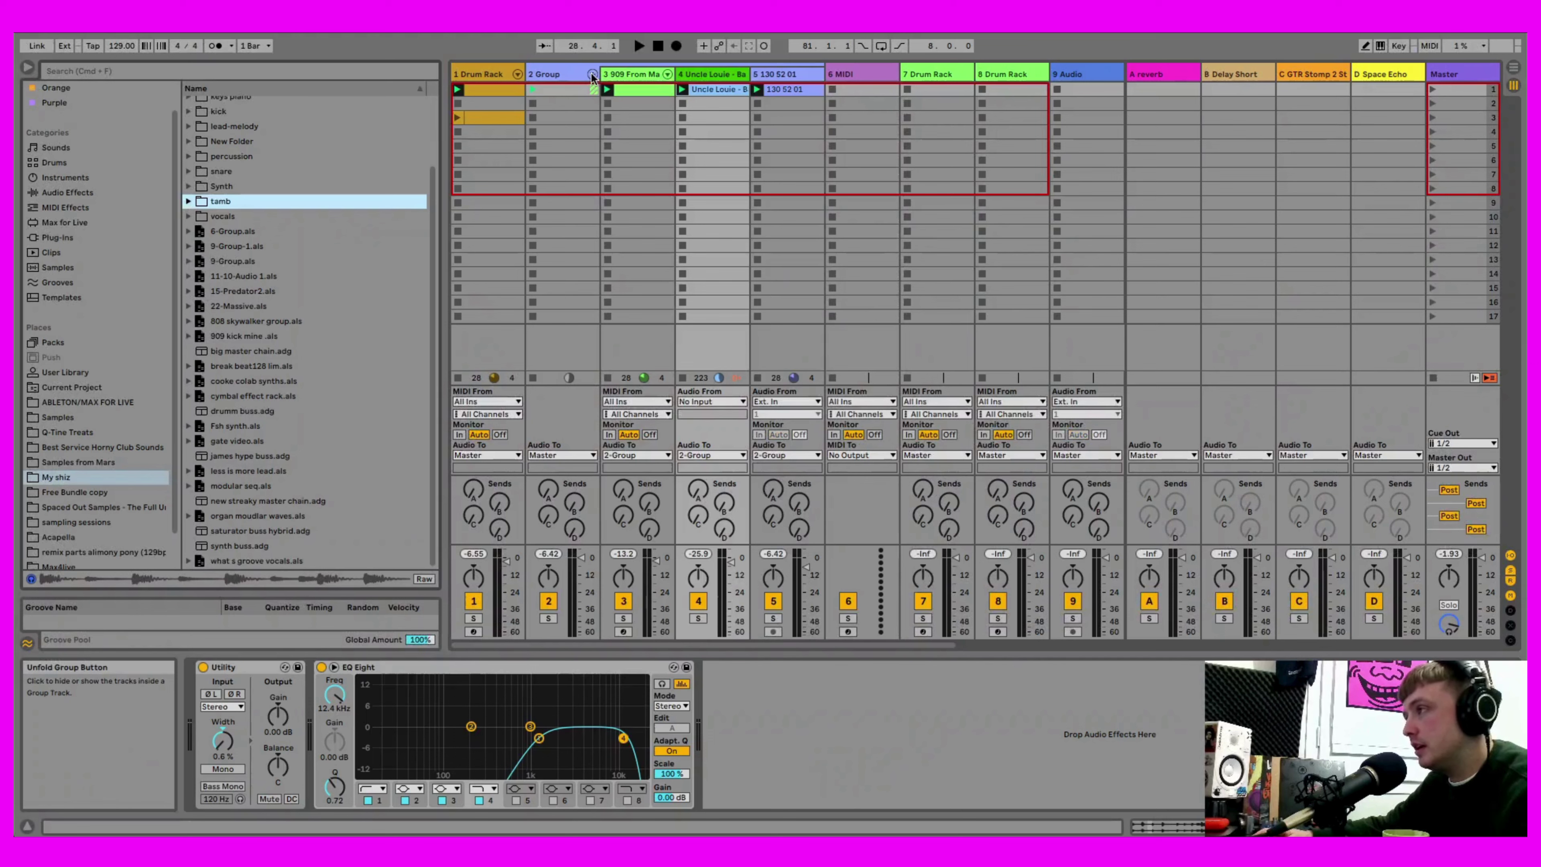
- Fold the 2 Group track and play the set briefly to hear the current loop
click(593, 73)
click(638, 46)
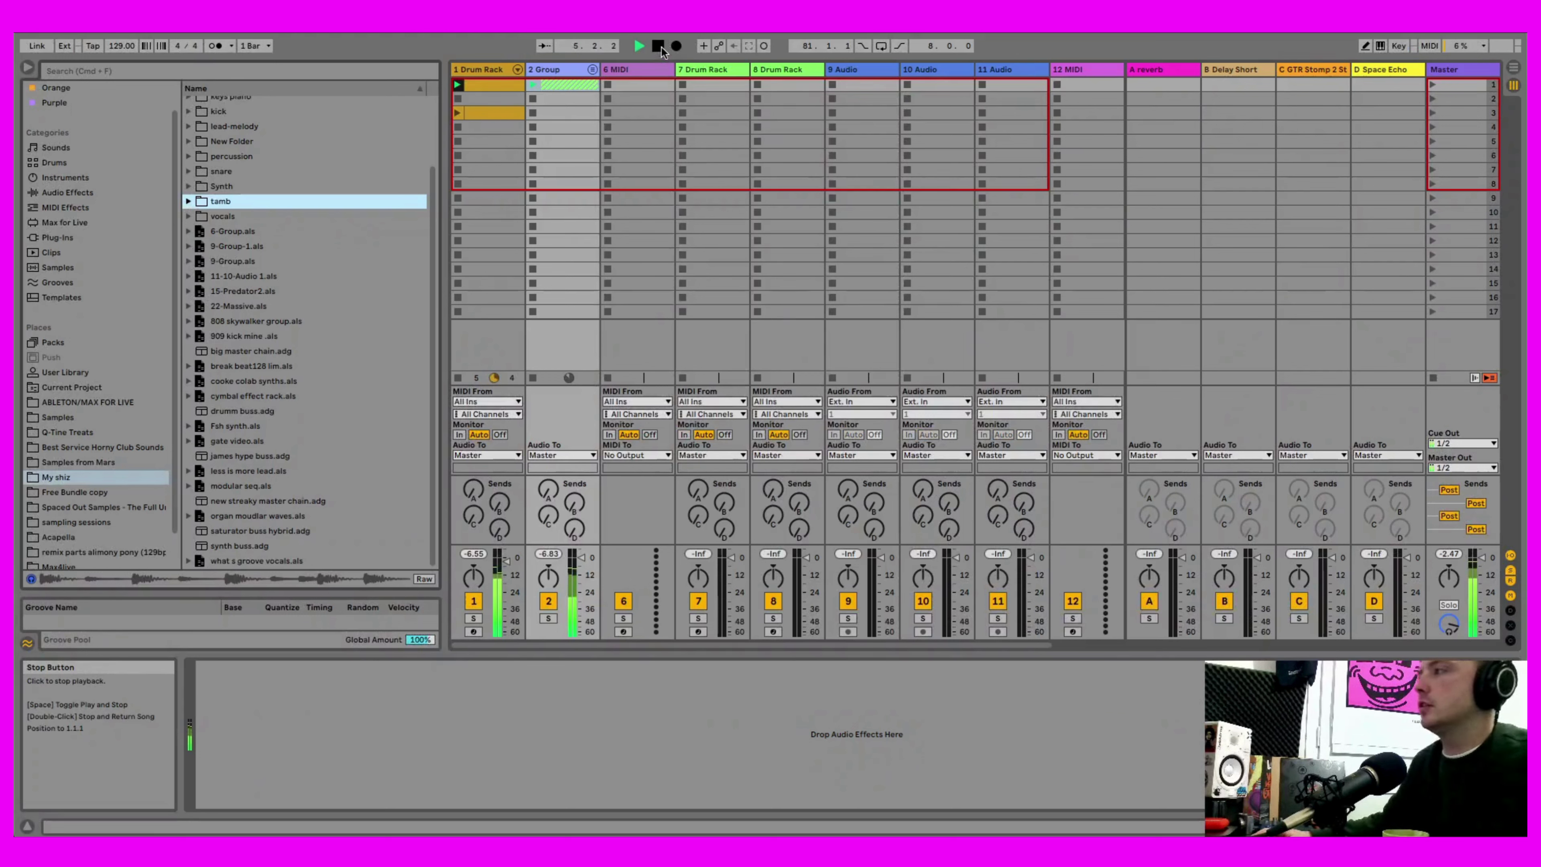
key(space)
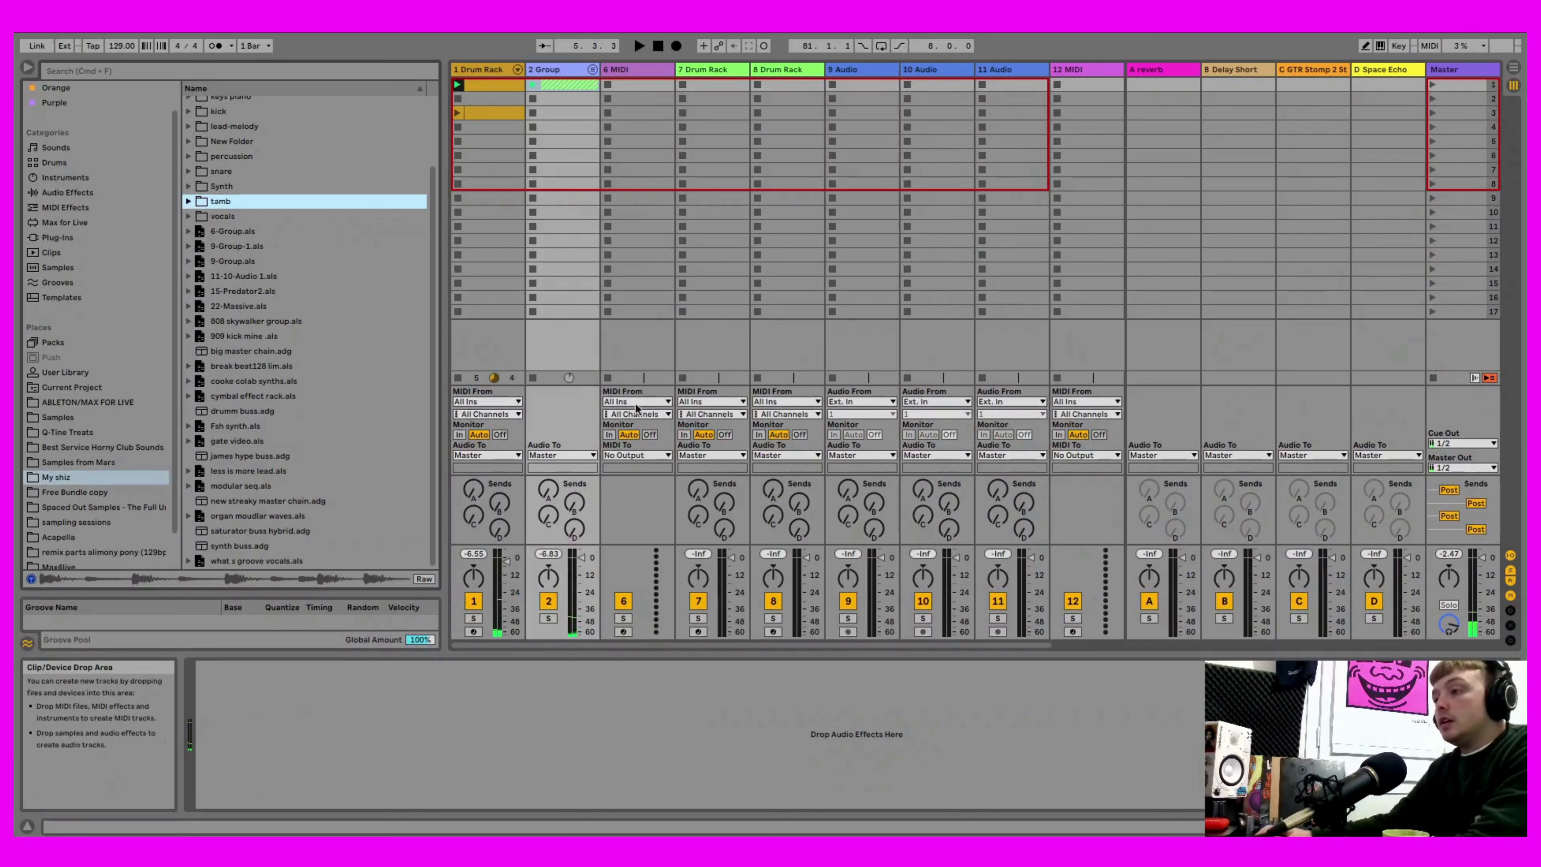
- Load Empirical Sequencer Live10_ Parameter Edition from the EverythingBundleL10 folder onto a new MIDI track and place that track directly after 2 Group
drag(445, 355, 340, 348)
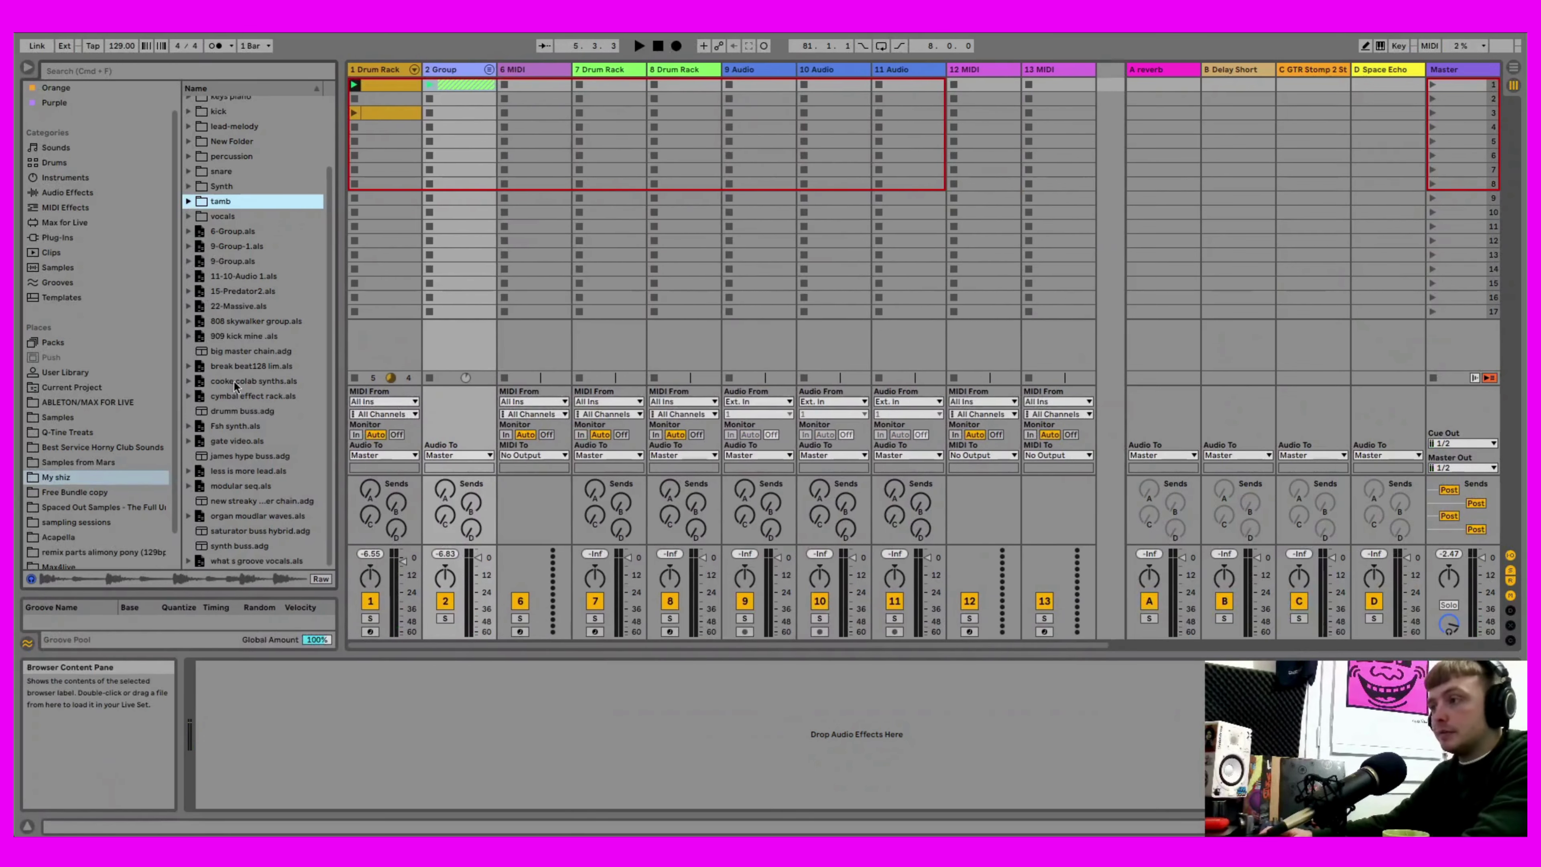
scroll(176, 358, down, 3)
click(83, 366)
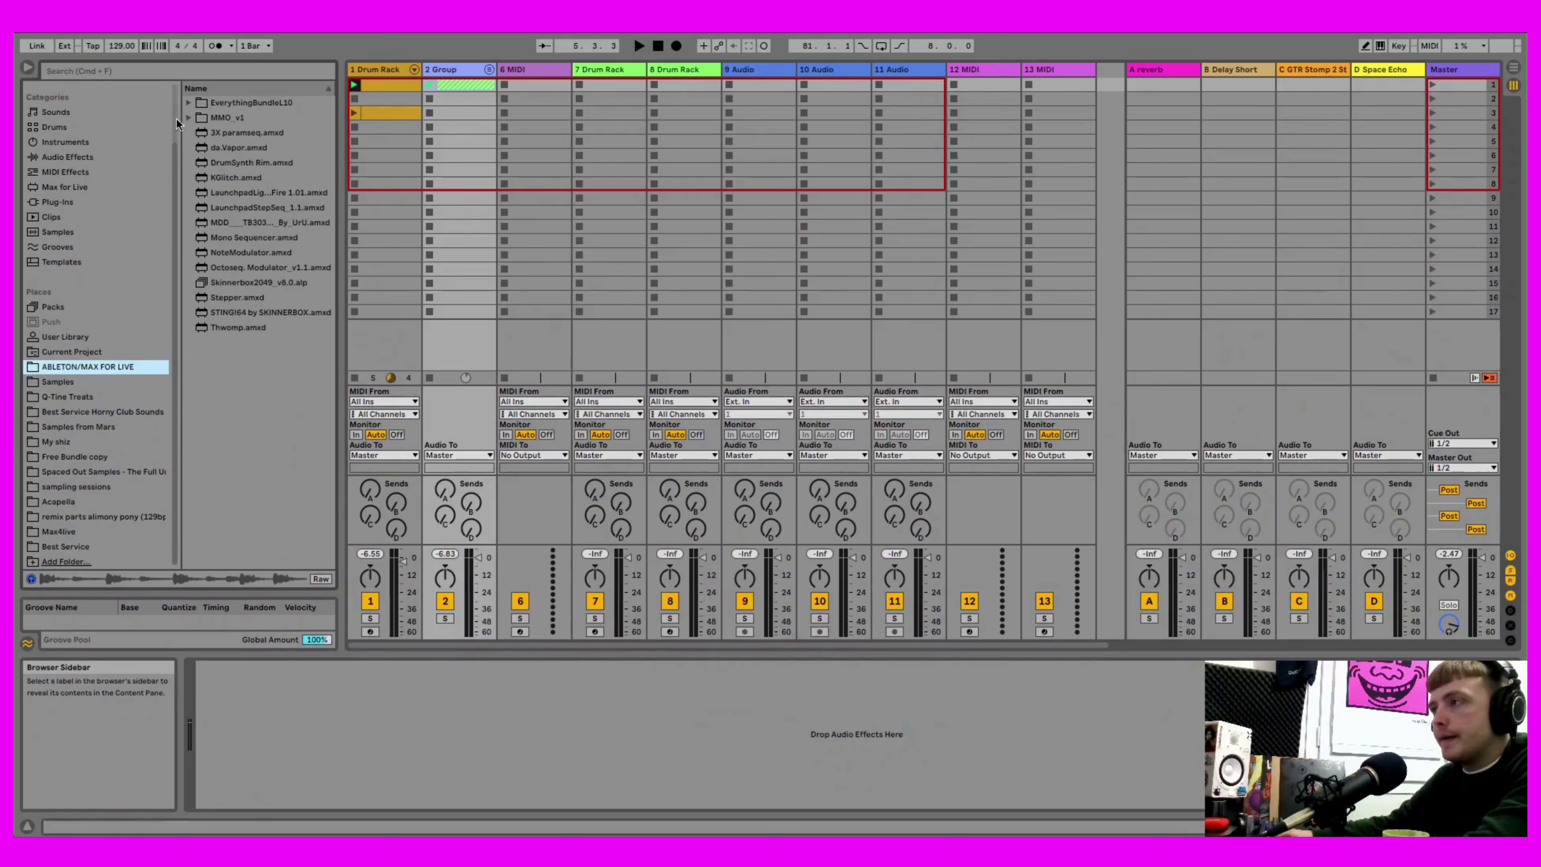
click(188, 102)
drag(338, 228, 485, 228)
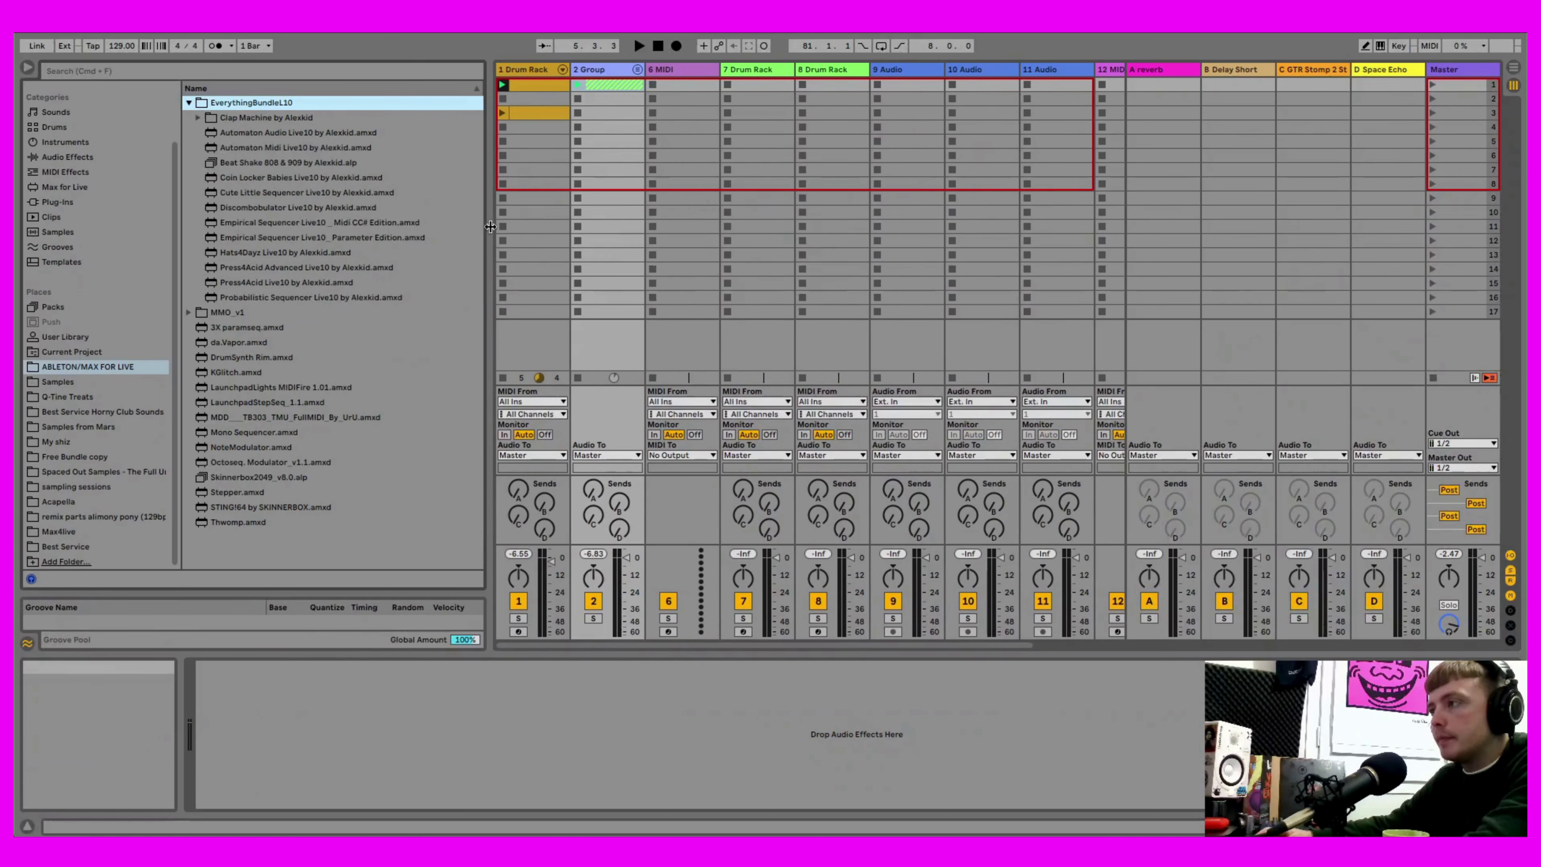
double_click(297, 237)
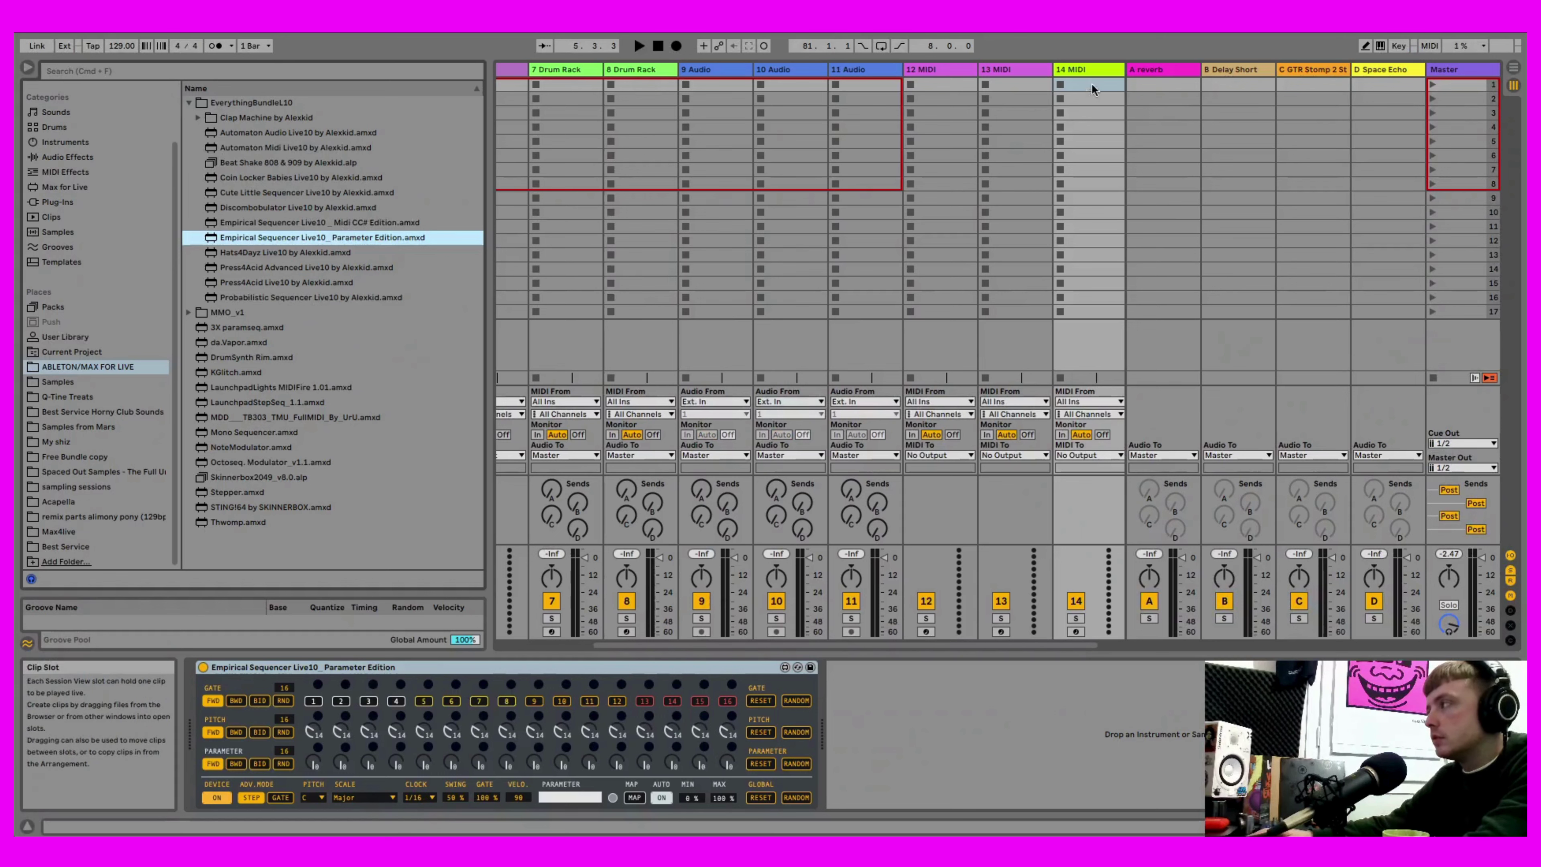
click(1094, 70)
drag(823, 92, 607, 91)
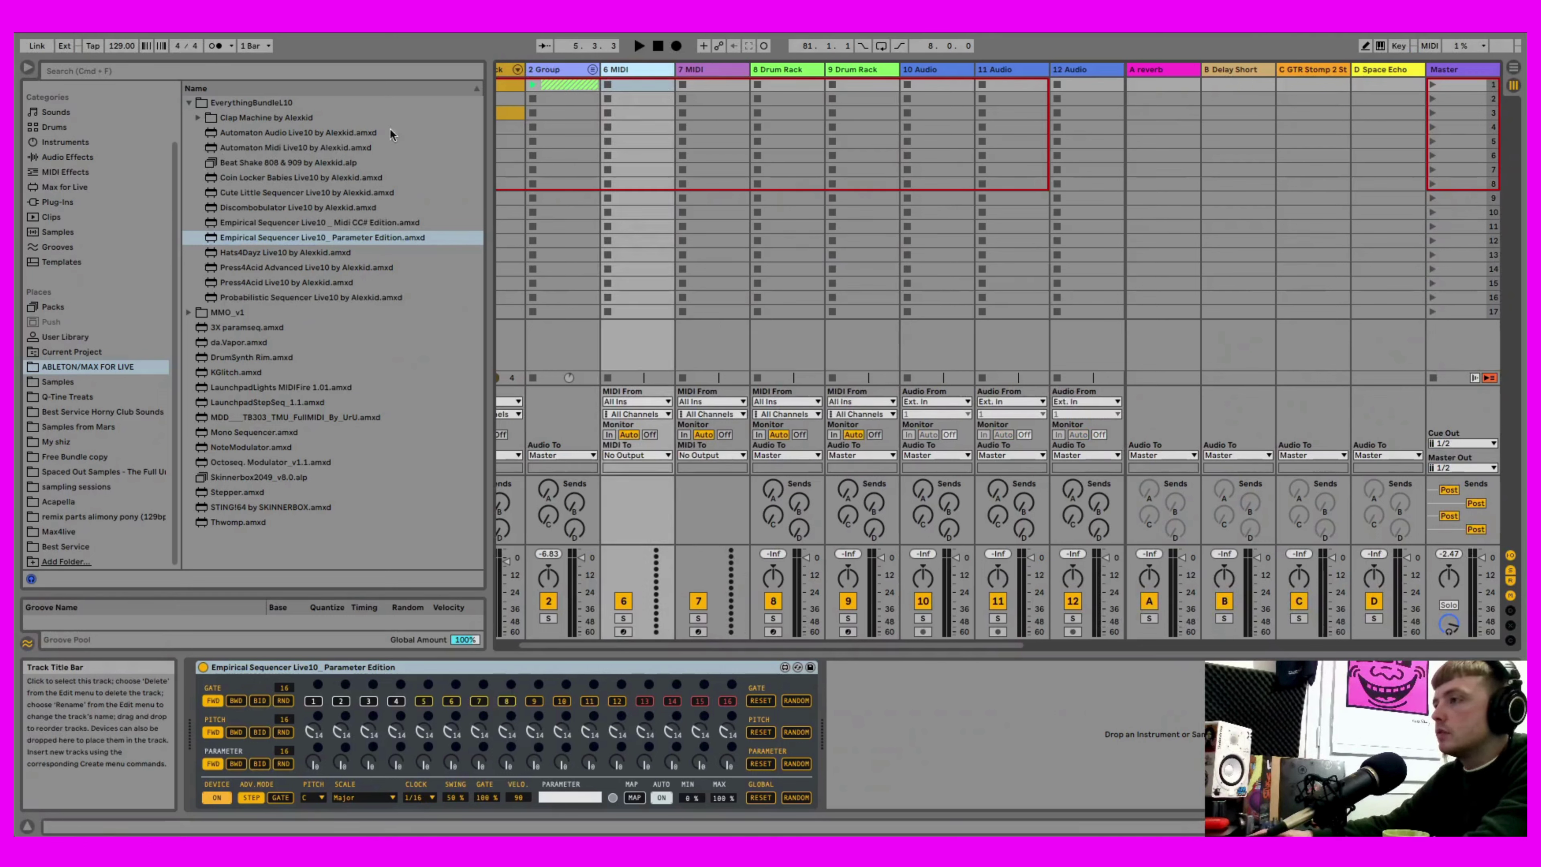
- Load the Predator2 VST from the Rob Papen plug-ins onto the sequencer's MIDI track
click(77, 213)
click(80, 367)
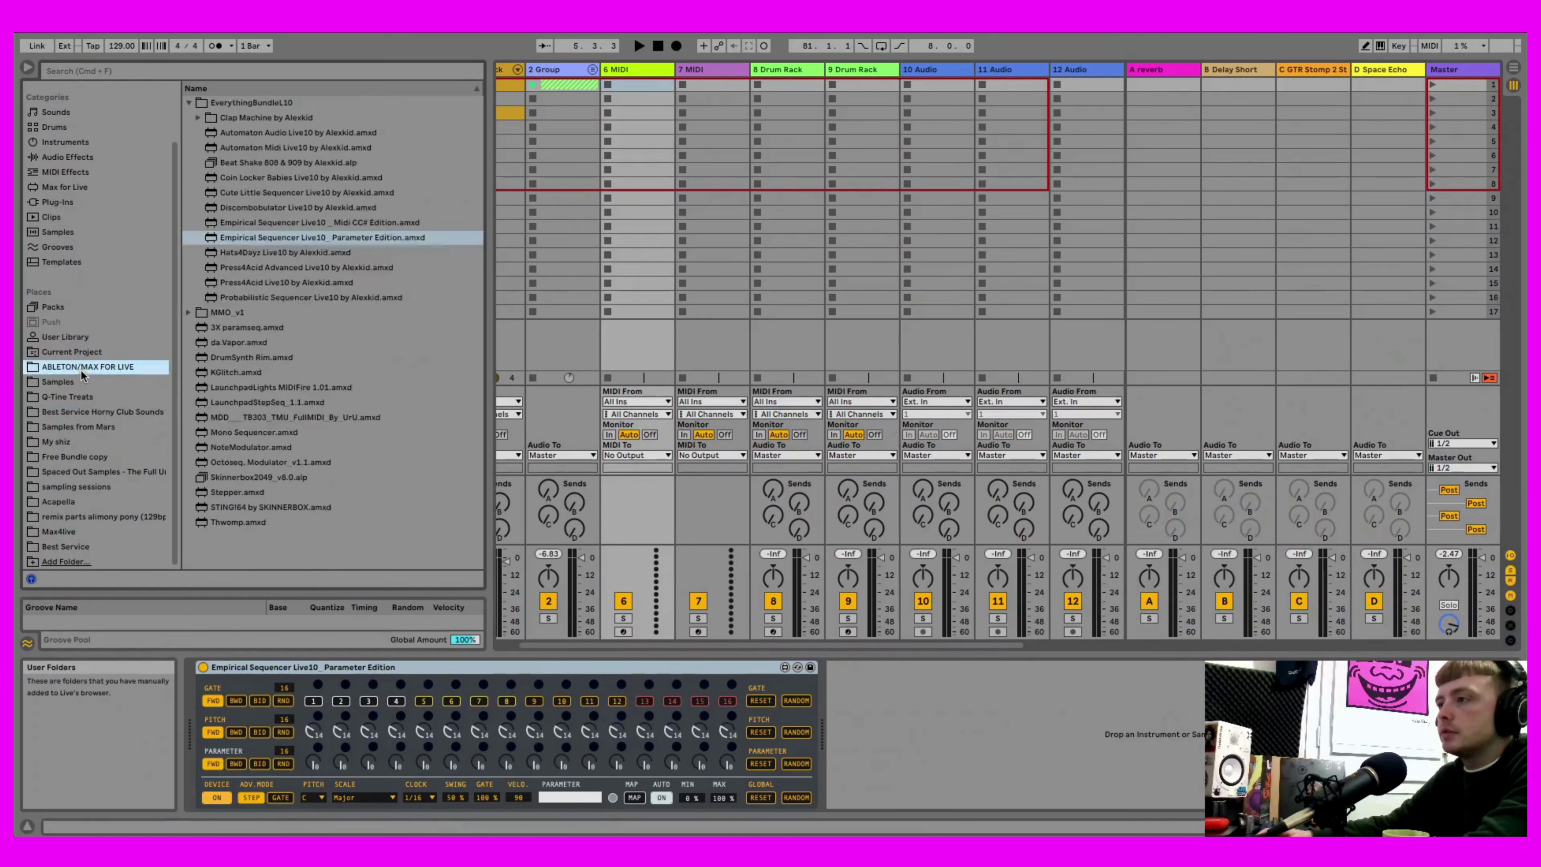
click(75, 205)
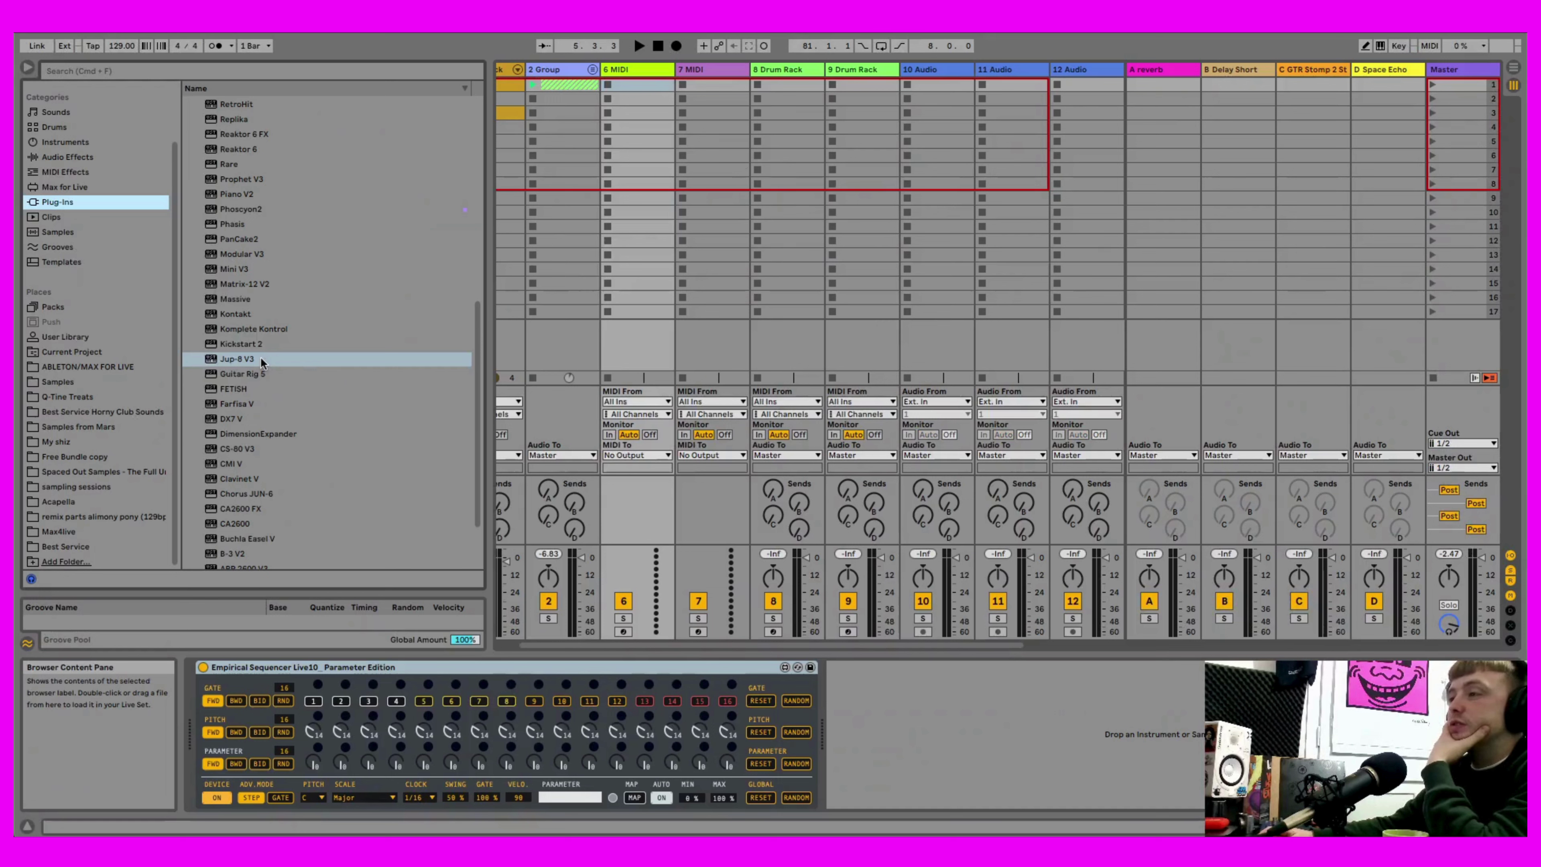
scroll(317, 338, up, 10)
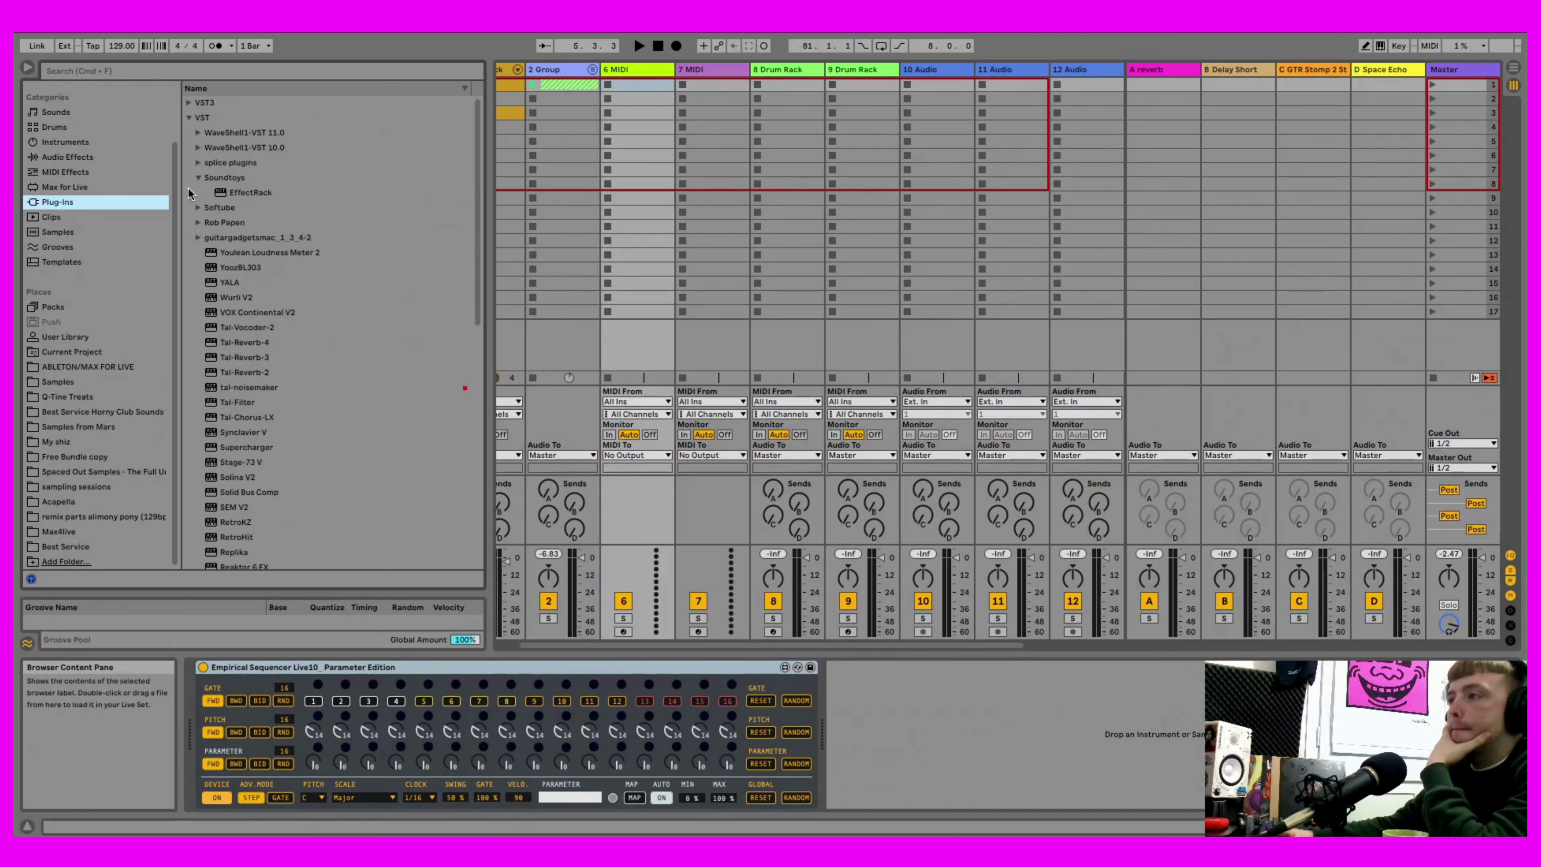
click(194, 208)
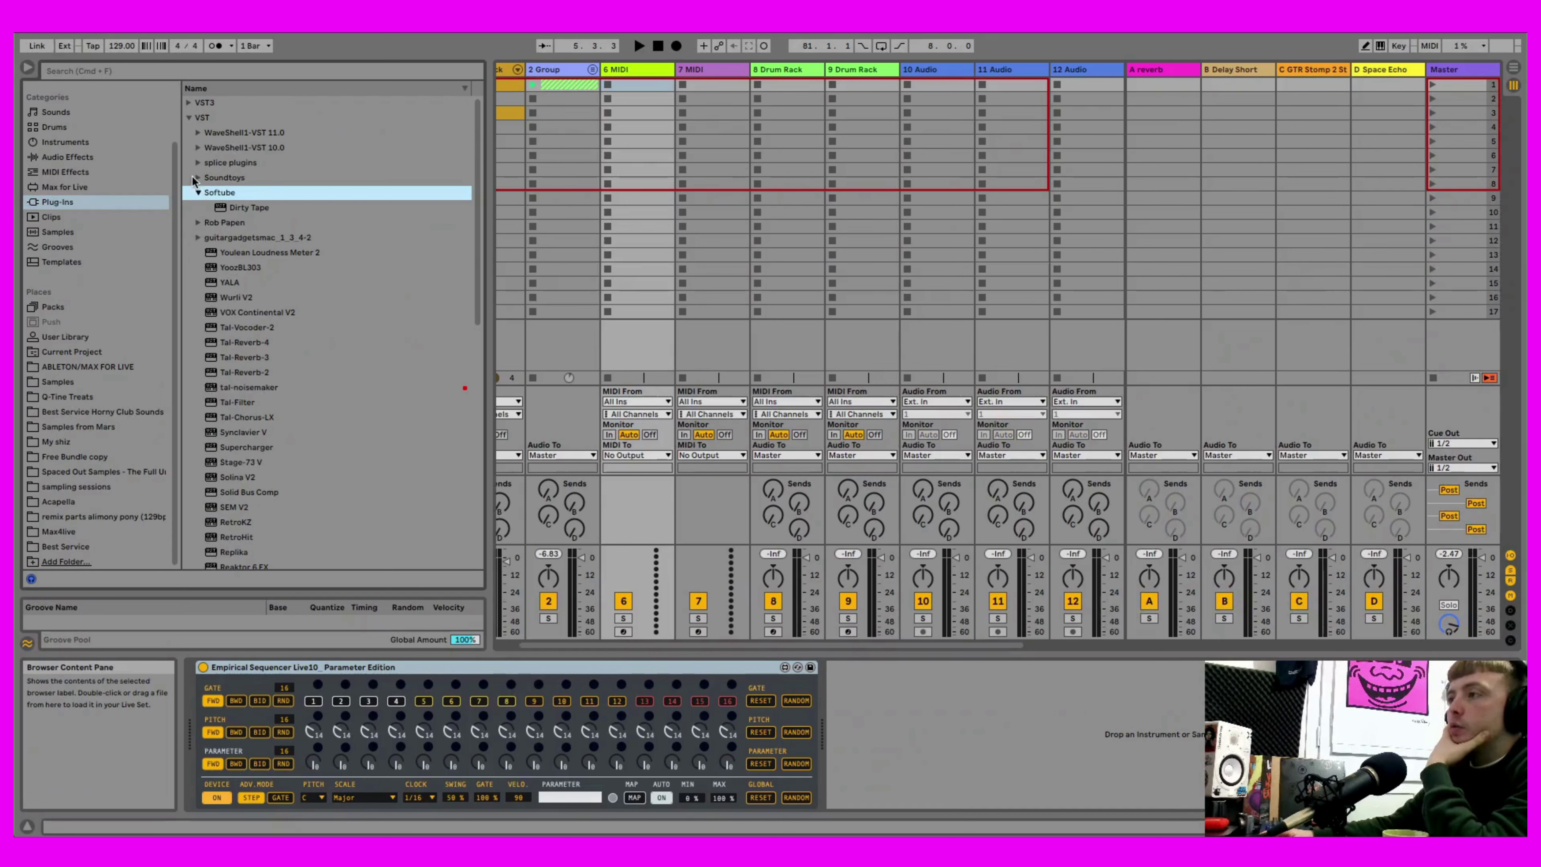
click(202, 225)
drag(478, 180, 470, 276)
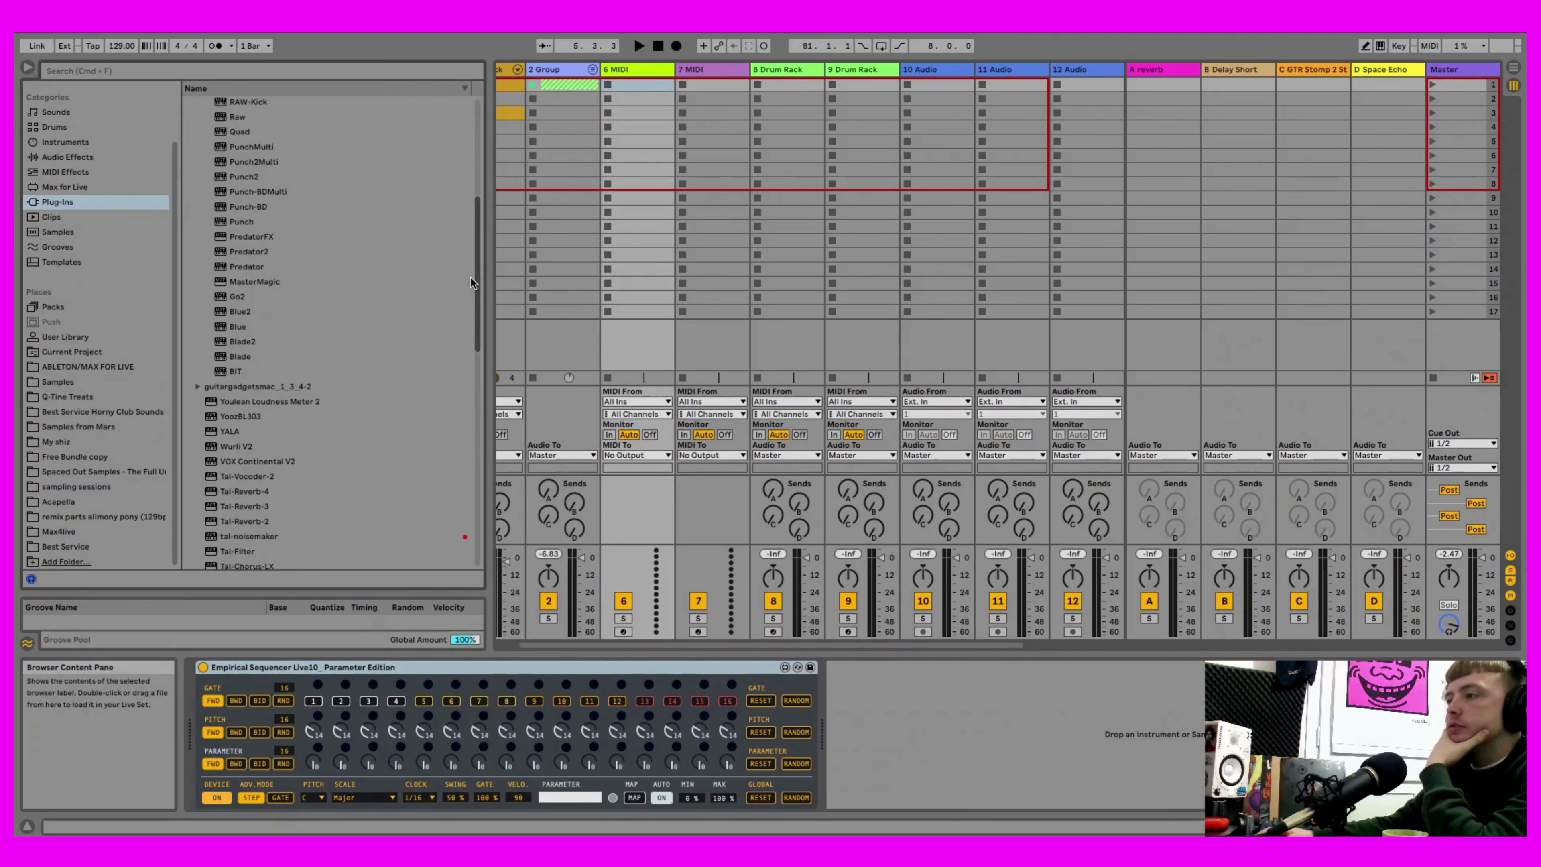
click(278, 243)
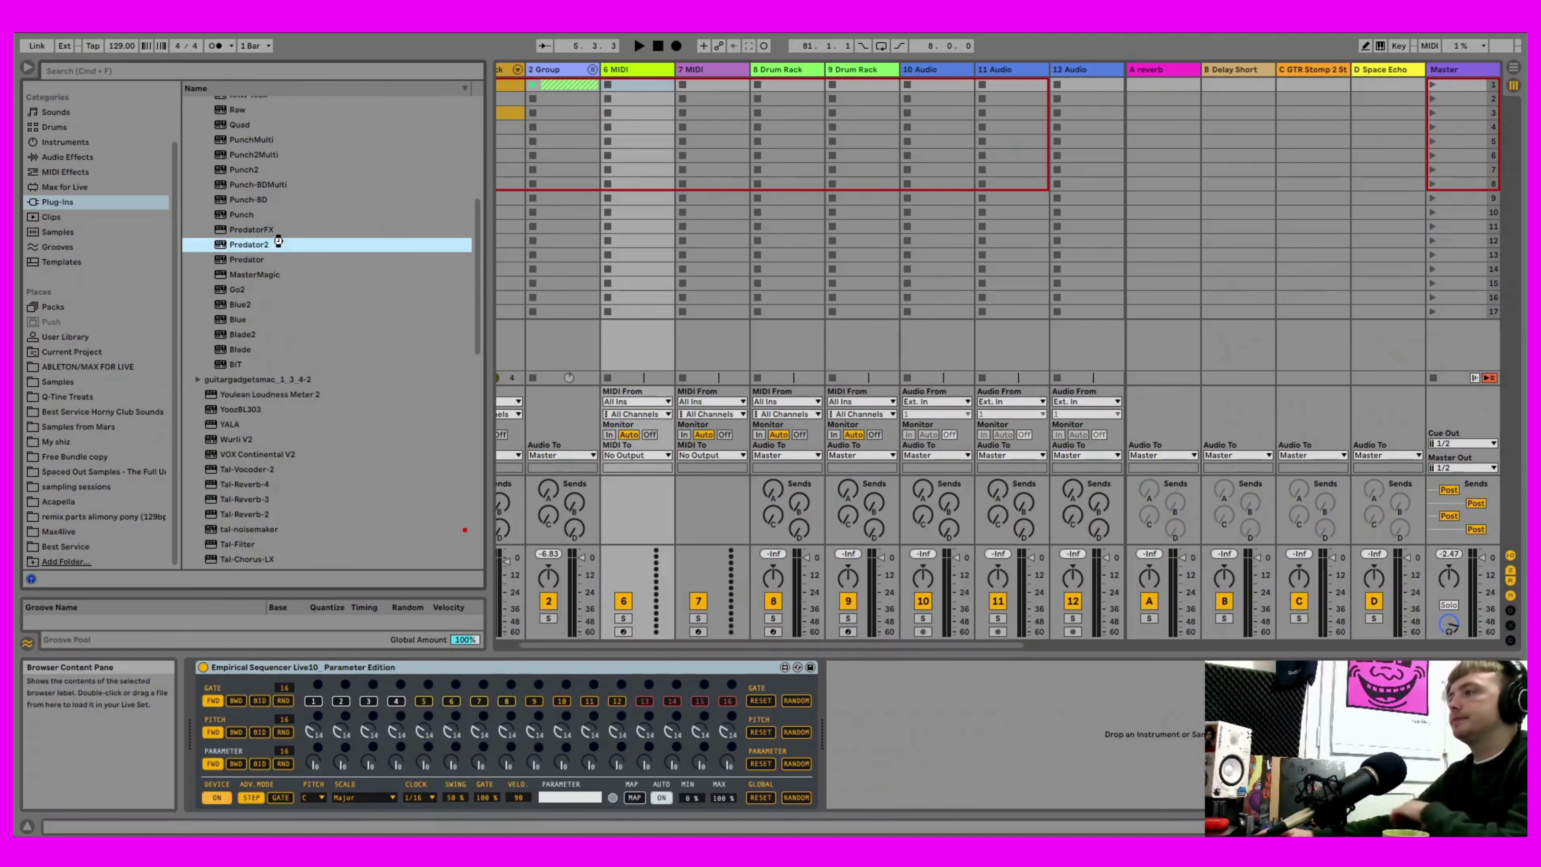
double_click(278, 243)
- Open Predator2's preset manager, switch to bank 030 JoMal 01 and move the plug-in window off the track controls
click(774, 110)
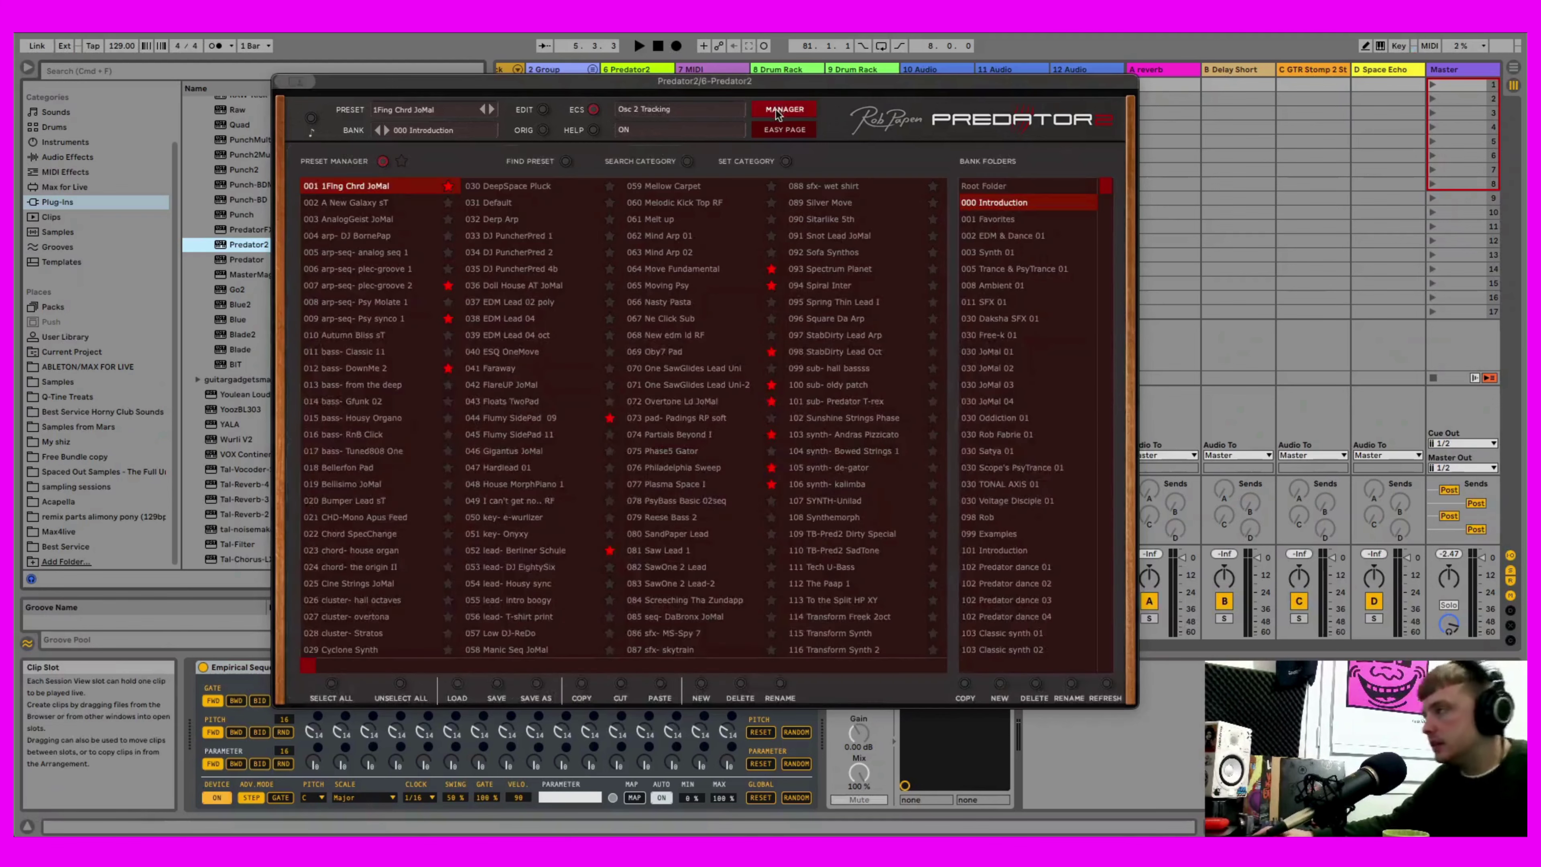
click(868, 303)
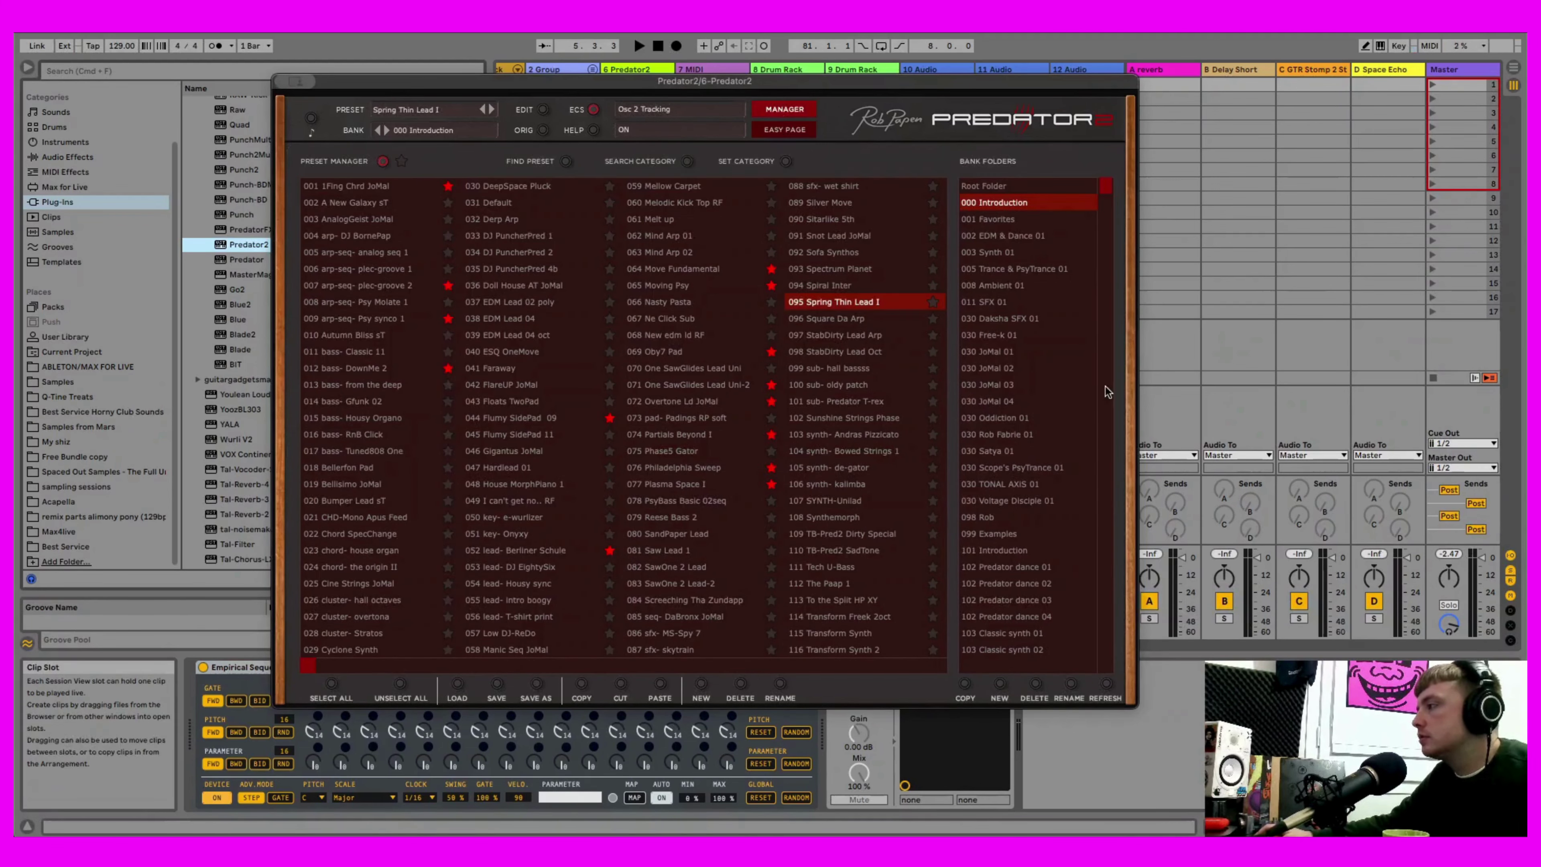
click(1007, 352)
drag(714, 79, 1421, 119)
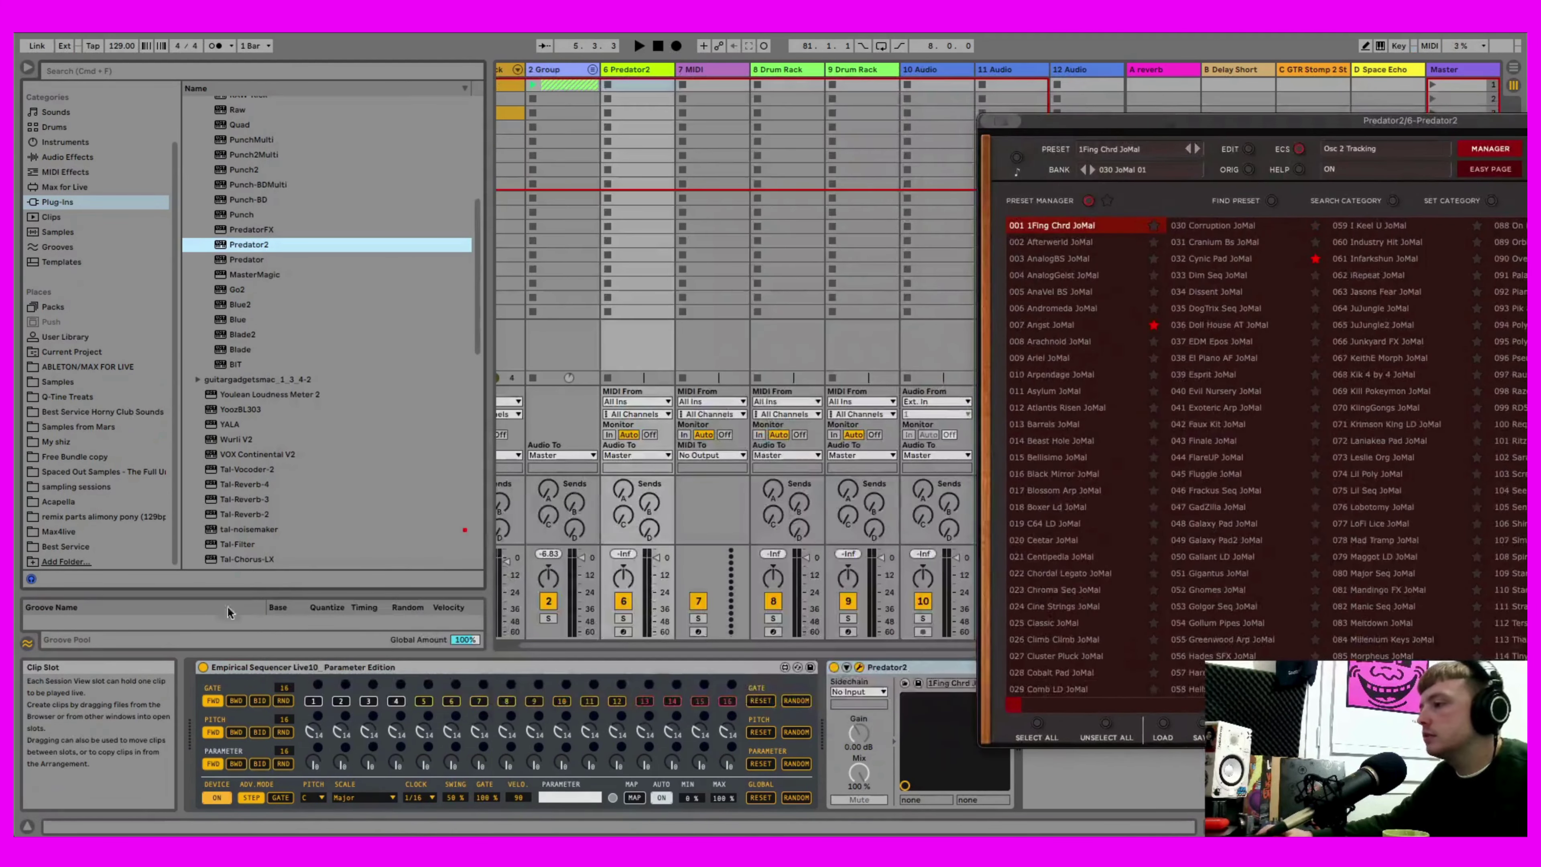
- Arm the Predator2 track for recording and deactivate the Empirical Sequencer device
click(201, 667)
click(623, 632)
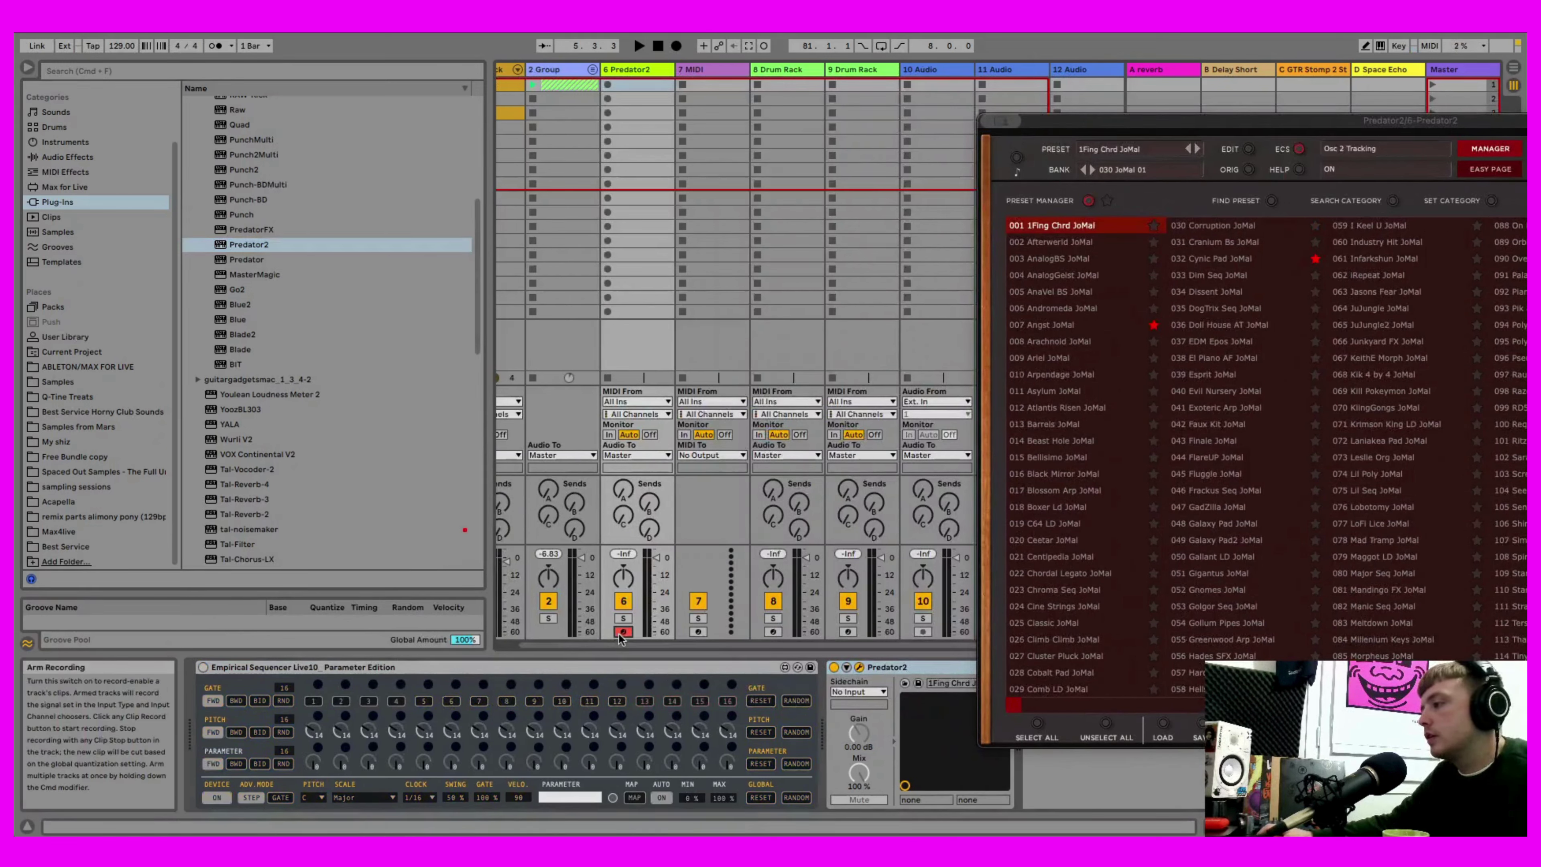
click(202, 667)
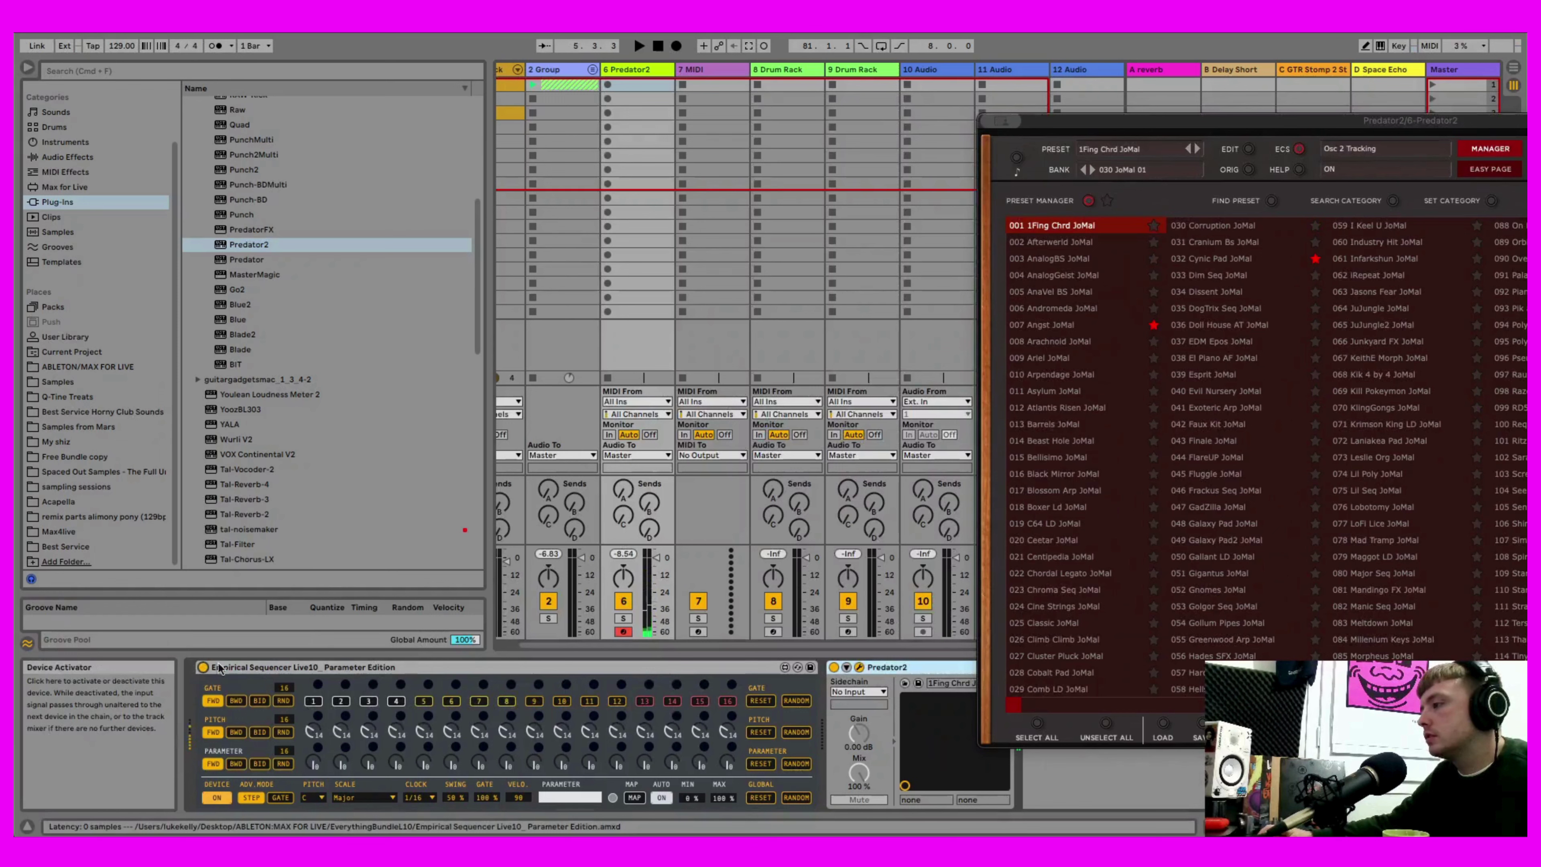
click(202, 668)
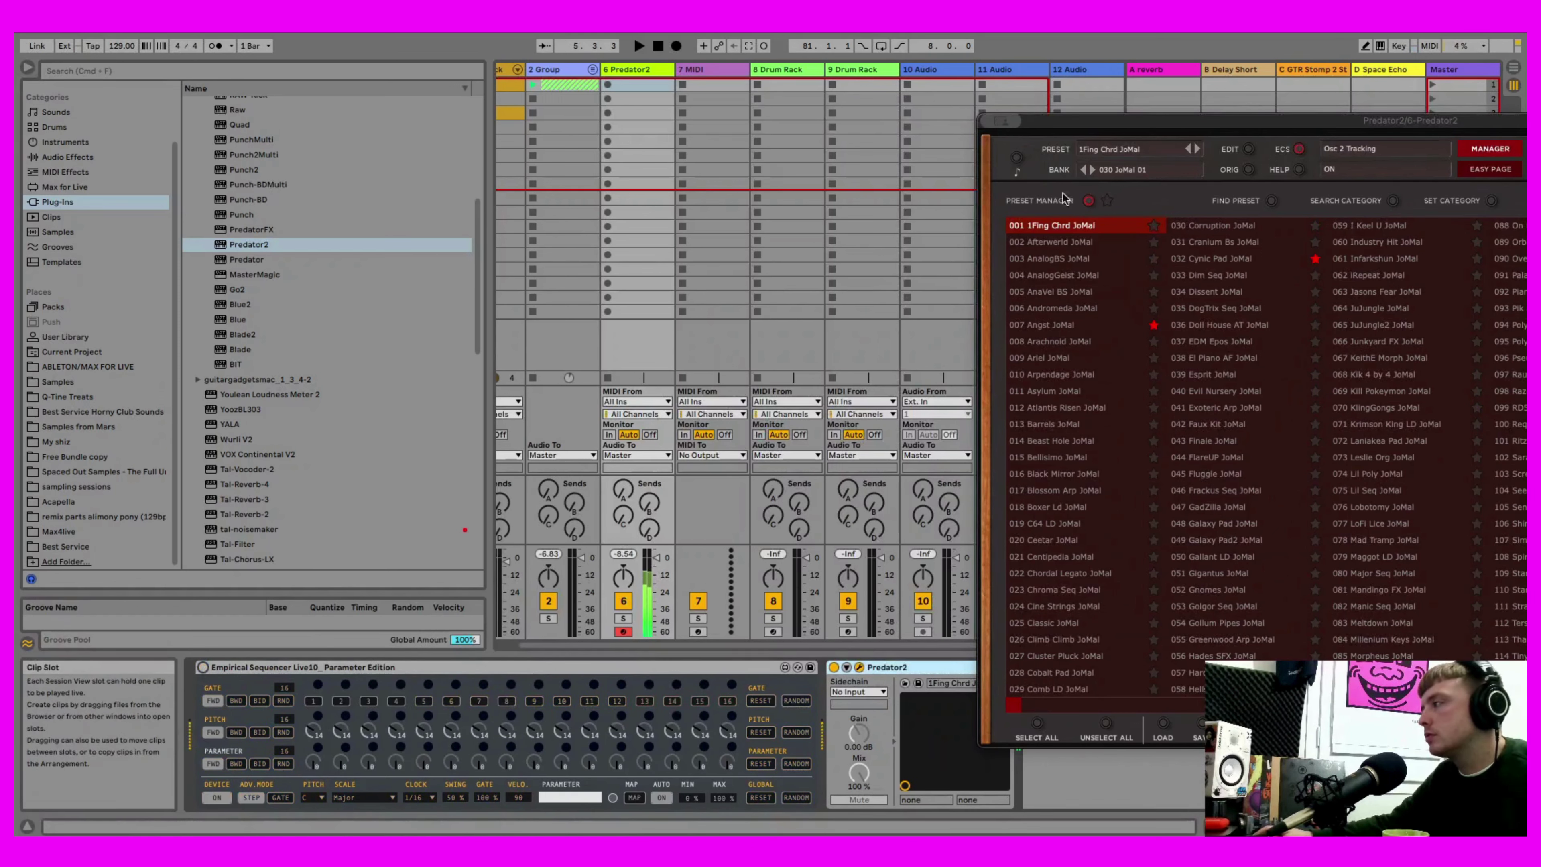
- Audition presets in the JoMal bank, choose 073 Leslie Org JoMal and close the Predator2 window
drag(1108, 124, 958, 135)
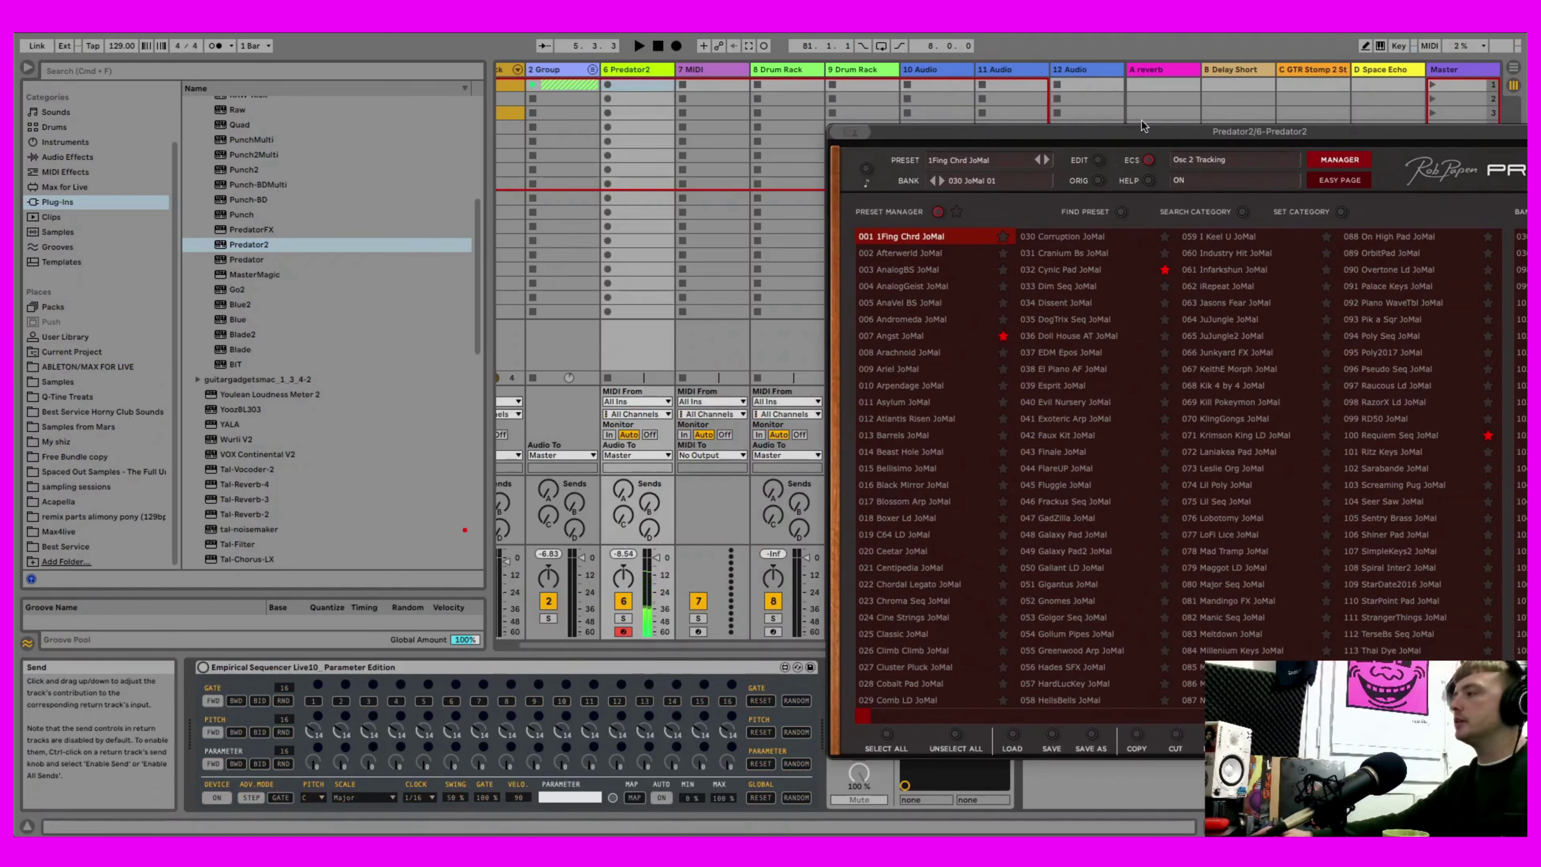
drag(1142, 132, 948, 111)
click(848, 295)
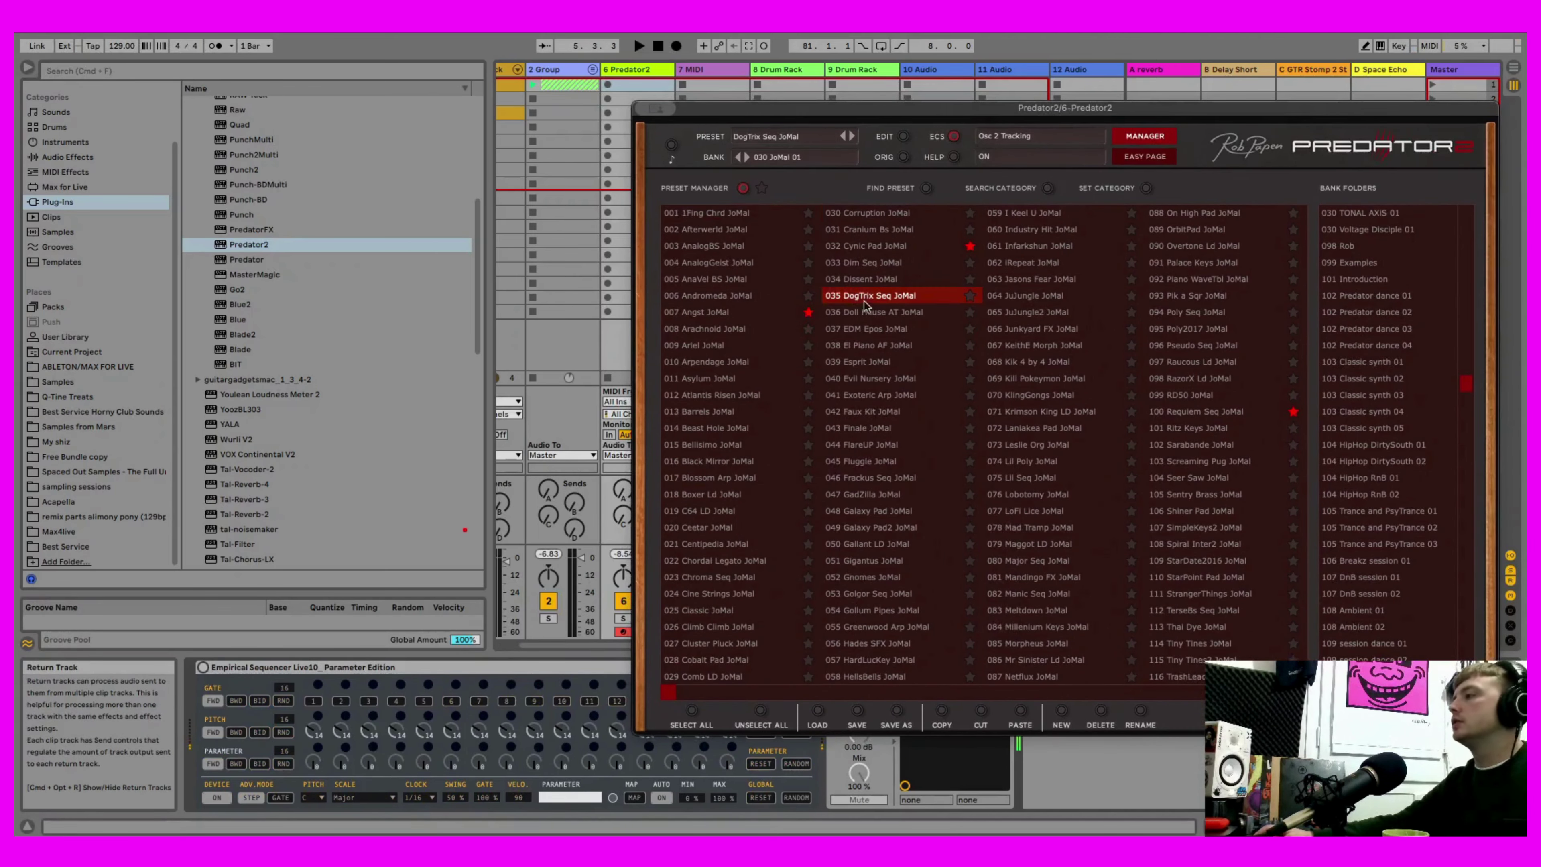
click(874, 394)
click(1018, 445)
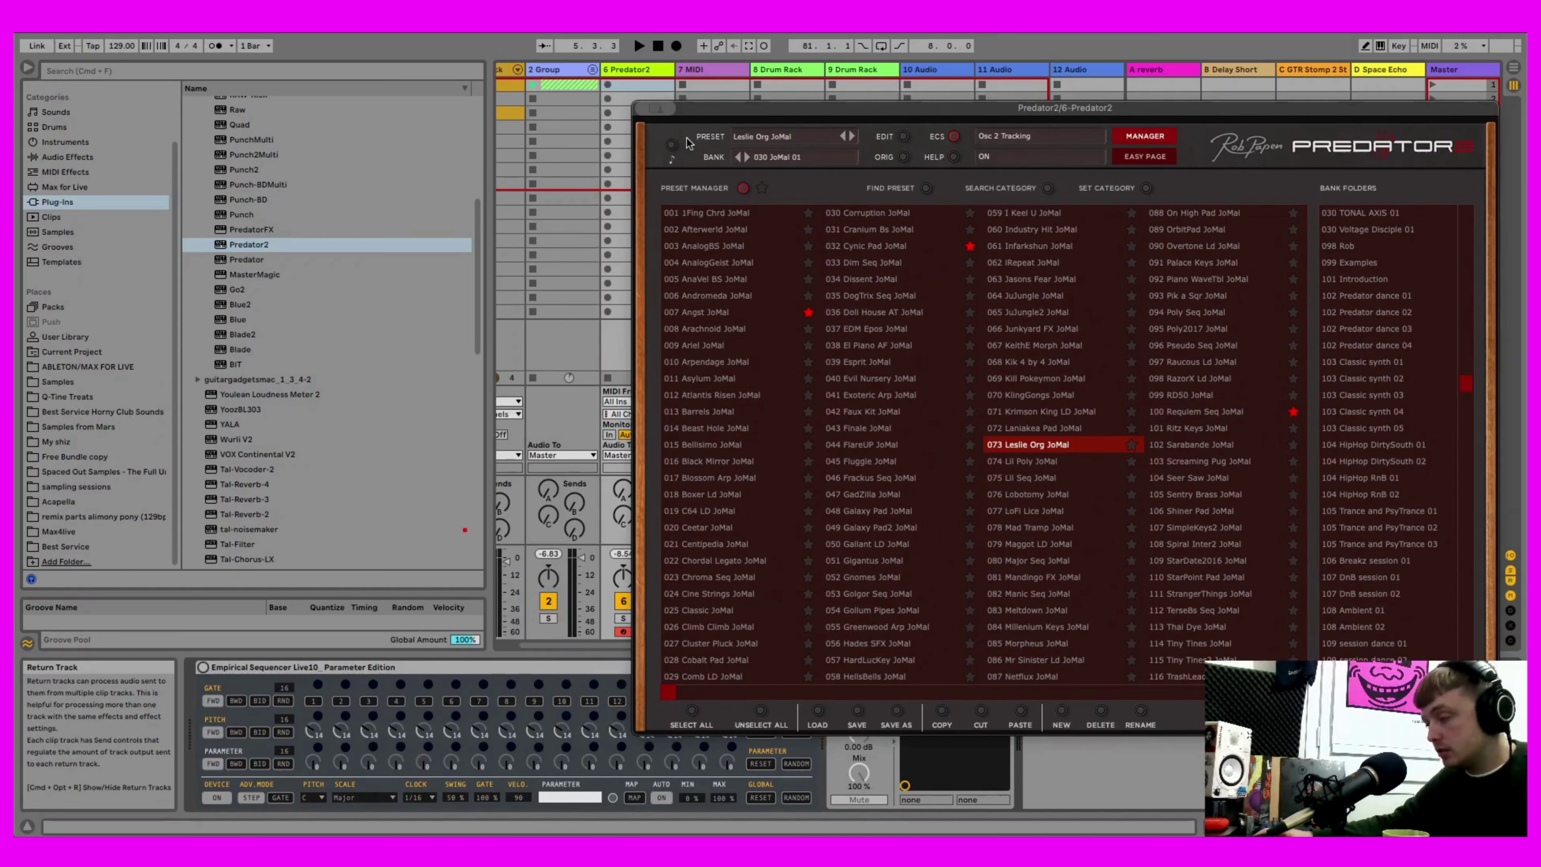
click(644, 108)
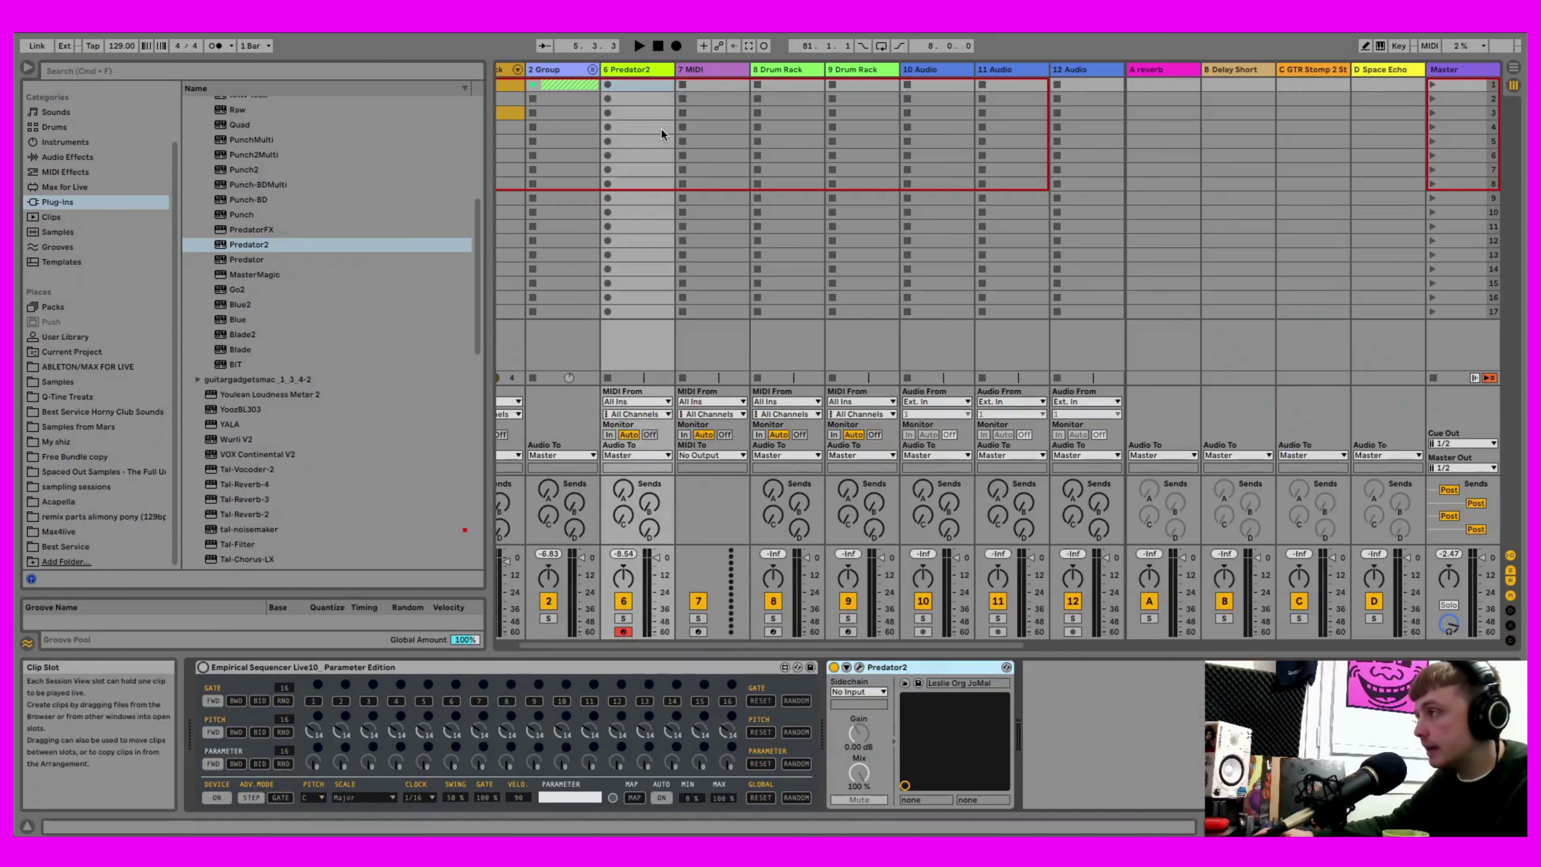
- Reactivate the Empirical Sequencer and set its scale to Minor Blues with root key F#
click(203, 667)
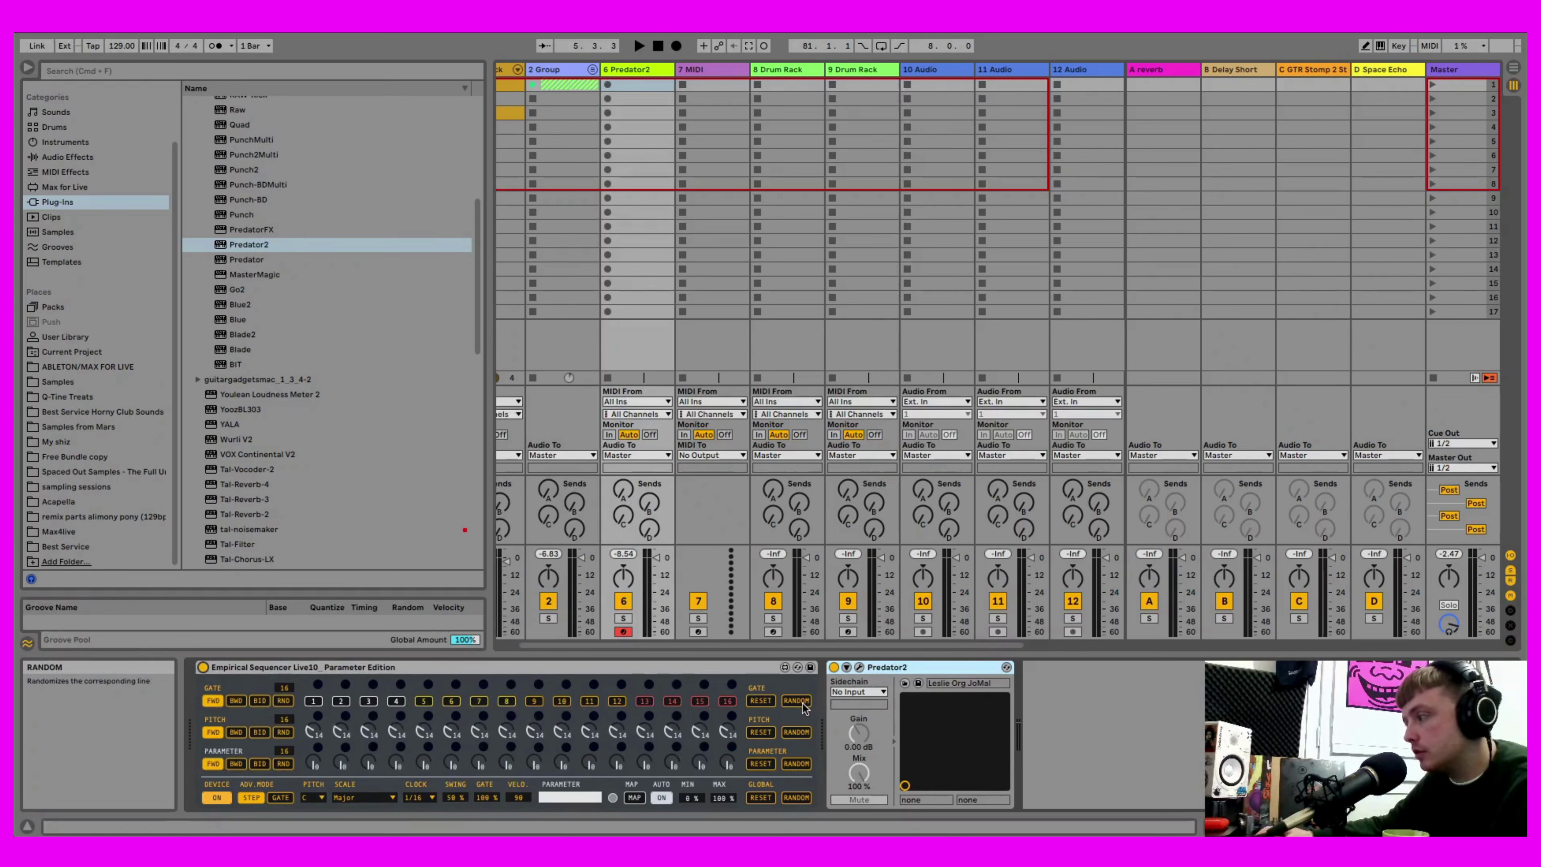
click(390, 798)
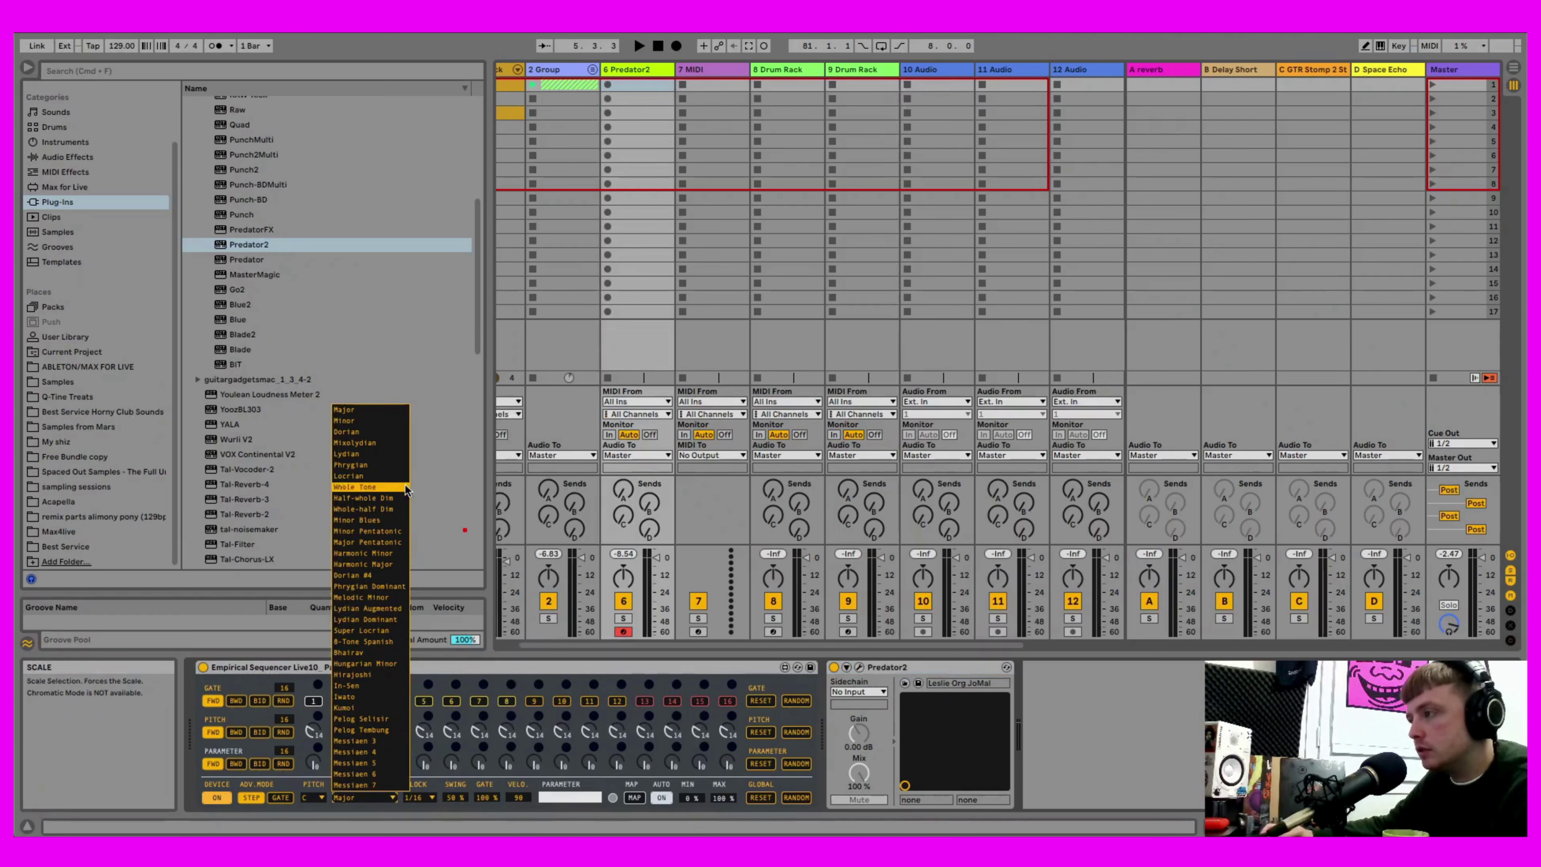
click(364, 519)
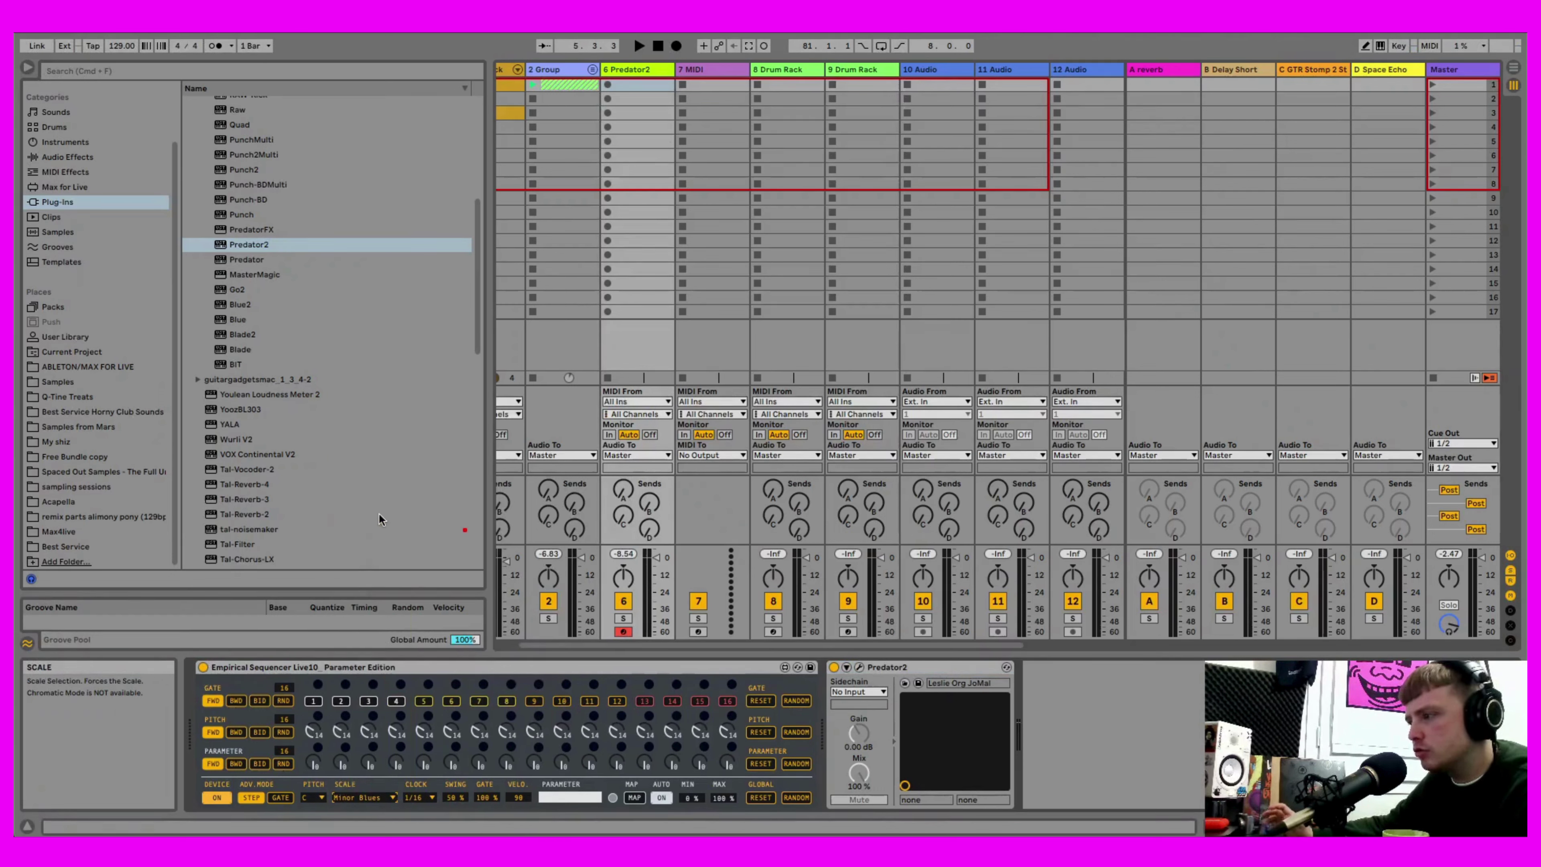
click(316, 798)
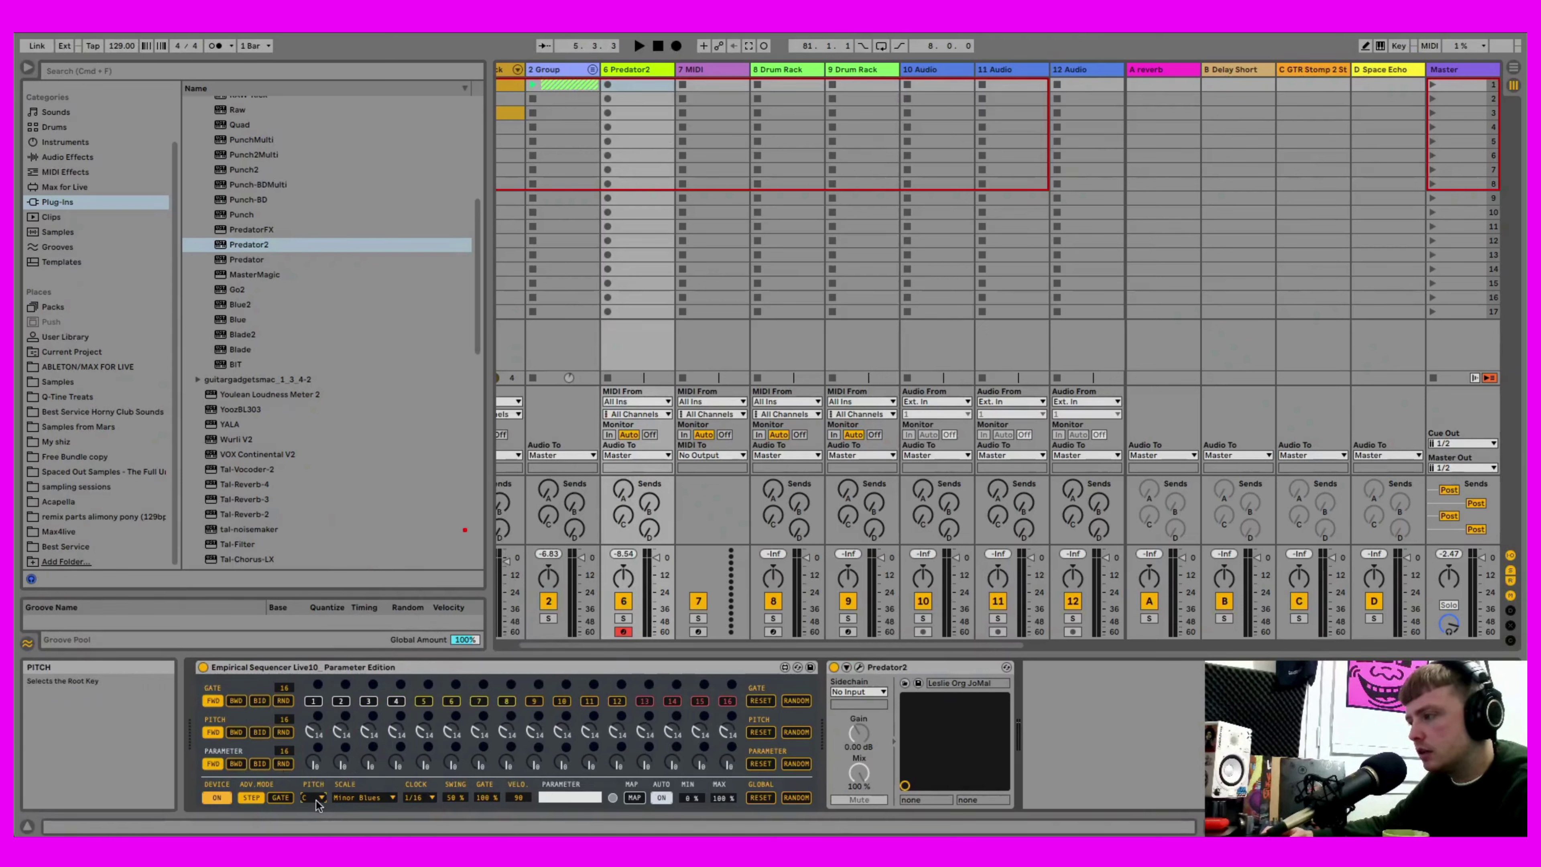
click(314, 741)
click(319, 798)
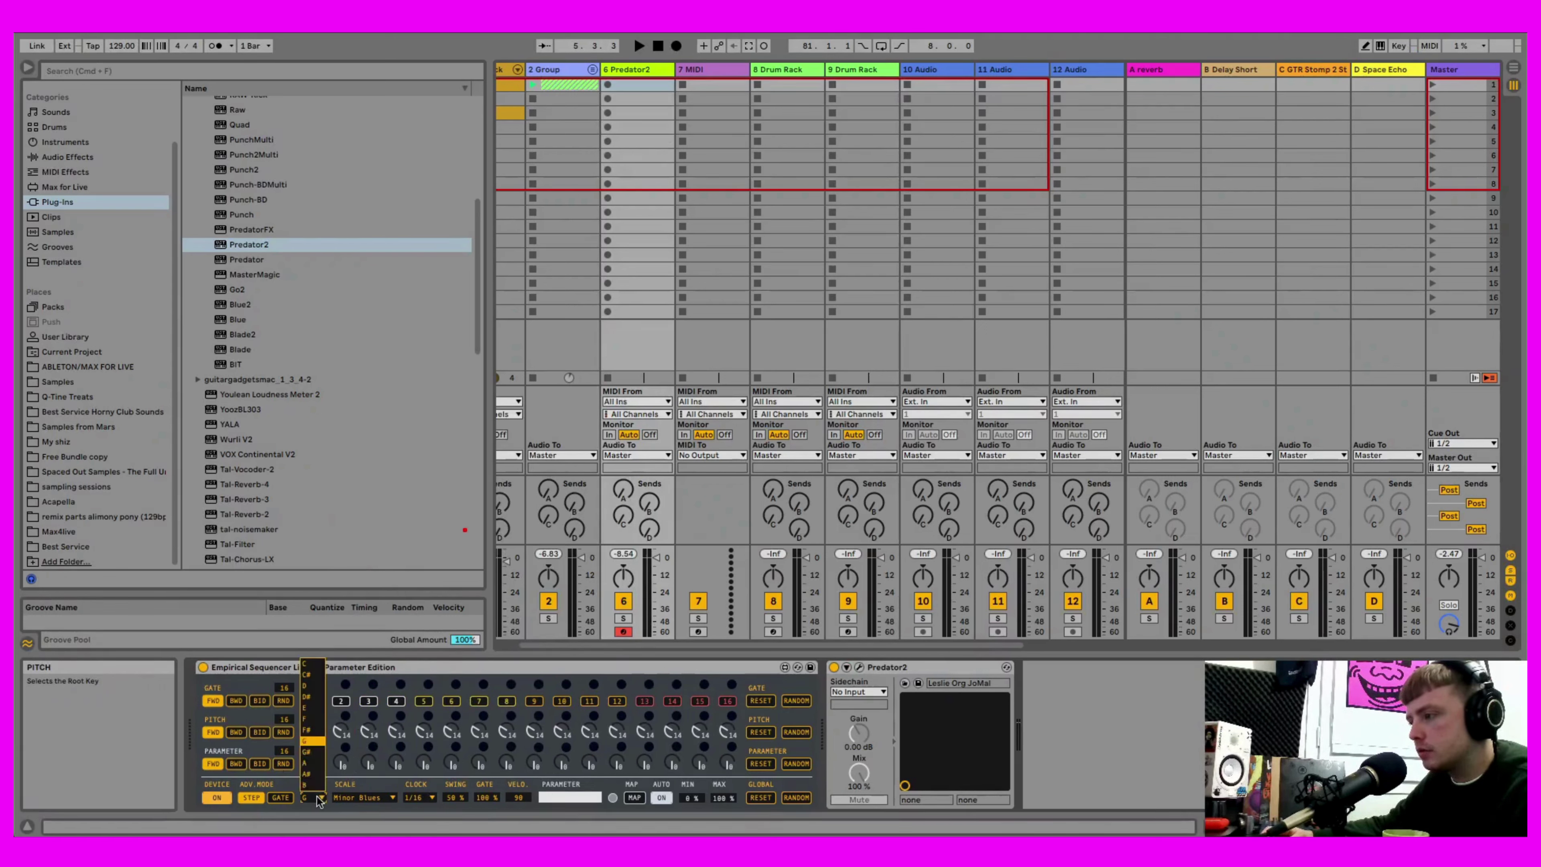
click(314, 731)
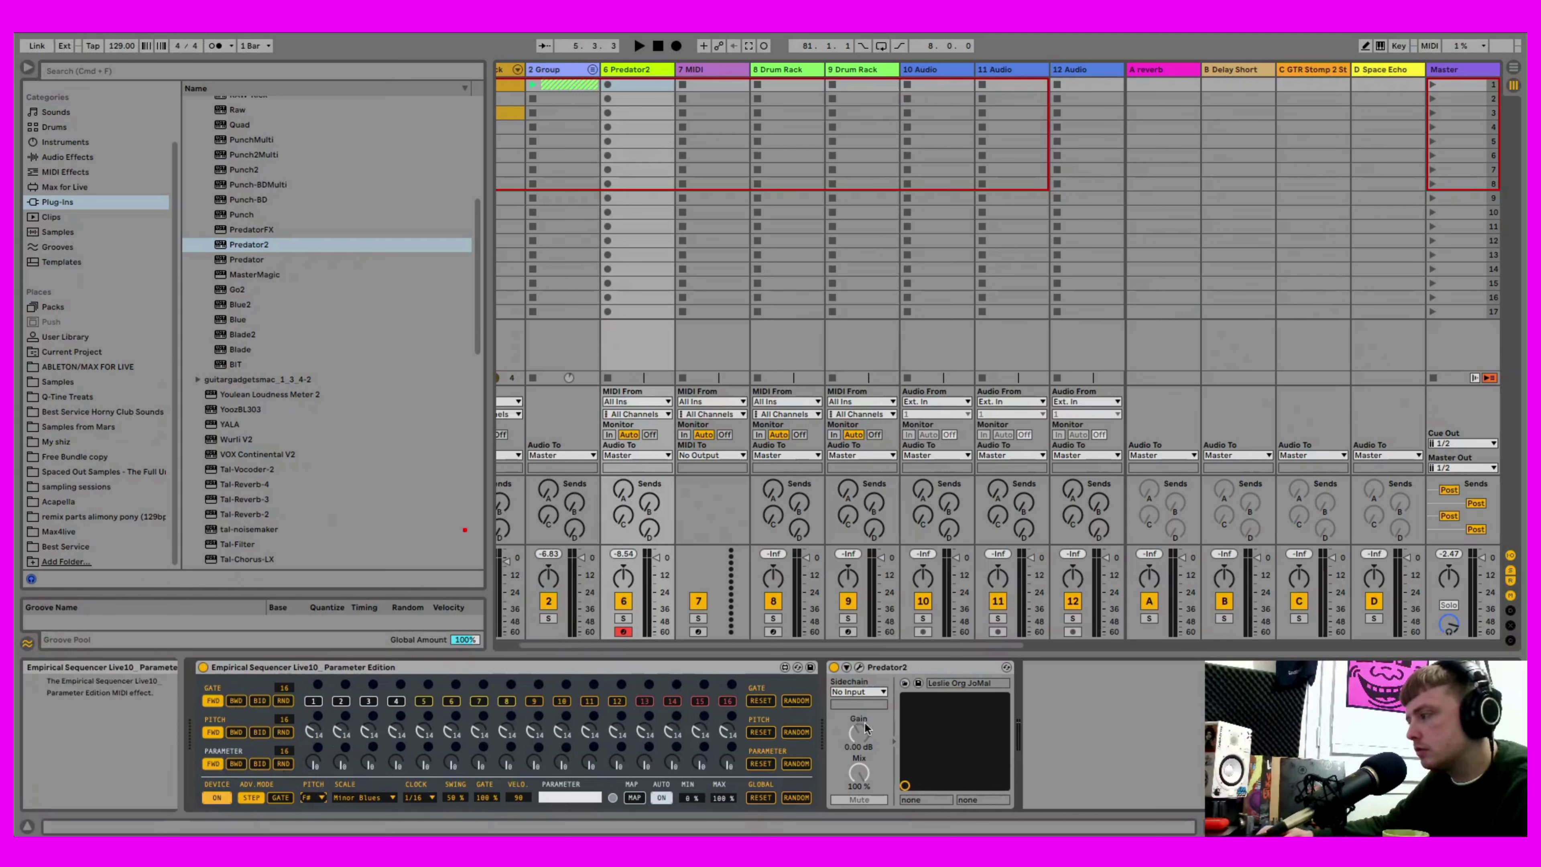
- Randomize the sequencer's gate, pitch and parameter rows and audition the pattern with the rest of the set
click(796, 732)
click(800, 764)
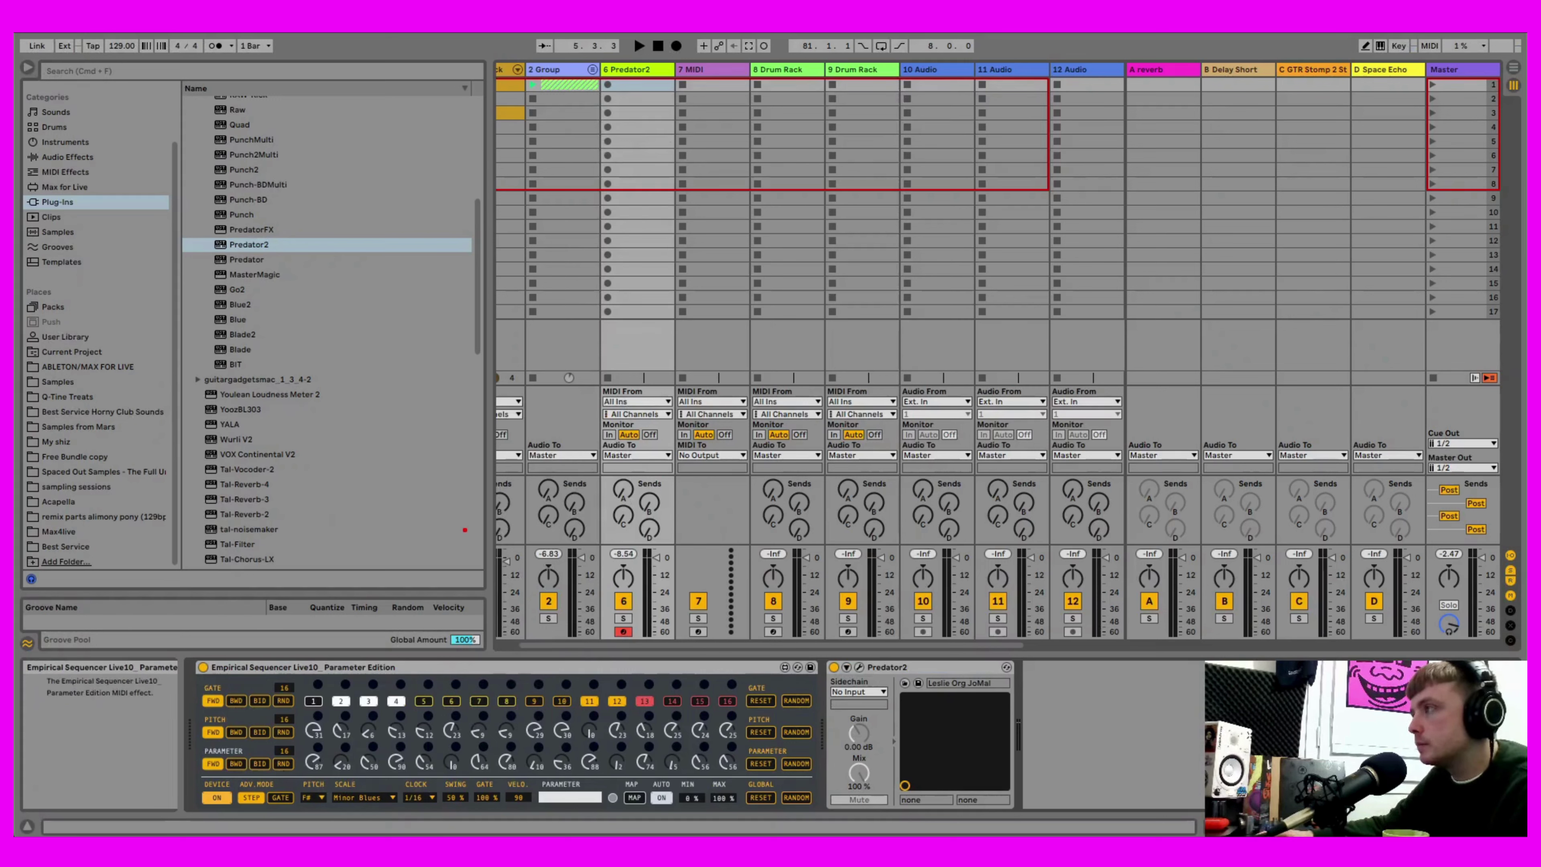
click(639, 46)
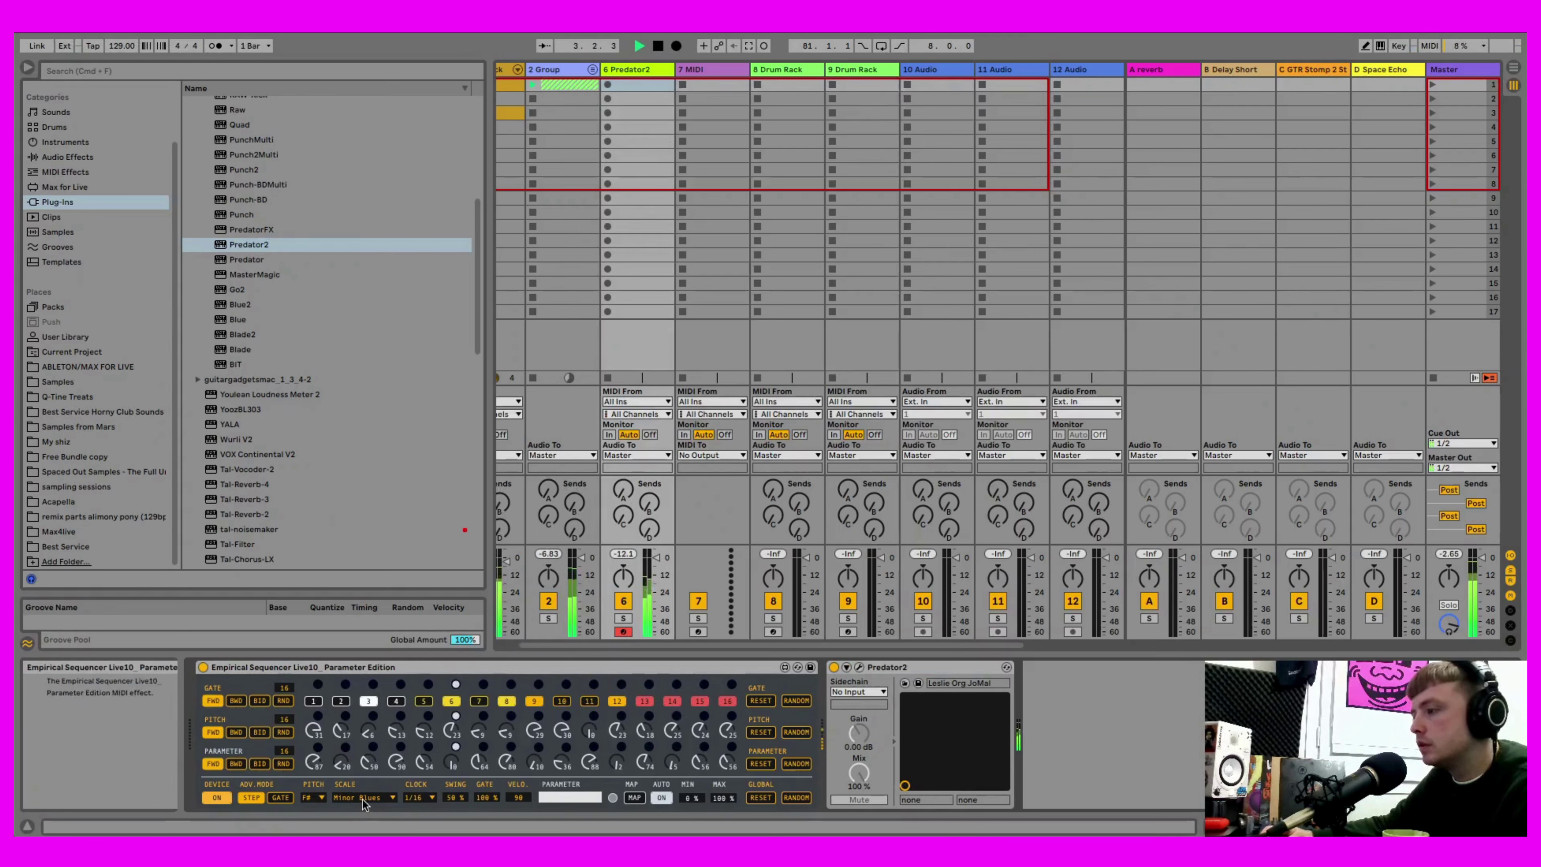
click(795, 733)
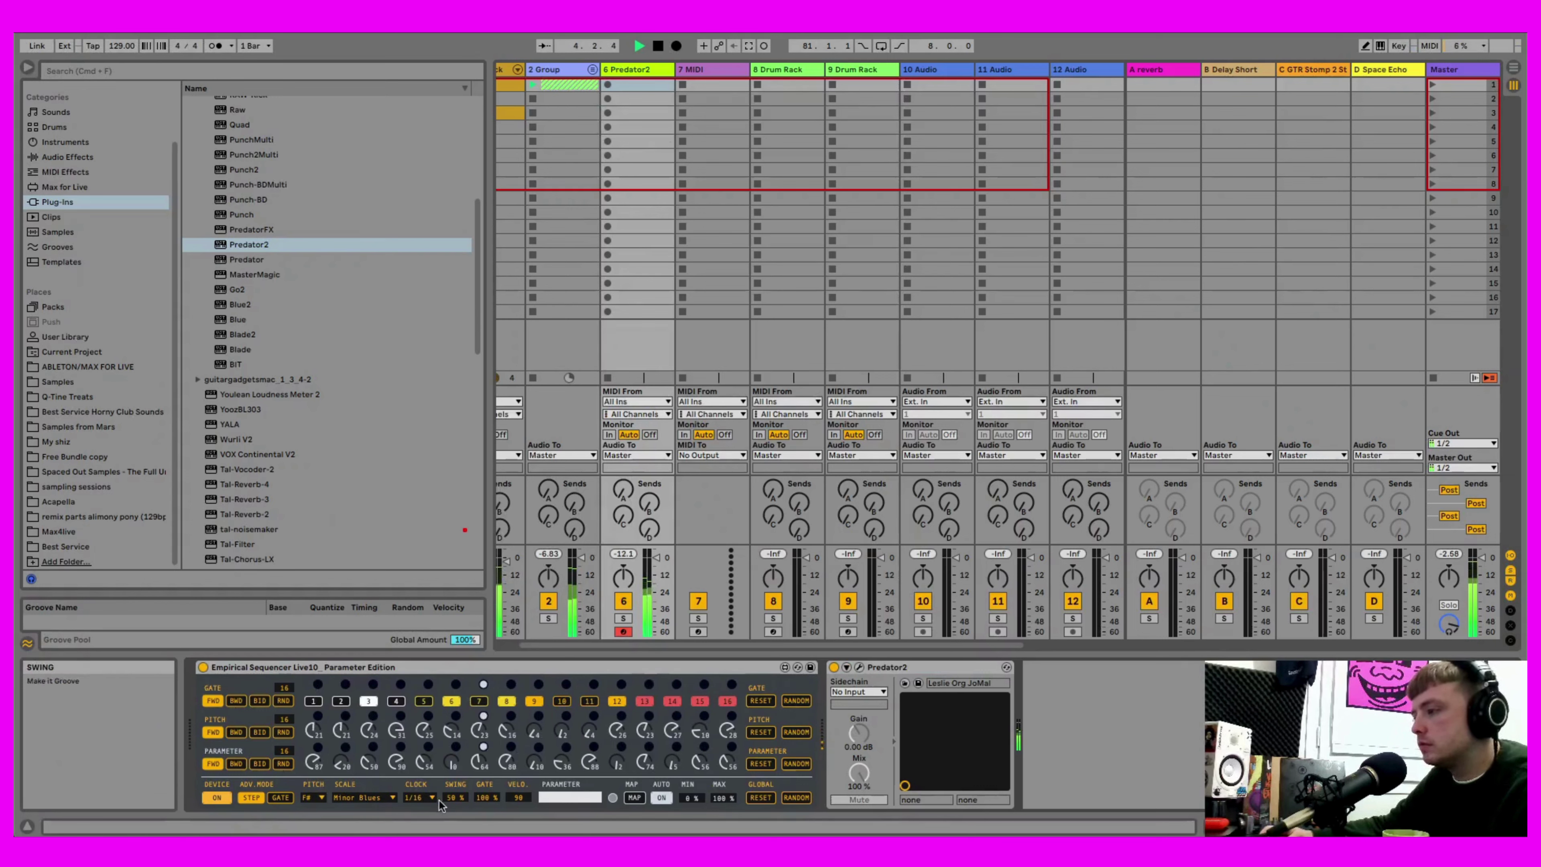
click(387, 799)
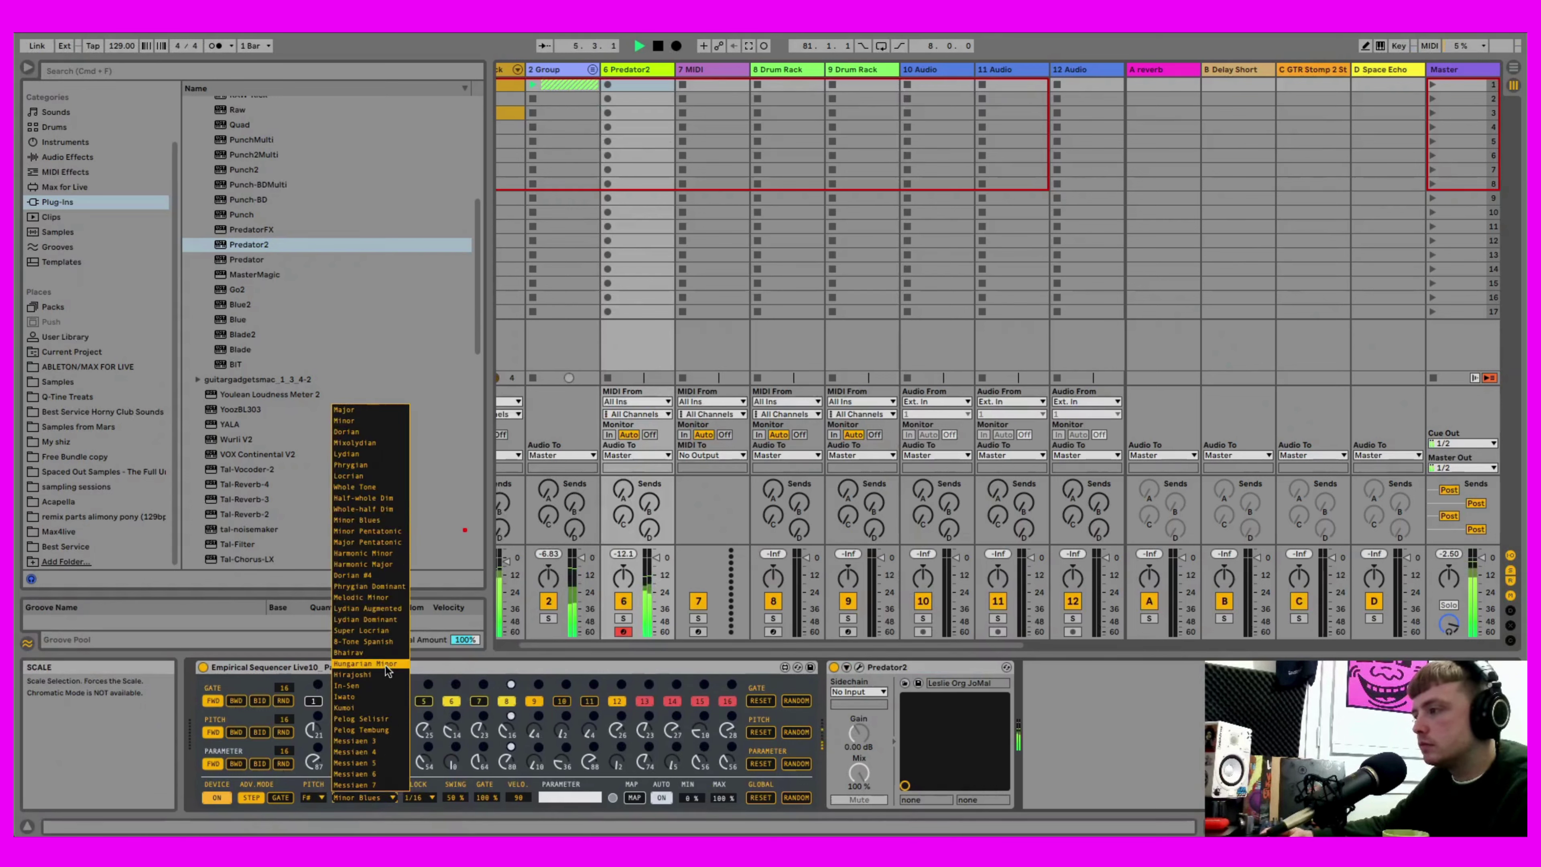
click(1135, 680)
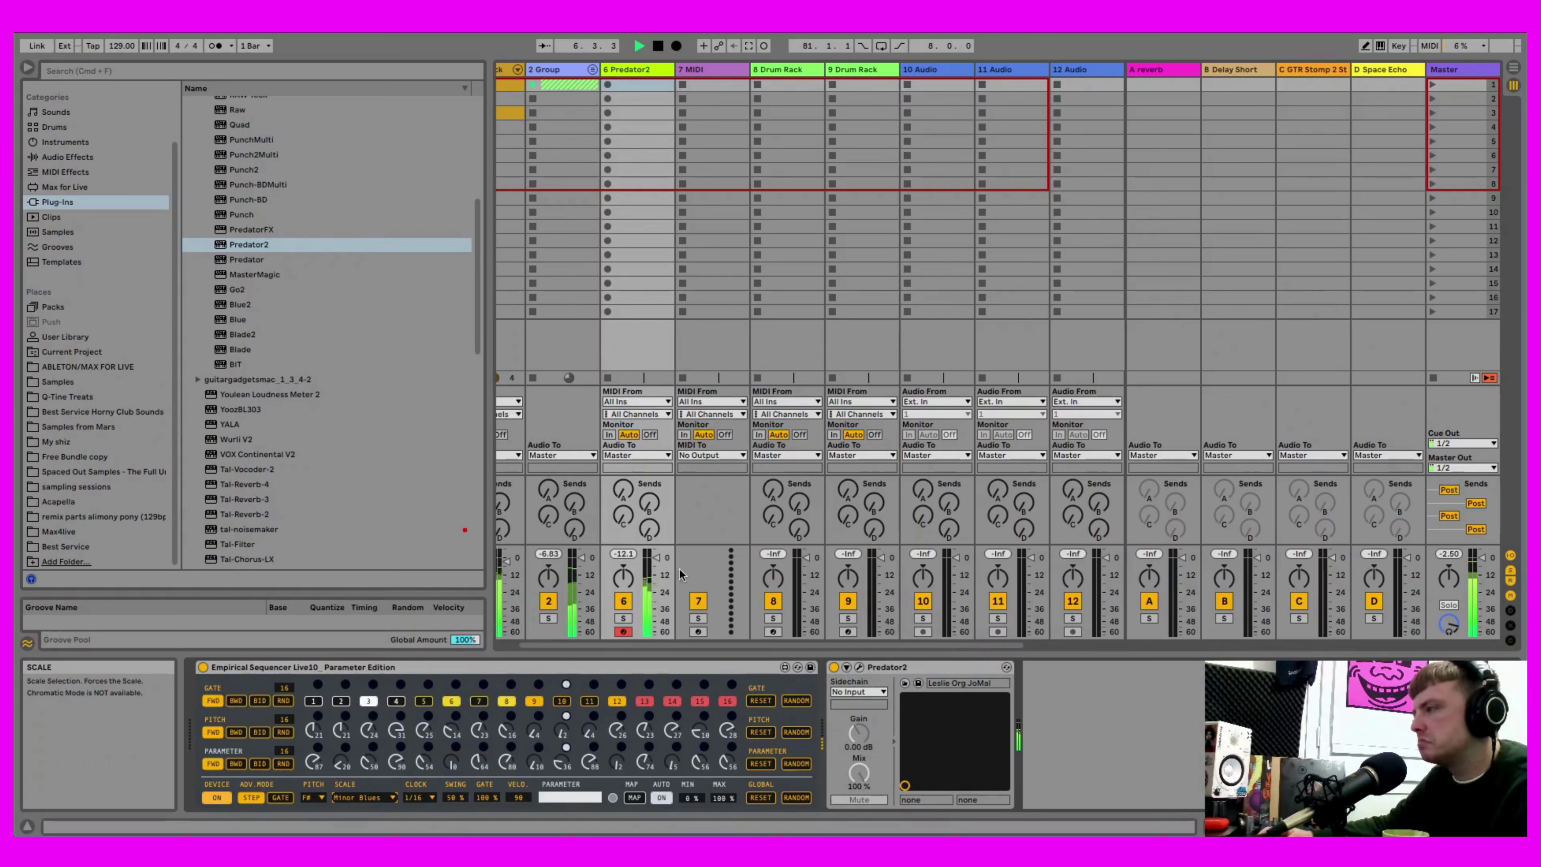
click(659, 46)
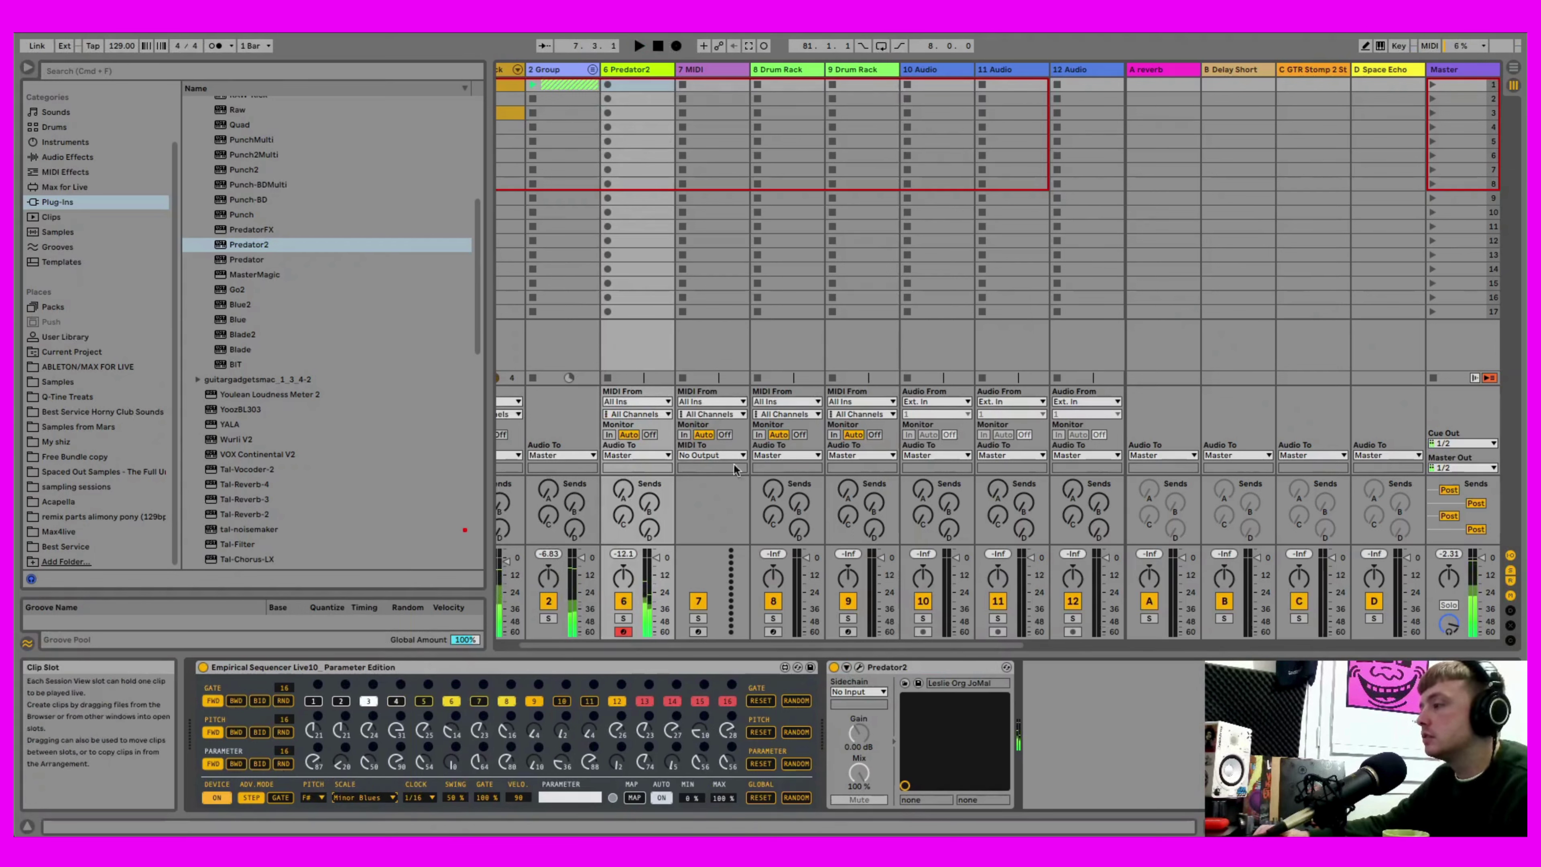
- Arm the 7 MIDI track and set its MIDI input to 6-Predator2
click(710, 85)
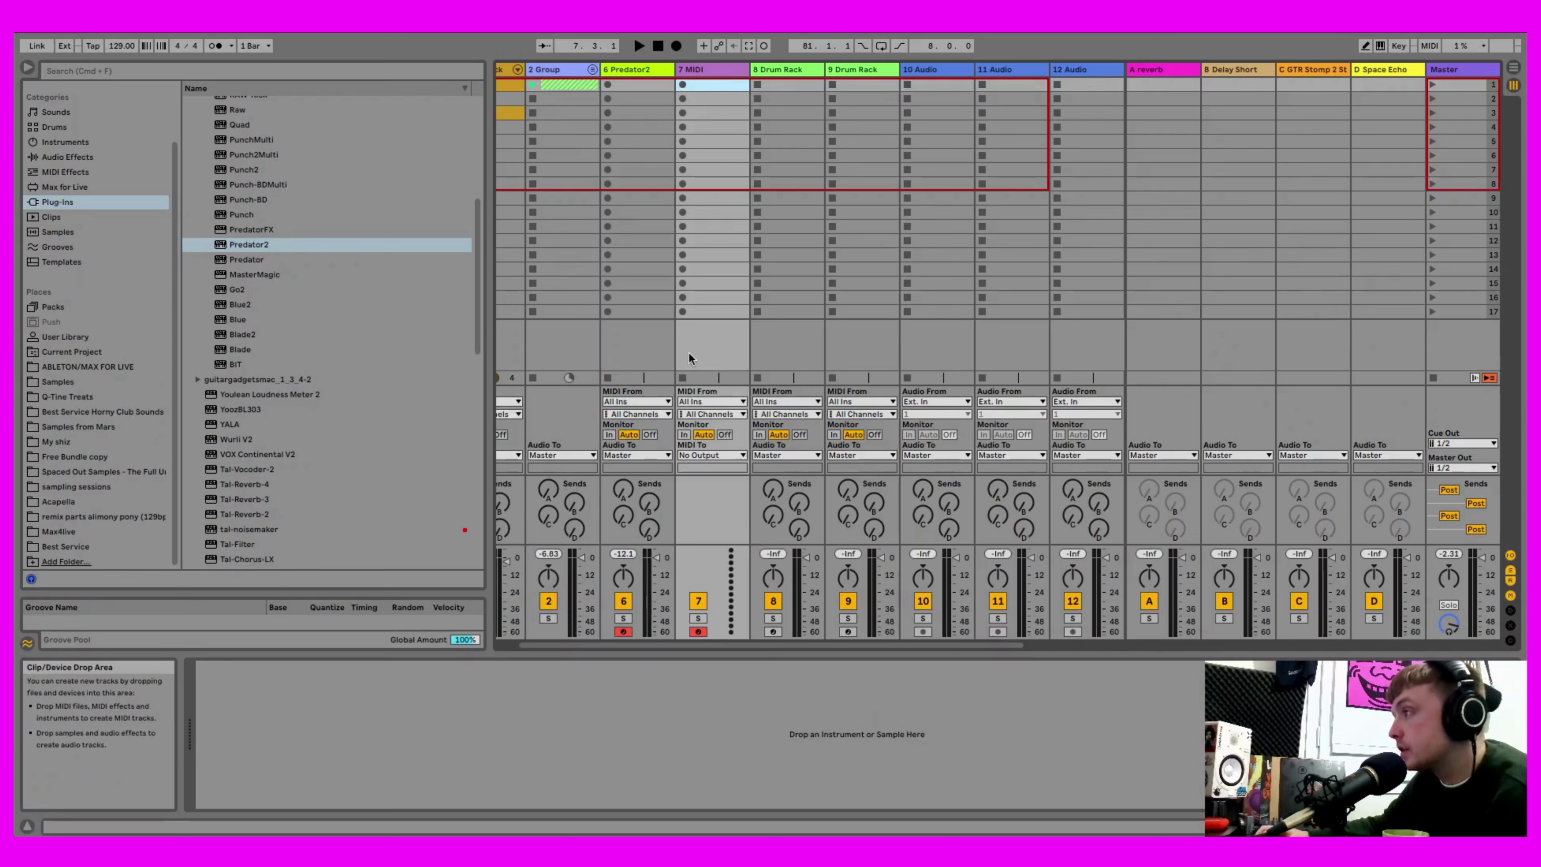
click(711, 402)
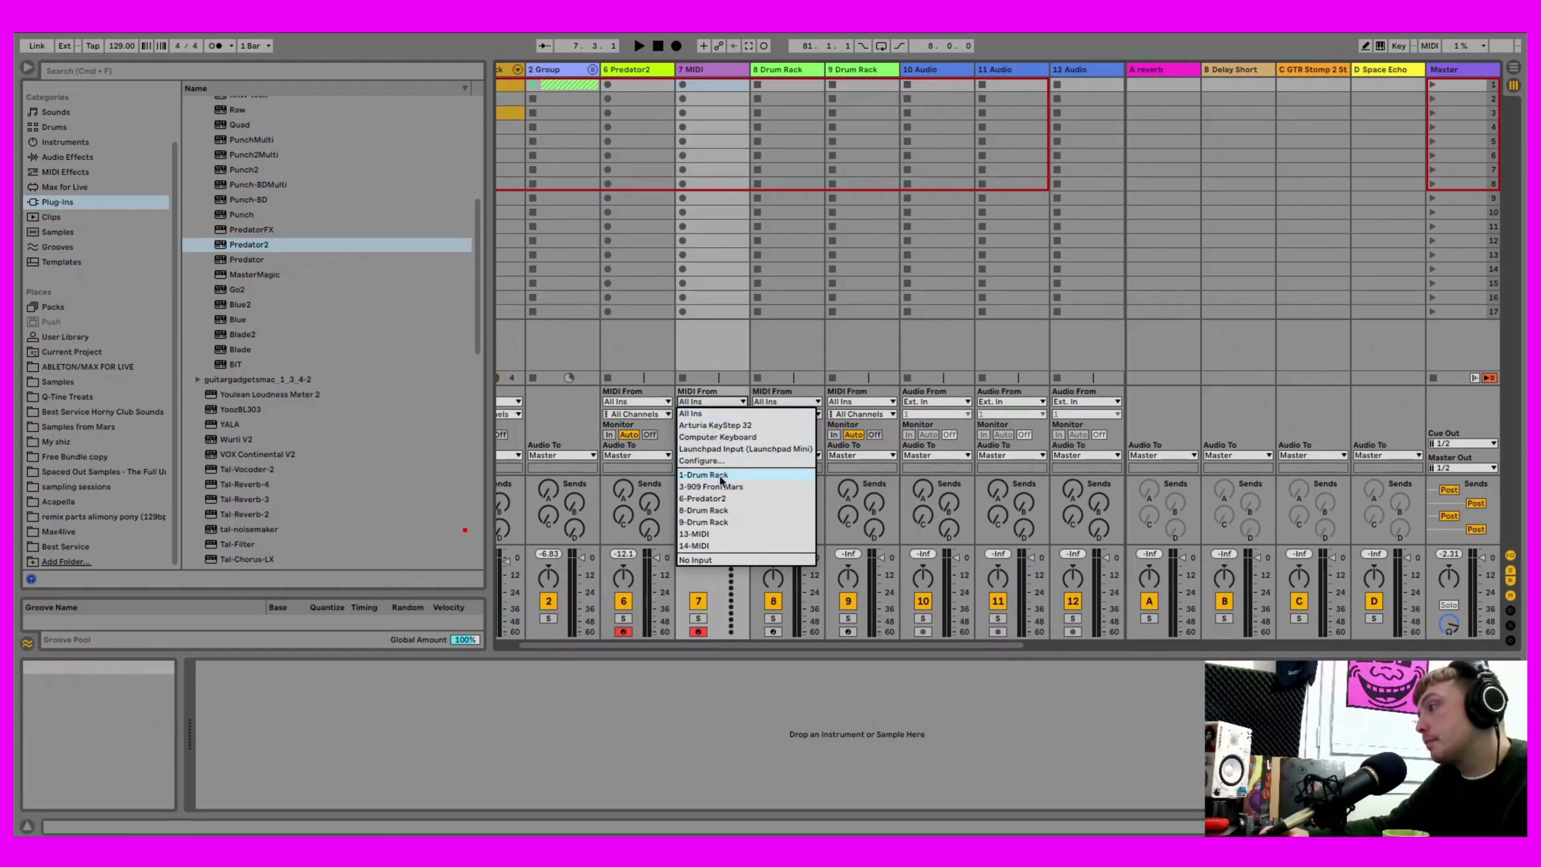
click(704, 498)
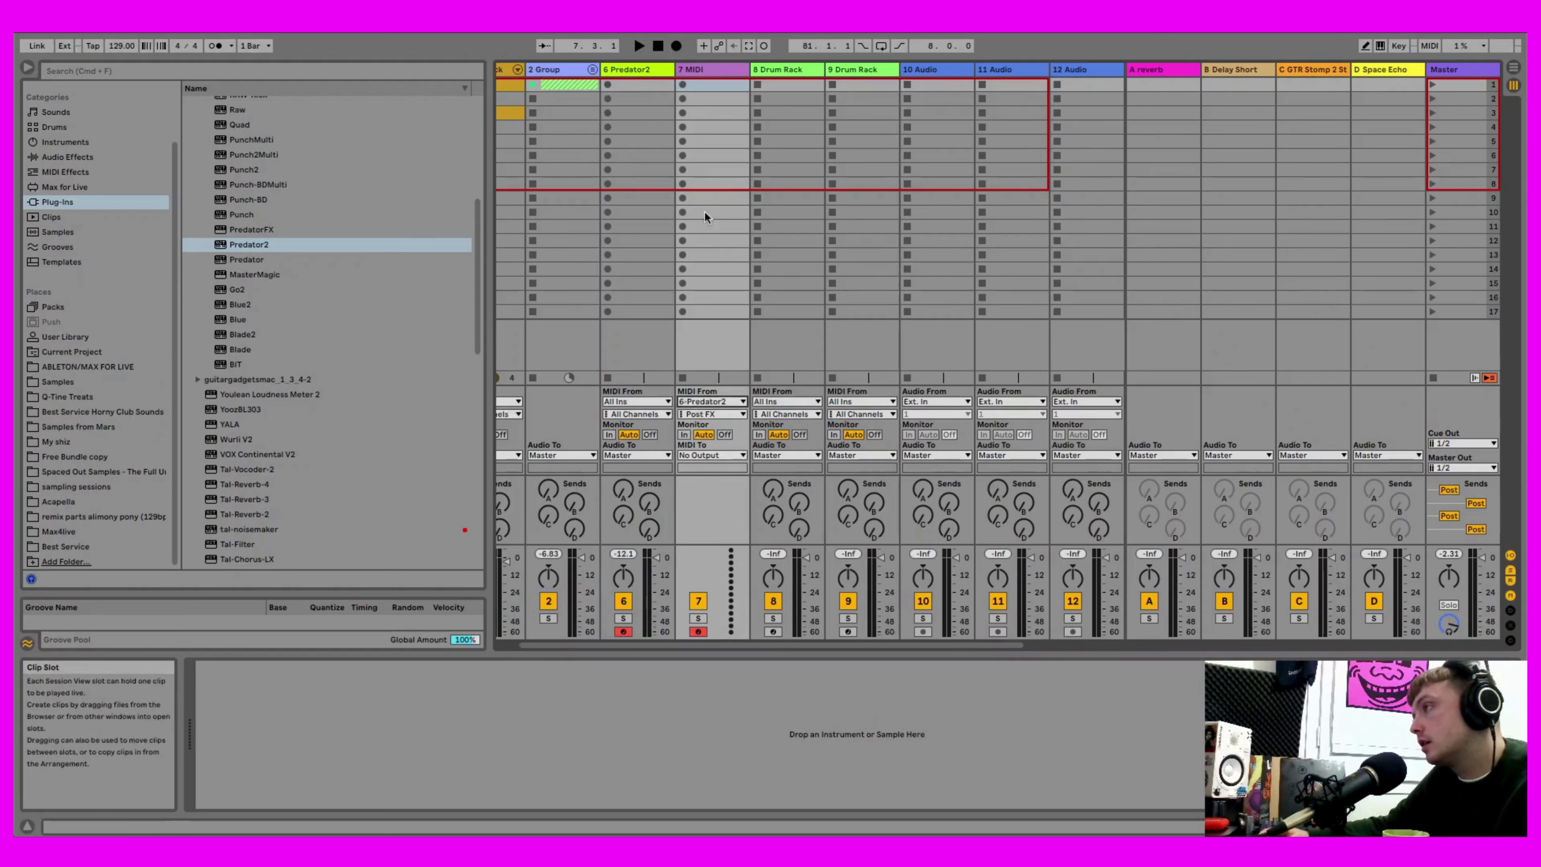
- Record the sequencer pattern into the first and second clip slots of the 7 MIDI track and enlarge the note editor
click(683, 85)
click(698, 86)
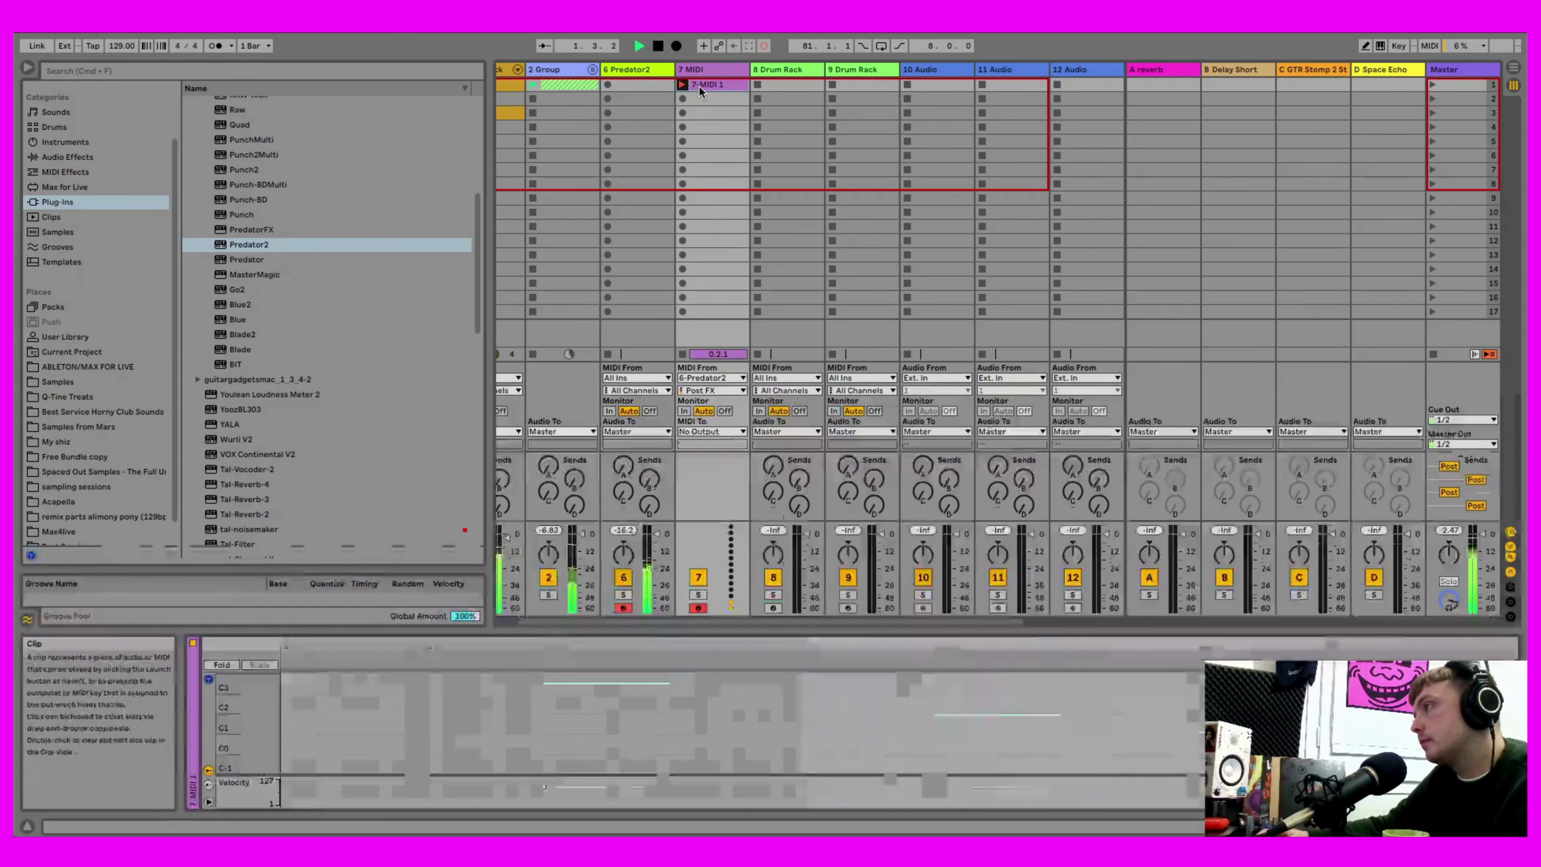
click(683, 98)
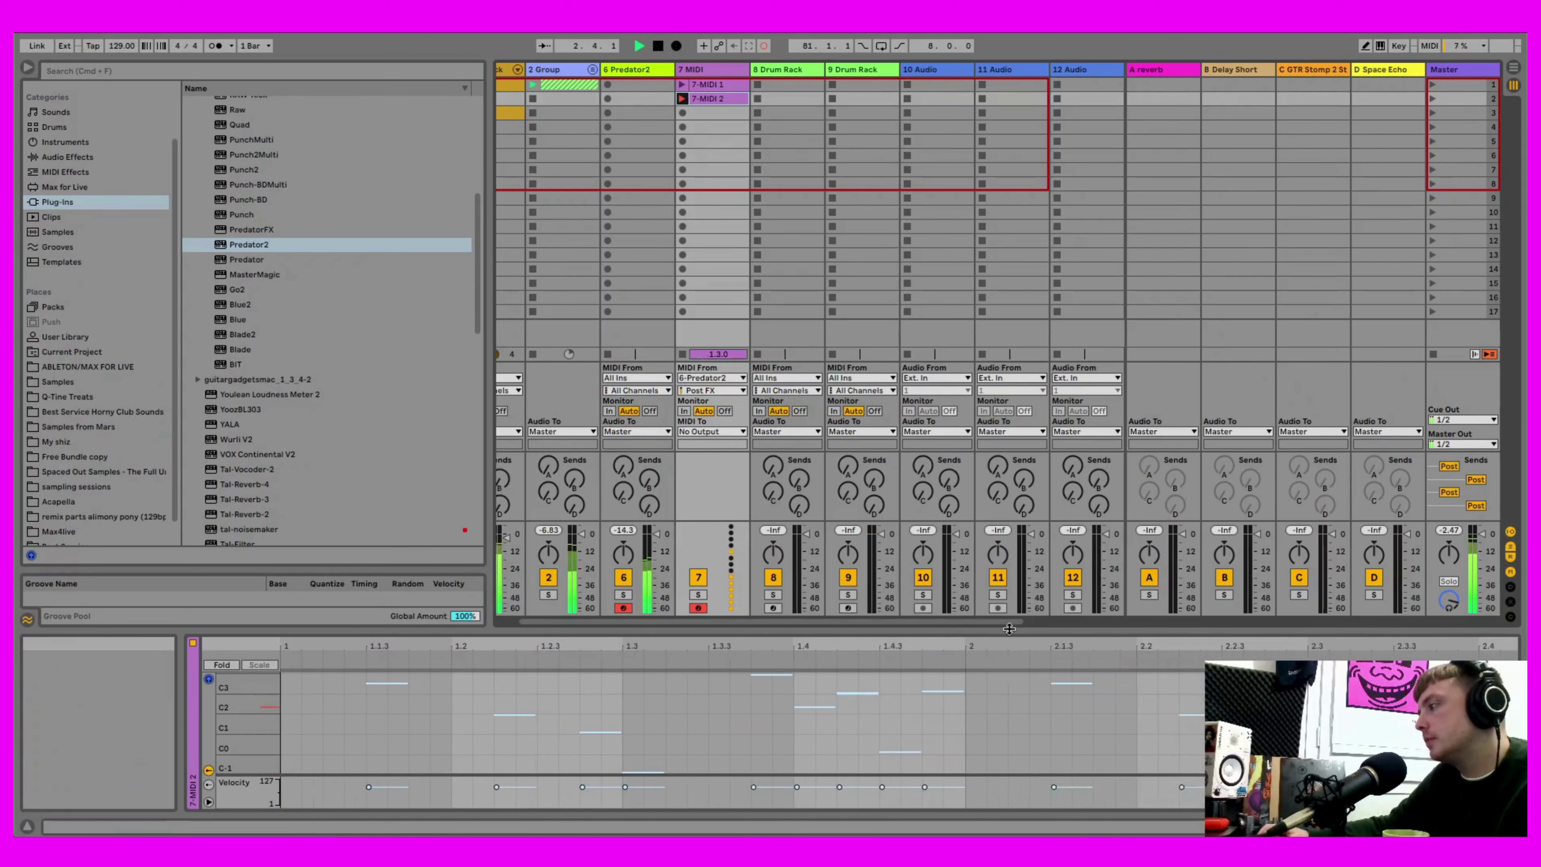
drag(1019, 630, 1020, 449)
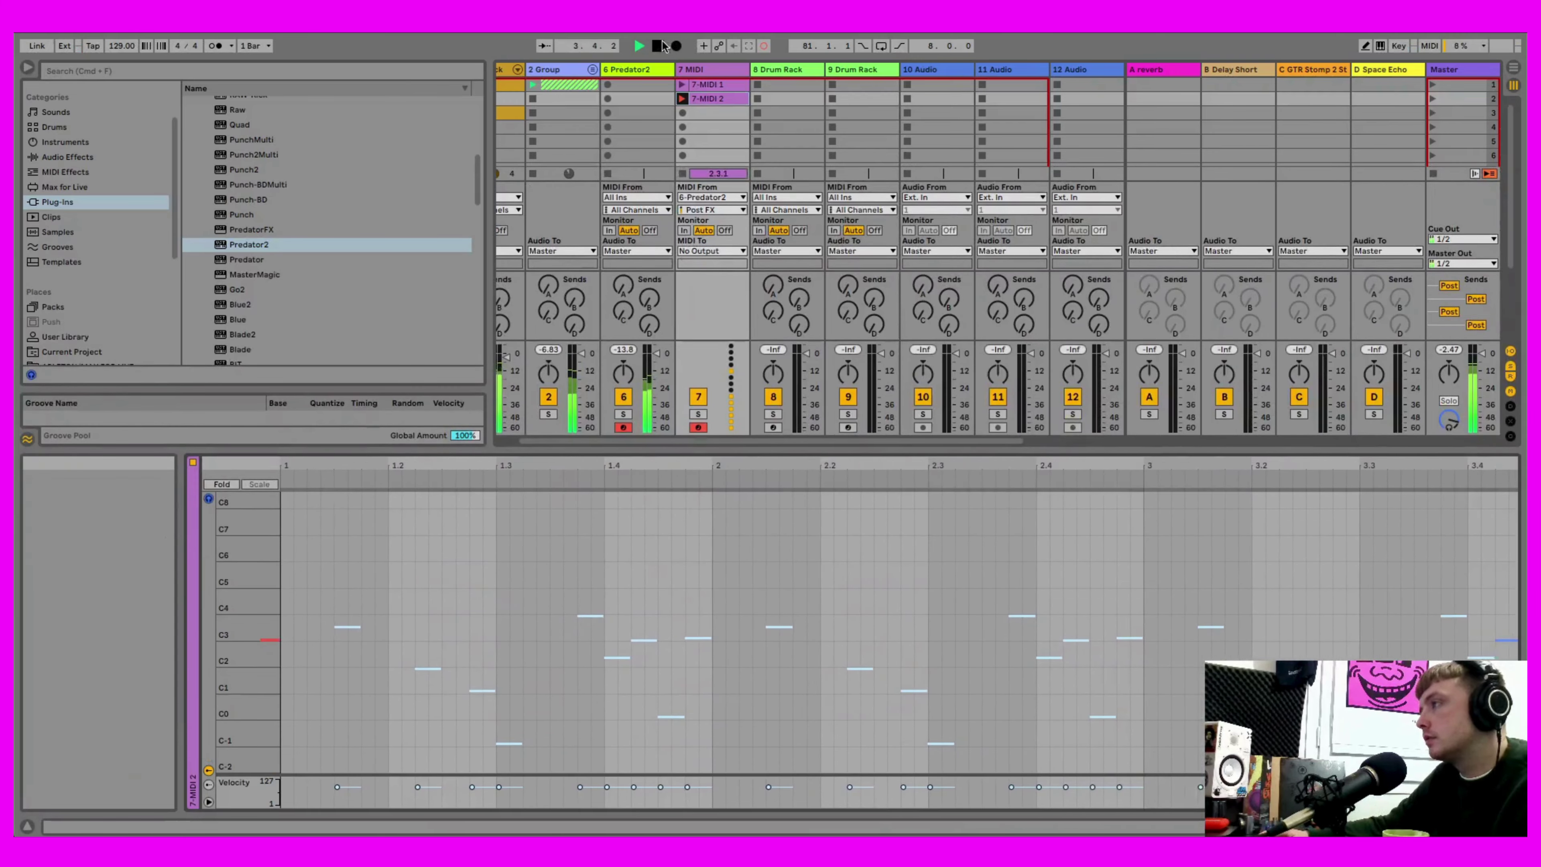
- Delete the first recorded clip on the 7 MIDI track and move the second one into the first slot
click(707, 84)
right_click(724, 89)
click(728, 92)
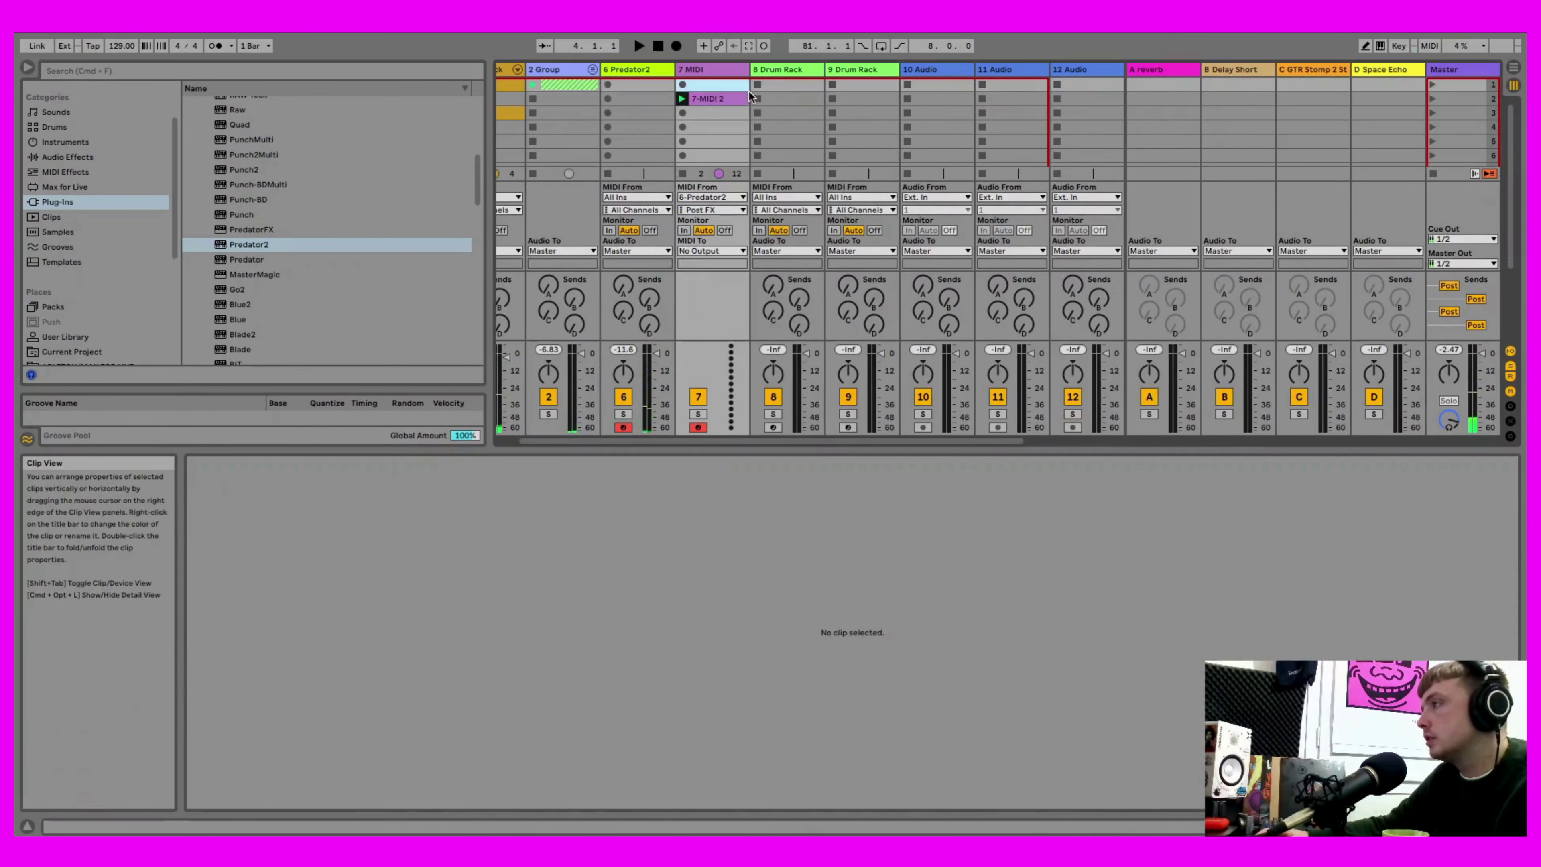
drag(719, 94, 716, 84)
- Play the set and randomize the gate, pitch and parameter rows of the Predator2 track's sequencer, repeating gate and pitch
click(642, 69)
key(space)
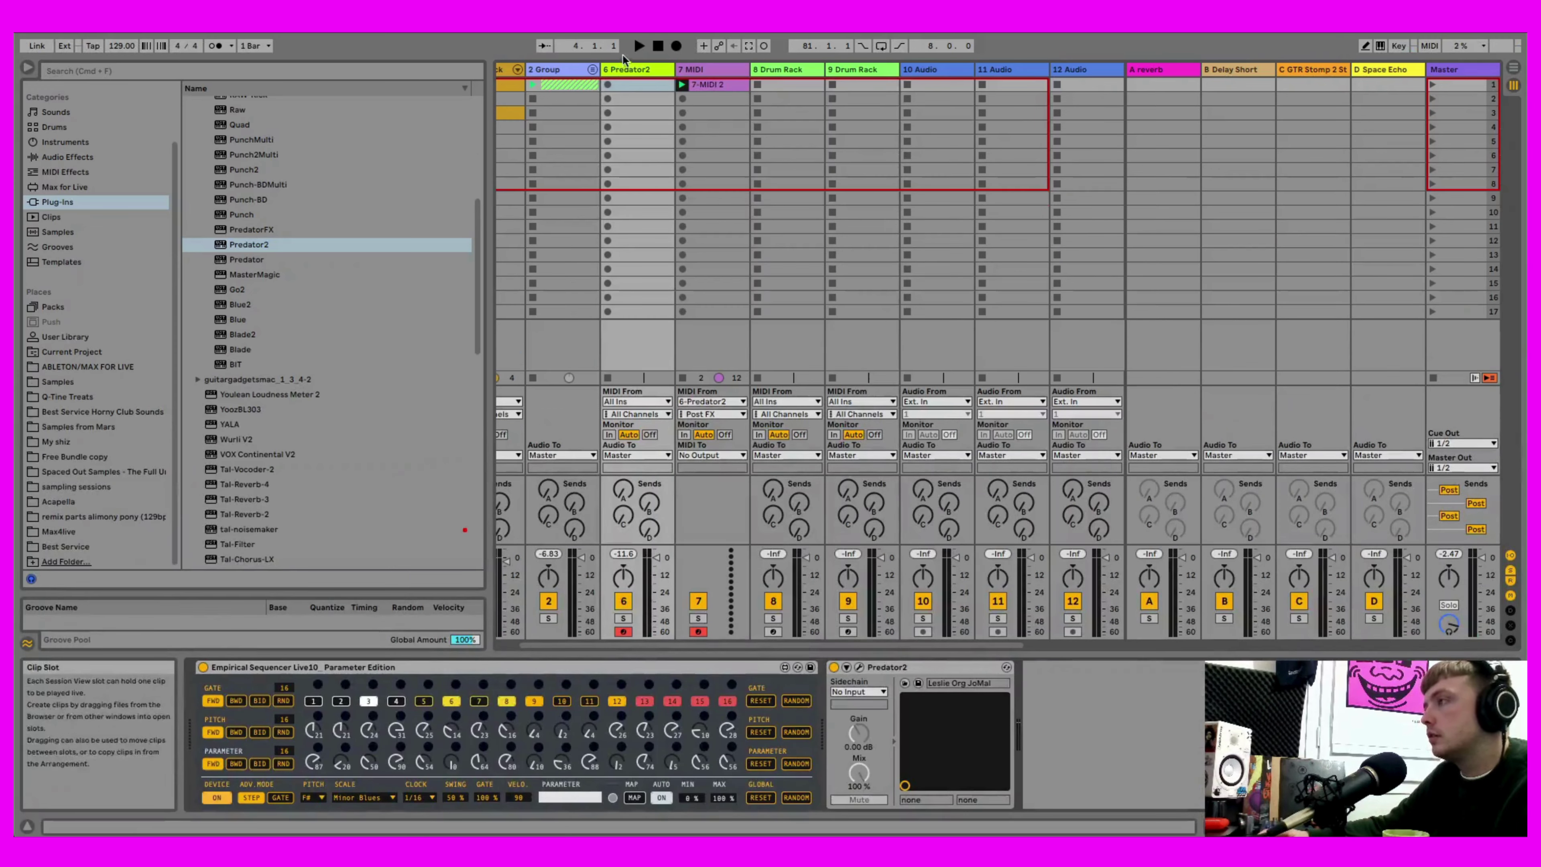
click(796, 701)
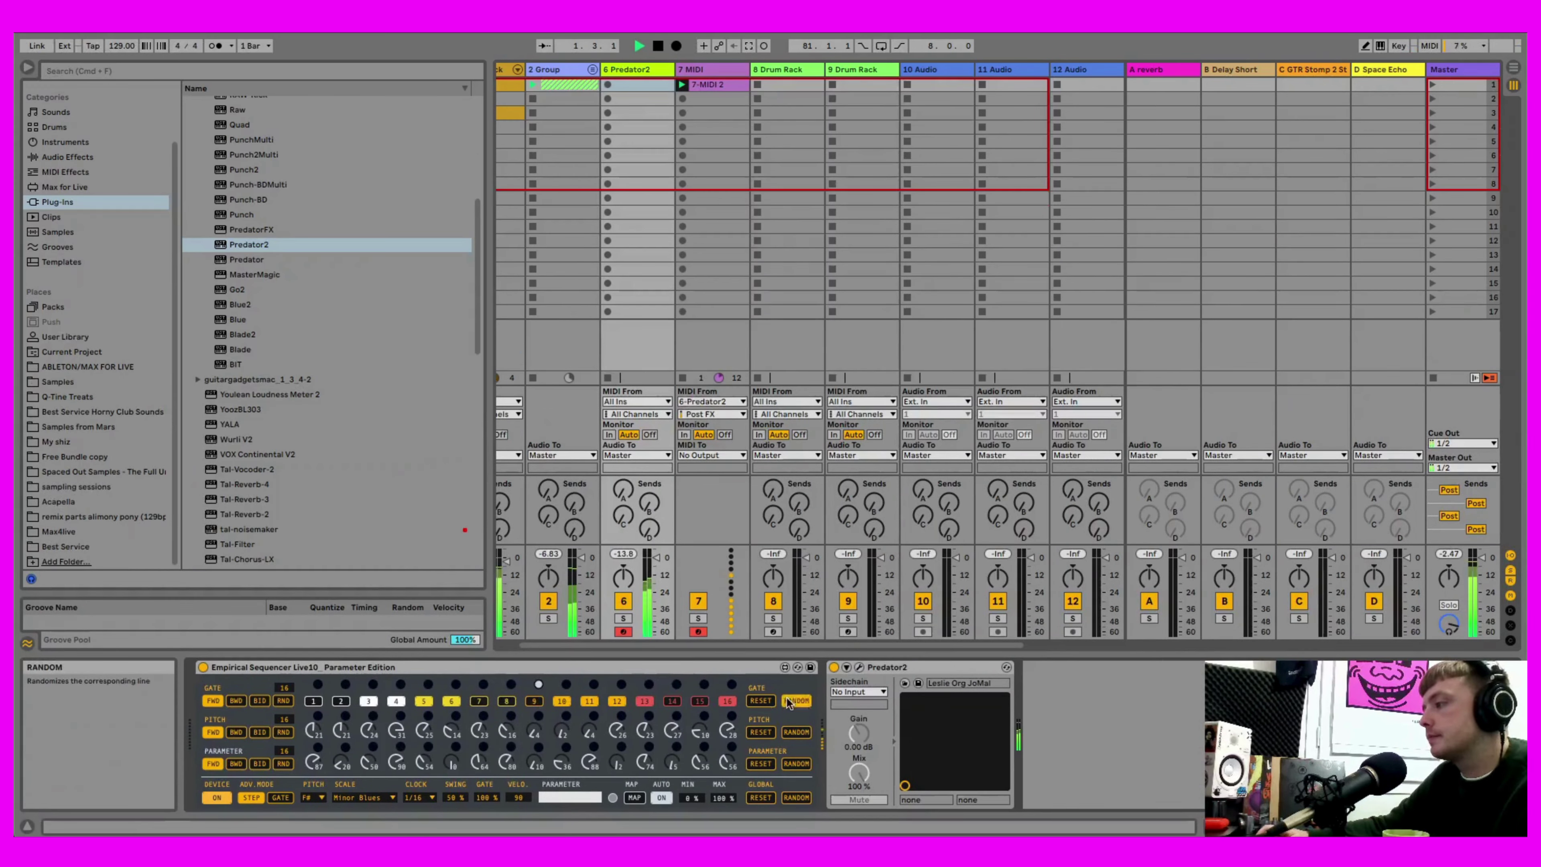
click(800, 733)
click(796, 763)
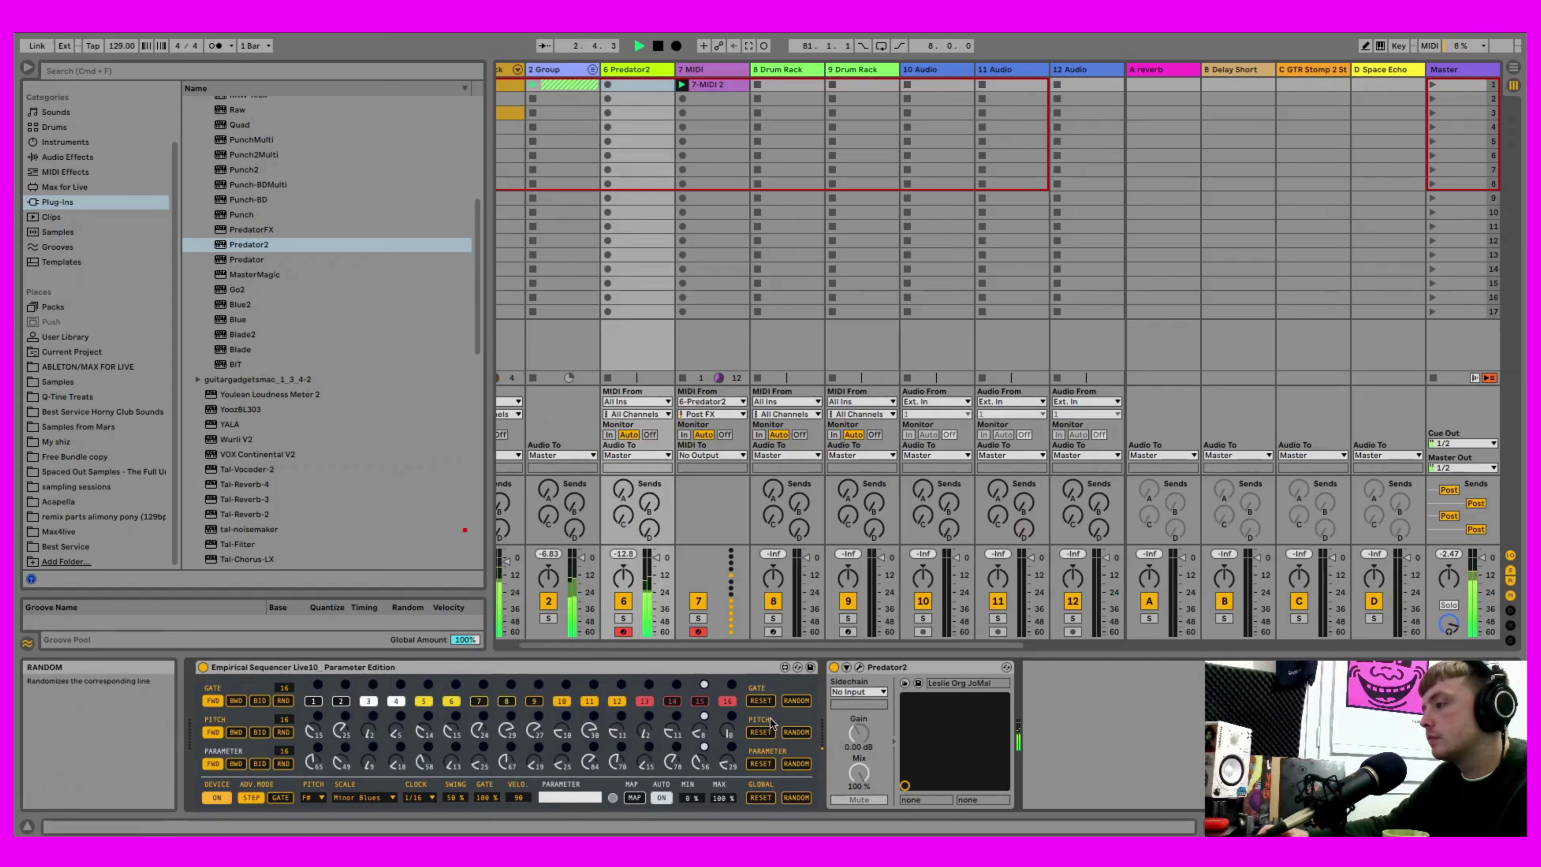
click(793, 701)
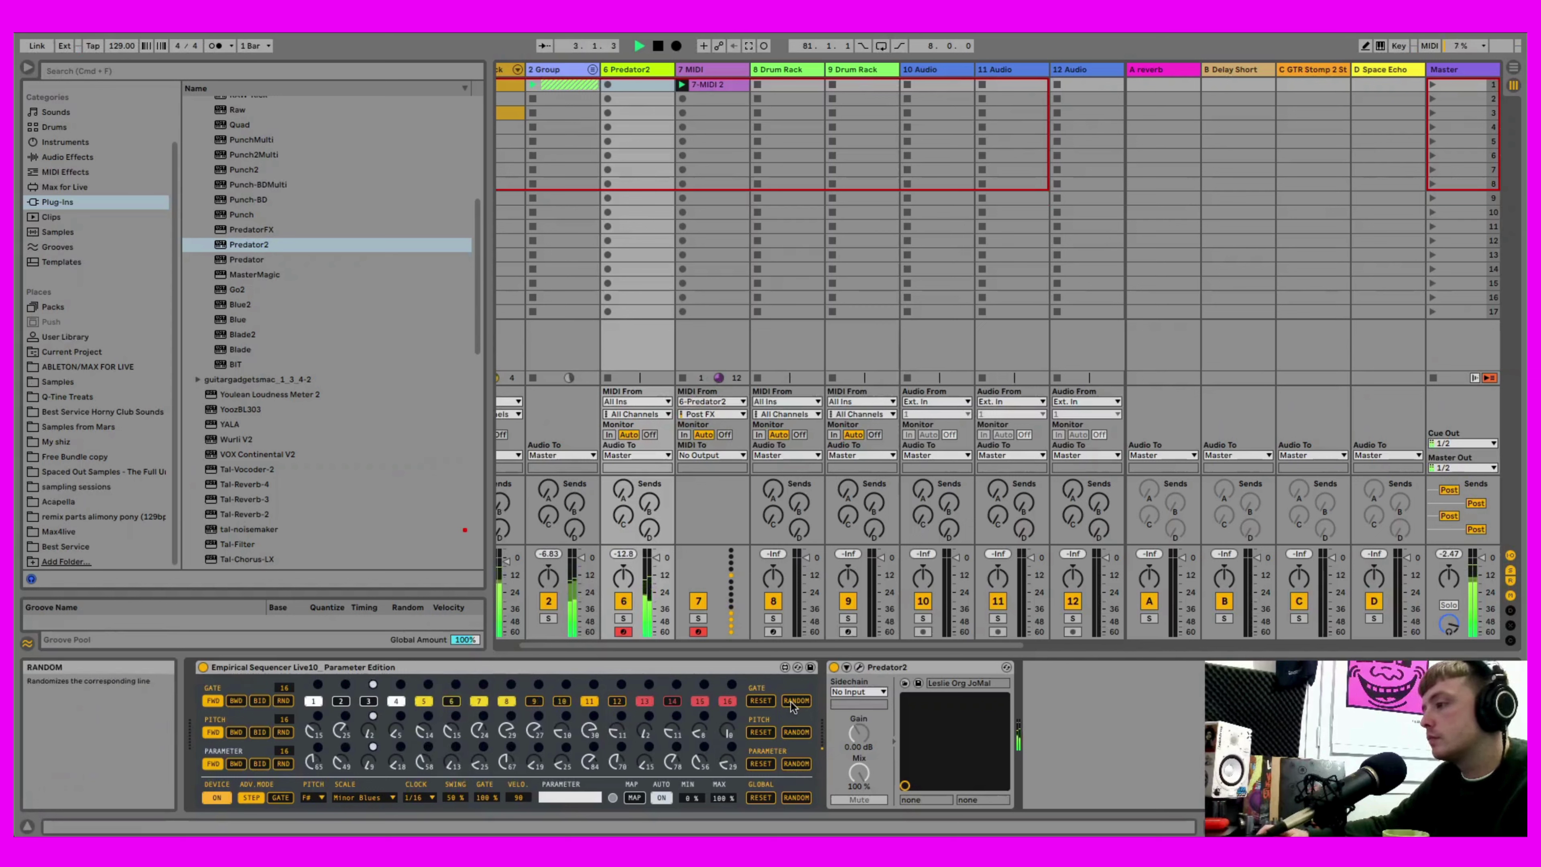
click(795, 730)
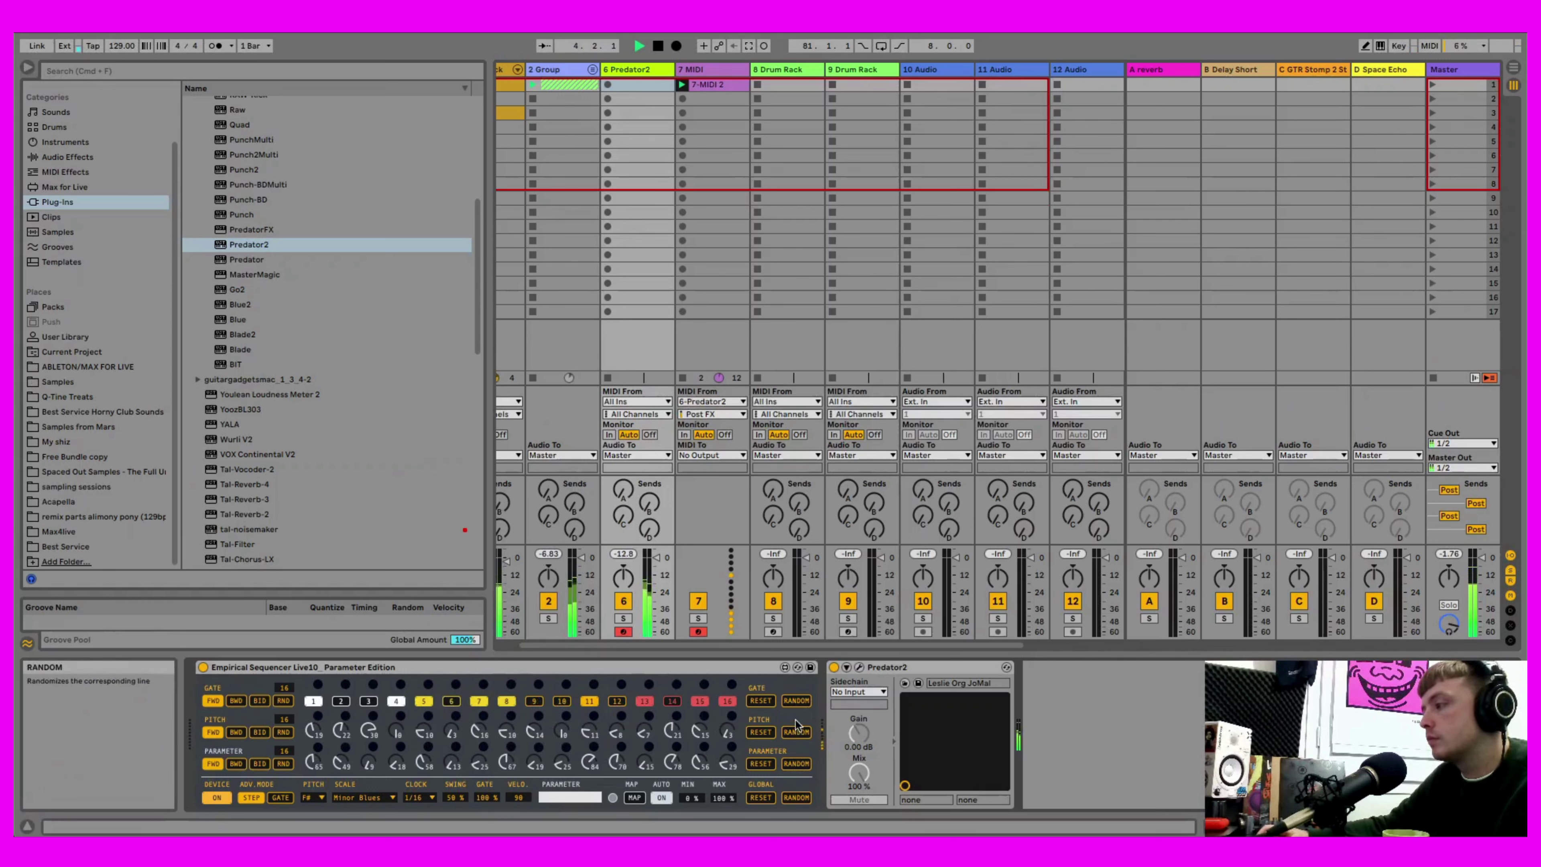
- Set the Empirical Sequencer's root key to C and its scale to Minor
click(317, 799)
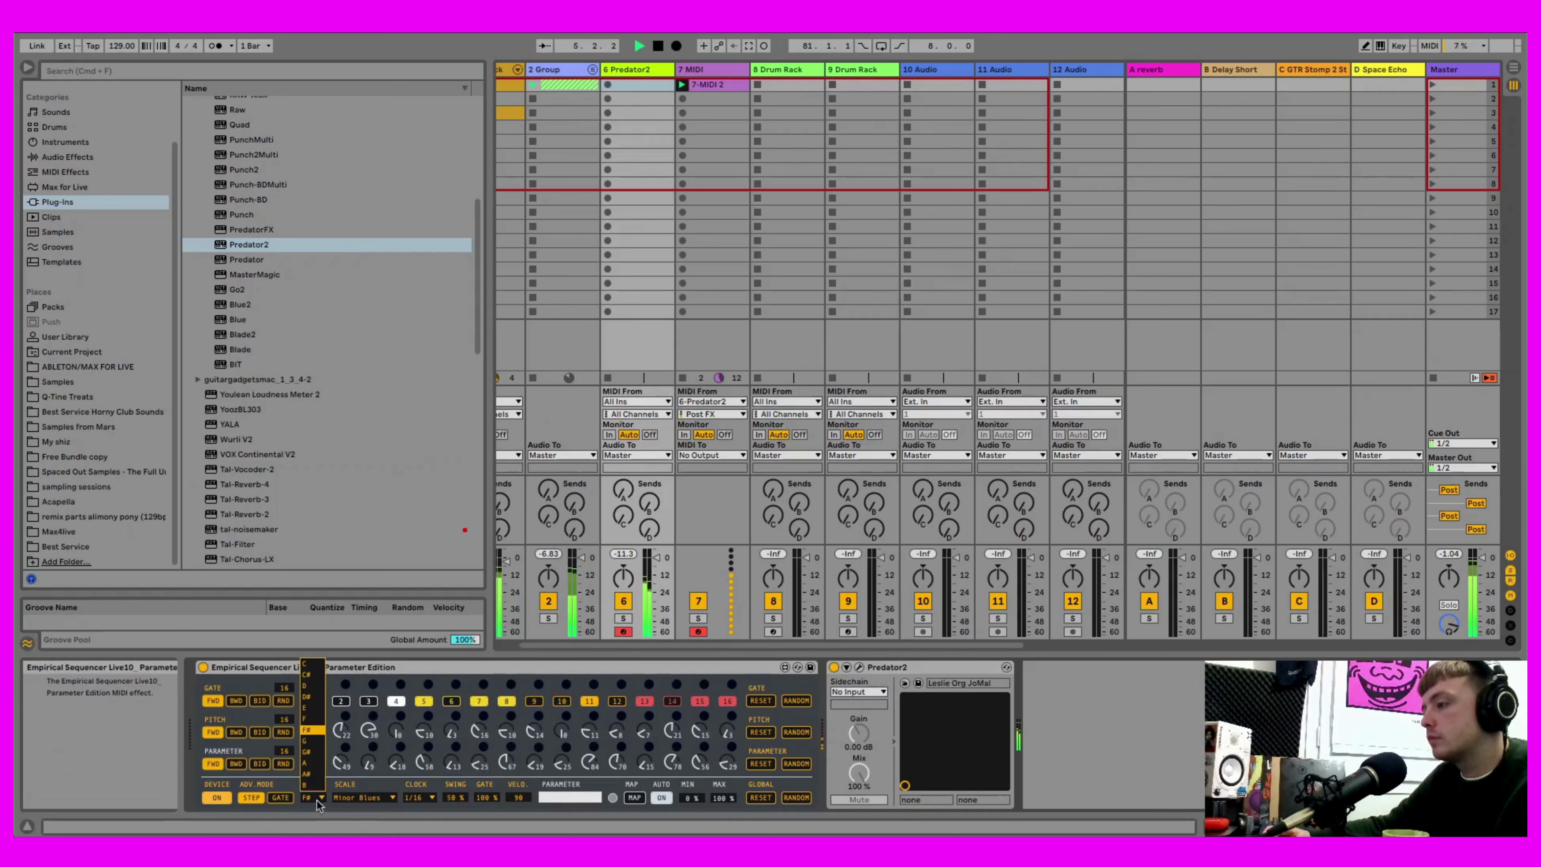
click(310, 663)
click(378, 799)
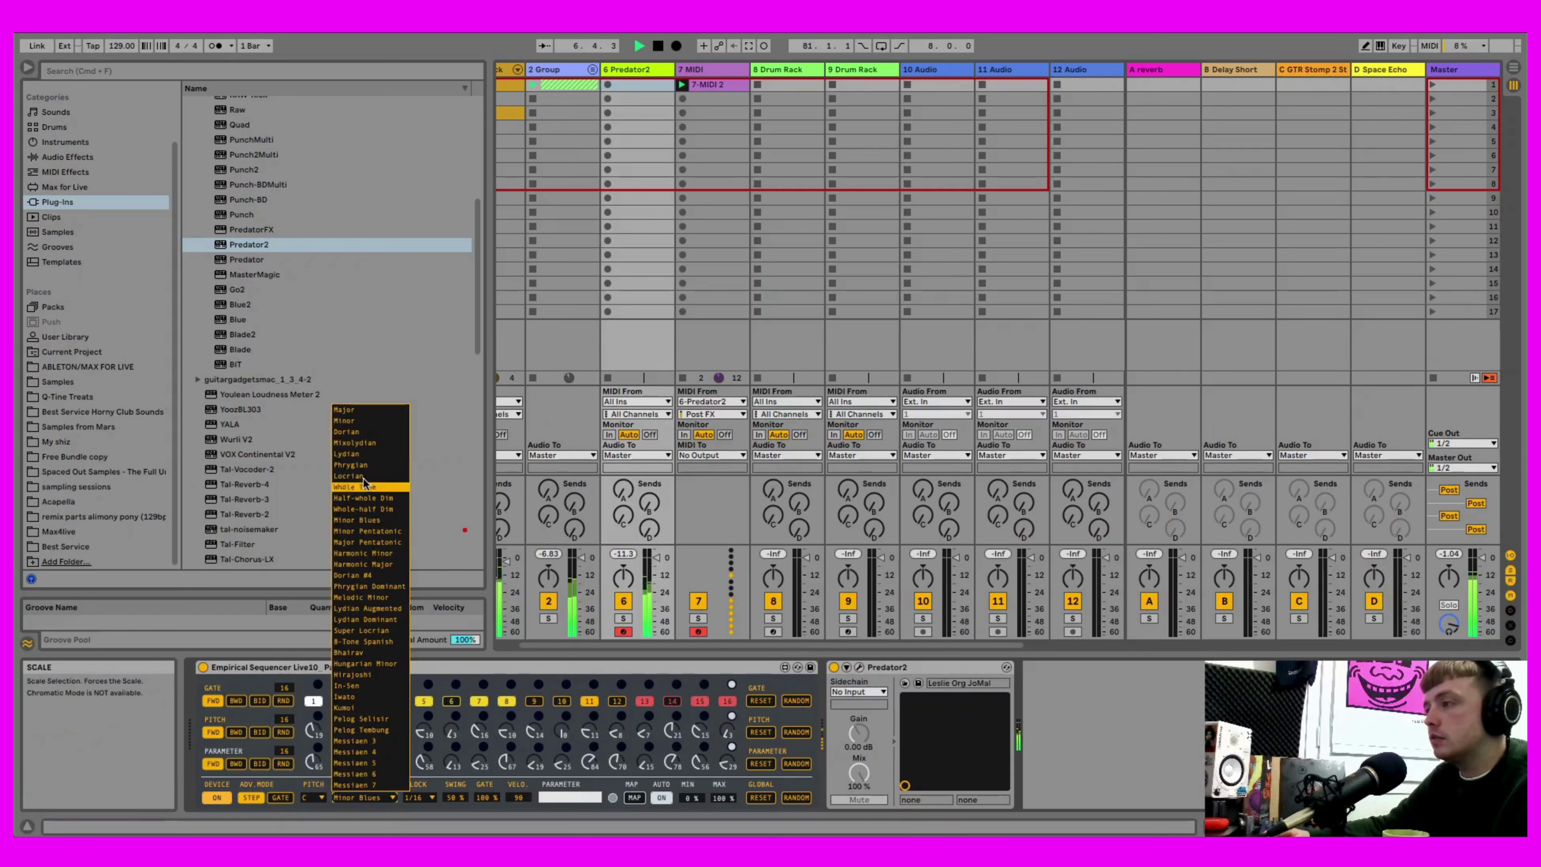
click(364, 421)
- Randomize the sequencer's gate and pitch rows alternately during playback to find a new pattern in the chosen scale
click(804, 702)
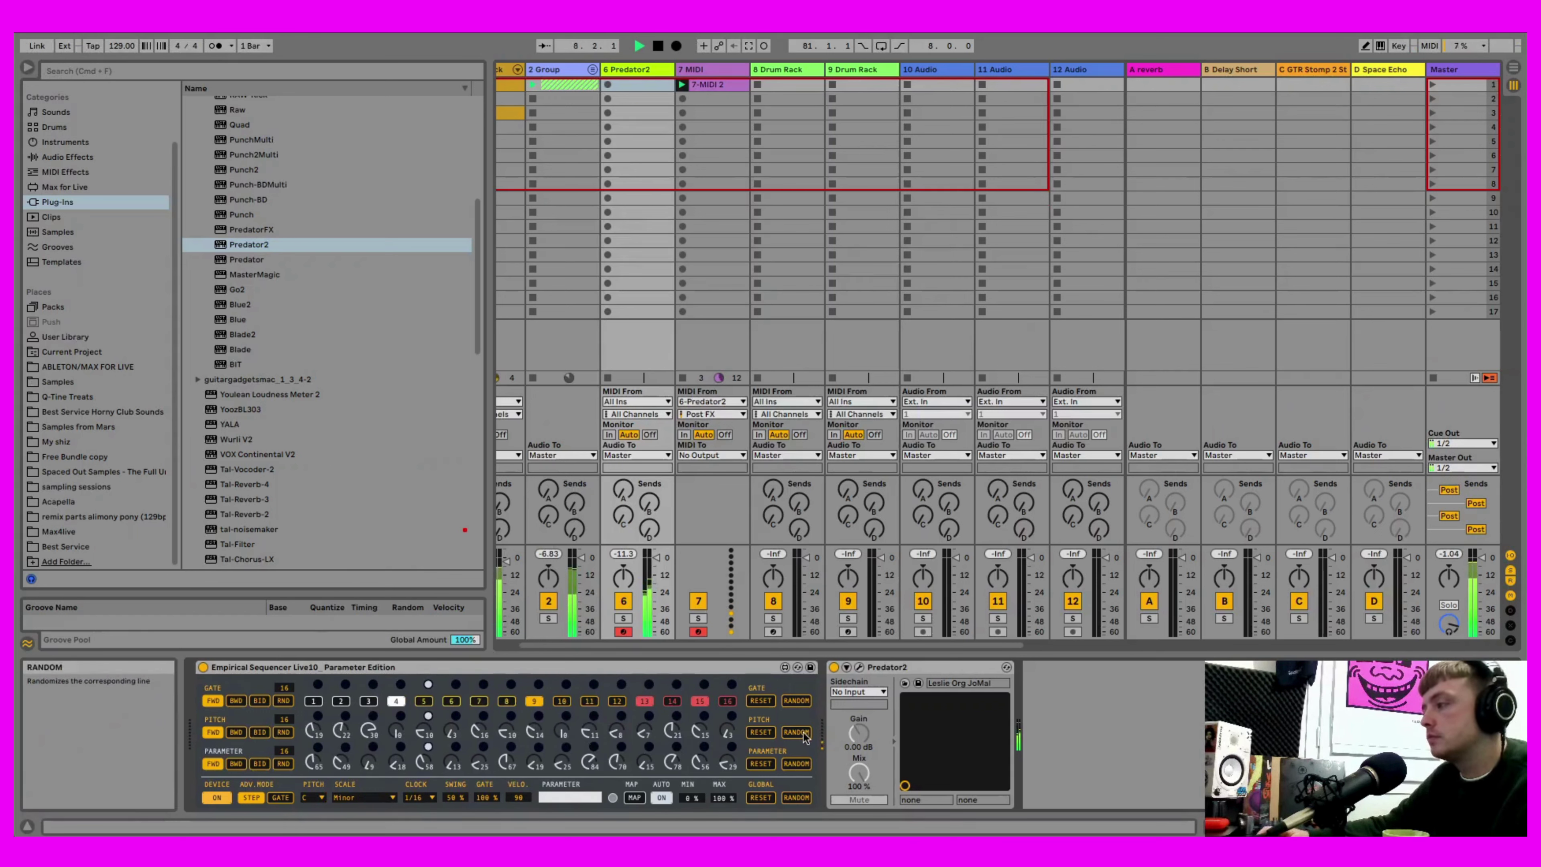
click(803, 734)
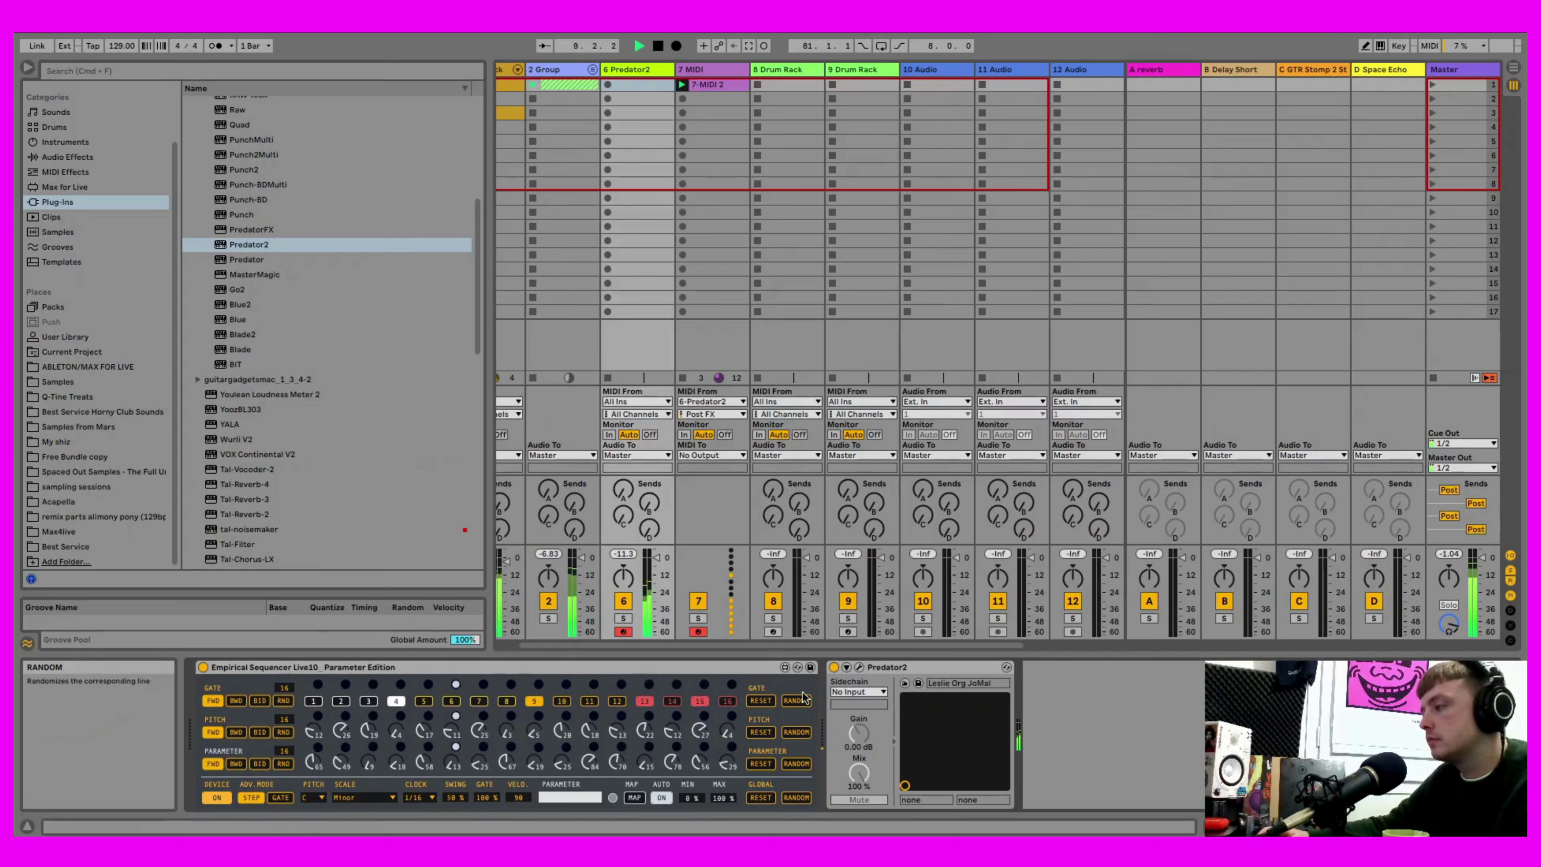
click(806, 700)
click(804, 734)
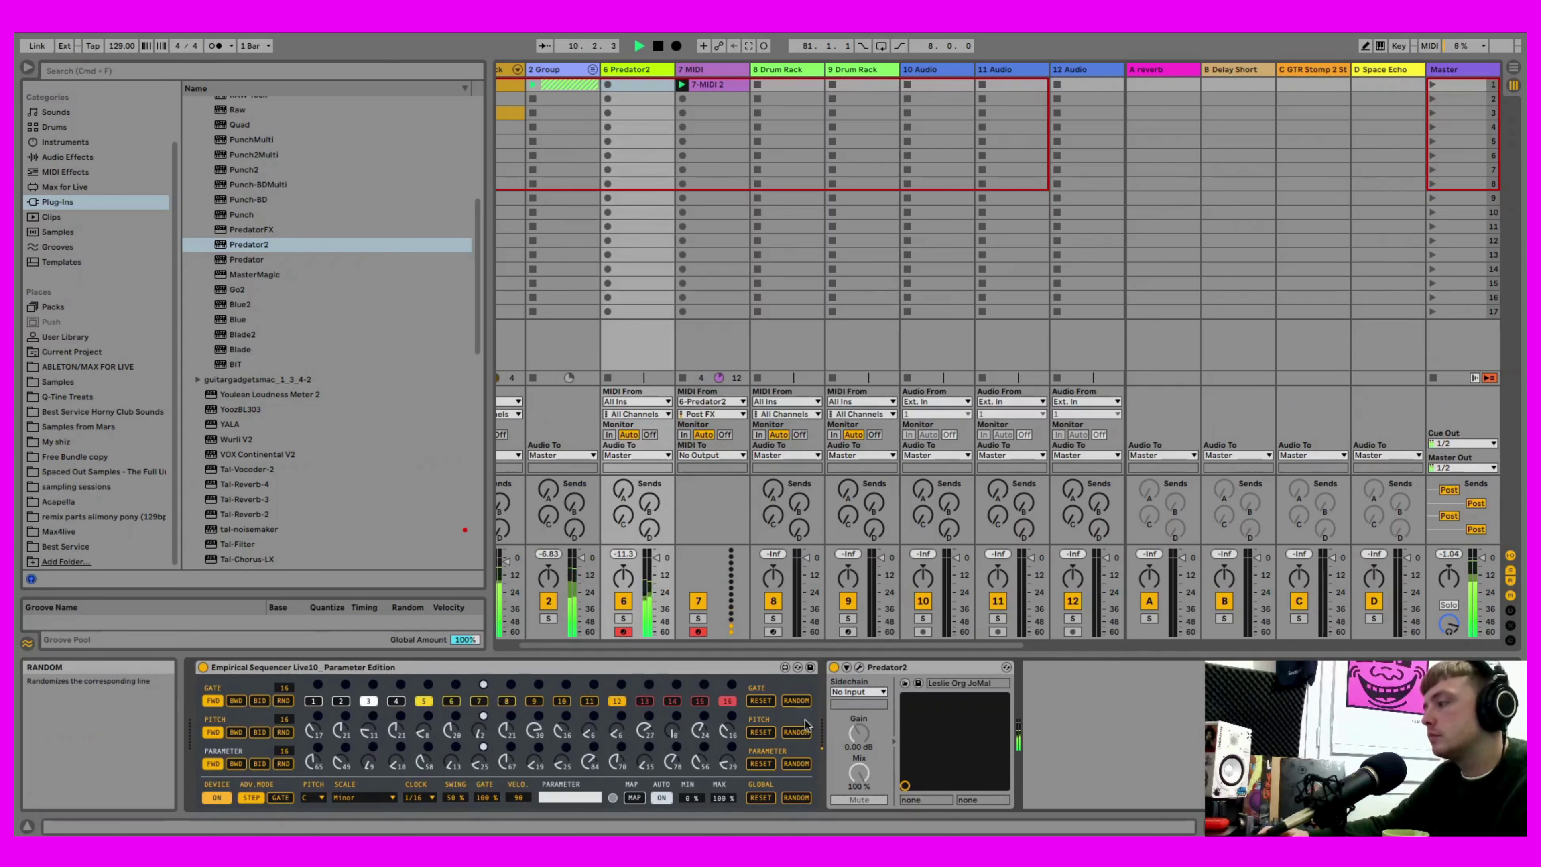
click(806, 701)
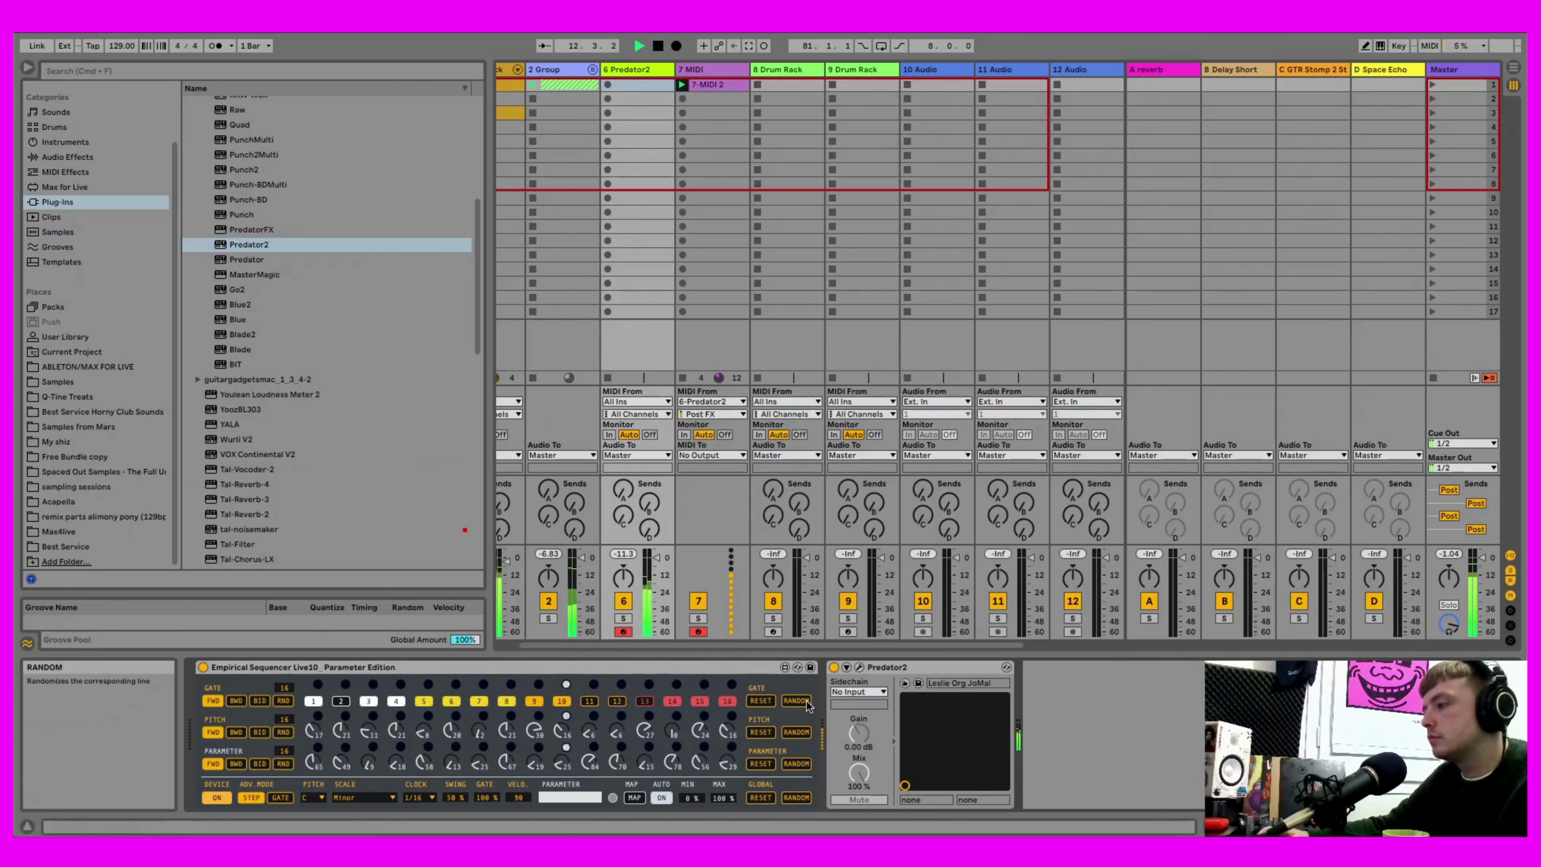
click(801, 733)
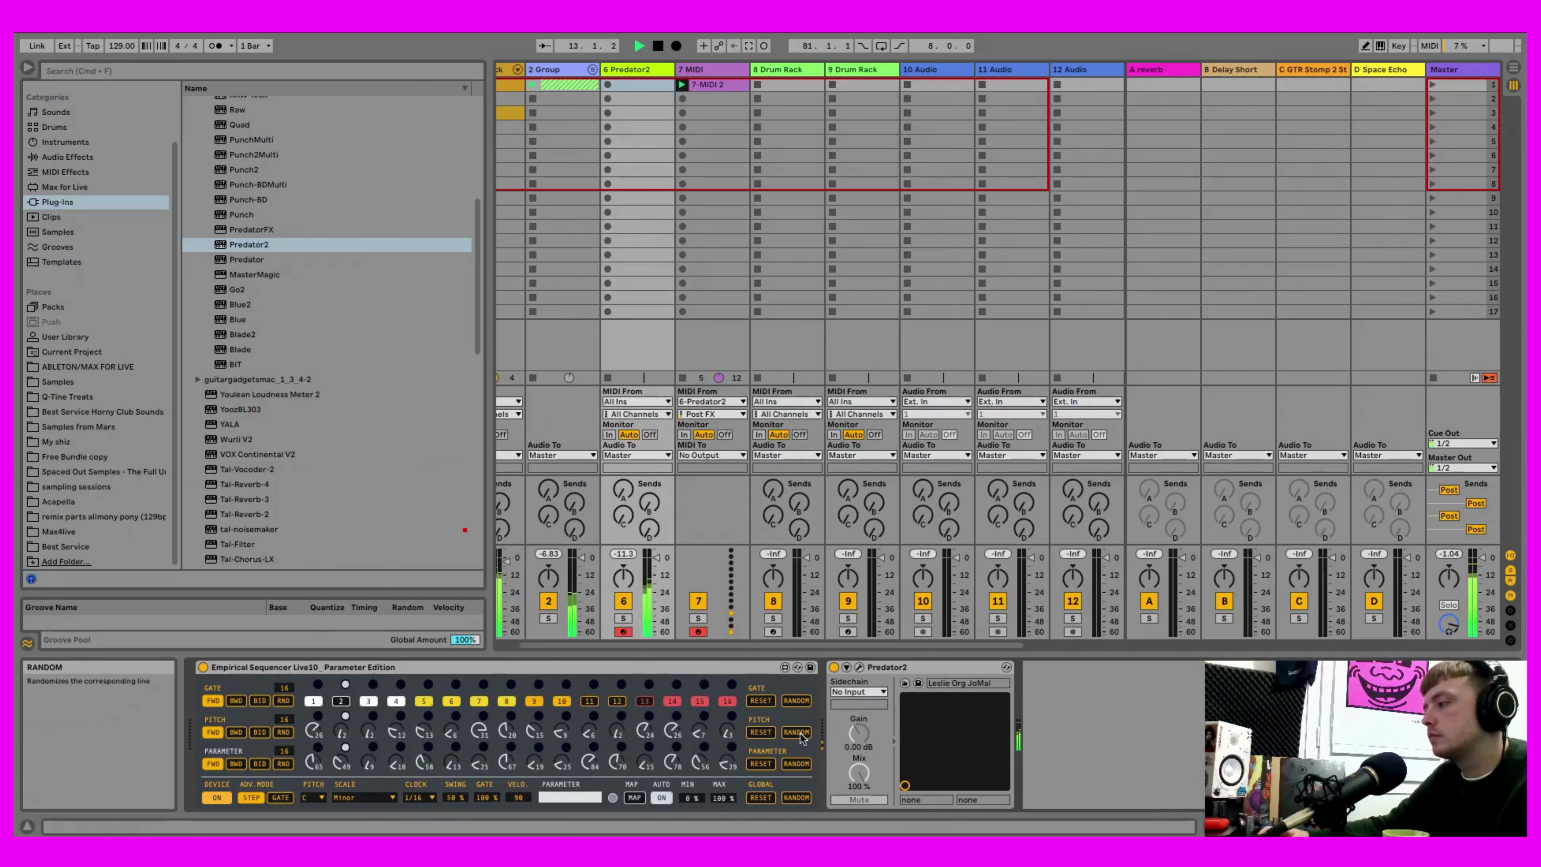
click(800, 705)
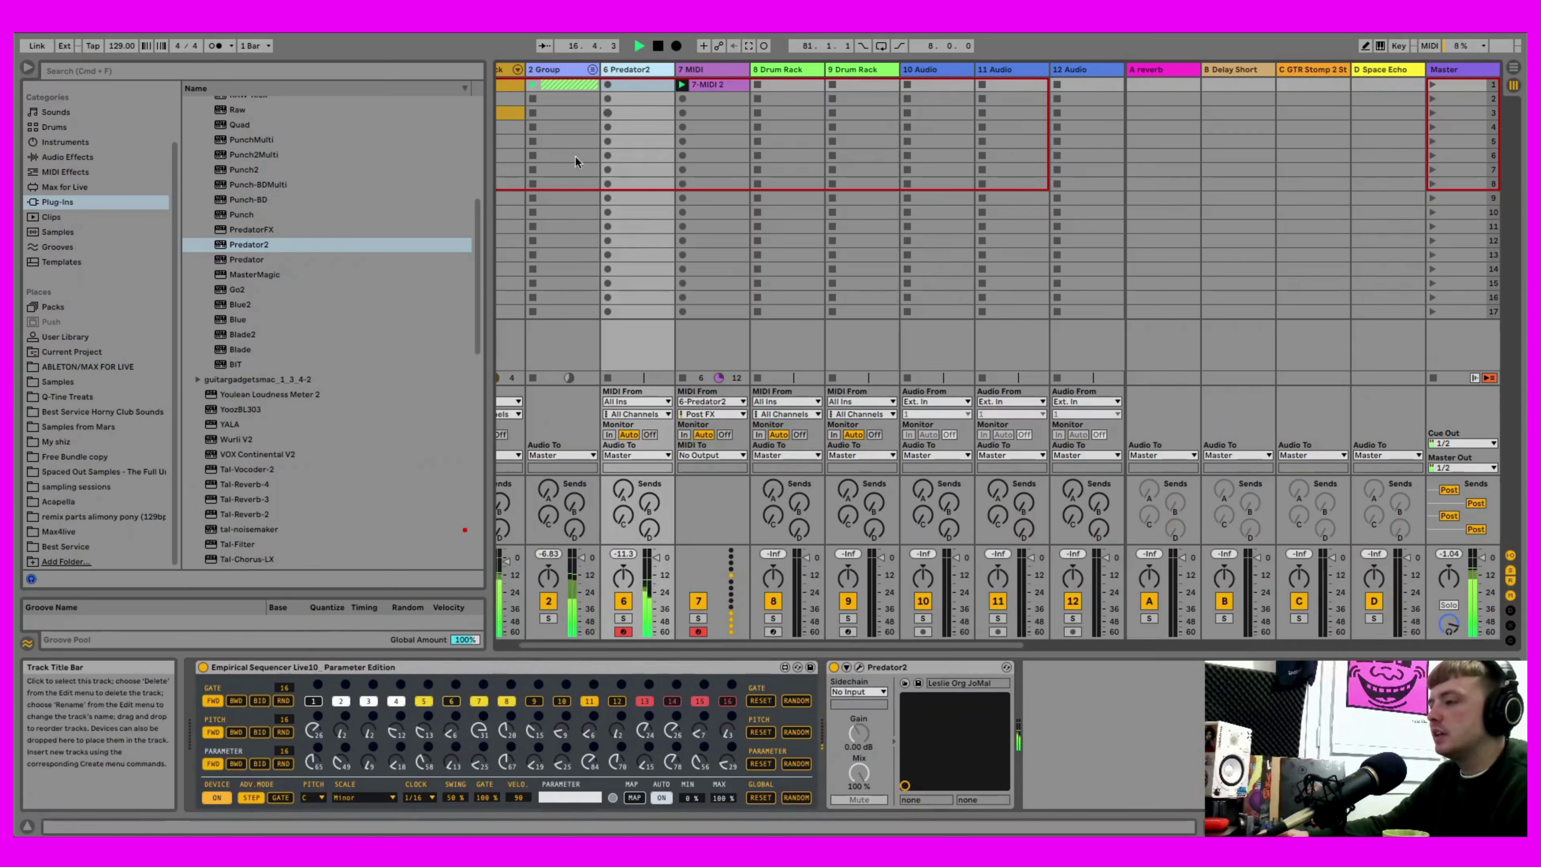
- Look at the preset manager in the Predator2 plug-in window and close the window
click(859, 667)
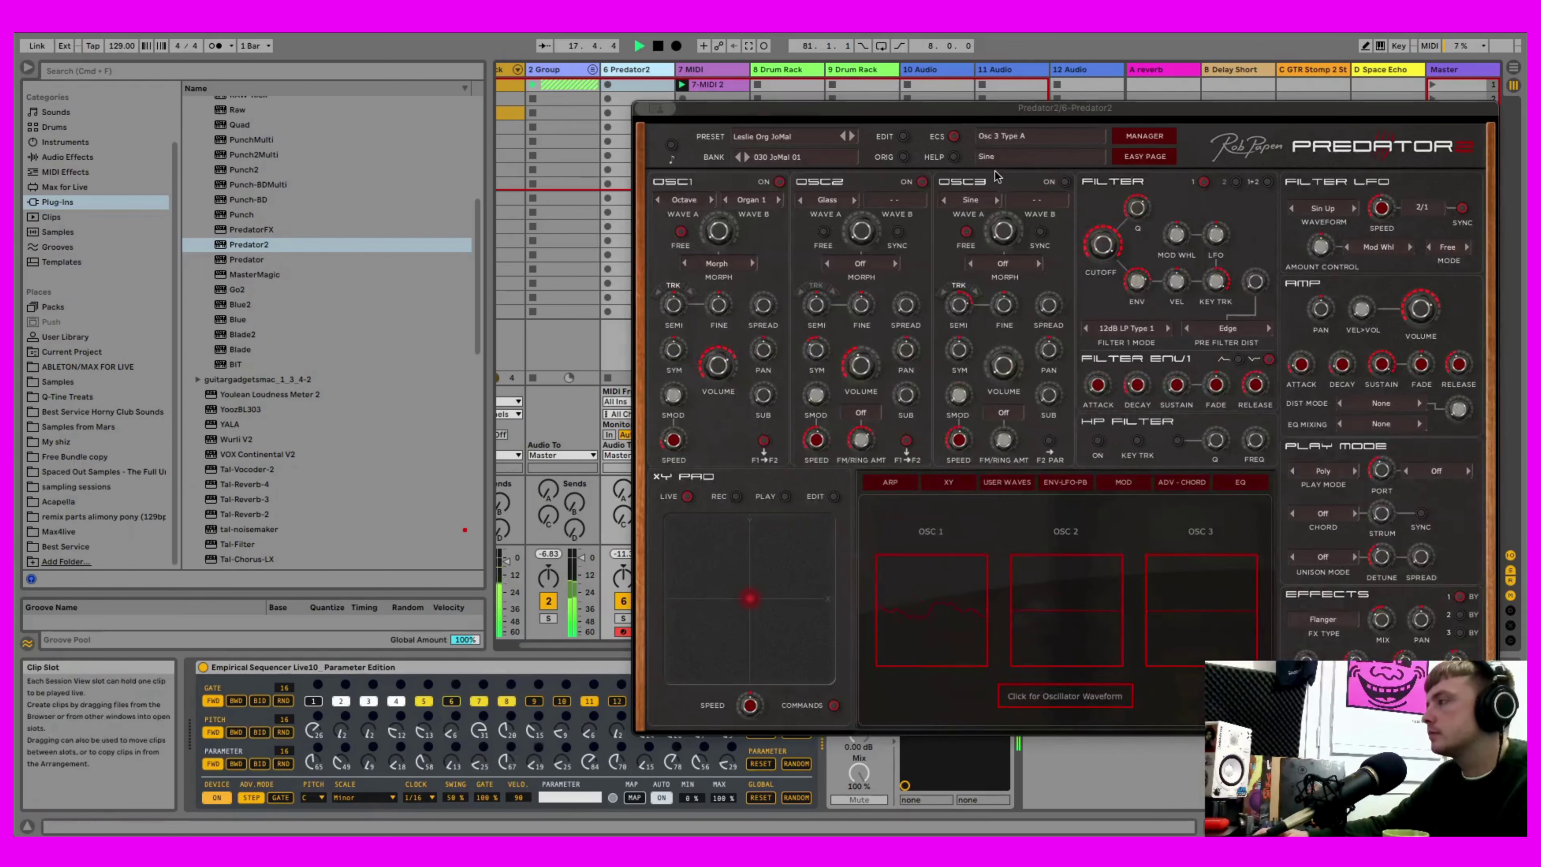
click(1153, 136)
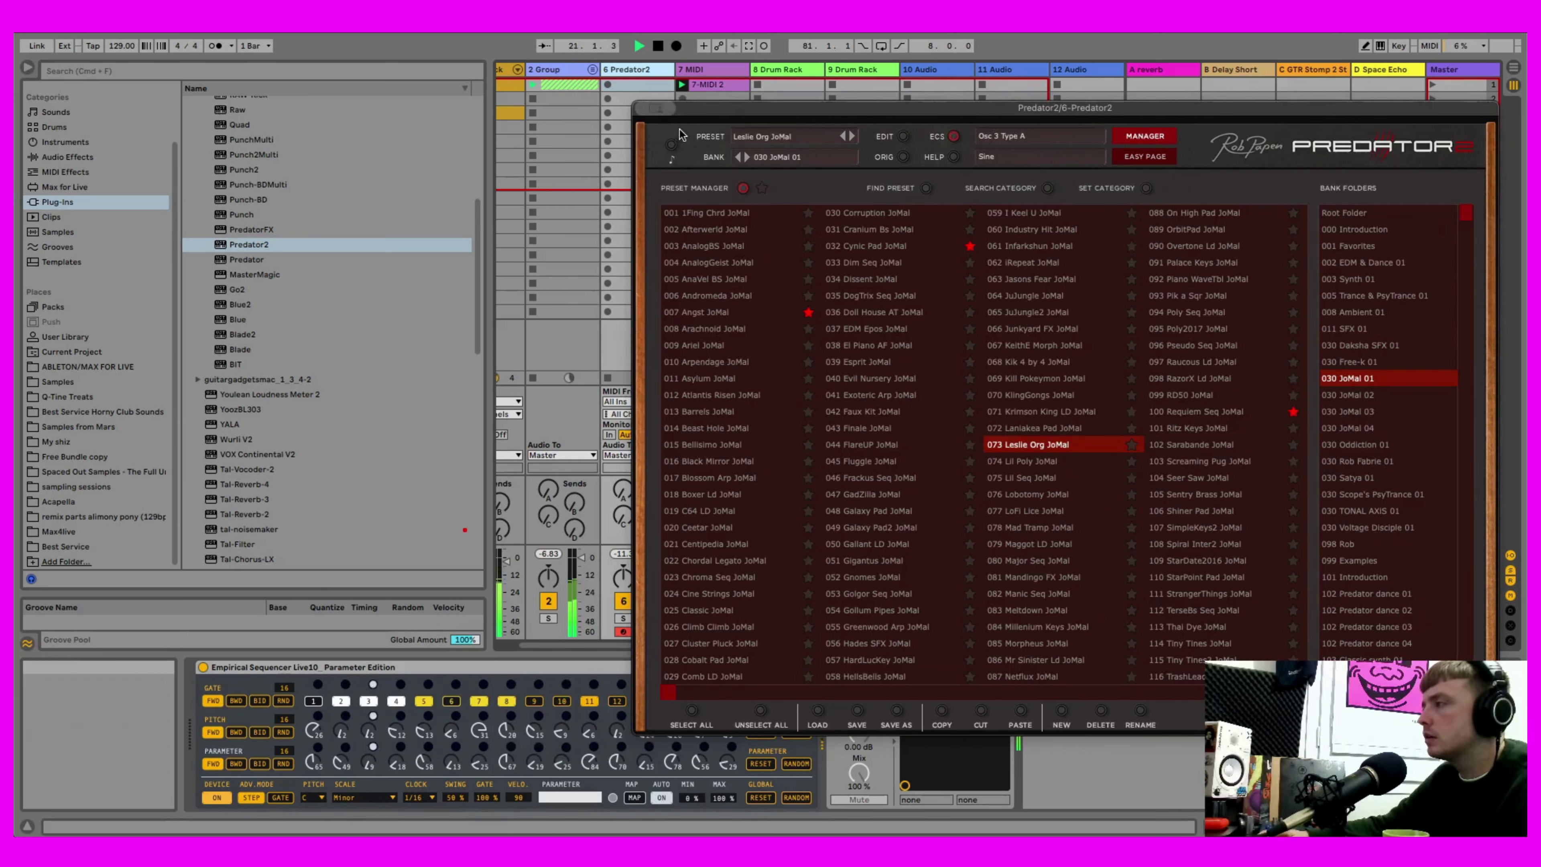
click(658, 108)
- Record the new pattern into the third slot of the 7 MIDI track and move the clip to Predator2's first slot
click(681, 112)
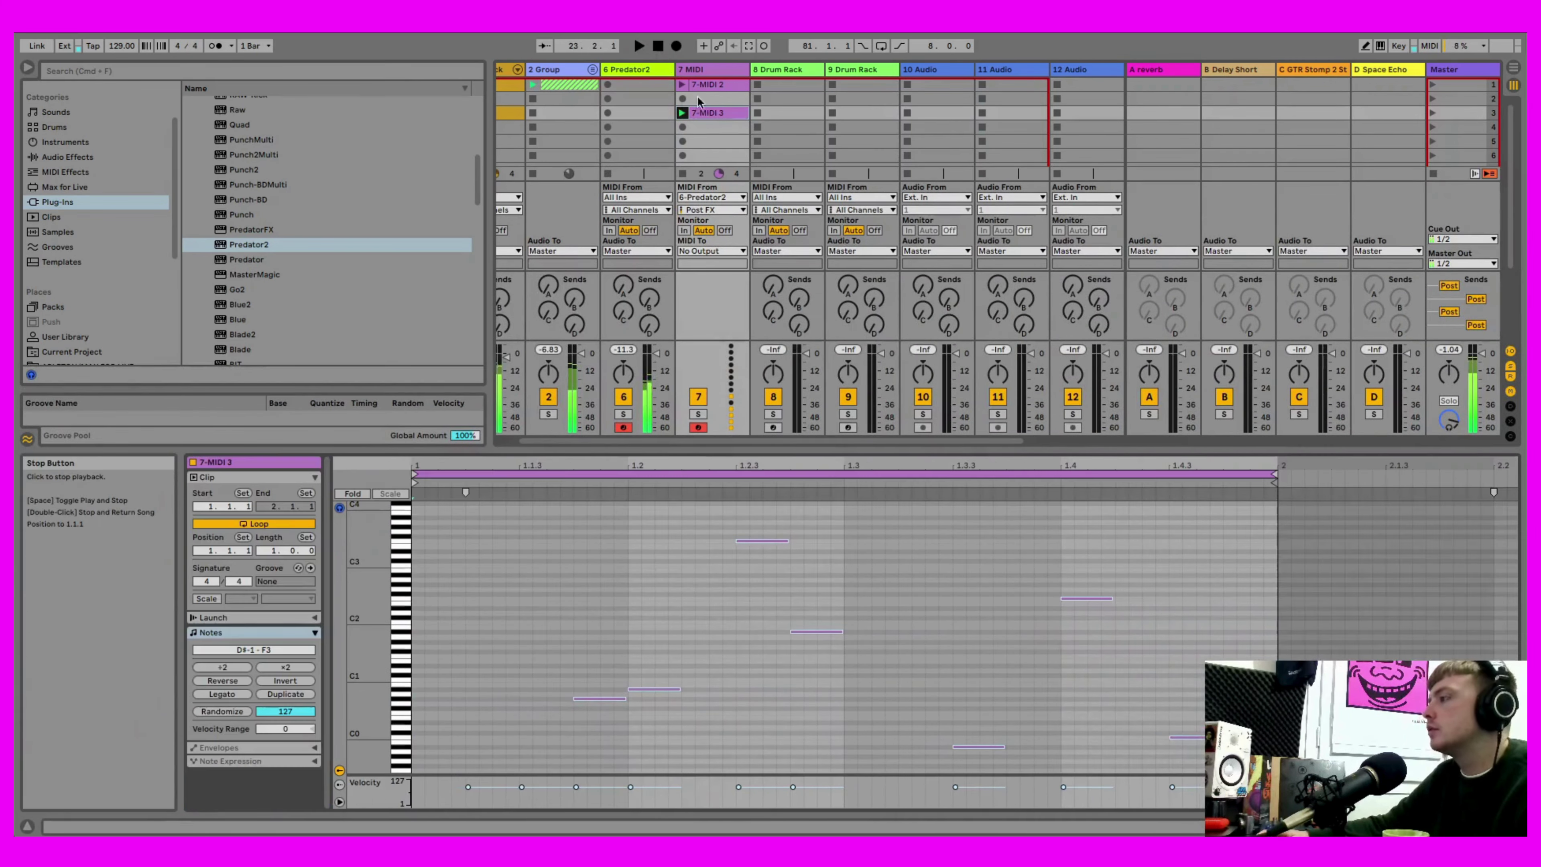
drag(727, 118, 637, 85)
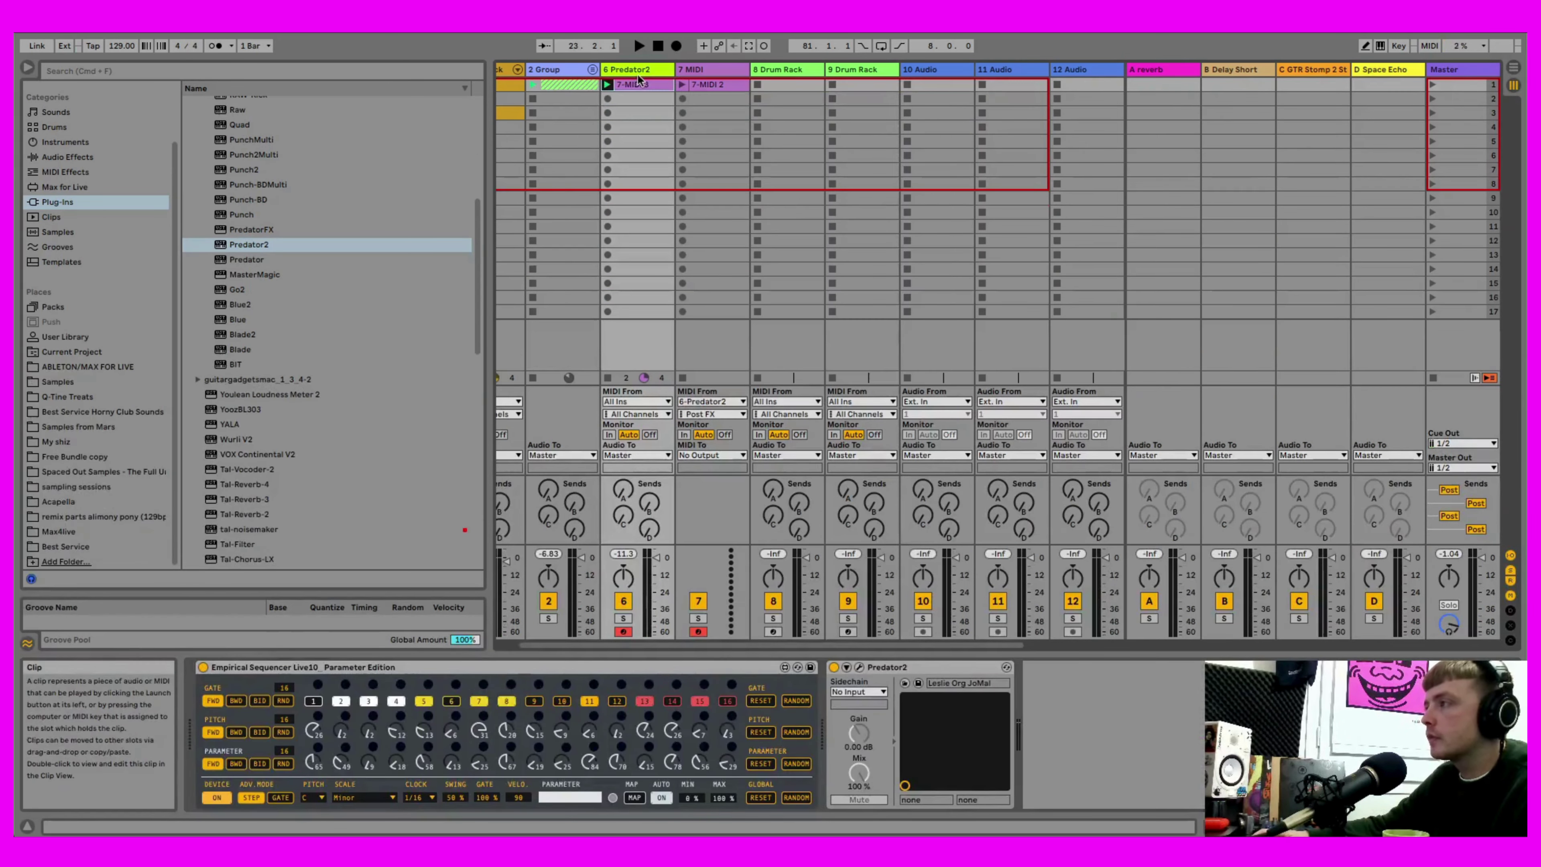
- Deactivate the Empirical Sequencer, close the Predator2 window and launch the recorded clip on the Predator2 track
click(860, 666)
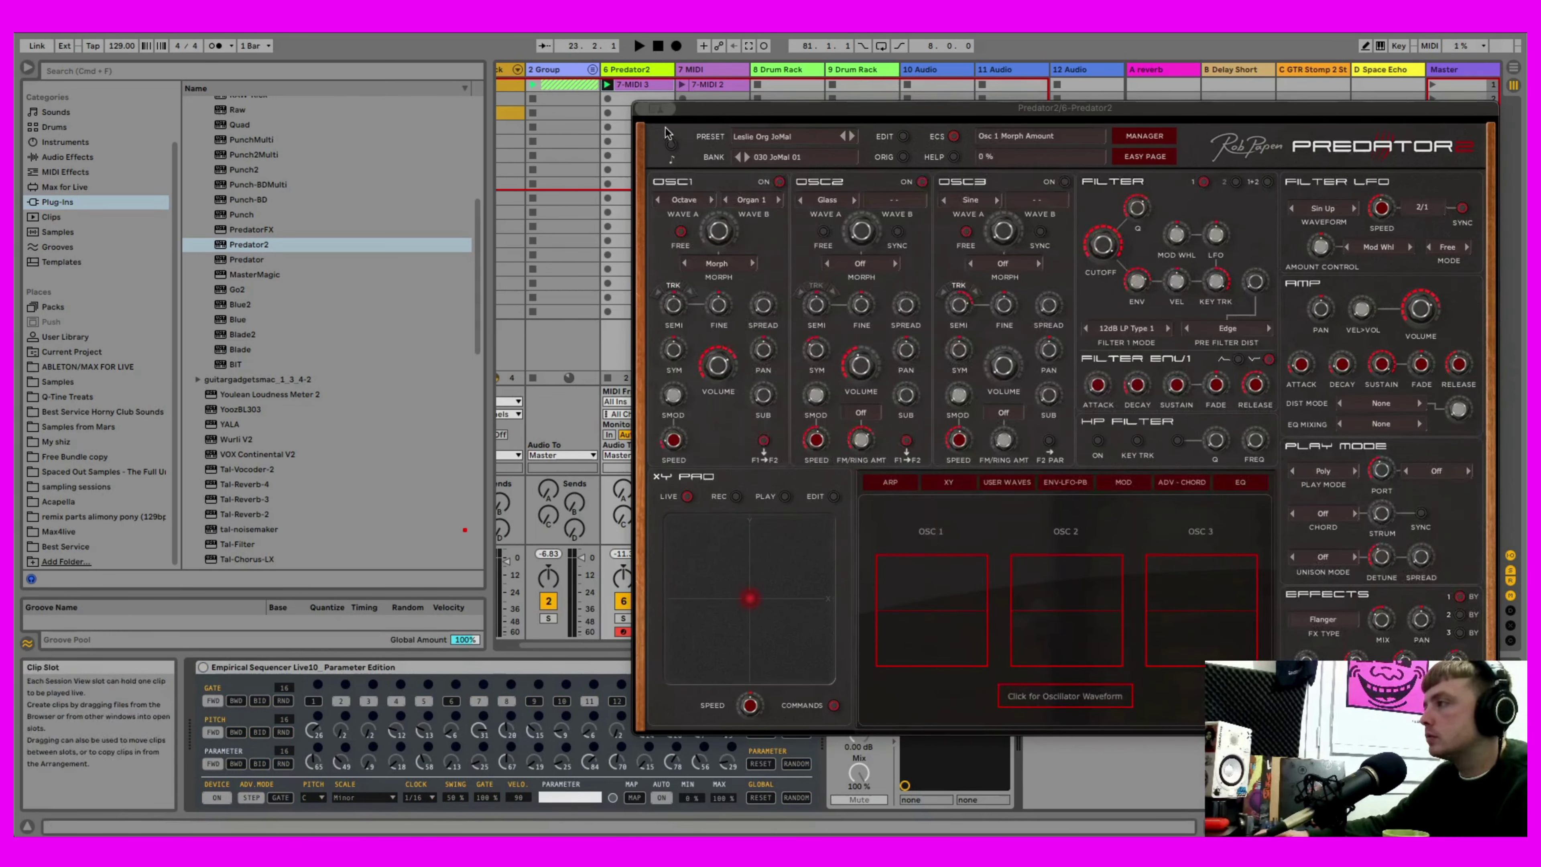
click(643, 108)
click(607, 84)
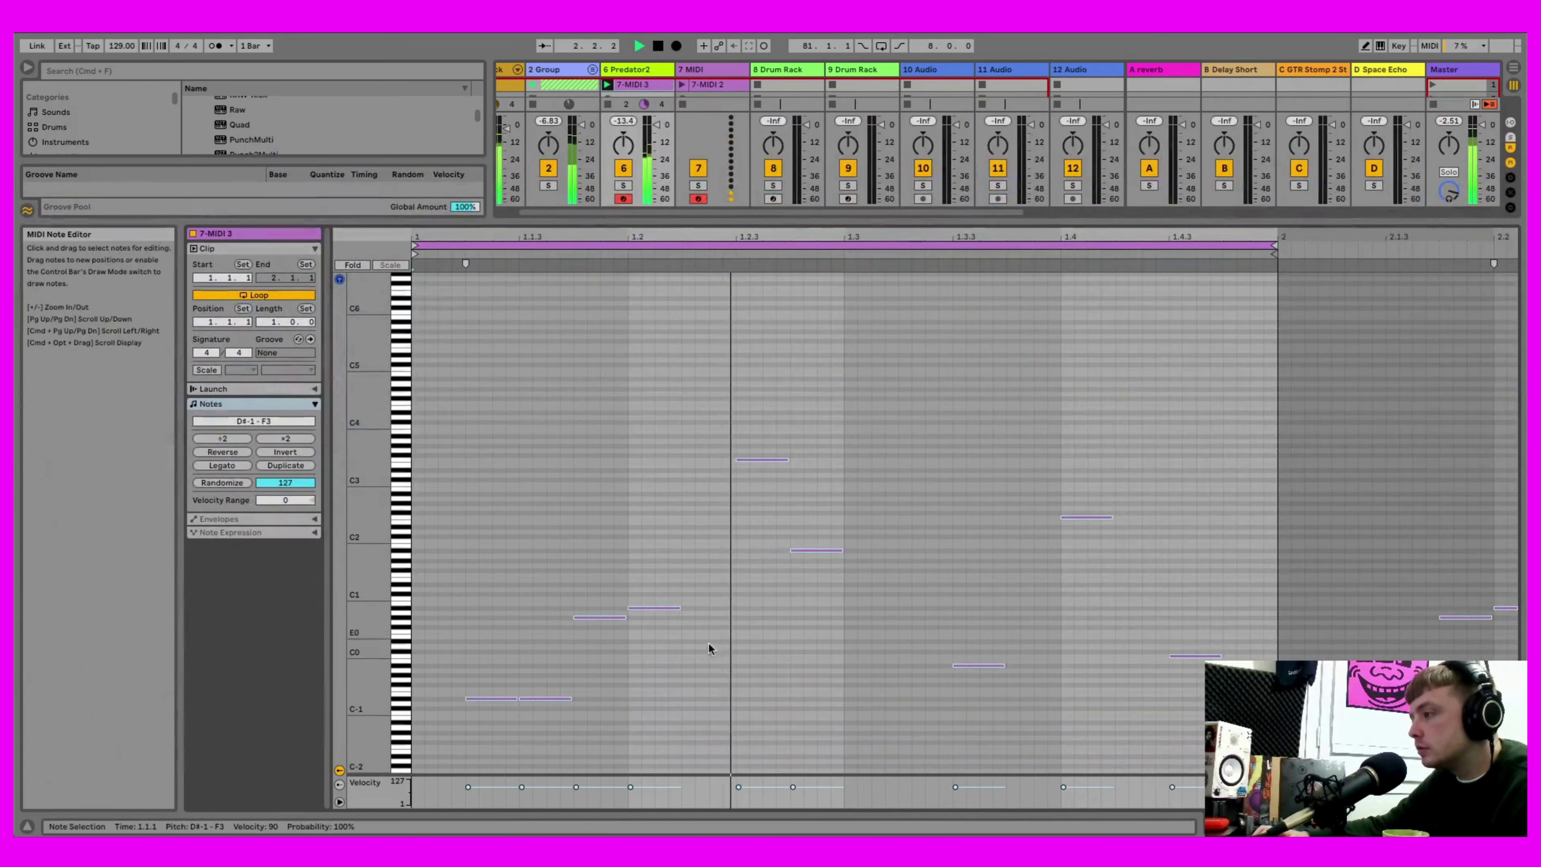
- Raise the clip's first two notes to D#1, the note near 1.3.3 to A#0 and the note near 1.4.3 to C#2
drag(509, 668, 543, 734)
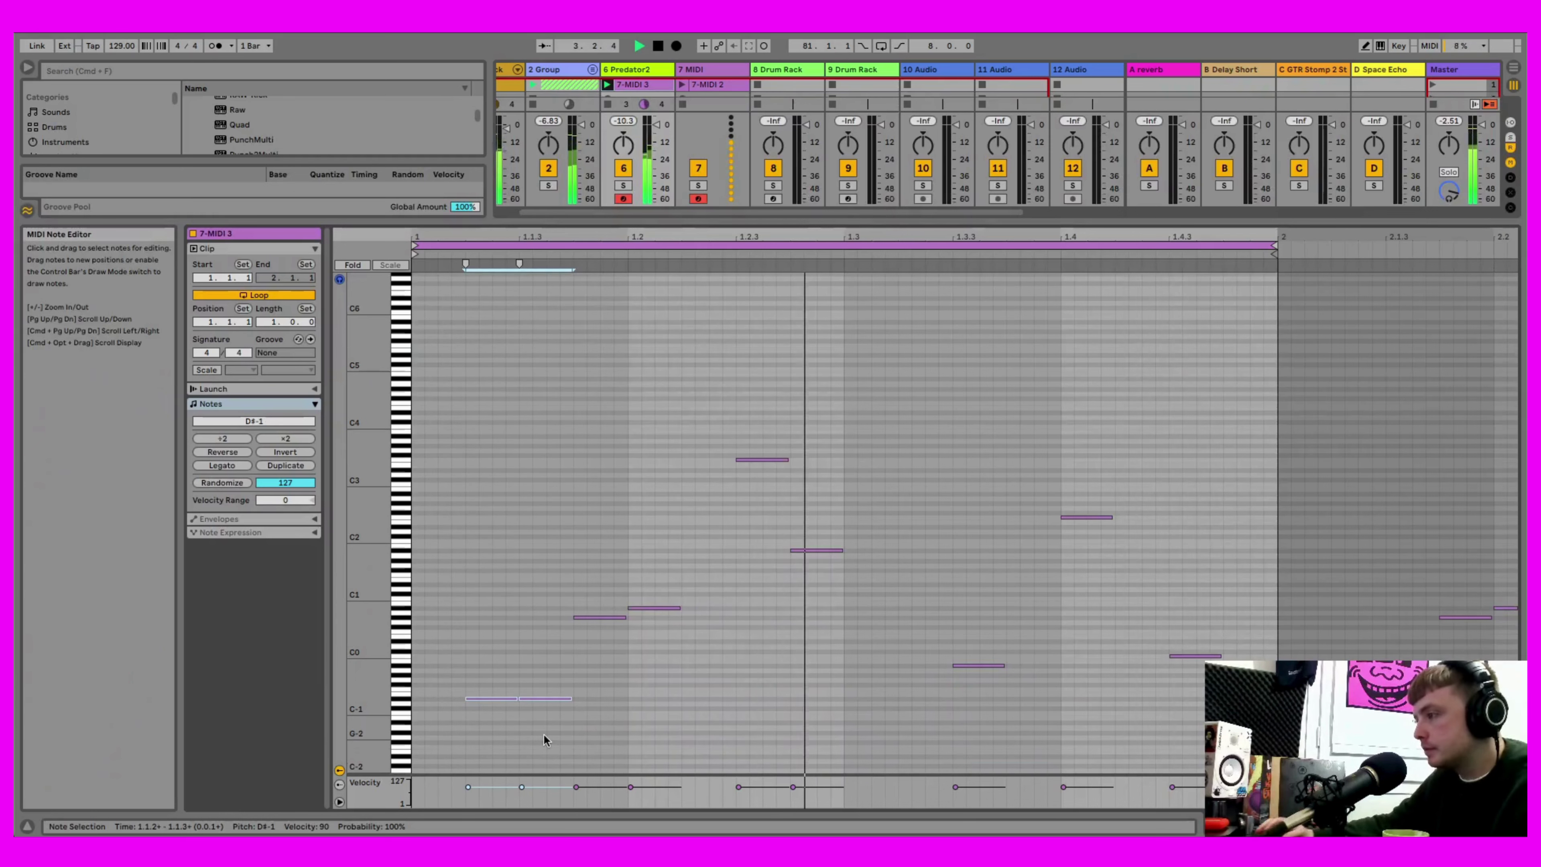
drag(550, 670, 489, 589)
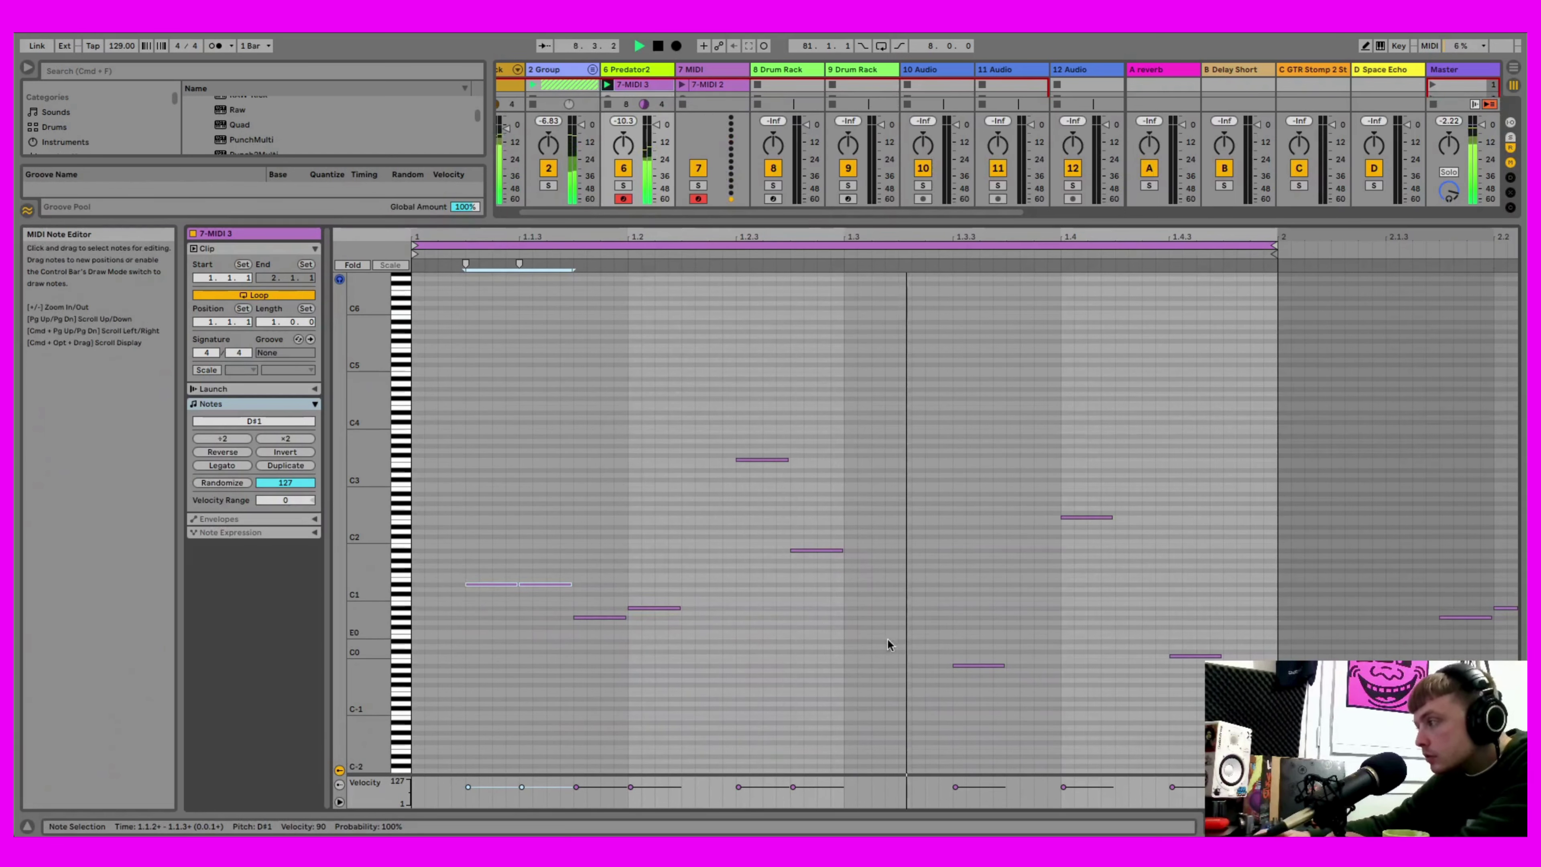
click(976, 666)
drag(974, 666, 978, 609)
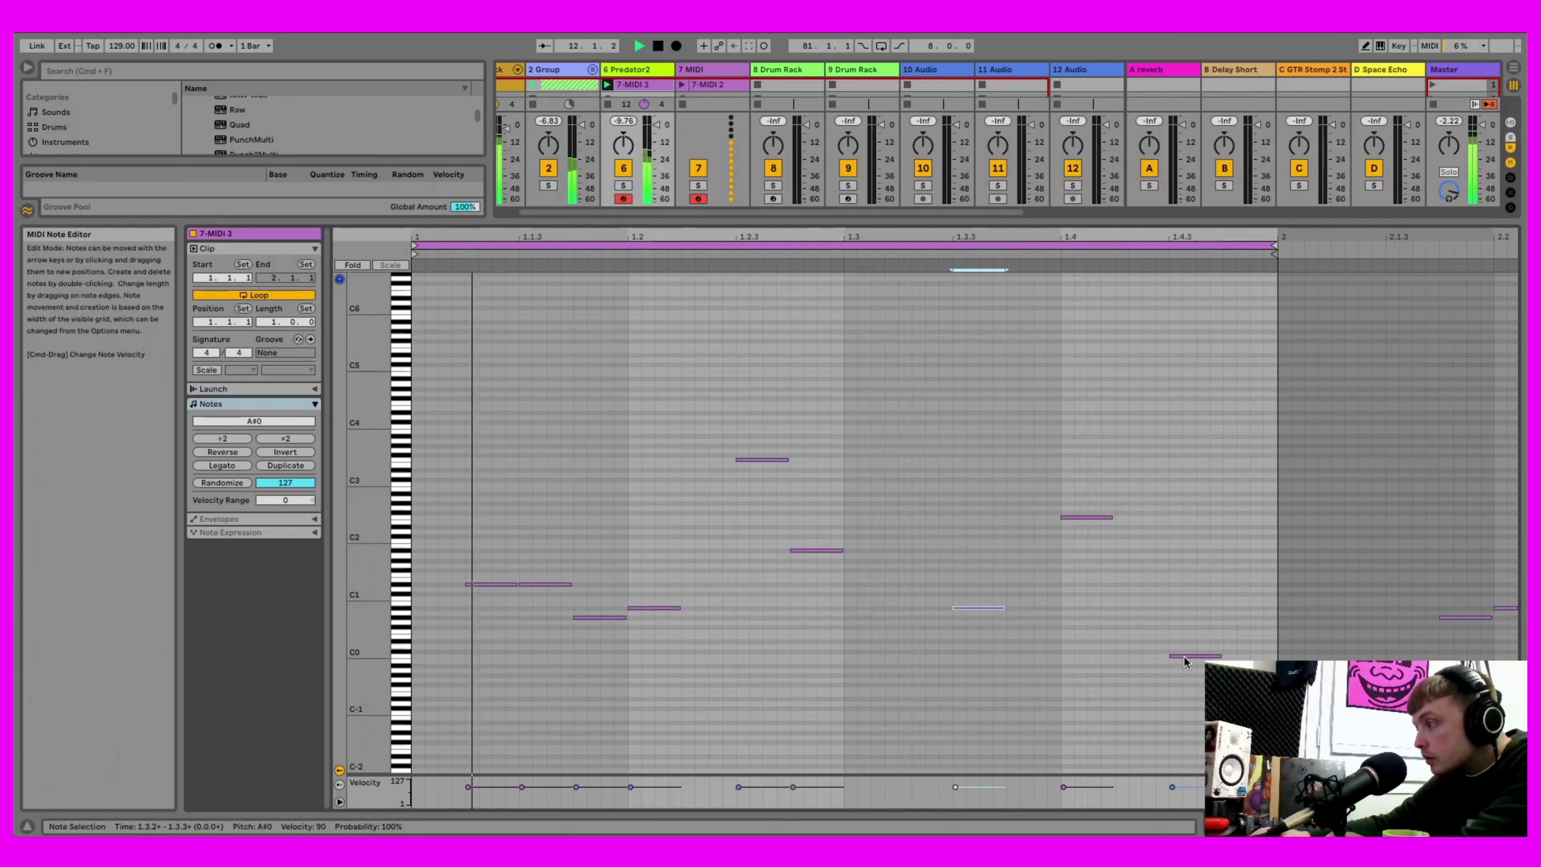
drag(1186, 656, 1181, 544)
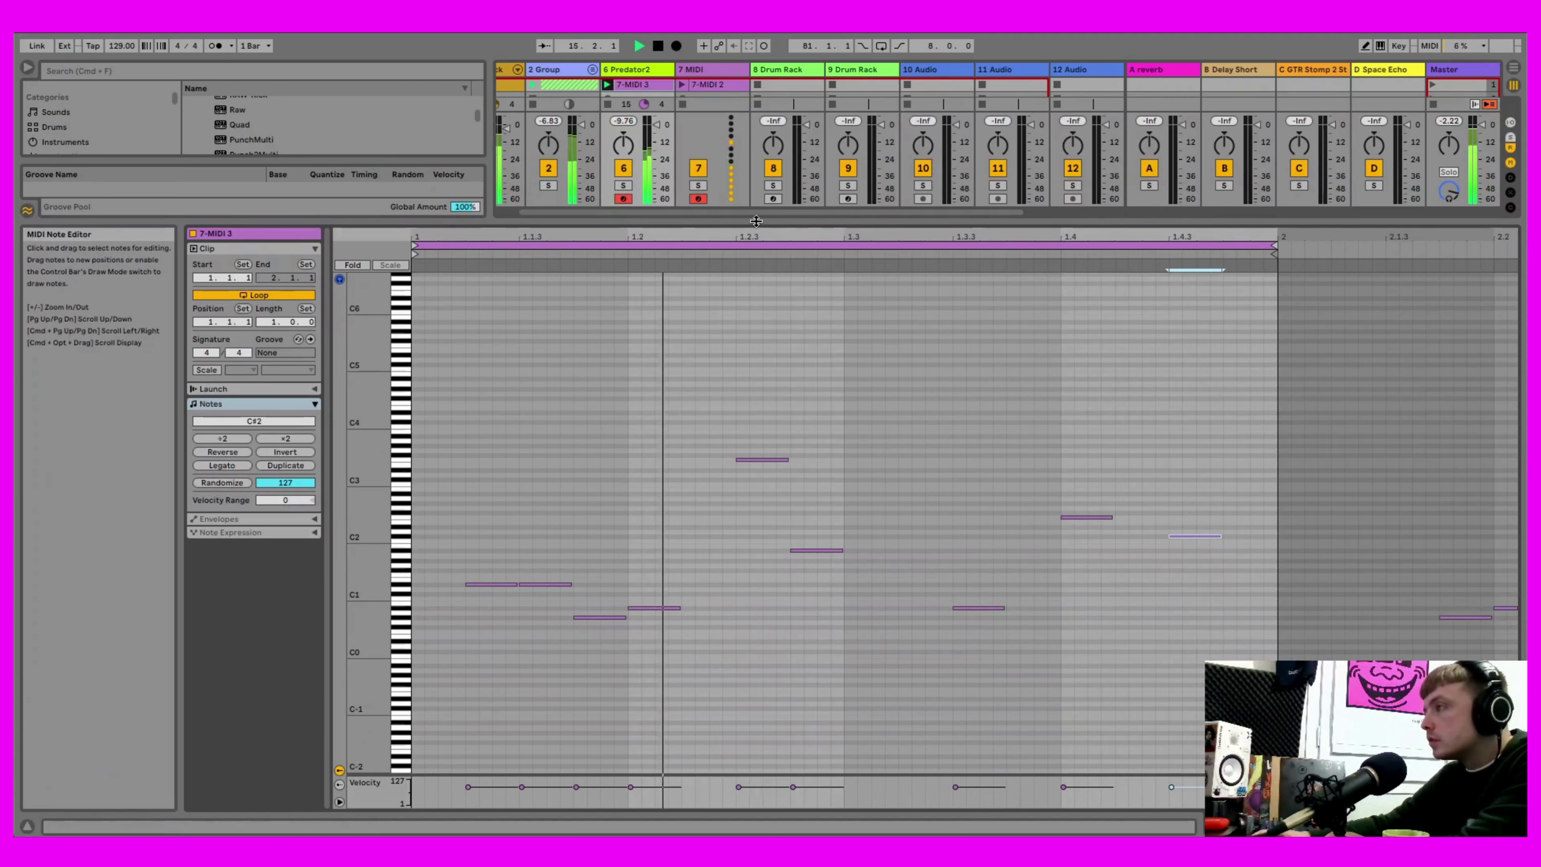
- Reduce the note editor's height, solo the Predator2 track and stop playback
drag(698, 221, 637, 452)
click(623, 417)
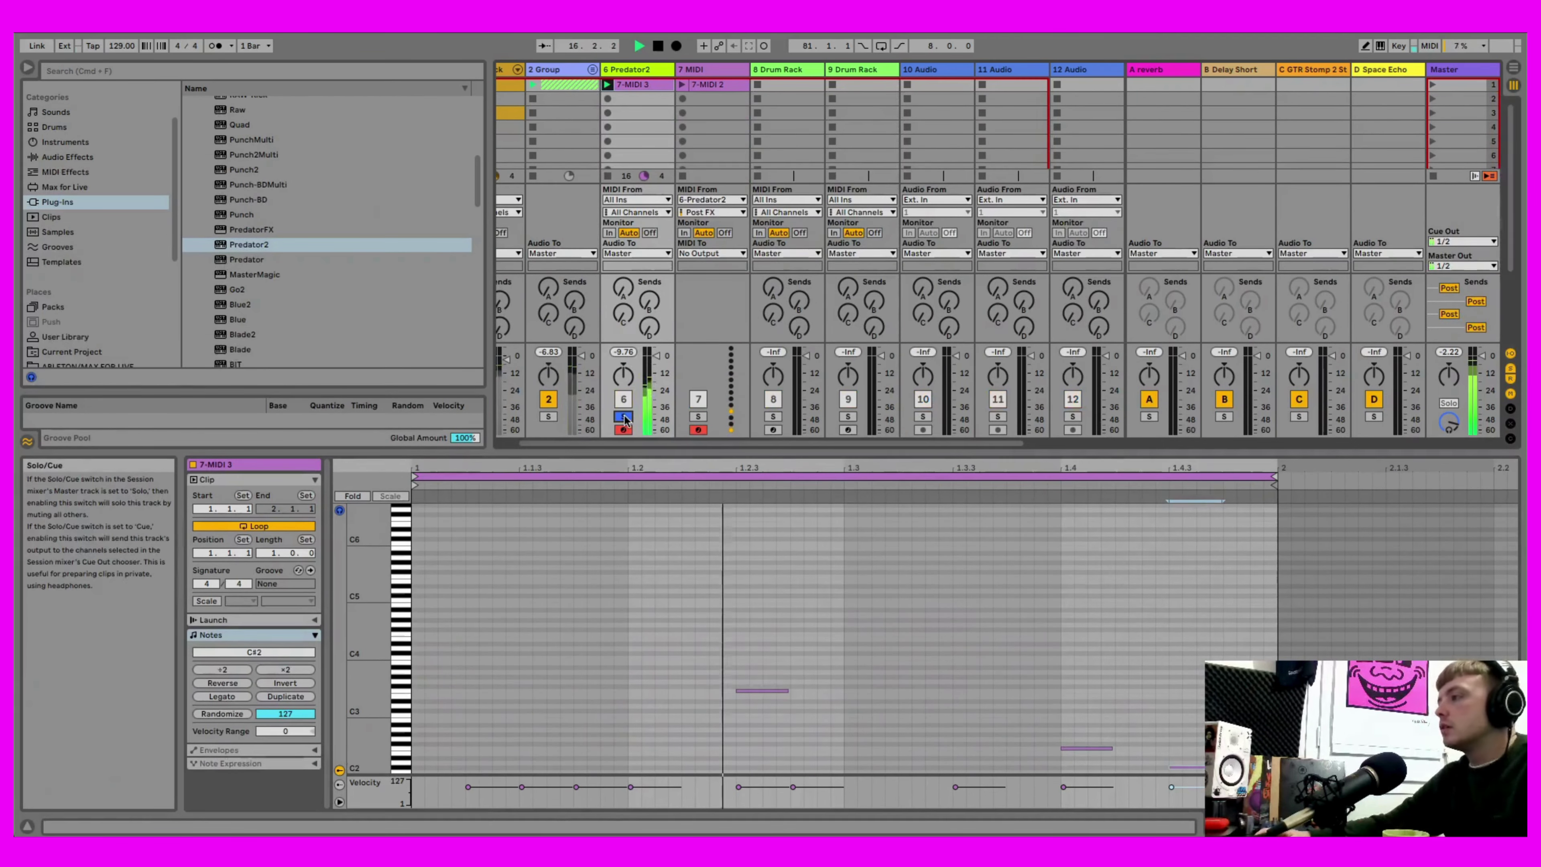
click(658, 45)
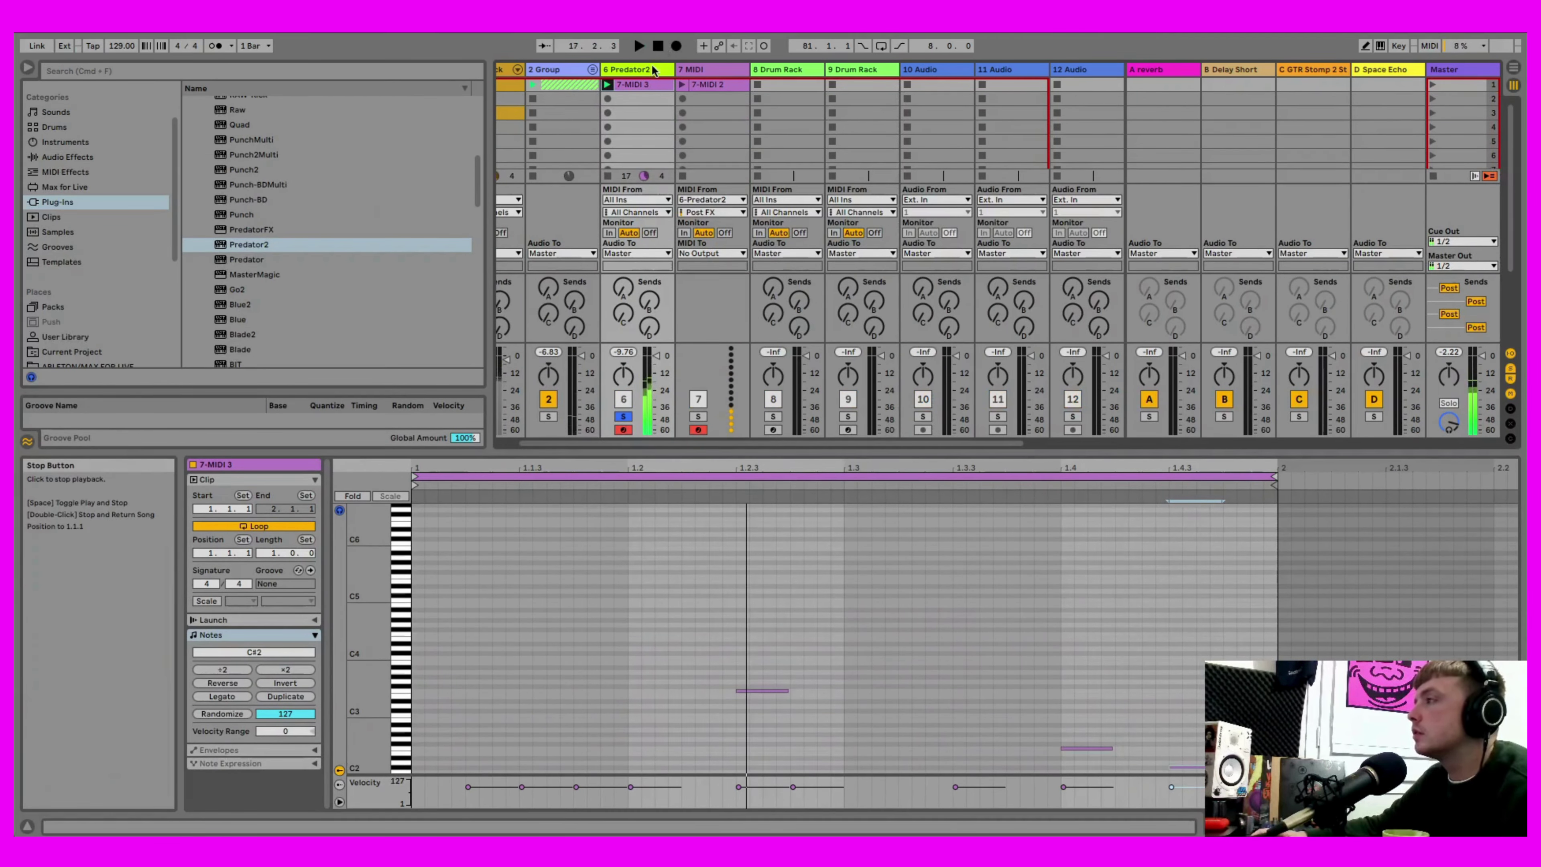
- Load organ moudlar waves.als from the My shiz folder as a new track between Predator2 and the MIDI track
key(shift+Tab)
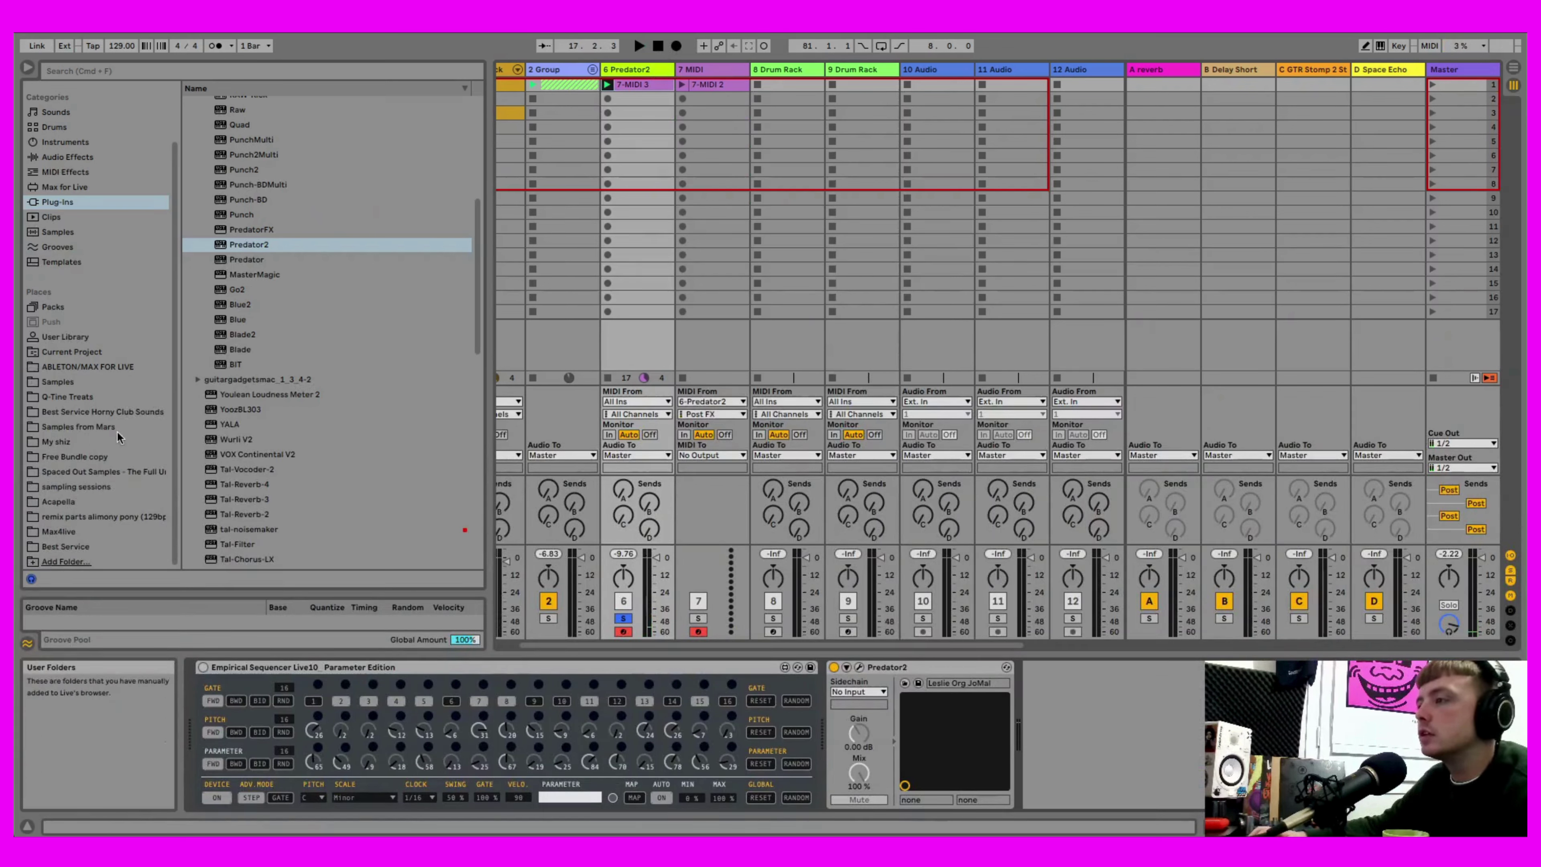
click(80, 439)
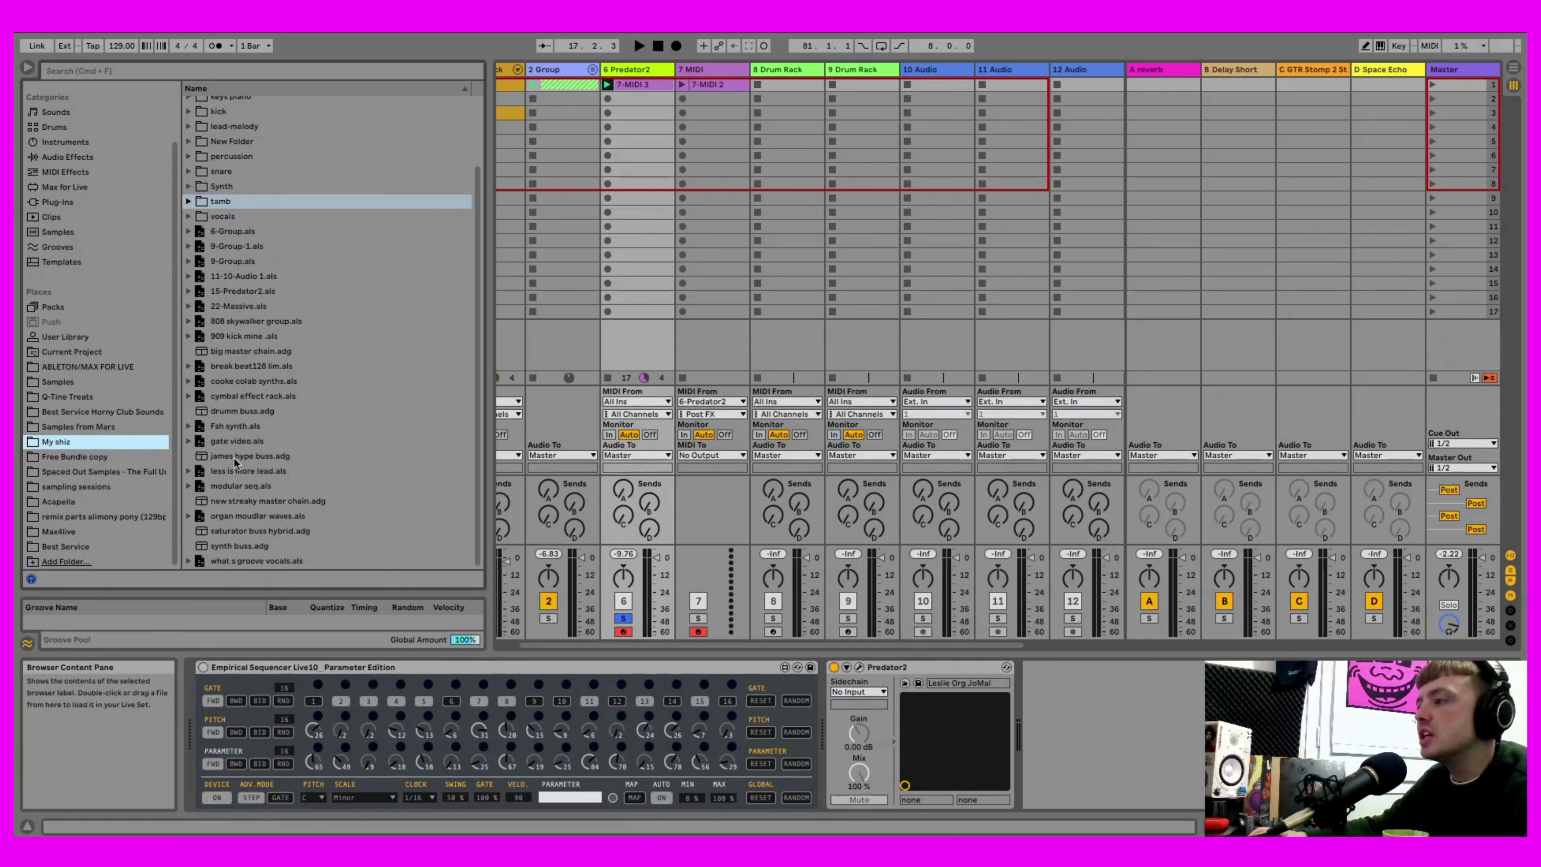
drag(246, 515, 648, 231)
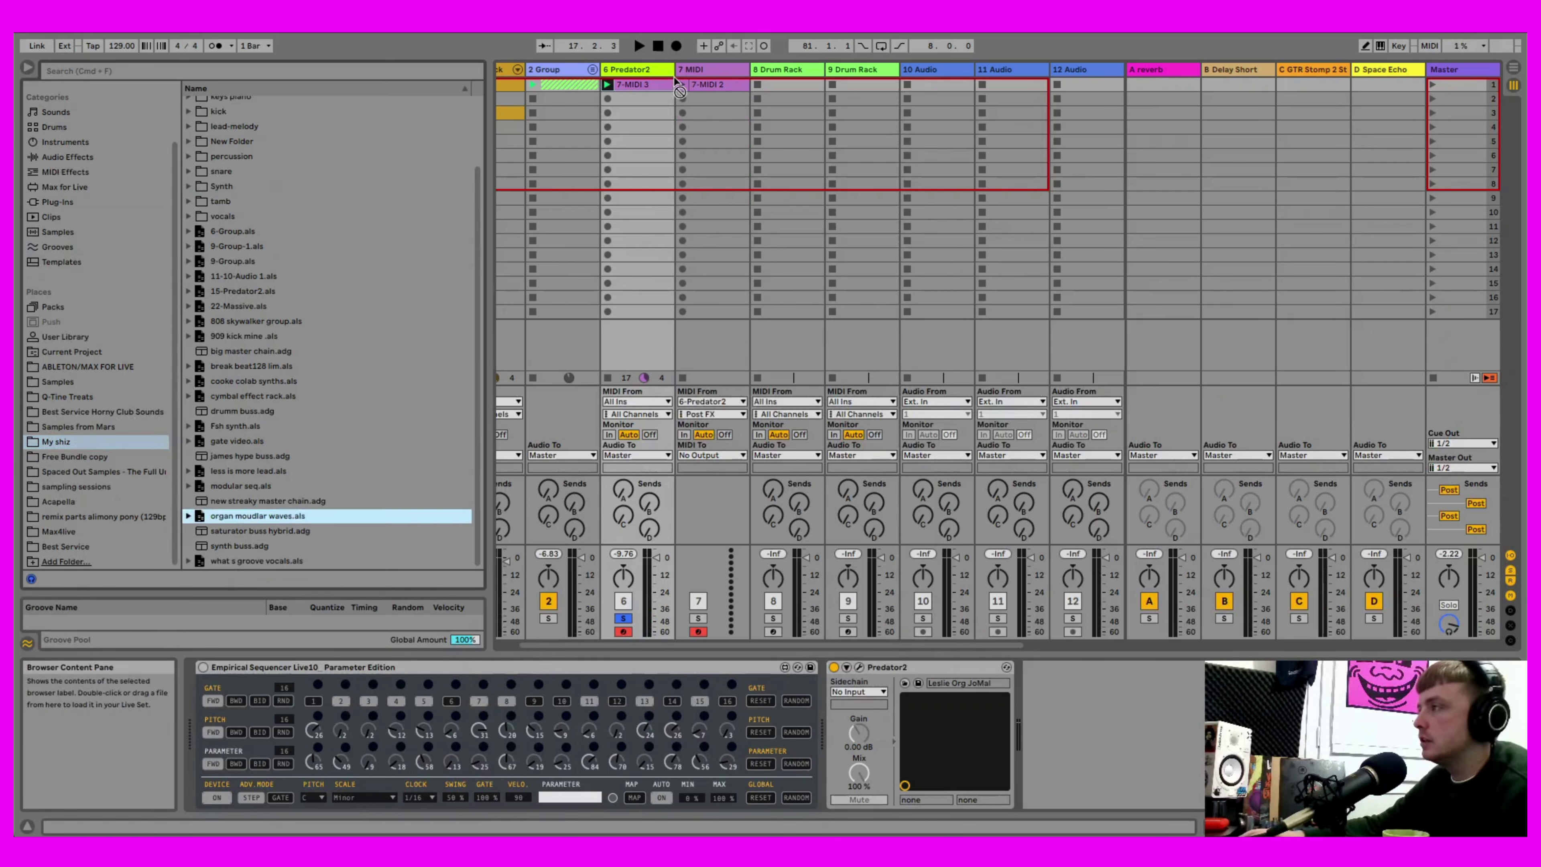
drag(766, 330, 723, 70)
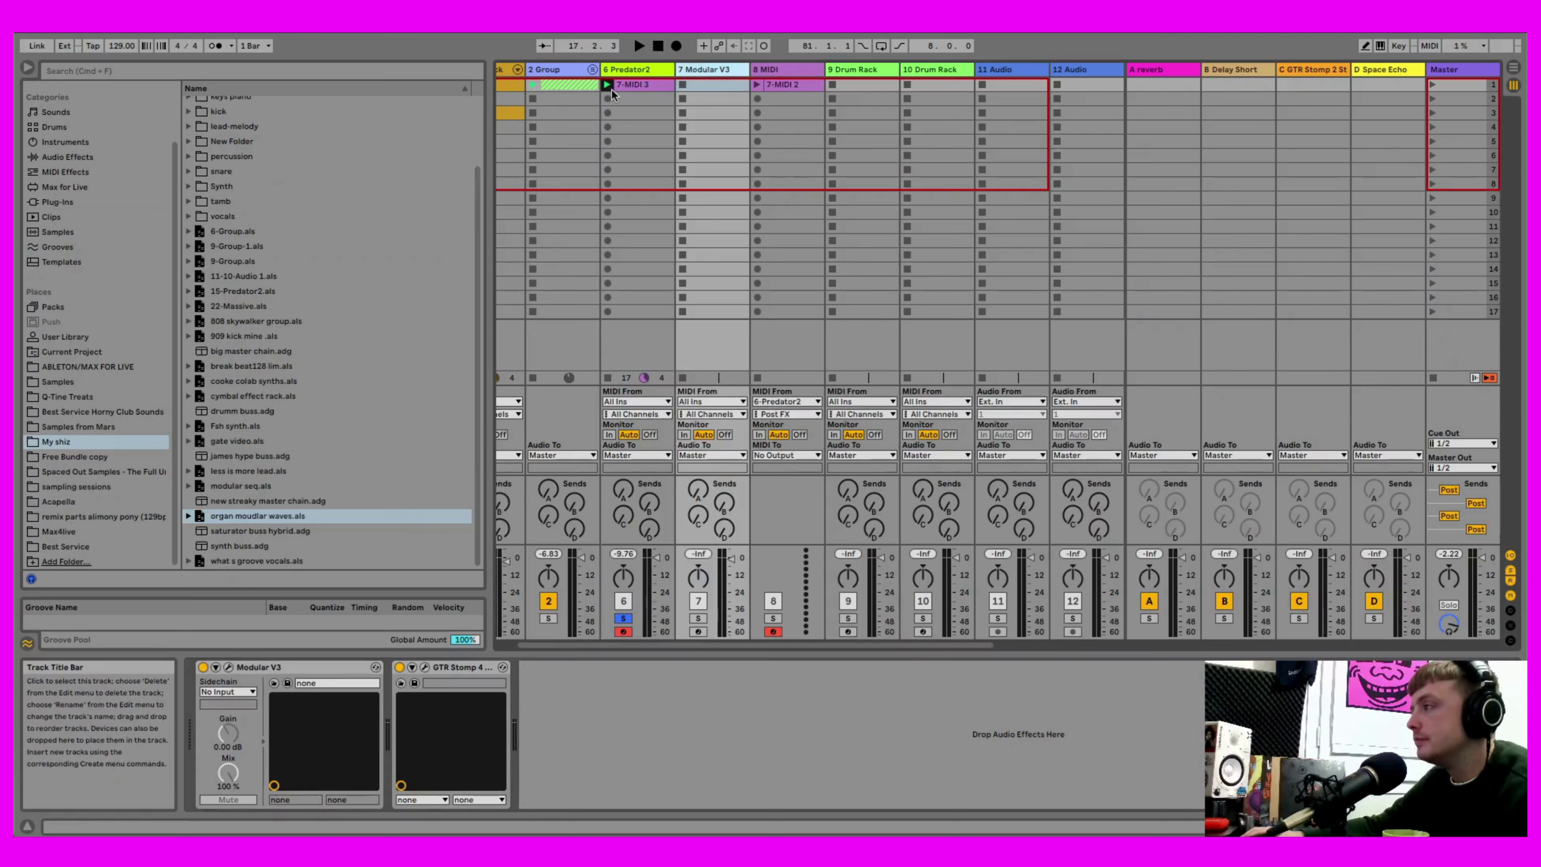
- Move the 7-MIDI 3 clip from Predator2 to the Modular V3 track's first slot, launch it and unsolo Predator2
drag(644, 82, 715, 83)
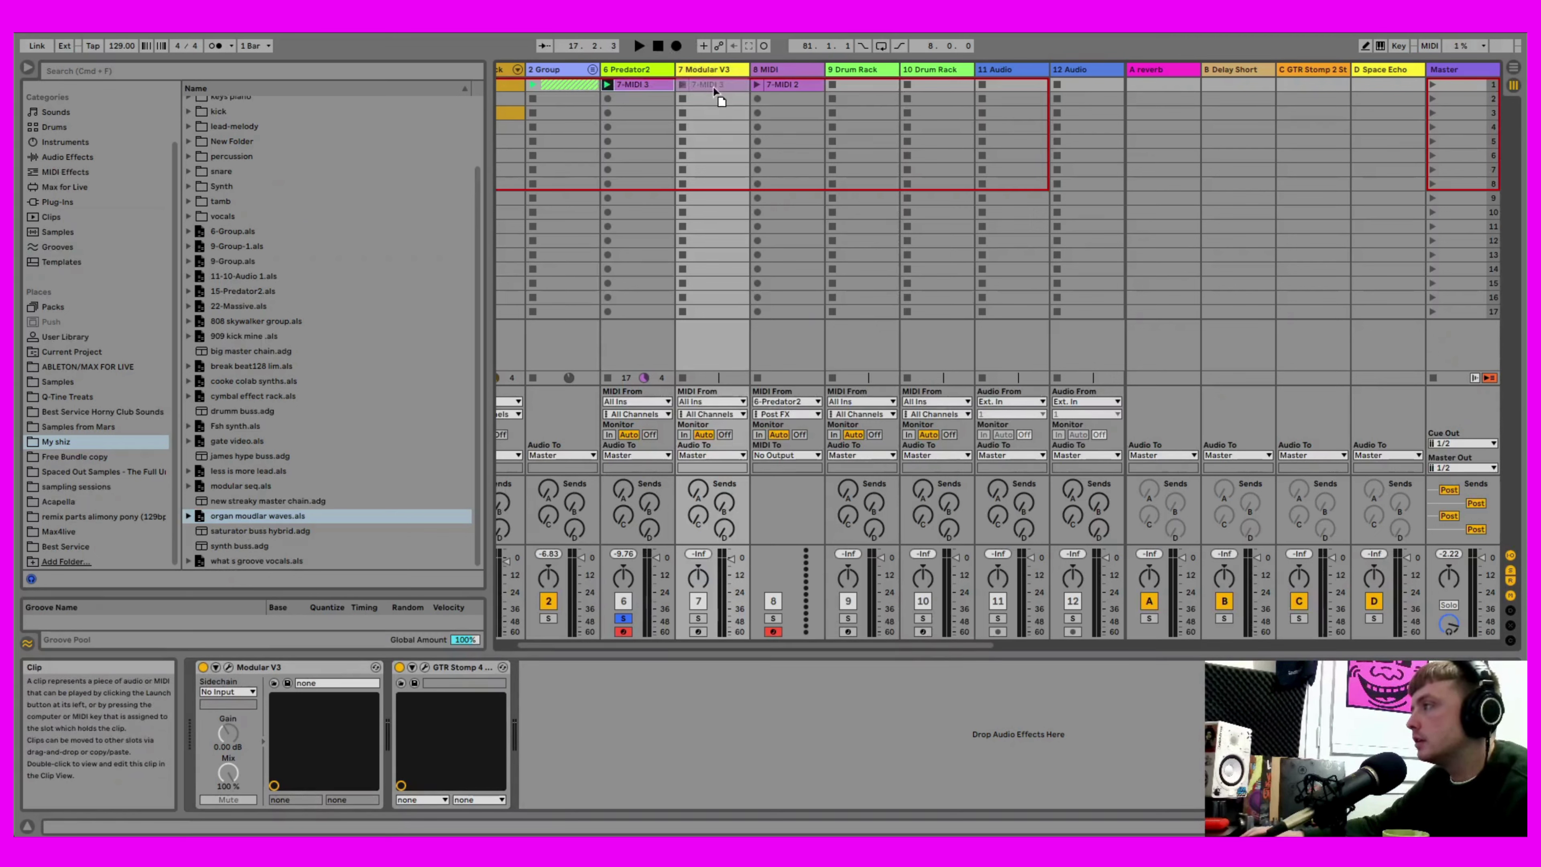
click(645, 68)
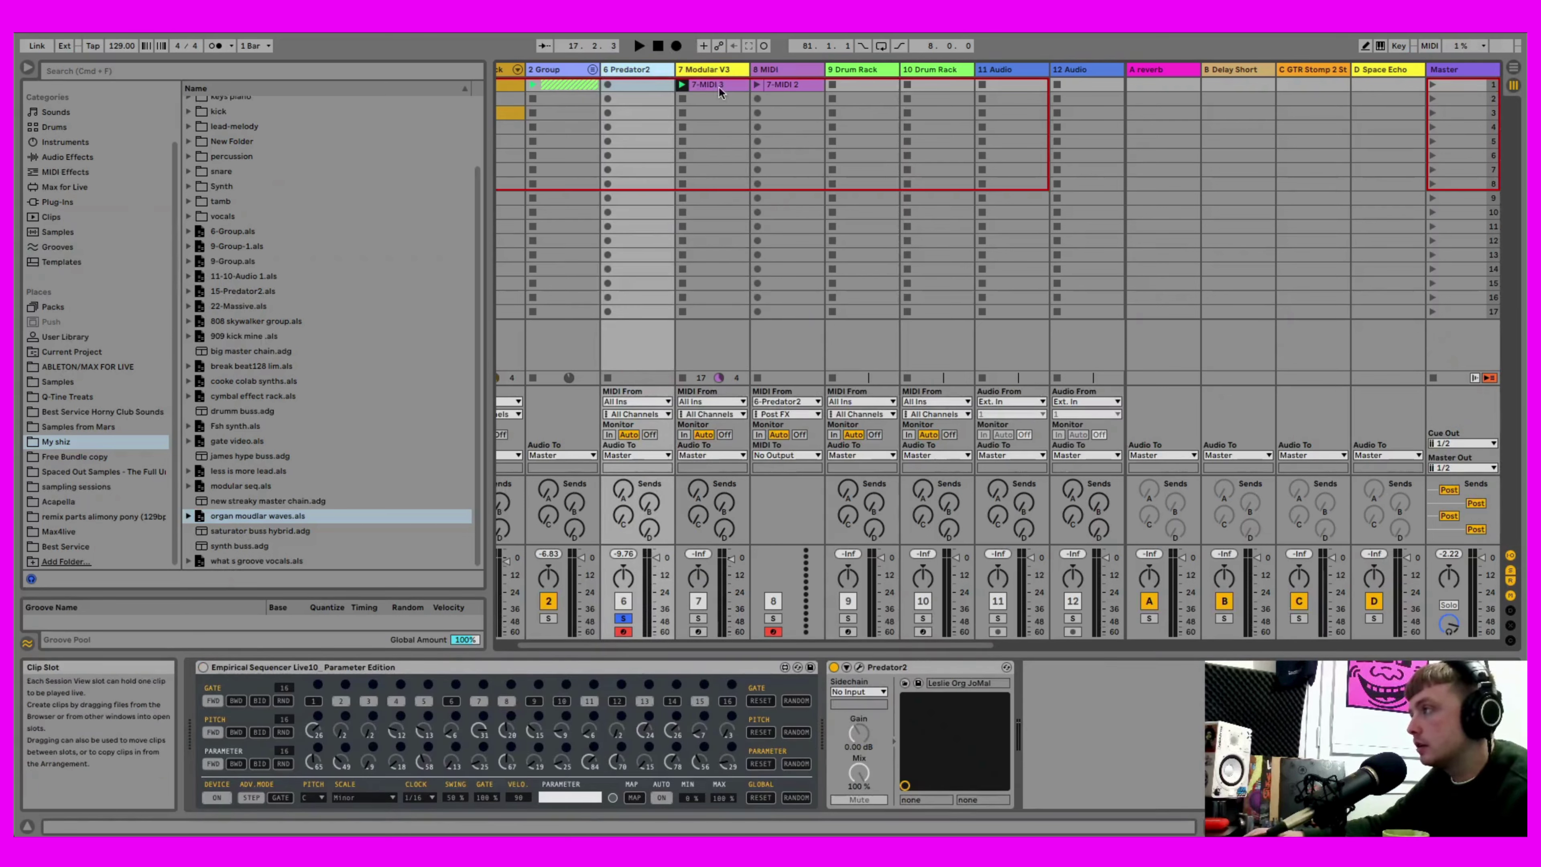
click(721, 71)
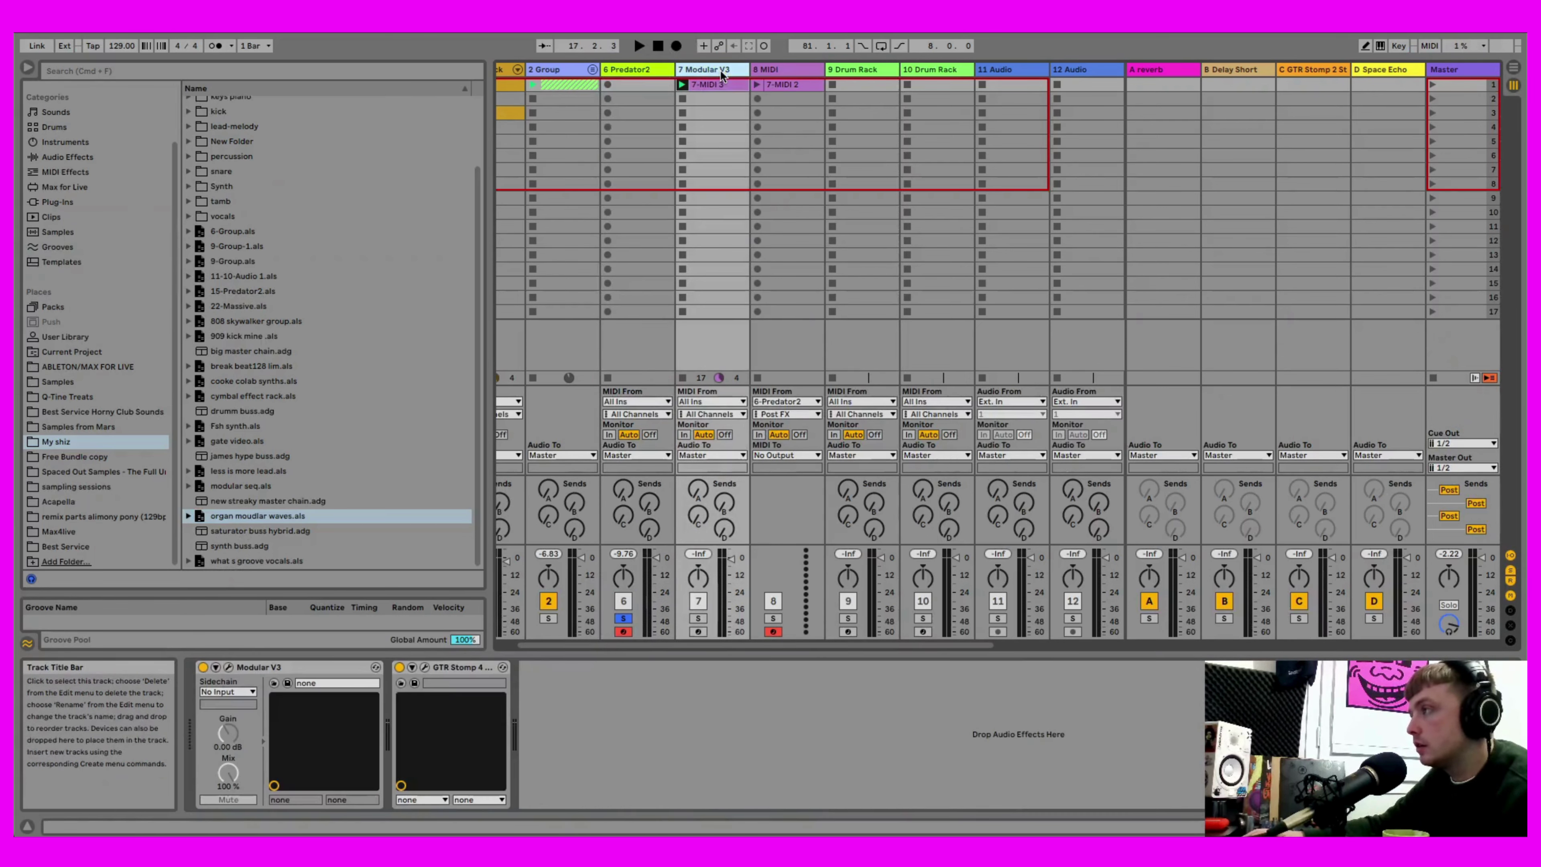
click(682, 84)
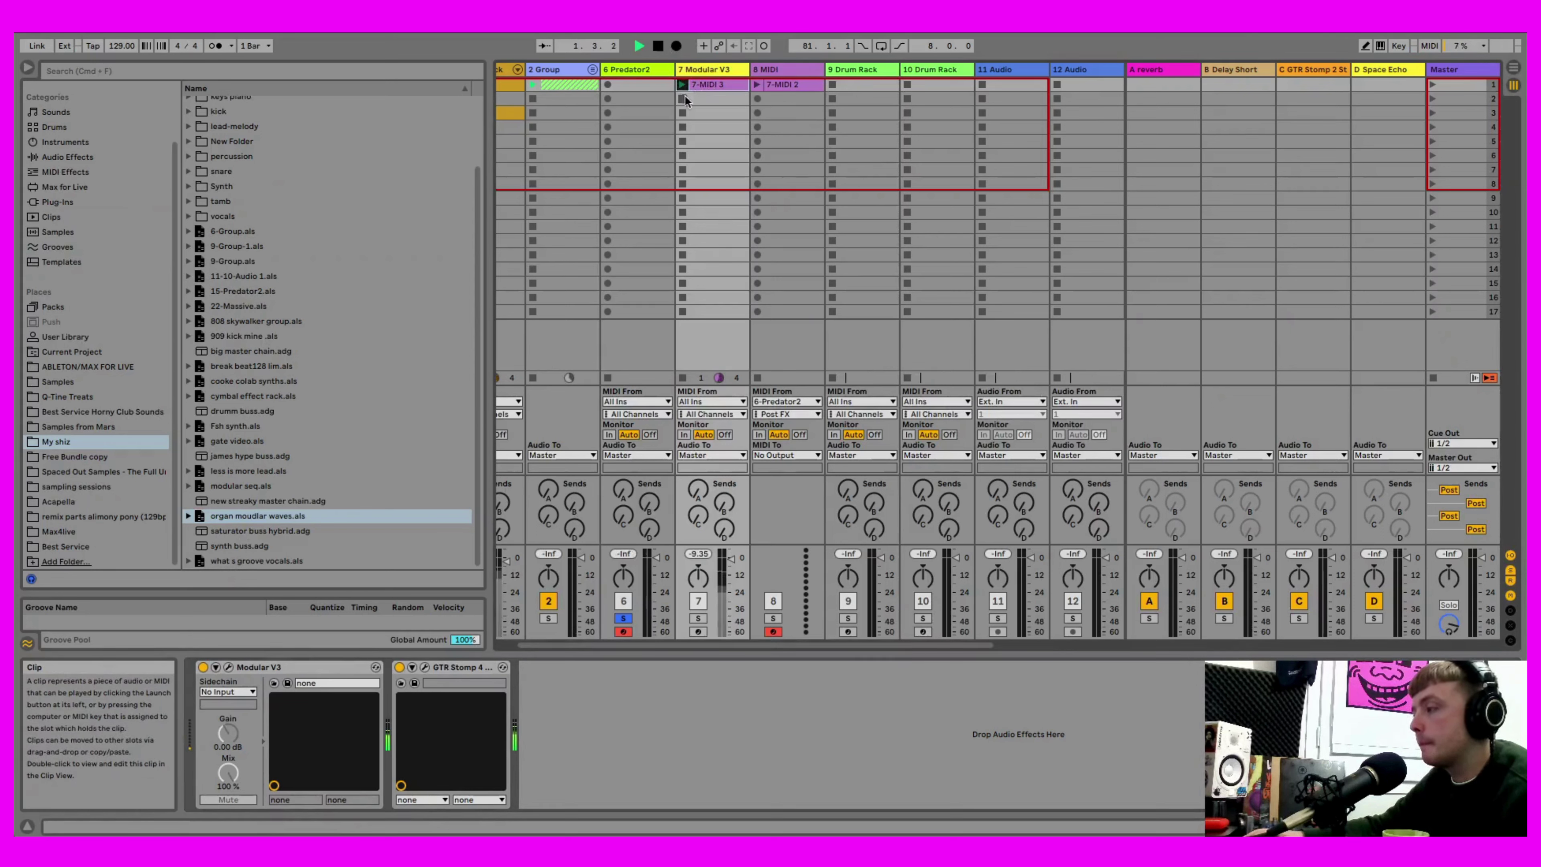
click(623, 618)
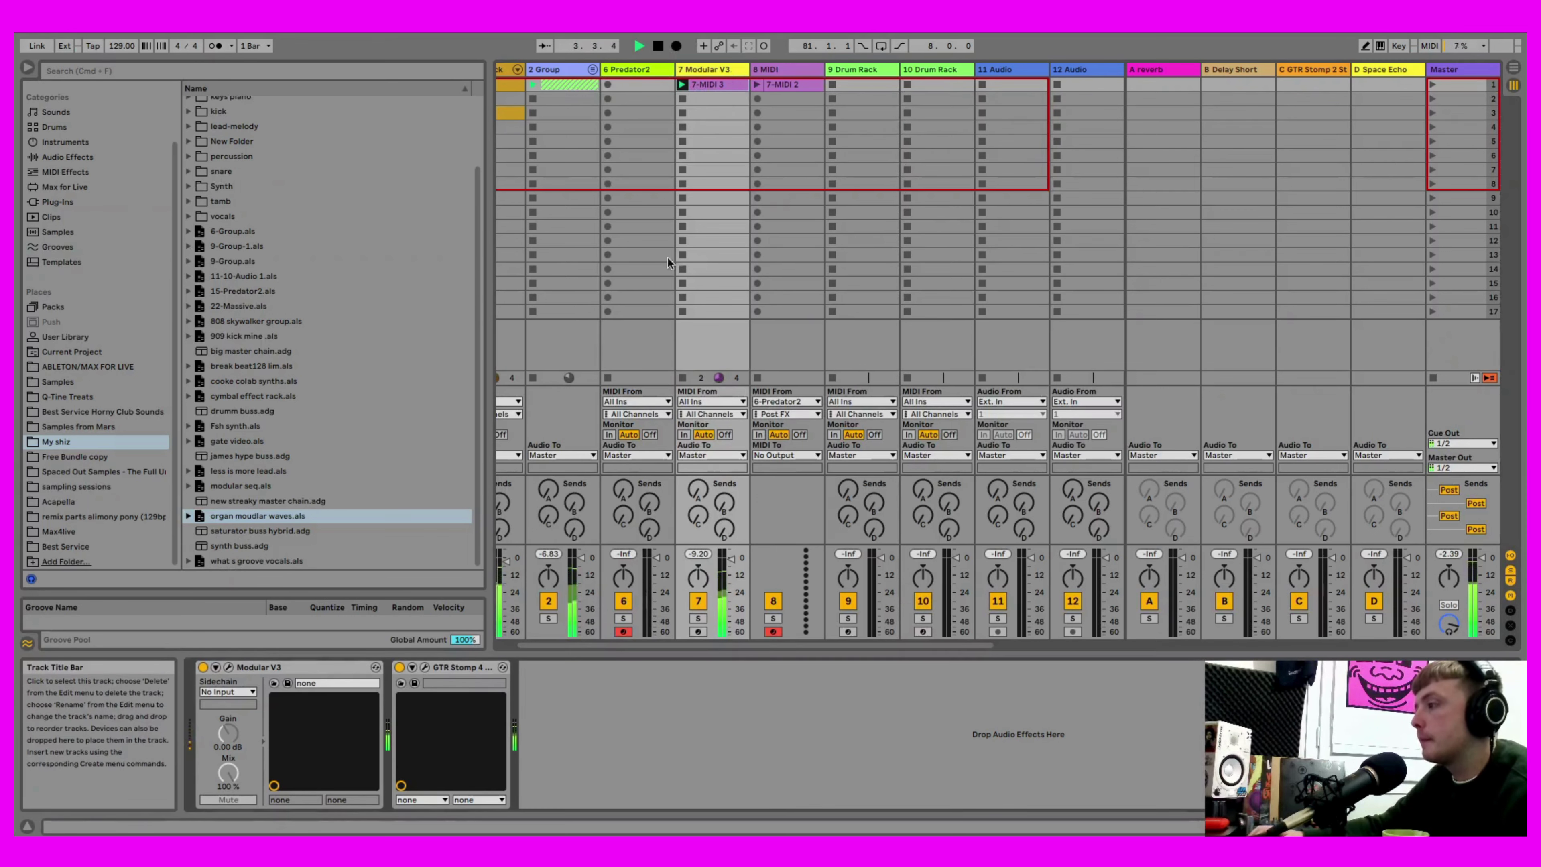
- Inspect the notes of the 7-MIDI 3 clip and the GTR Stomp 4 effect settings on the Modular V3 track
click(715, 86)
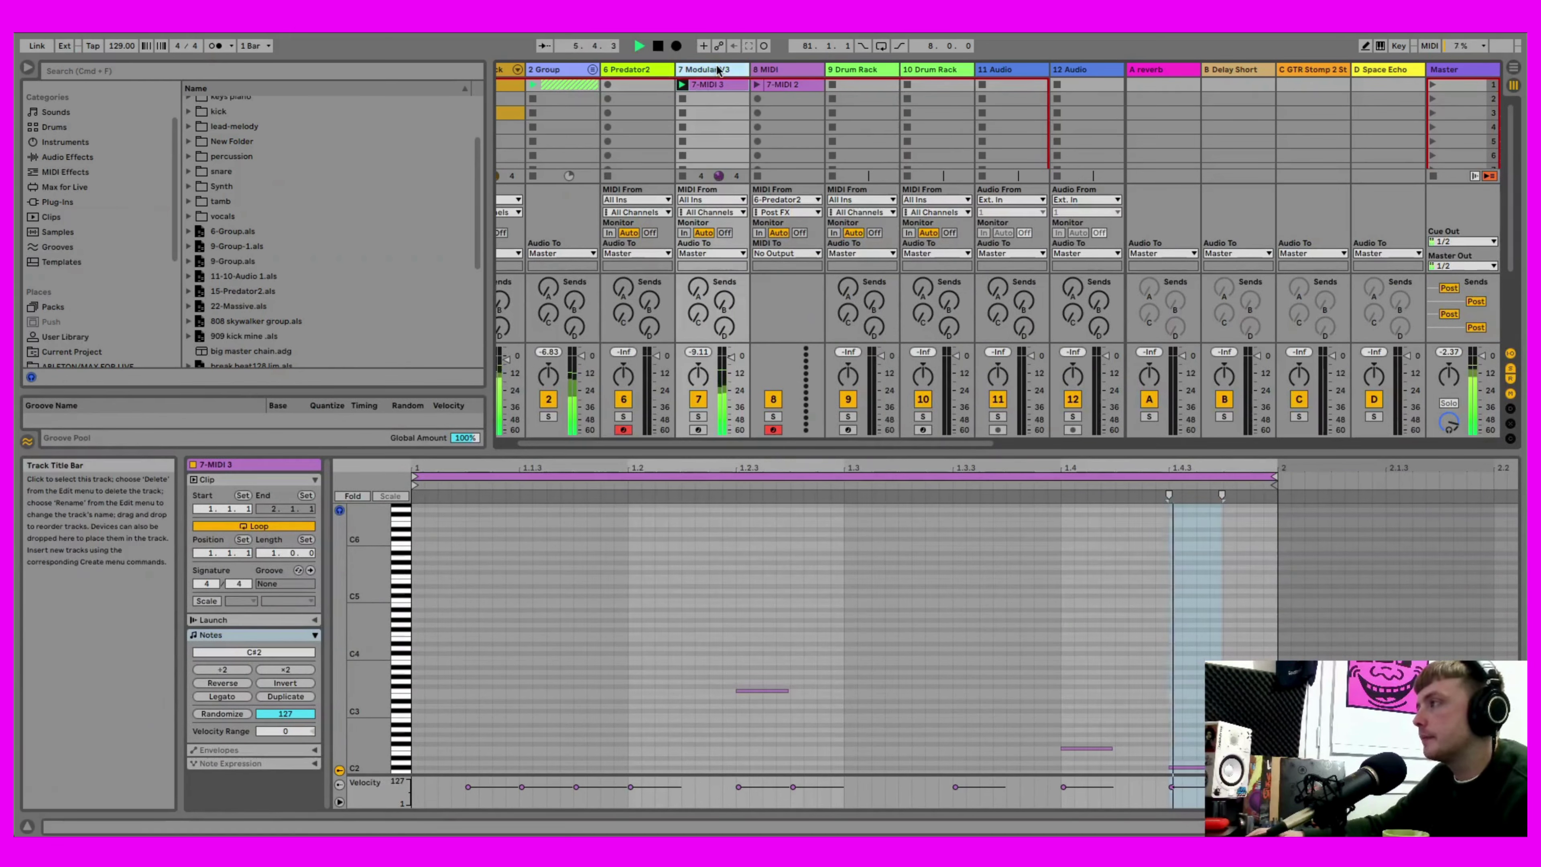
click(710, 69)
click(425, 666)
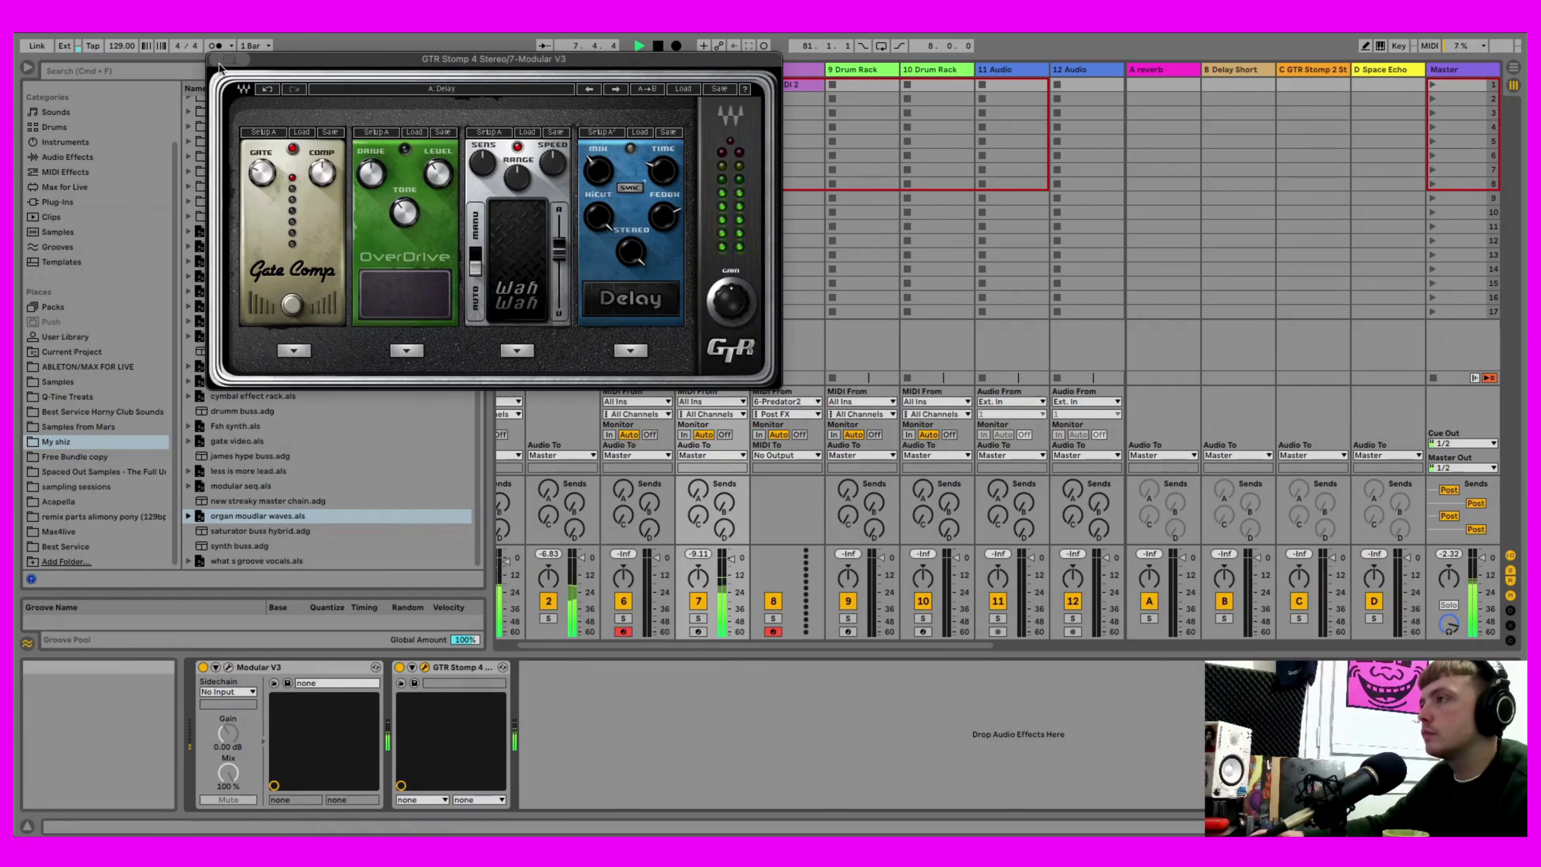
- Add an EQ Eight after GTR Stomp 4 on the Modular V3 track and set its band 1 low cut to 147 Hz
click(65, 158)
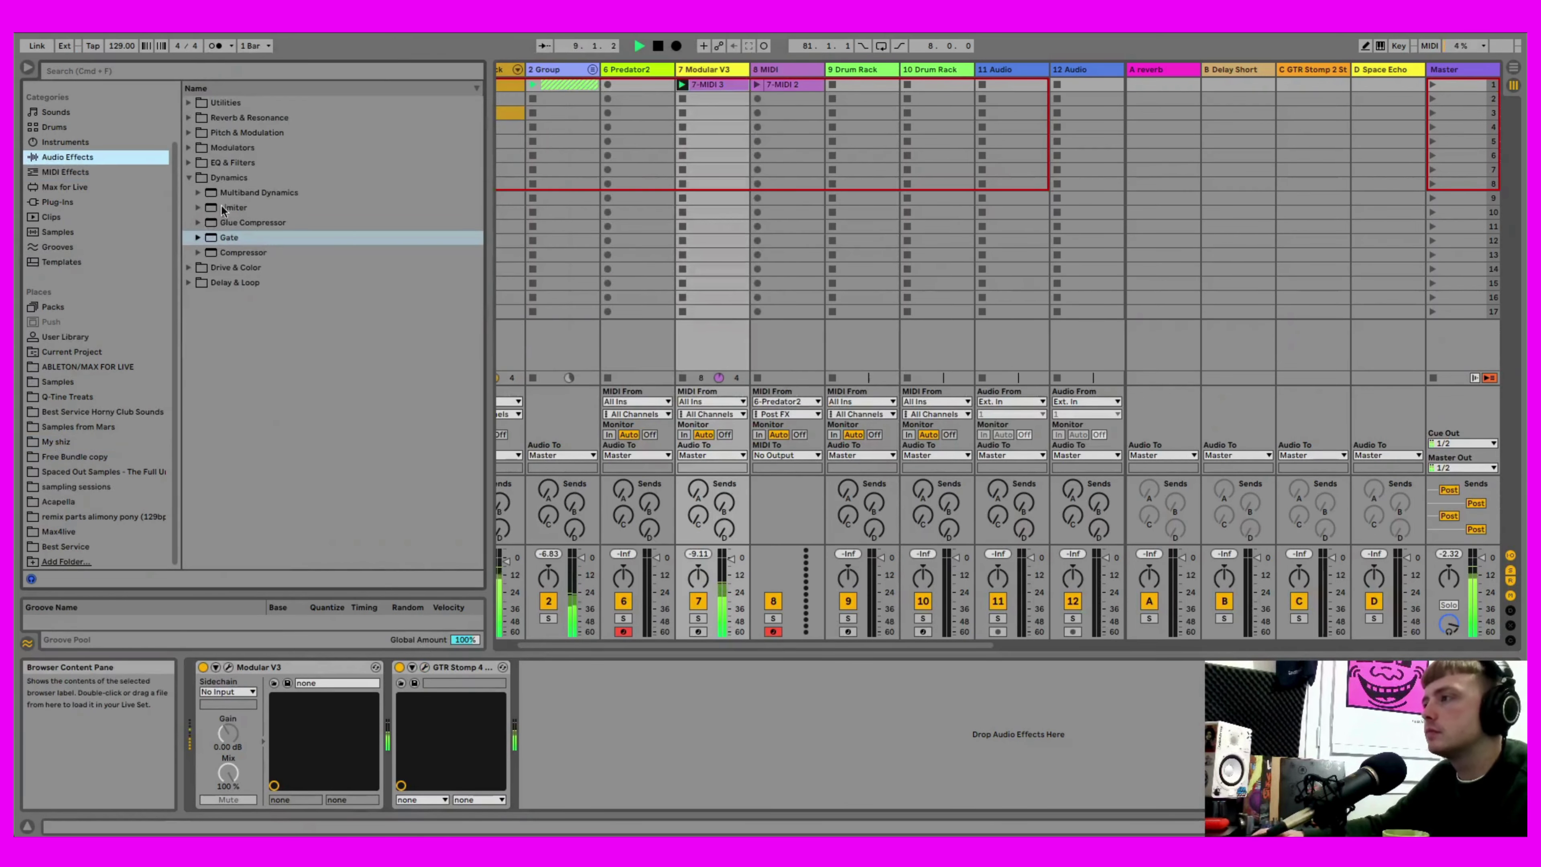
click(189, 162)
drag(225, 191, 644, 799)
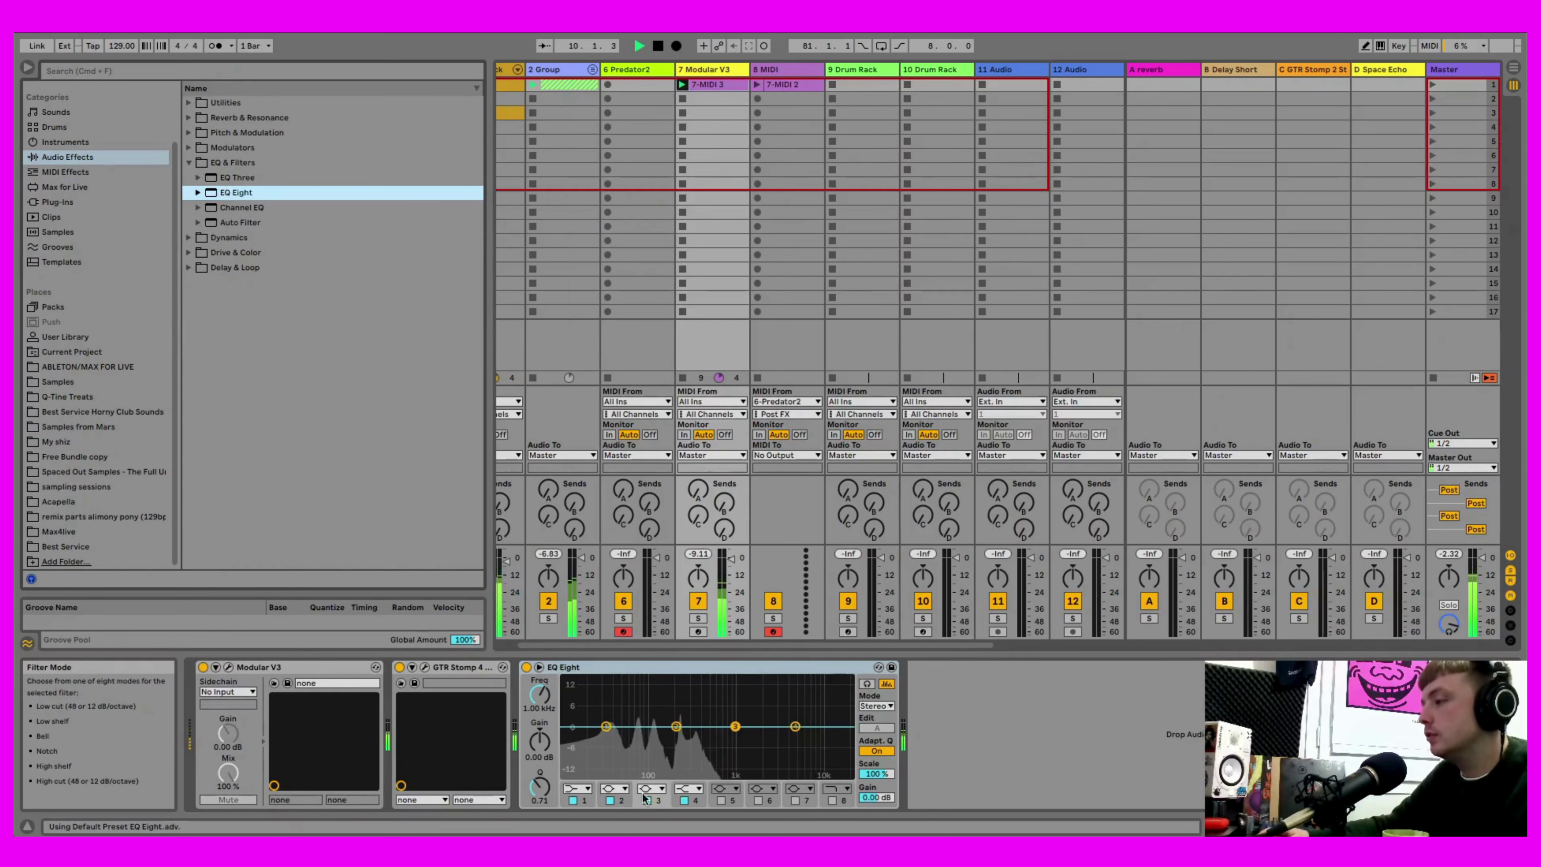
drag(606, 726, 647, 739)
click(424, 667)
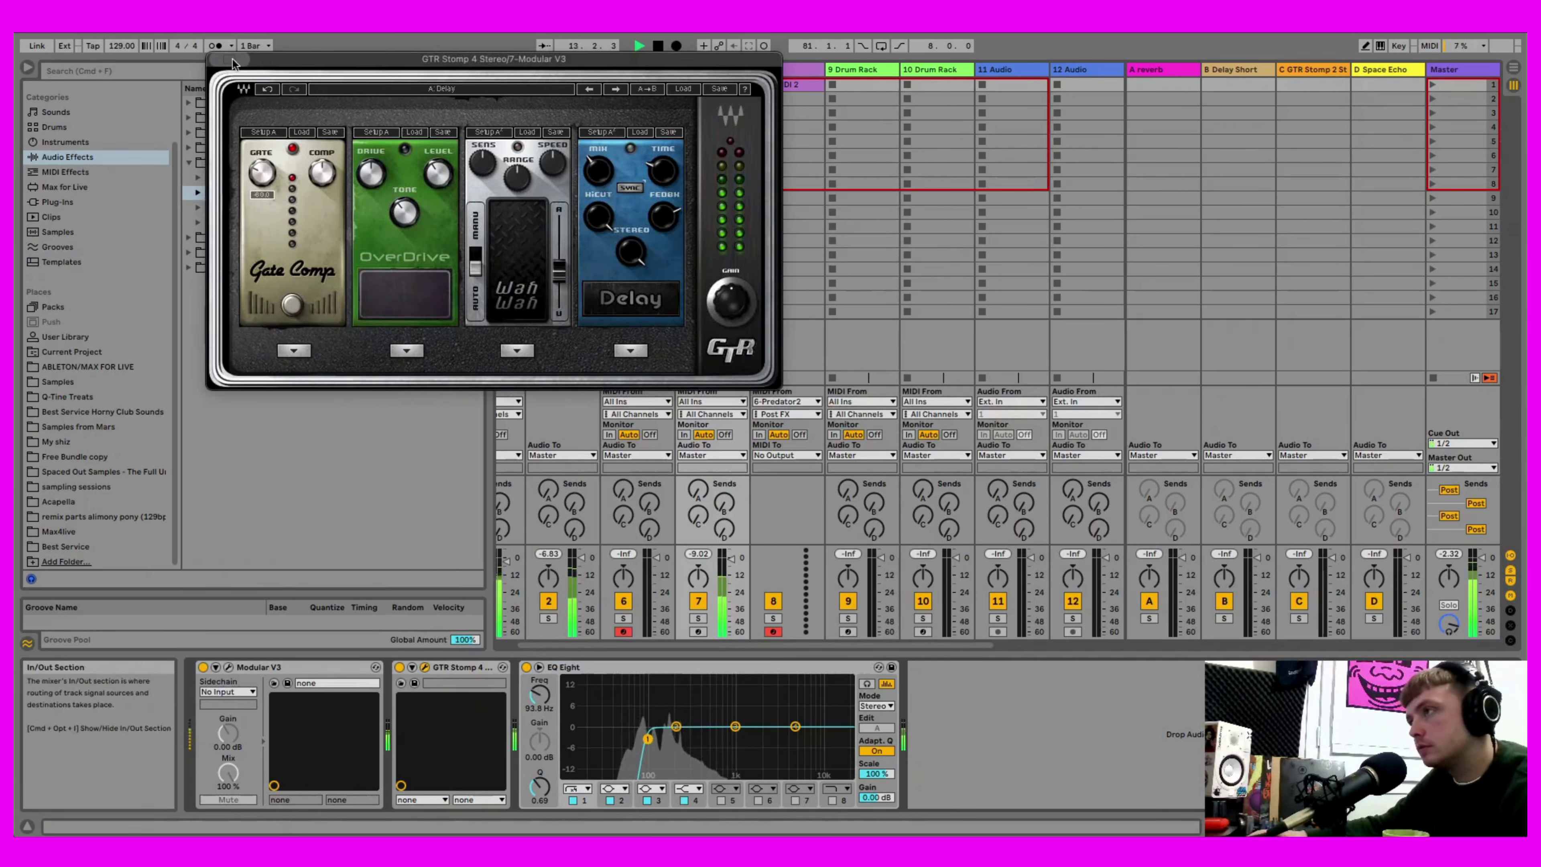
key(super+alt+p)
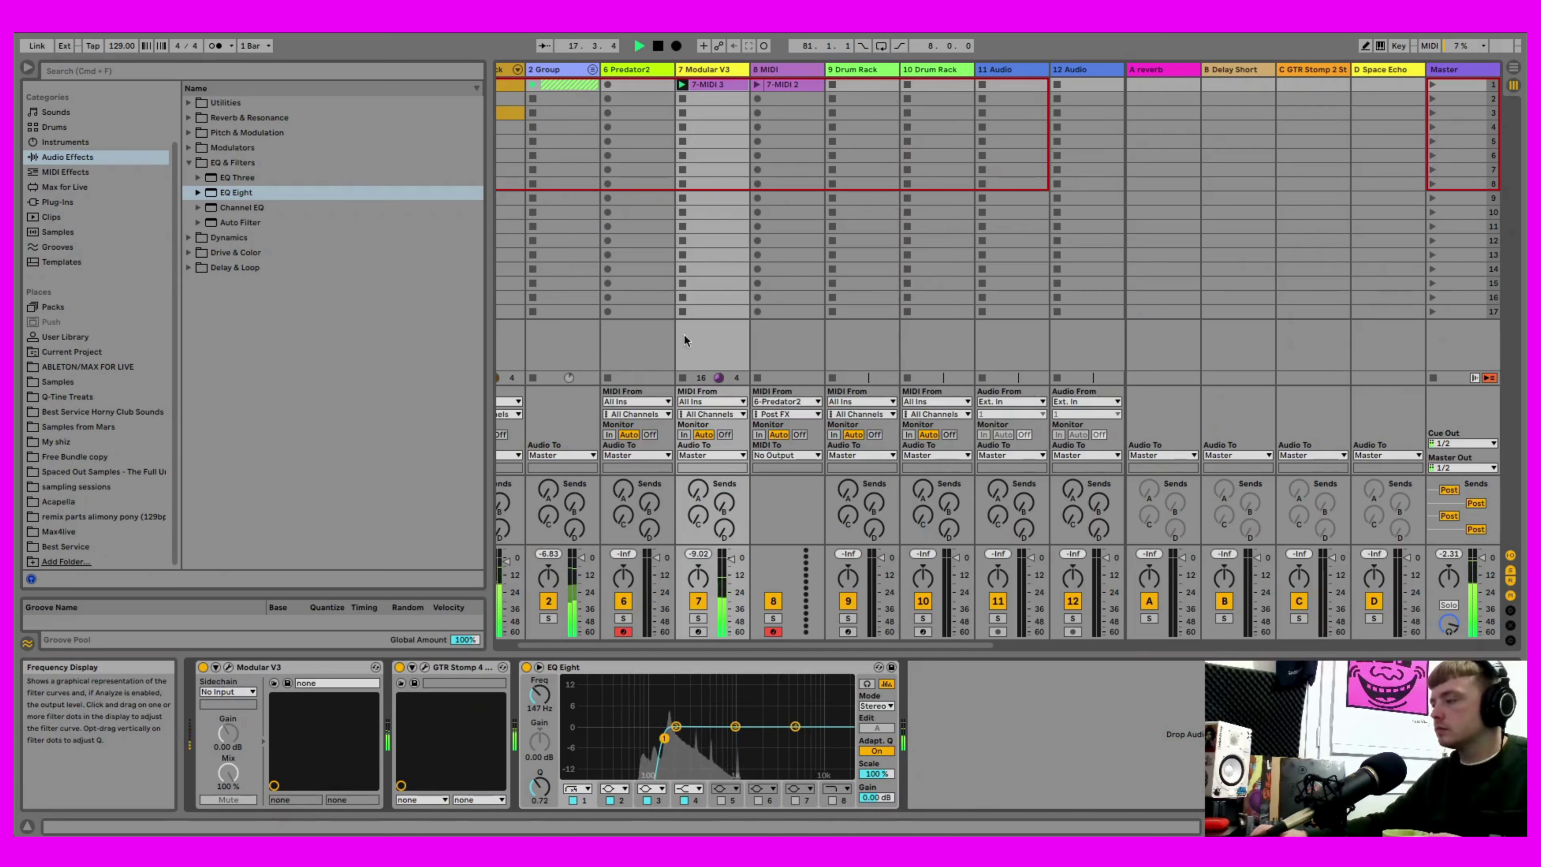
- Add the Fifth Chord preset of the Chord effect before Modular V3, set Shift 2 to +12 st and play the loop
click(711, 85)
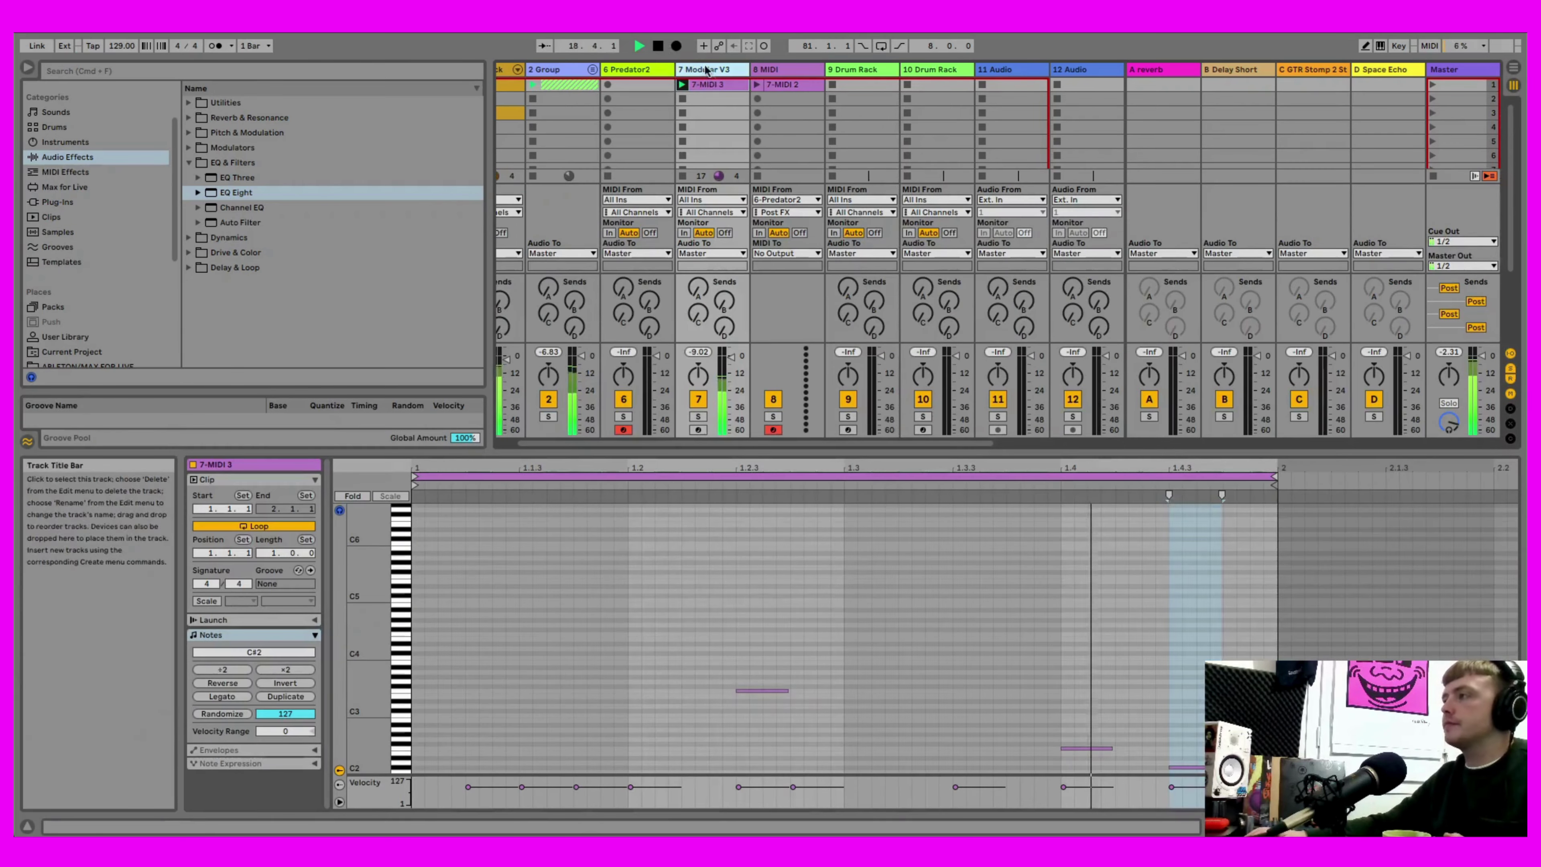
click(58, 201)
click(67, 172)
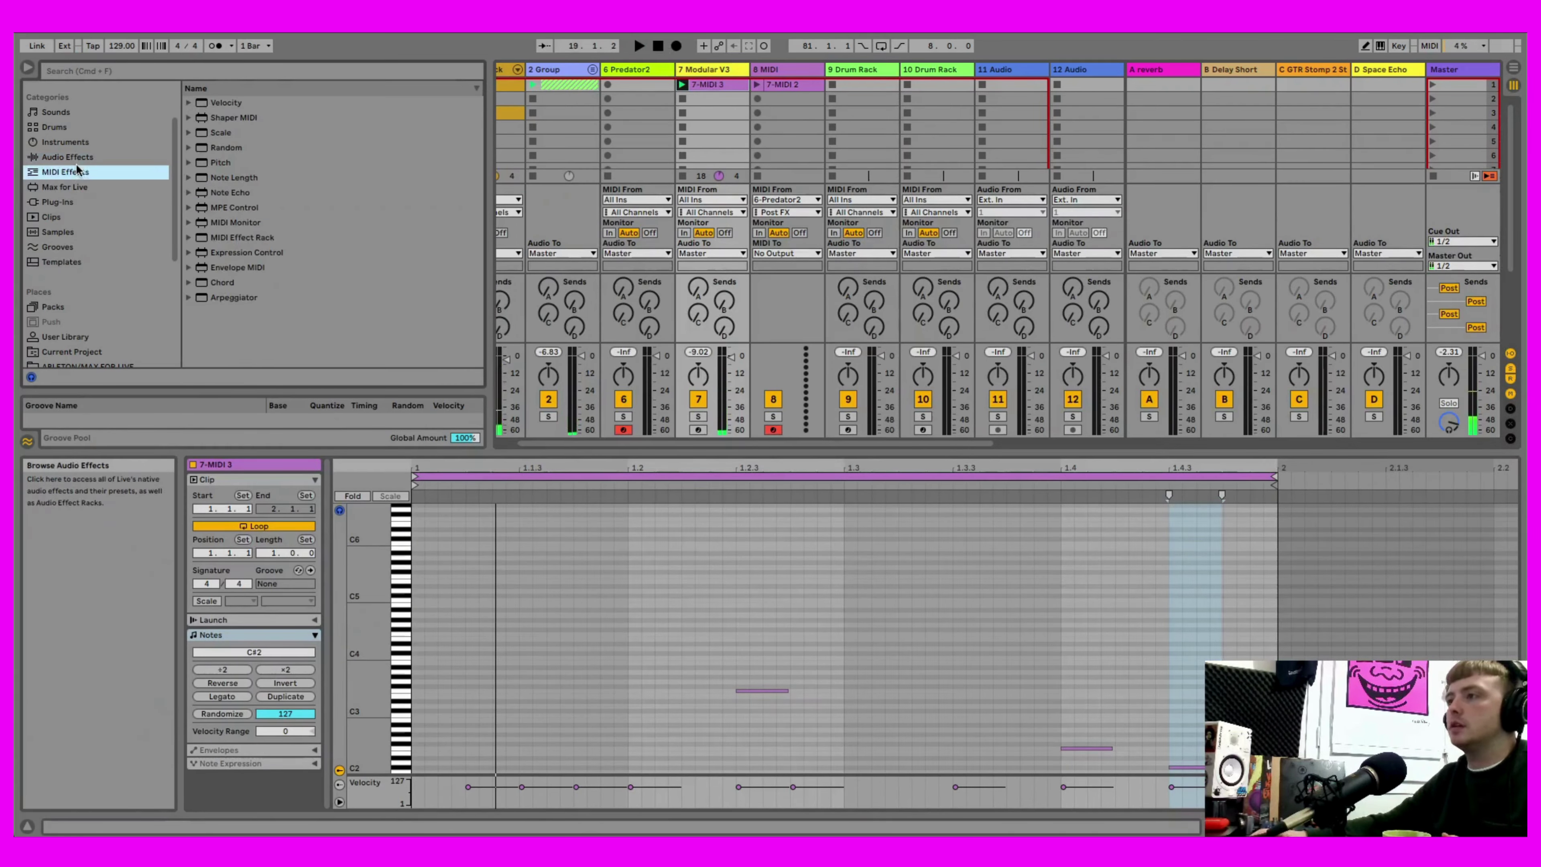
click(188, 282)
drag(474, 221, 473, 280)
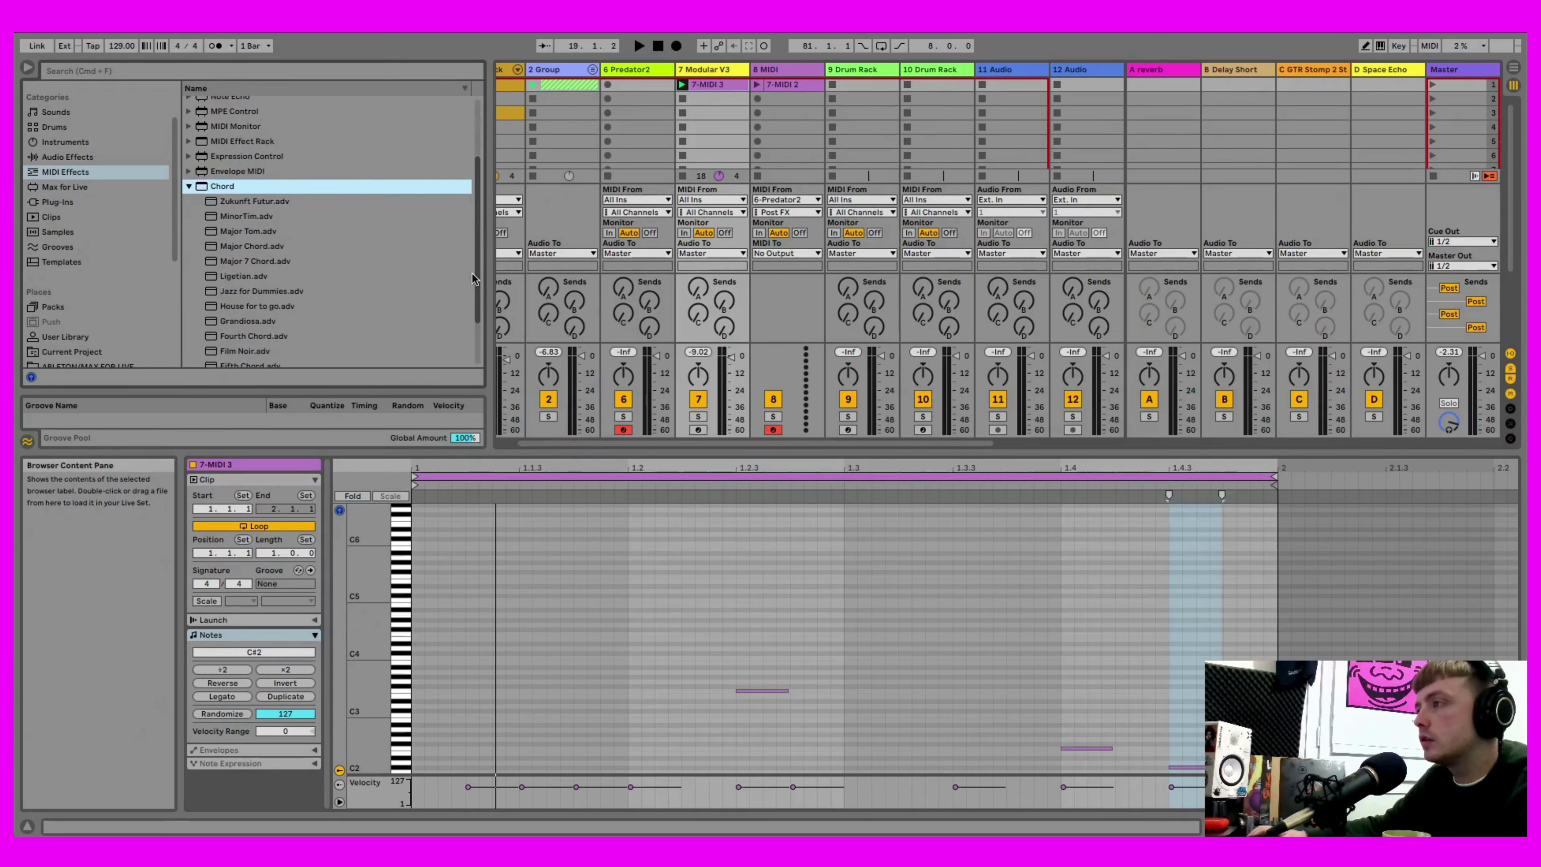
scroll(212, 326, down, 3)
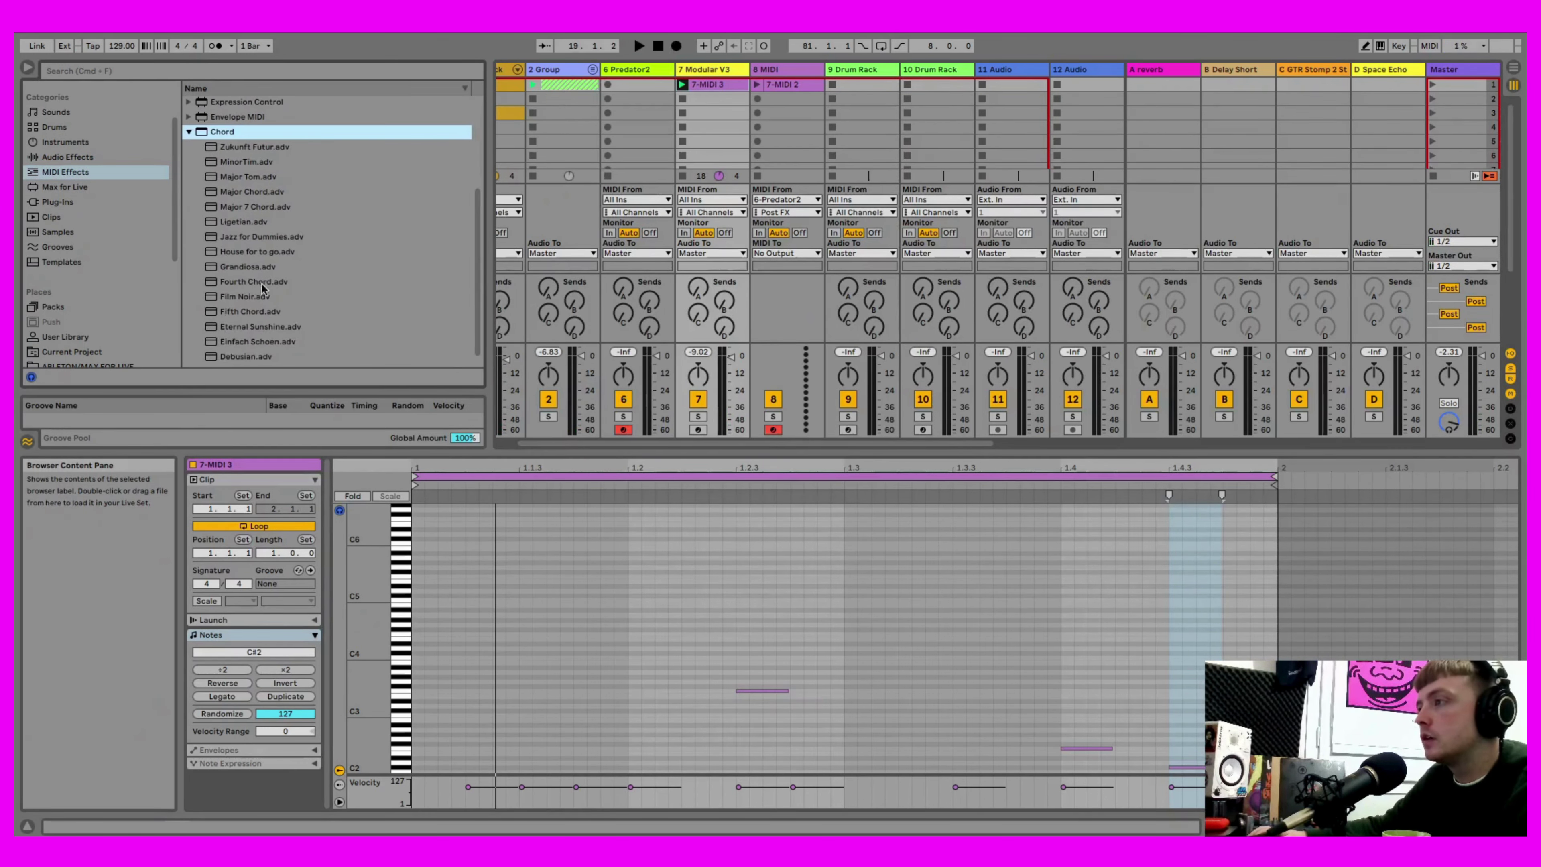
double_click(265, 316)
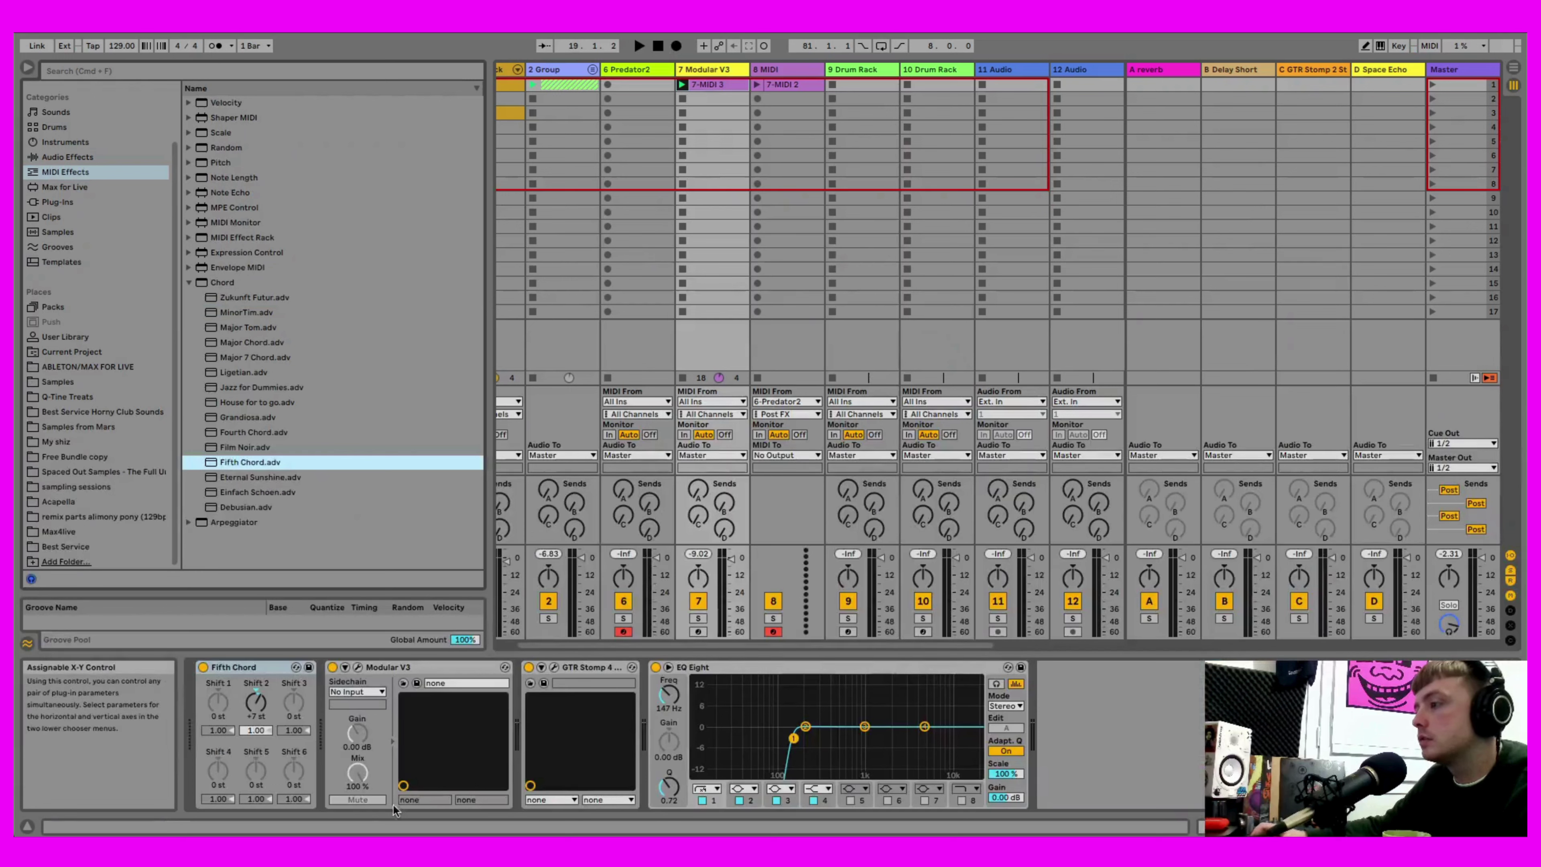
key(space)
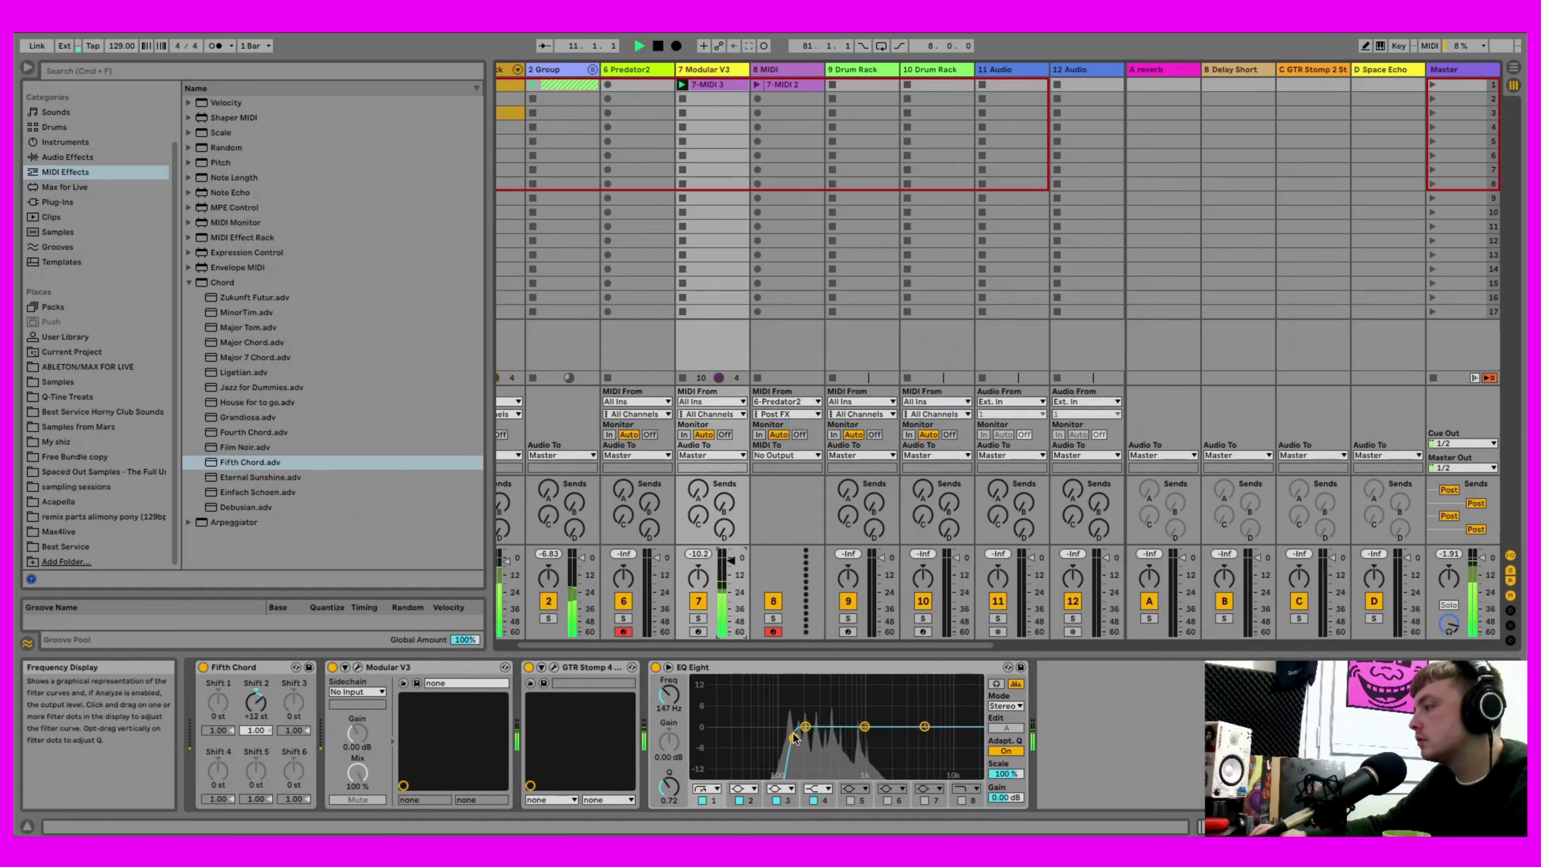
- Lower the clip's note at 1.2.3 to F2 with velocity 63, keeping its start time, and reduce the note editor's height
key(shift+Tab)
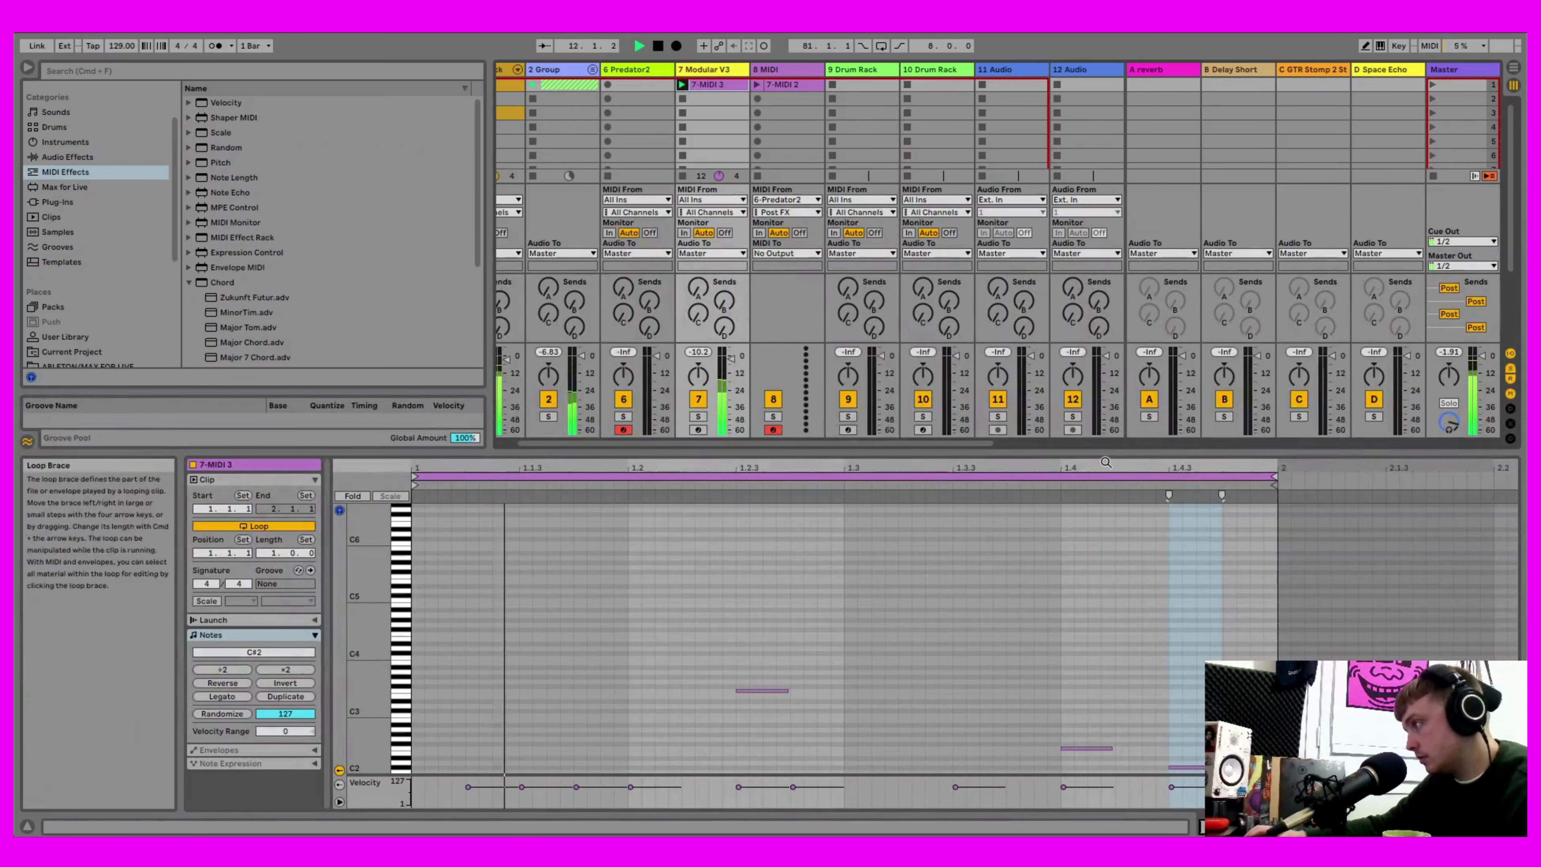
drag(1086, 452, 1078, 161)
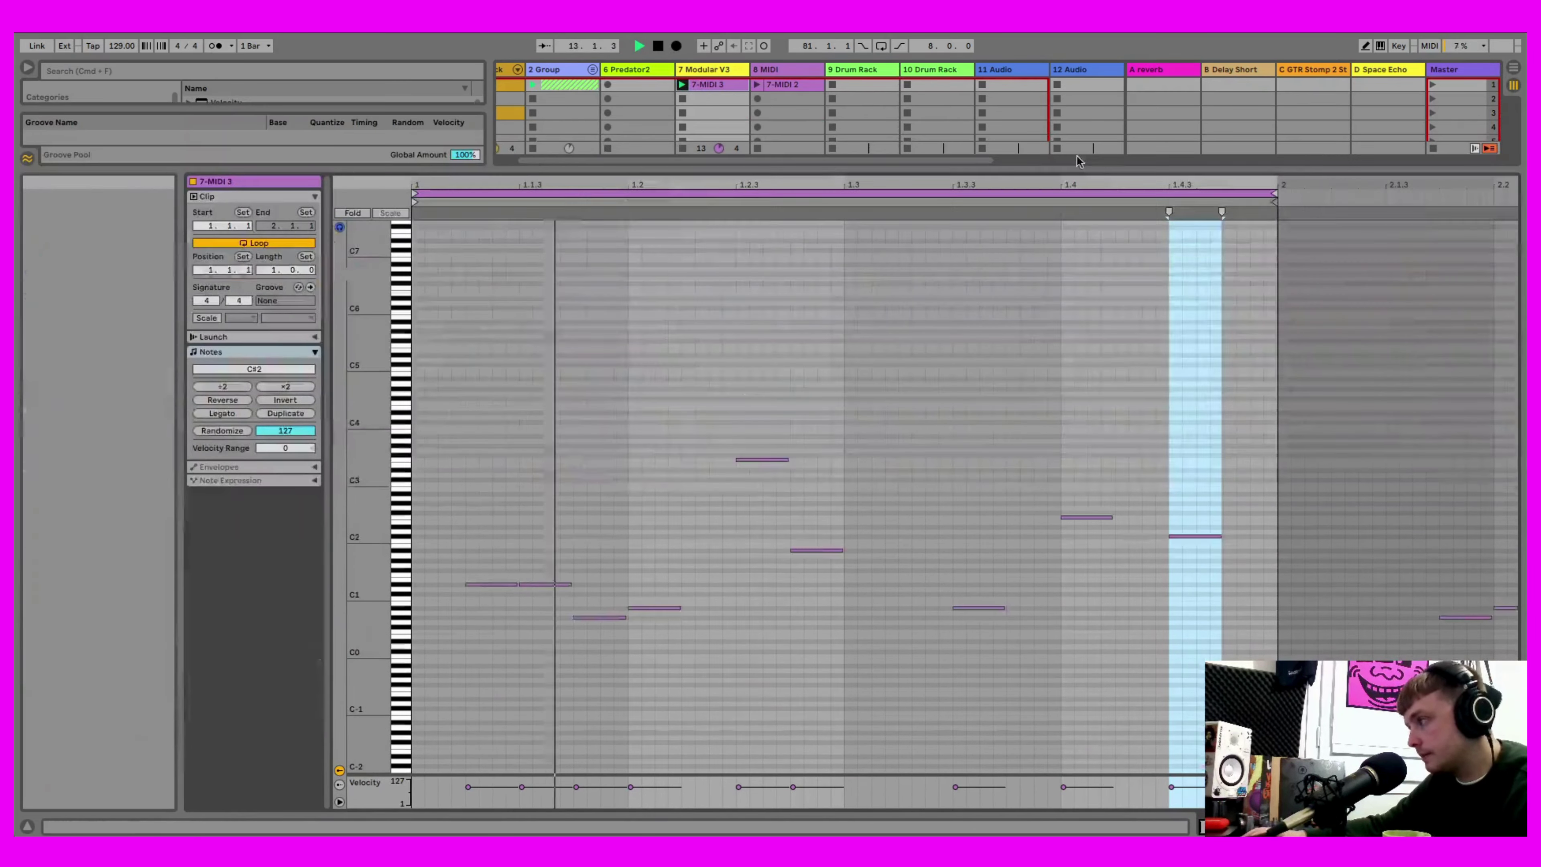
drag(739, 787, 738, 792)
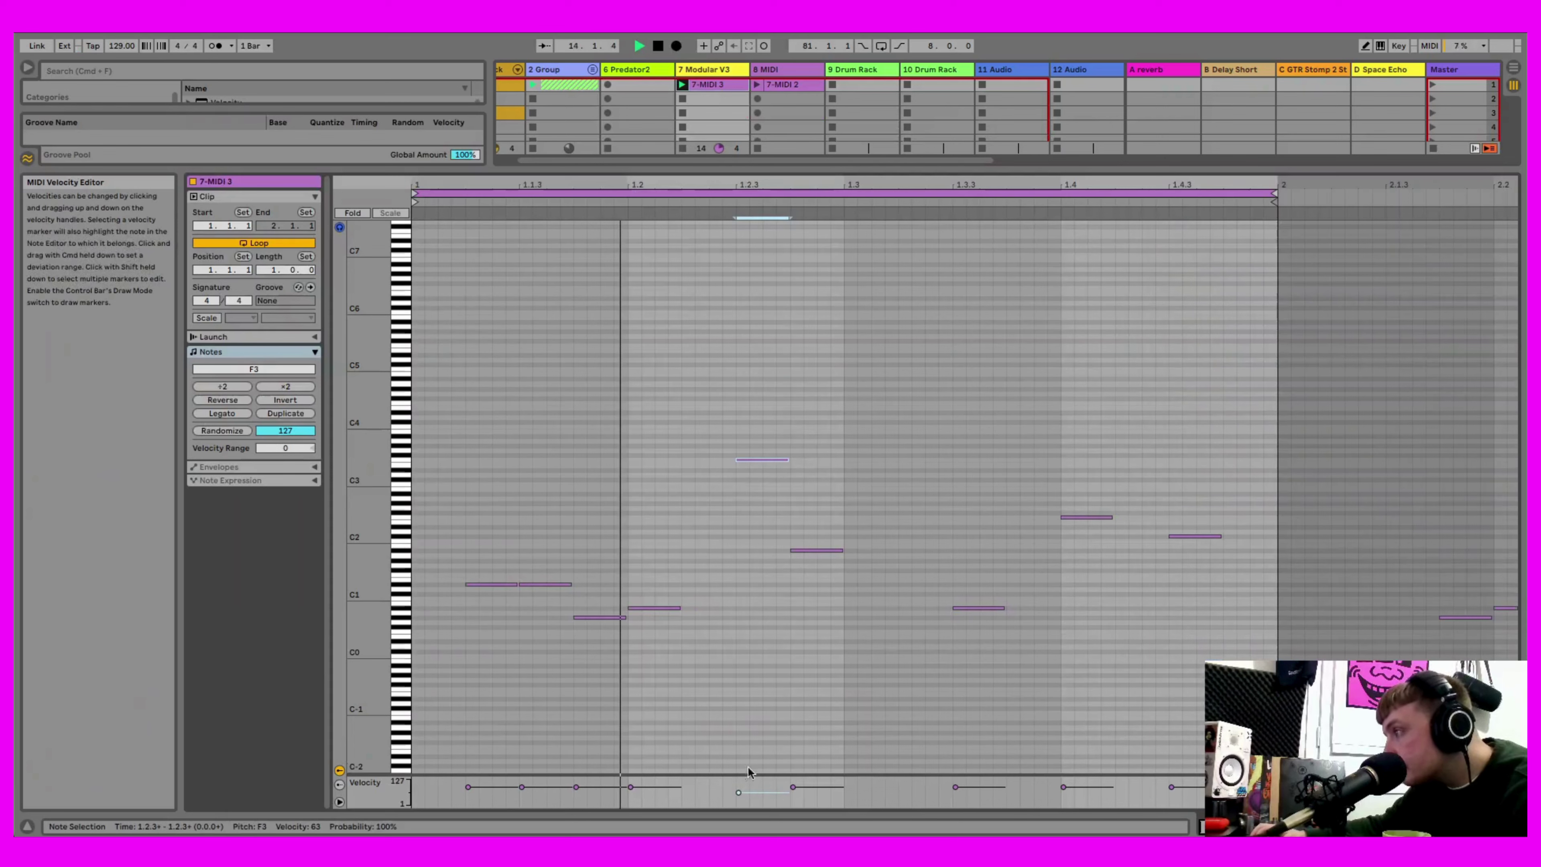
drag(750, 462, 756, 517)
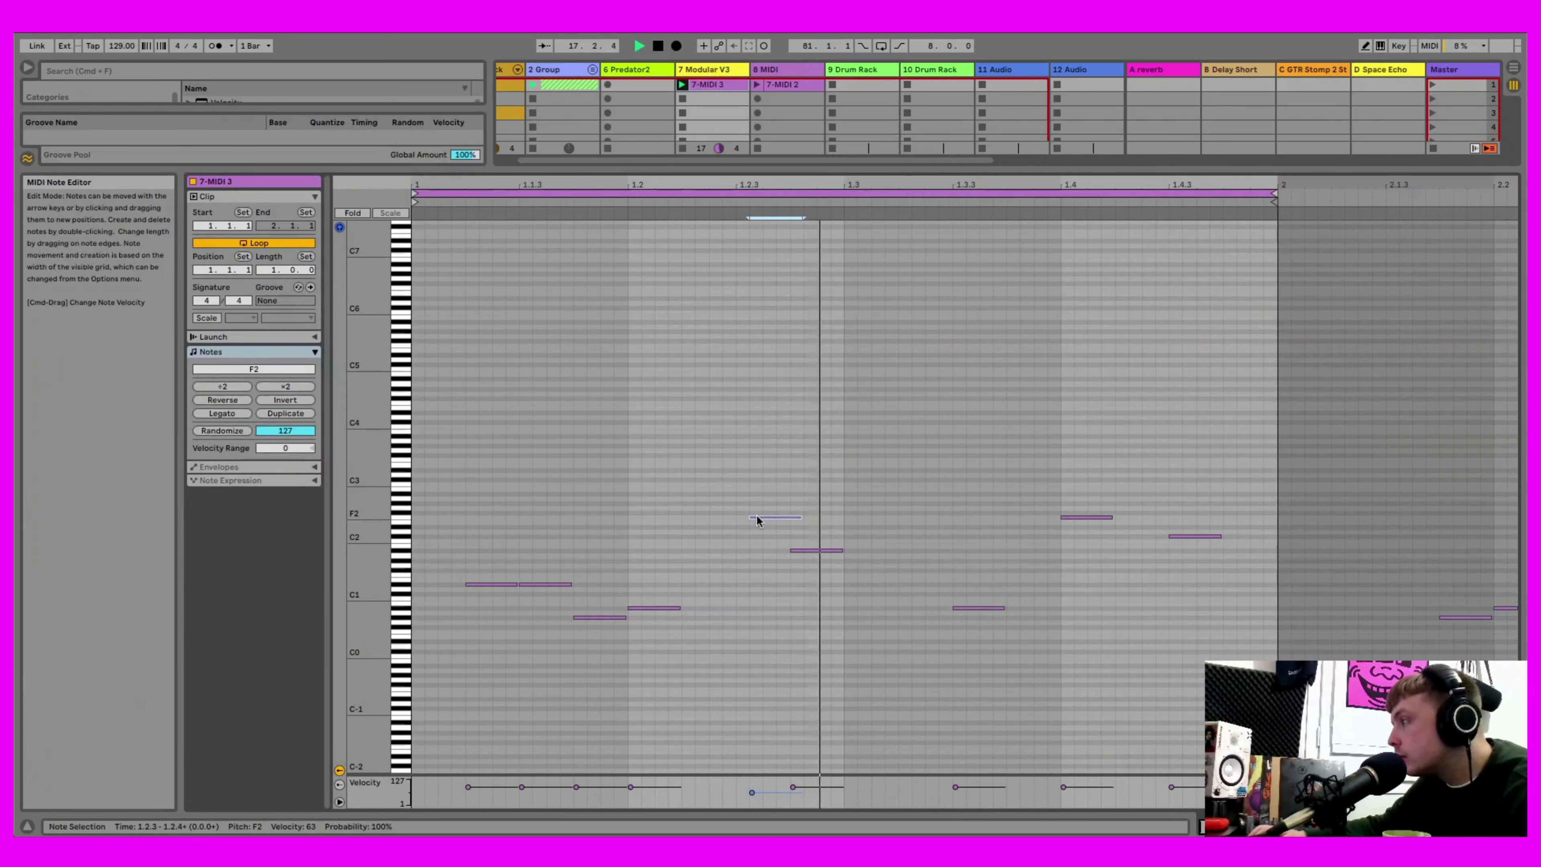
drag(775, 519, 760, 519)
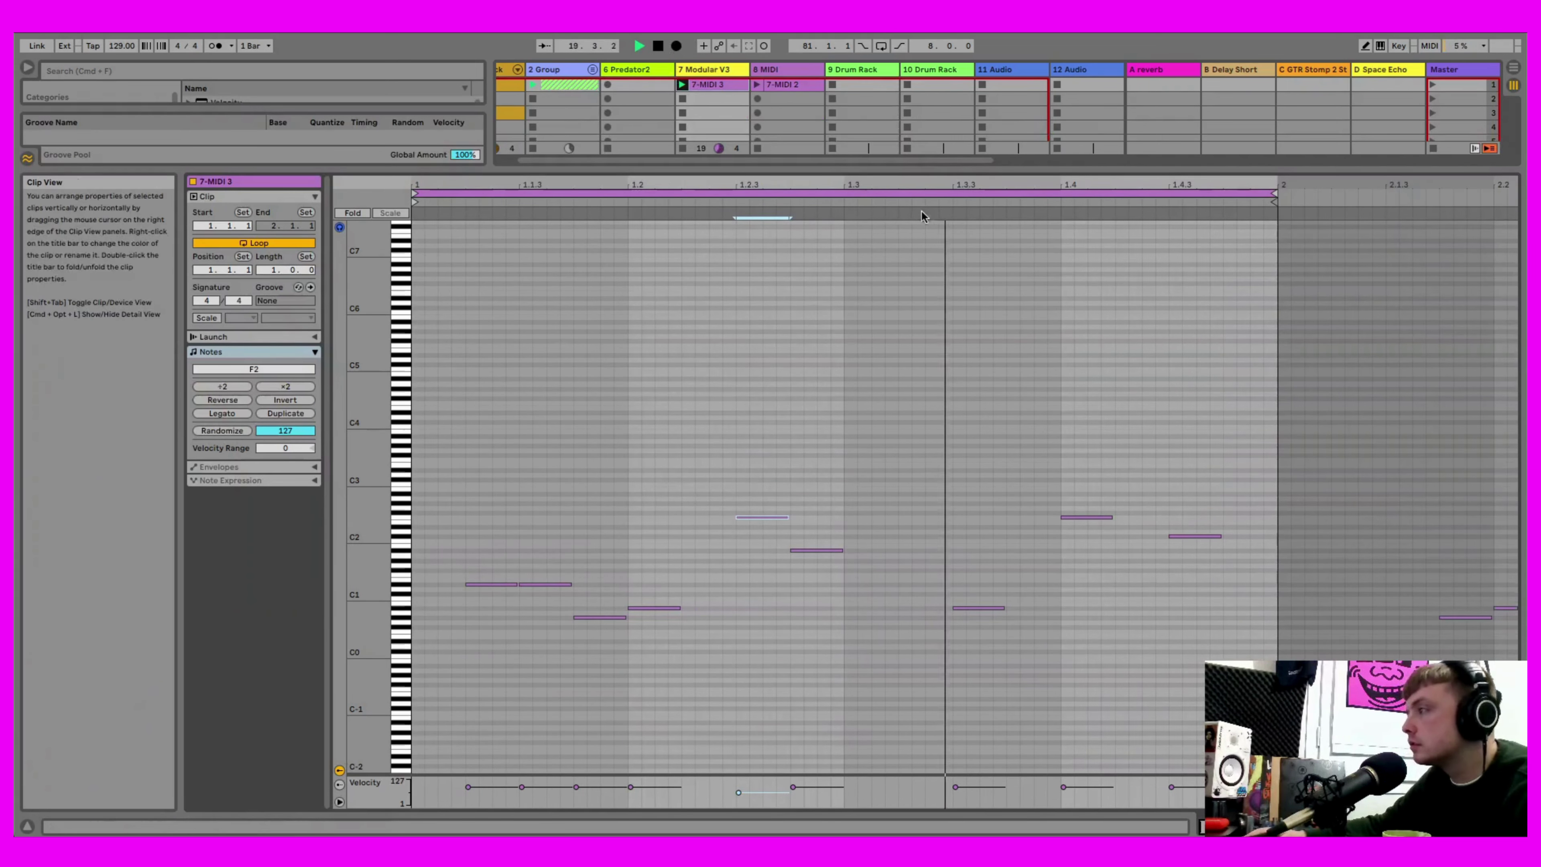
key(super+alt+m)
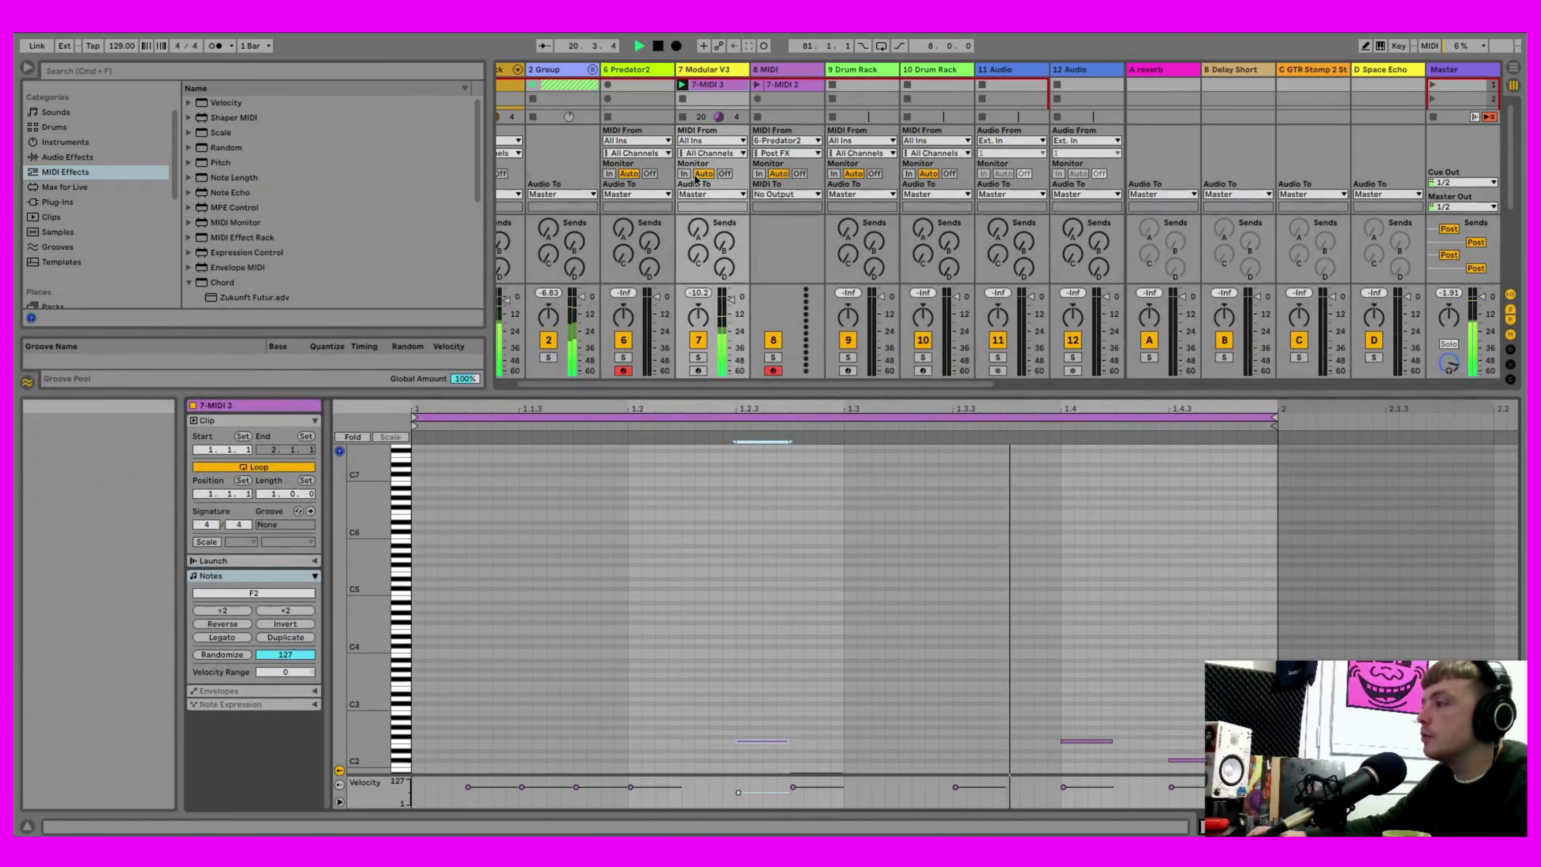
drag(808, 392, 808, 382)
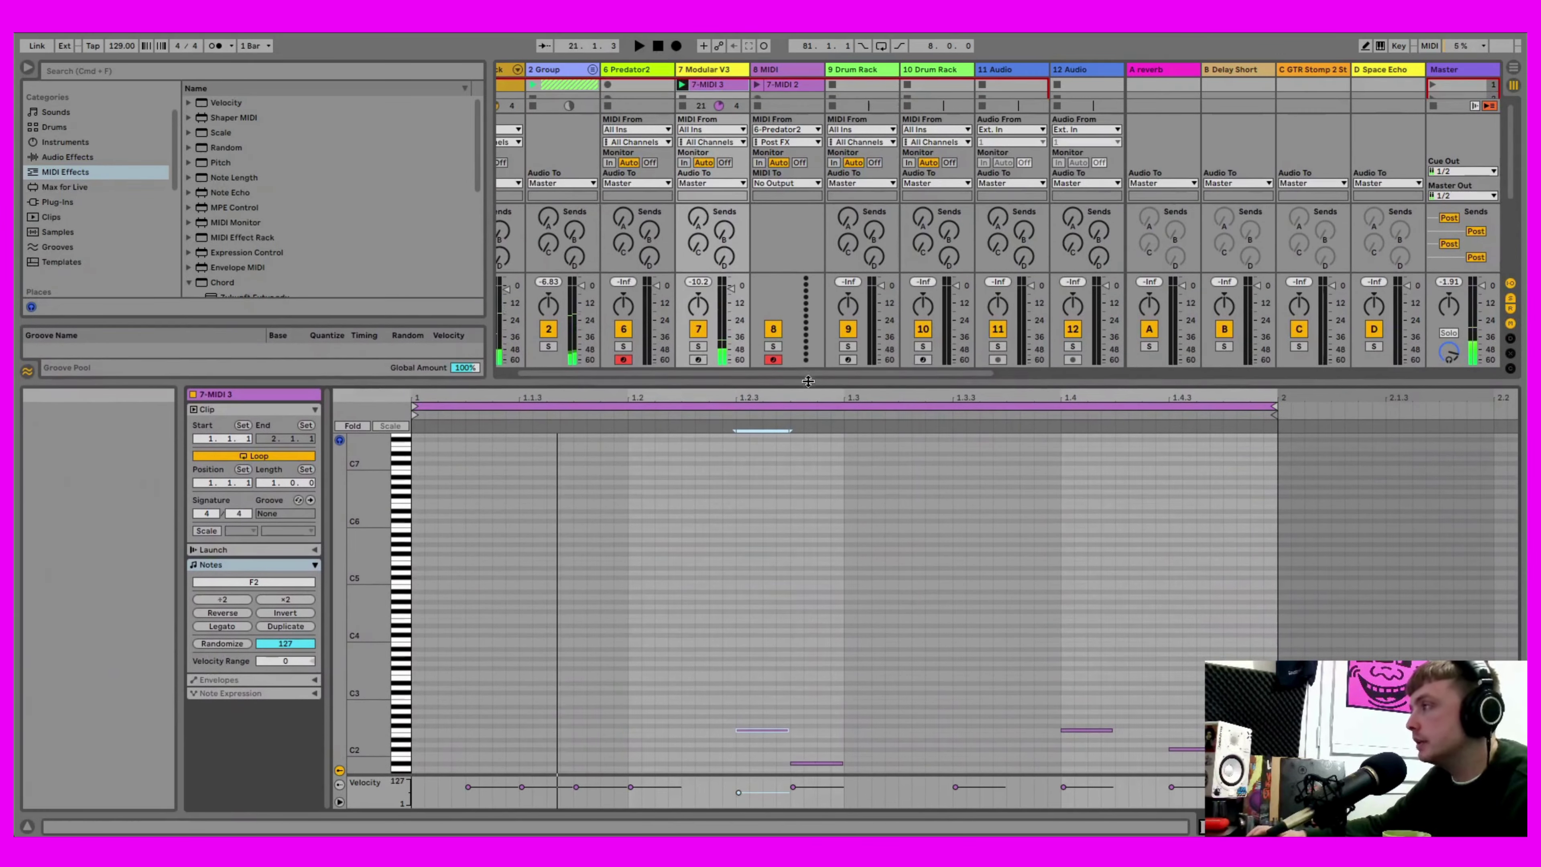
- Raise the EQ Eight low cut on the Modular V3 track to 182 Hz and audition the loop briefly
double_click(730, 68)
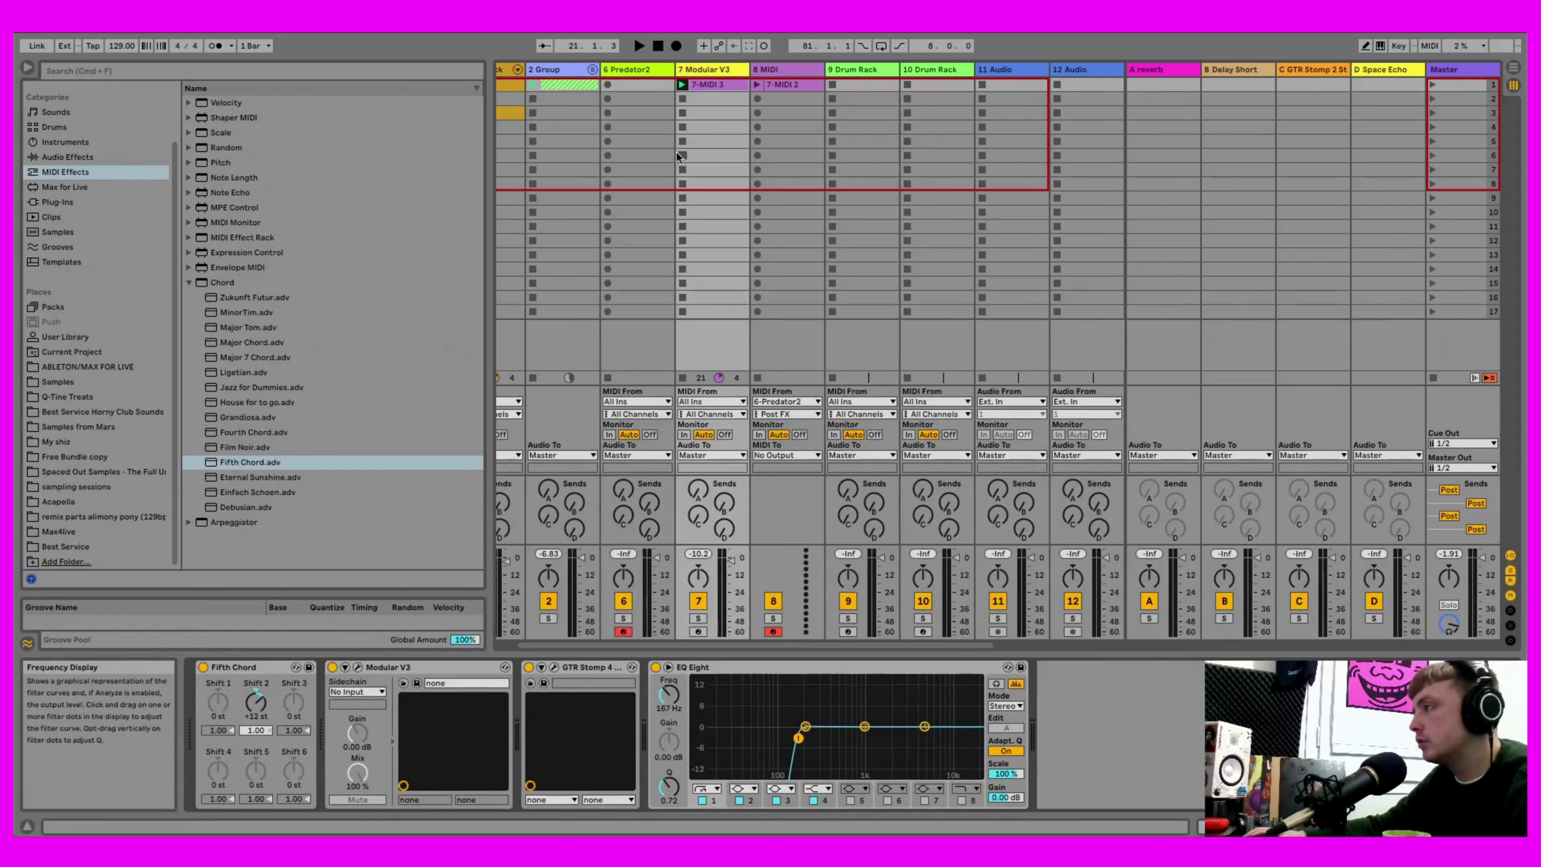
key(space)
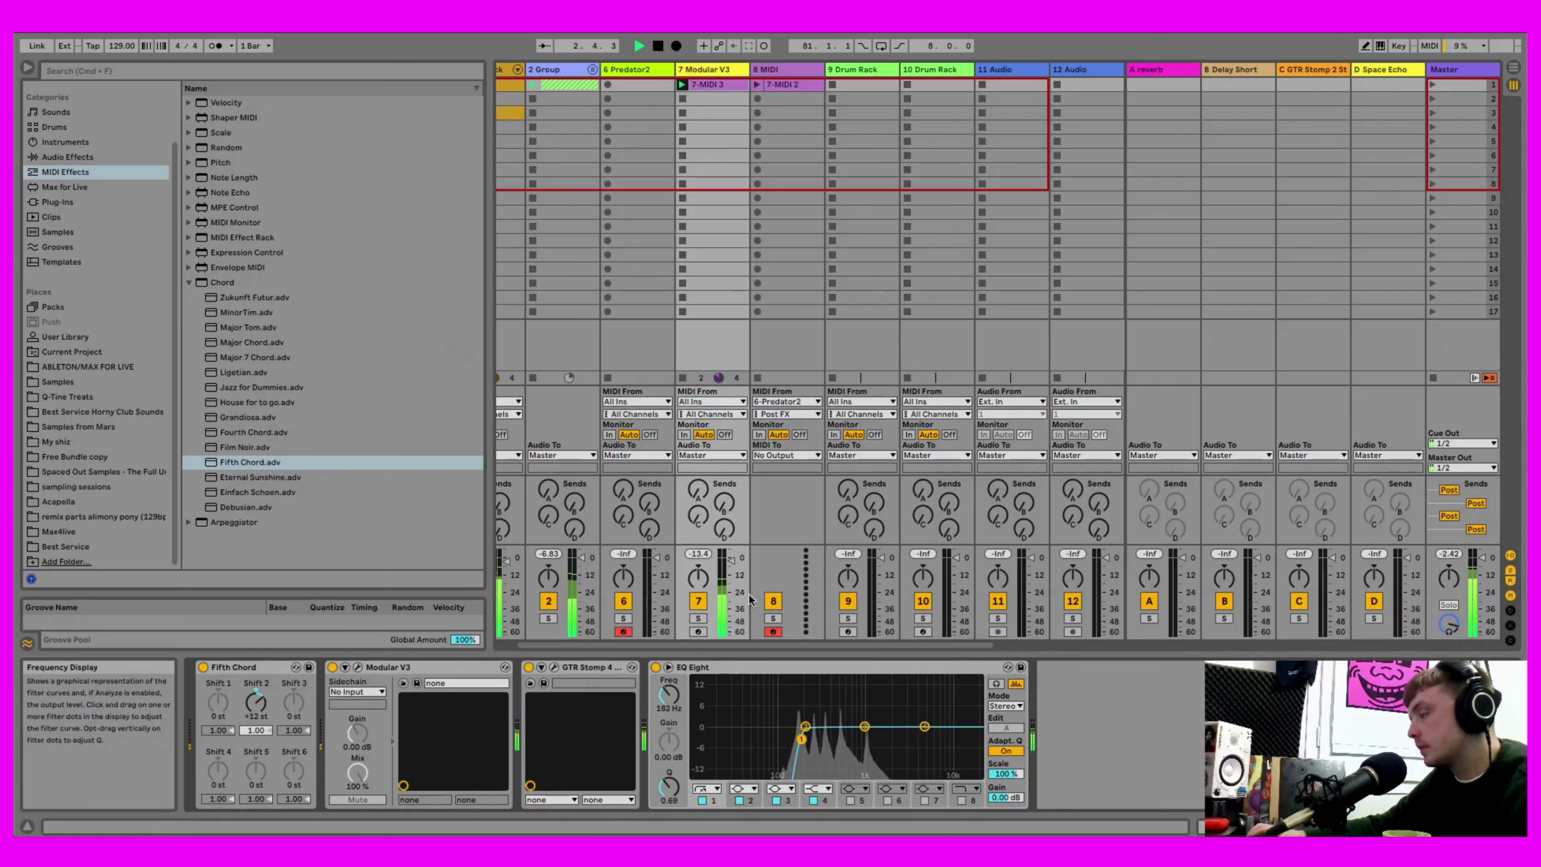
key(space)
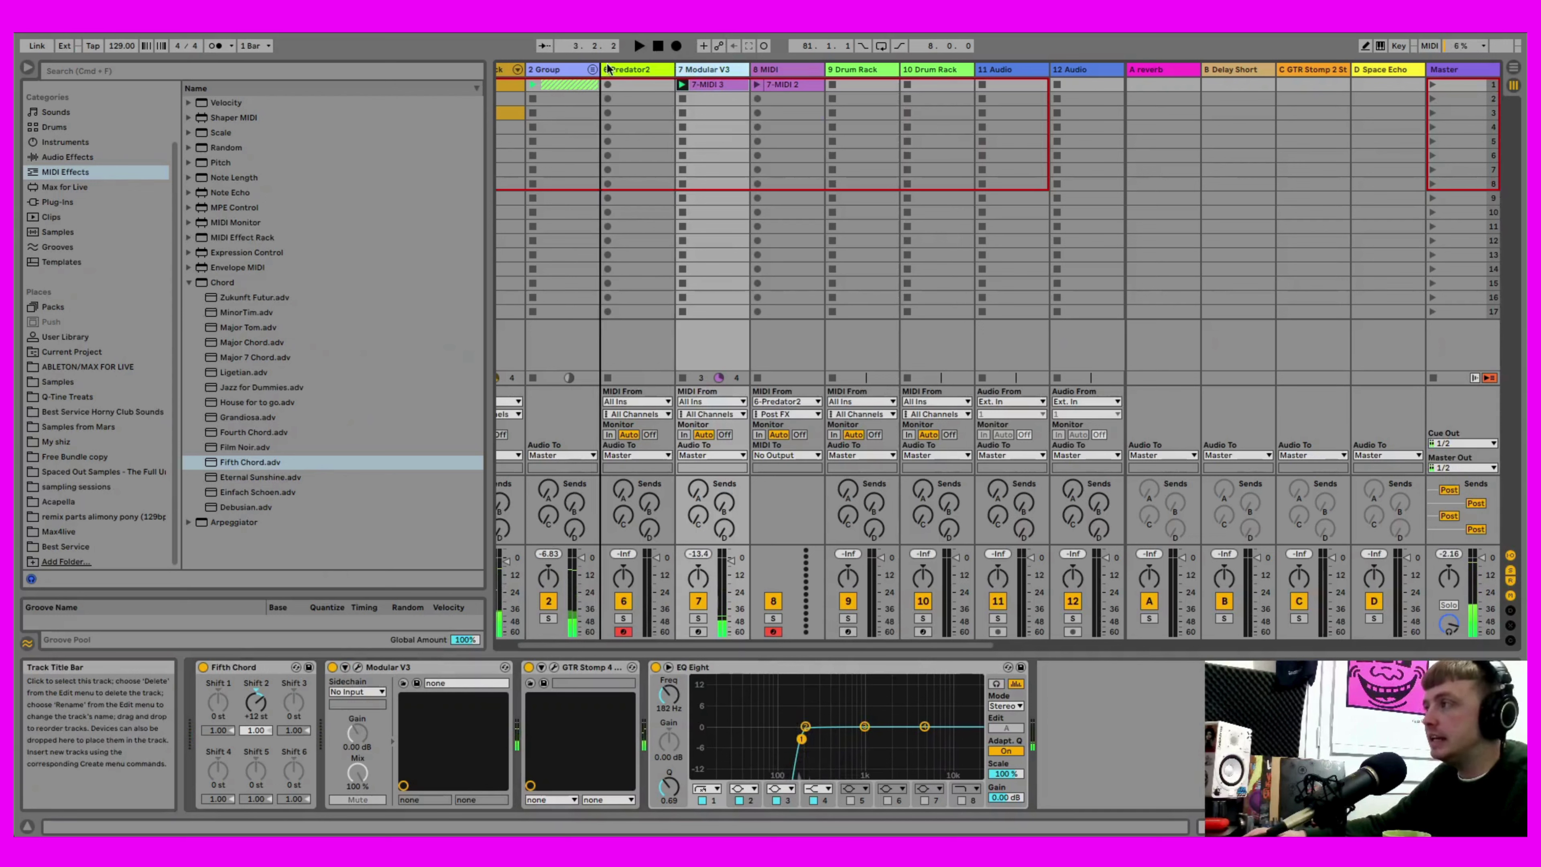
- Place the Modular V3 track before Predator2 and delete the Empirical Sequencer from the Predator2 track
drag(609, 68, 627, 70)
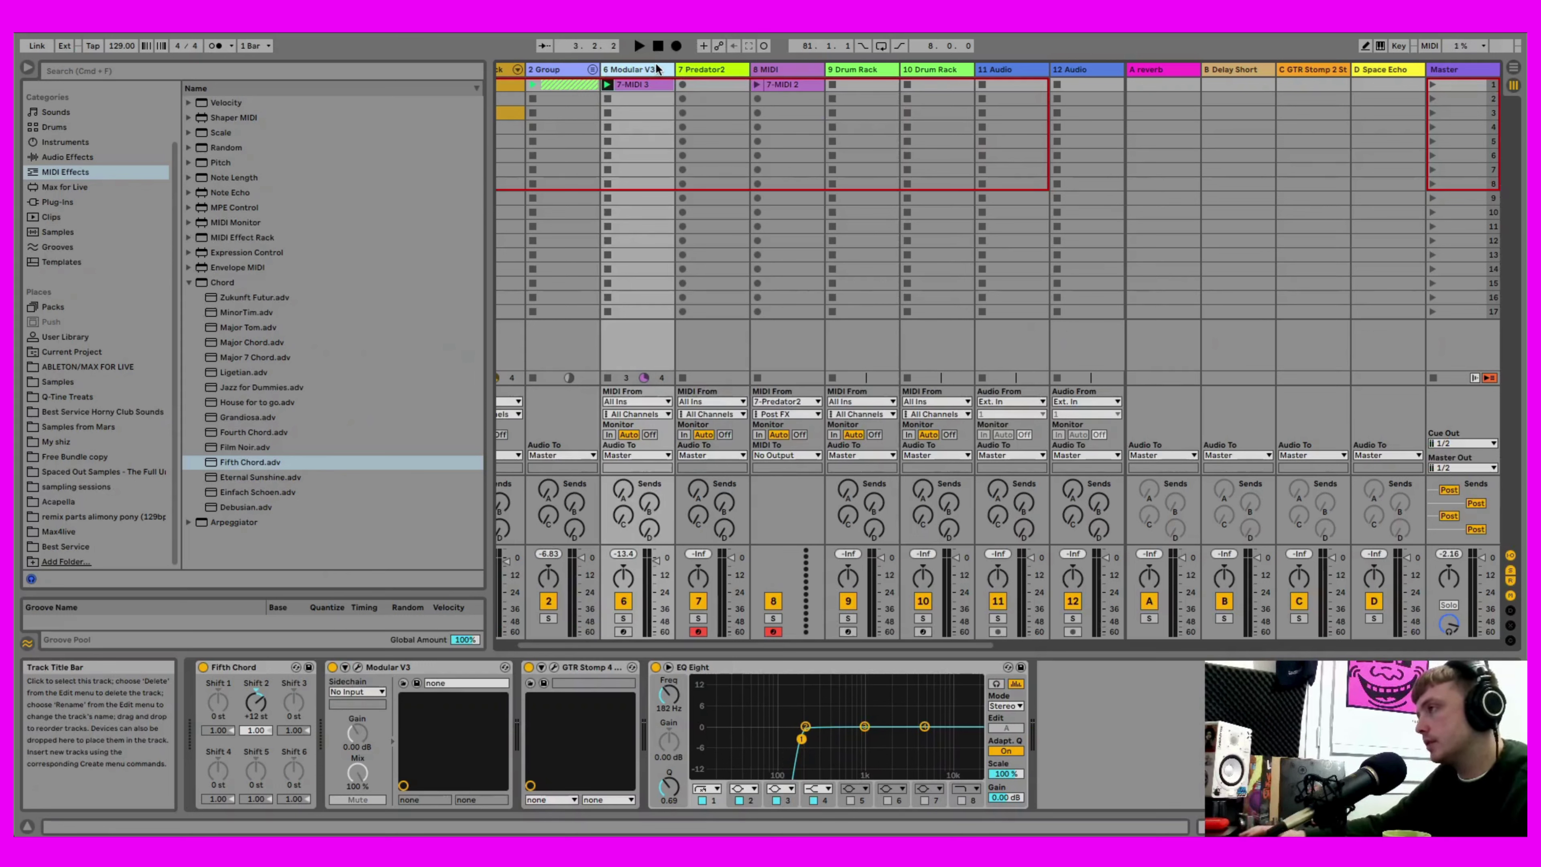
click(723, 71)
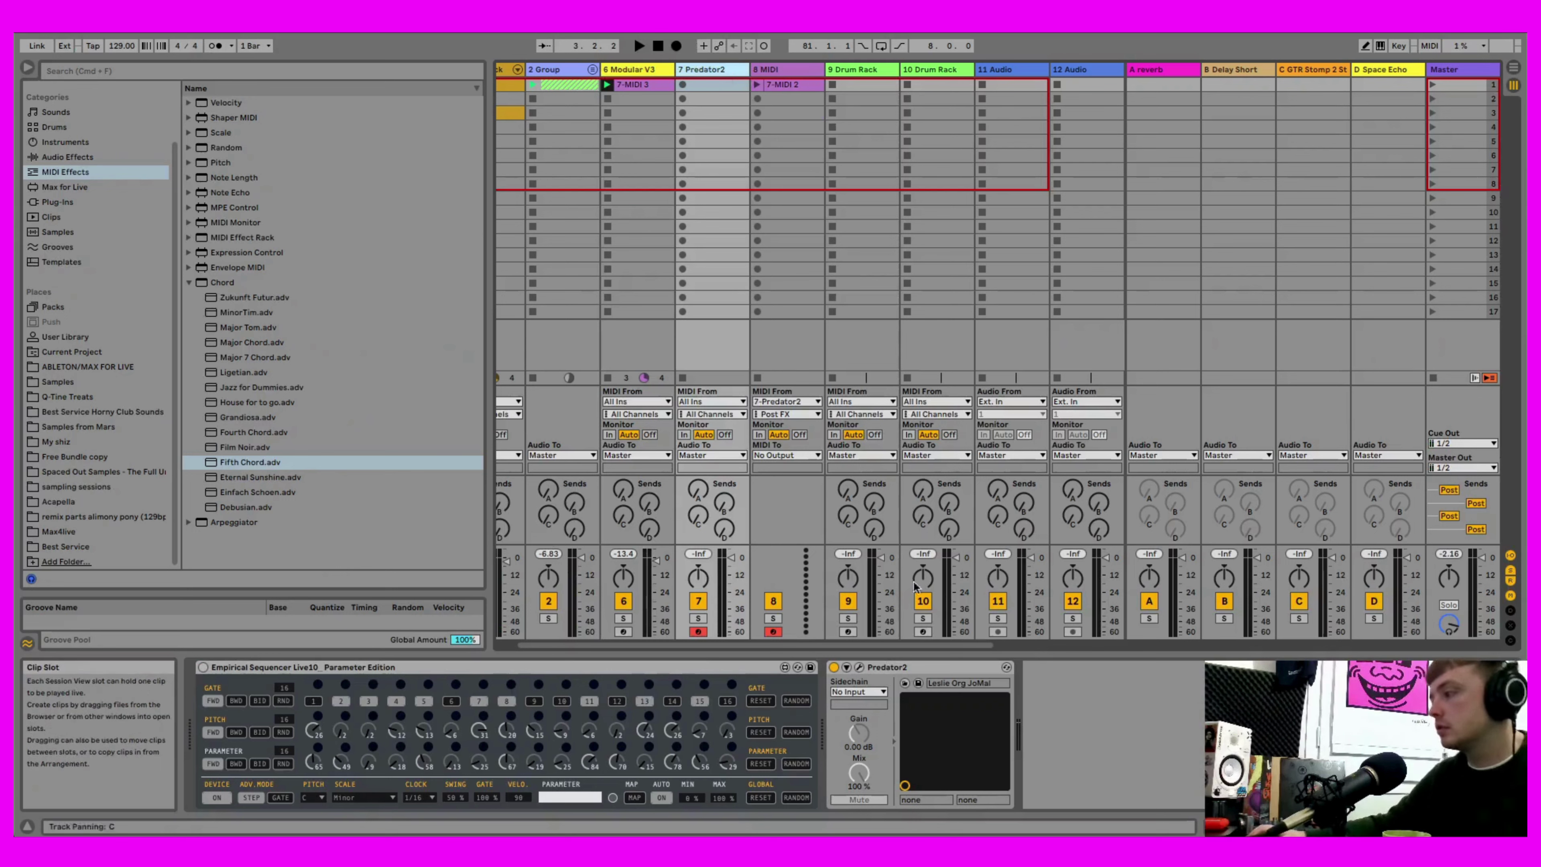
right_click(285, 667)
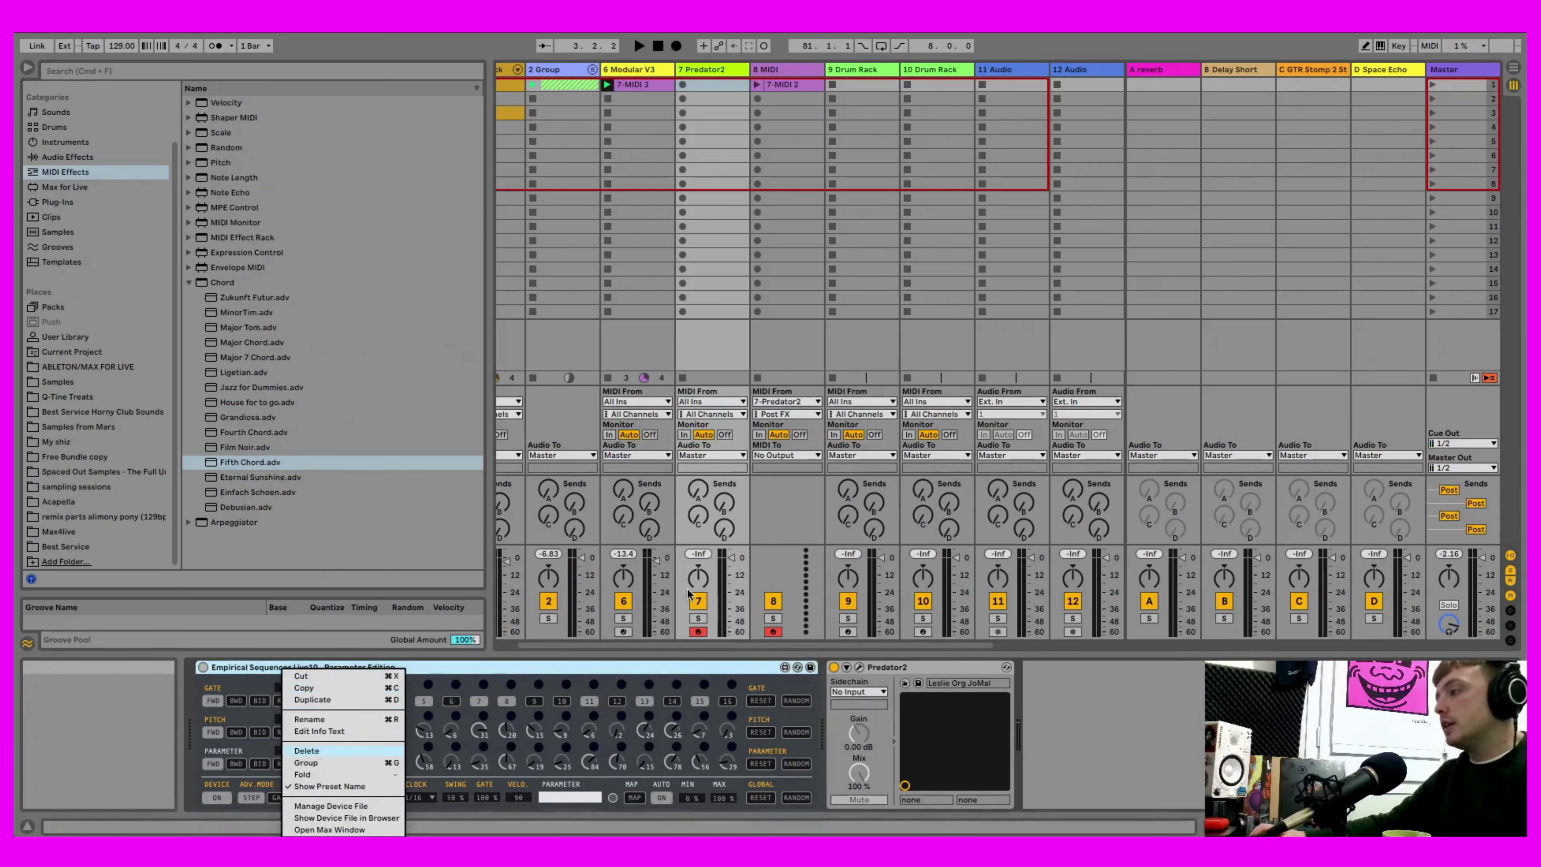
key(Return)
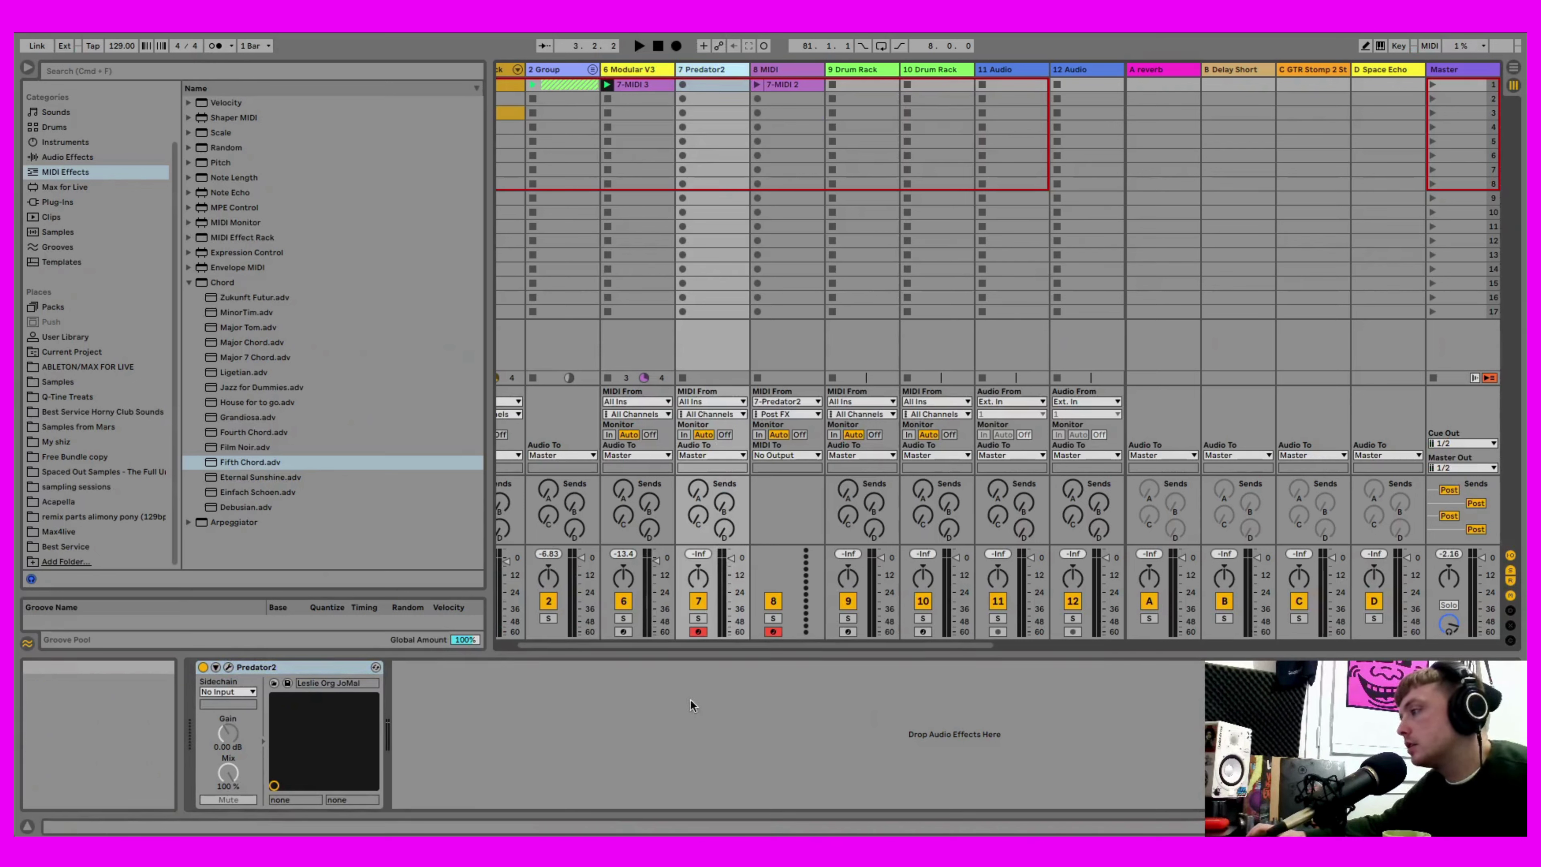
- Audition bass and arp presets, including bass- Classic 27 and arp- romance 77, from Predator2's 103 Classic synth 02 bank
click(229, 667)
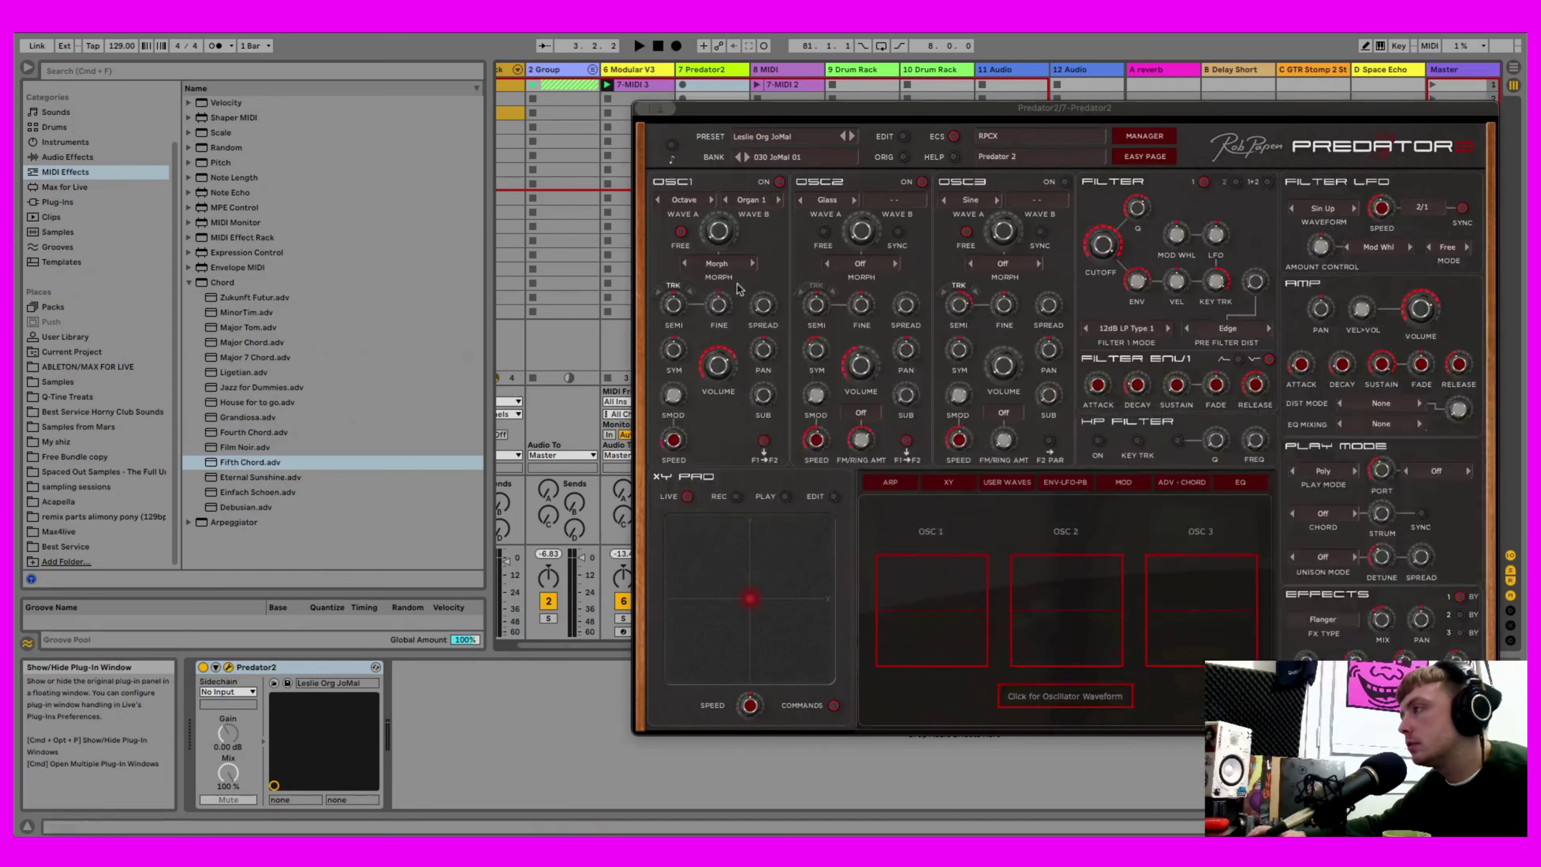
click(1145, 135)
scroll(1377, 583, down, 3)
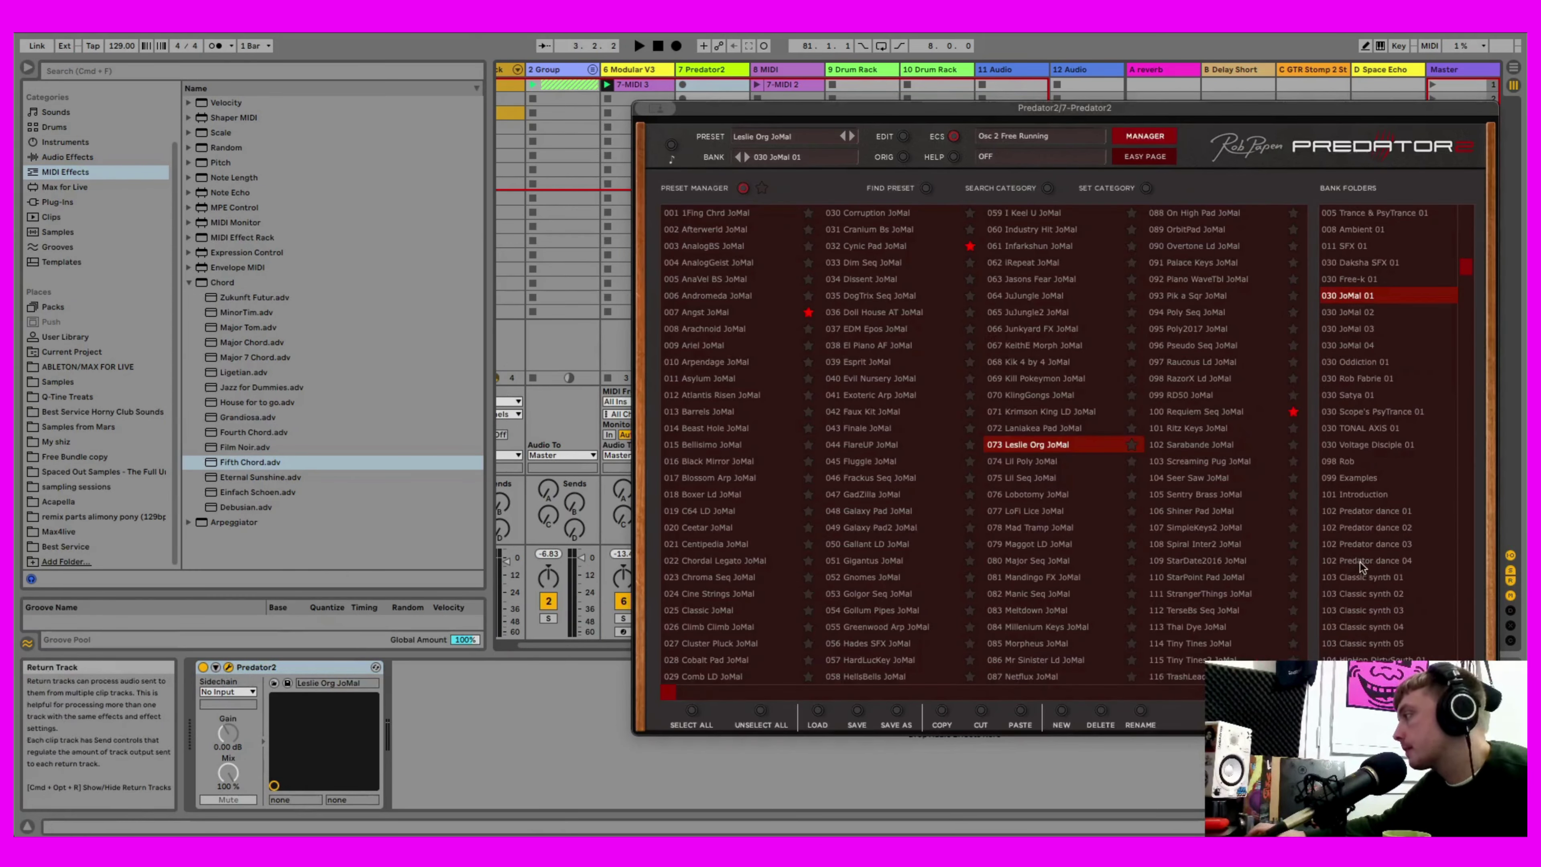
click(1380, 593)
click(713, 428)
click(715, 363)
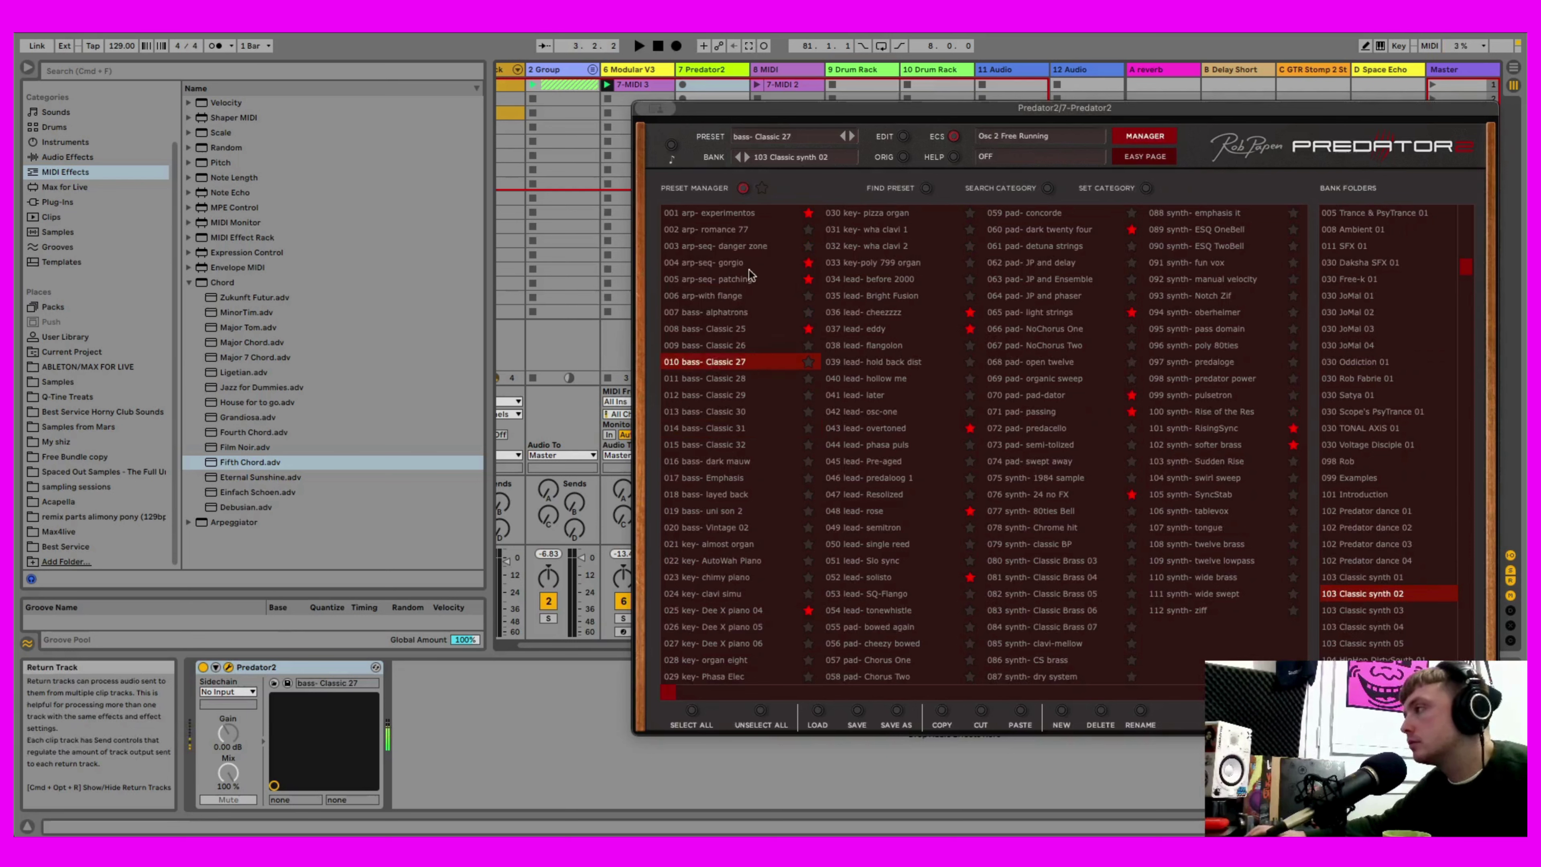
click(735, 222)
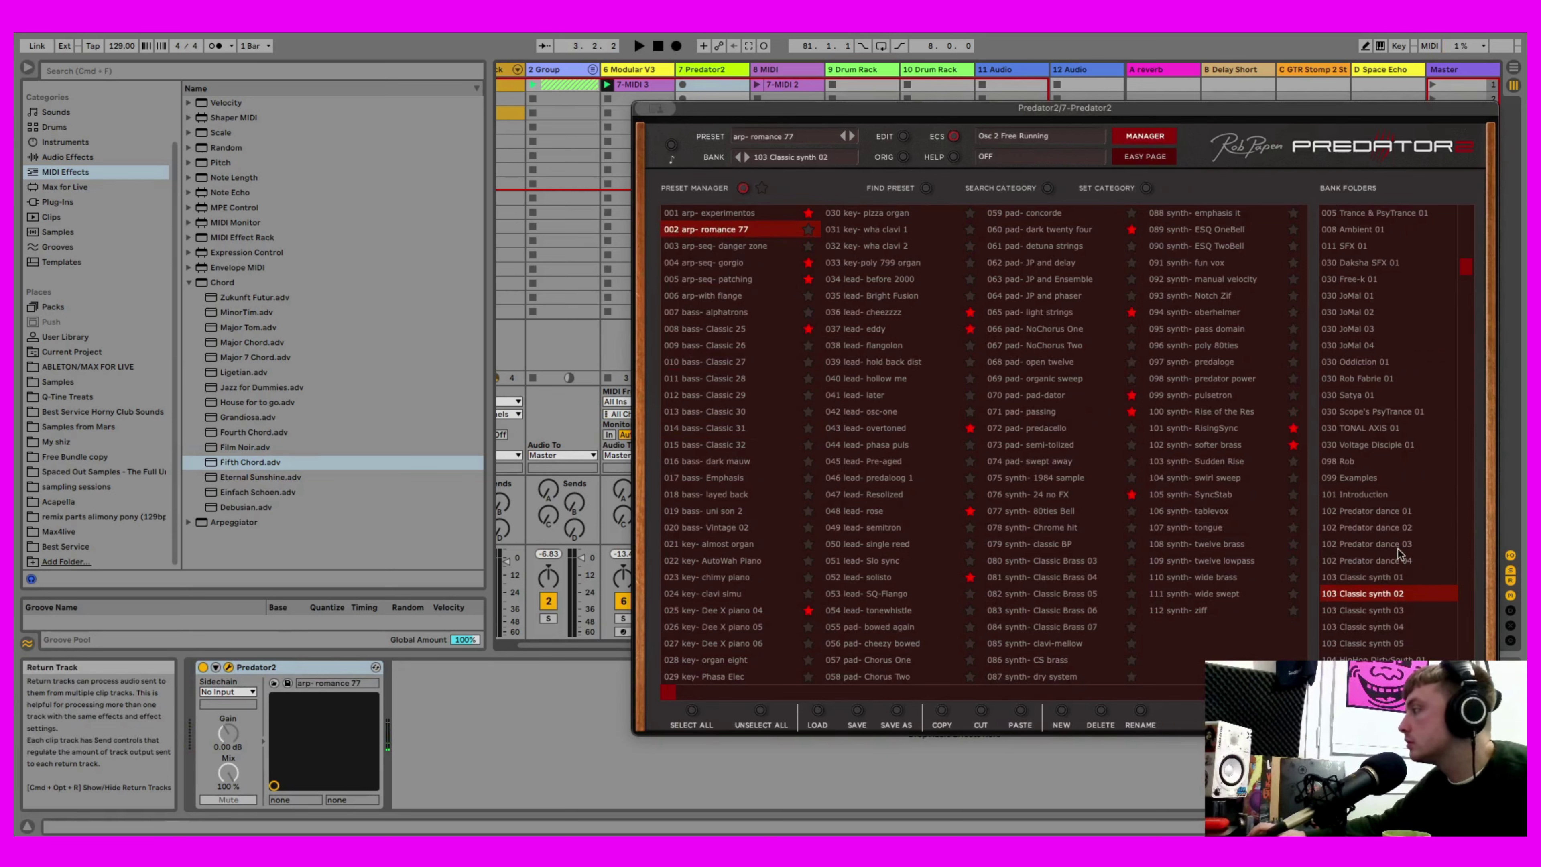
- Load the bass- Classic 01 preset from Predator2's 103 Classic synth 01 bank and lower its filter envelope amount
click(1379, 576)
click(770, 296)
click(761, 444)
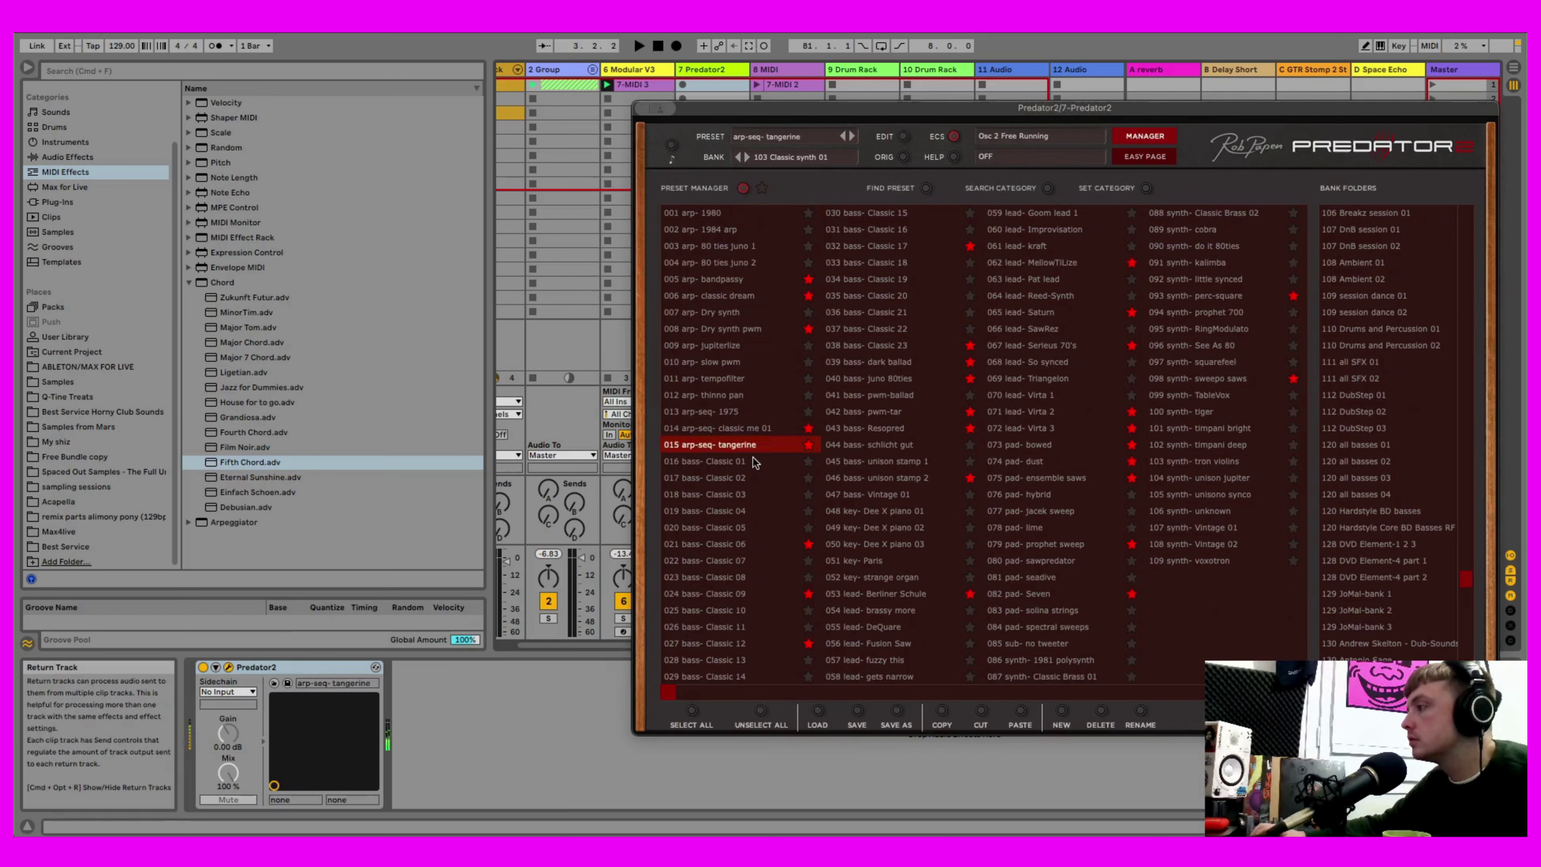
click(765, 461)
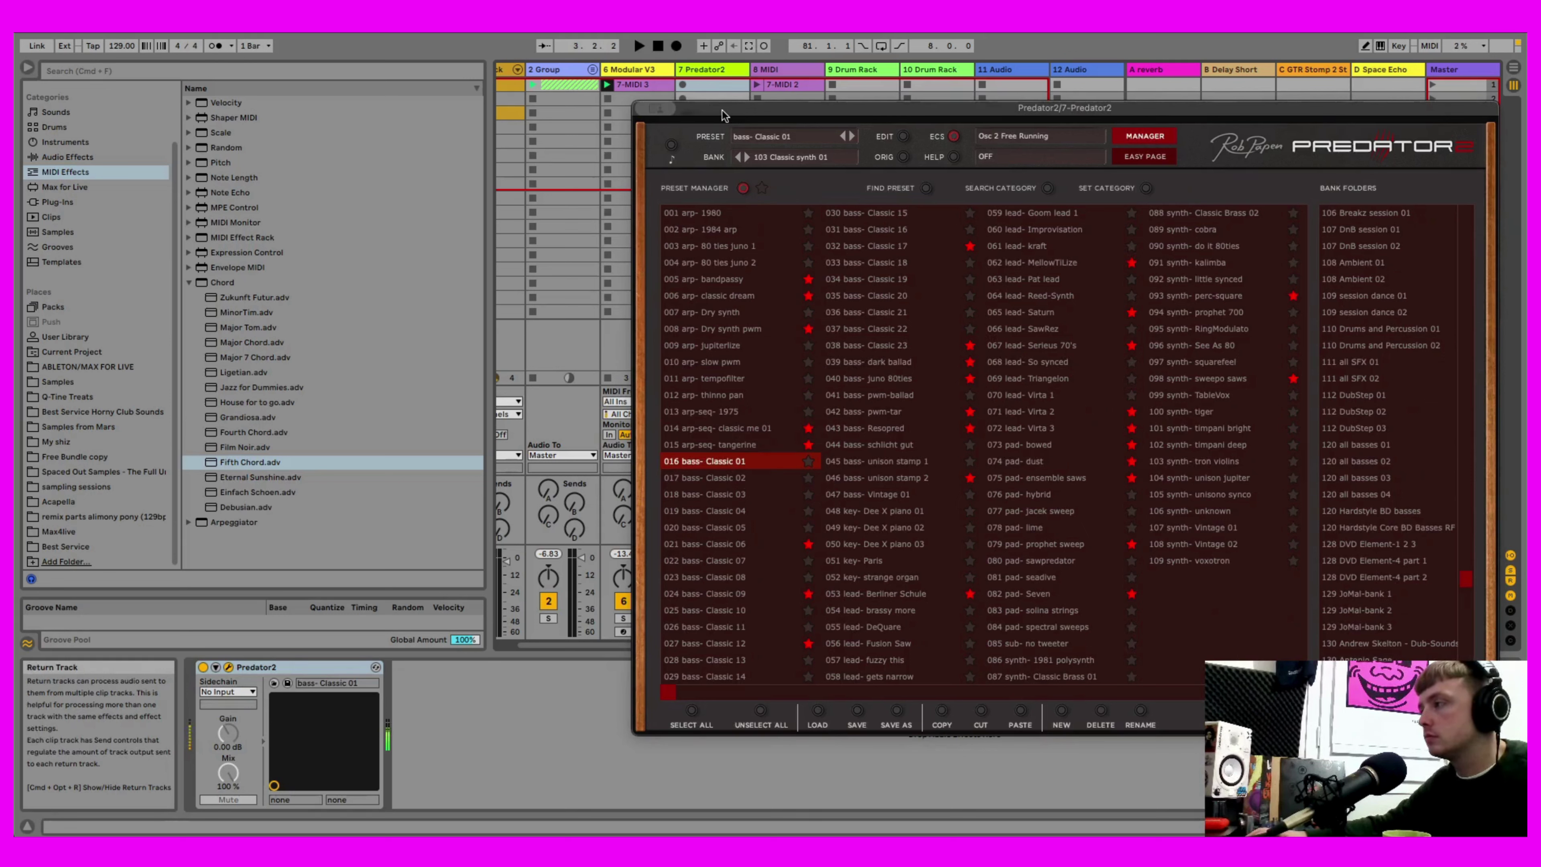
click(1133, 139)
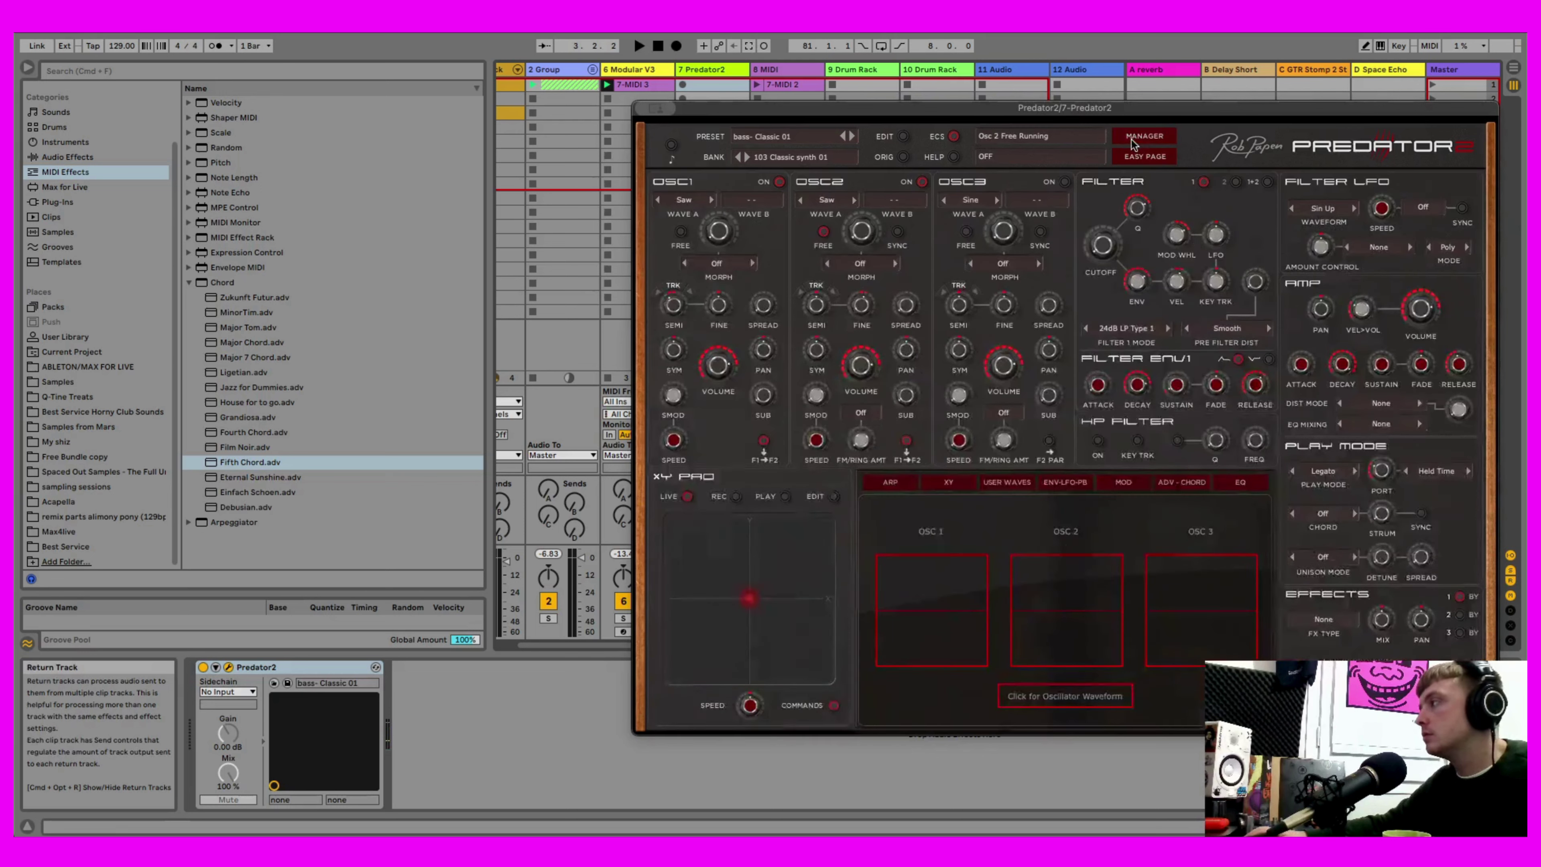
drag(1137, 279, 1147, 331)
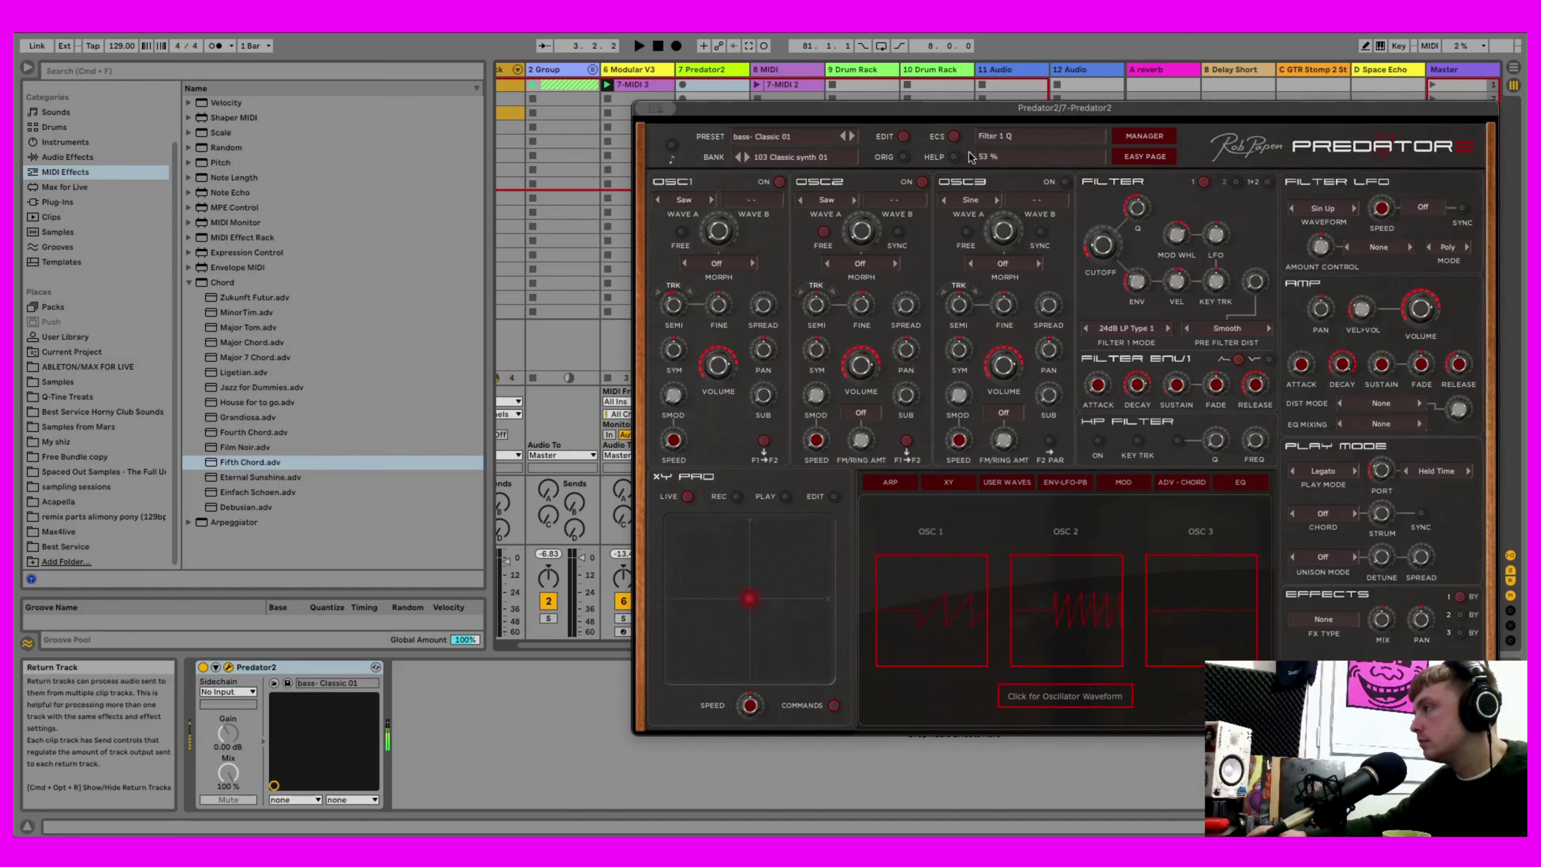
- With the Modular V3 clip's notes on view, set the Predator2 track's volume to -5.3 dB and play the set
click(637, 85)
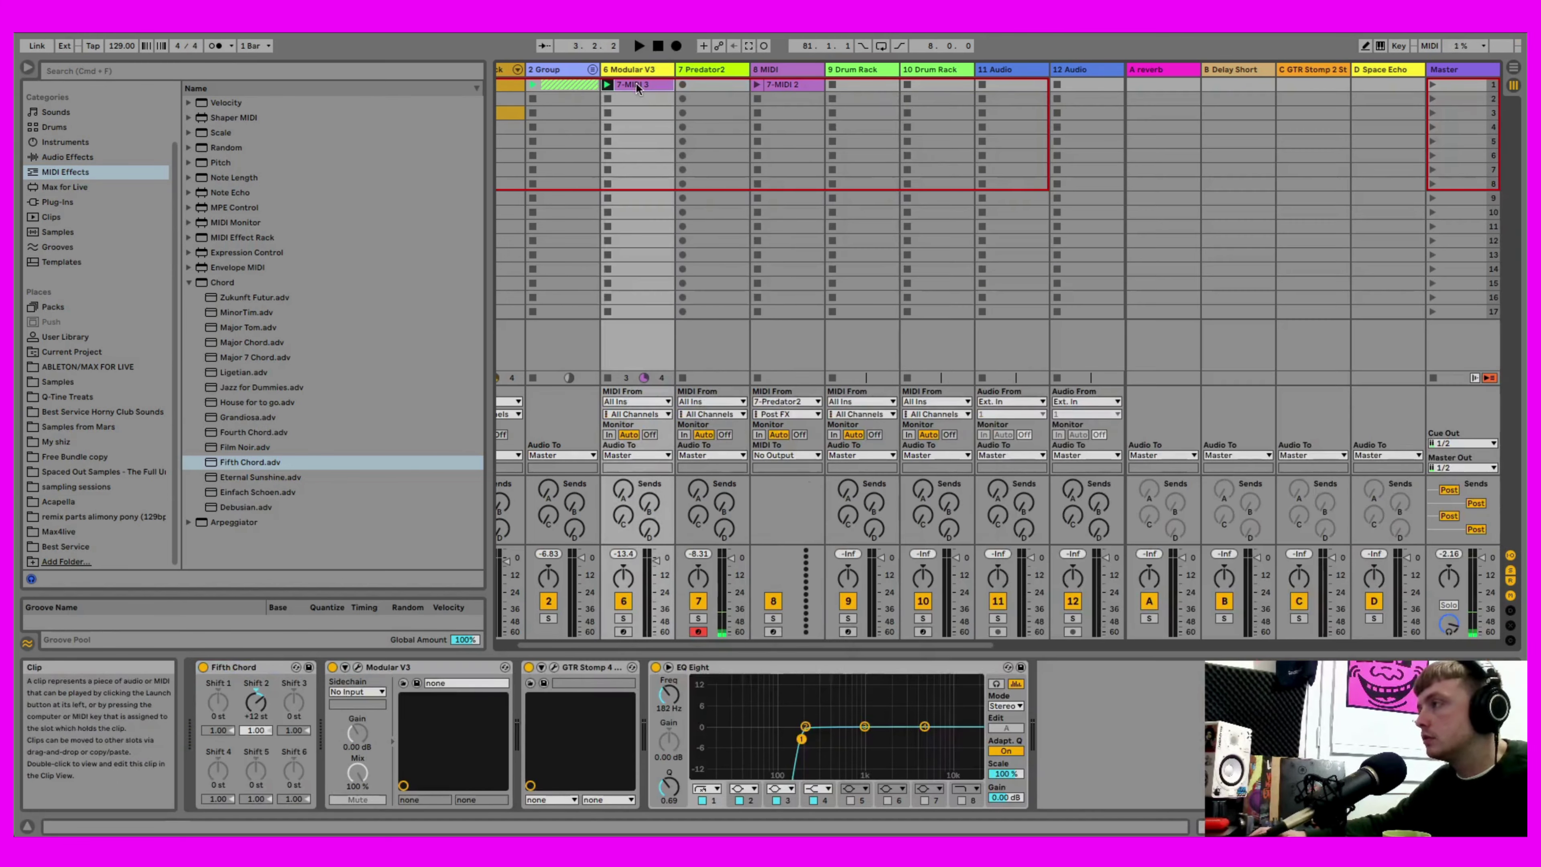
double_click(637, 85)
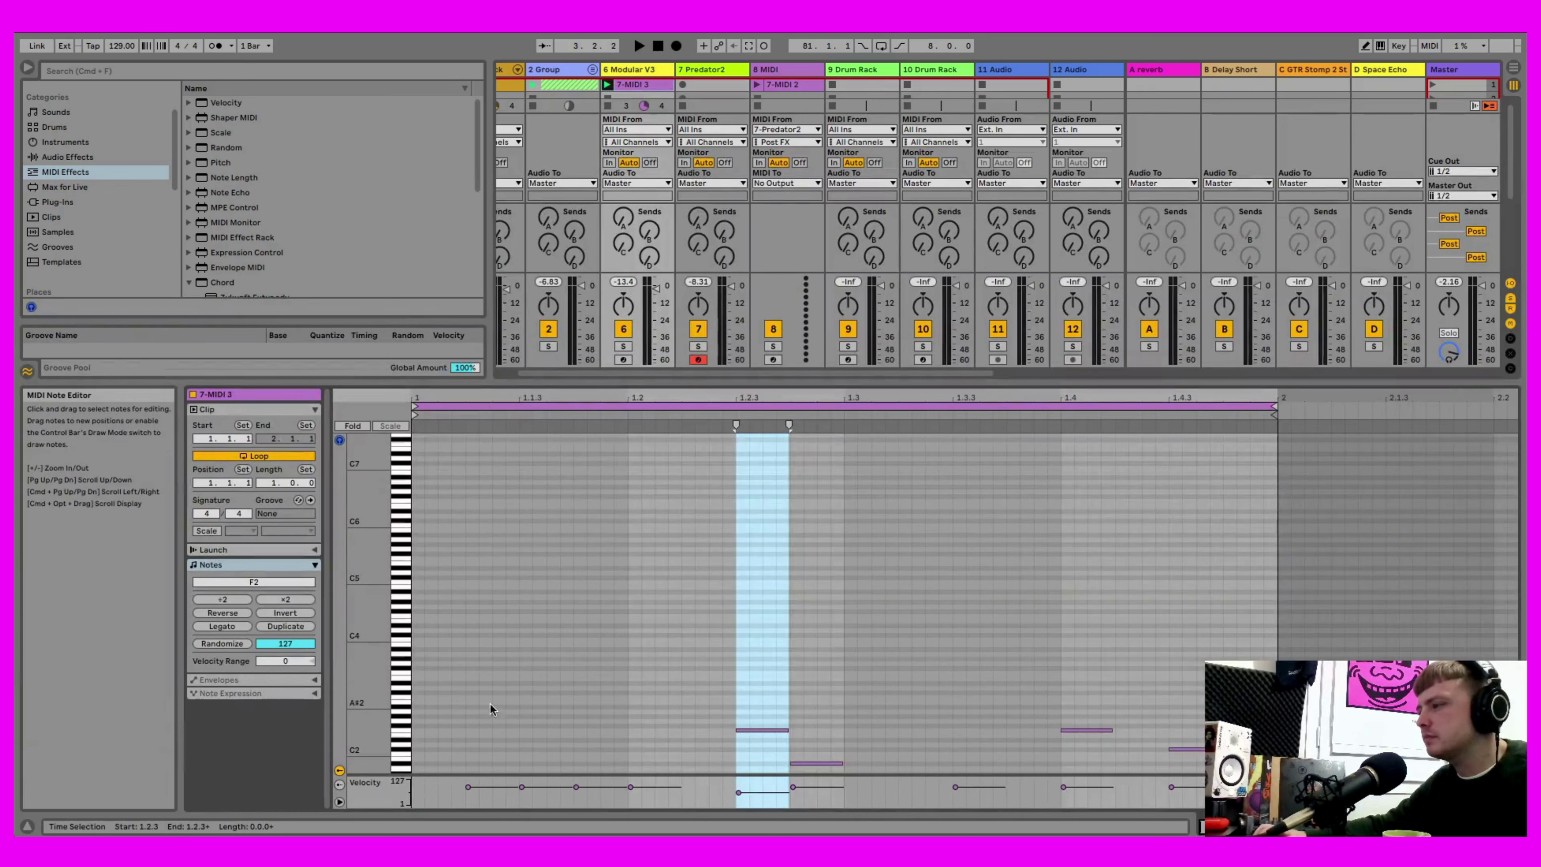
scroll(510, 710, down, 5)
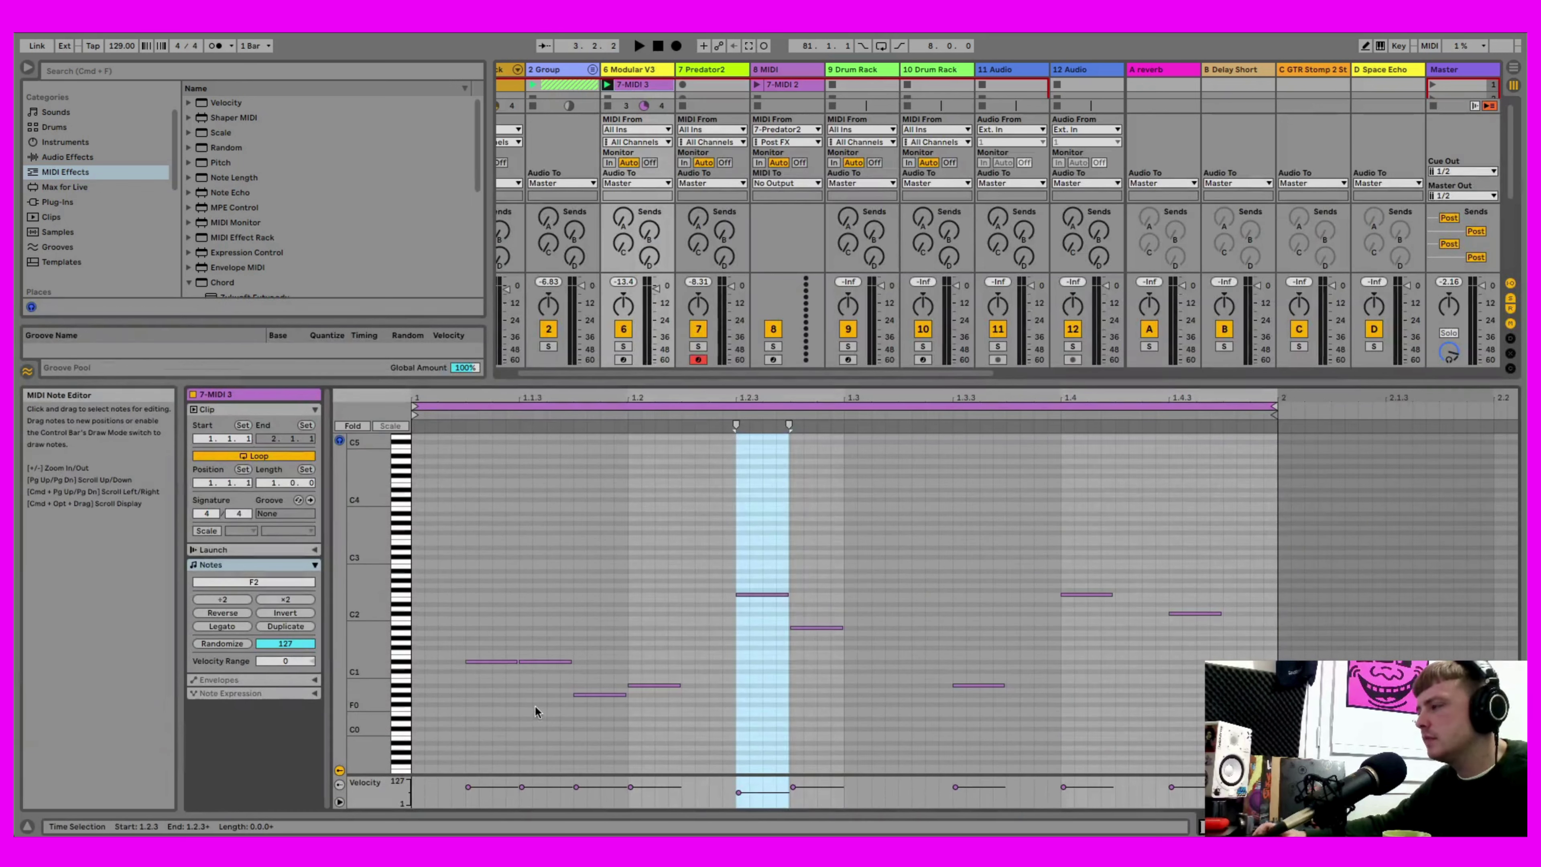
click(736, 352)
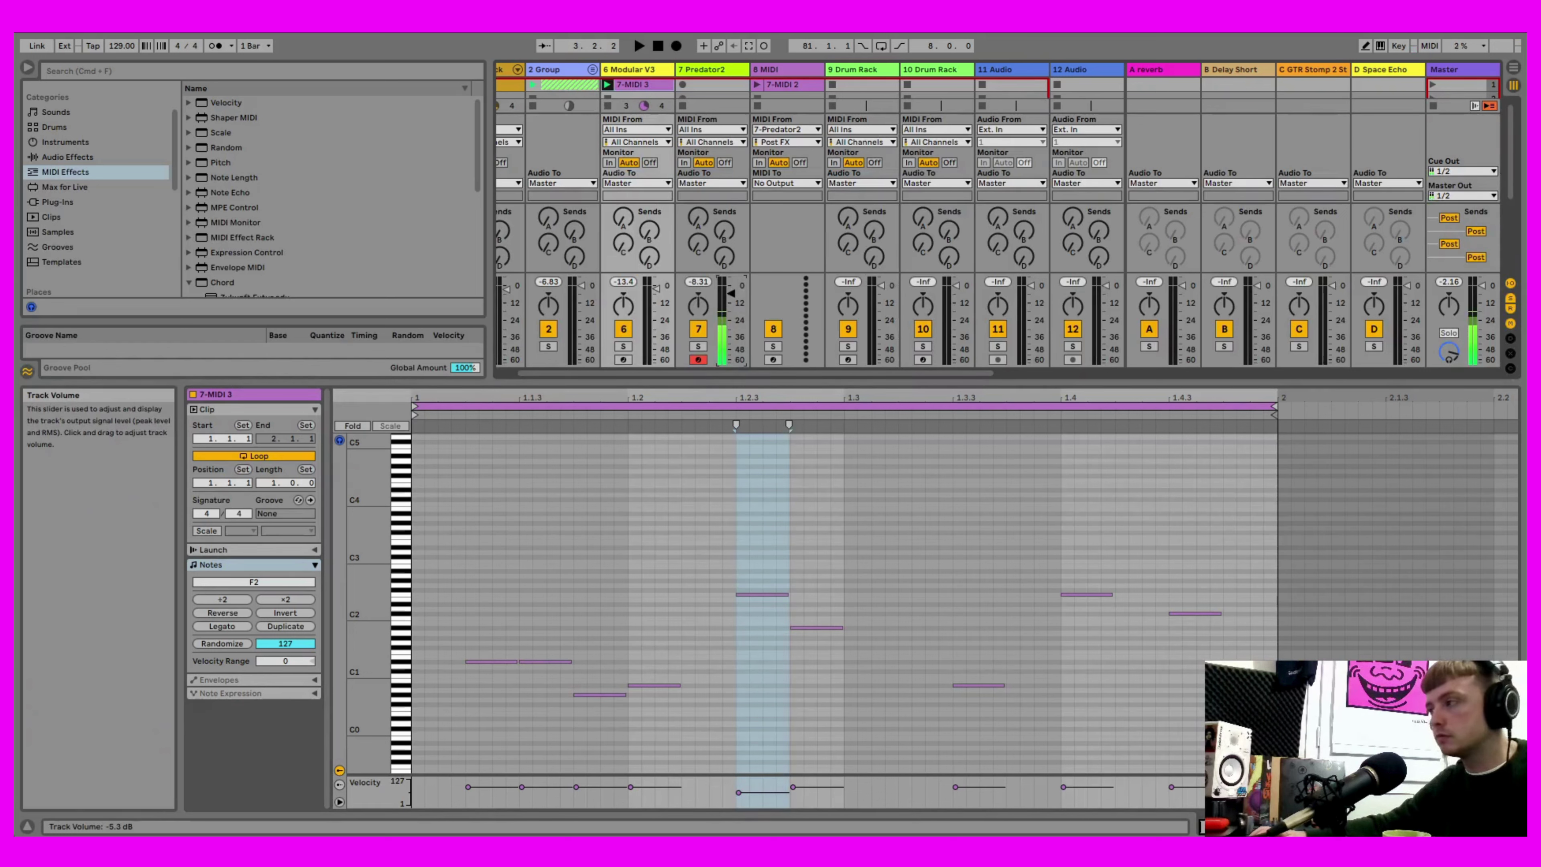
key(space)
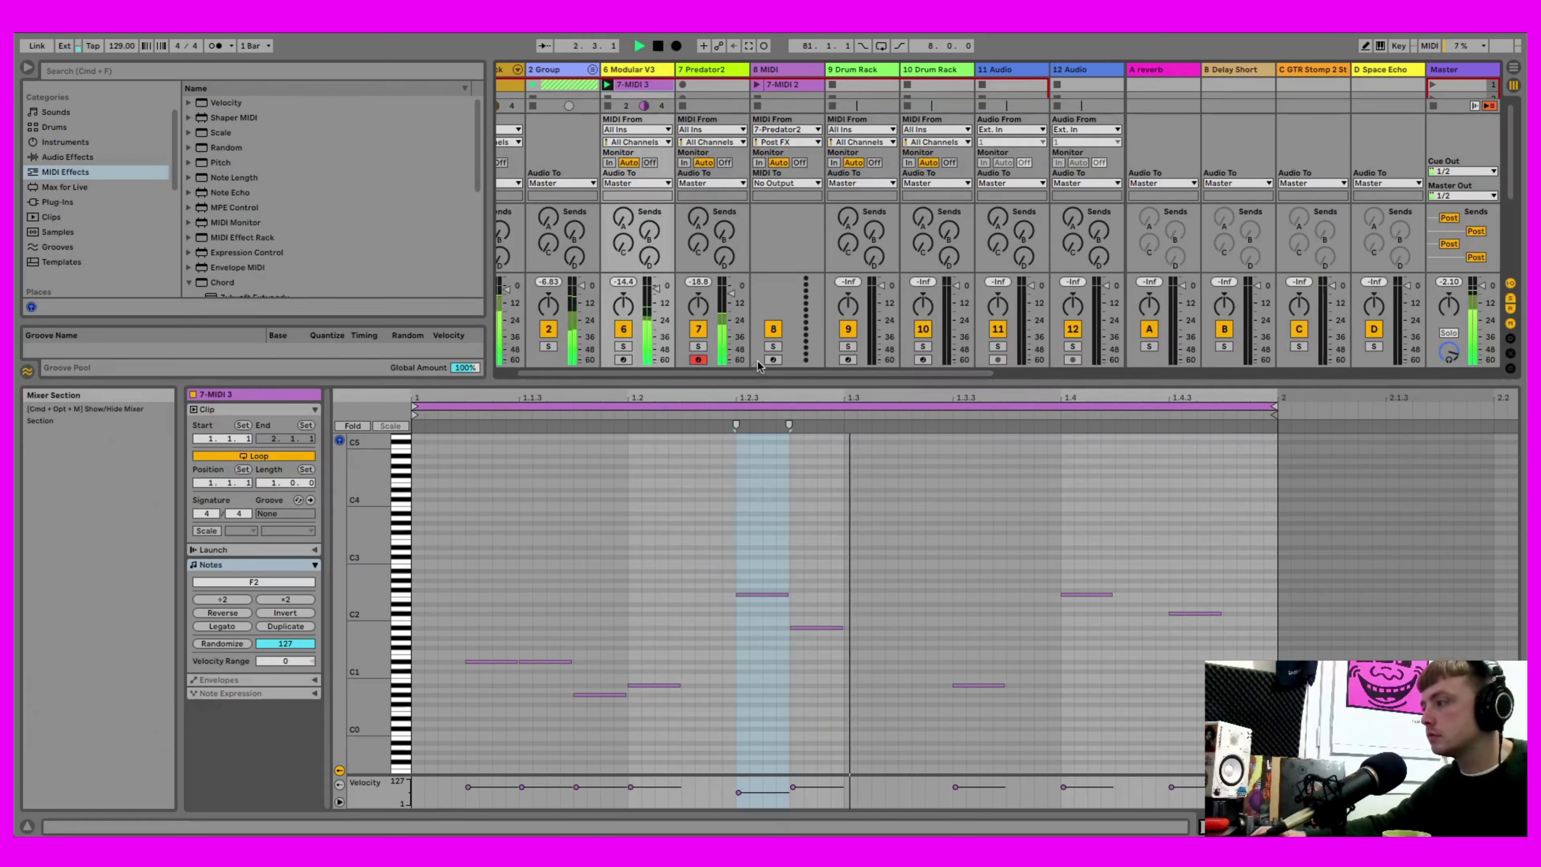
- Copy the 7-MIDI 3 clip from the Modular V3 track into the first clip slot of the Predator2 track
right_click(631, 83)
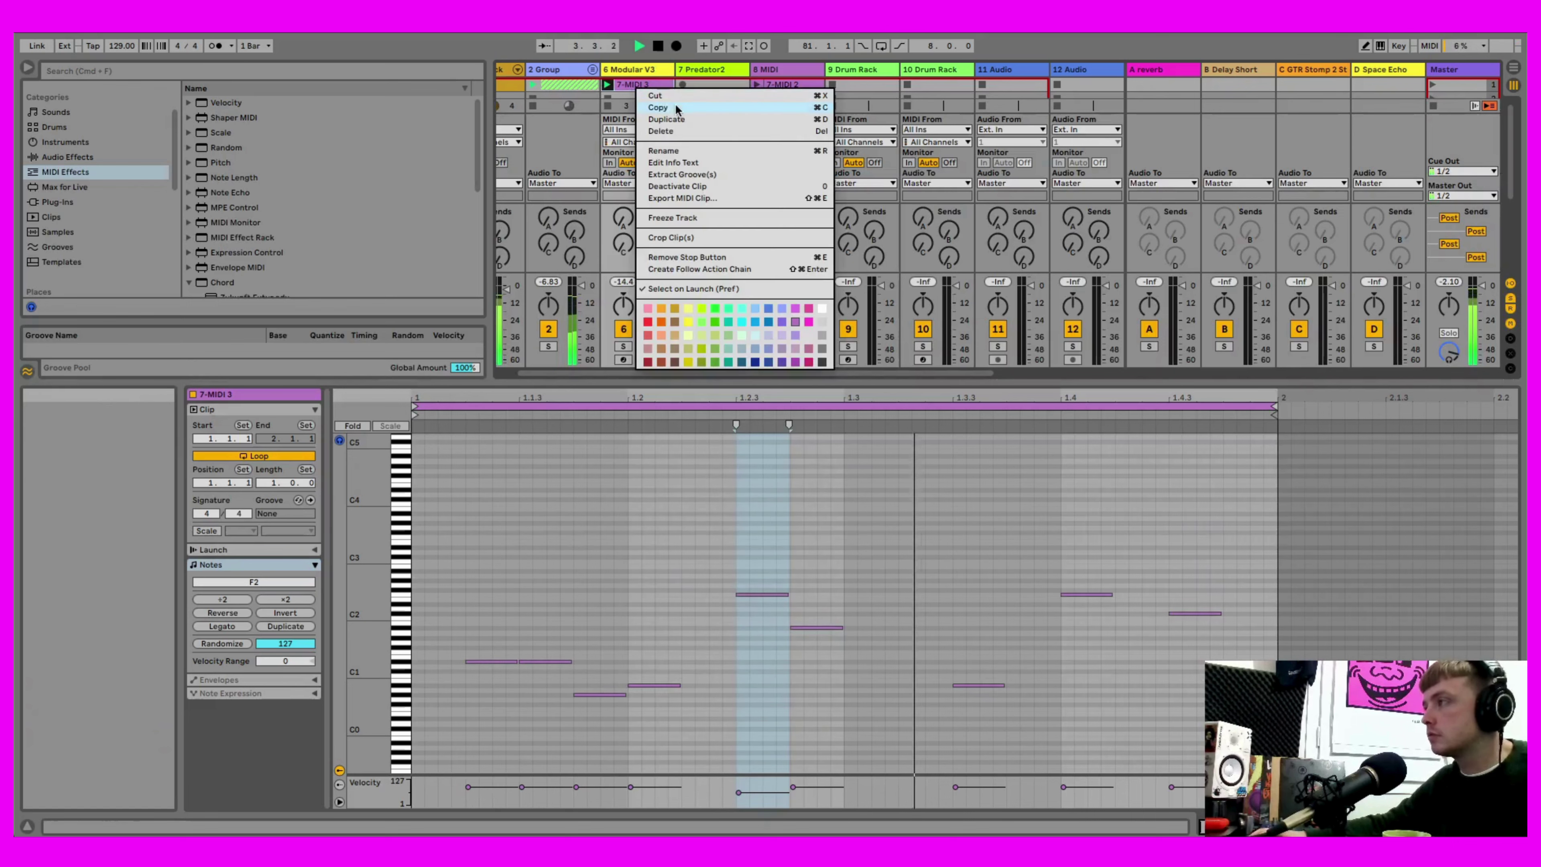
click(668, 104)
right_click(700, 85)
click(710, 112)
click(692, 87)
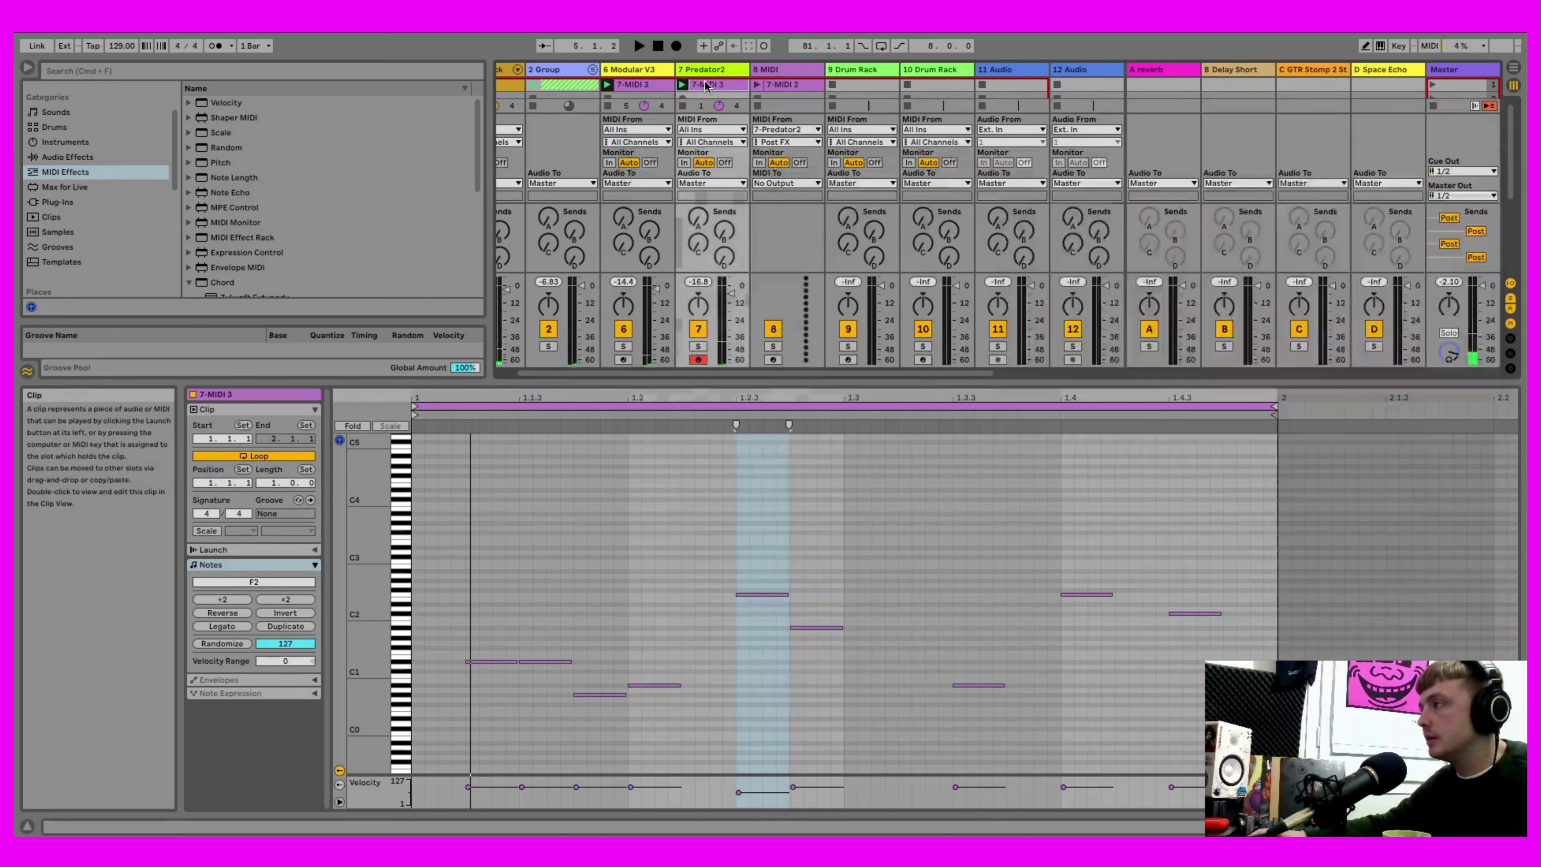
- Transpose all notes of the Predator2 clip up one octave, to the range G#1 to F3, and launch the clip
key(super+alt+p)
click(562, 662)
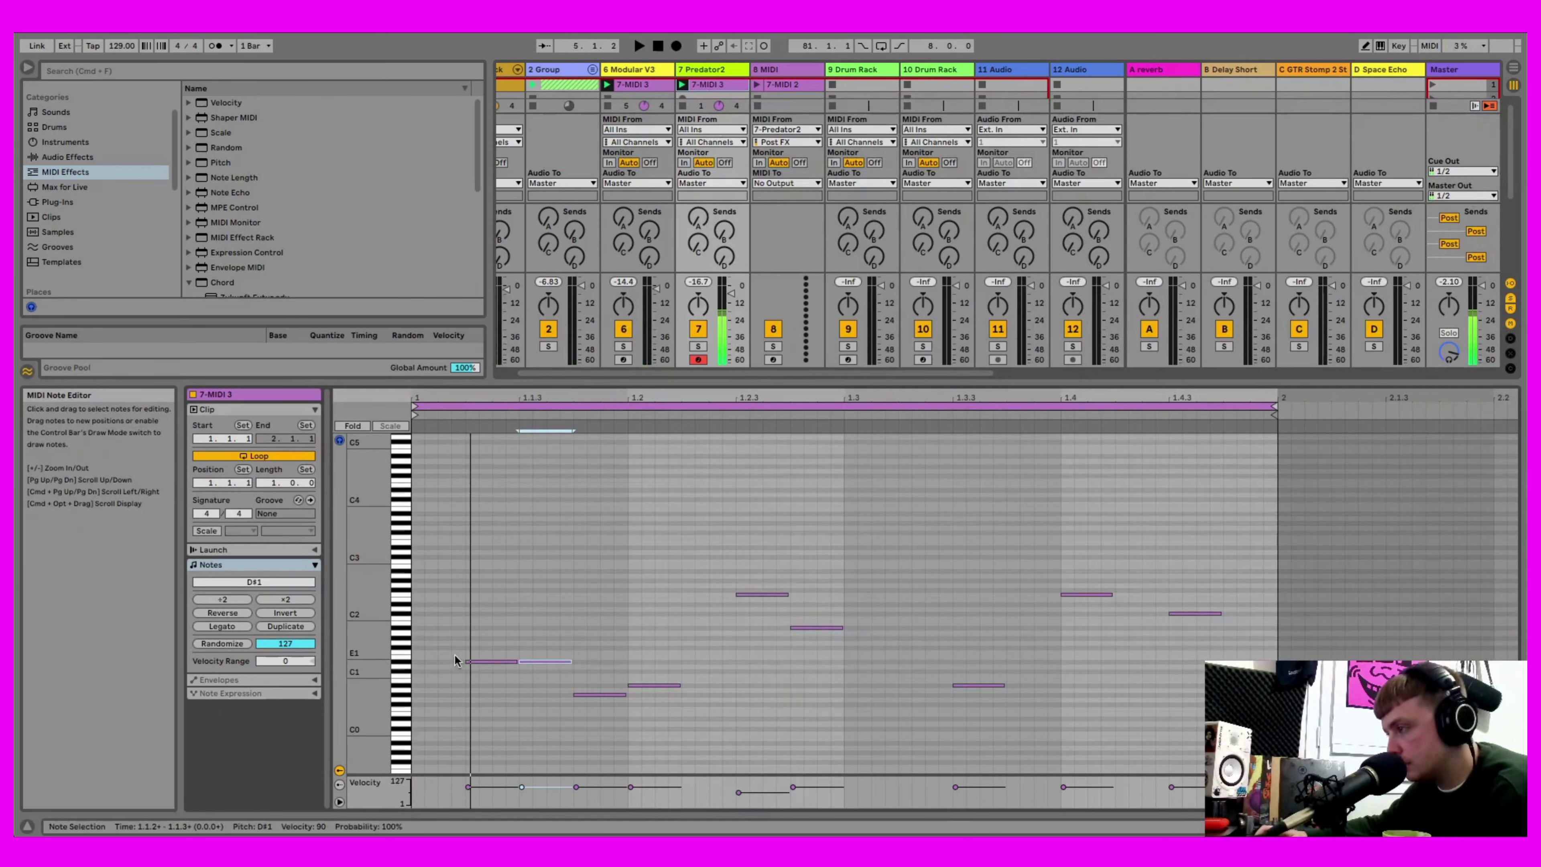
drag(1201, 545, 456, 782)
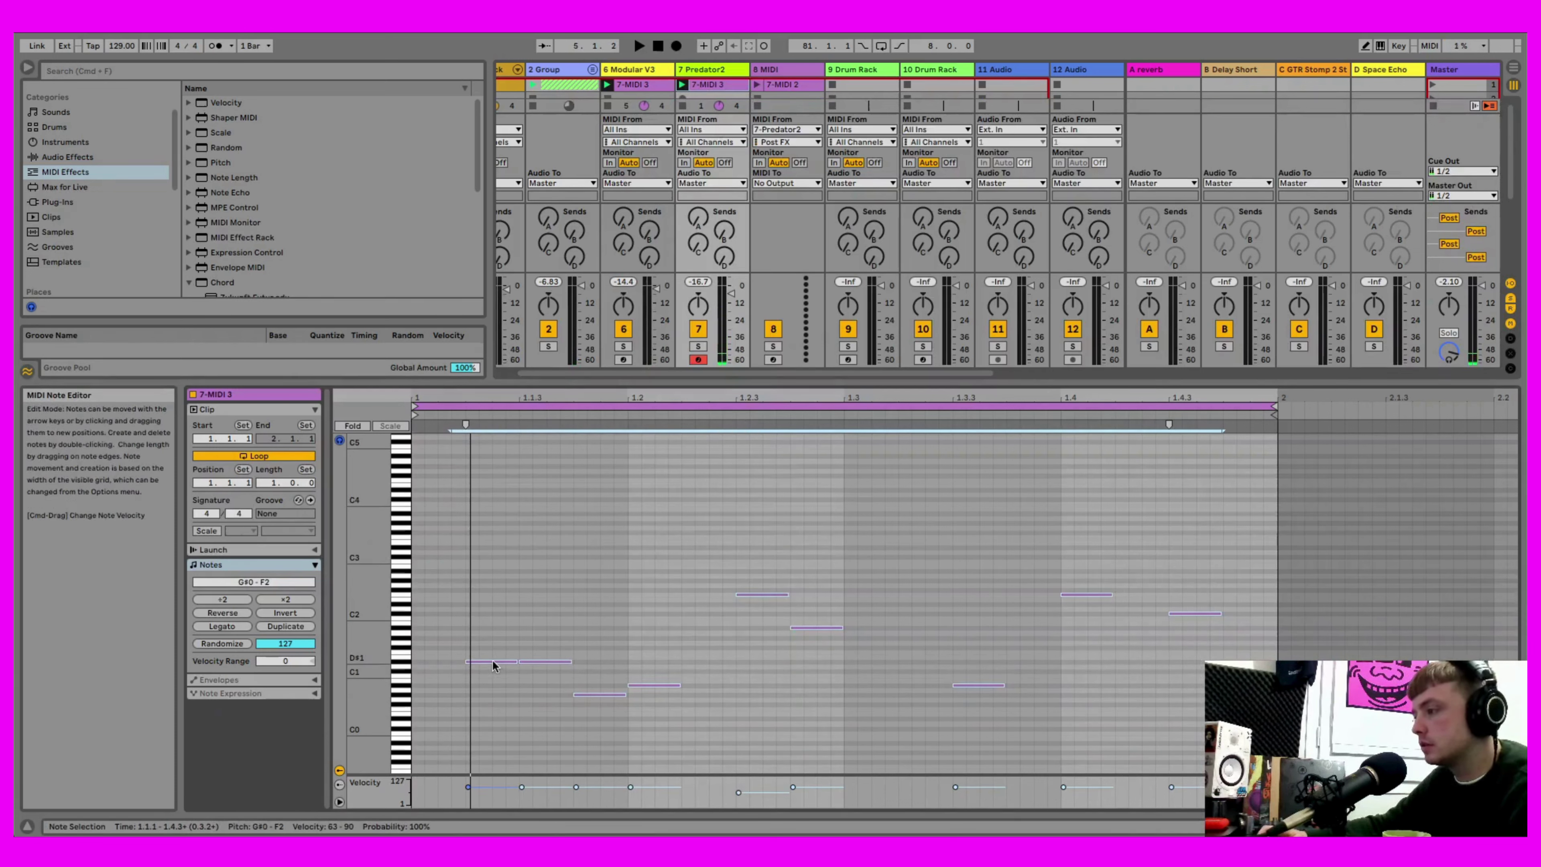
drag(494, 664, 497, 603)
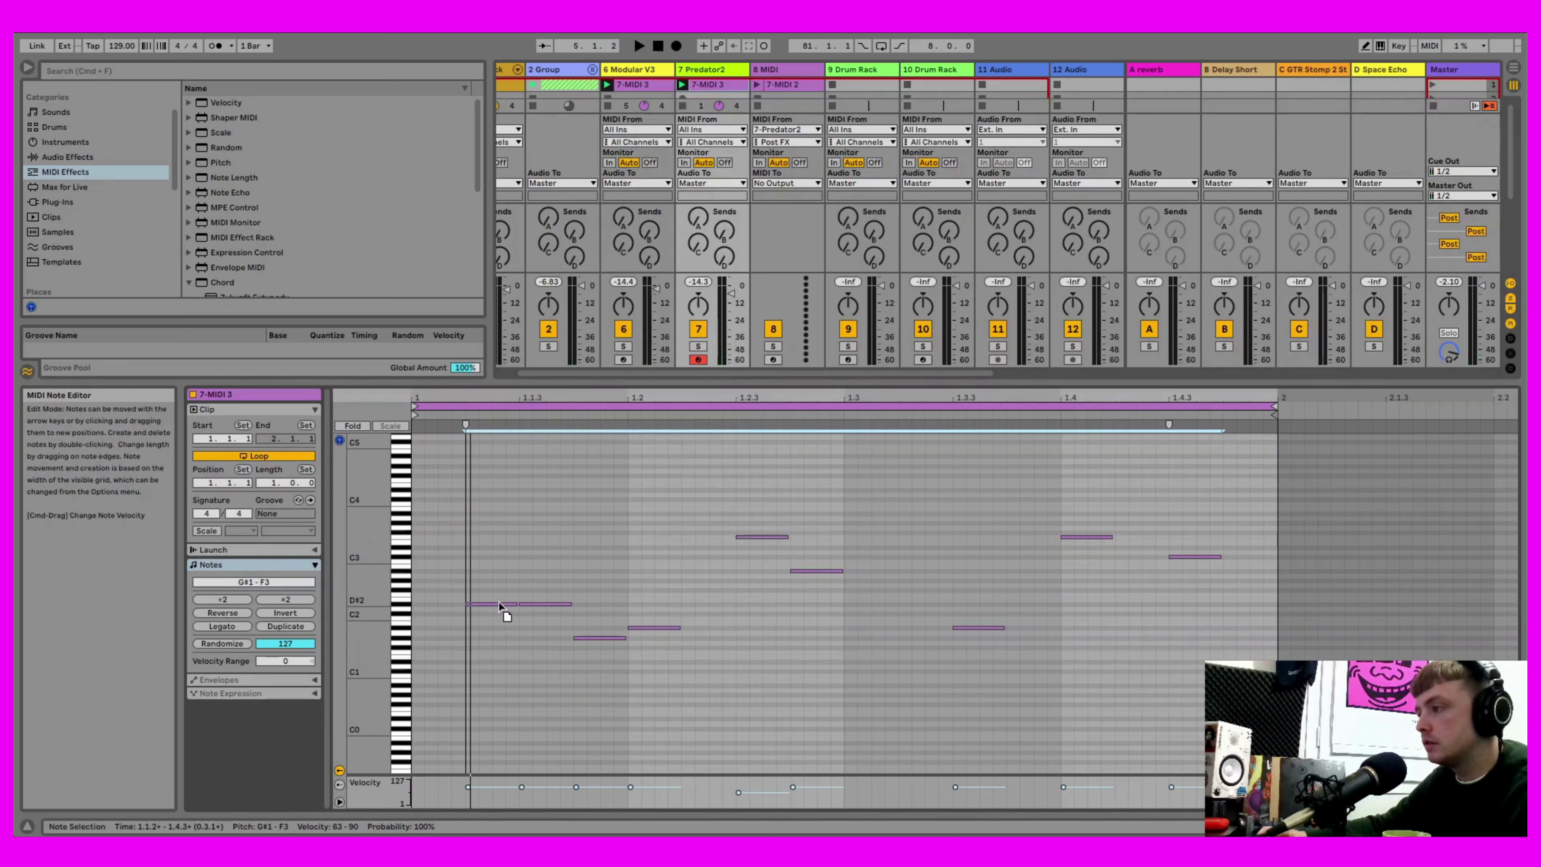
click(682, 85)
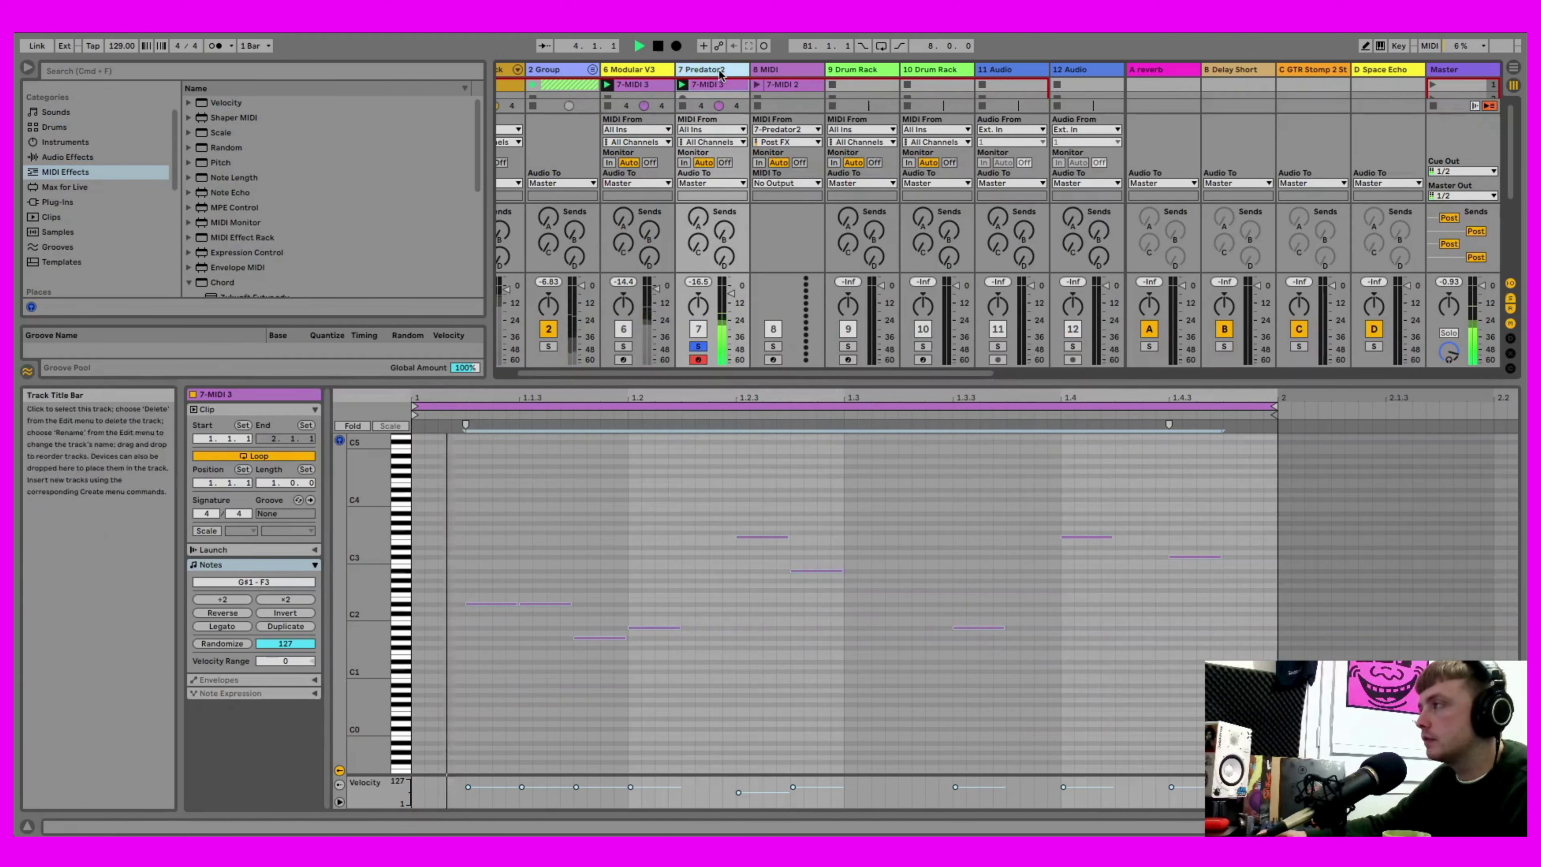
- Load the bass- Classic 02 preset in Predator2 from the current bank and return to the synth controls
click(704, 70)
key(super+alt+p)
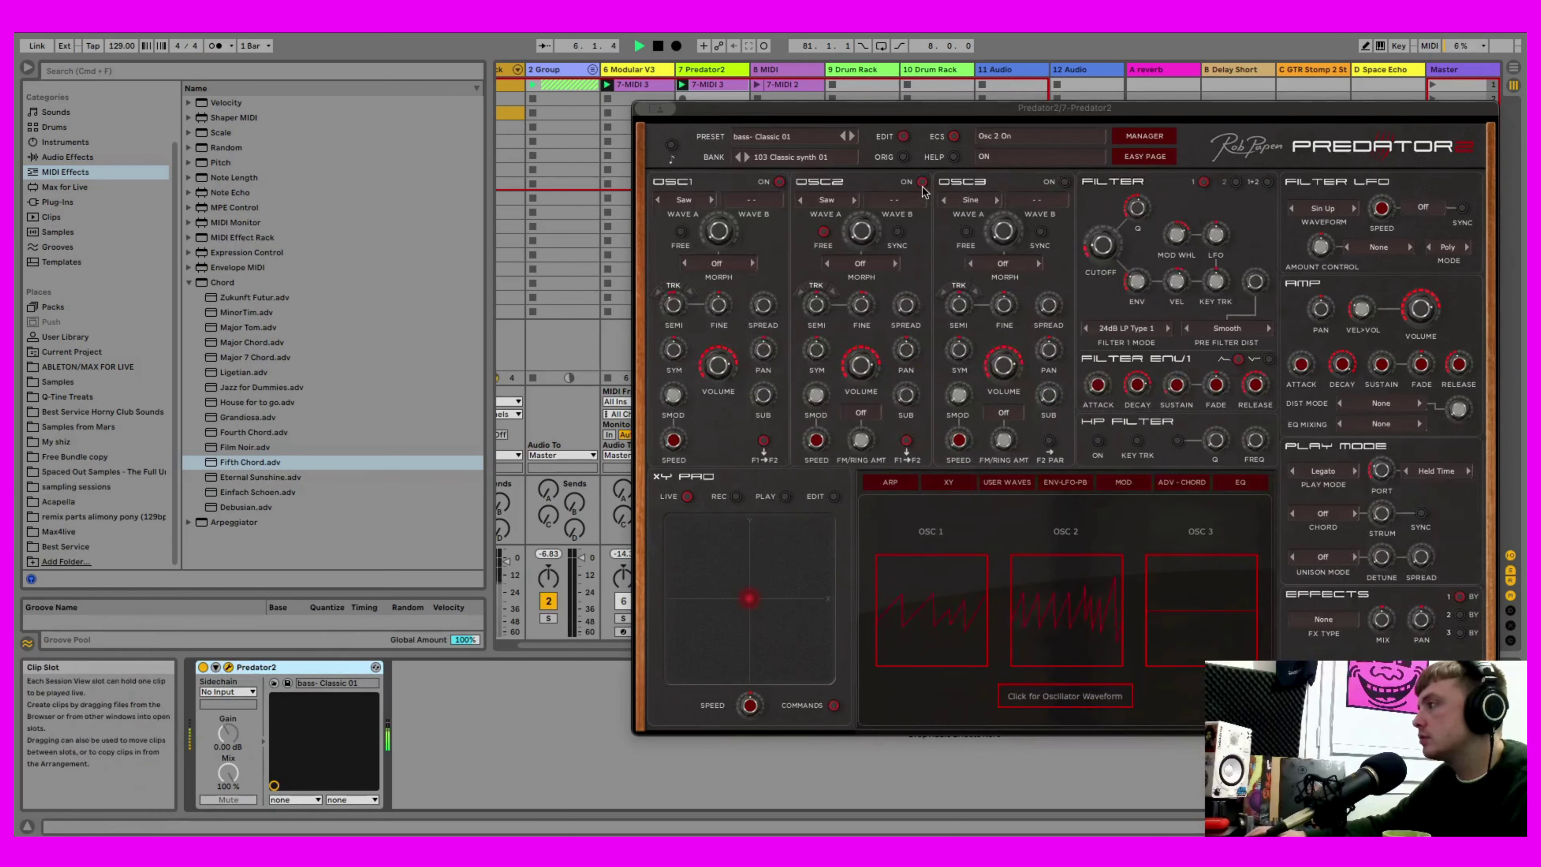
click(1145, 136)
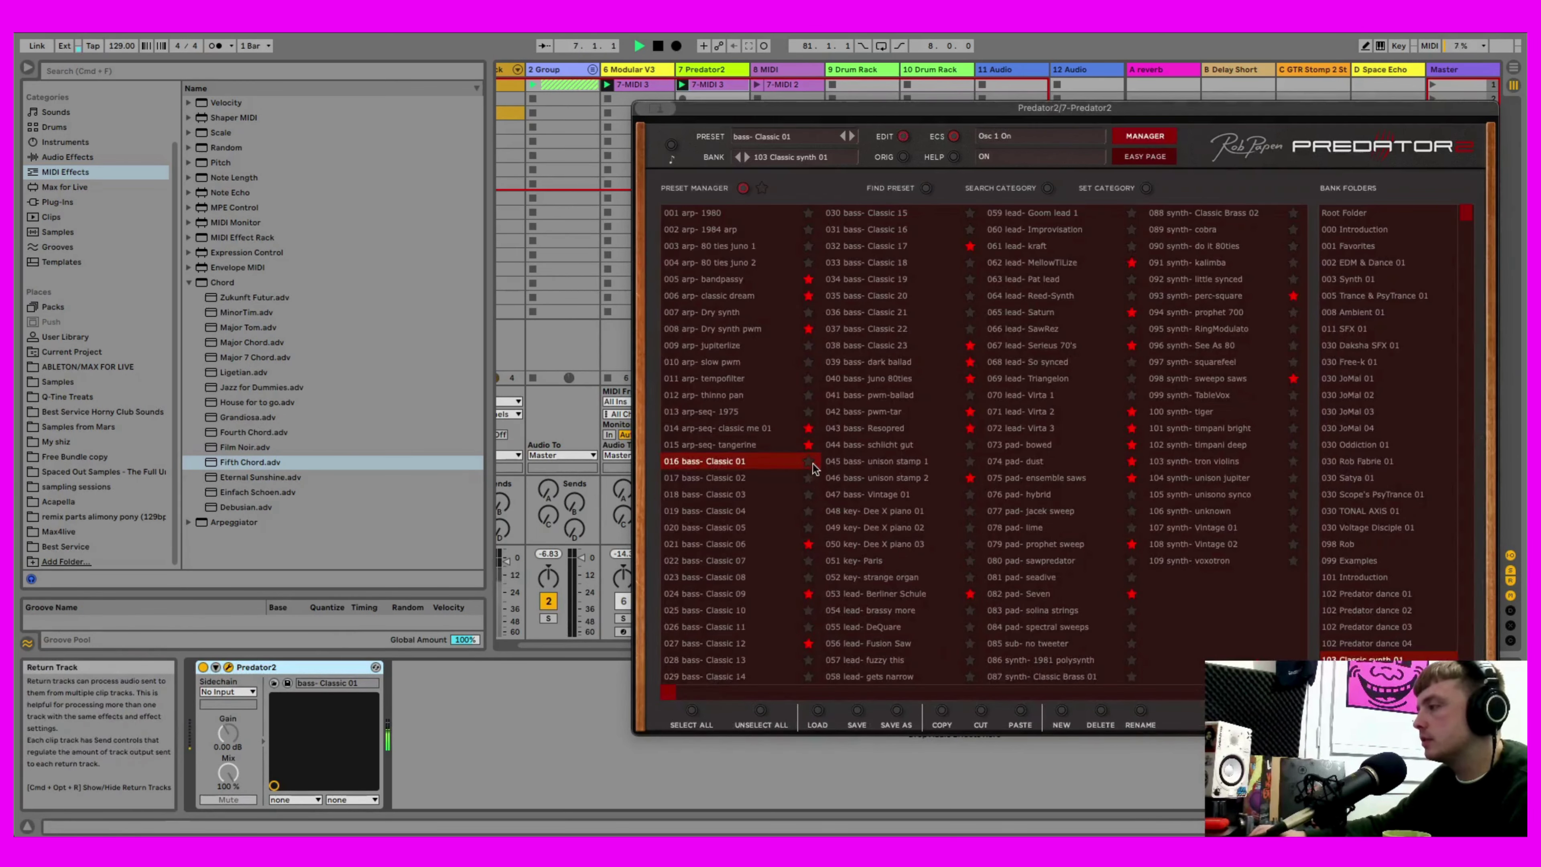
click(734, 479)
click(1150, 144)
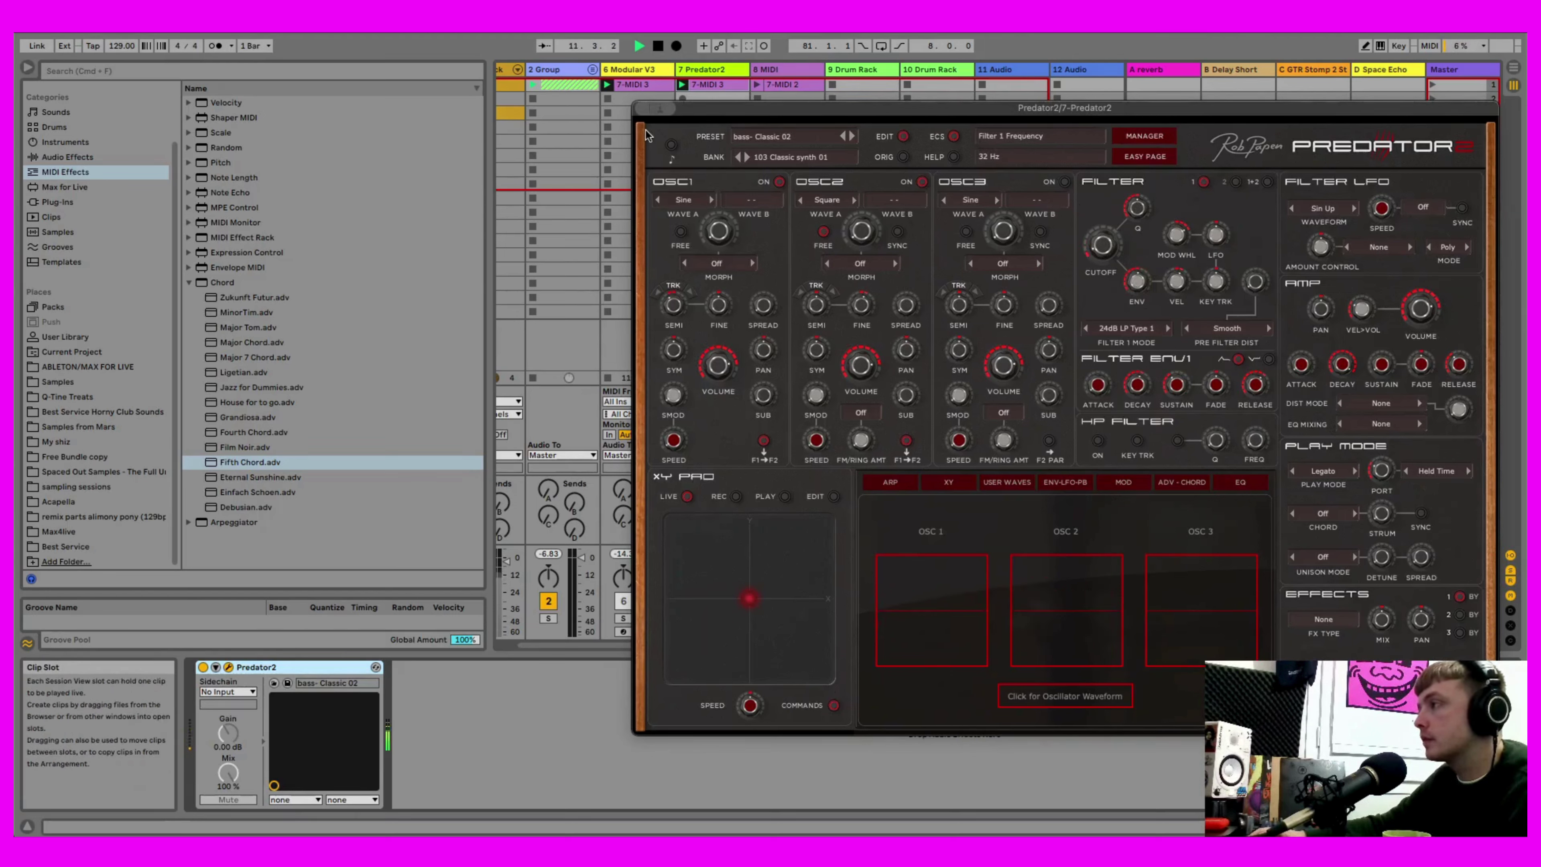
- Close the Predator2 window, keep the track's volume at -5.3 dB and take the track out of solo
click(645, 108)
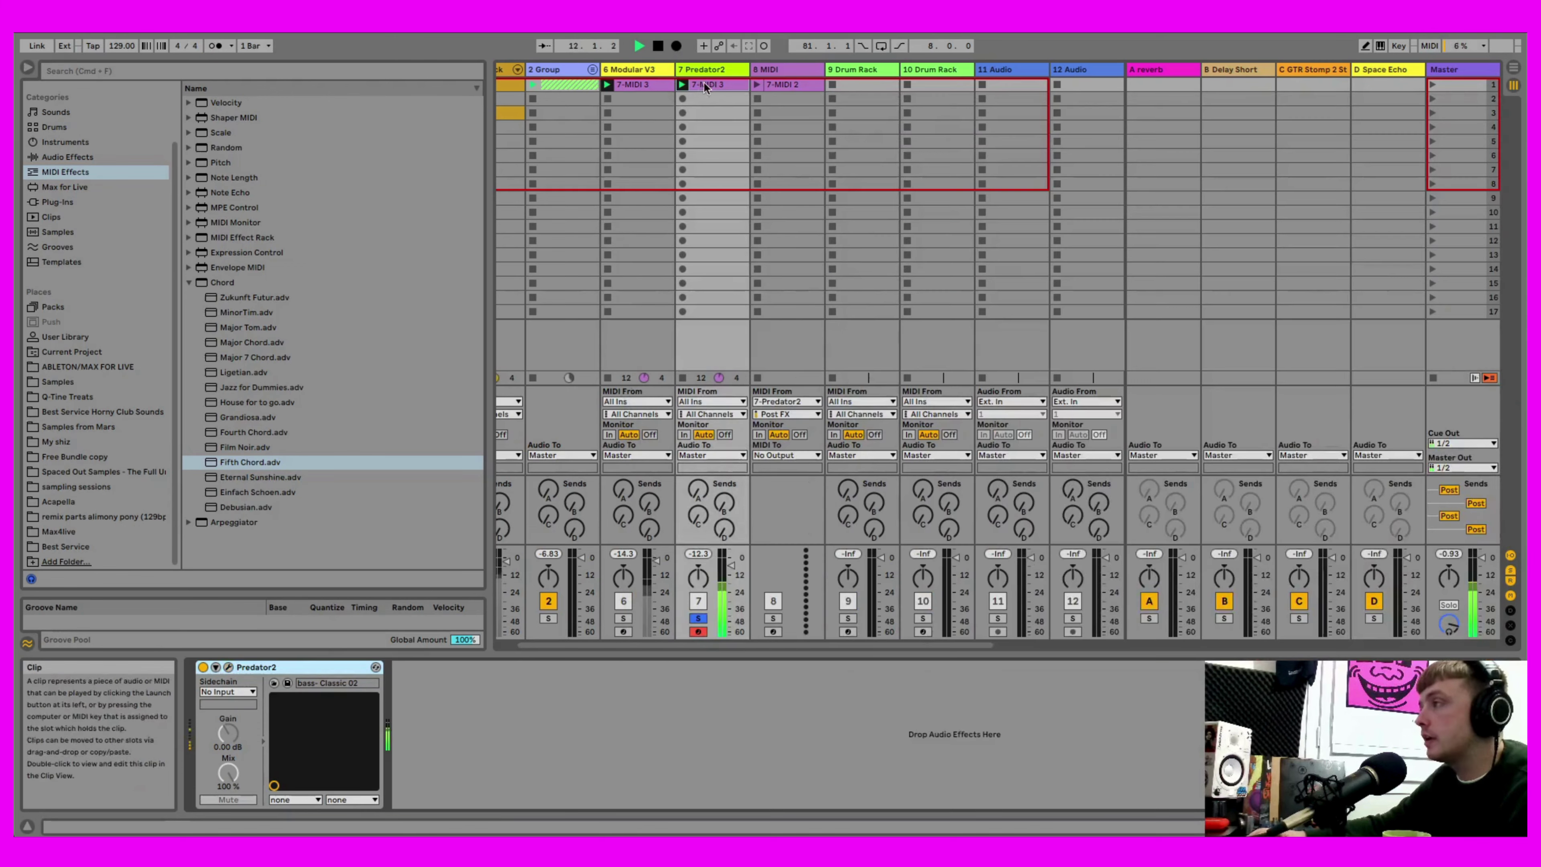
click(731, 565)
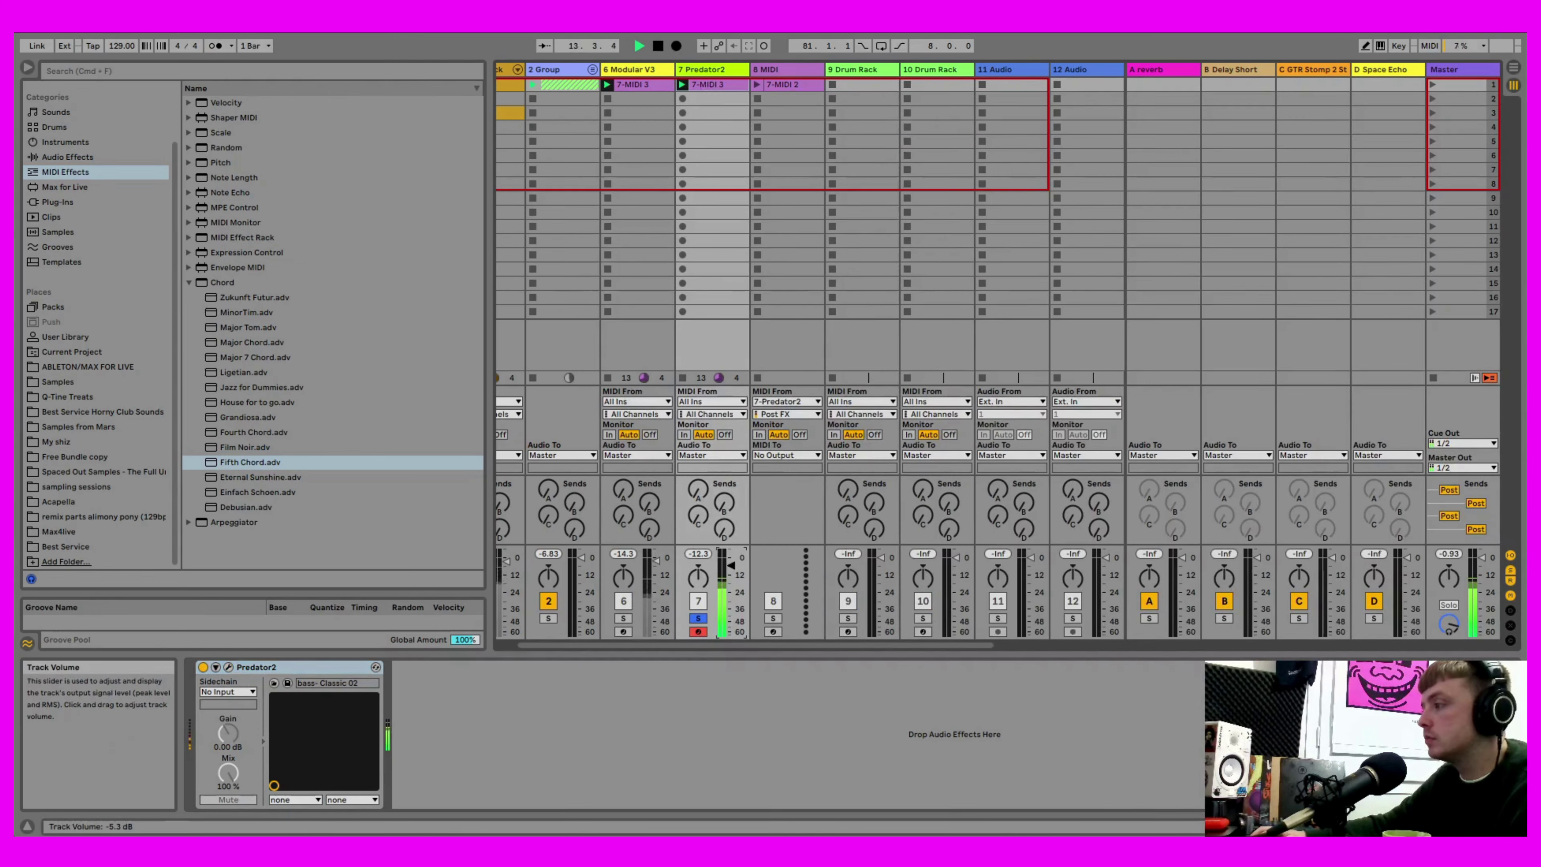
click(698, 618)
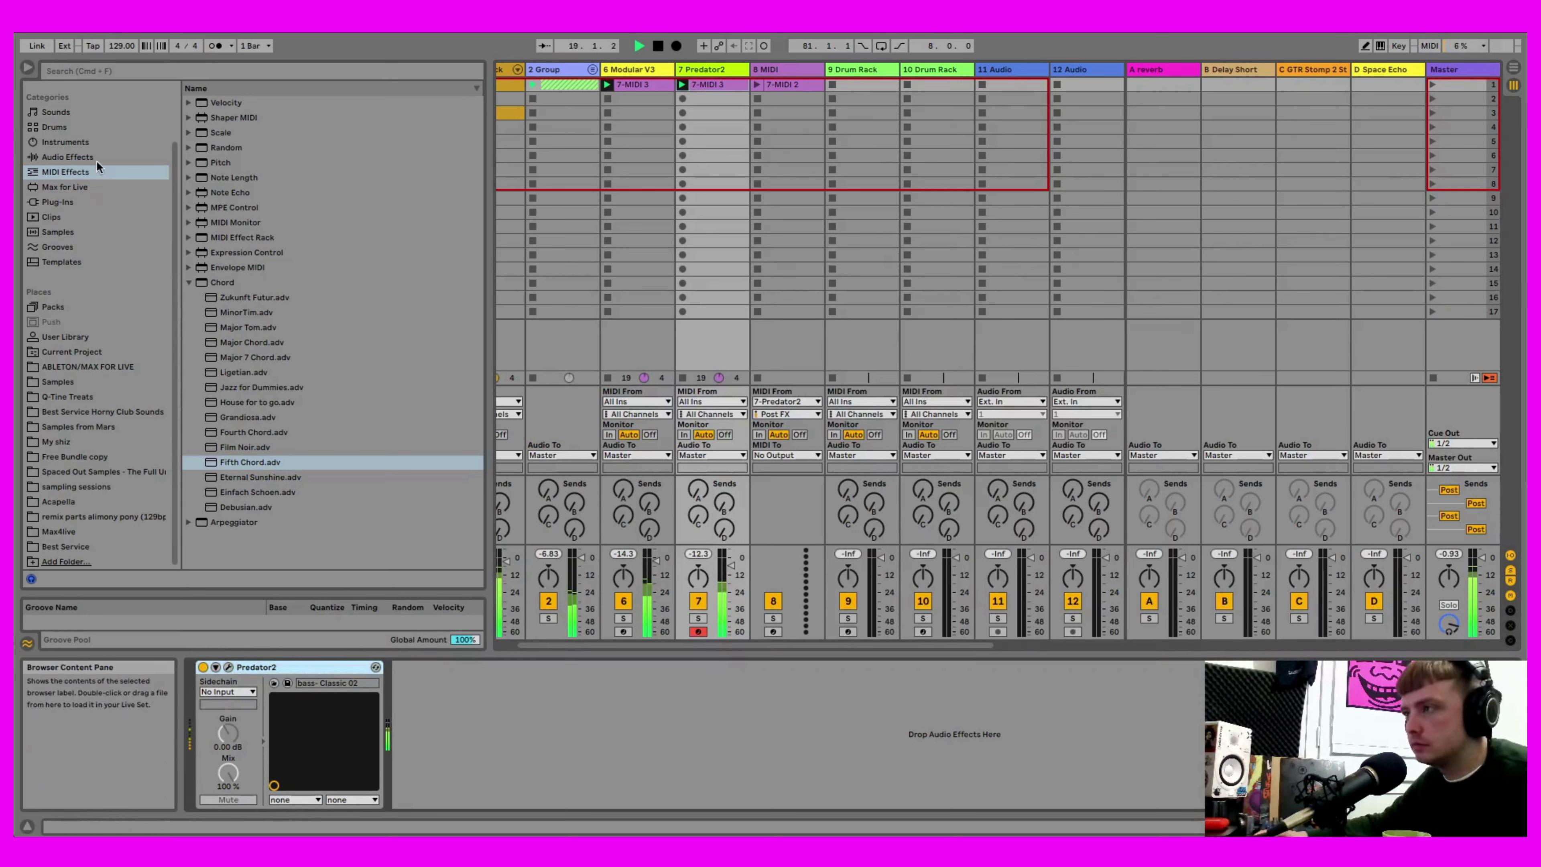
- Add EQ Eight after Predator2, with the band 1 low cut at about 43.5 Hz and a band 4 high cut at about 979 Hz
click(85, 158)
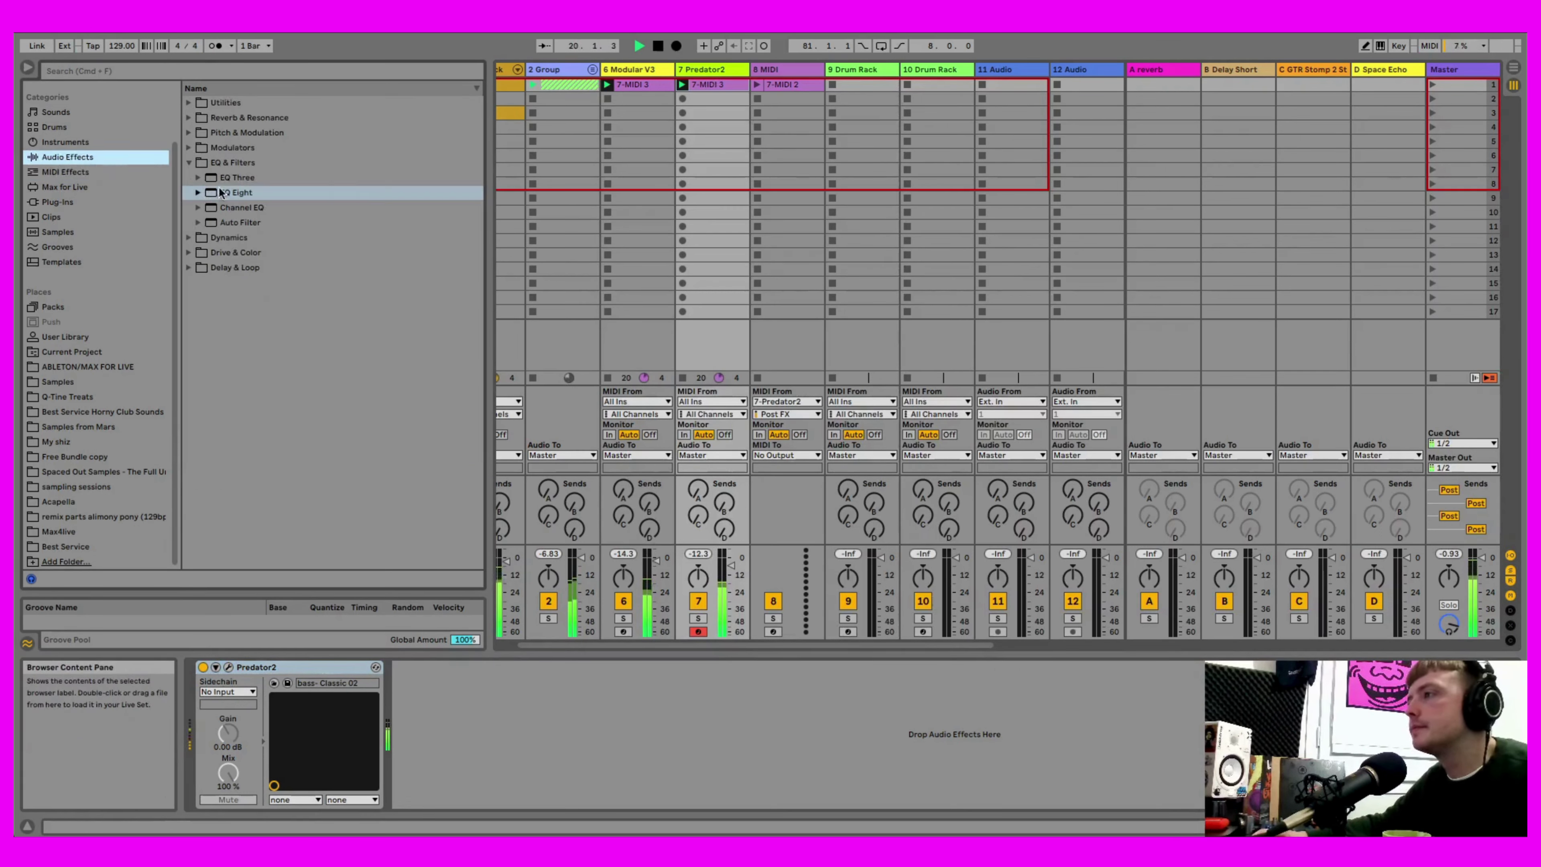
click(231, 194)
drag(522, 782, 490, 738)
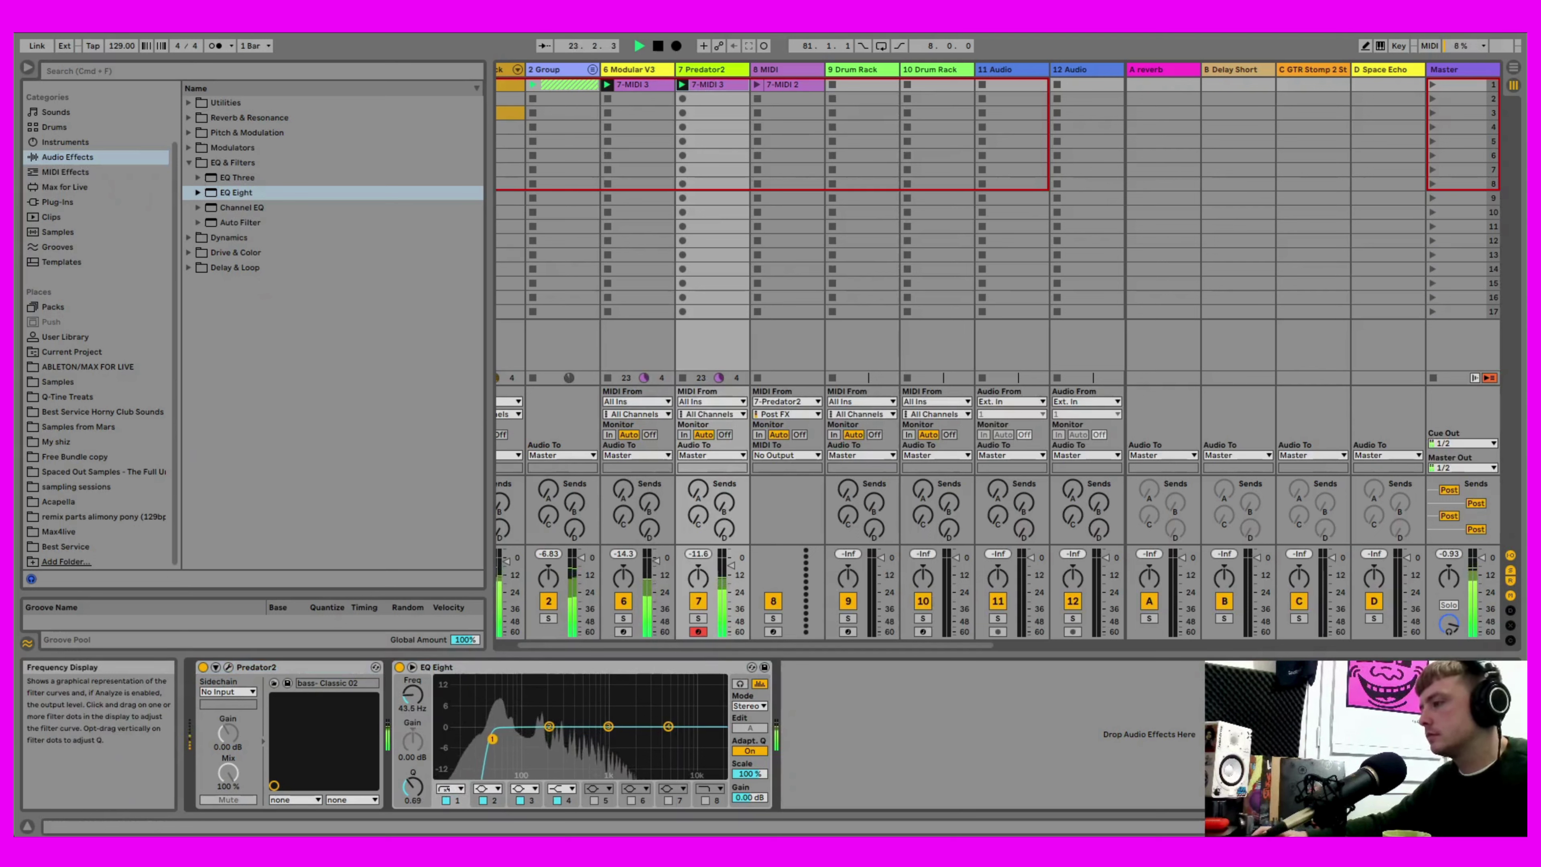
click(569, 788)
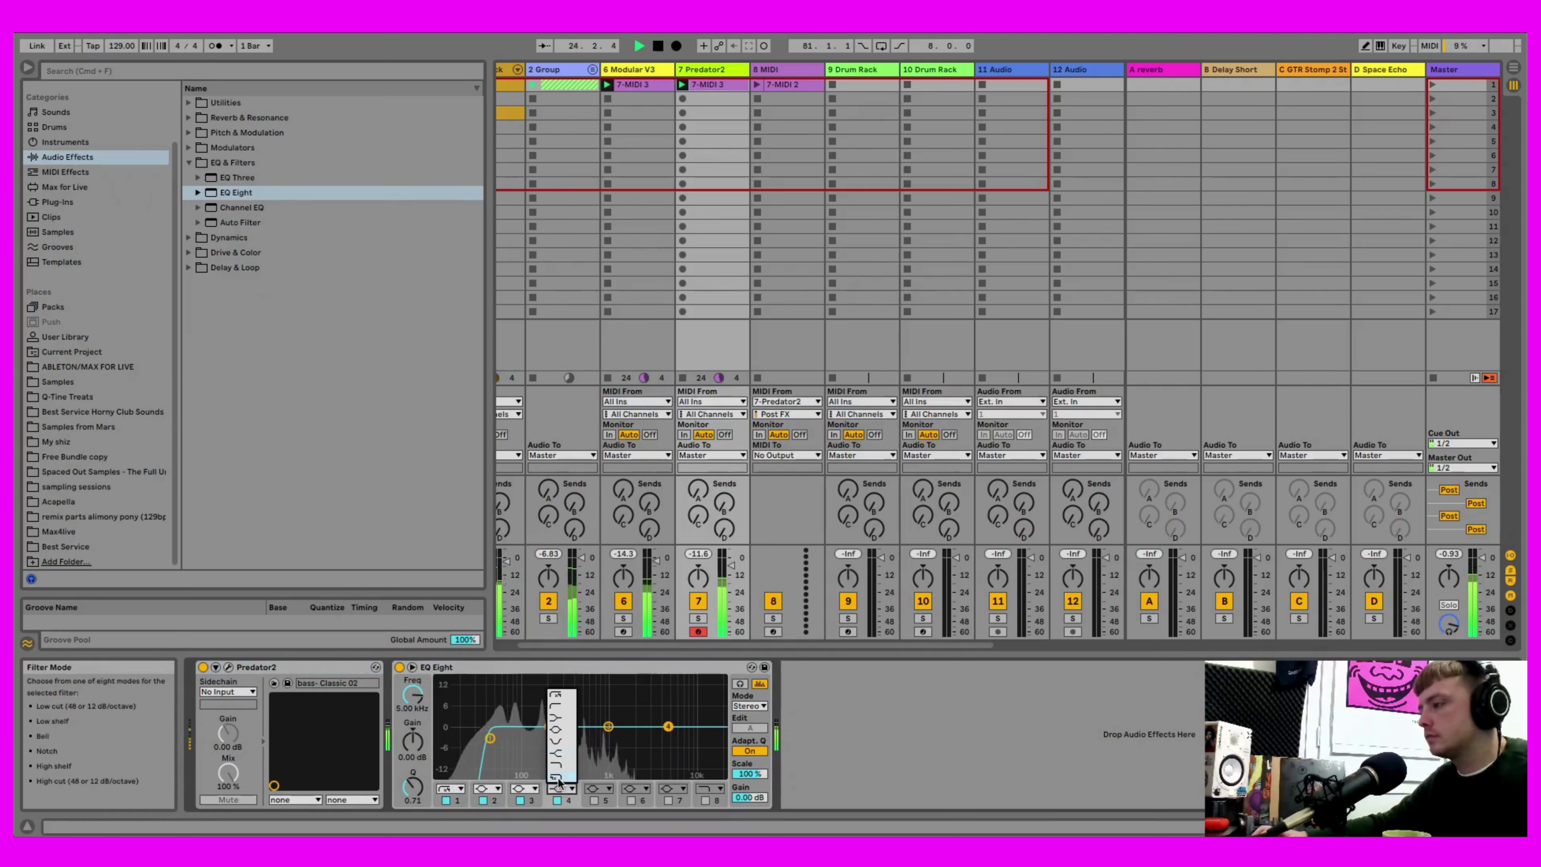
click(561, 722)
drag(668, 726, 599, 739)
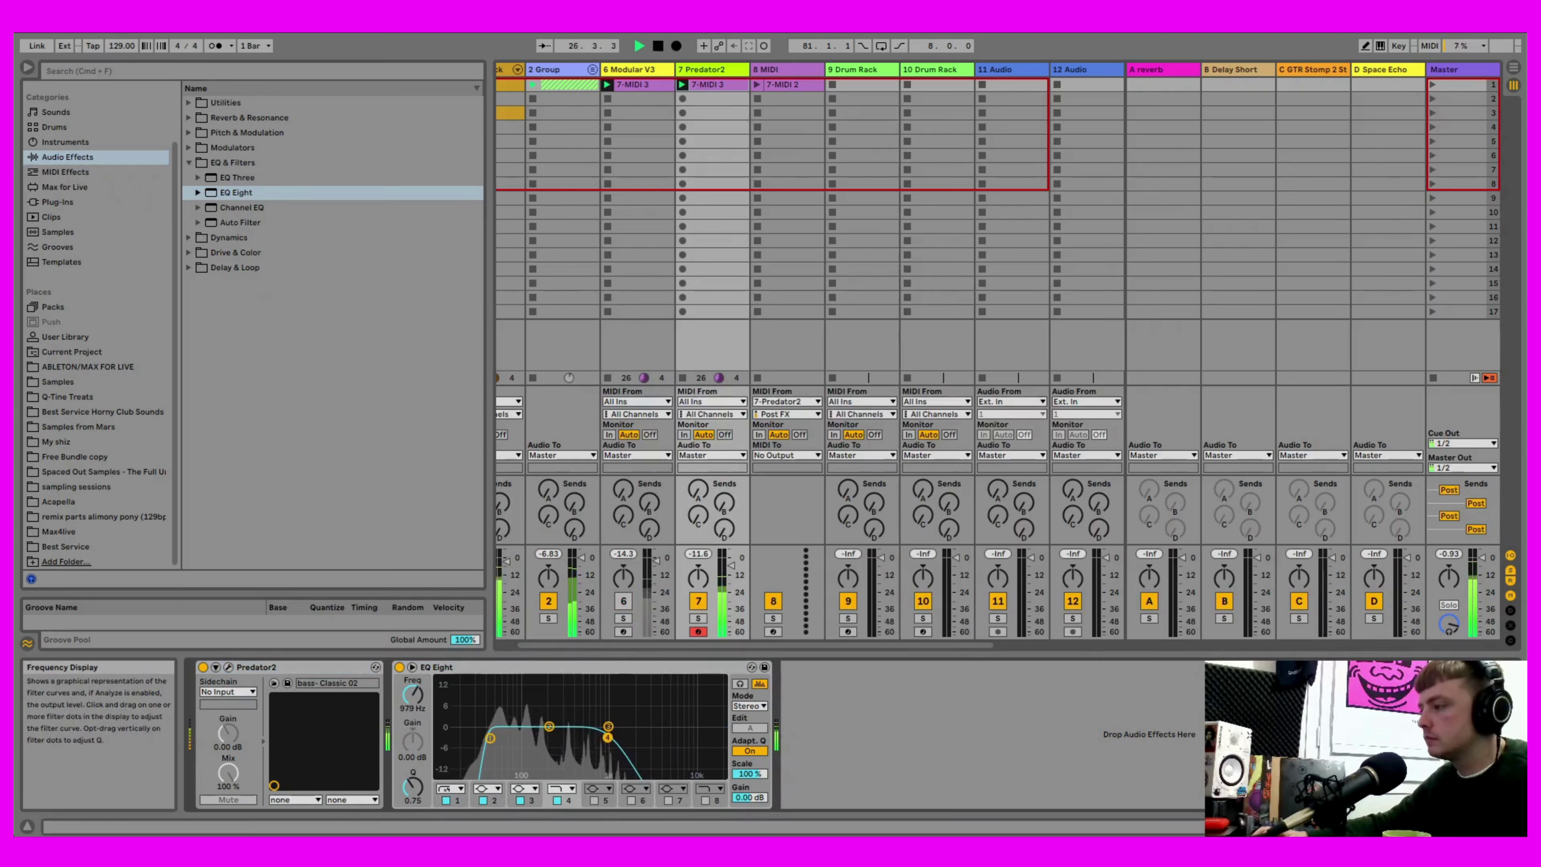
- Lower the Predator2 clip's F3 note at 1.2.3 to A#2 and lengthen it to just before 1.3.3
double_click(722, 85)
click(787, 537)
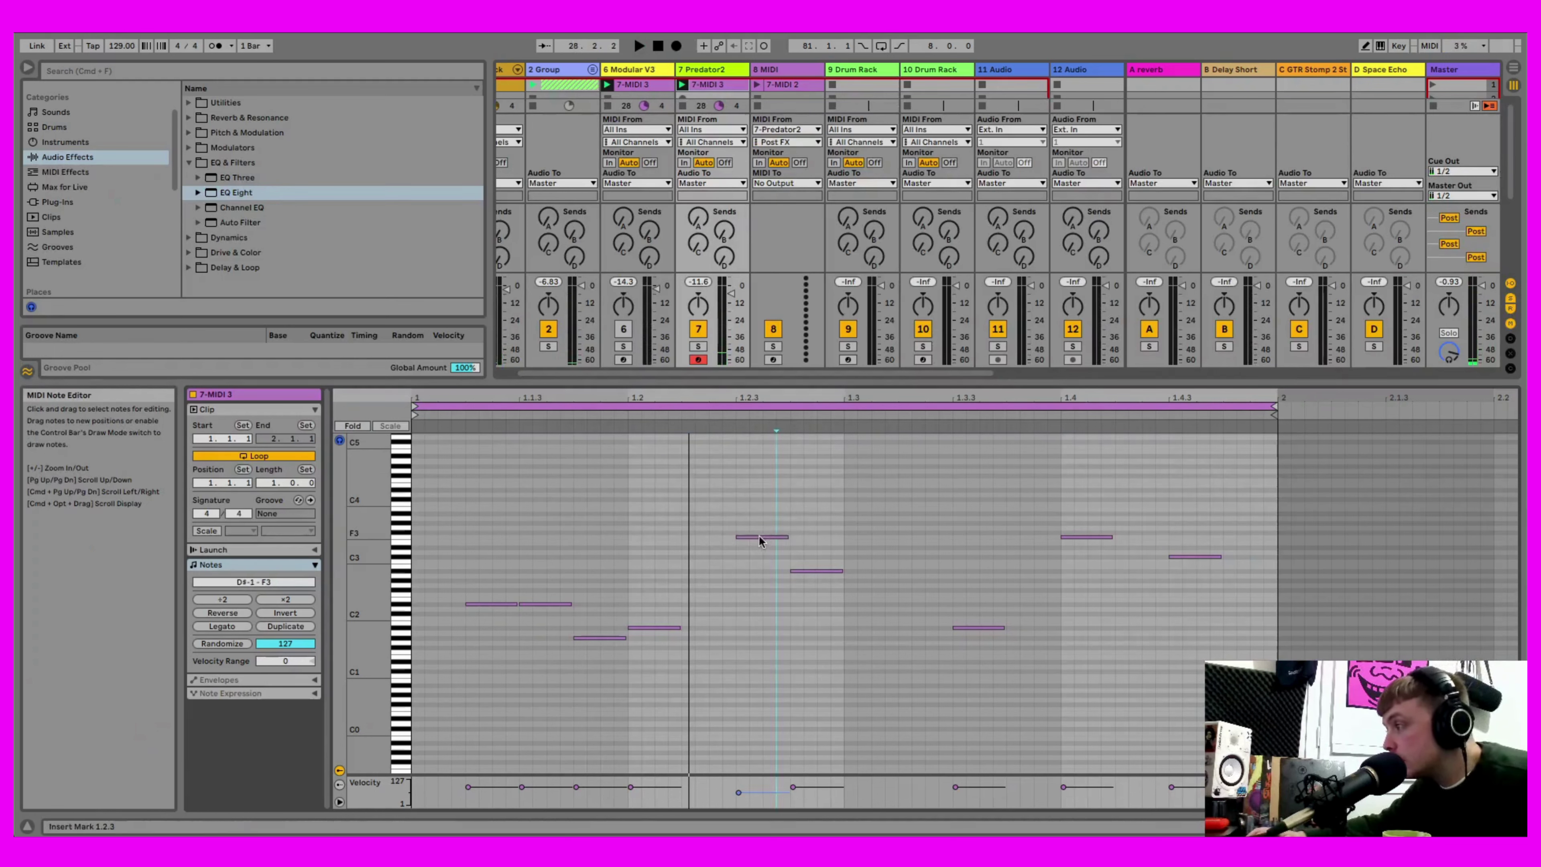
drag(758, 537, 757, 552)
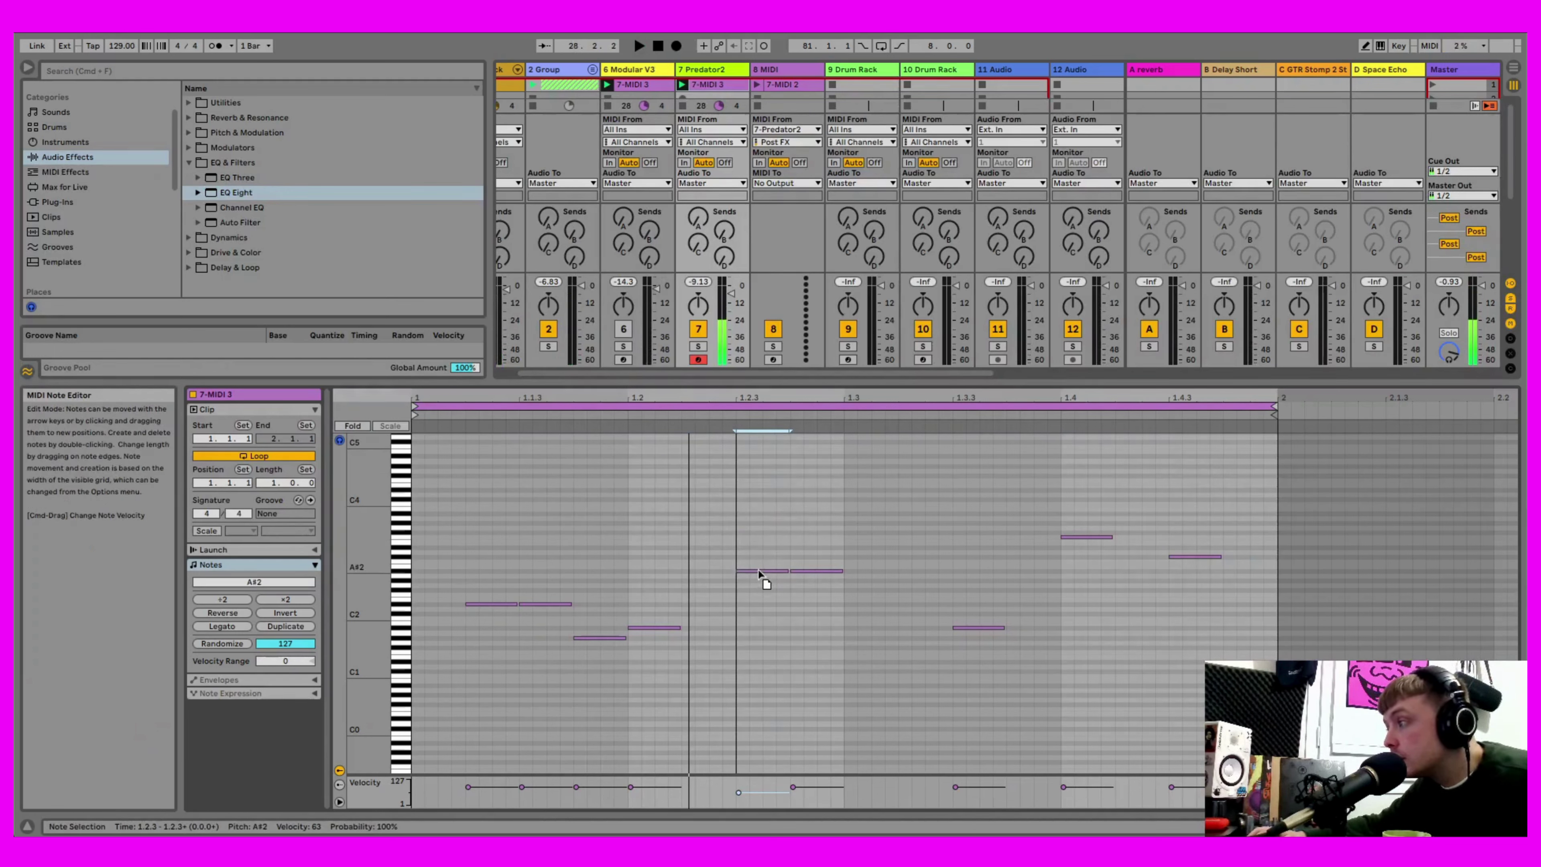
drag(785, 569, 919, 572)
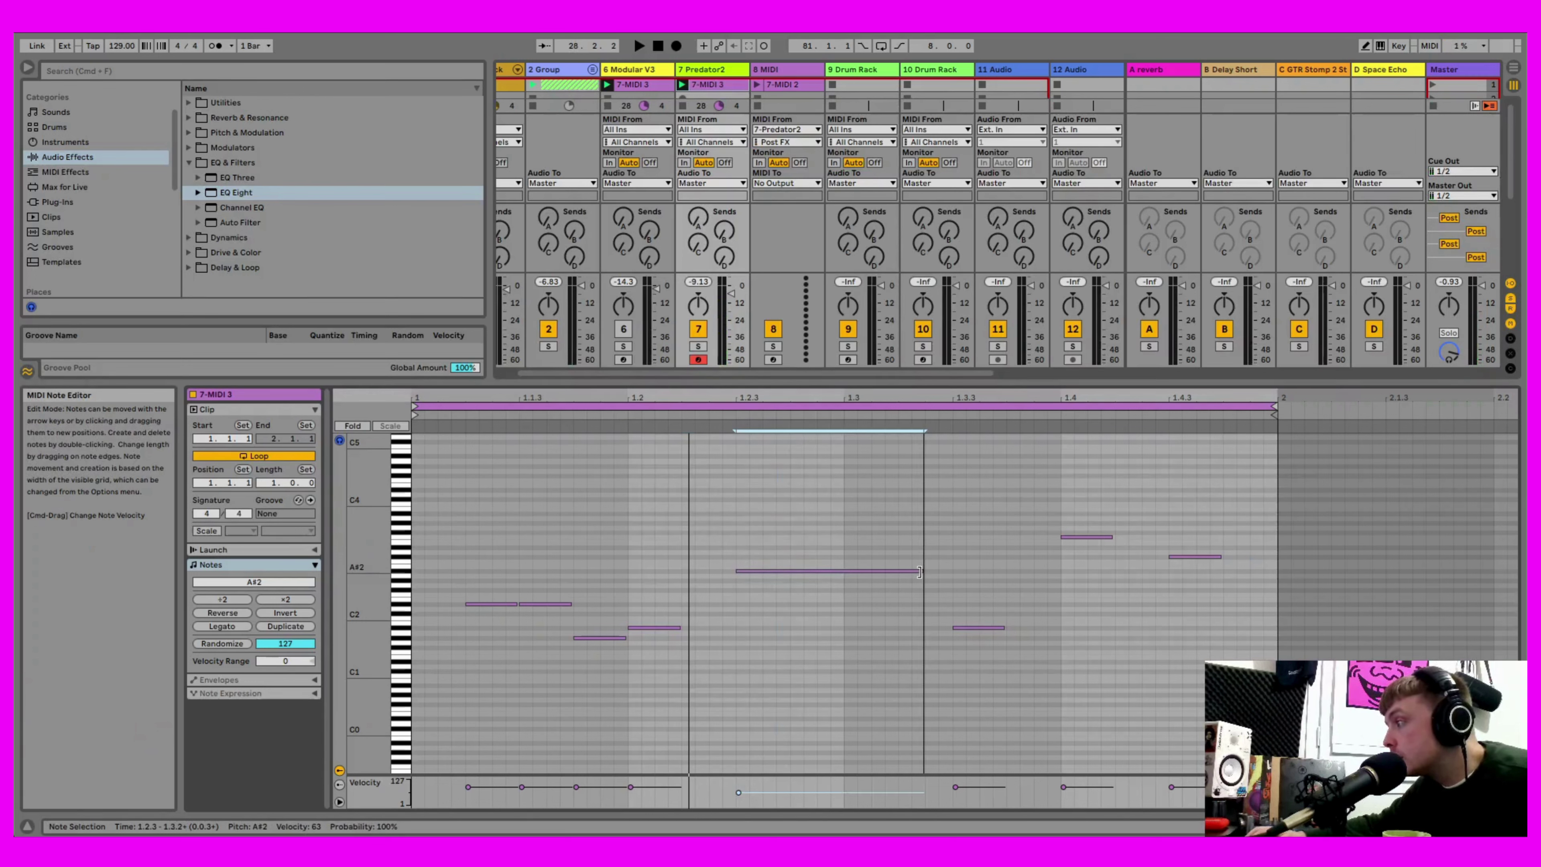
- Delete the F3 note at 1.4, lengthen the C#3 note at 1.4.3 to the clip's end and relaunch the clip
click(1089, 574)
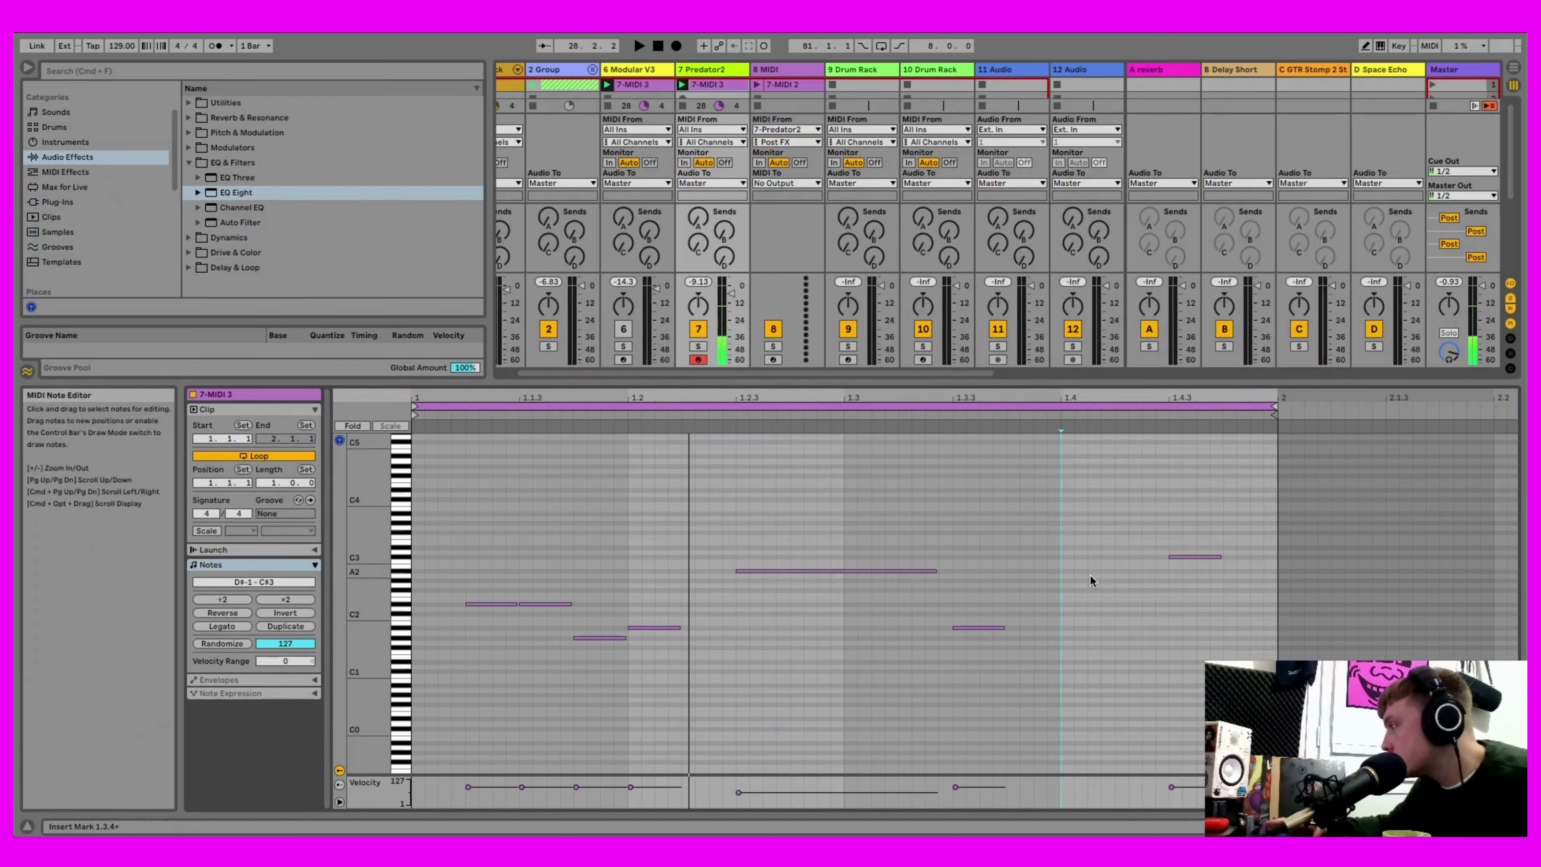
drag(1220, 558, 1276, 556)
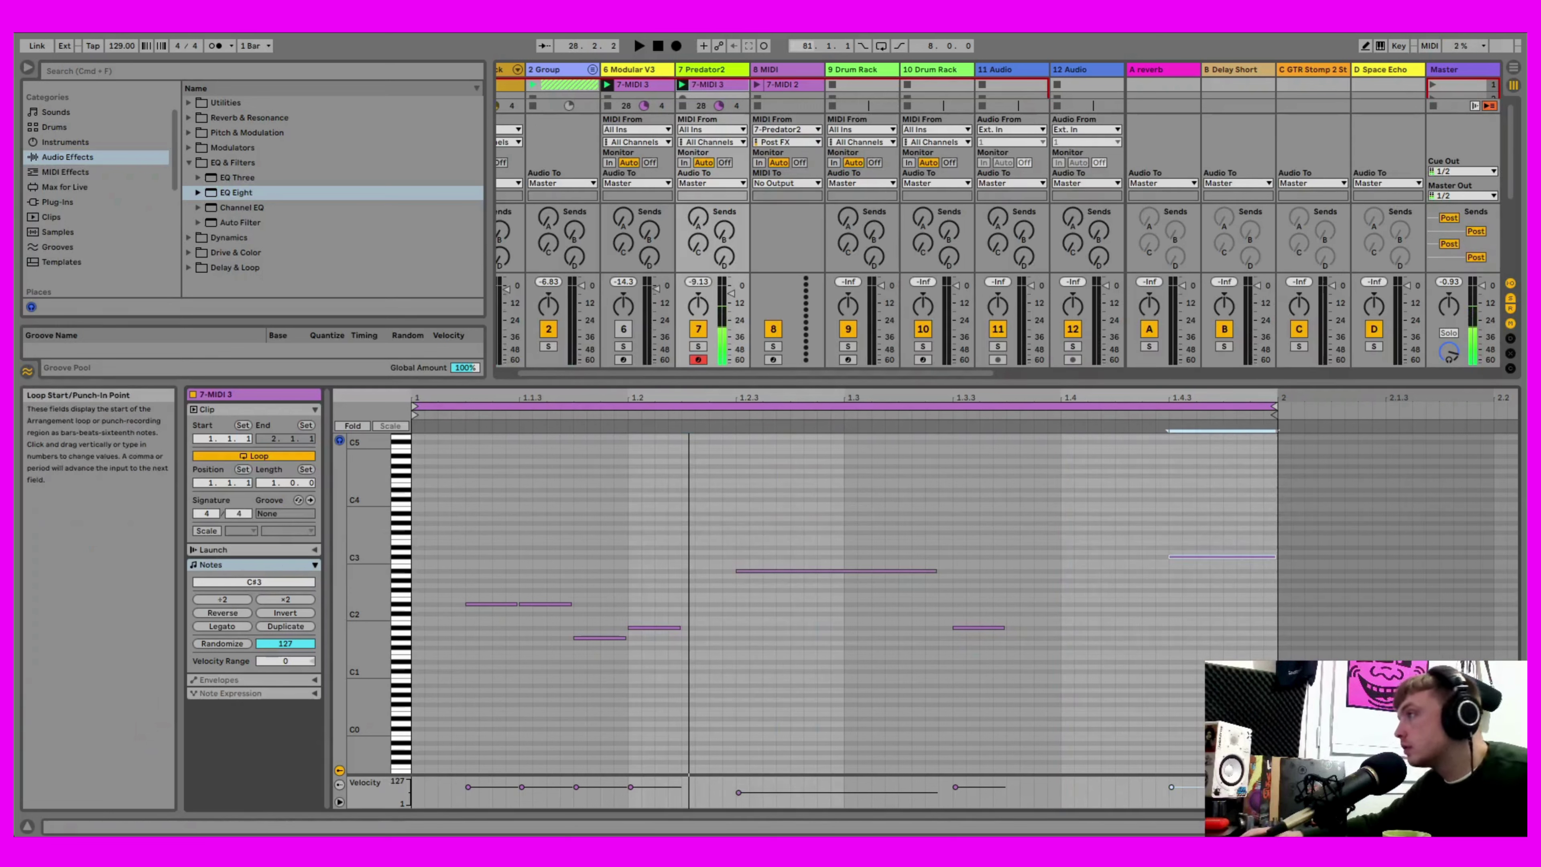
click(683, 85)
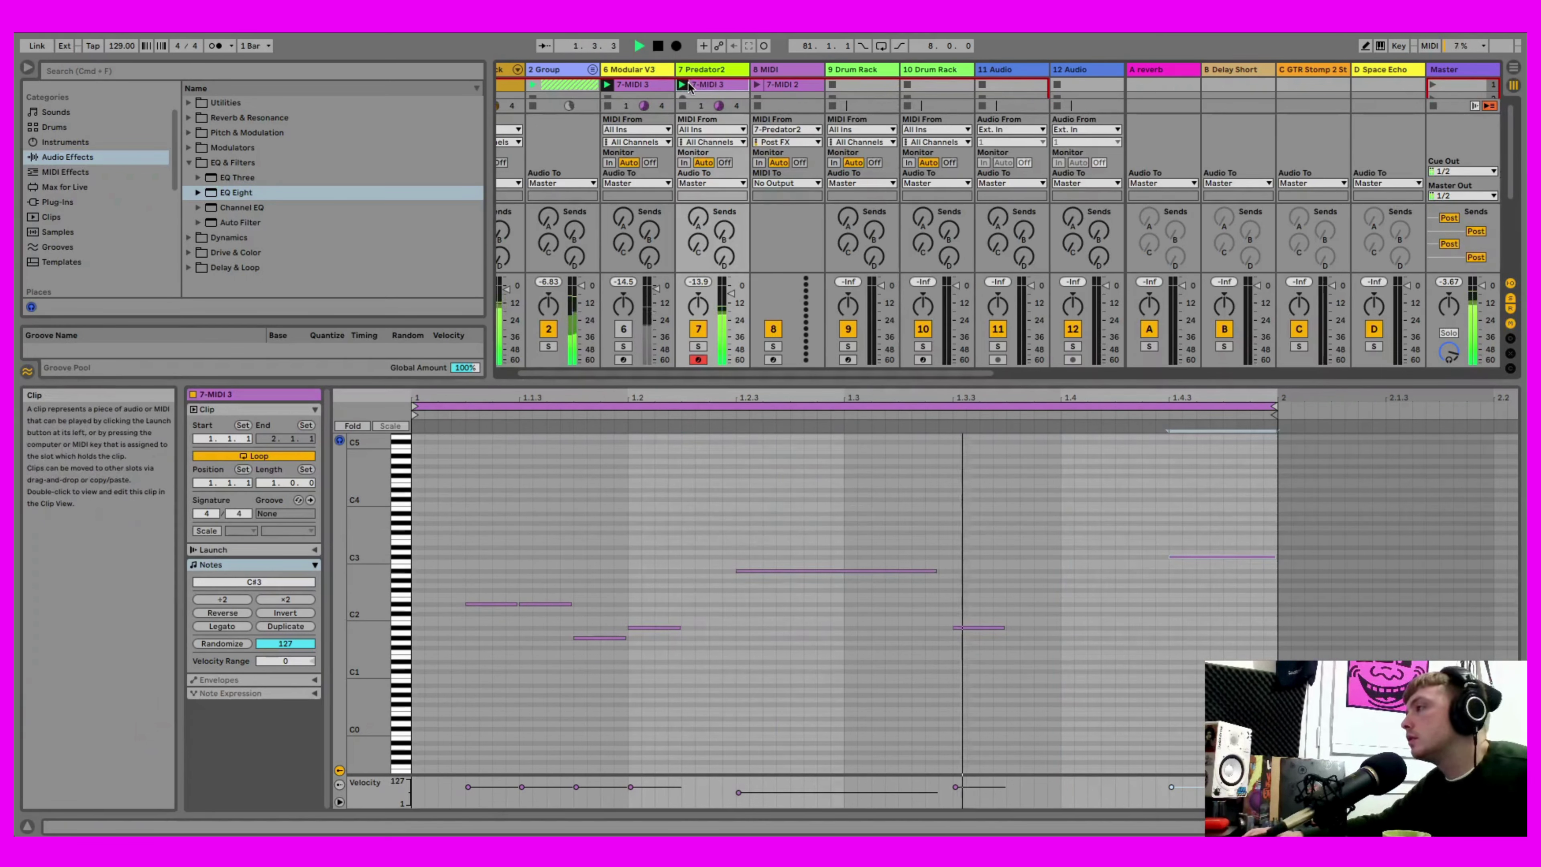
- Shorten the Predator2 clip's A#2 note at 1.2.3 to end just past 1.3.2 and turn the Modular V3 track on
click(934, 571)
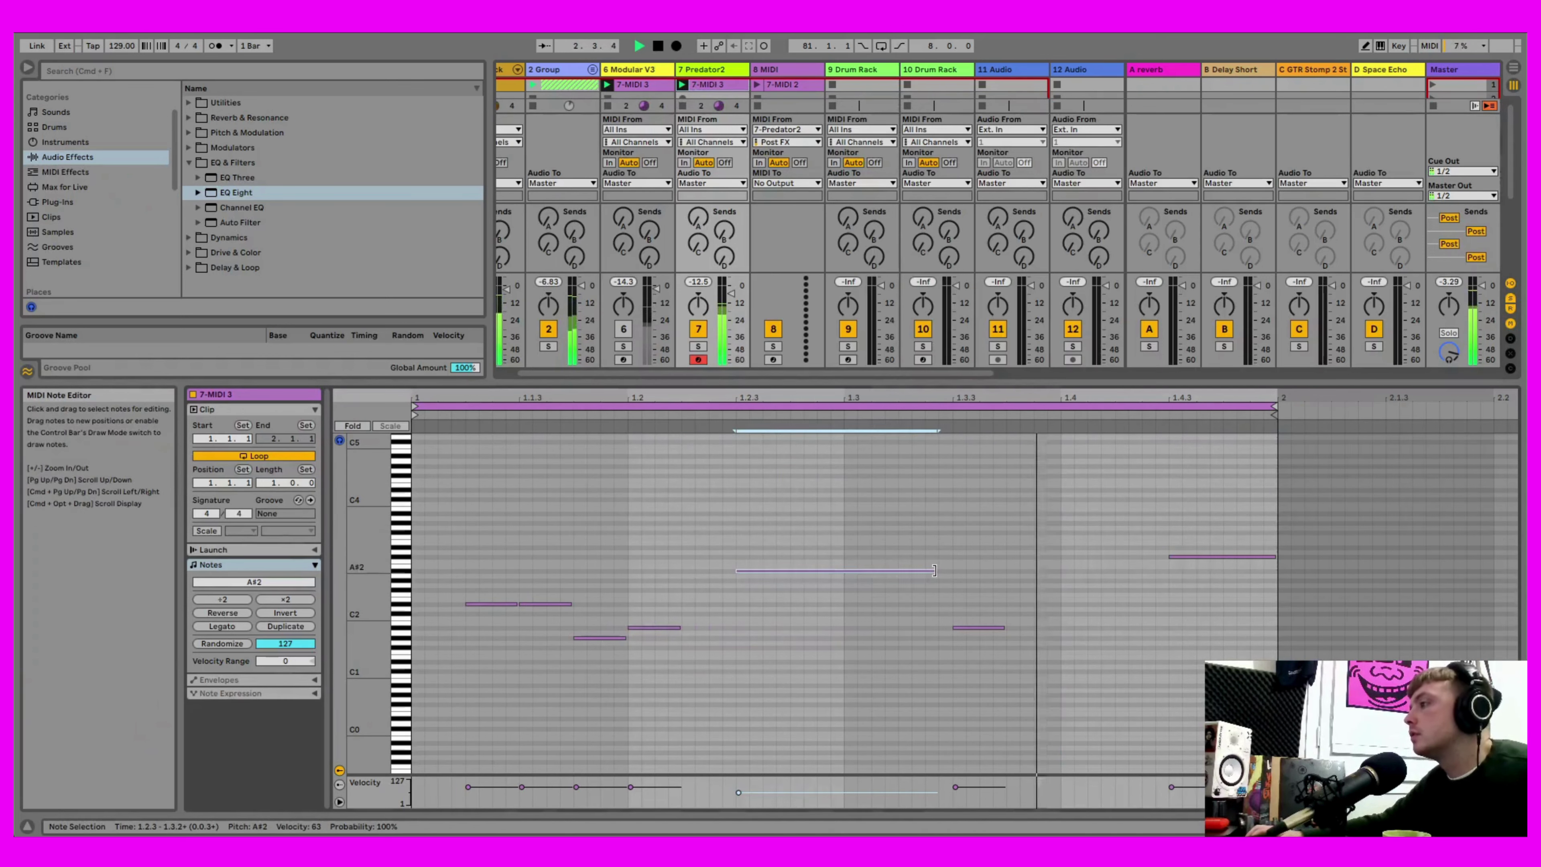
drag(934, 571, 922, 573)
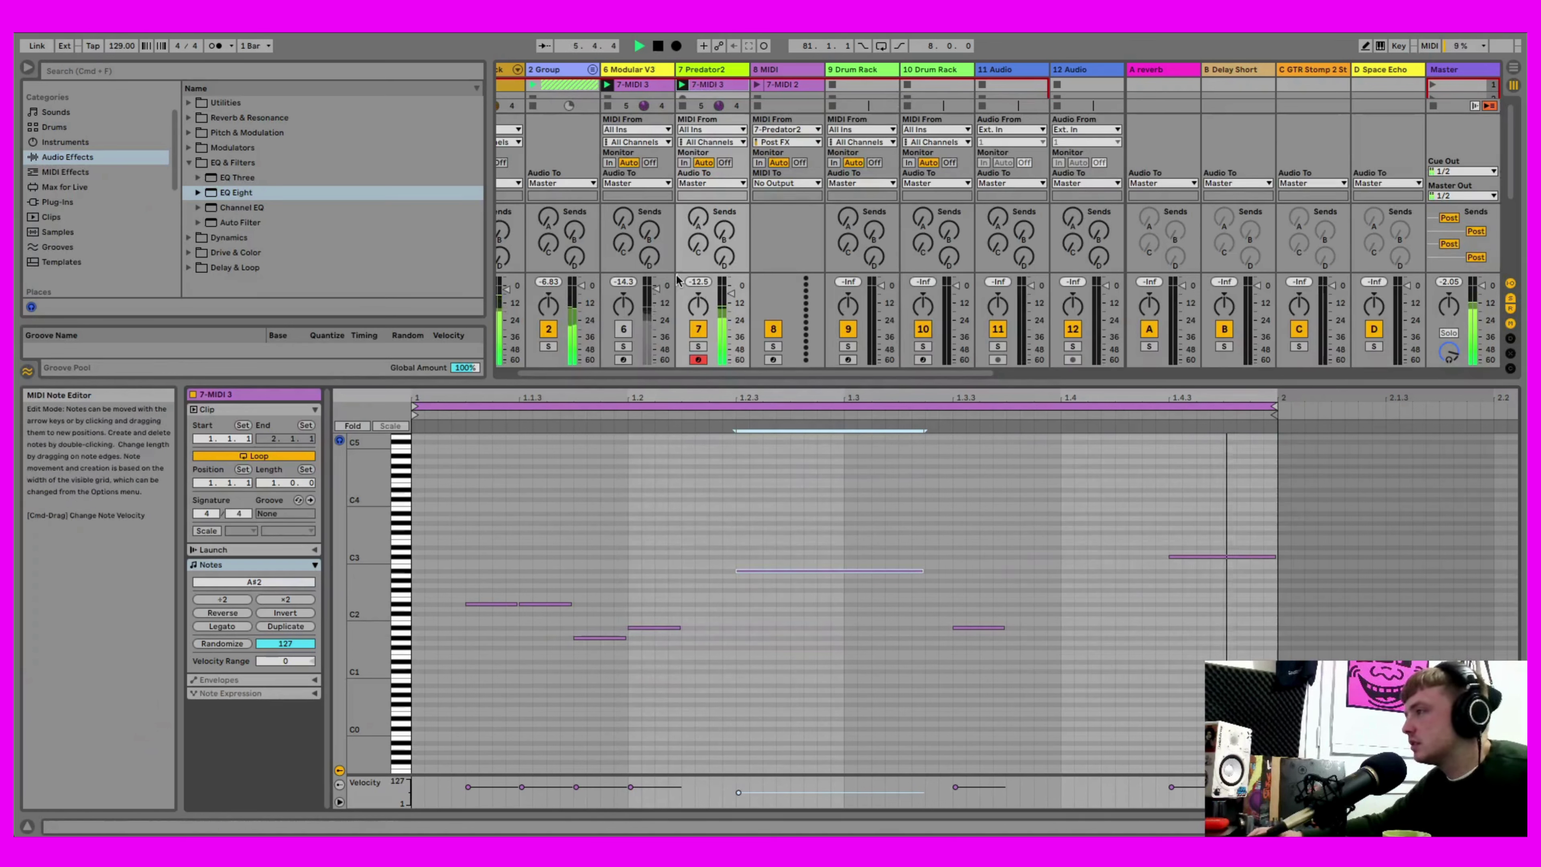
click(623, 329)
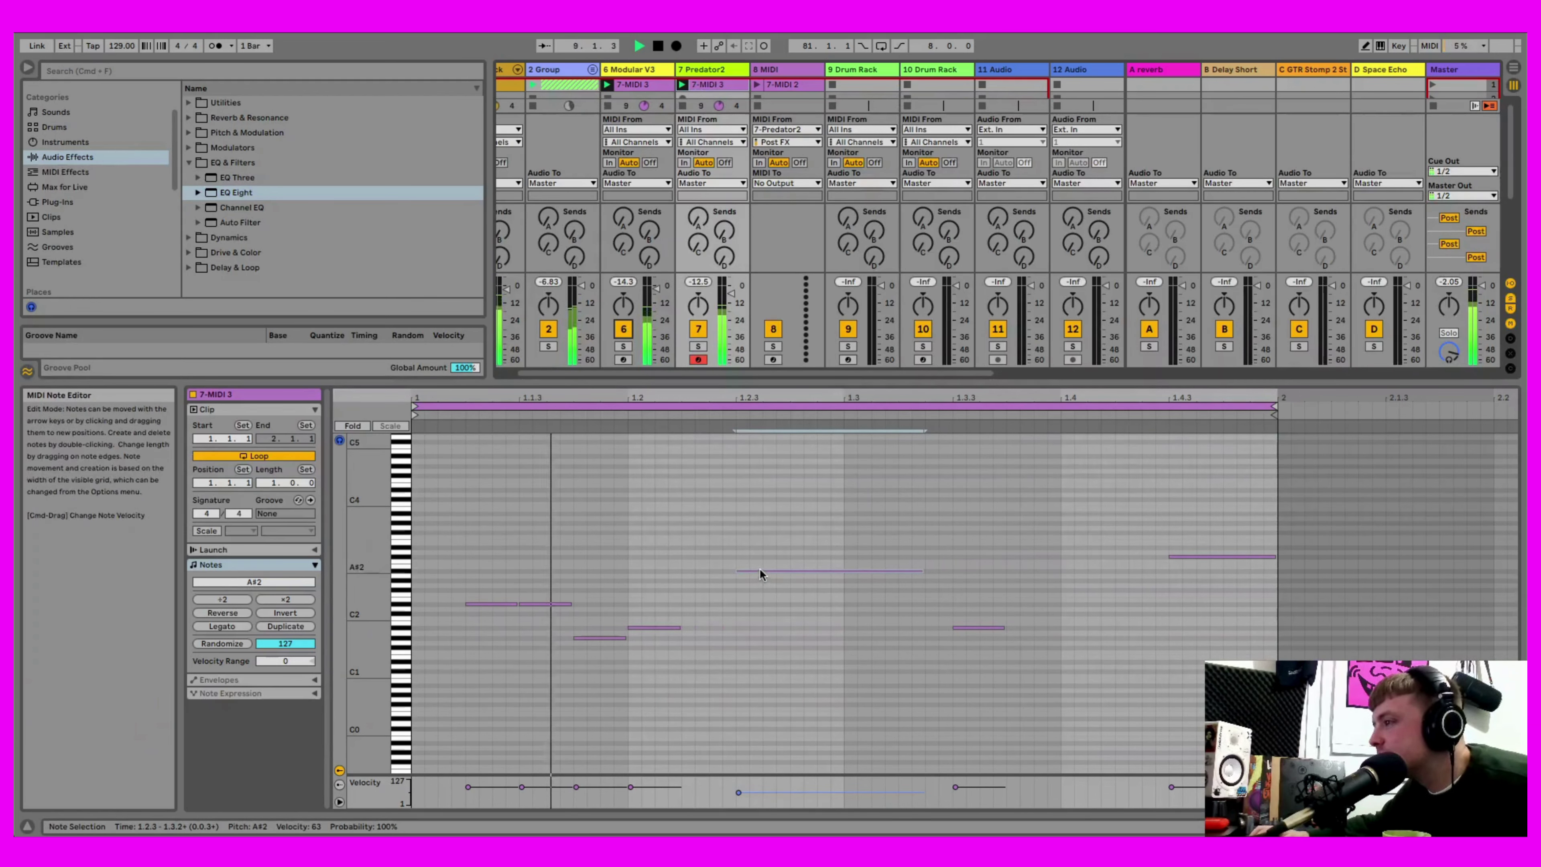
drag(760, 571, 762, 595)
key(super+z)
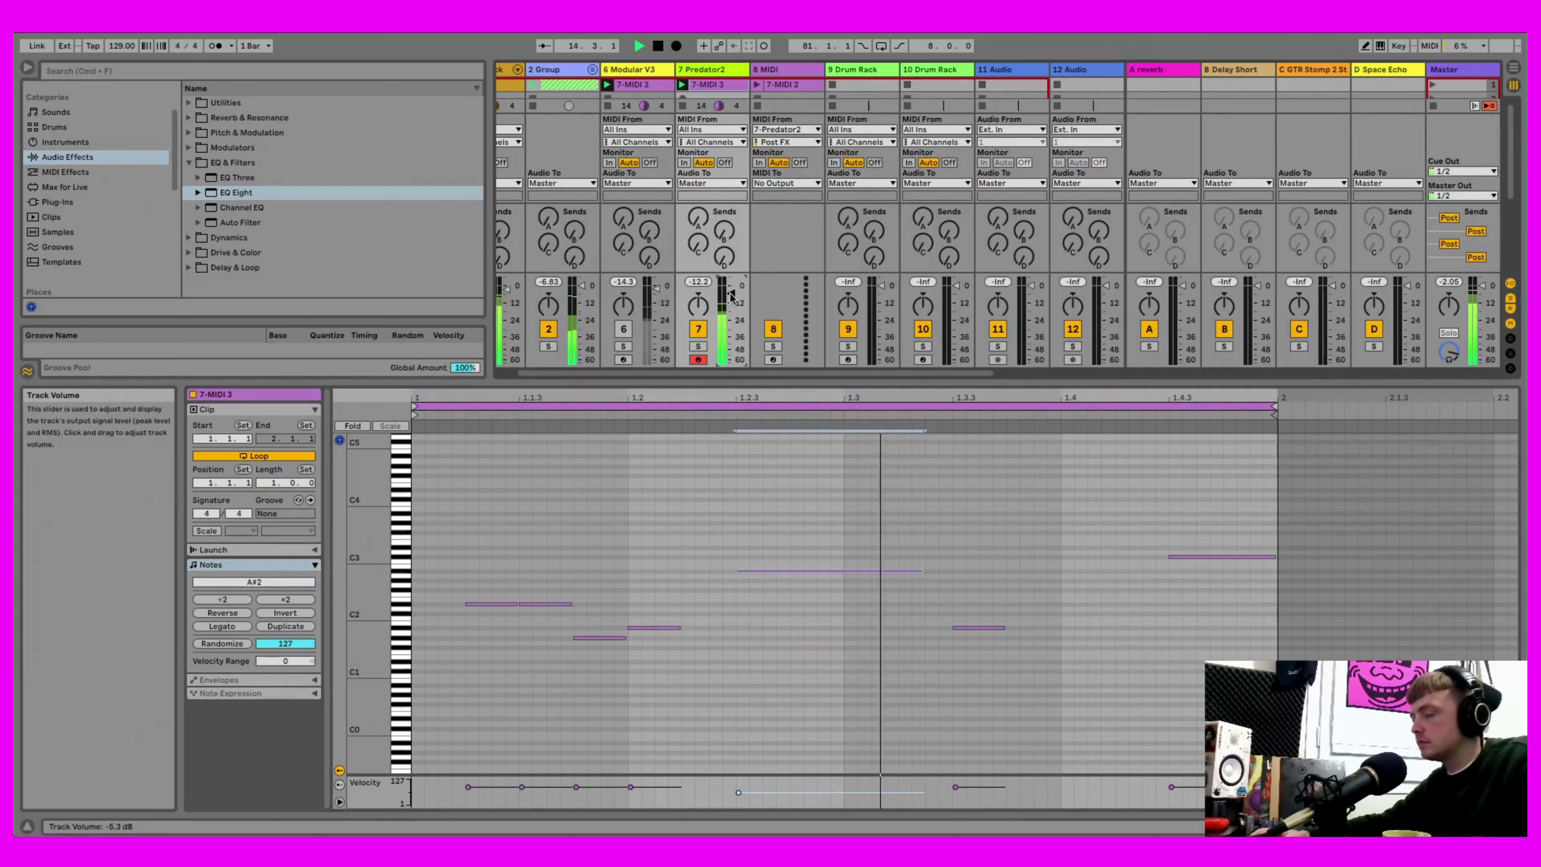
click(623, 329)
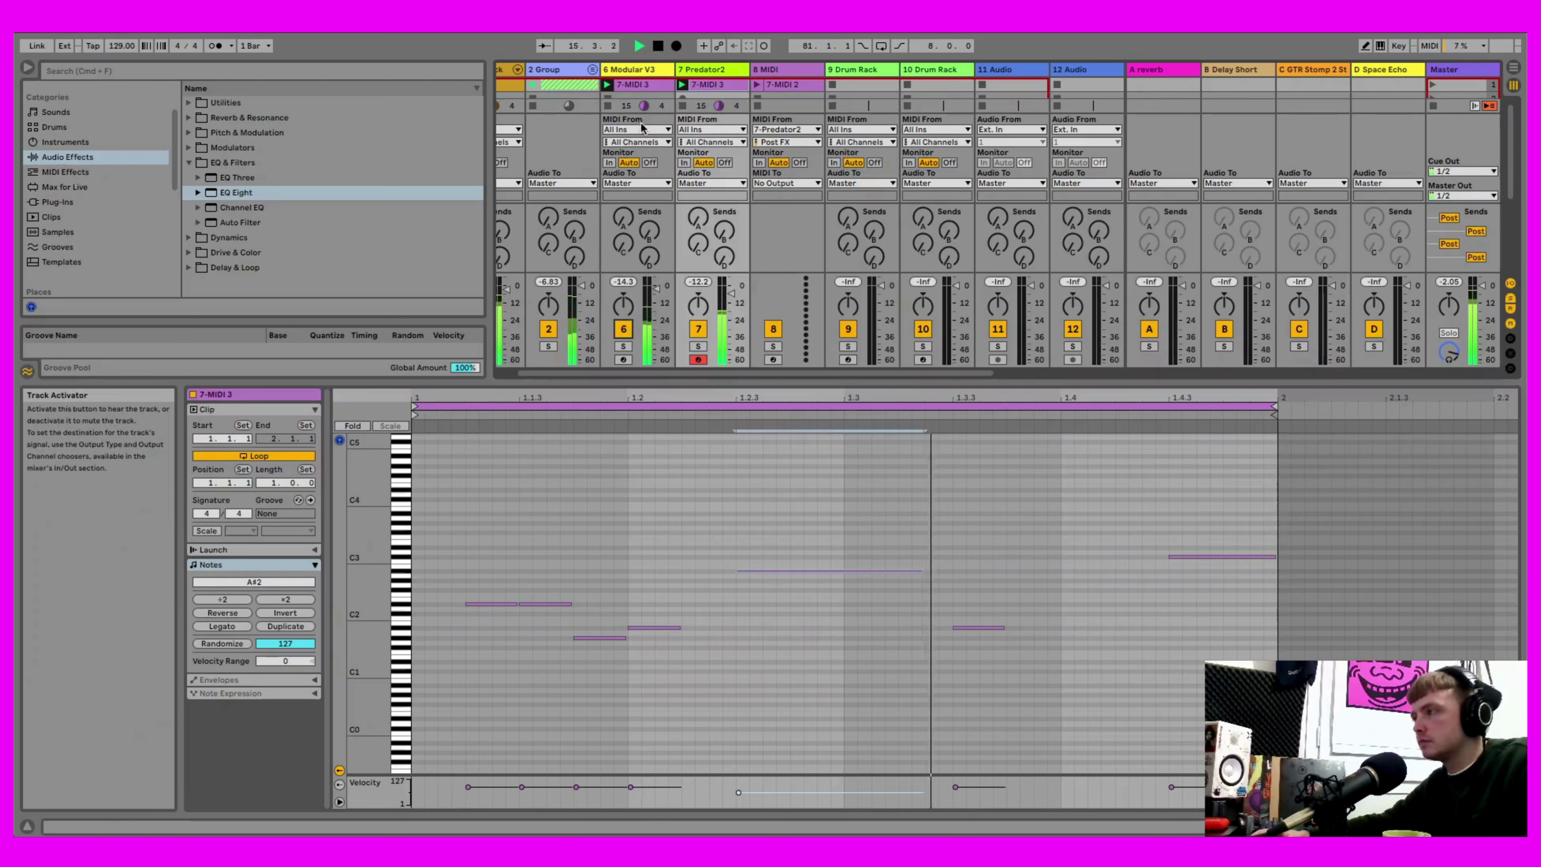
- Solo Predator2, lower its EQ Eight band 4 high cut to about 344 Hz, and take the track out of solo
click(699, 346)
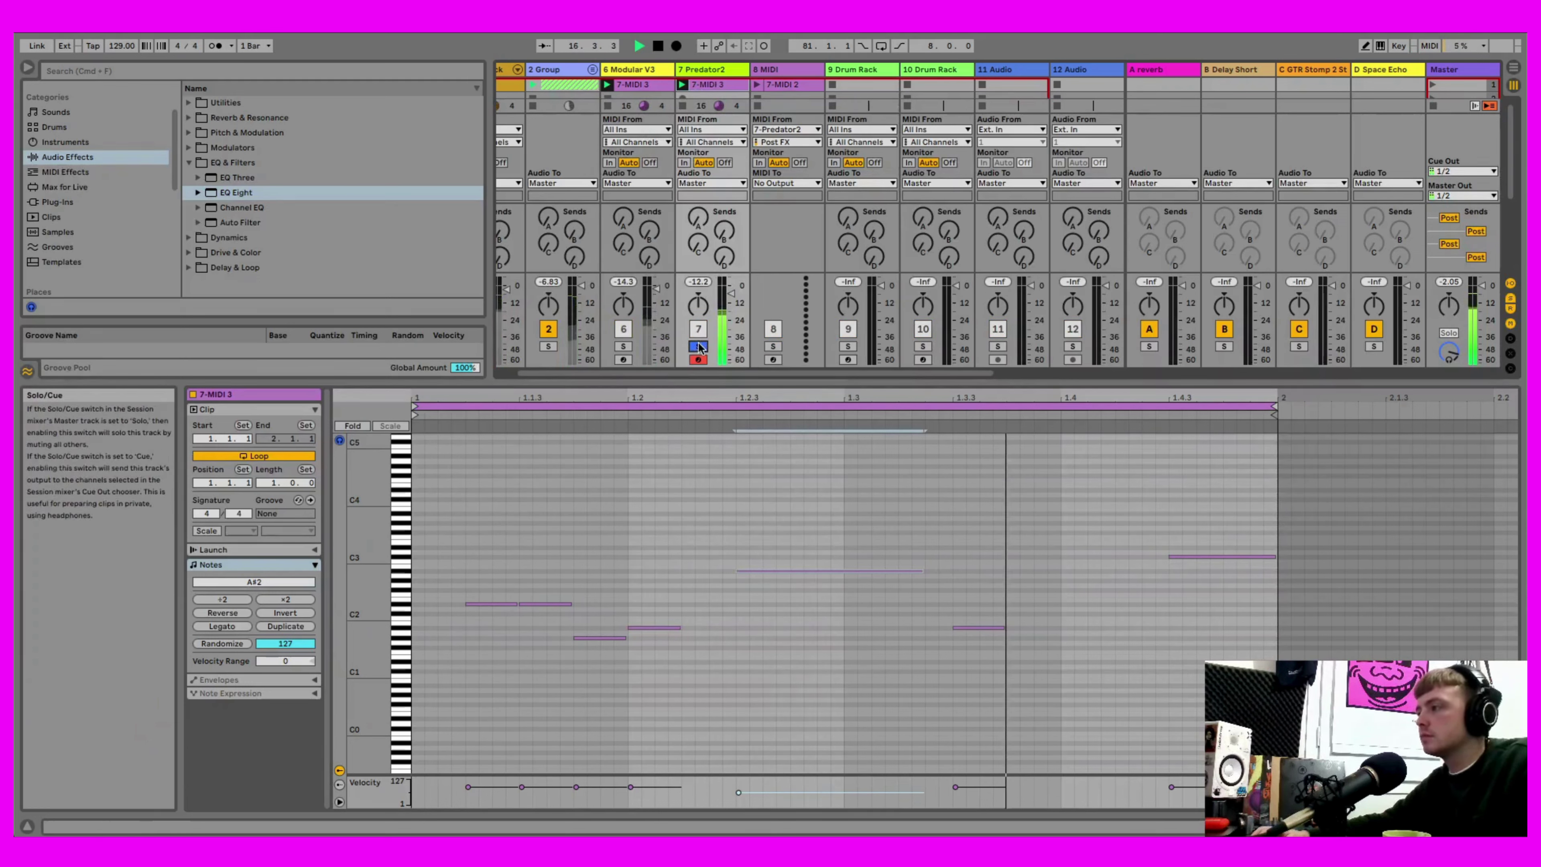
click(704, 69)
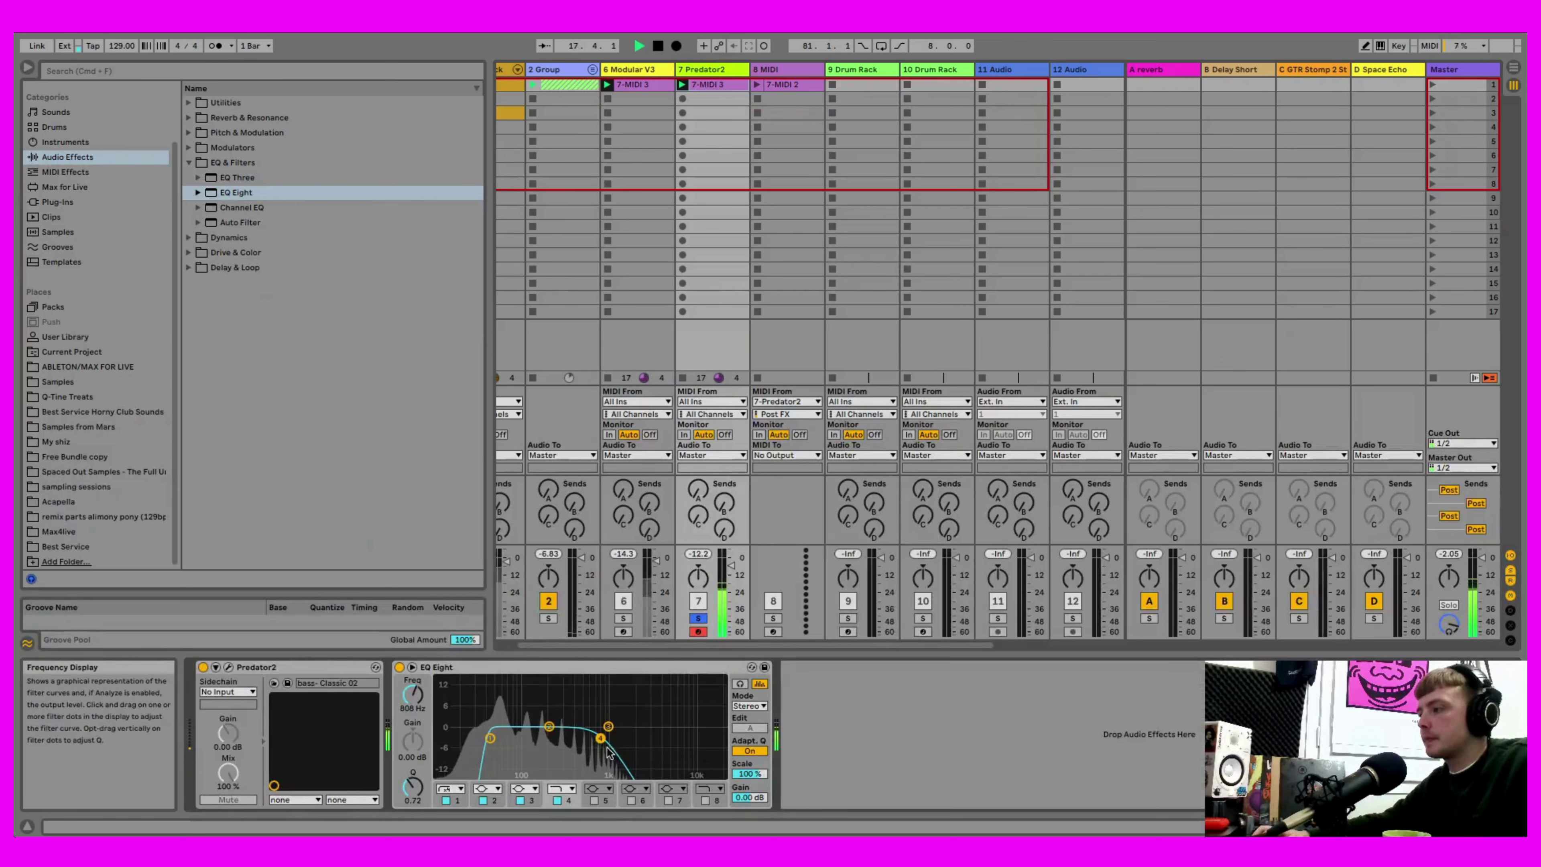
drag(600, 737, 569, 738)
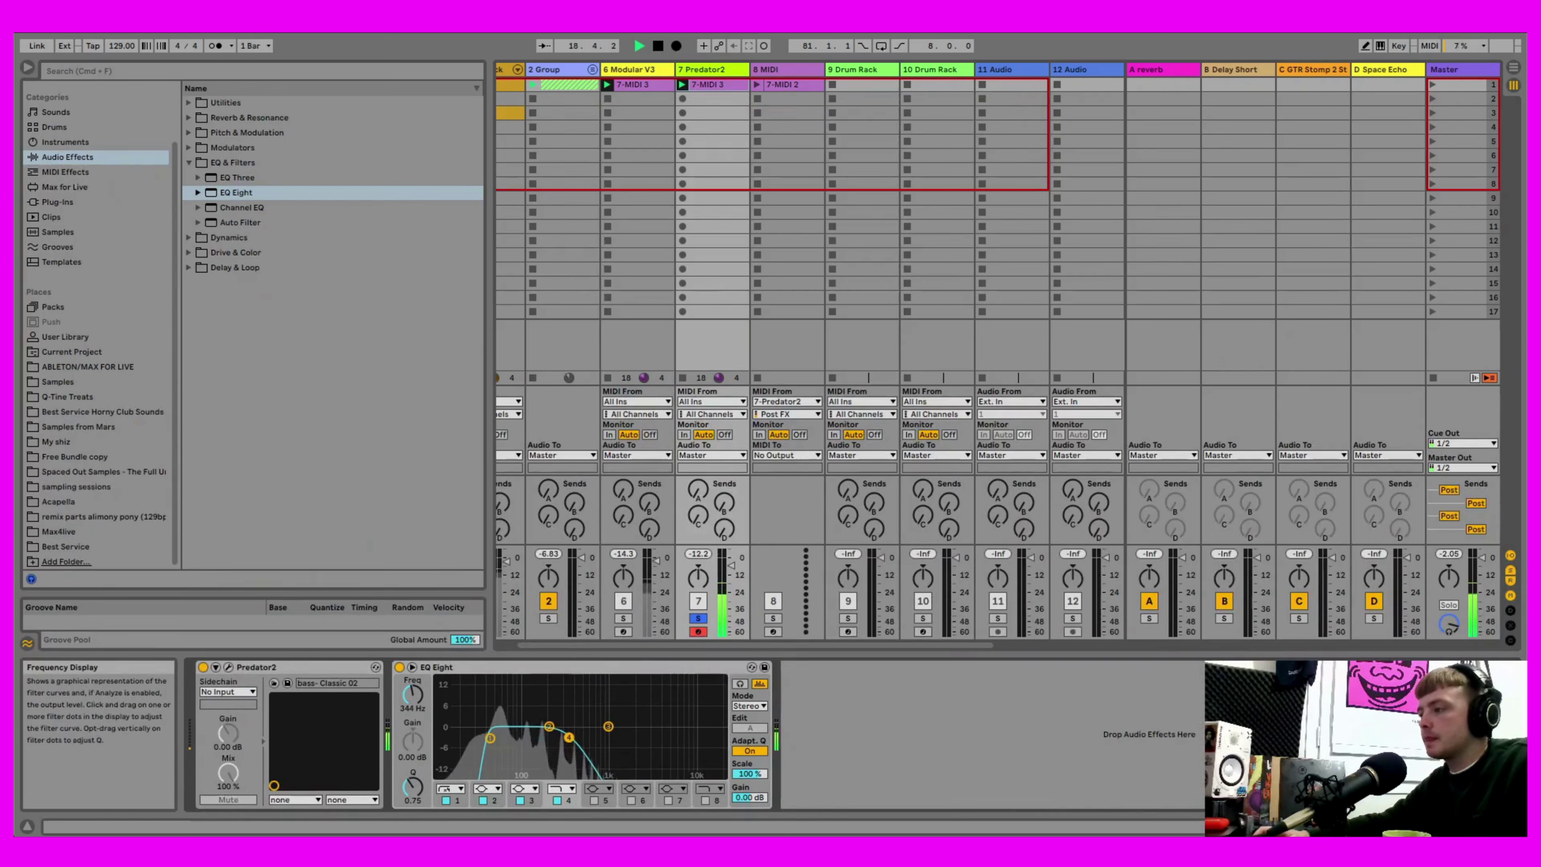
click(698, 618)
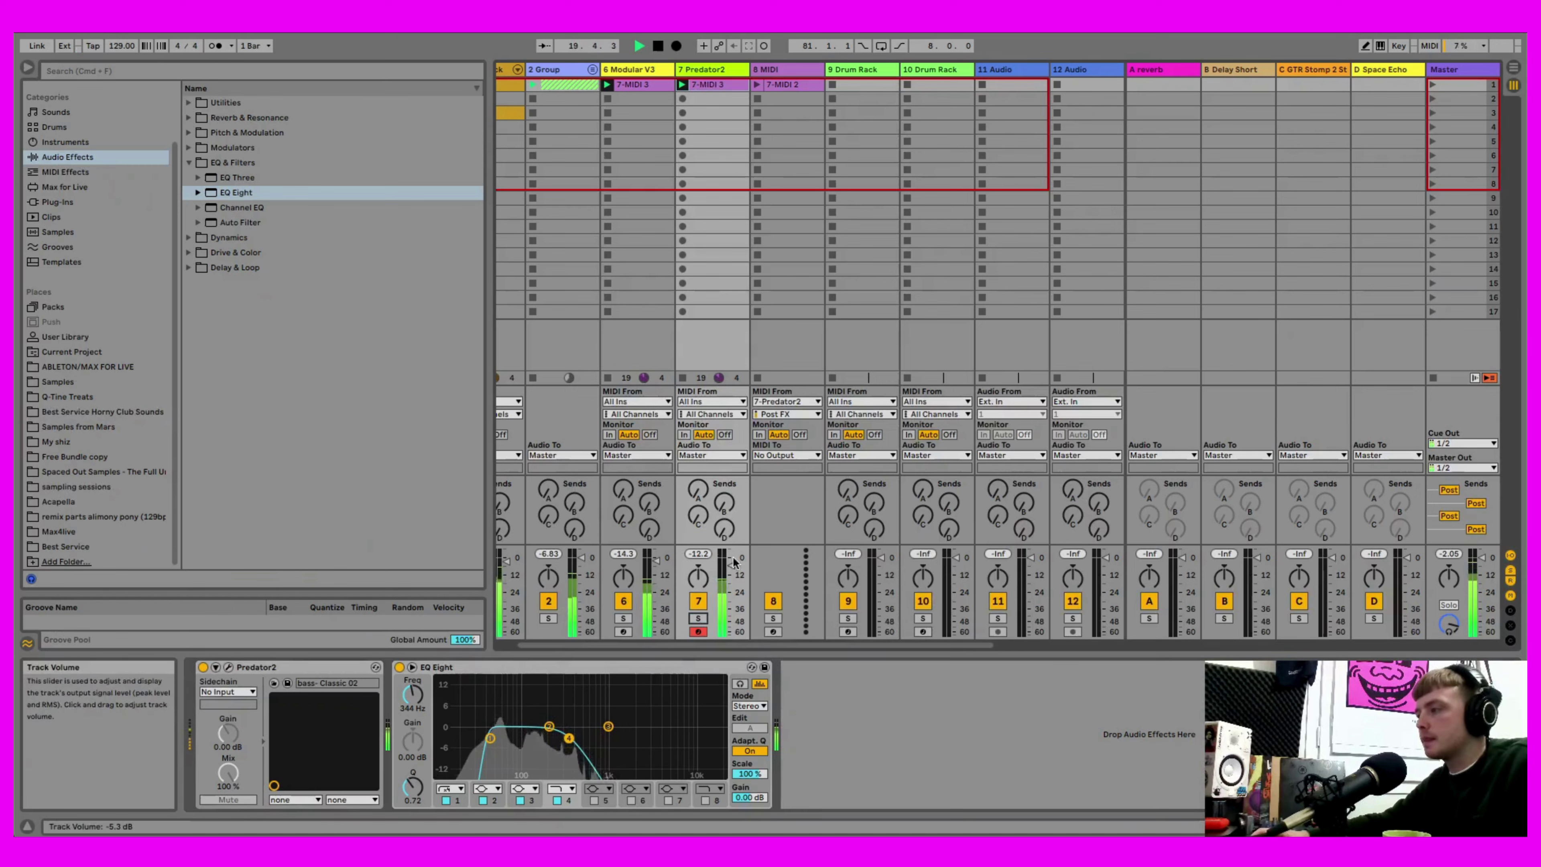
- Move the Predator2 clip's 1.2.3 note to F2 ending just past 1.2.4, and lengthen the A#1 note at 1.3.3 to 1.4
double_click(727, 82)
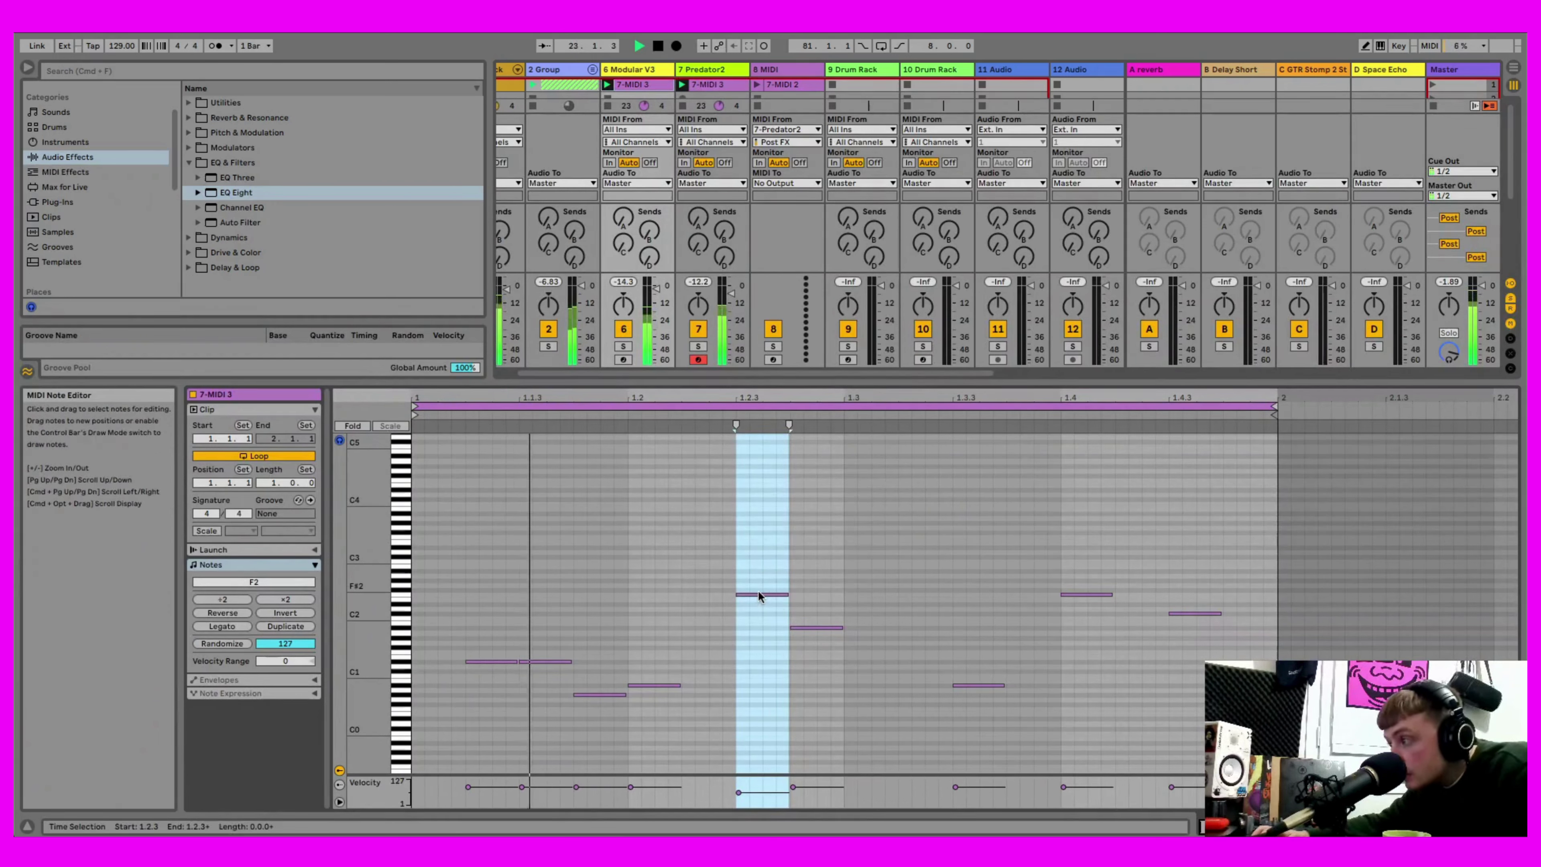
click(783, 85)
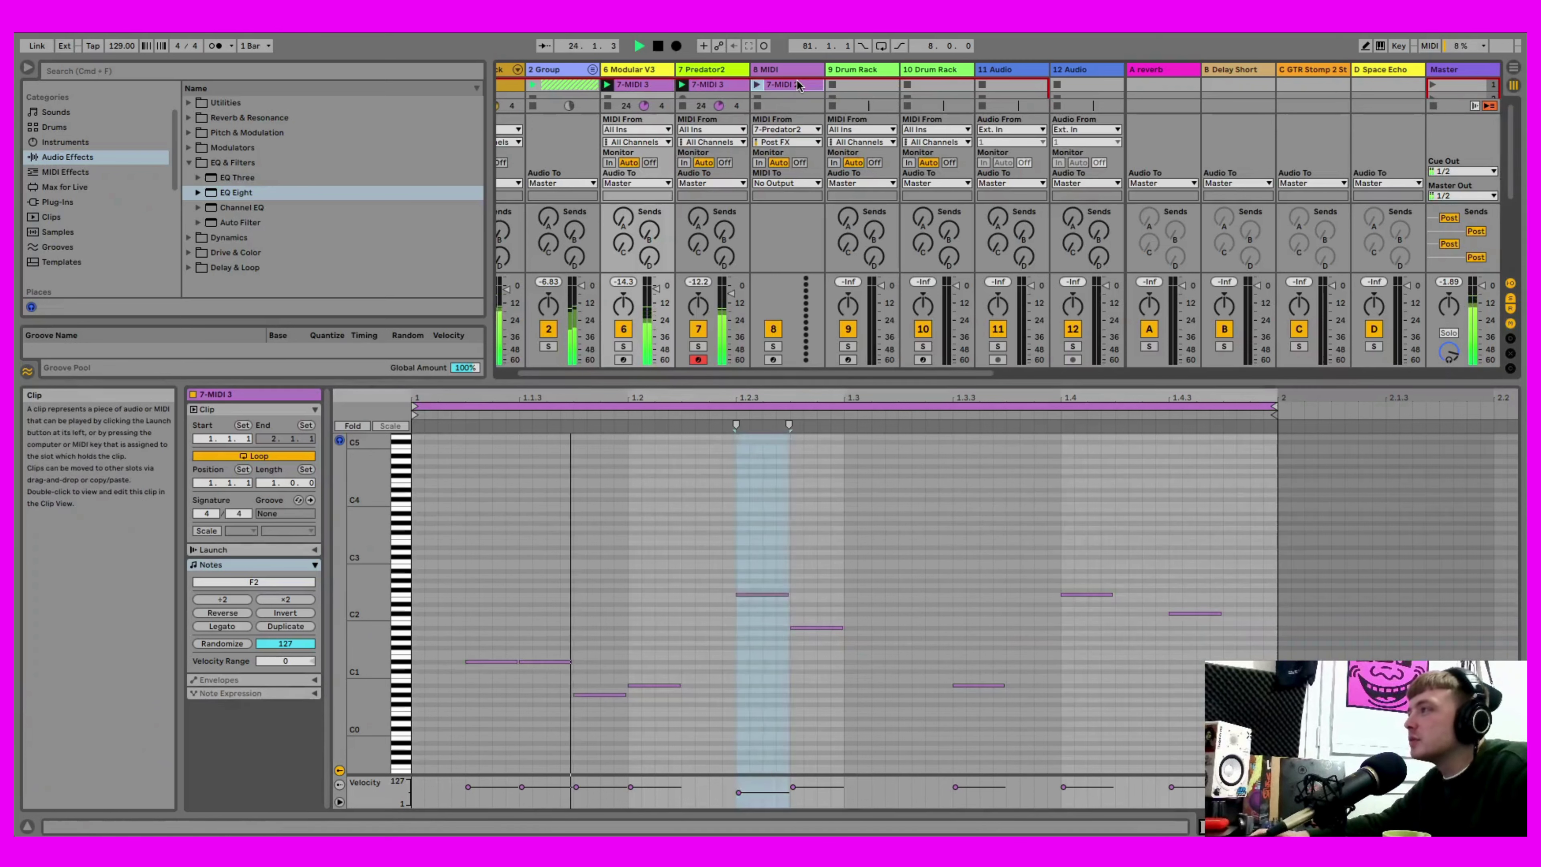
click(716, 85)
click(761, 571)
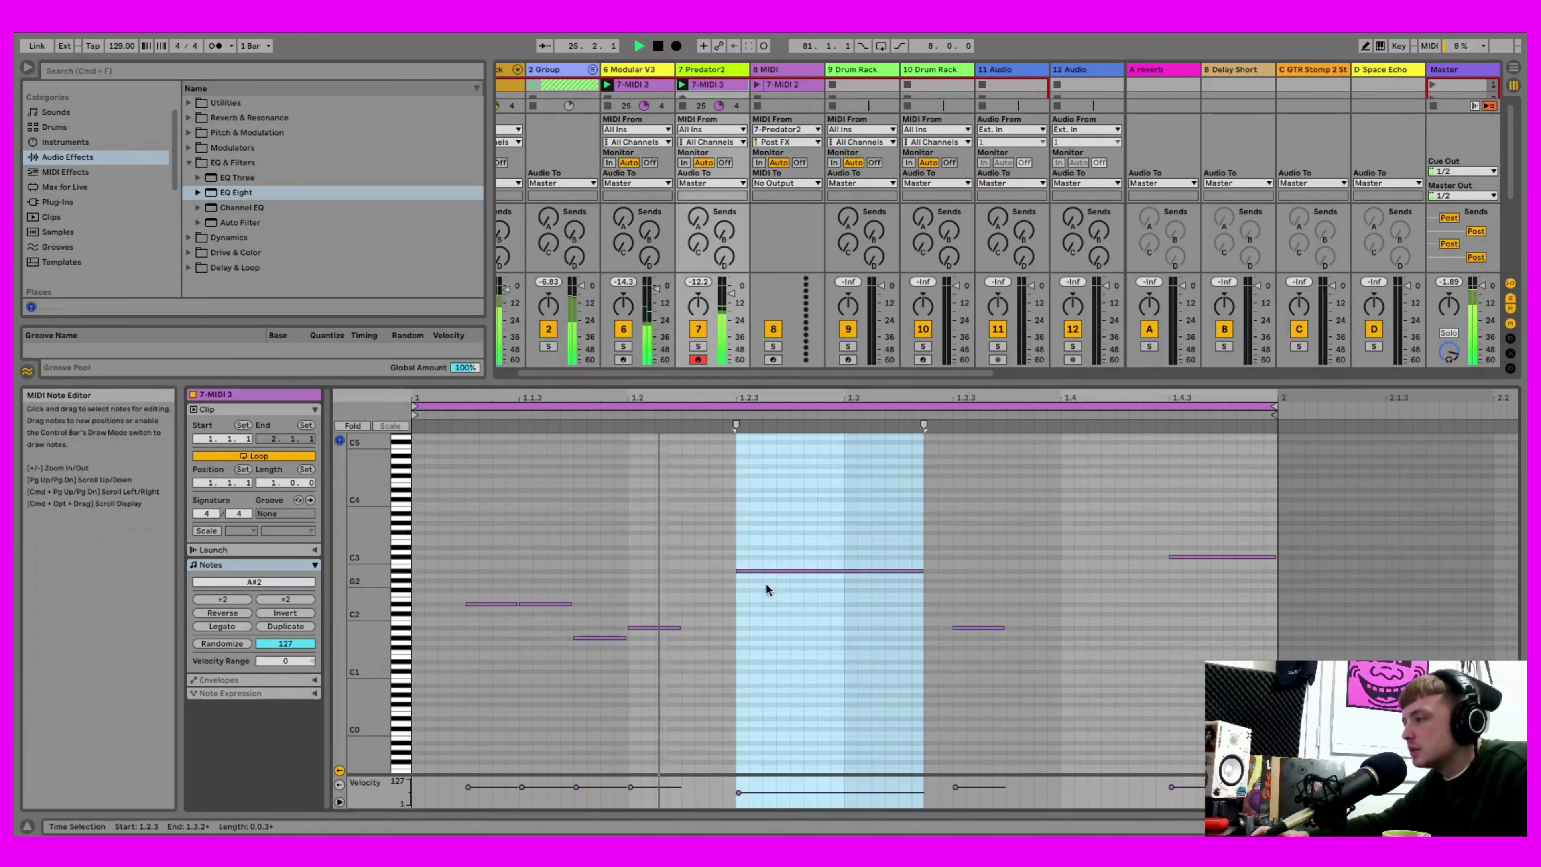
drag(758, 570, 760, 539)
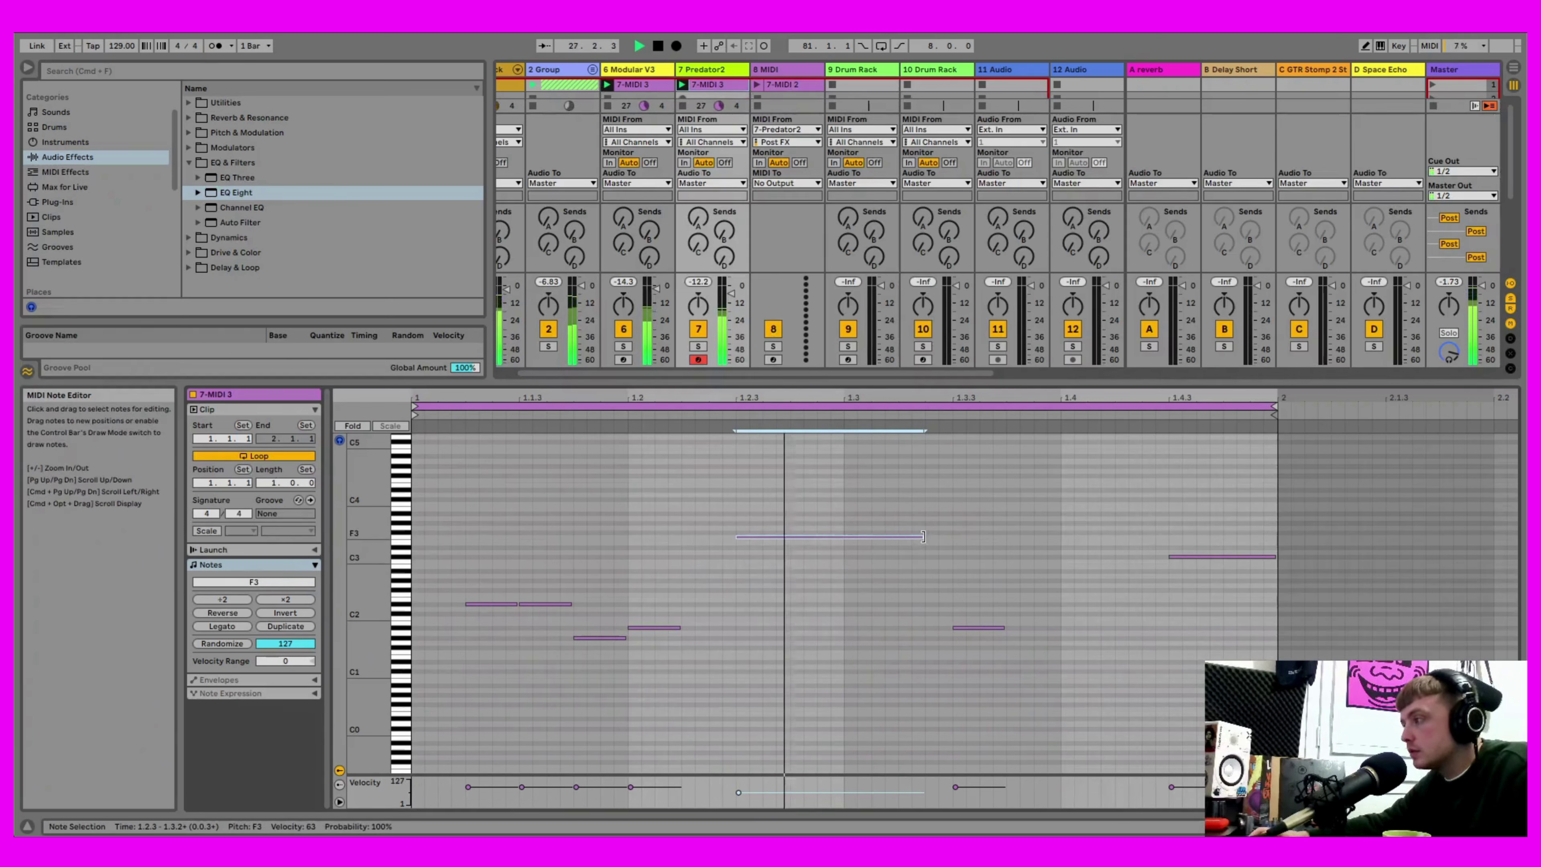
drag(922, 537, 799, 594)
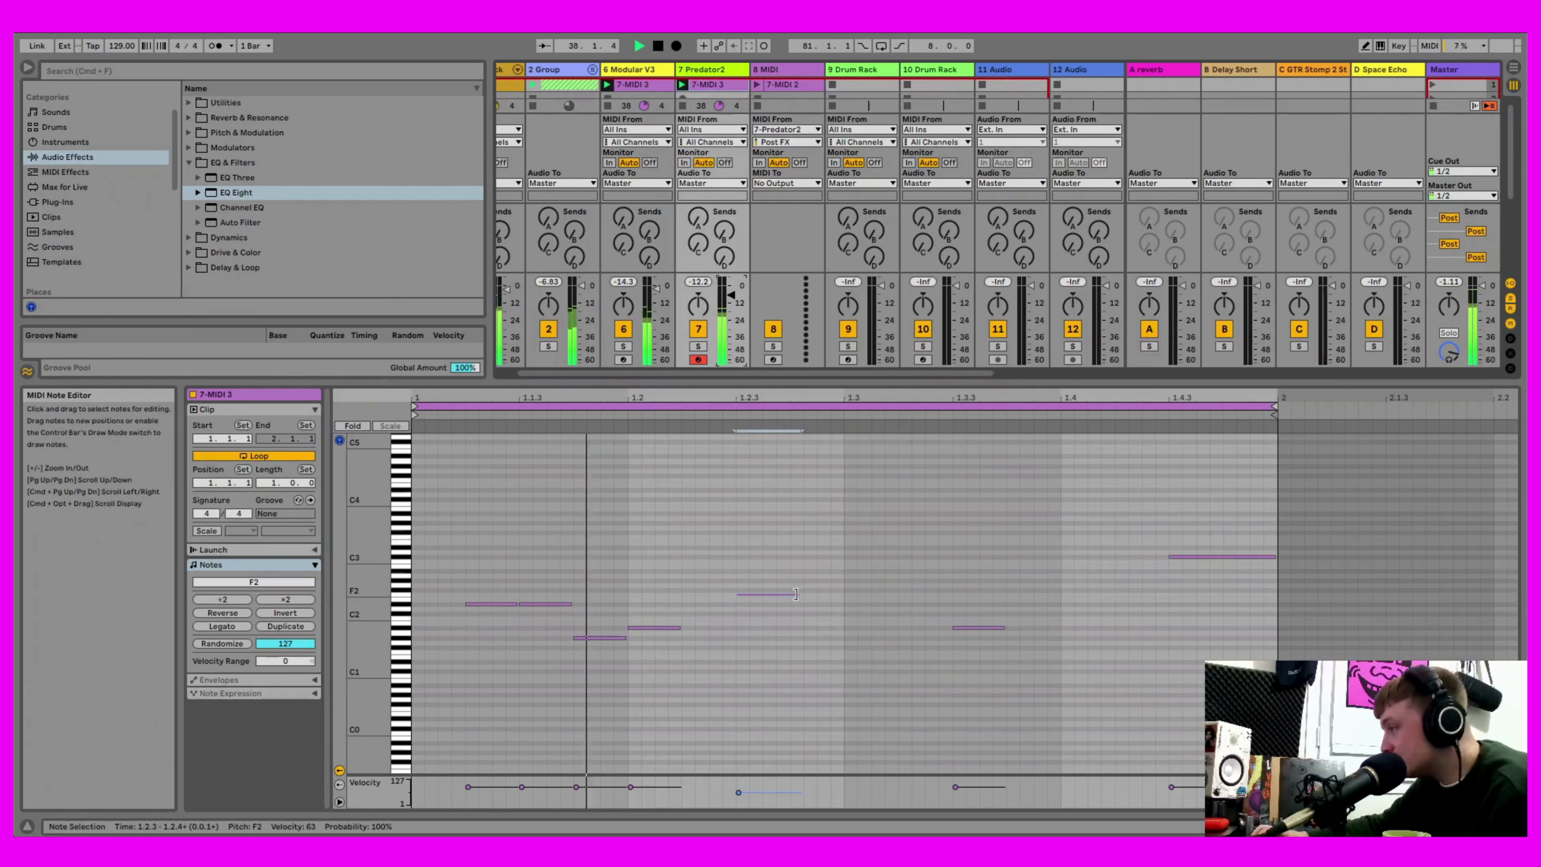
drag(795, 593, 807, 593)
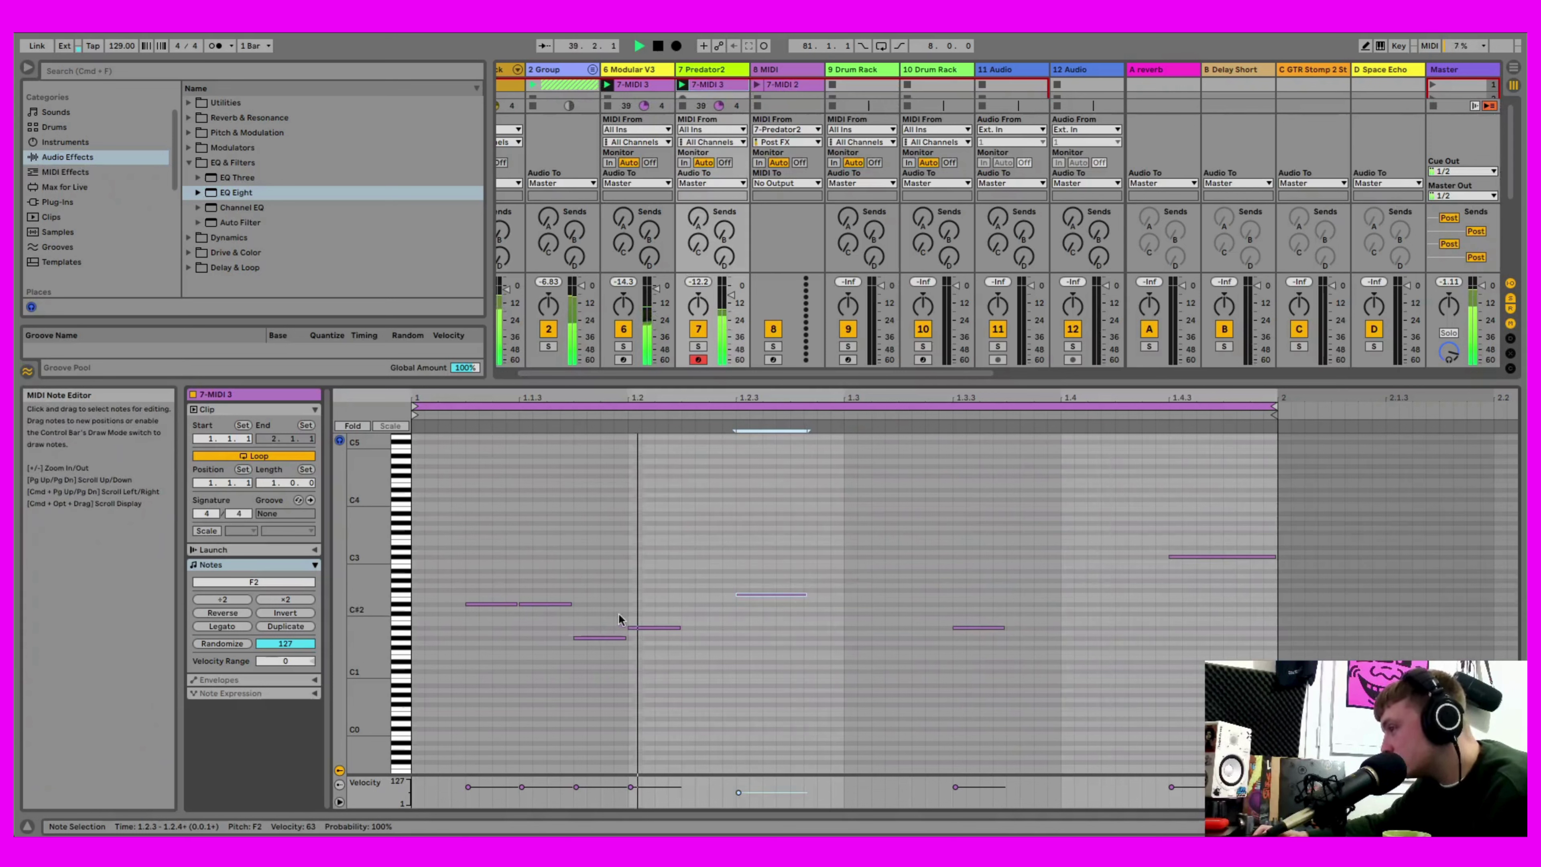
drag(1004, 628, 1057, 628)
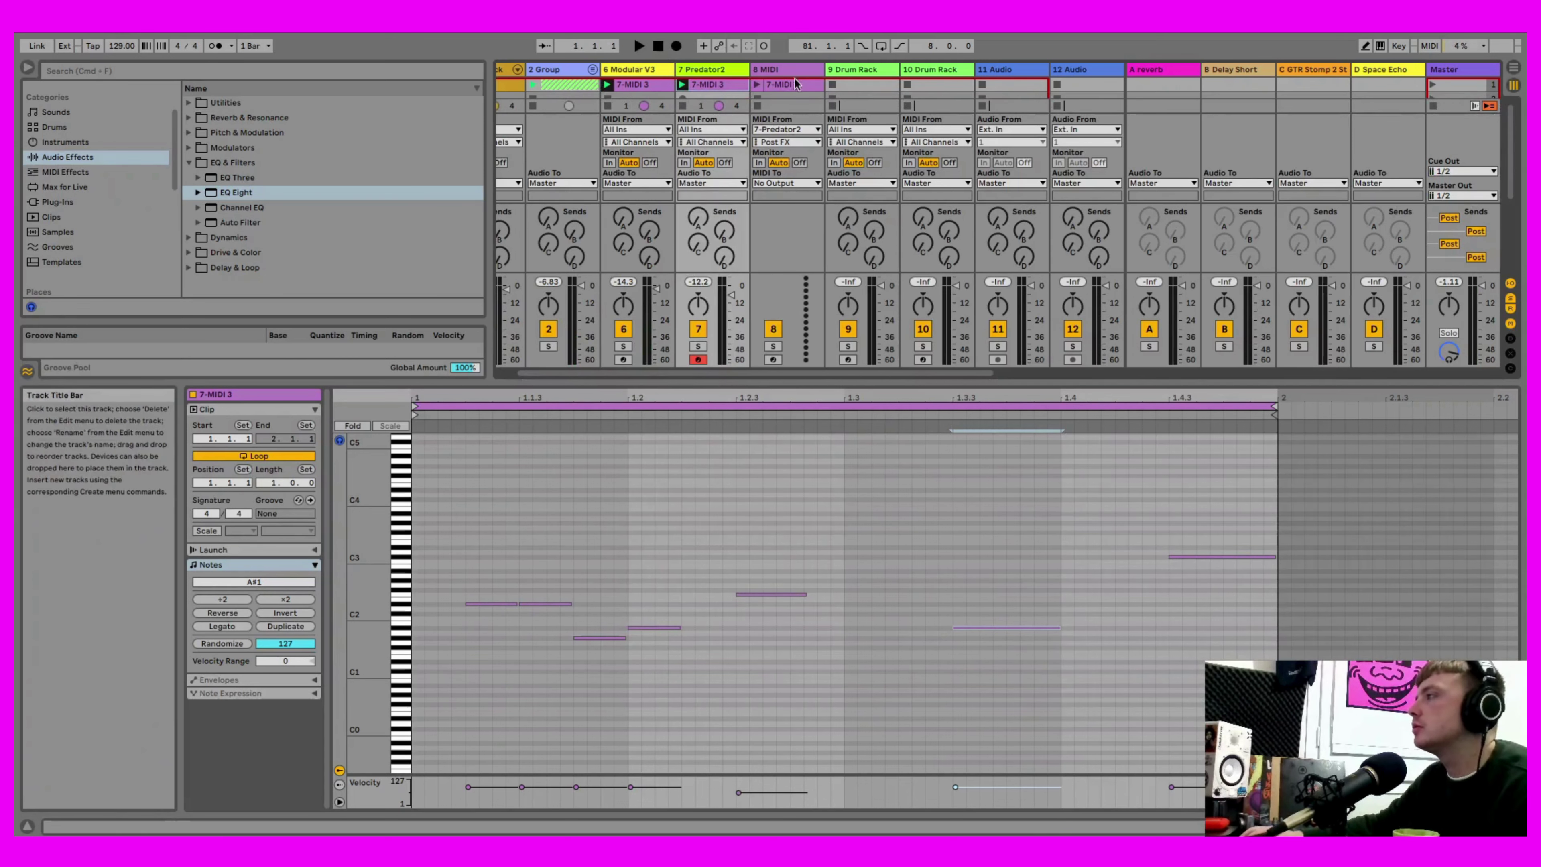
- Move the MIDI track holding the 7-MIDI 2 clip behind the first Drum Rack track and start playback
right_click(784, 73)
click(785, 73)
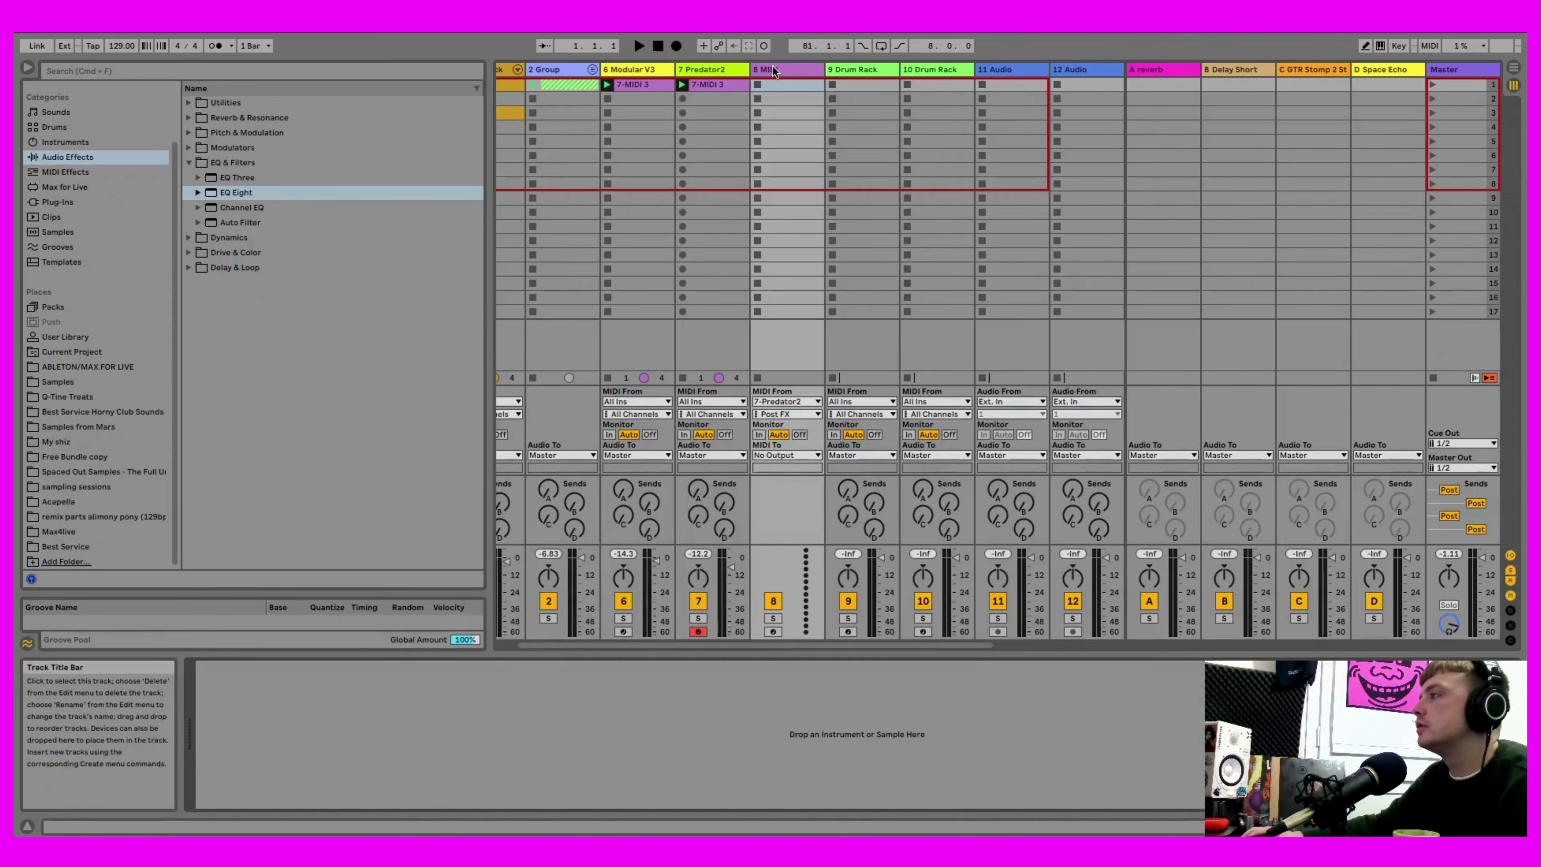
drag(774, 71, 901, 70)
key(space)
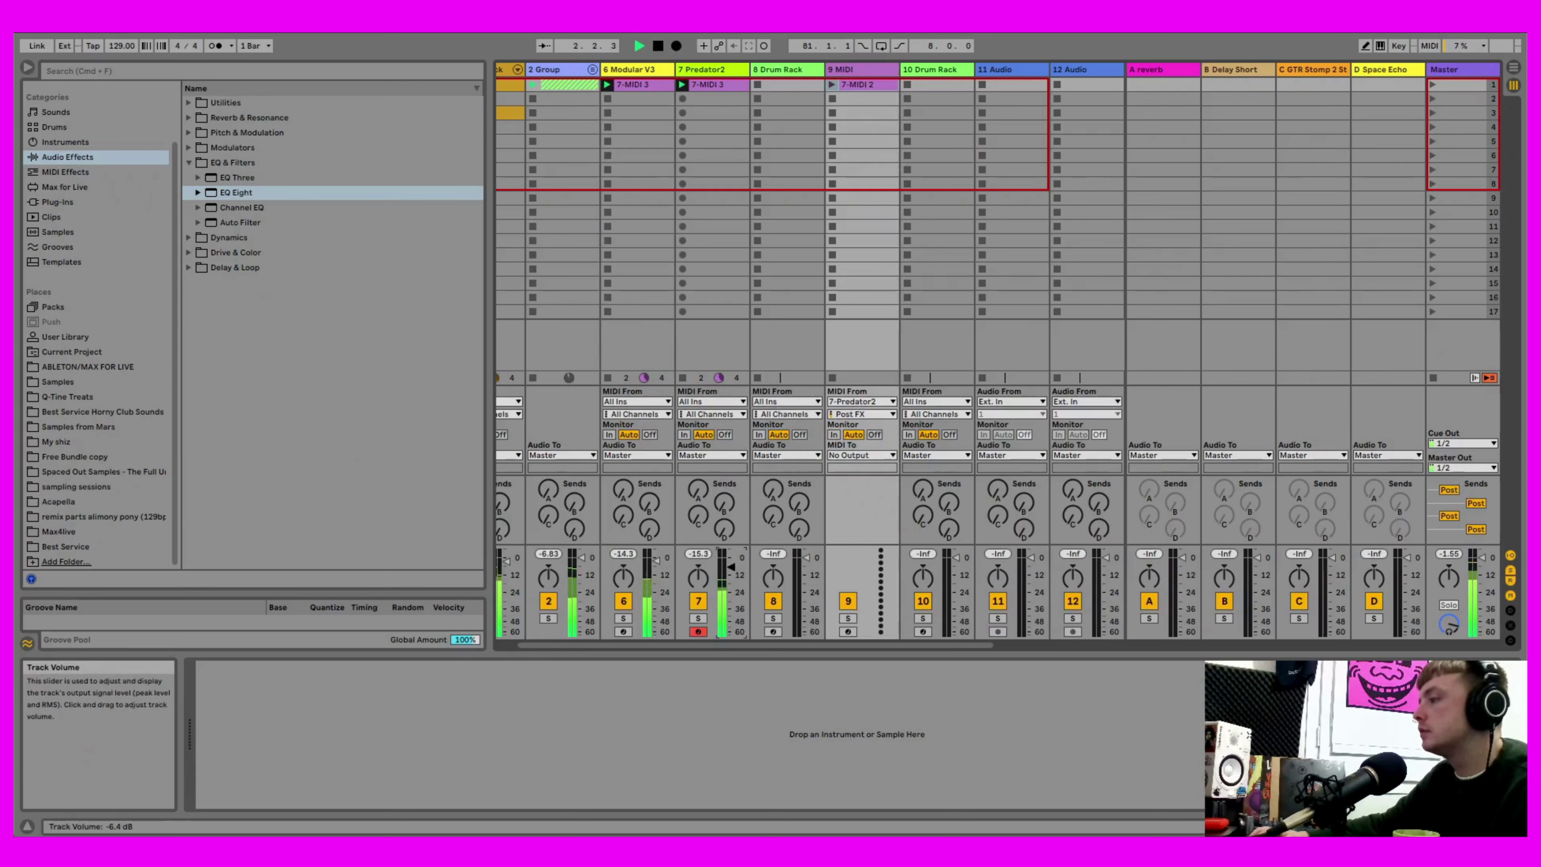
- Mute Modular V3 and raise the band 4 high cut in Predator2's EQ Eight to about 1.6 kHz
click(623, 599)
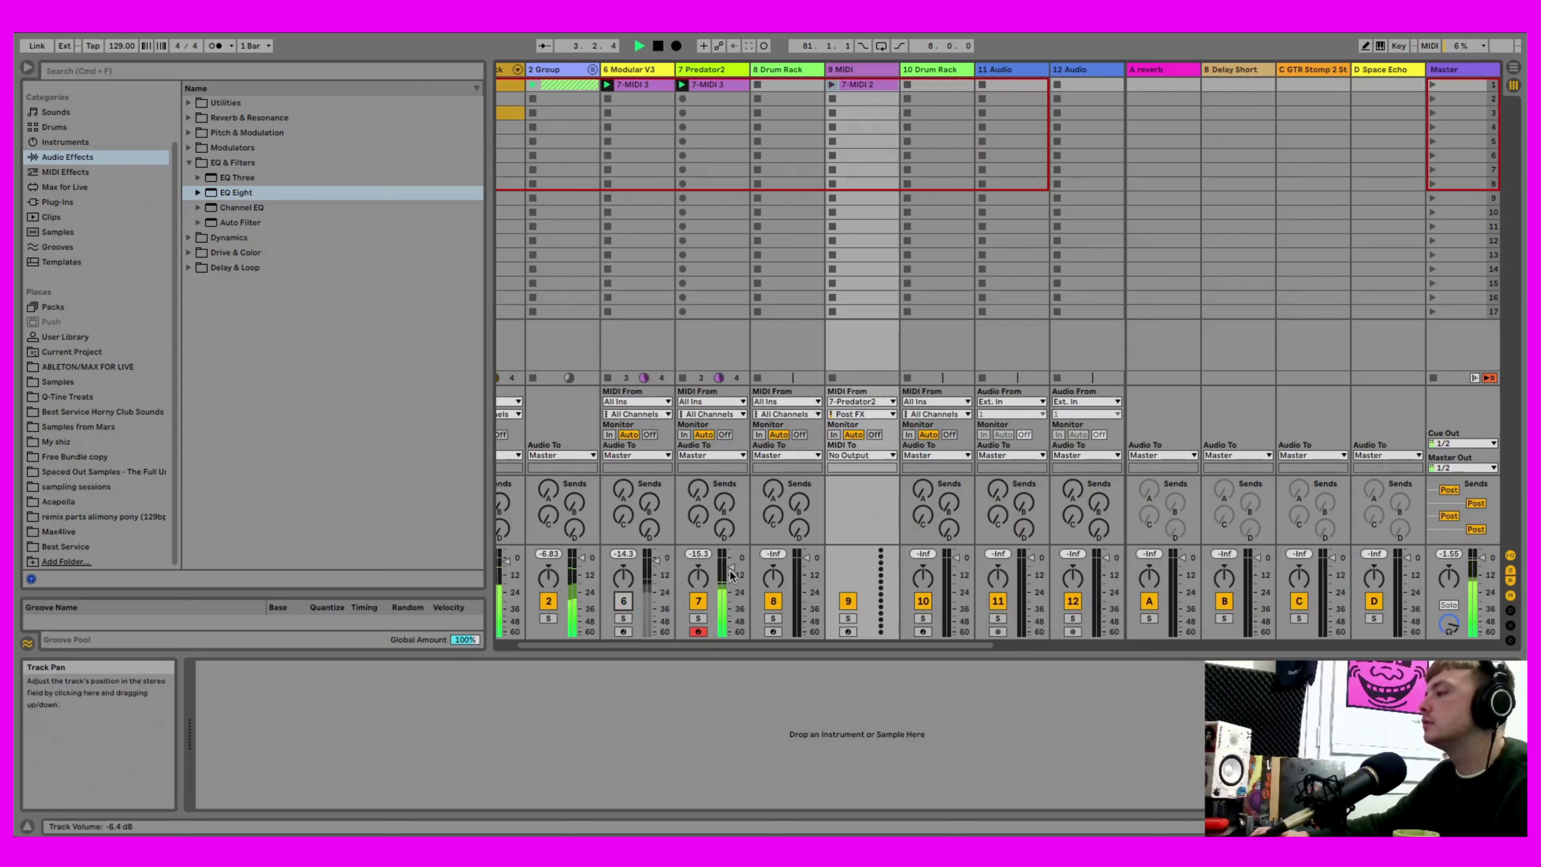
click(702, 71)
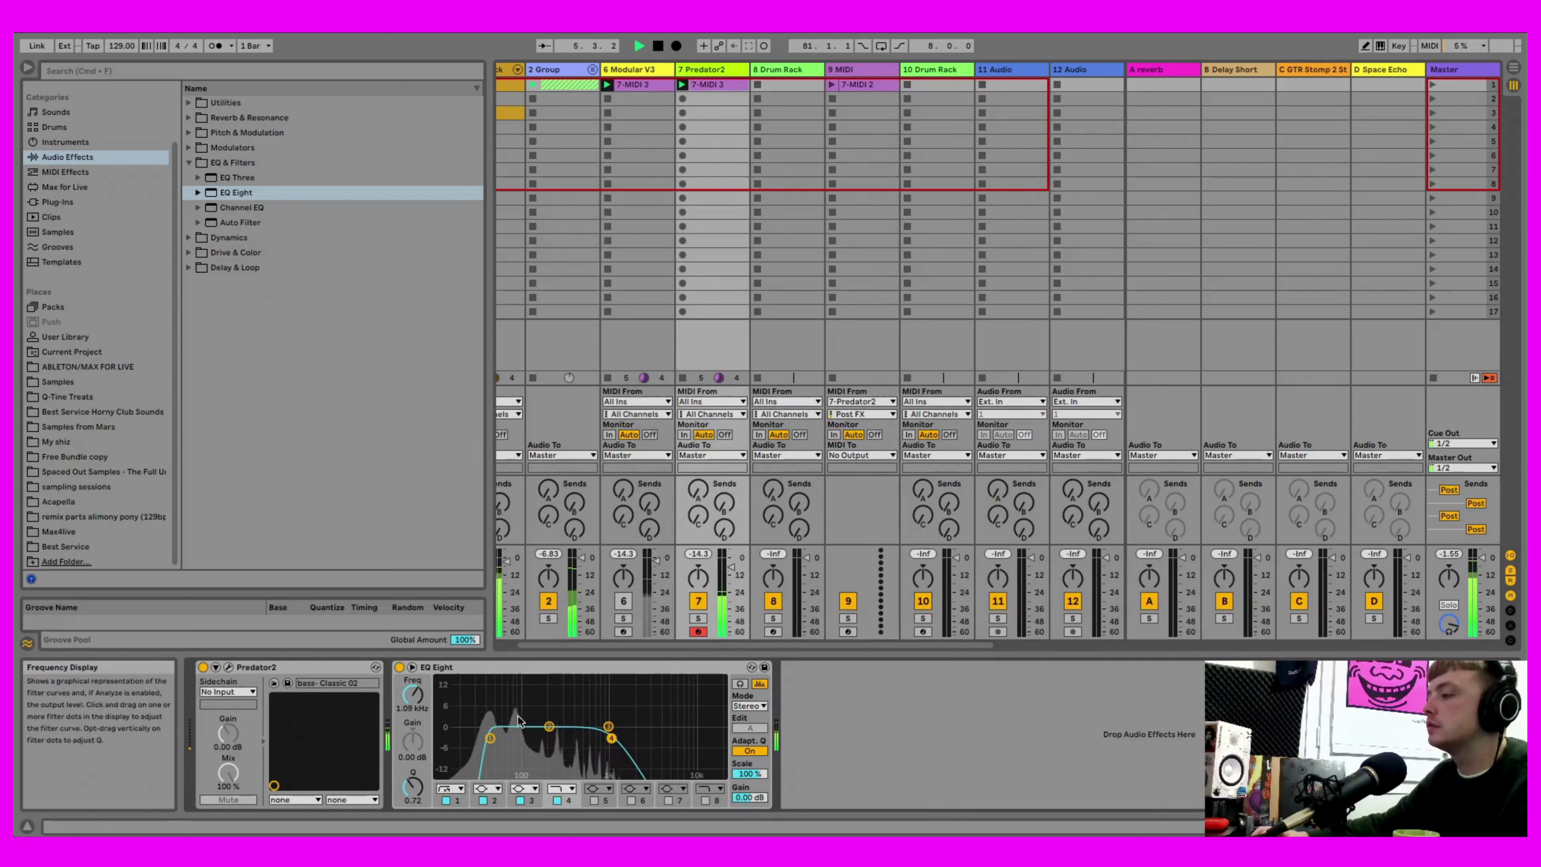
drag(610, 736, 612, 738)
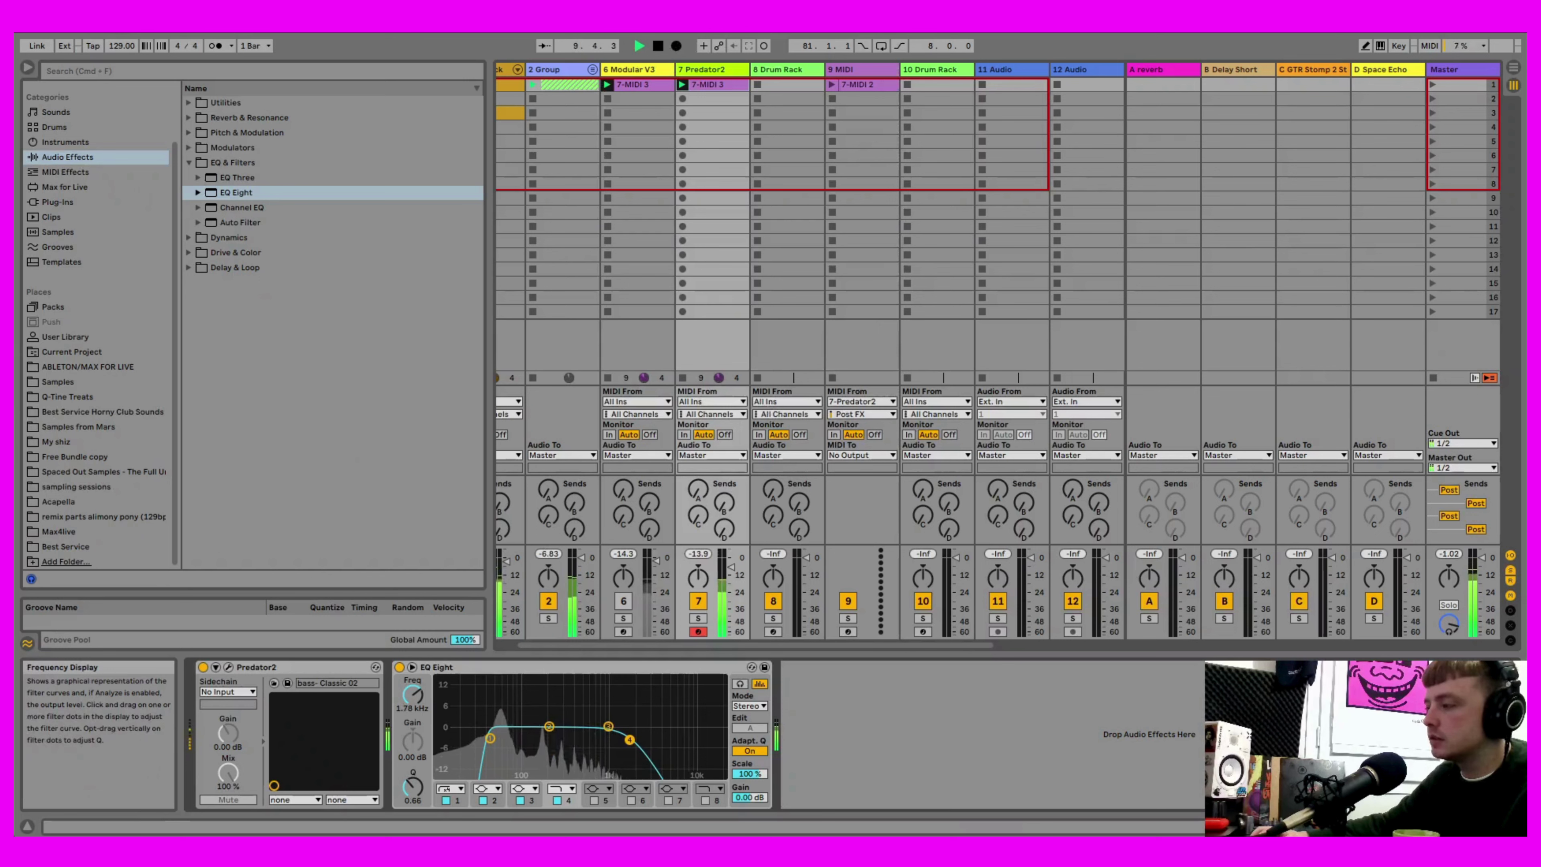
- Expand EQ Eight and cut band 3 at 120 Hz with a Q of 18 and a gain of about -6.19 dB
click(412, 667)
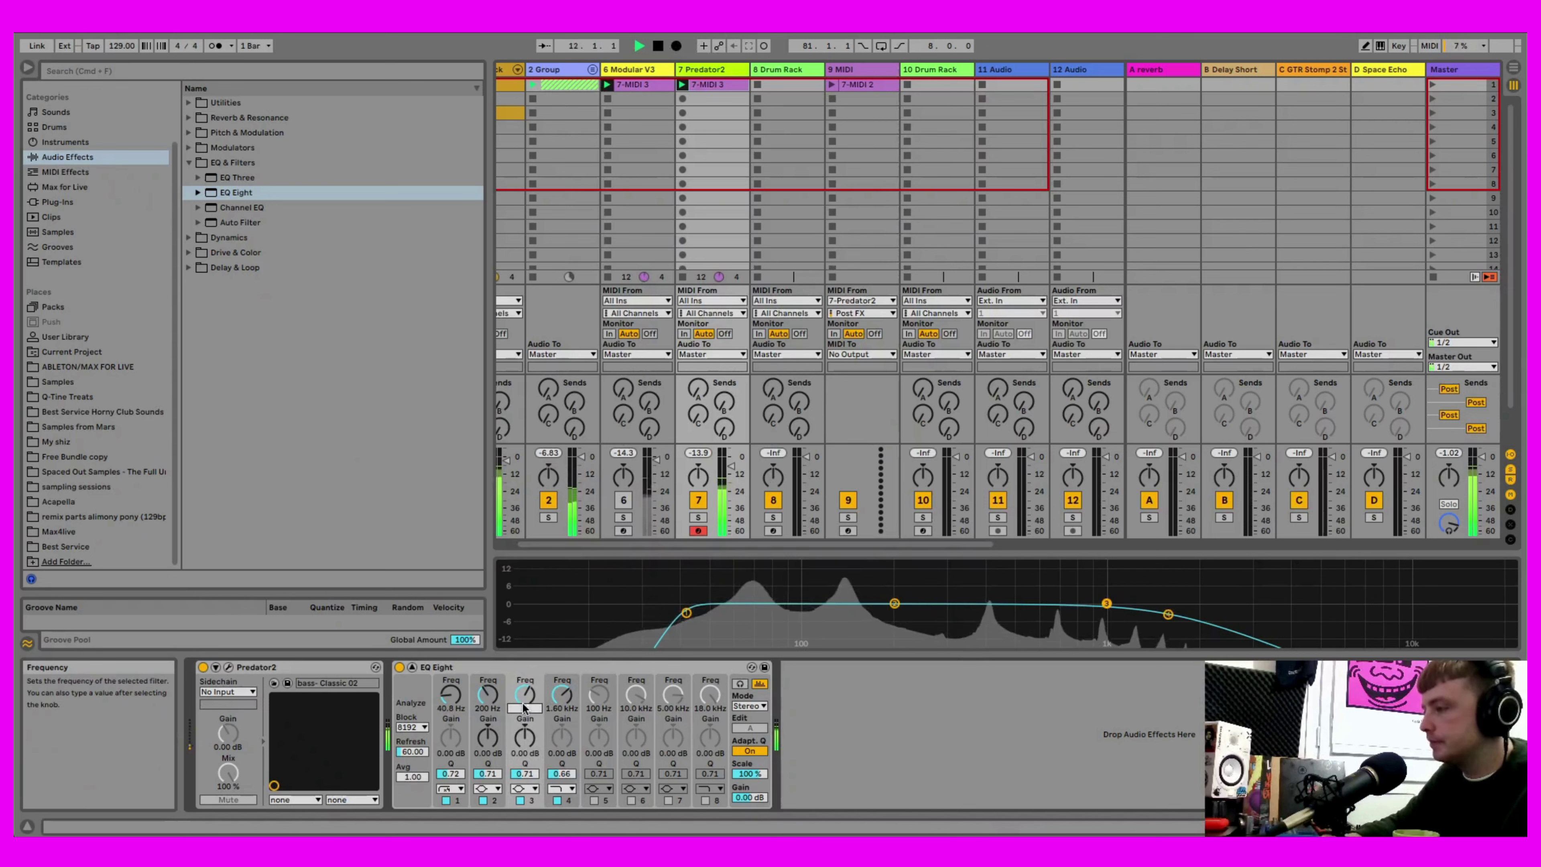
key(Return)
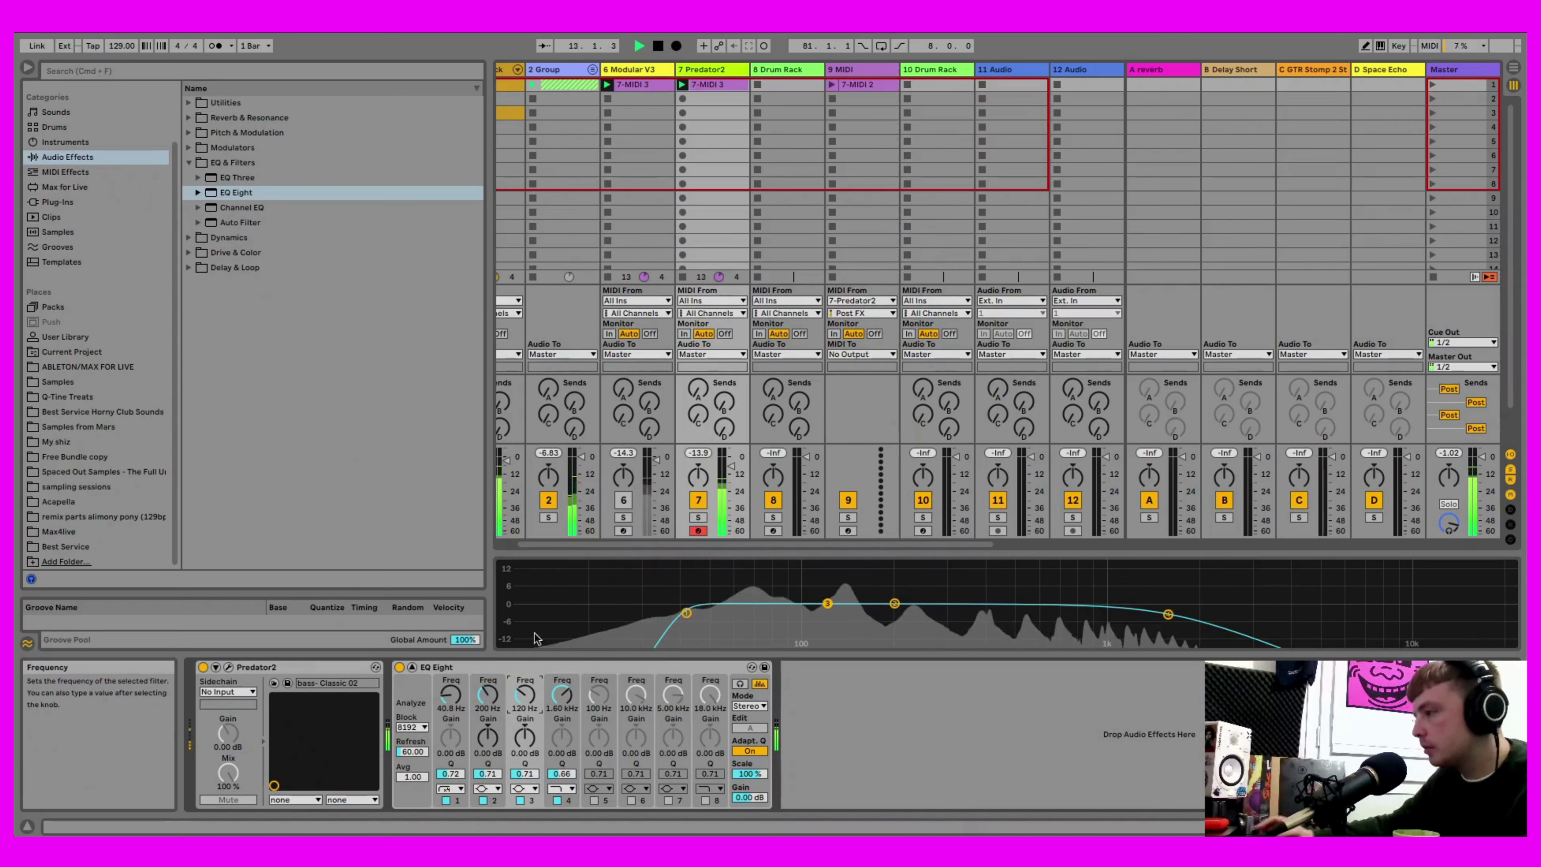
click(525, 773)
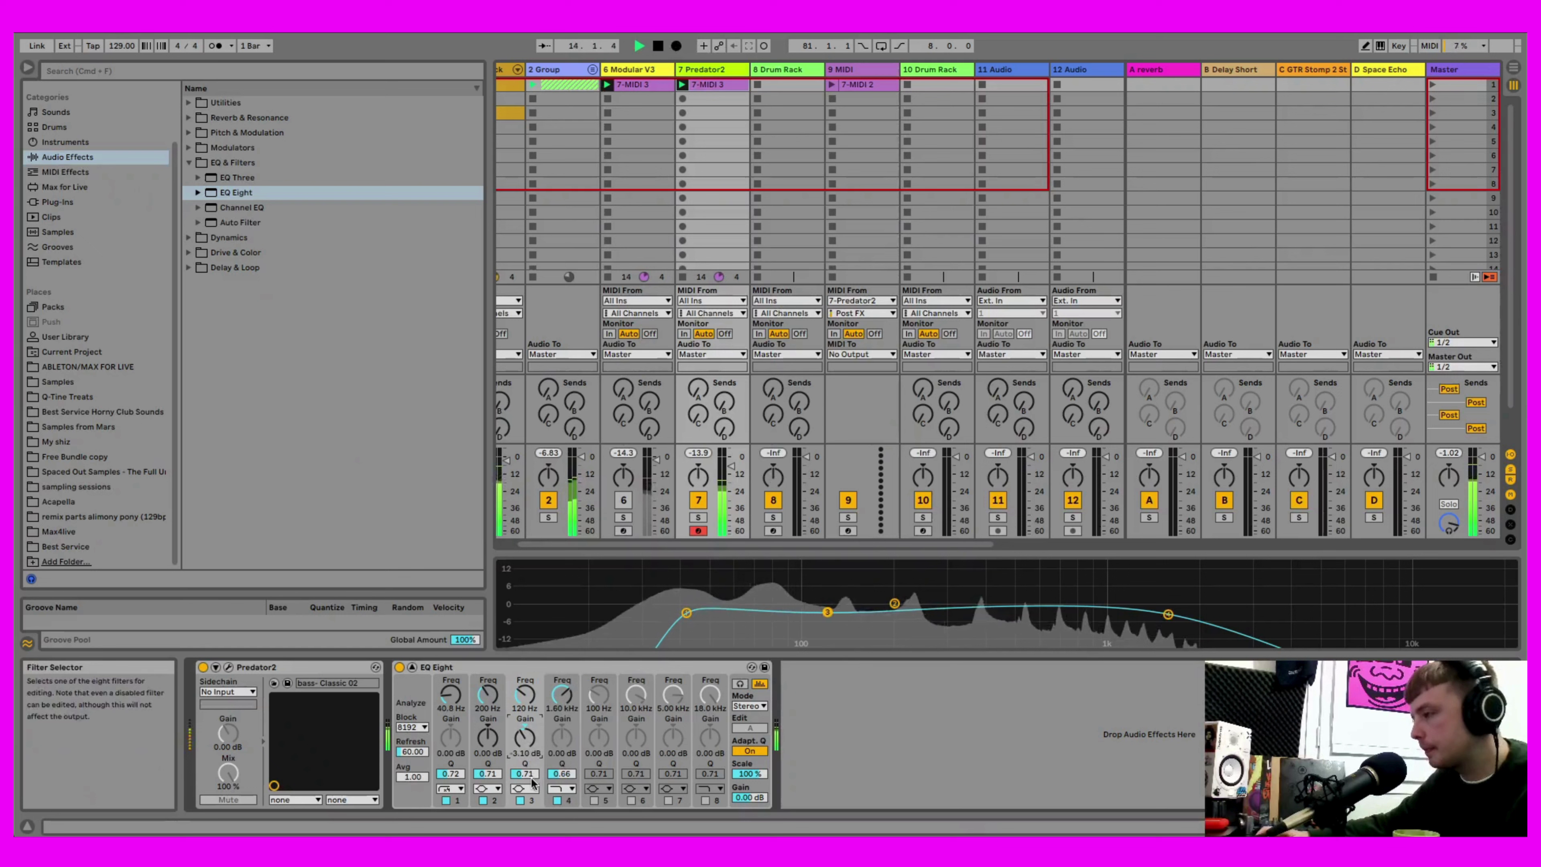
text(18)
key(Return)
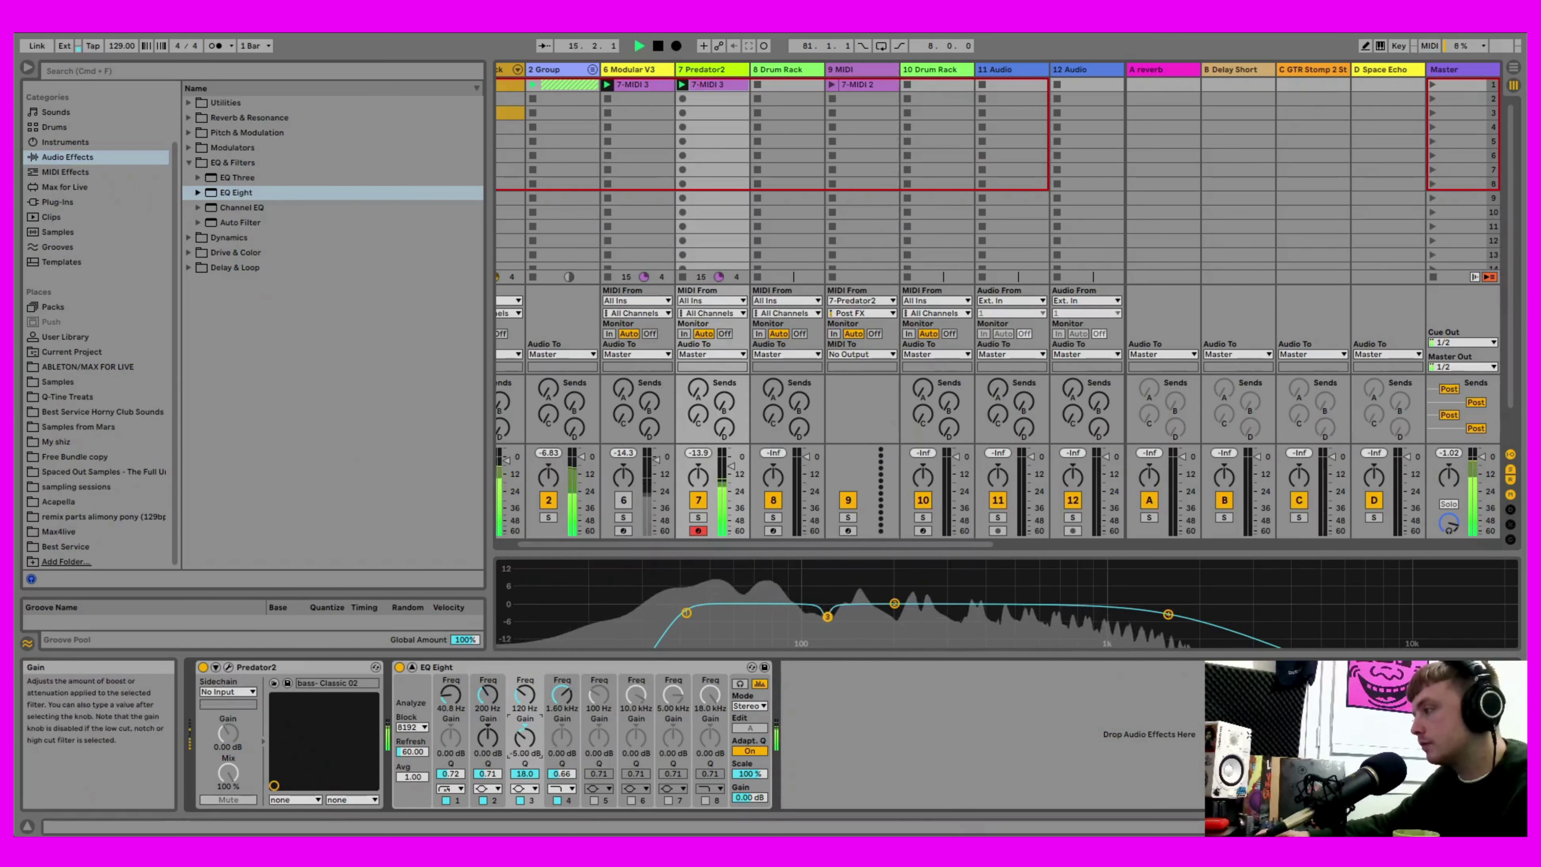
drag(525, 738, 525, 746)
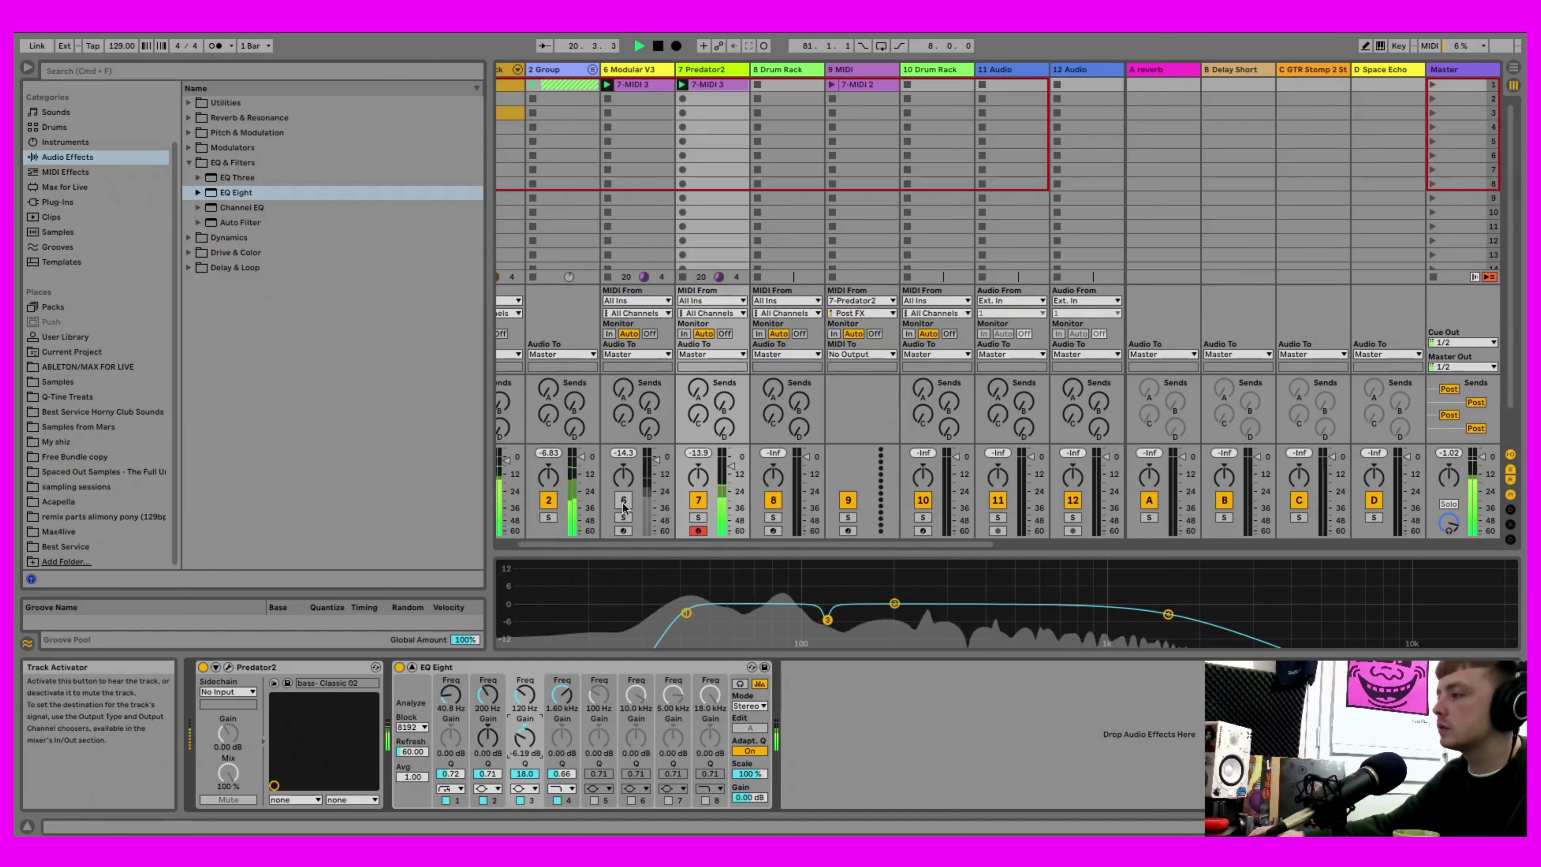
- Insert a new MIDI track directly after the Predator2 track
click(786, 70)
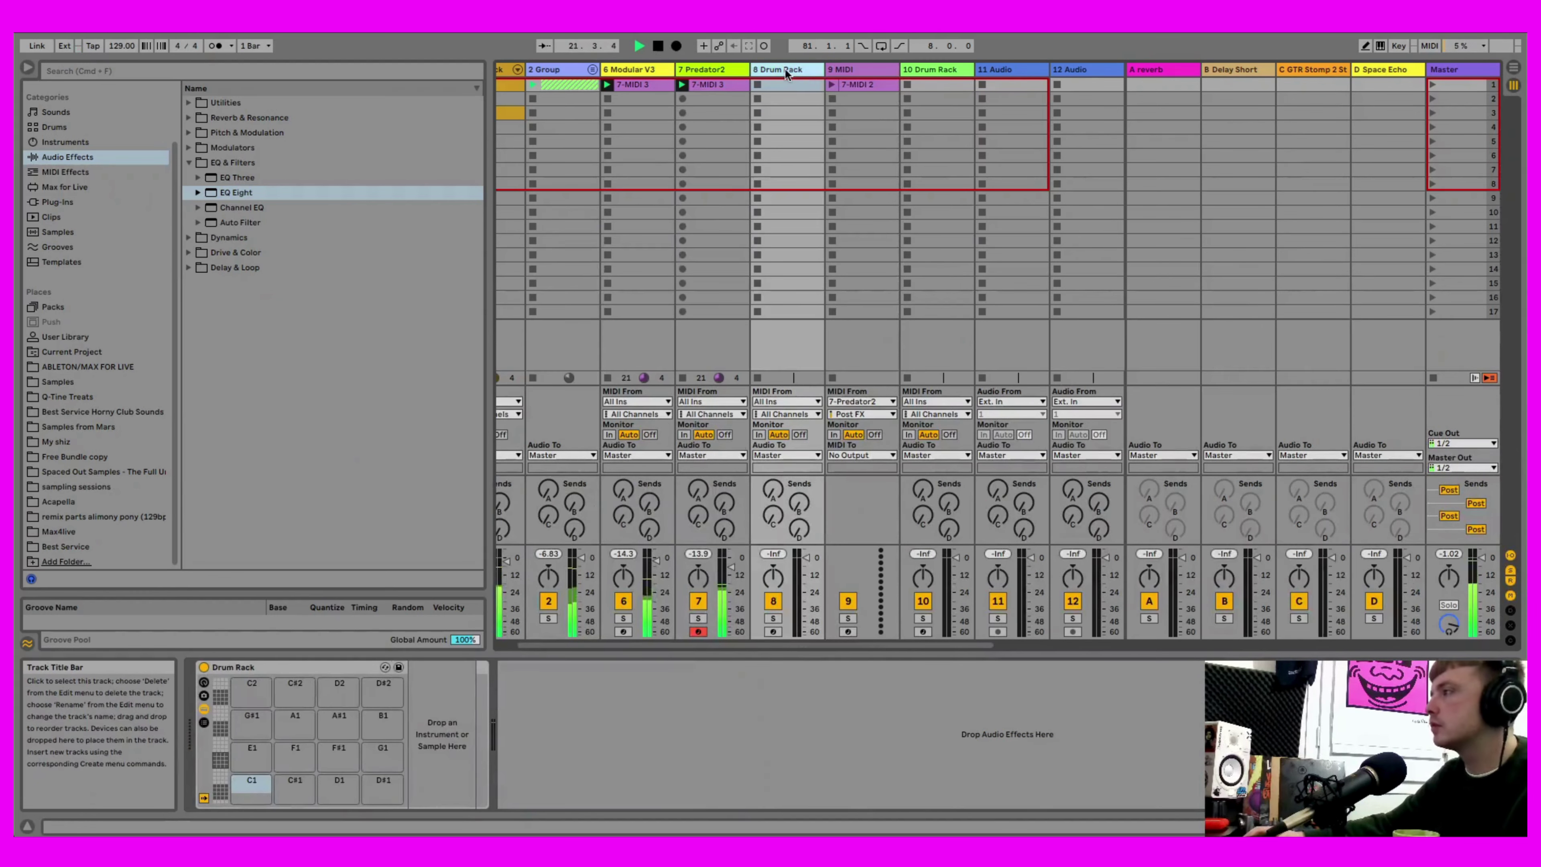
click(704, 70)
right_click(703, 70)
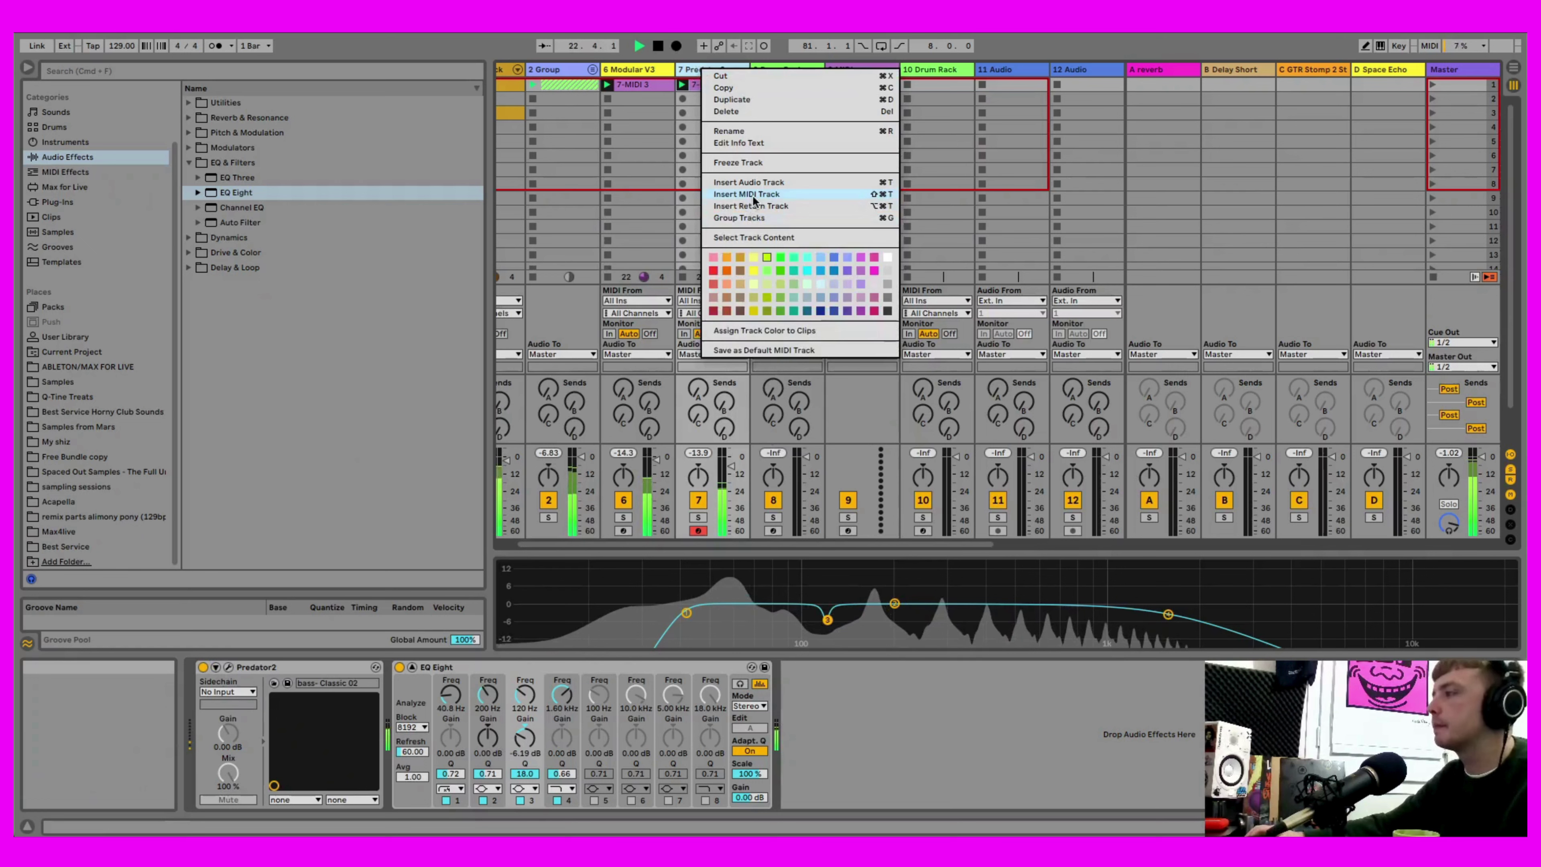
key(super+shift+t)
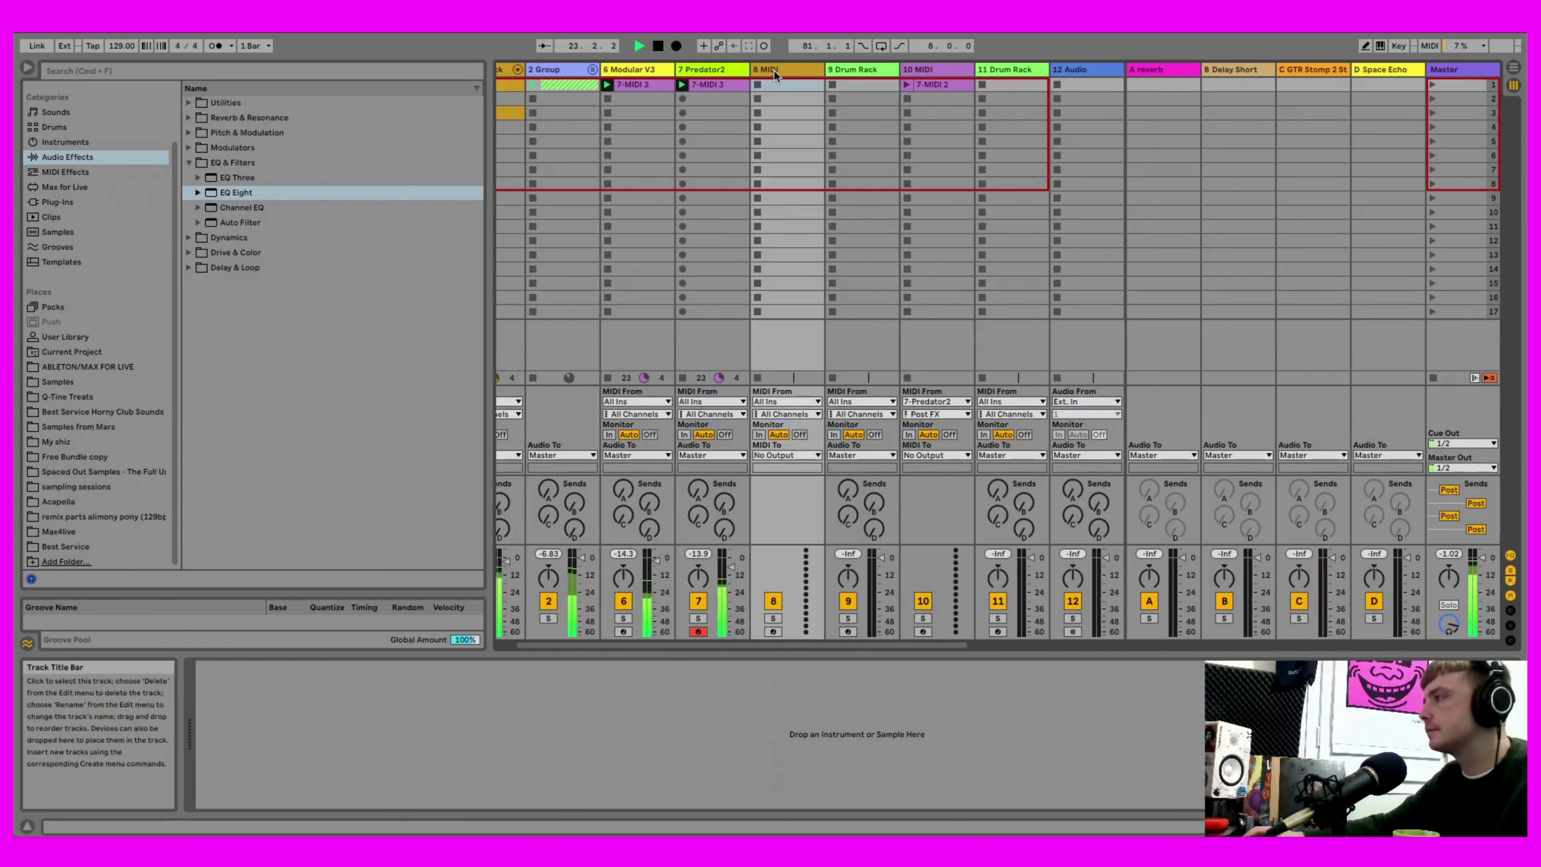
- Load the Prophet V3 plug-in onto the new MIDI track and shift its window aside
click(77, 213)
click(77, 202)
scroll(470, 270, up, 5)
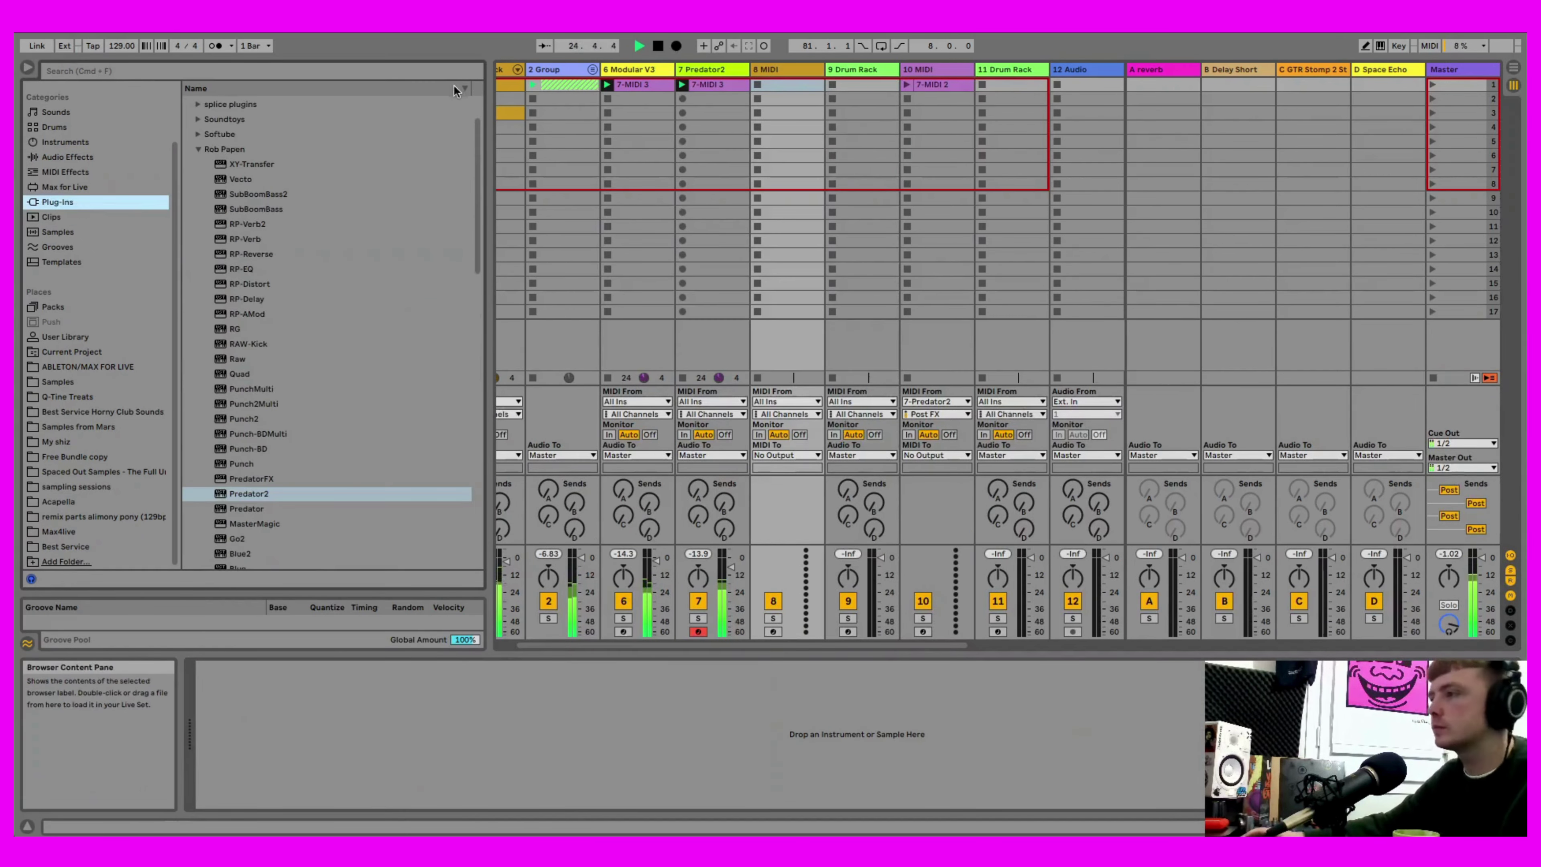
drag(474, 186, 476, 207)
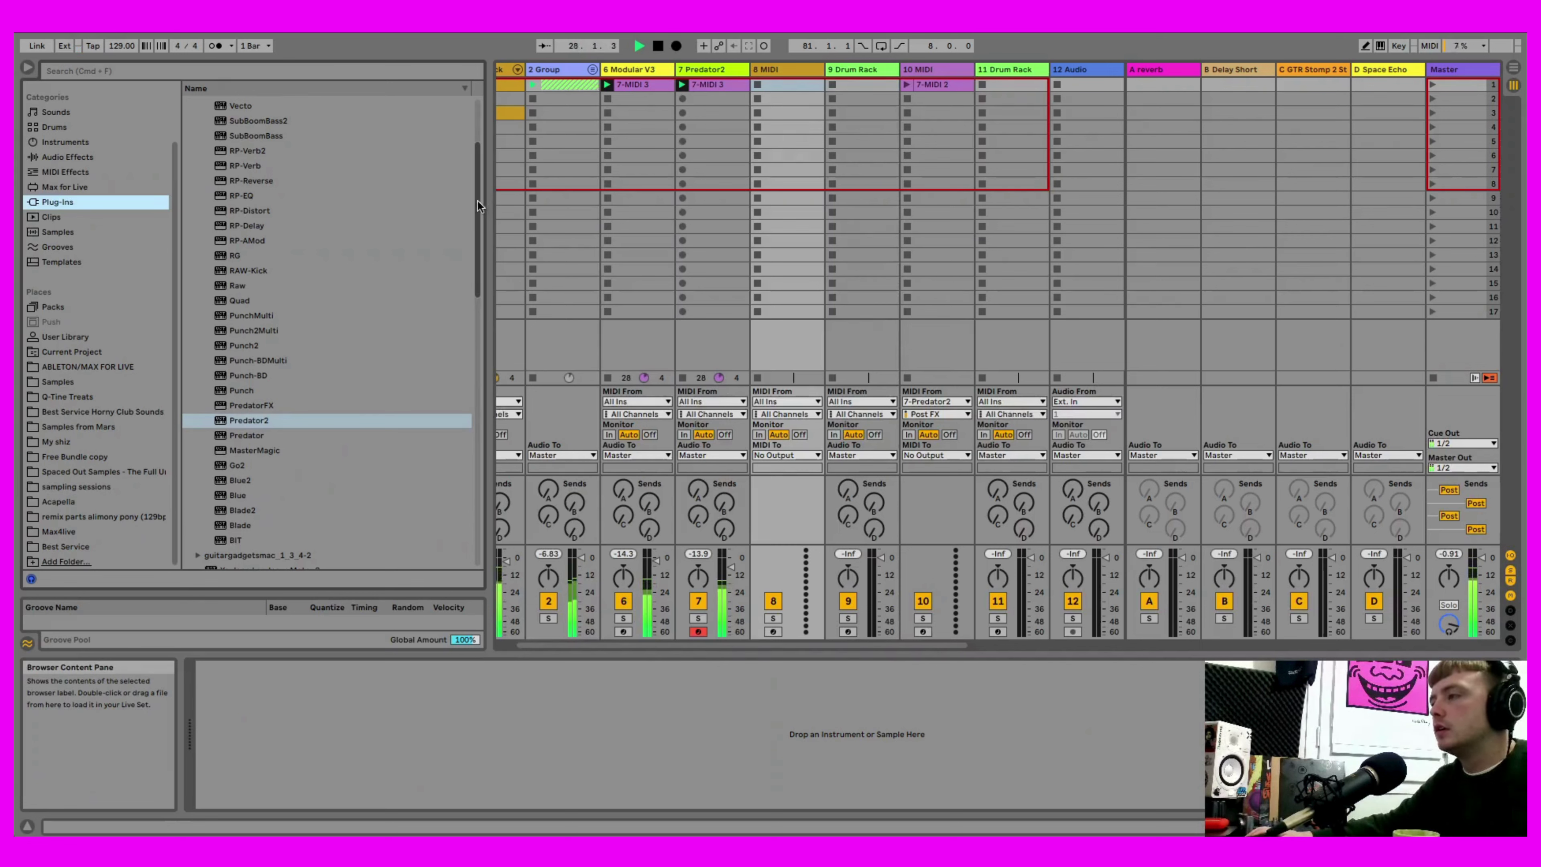
drag(478, 201, 480, 372)
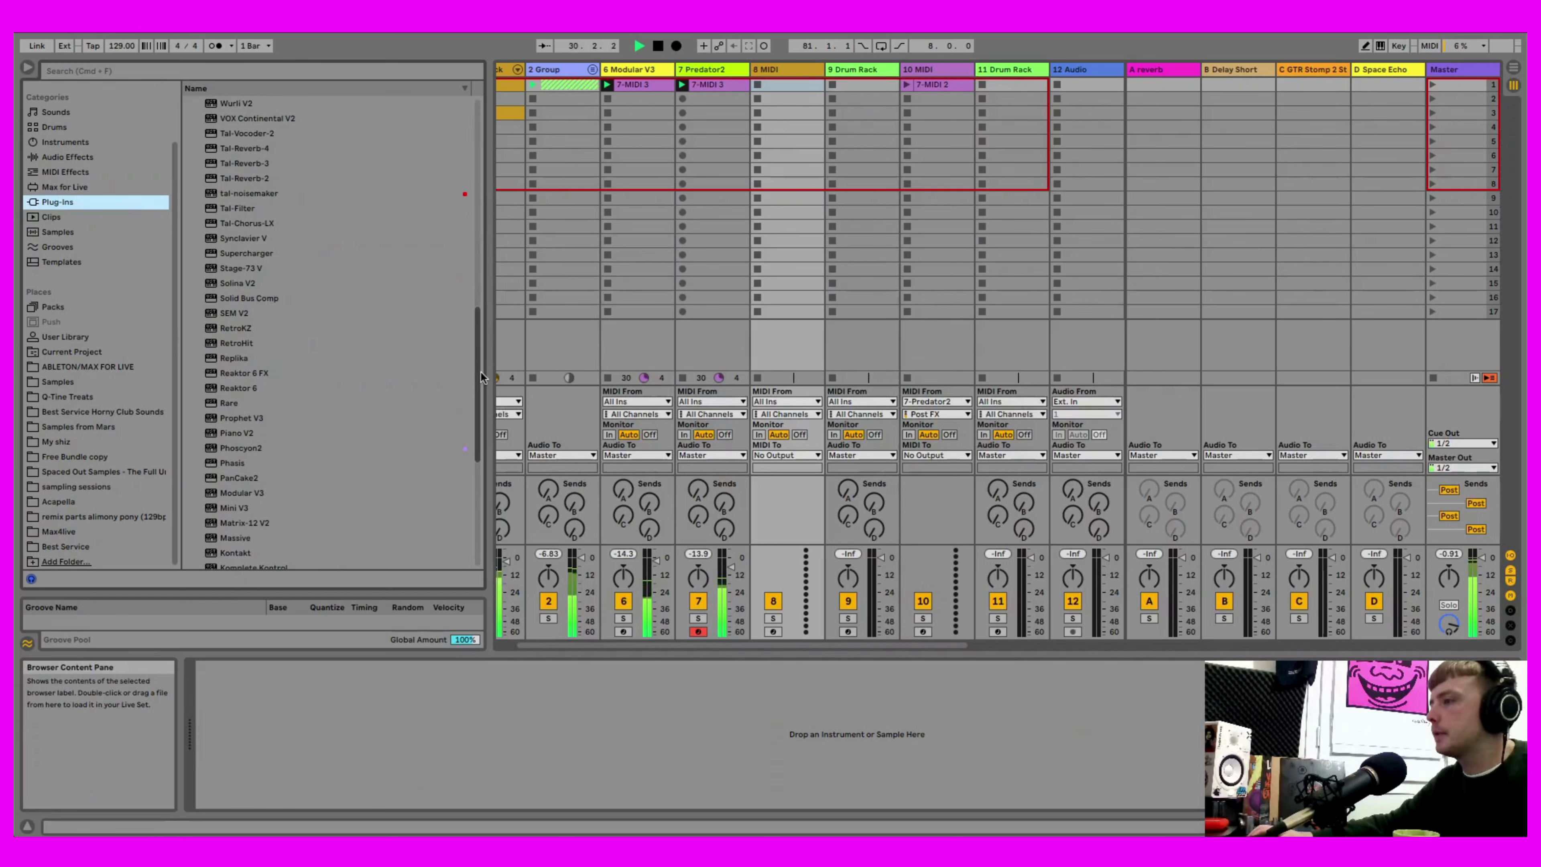
click(266, 419)
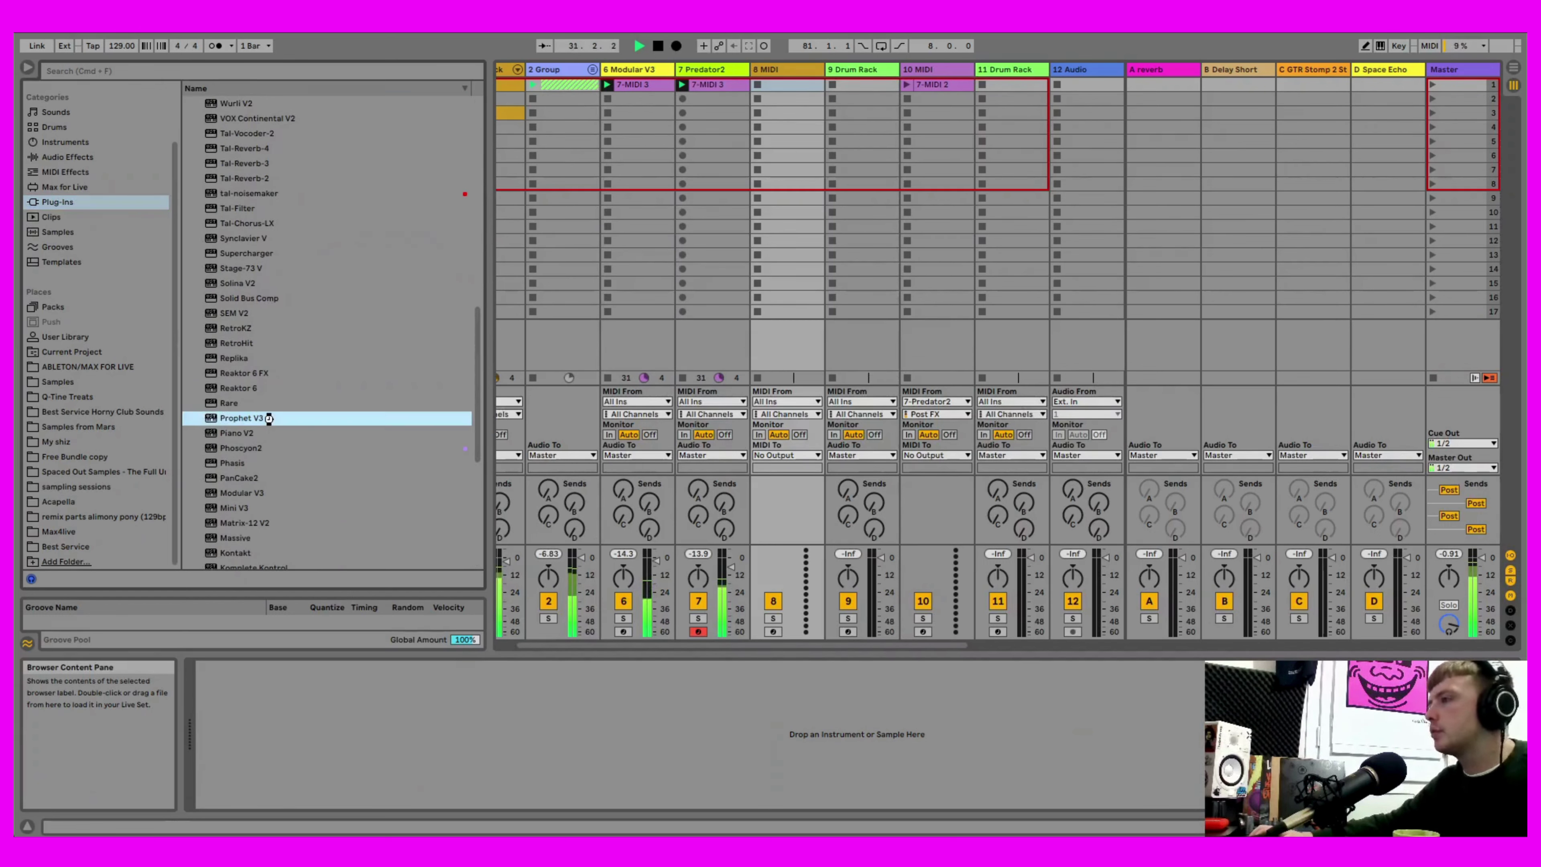
drag(809, 100, 810, 97)
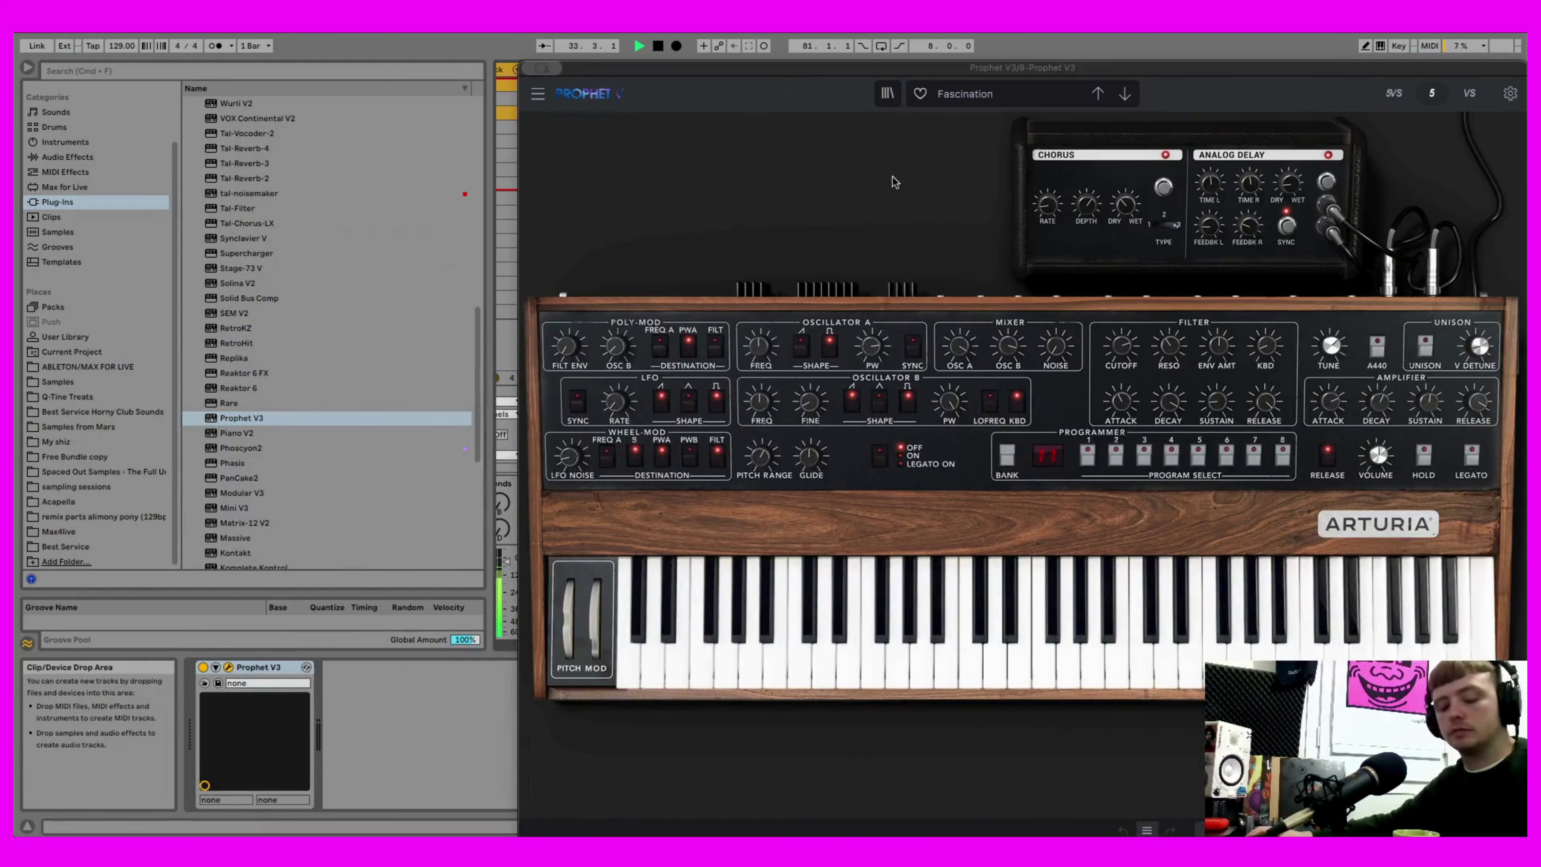
drag(628, 71, 677, 73)
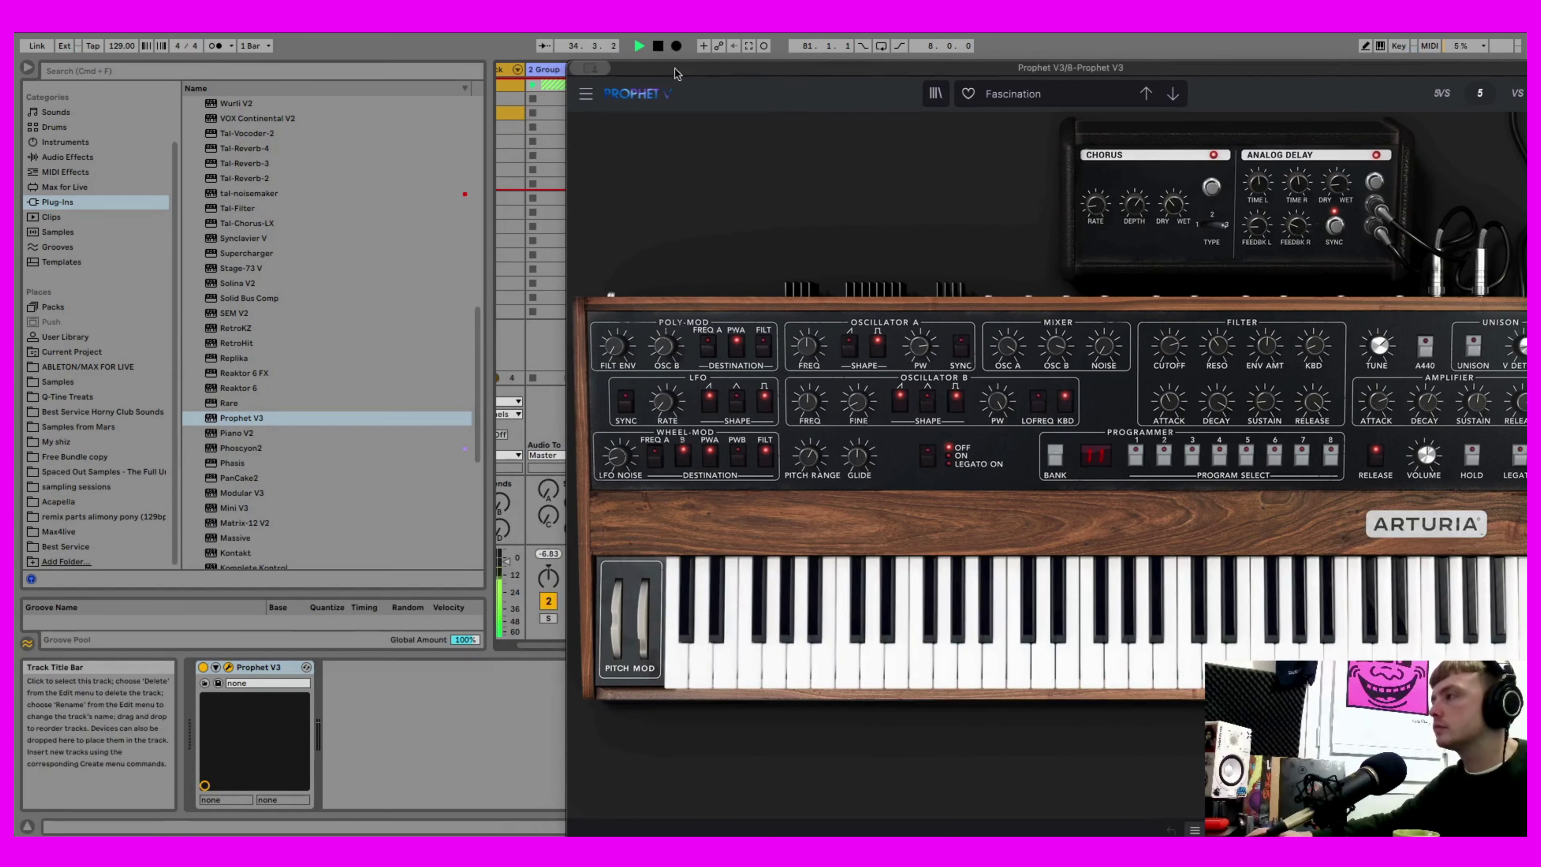
- Hide the Prophet V3 window and arm its track to play along with the loop, stopping playback at the end
key(super+alt+p)
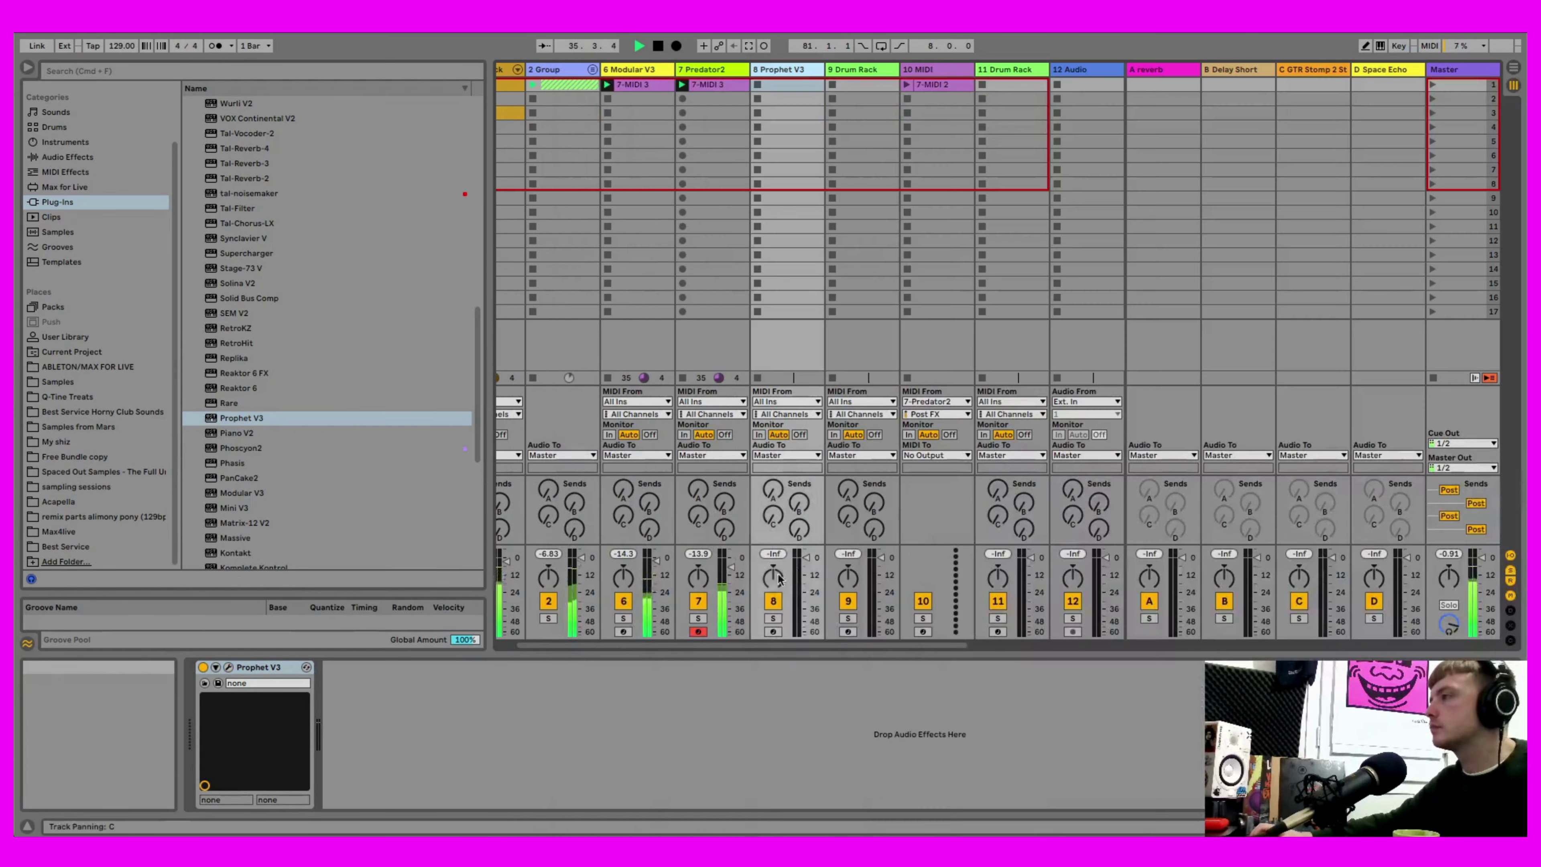
click(698, 632)
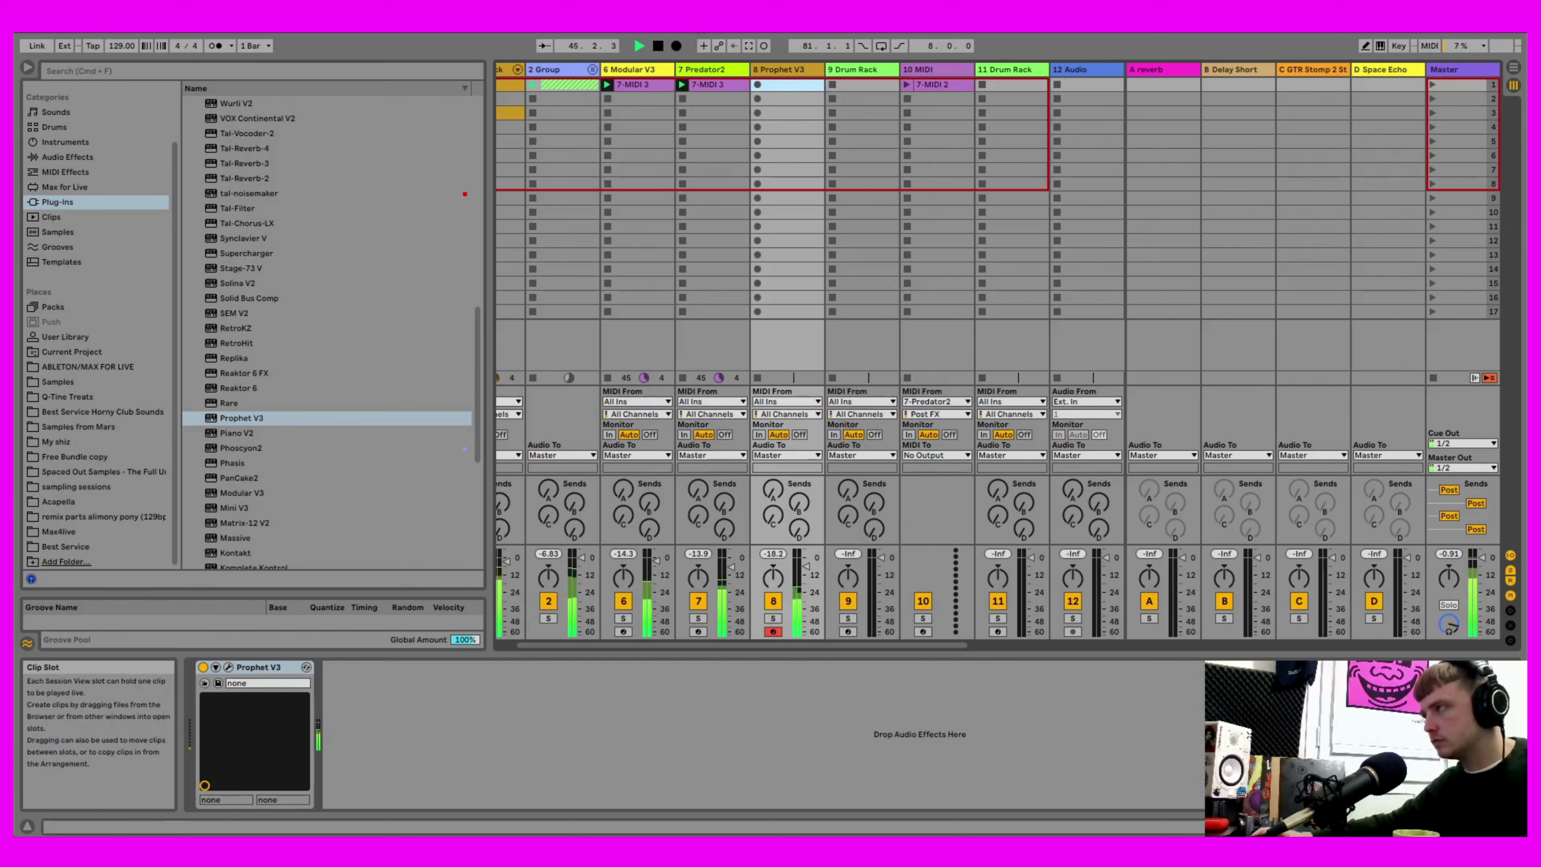
key(space)
- Reopen Prophet V3 and audition its Pad presets one after another, from Ambient Works through to Chill Network
click(227, 668)
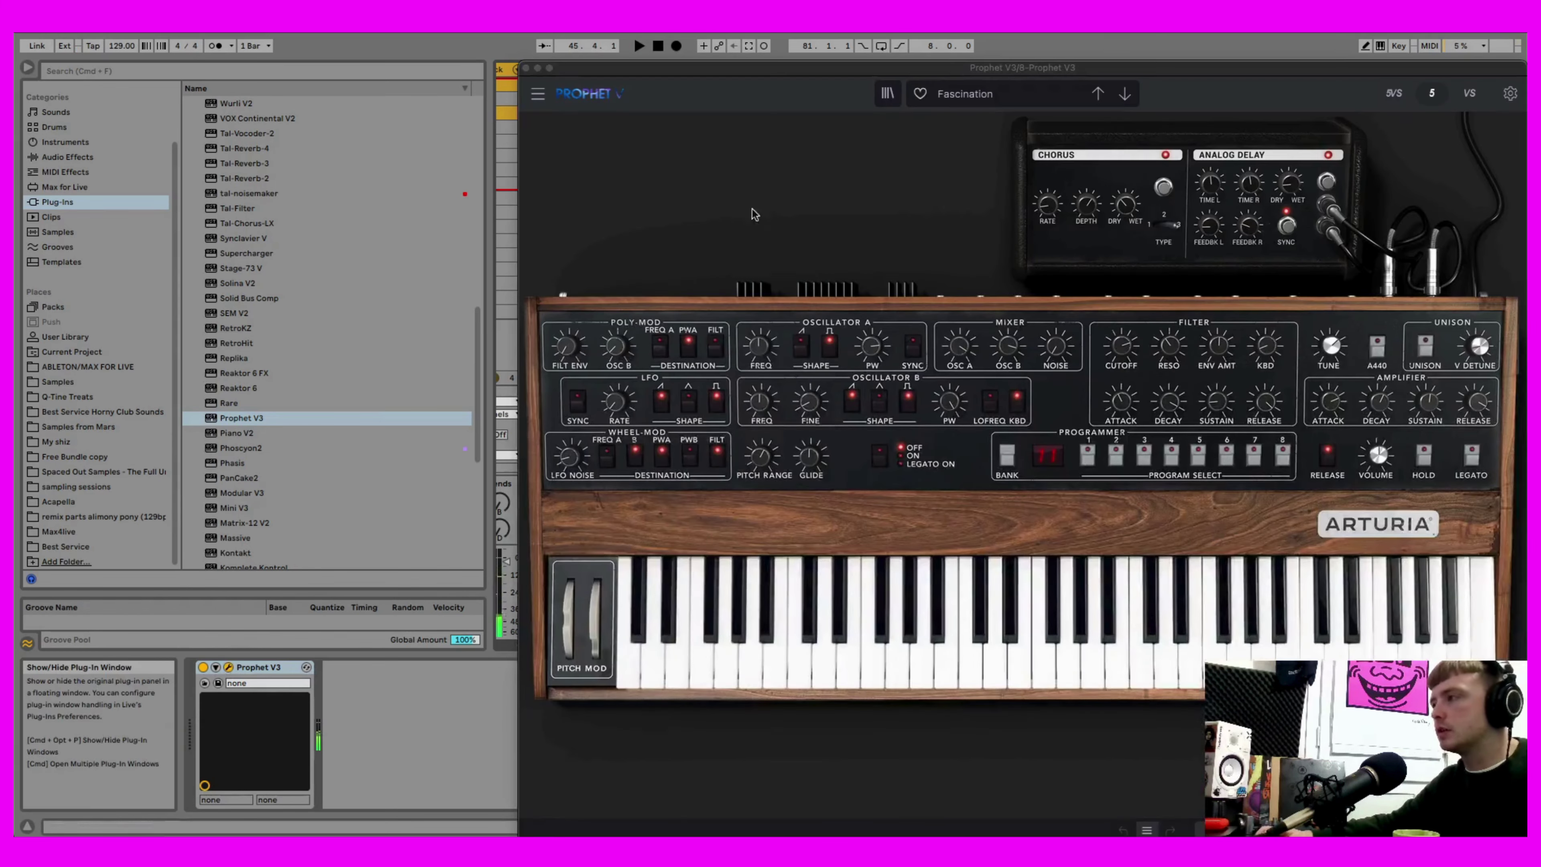
click(1007, 93)
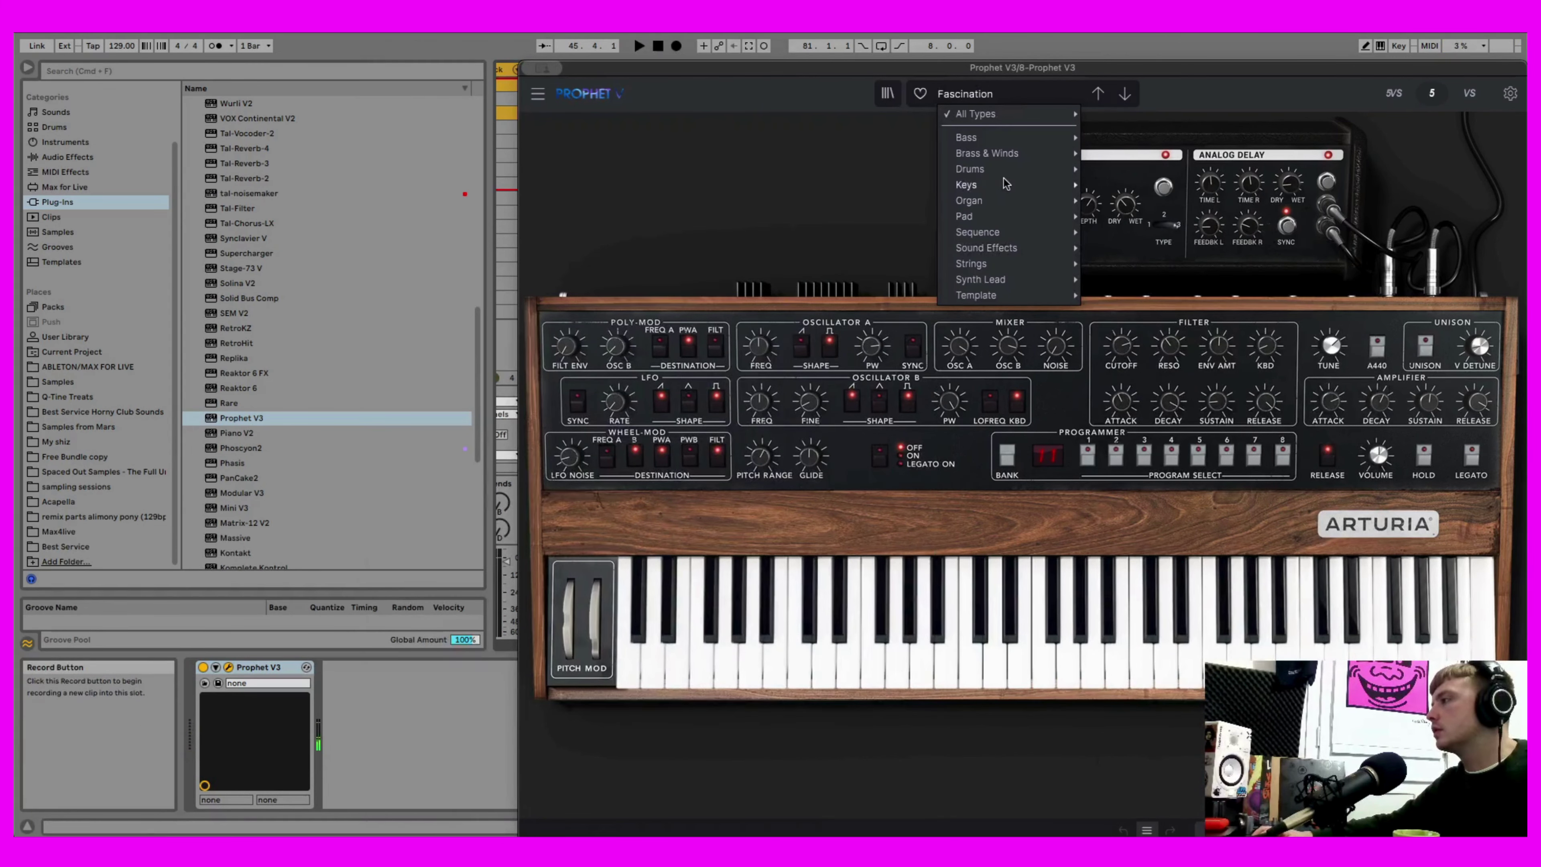
mouse_move(1001, 217)
click(456, 153)
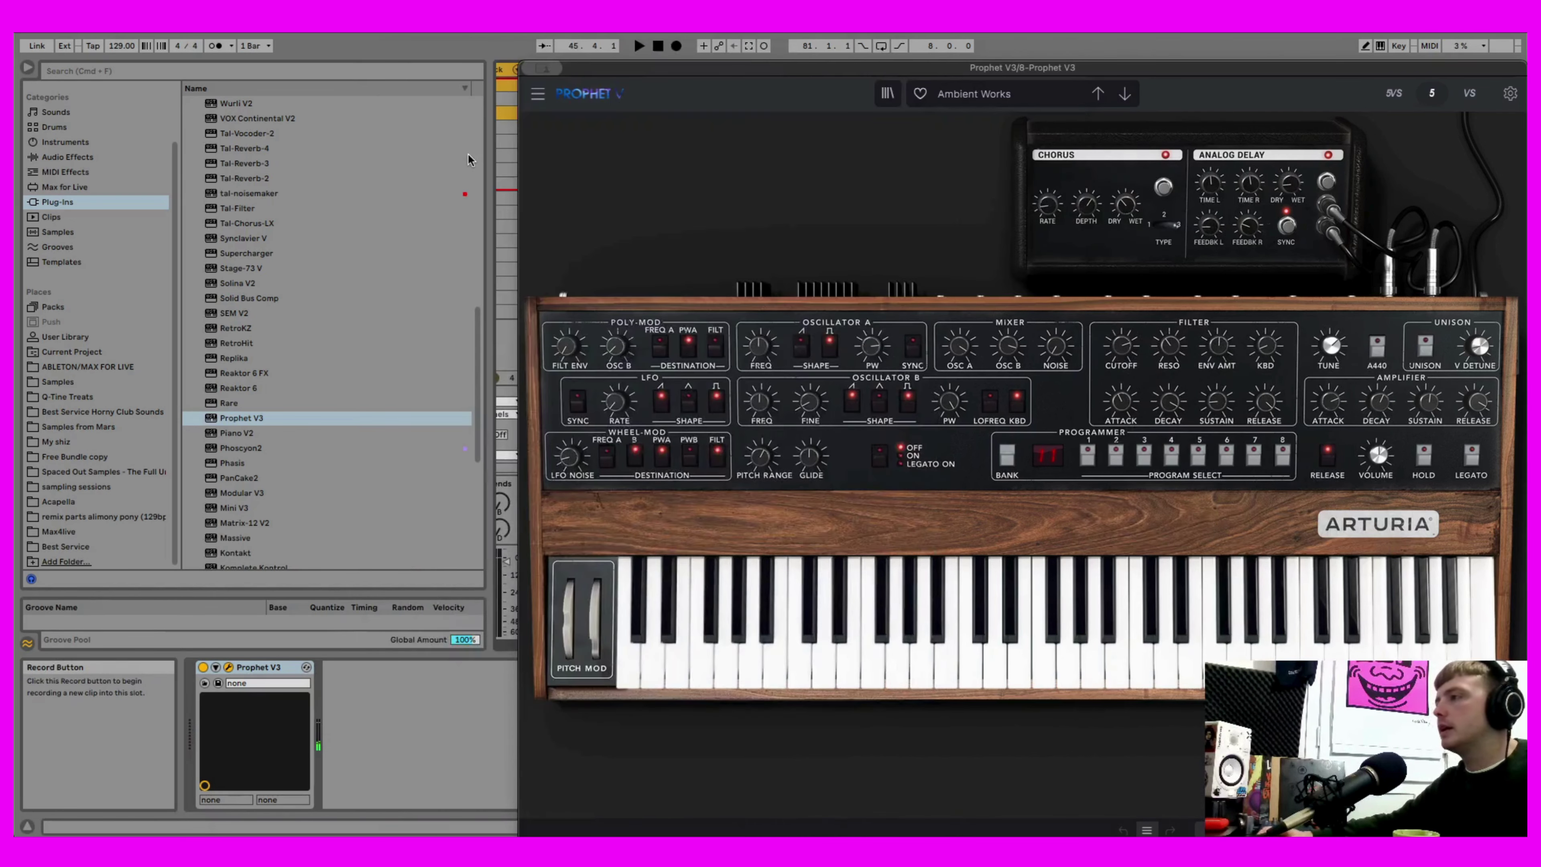
click(1125, 94)
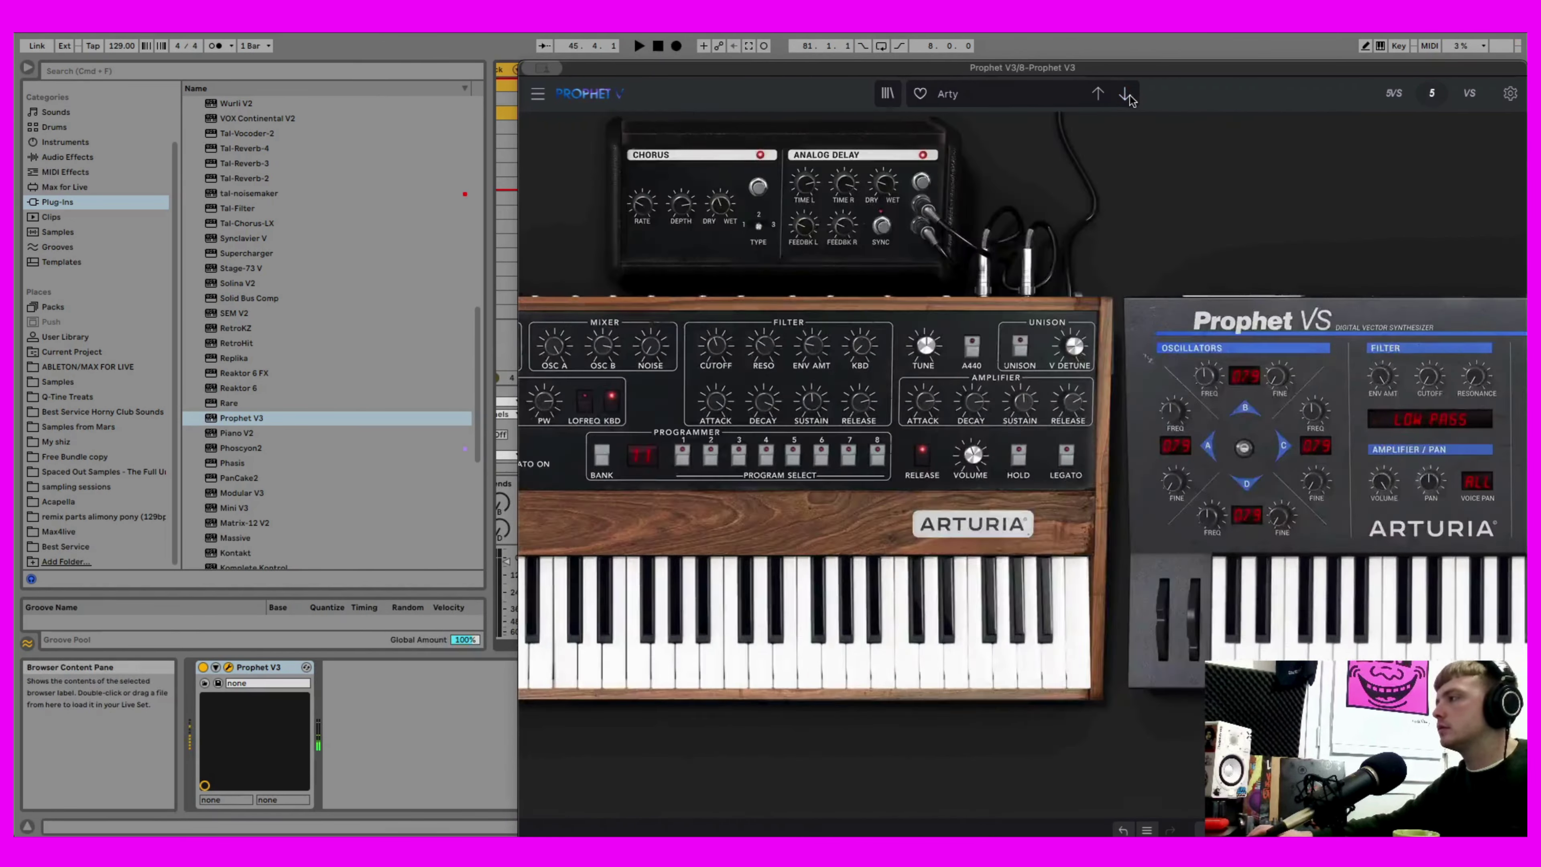
click(1125, 94)
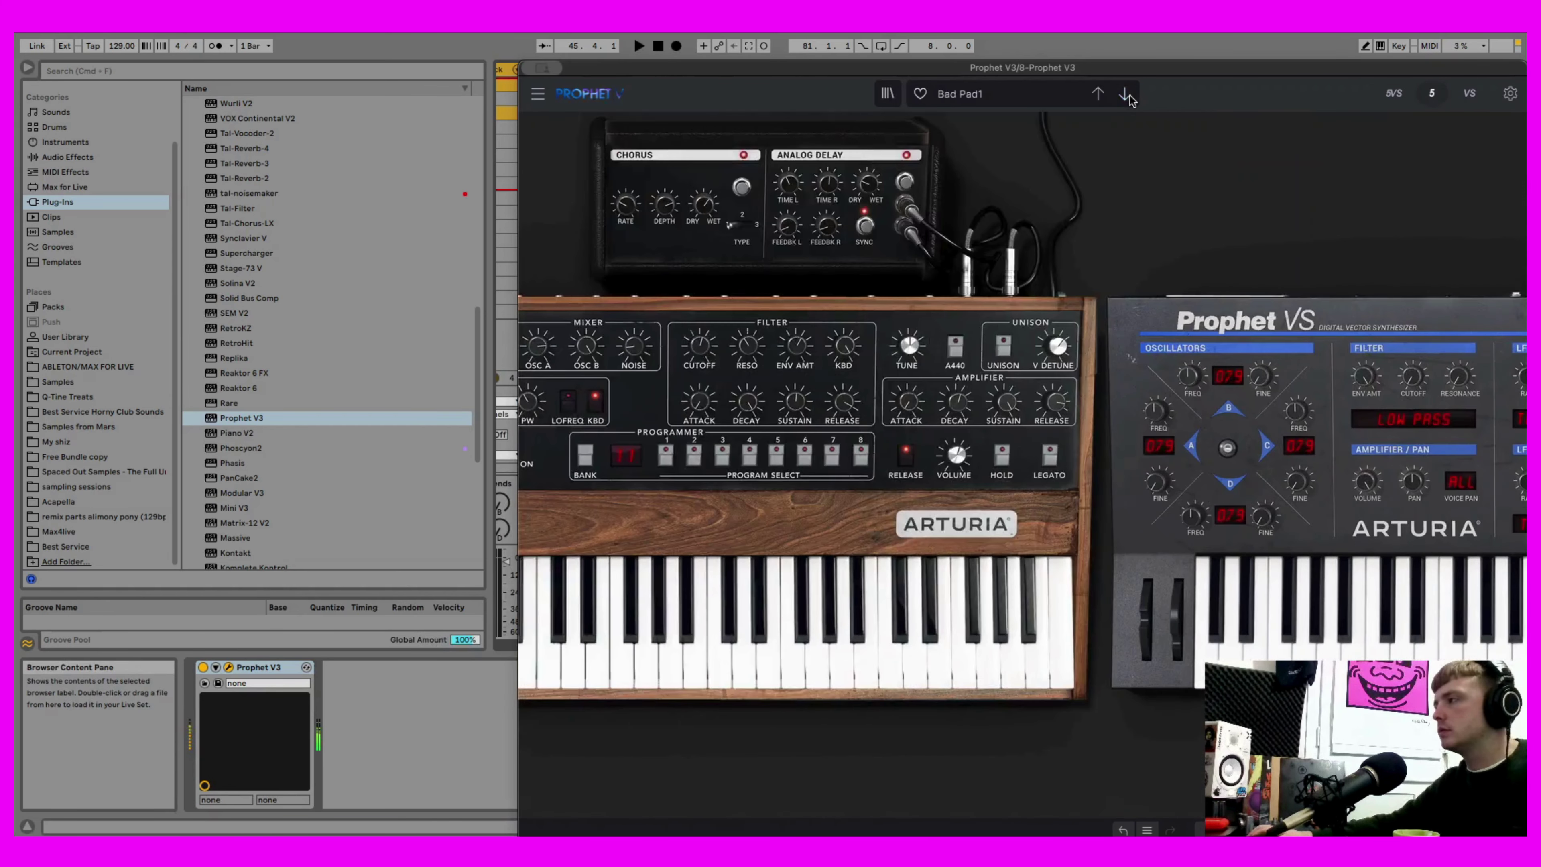
click(1125, 94)
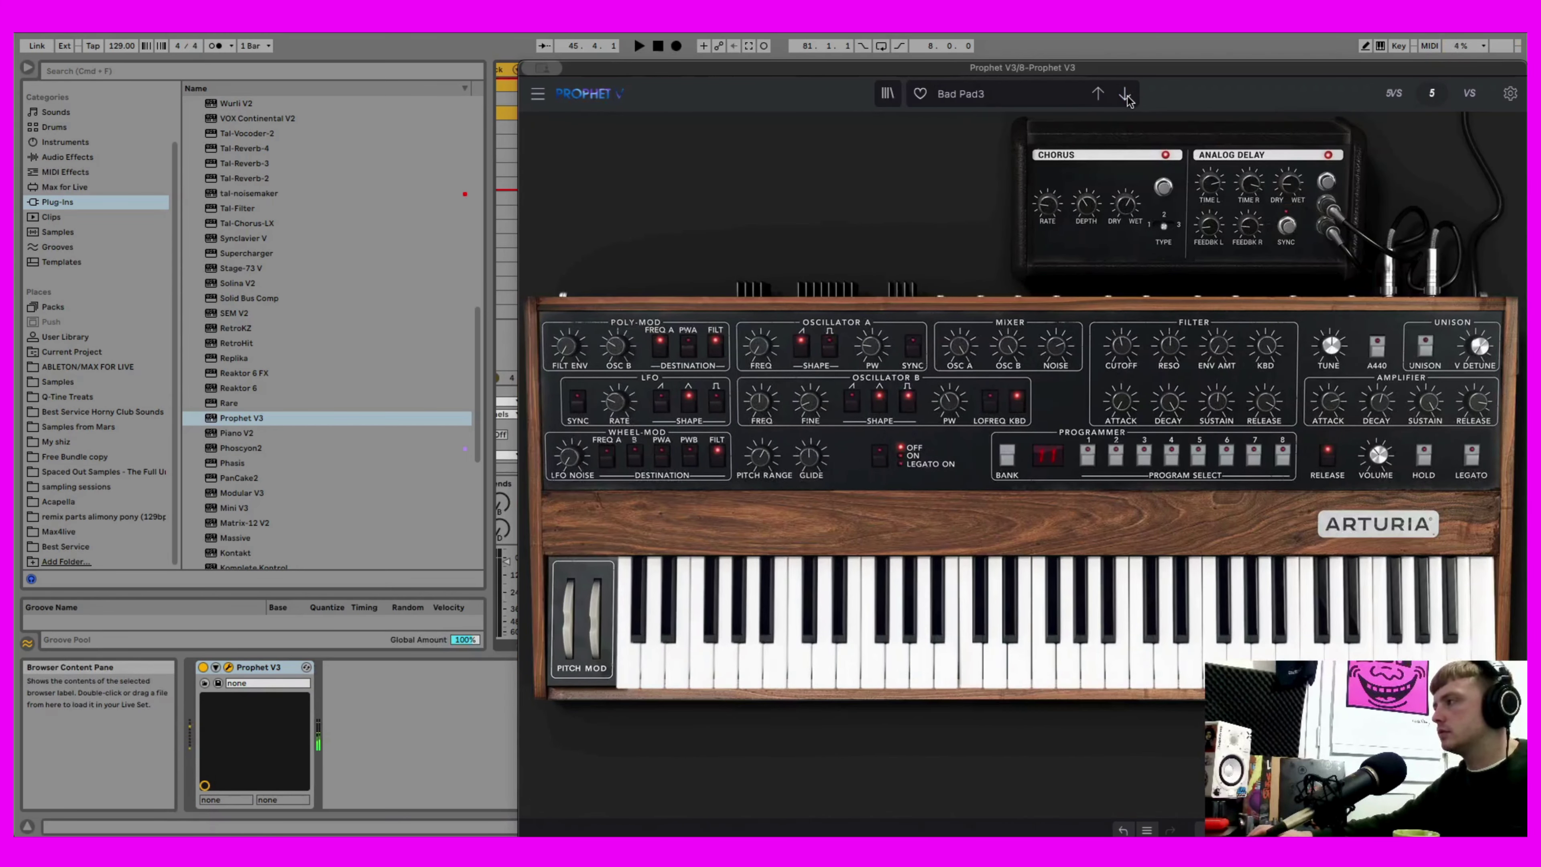
click(1126, 94)
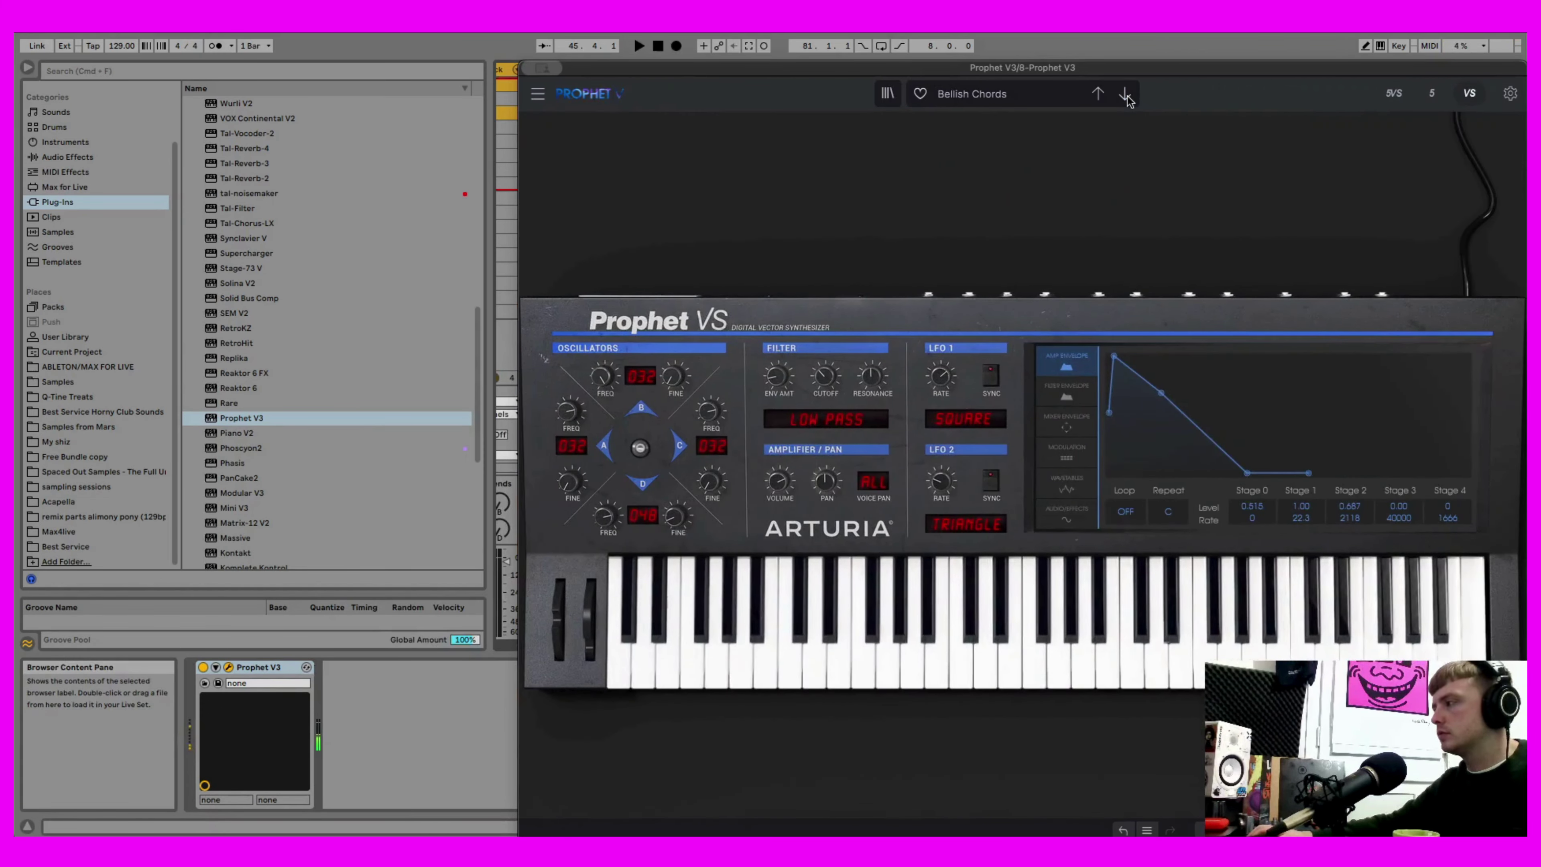
click(1125, 94)
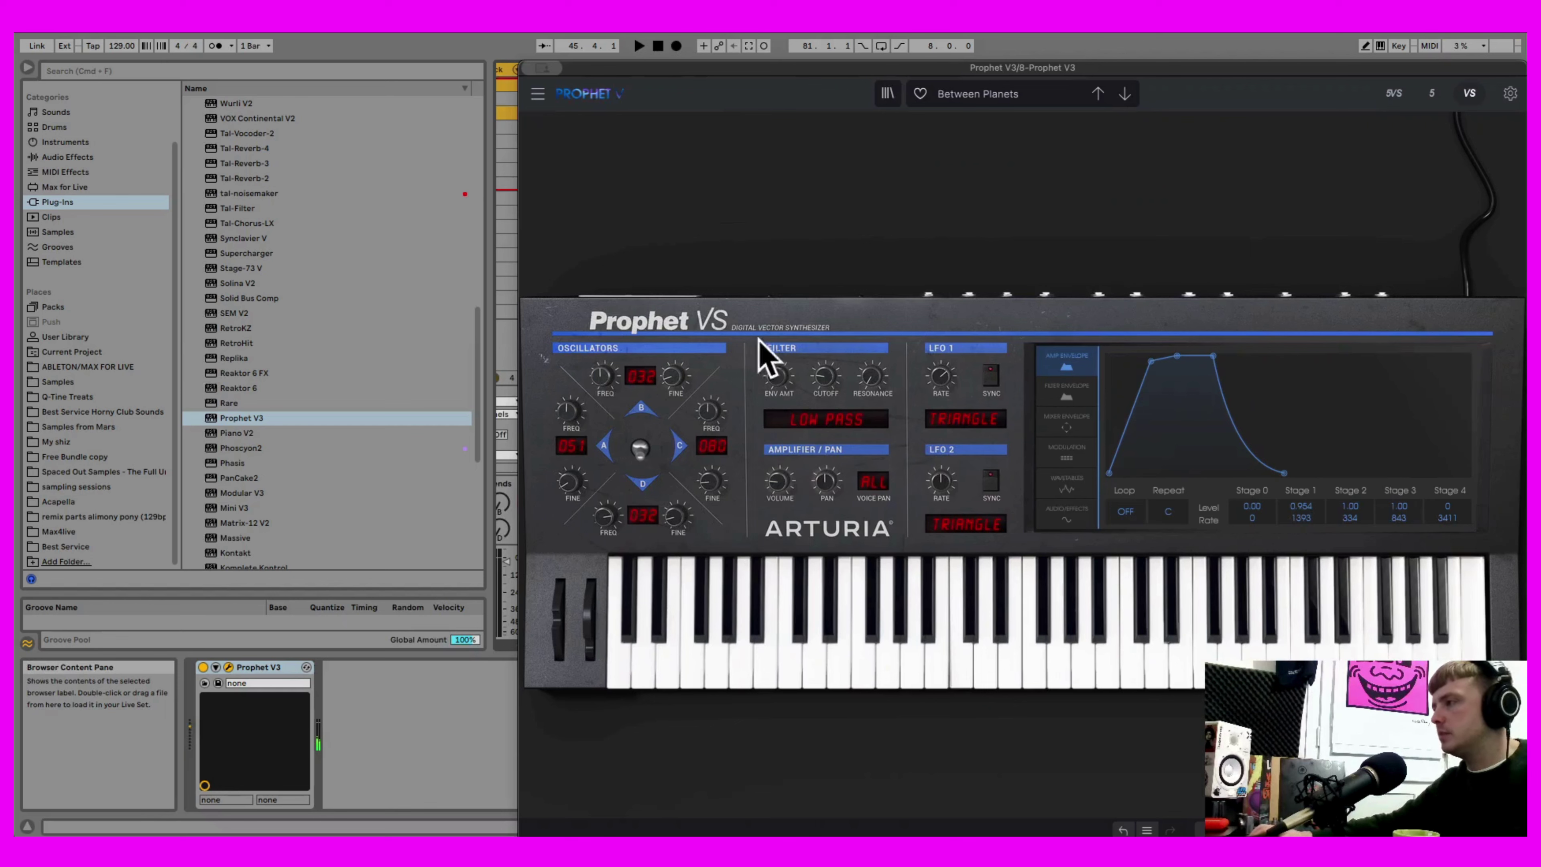
click(1125, 94)
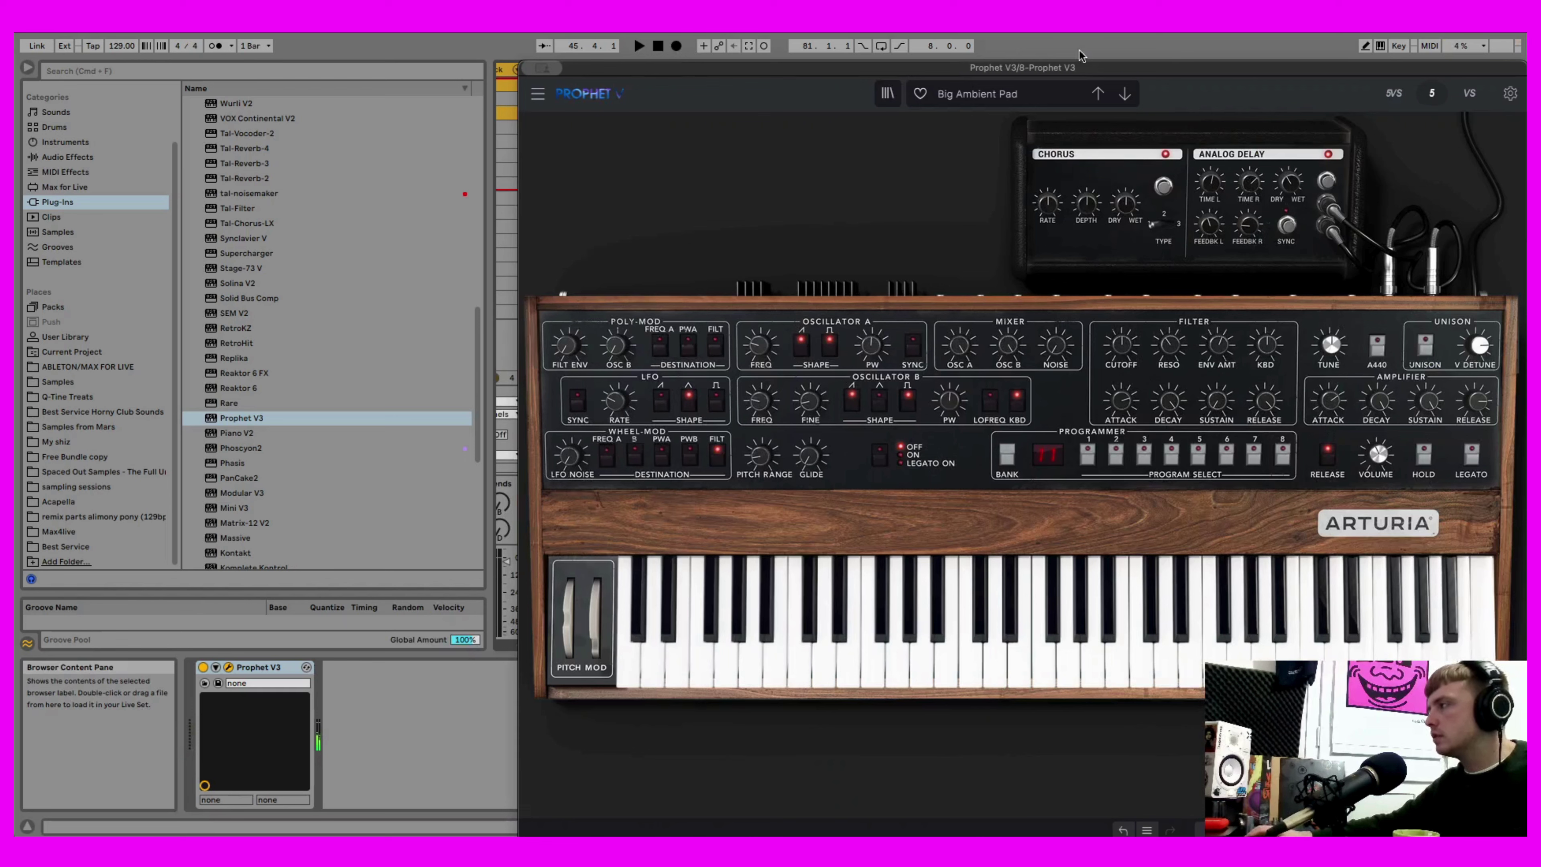
click(1125, 94)
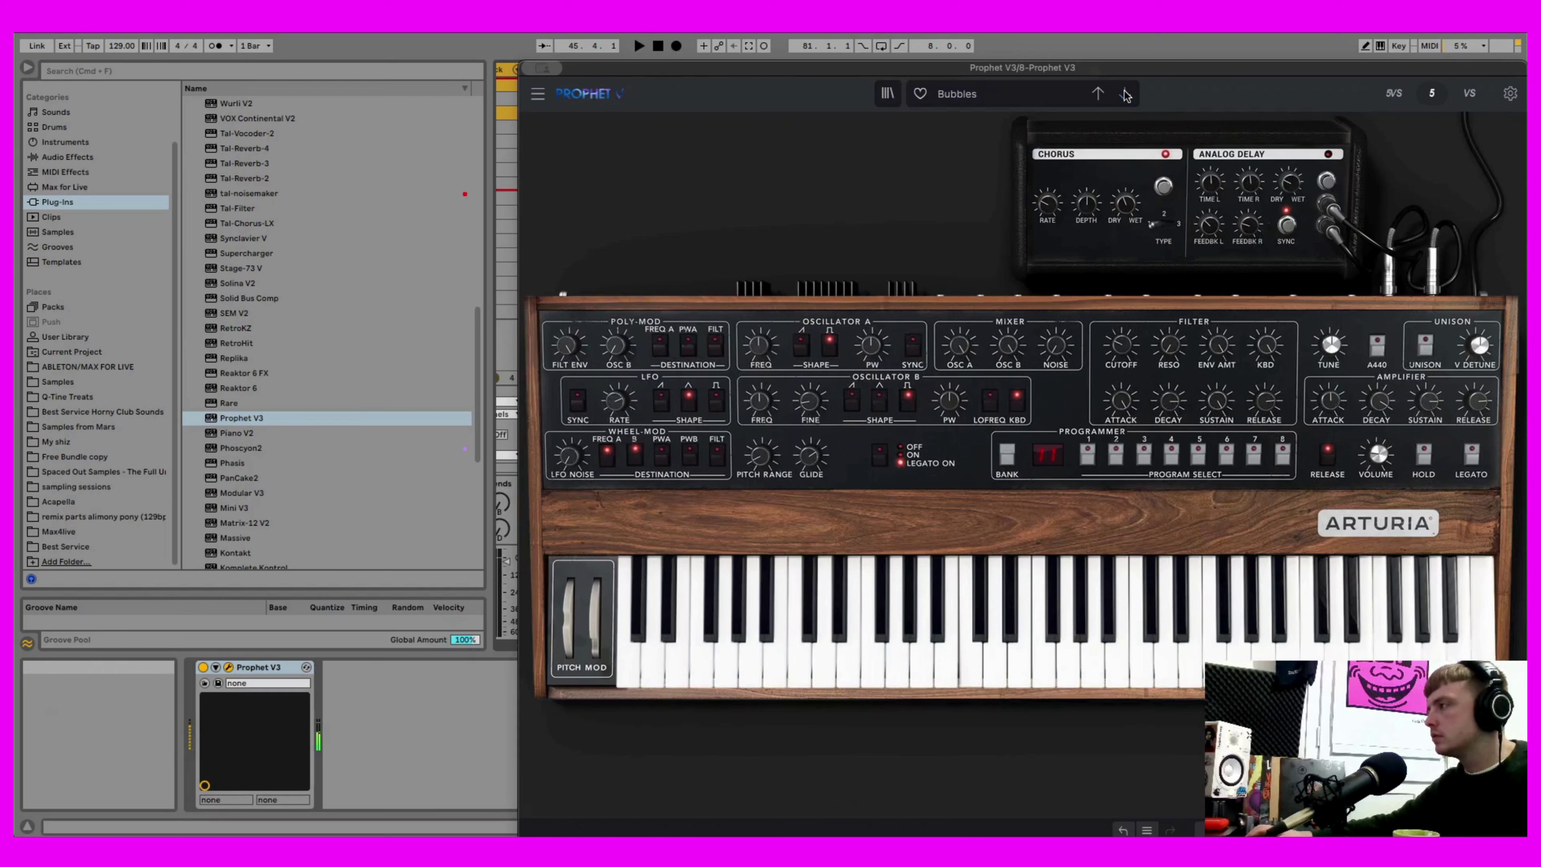
click(1125, 94)
click(1125, 94)
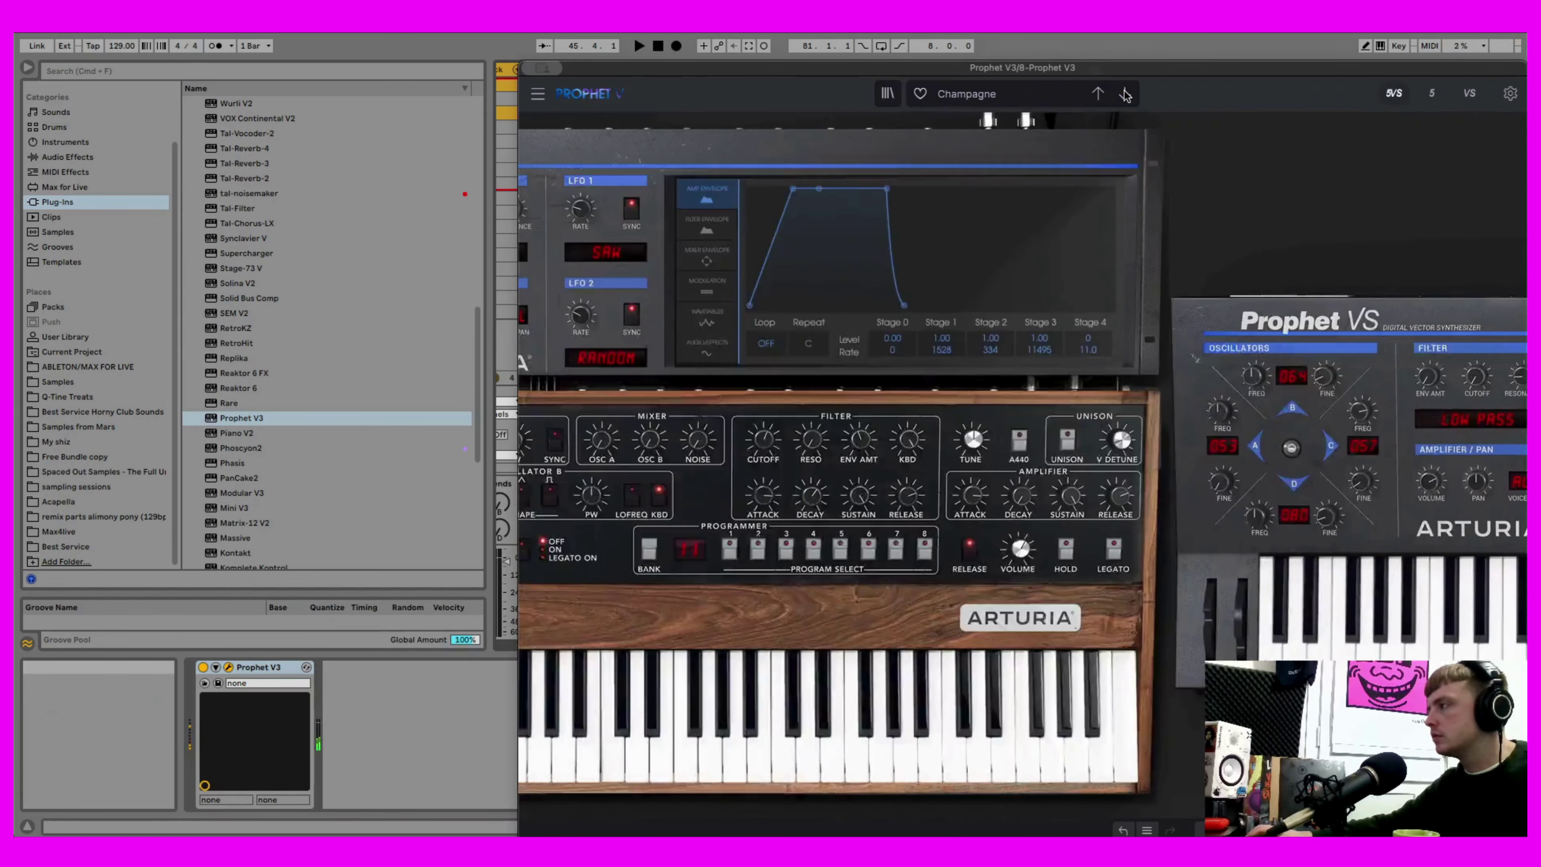
click(1126, 94)
click(1125, 94)
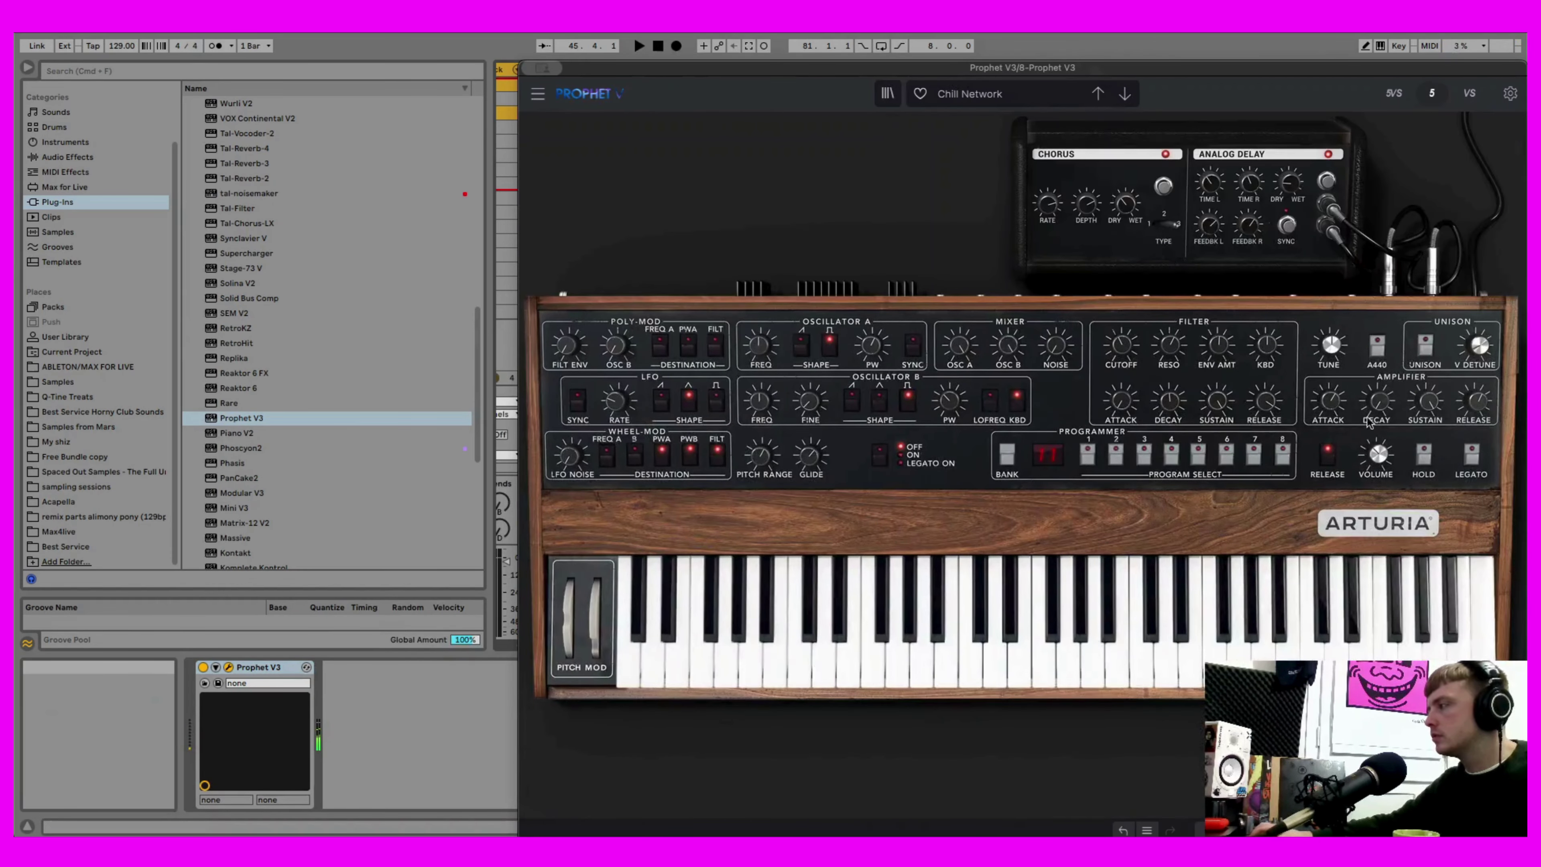
- Adjust the amplifier decay and the filter sustain of the Chill Network preset
drag(1375, 417, 1430, 370)
mouse_move(1216, 402)
mouse_down()
mouse_move(1217, 389)
mouse_move(1222, 408)
mouse_up()
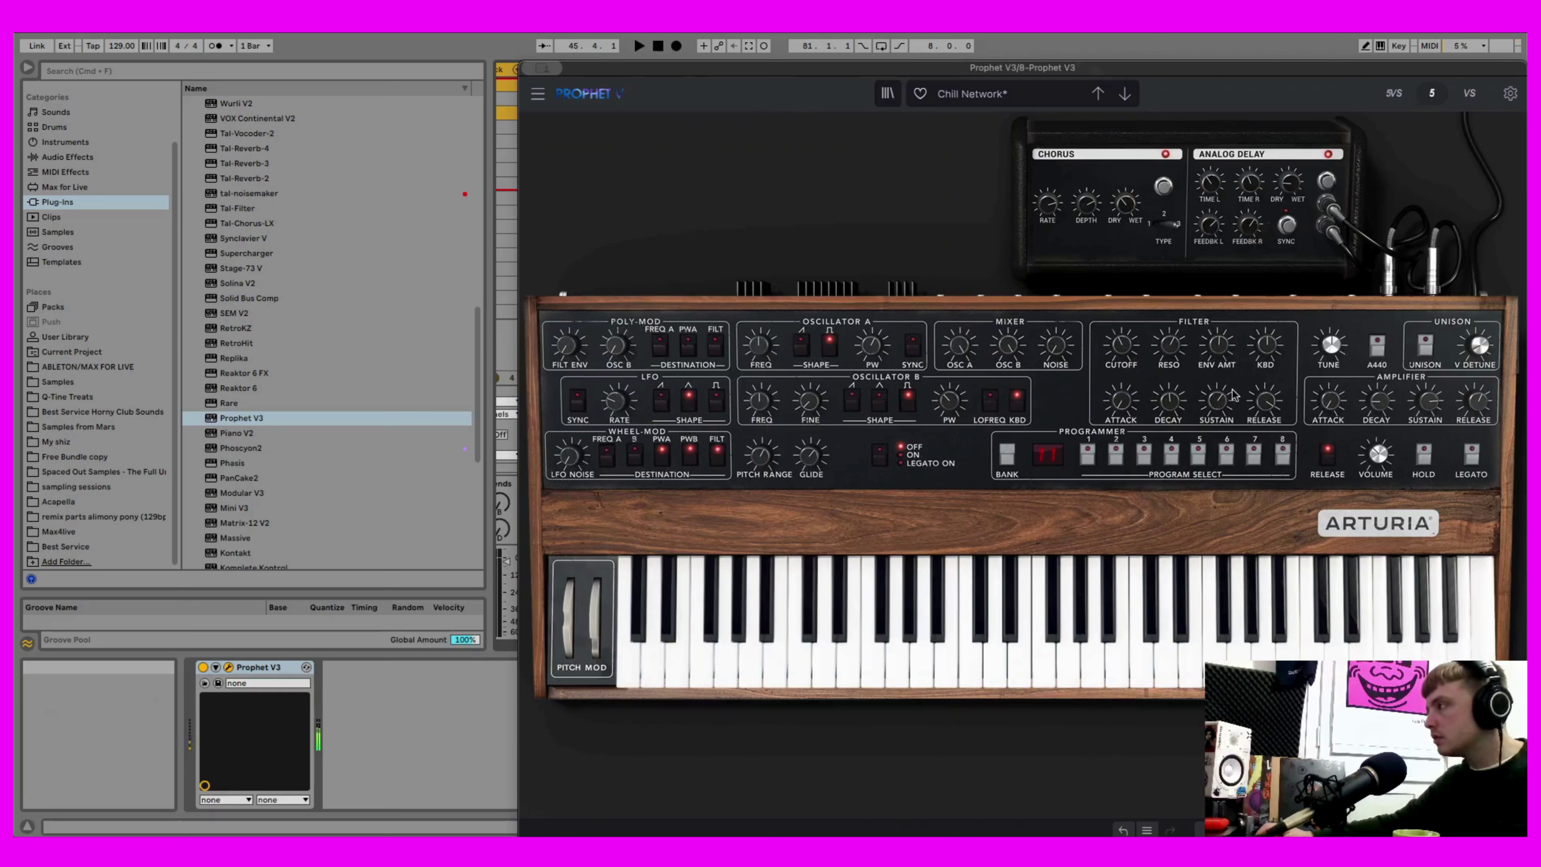
mouse_move(1324, 181)
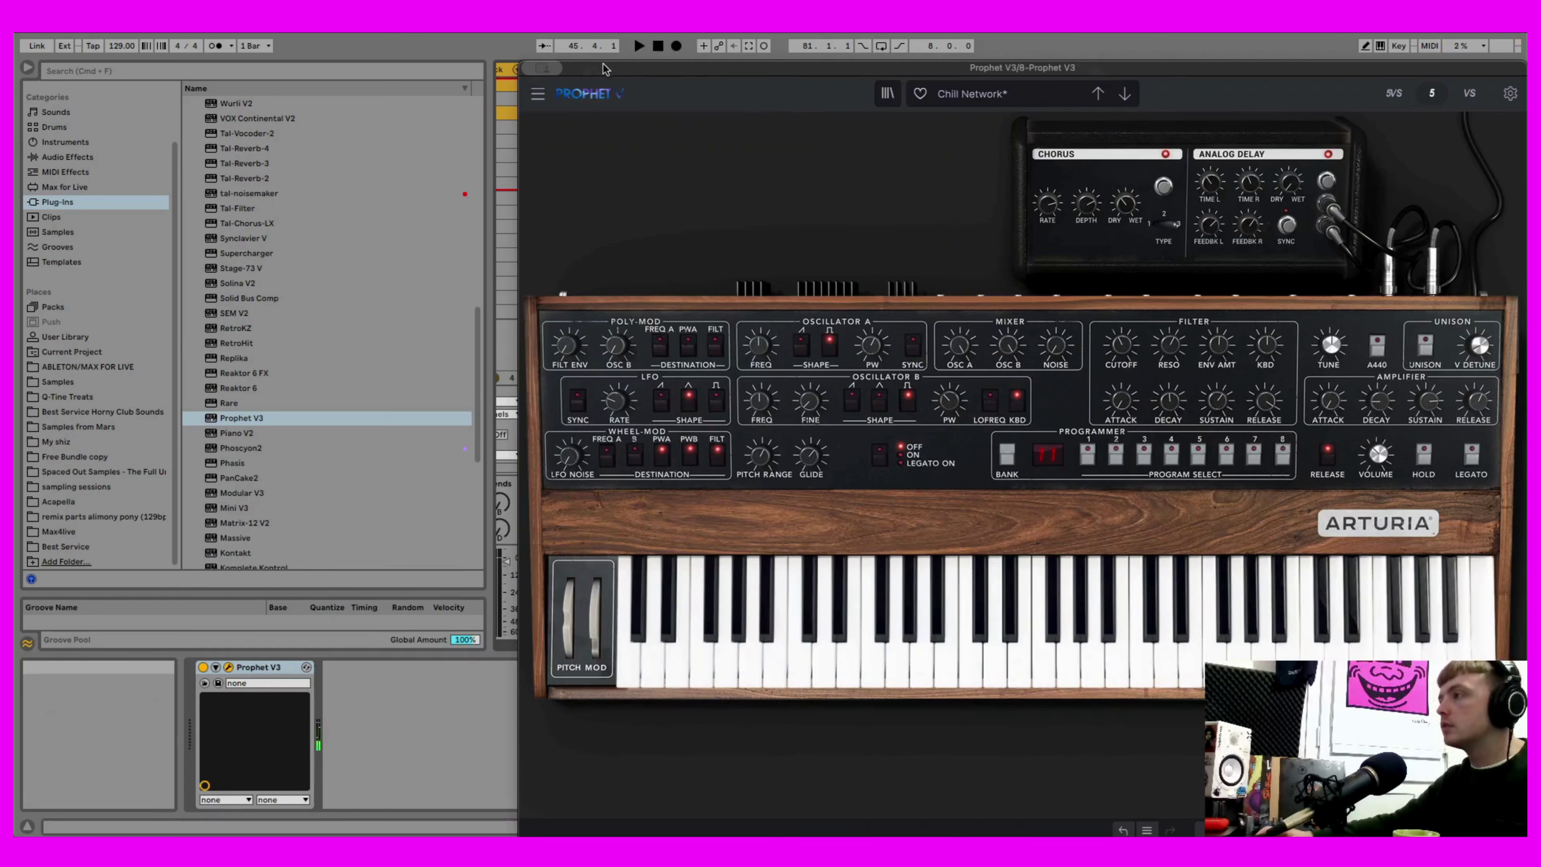
- Record a Prophet V3 take into the track's first clip slot over the playing loop, and delete that clip
click(638, 46)
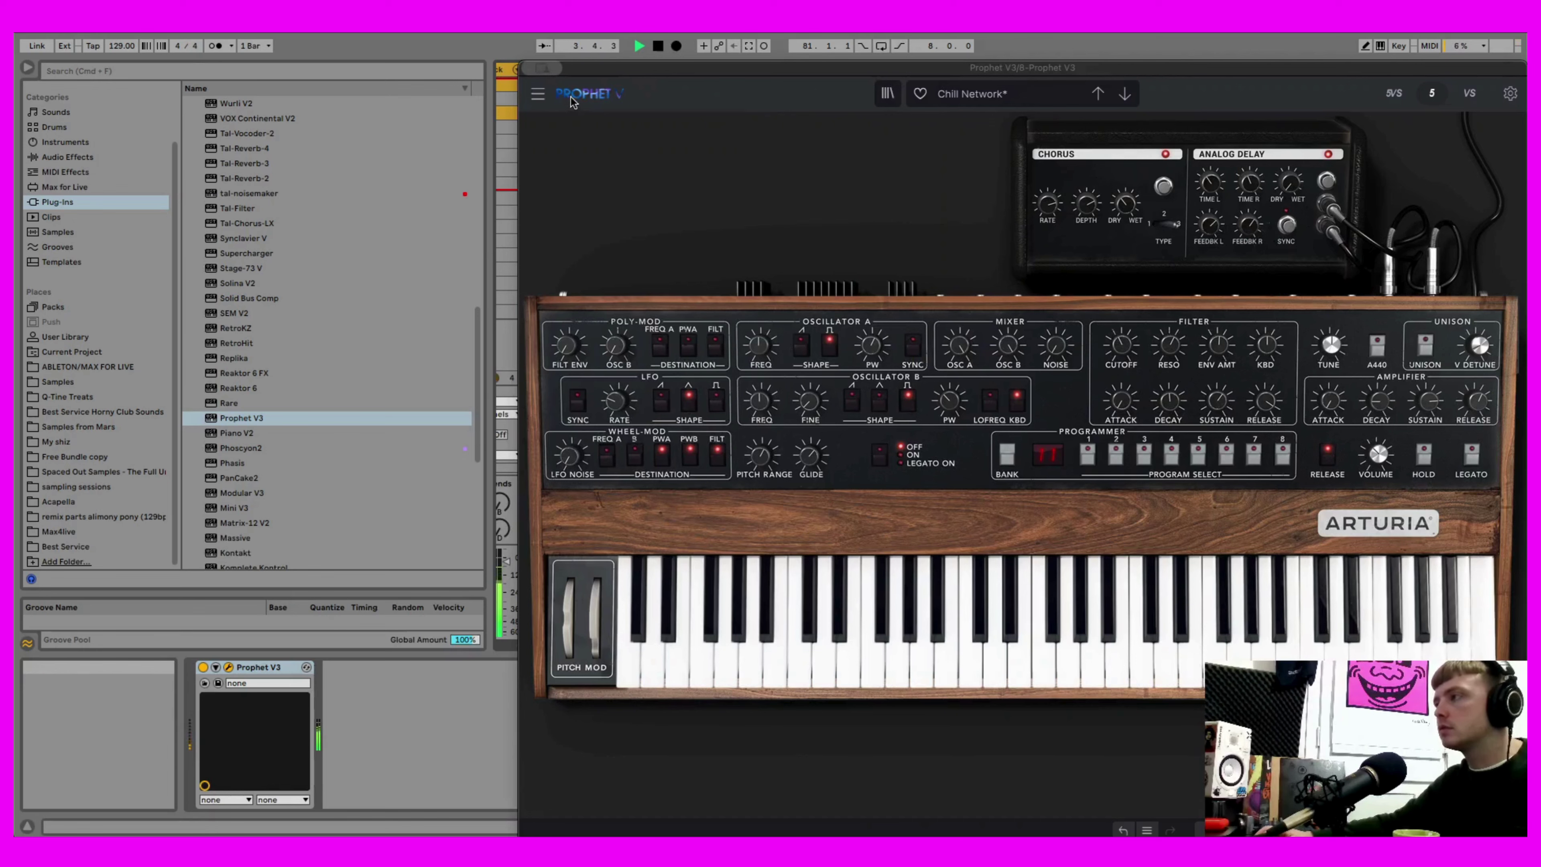
key(super+alt+p)
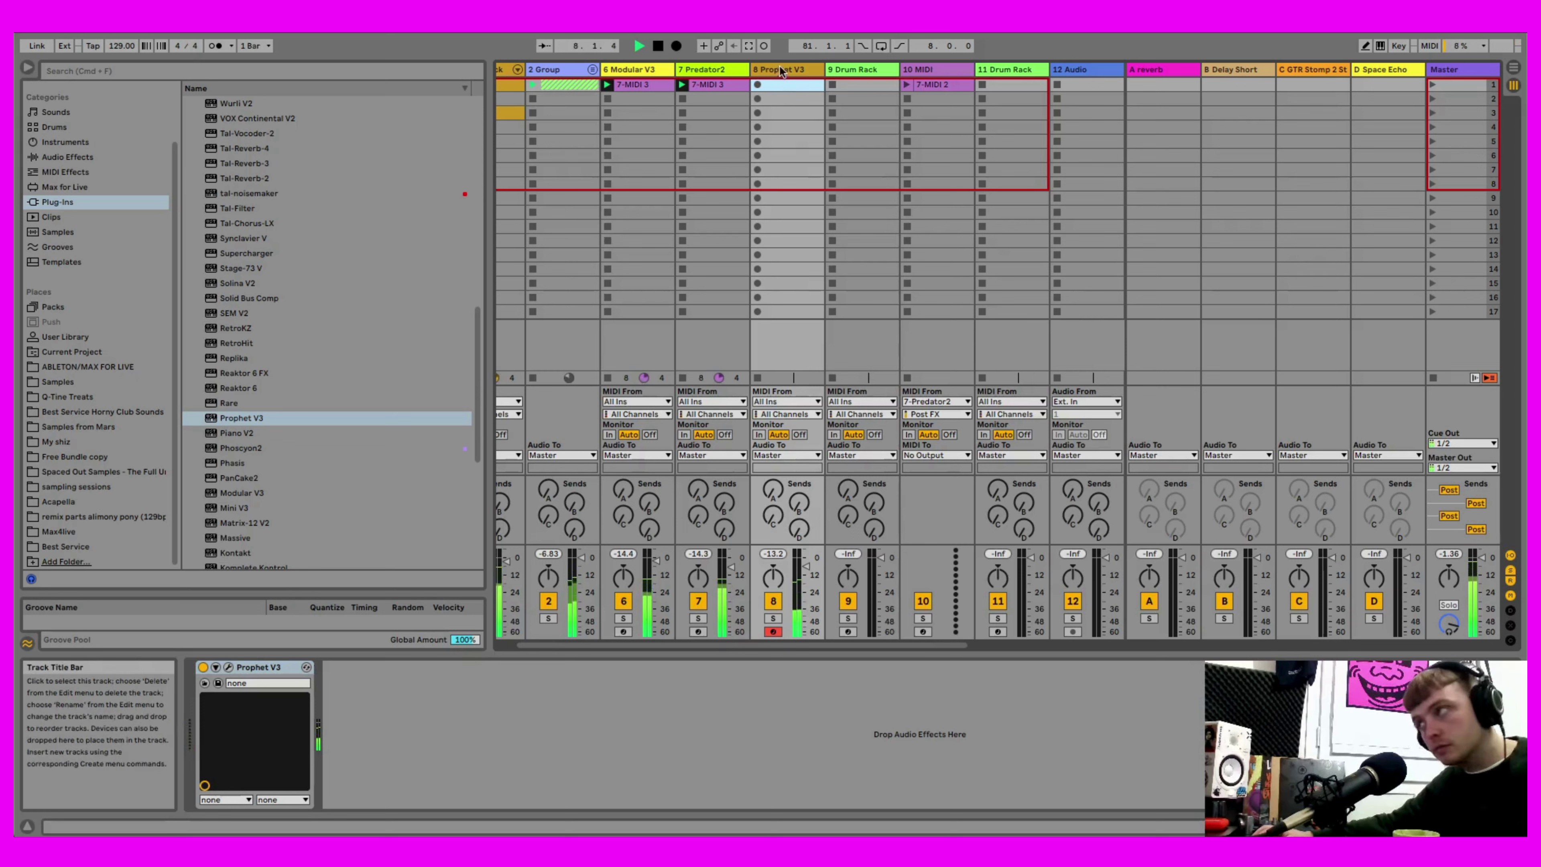
click(757, 84)
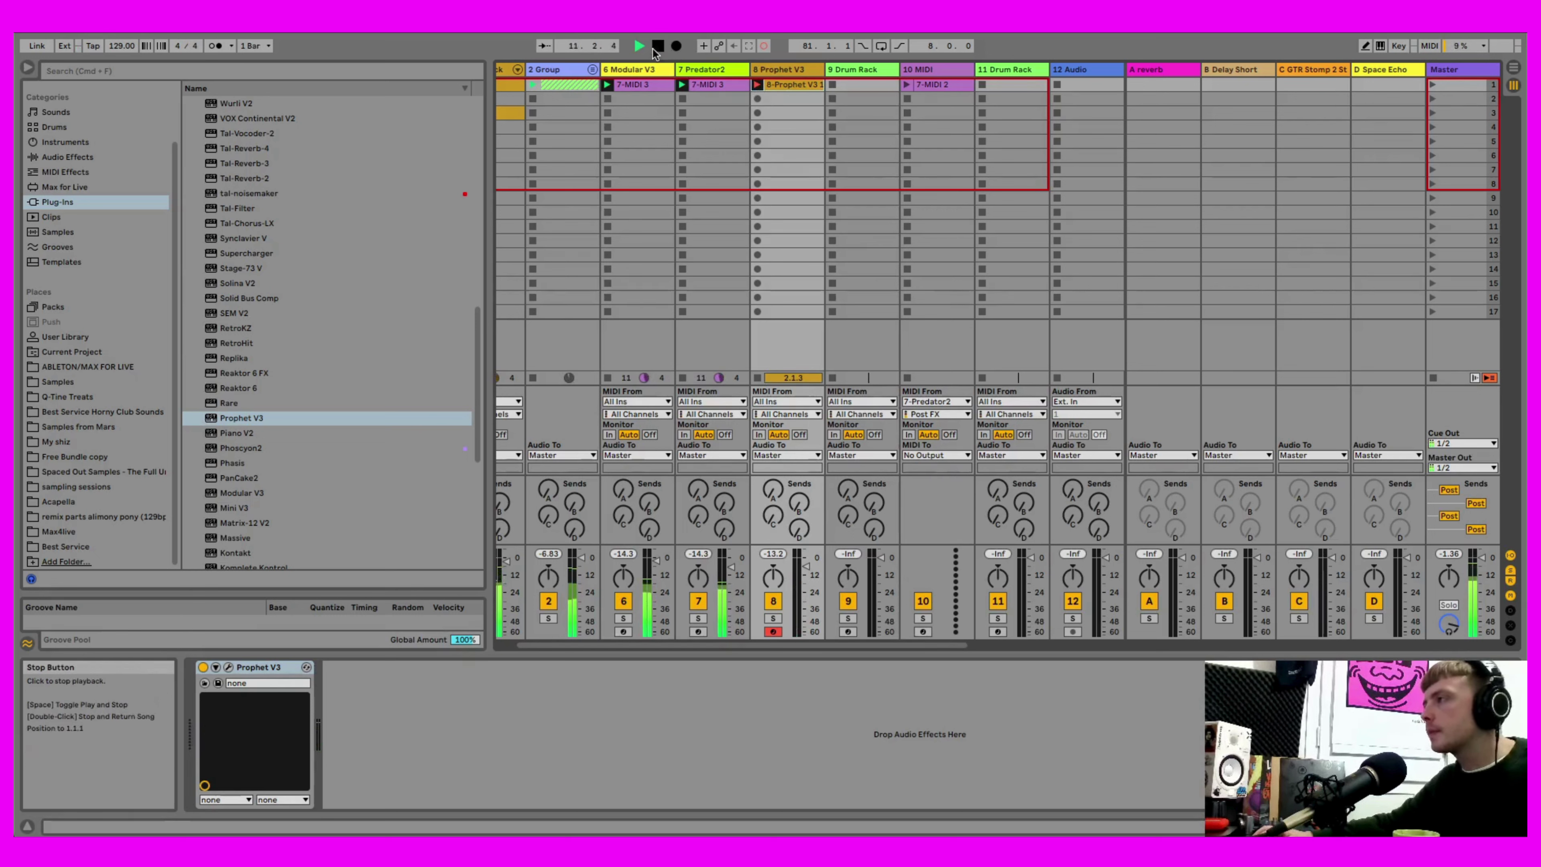
key(space)
right_click(771, 89)
click(778, 99)
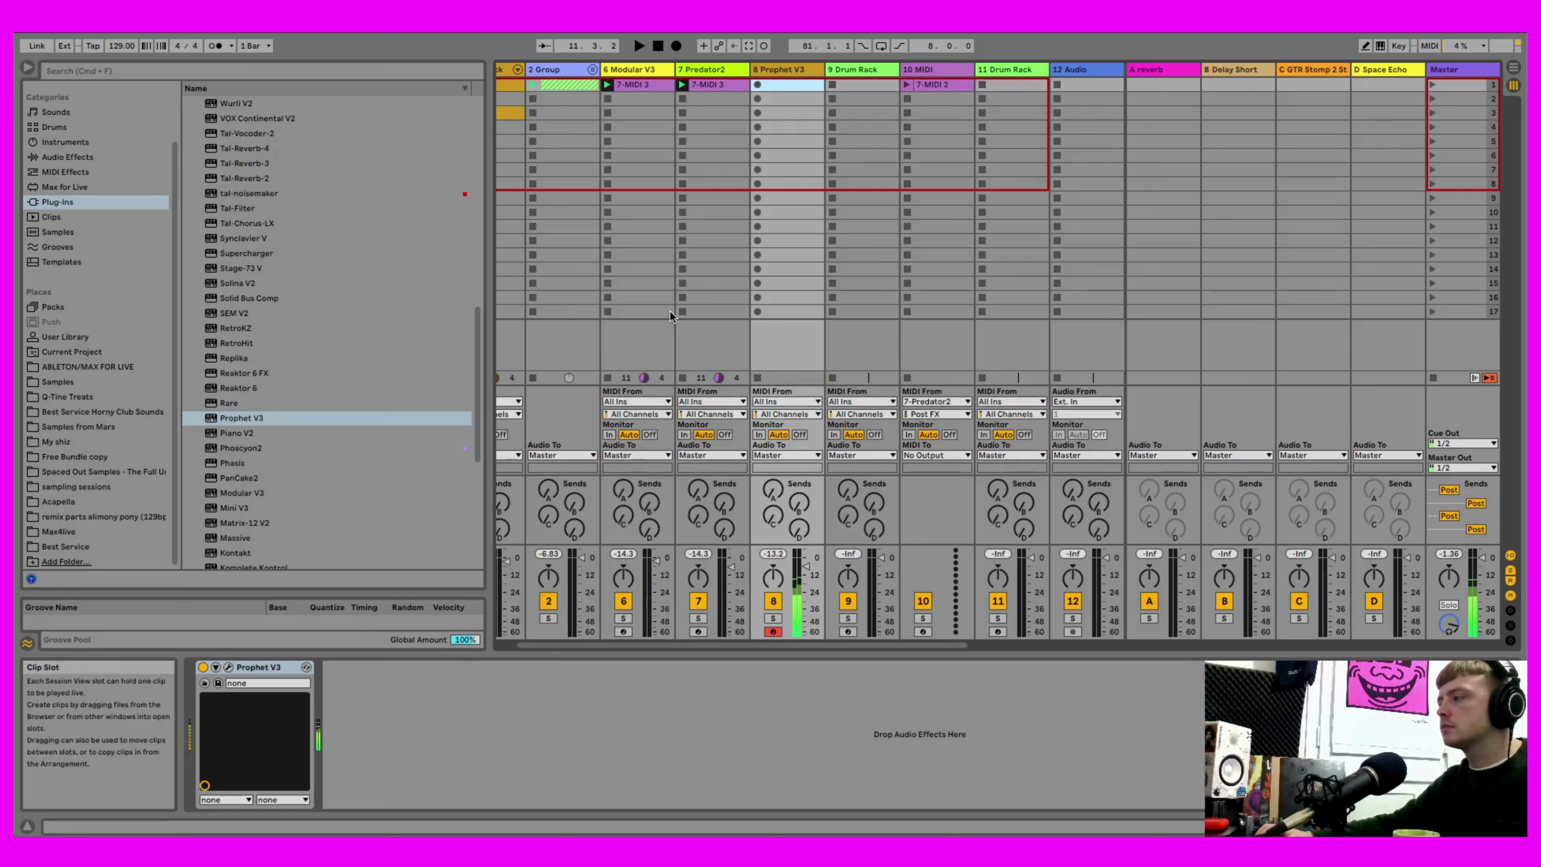
- Record a second Prophet V3 take into the same slot and delete it as well
click(758, 85)
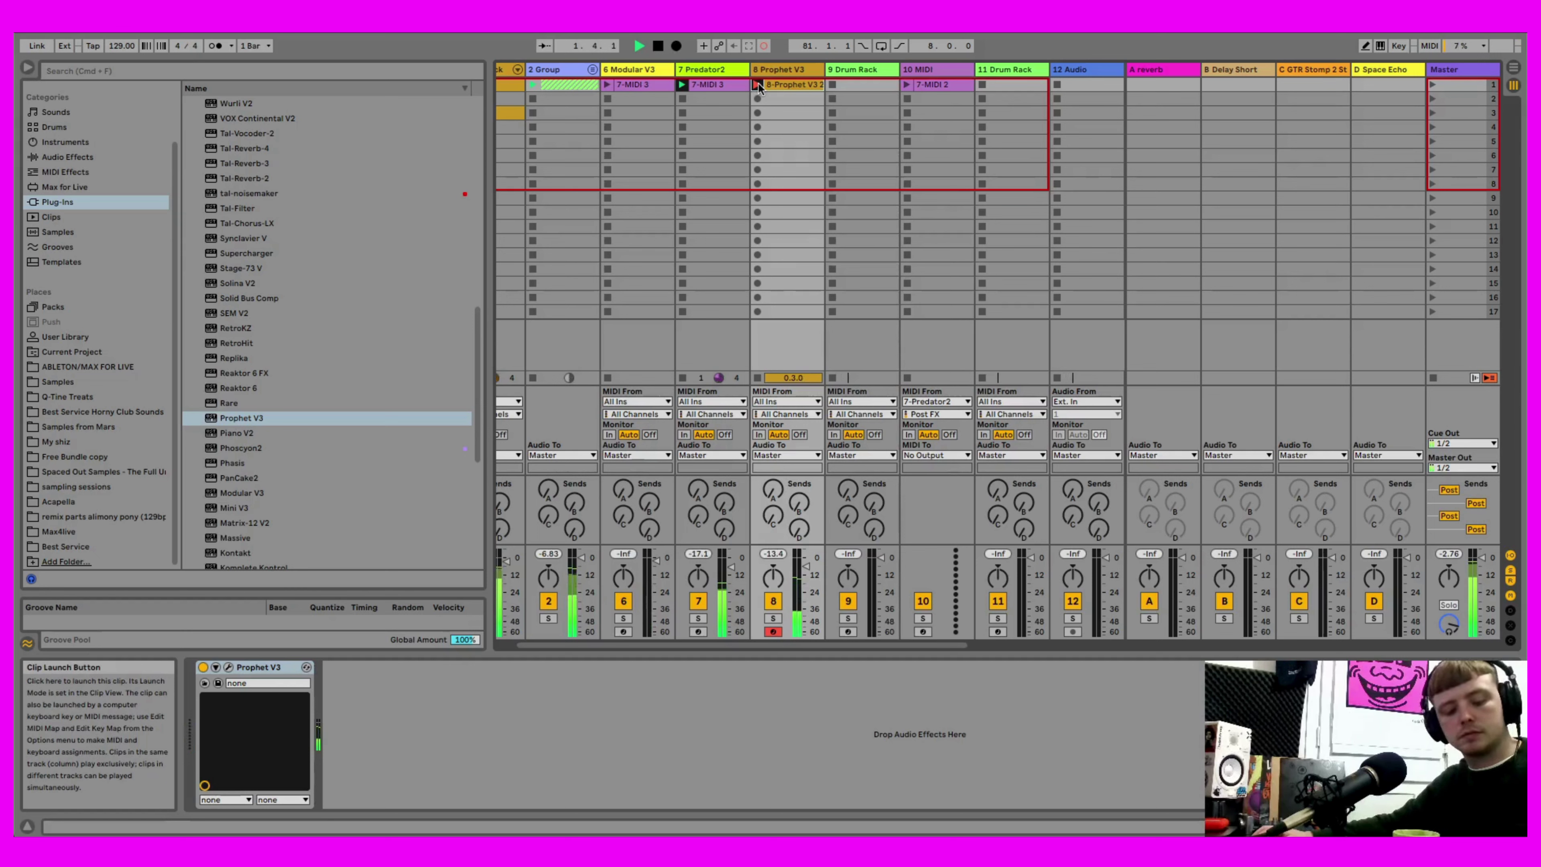
right_click(760, 86)
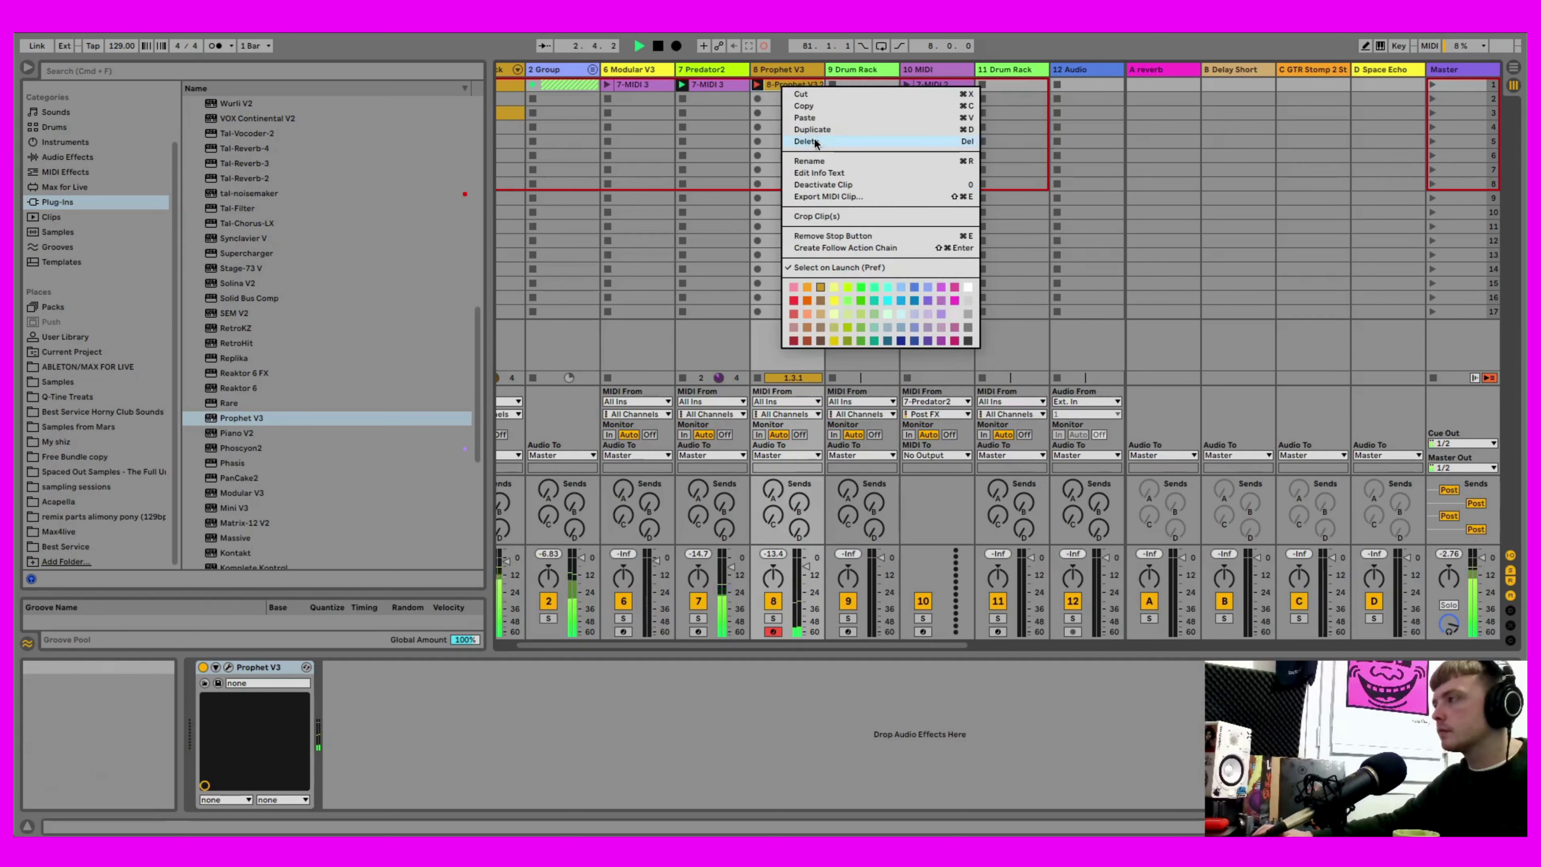
click(766, 95)
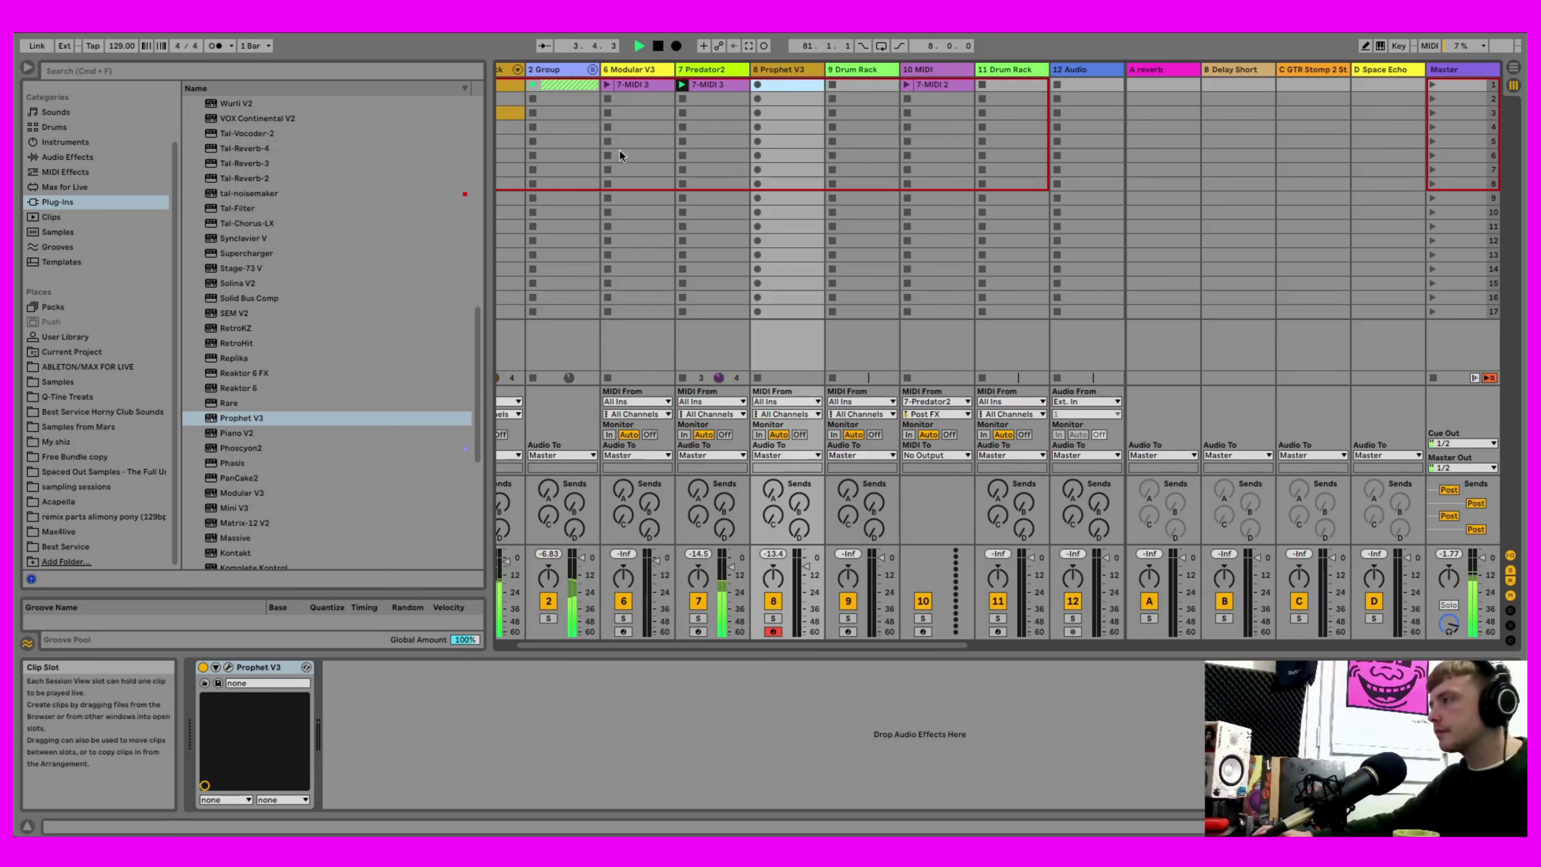
- Relaunch the Modular V3 clip and delete the whole Prophet V3 track
click(606, 85)
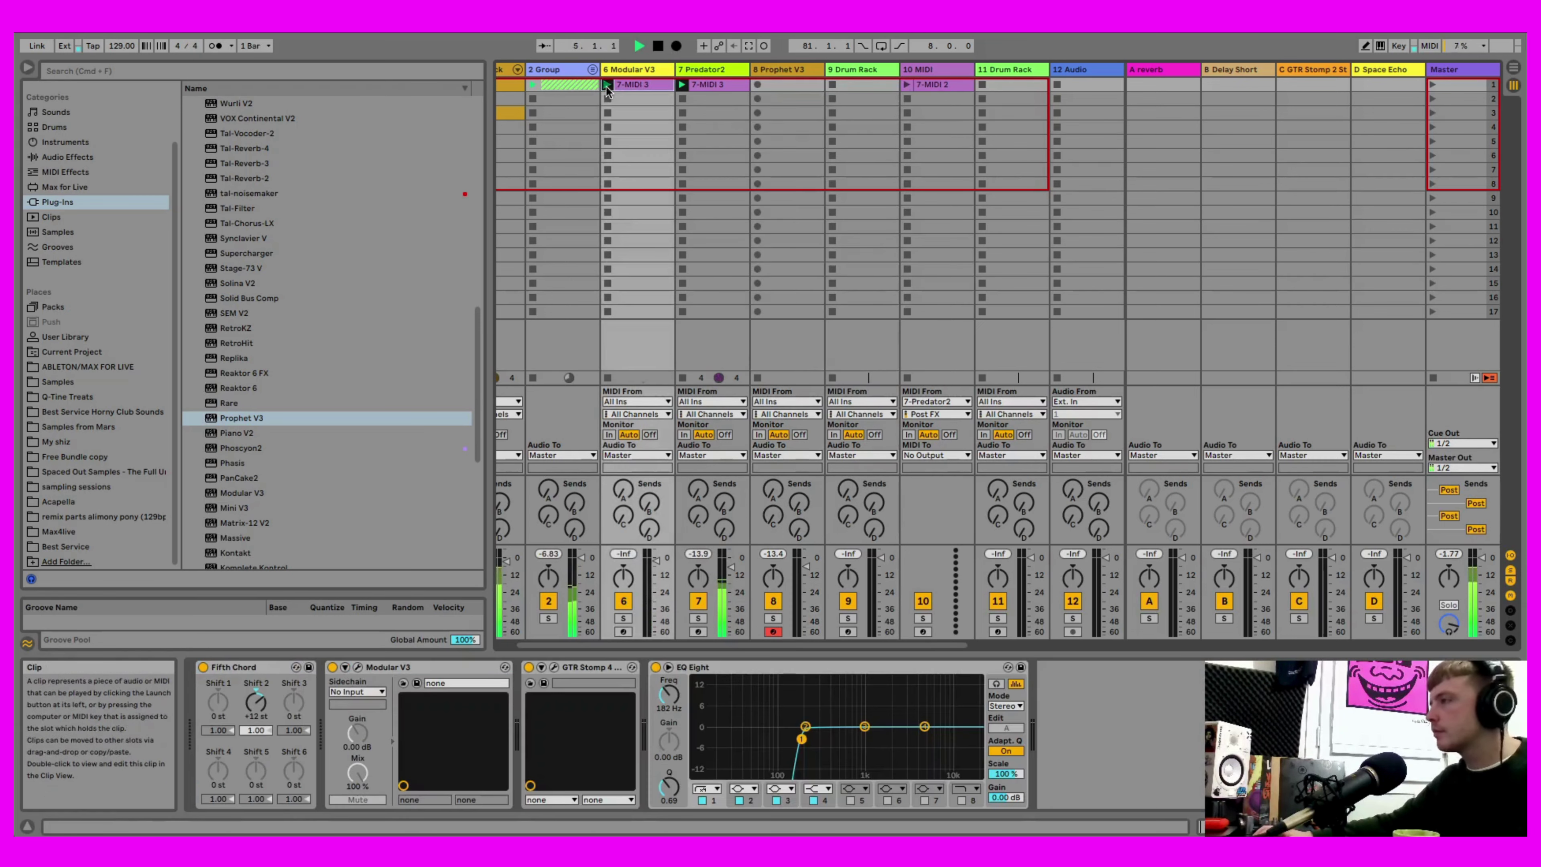
click(787, 68)
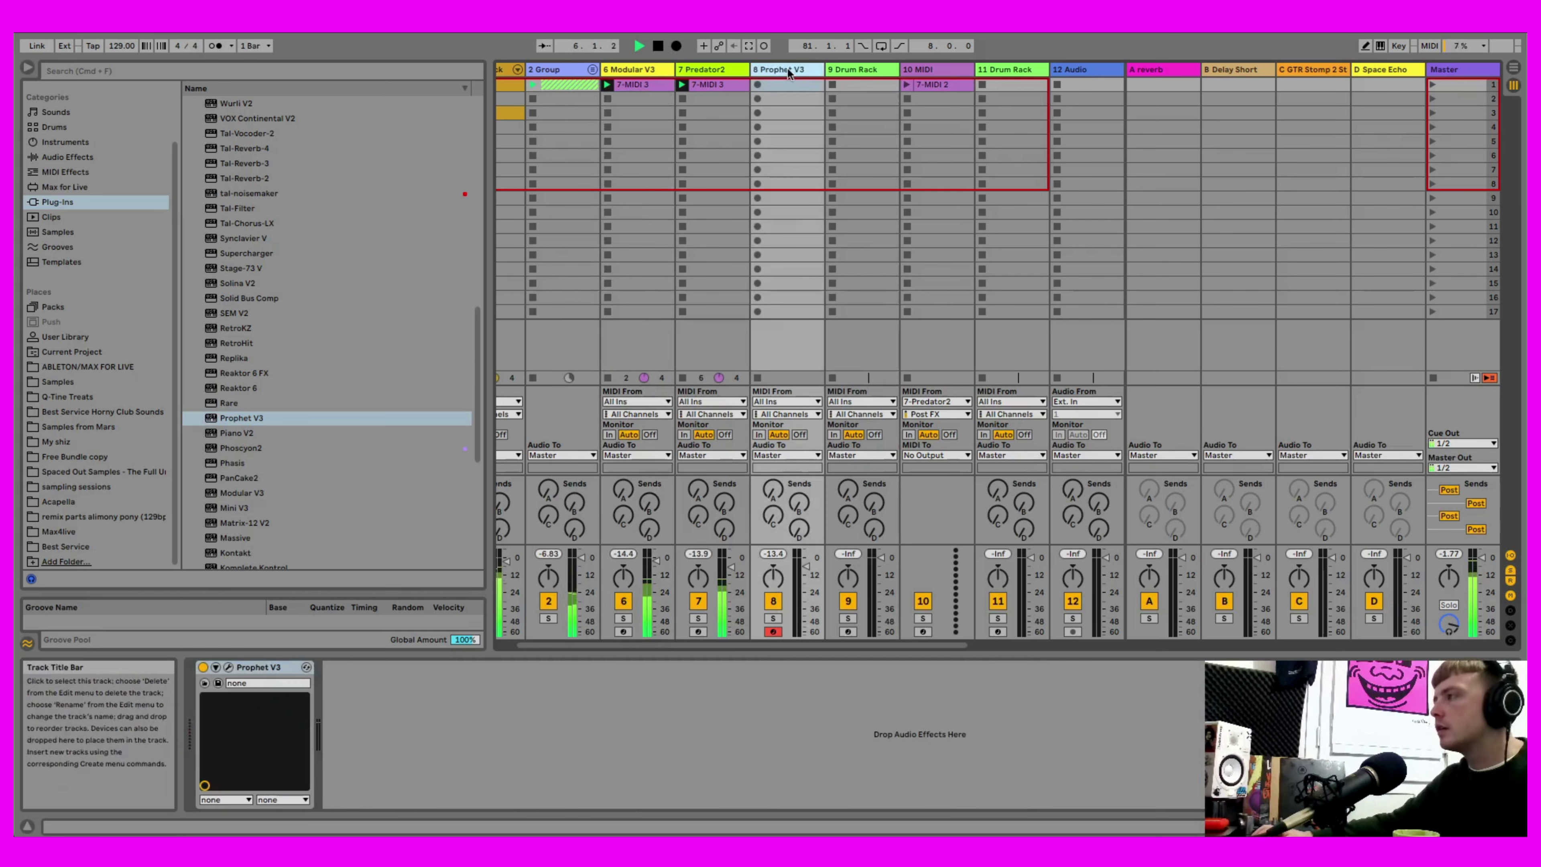
right_click(787, 68)
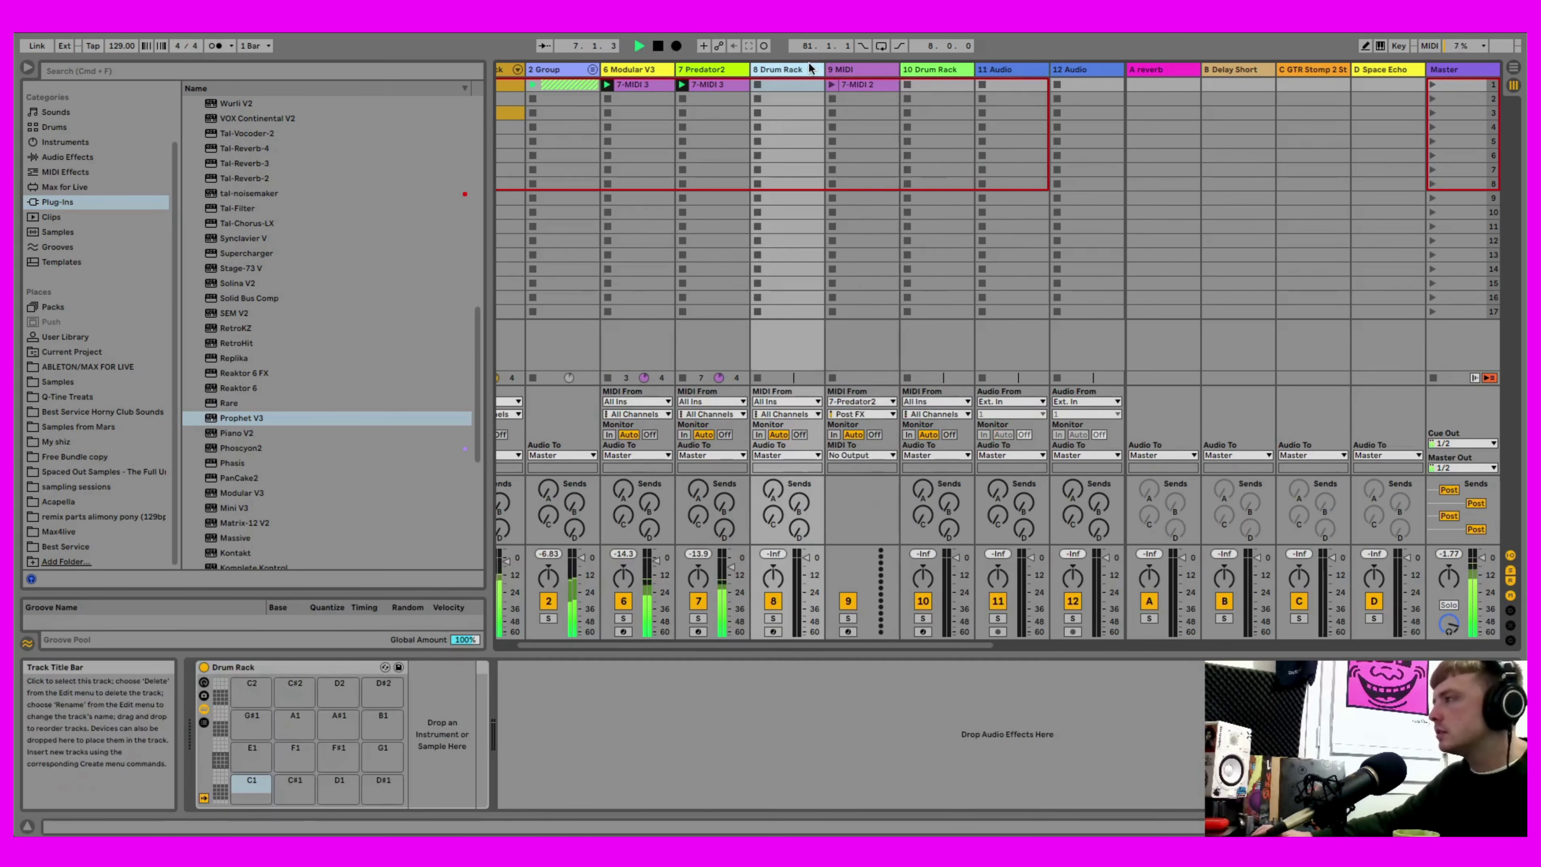
key(Return)
- Insert a new MIDI track directly after Predator2 and stop playback
right_click(701, 74)
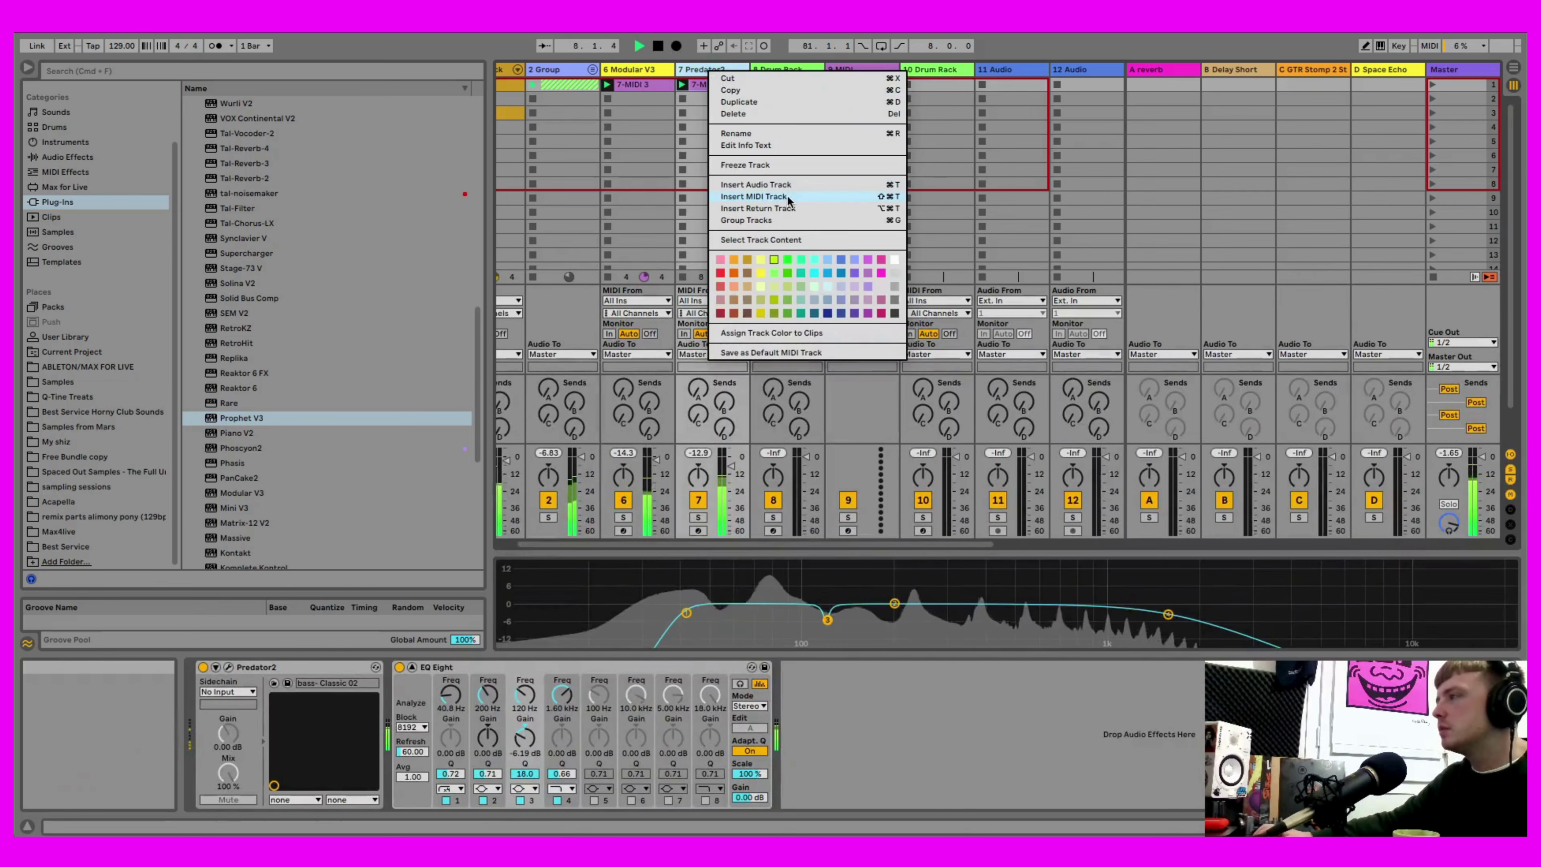
click(782, 198)
click(658, 45)
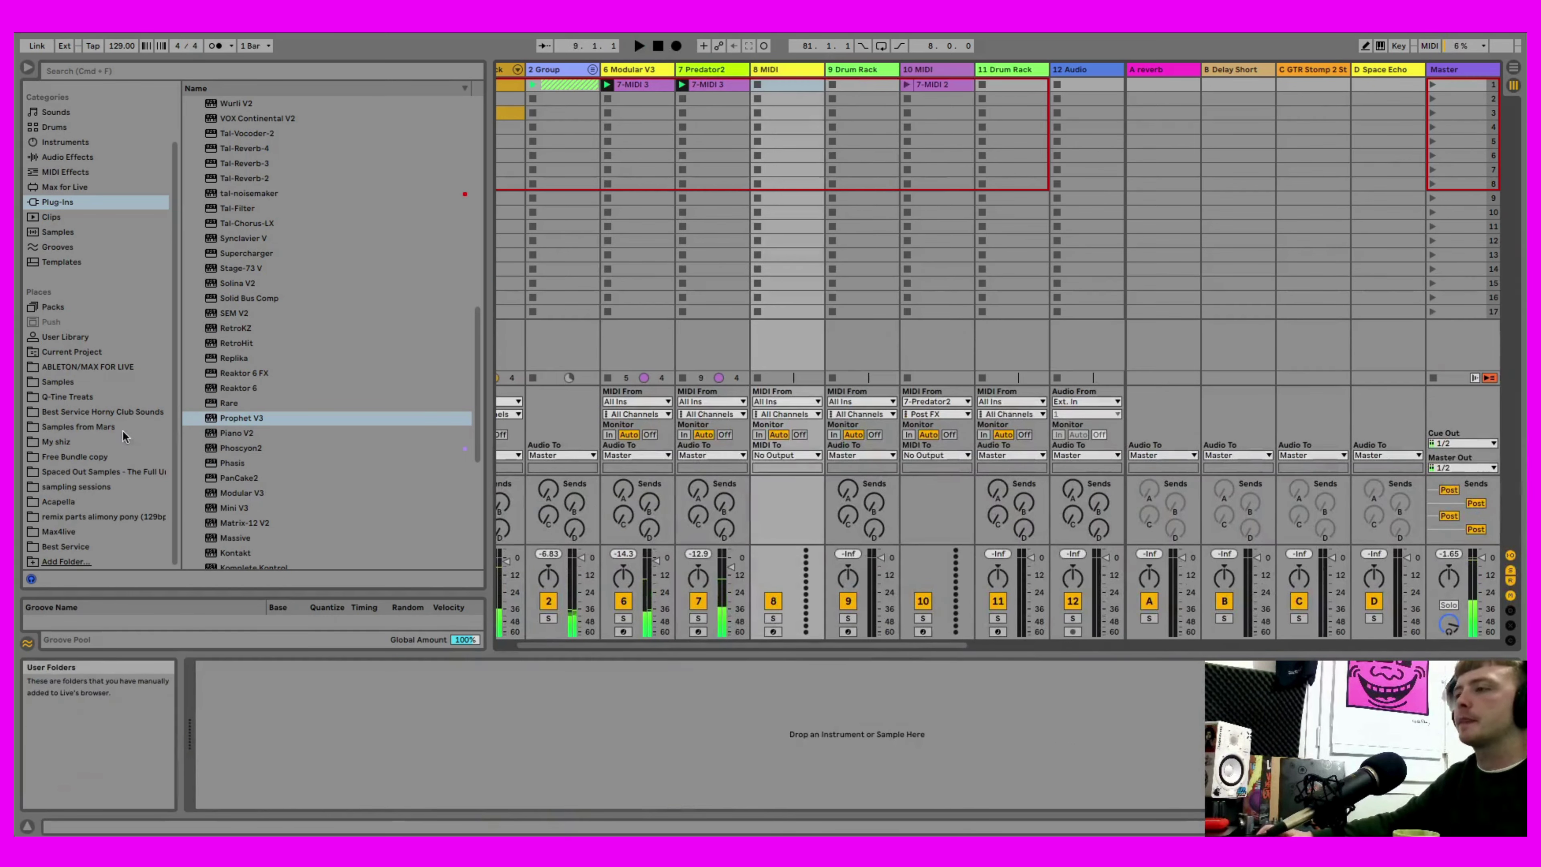
- Widen the browser, open the Classic Stabs folder in Spaced Out Samples, and audition Stabs 1 and Stabs 2
click(121, 531)
click(121, 501)
click(121, 471)
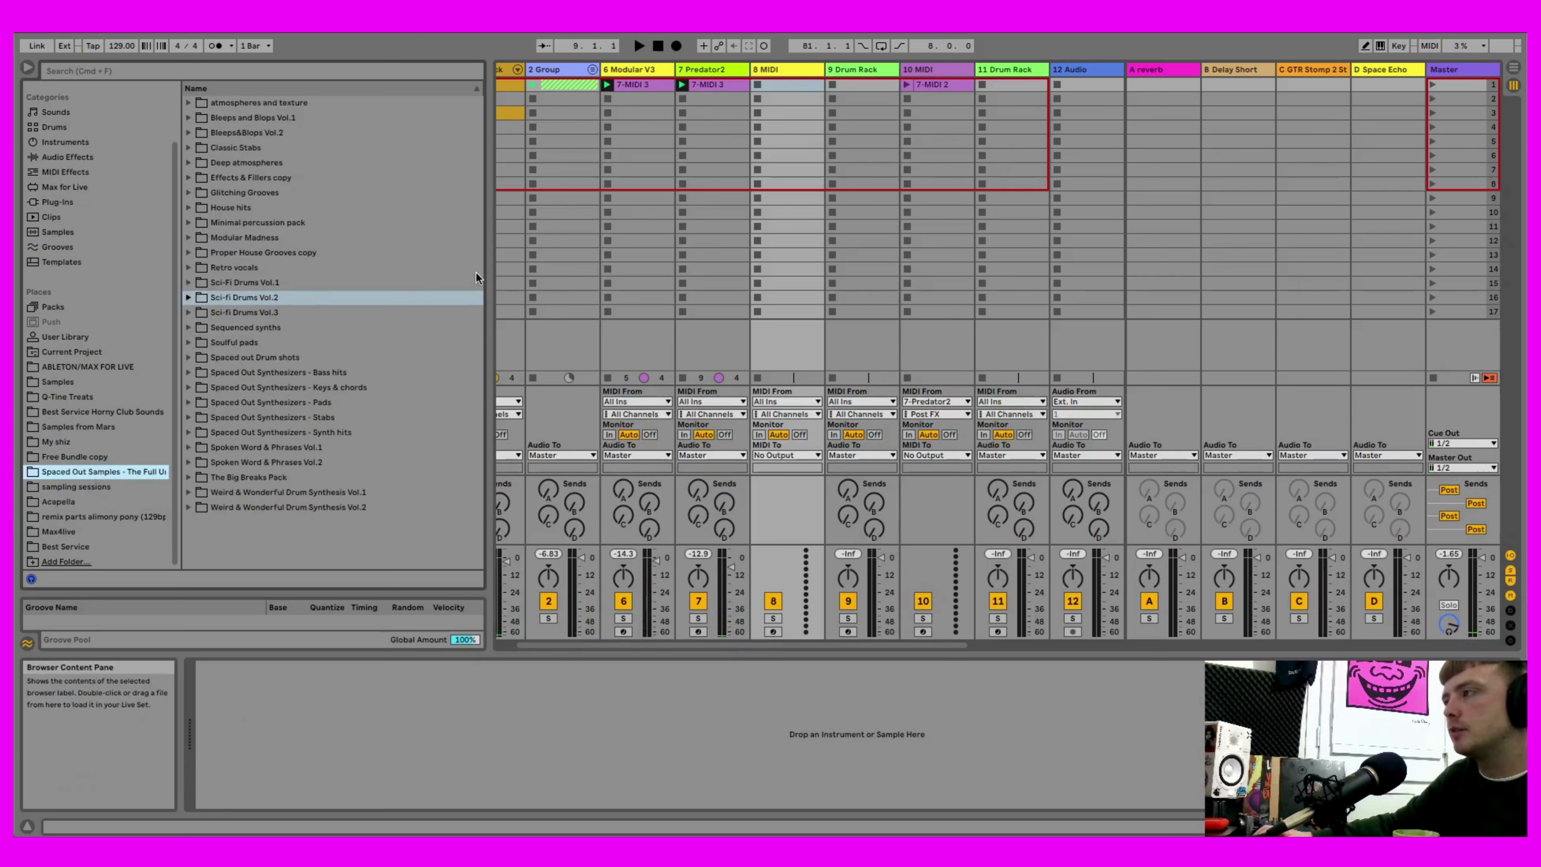
drag(491, 271, 511, 271)
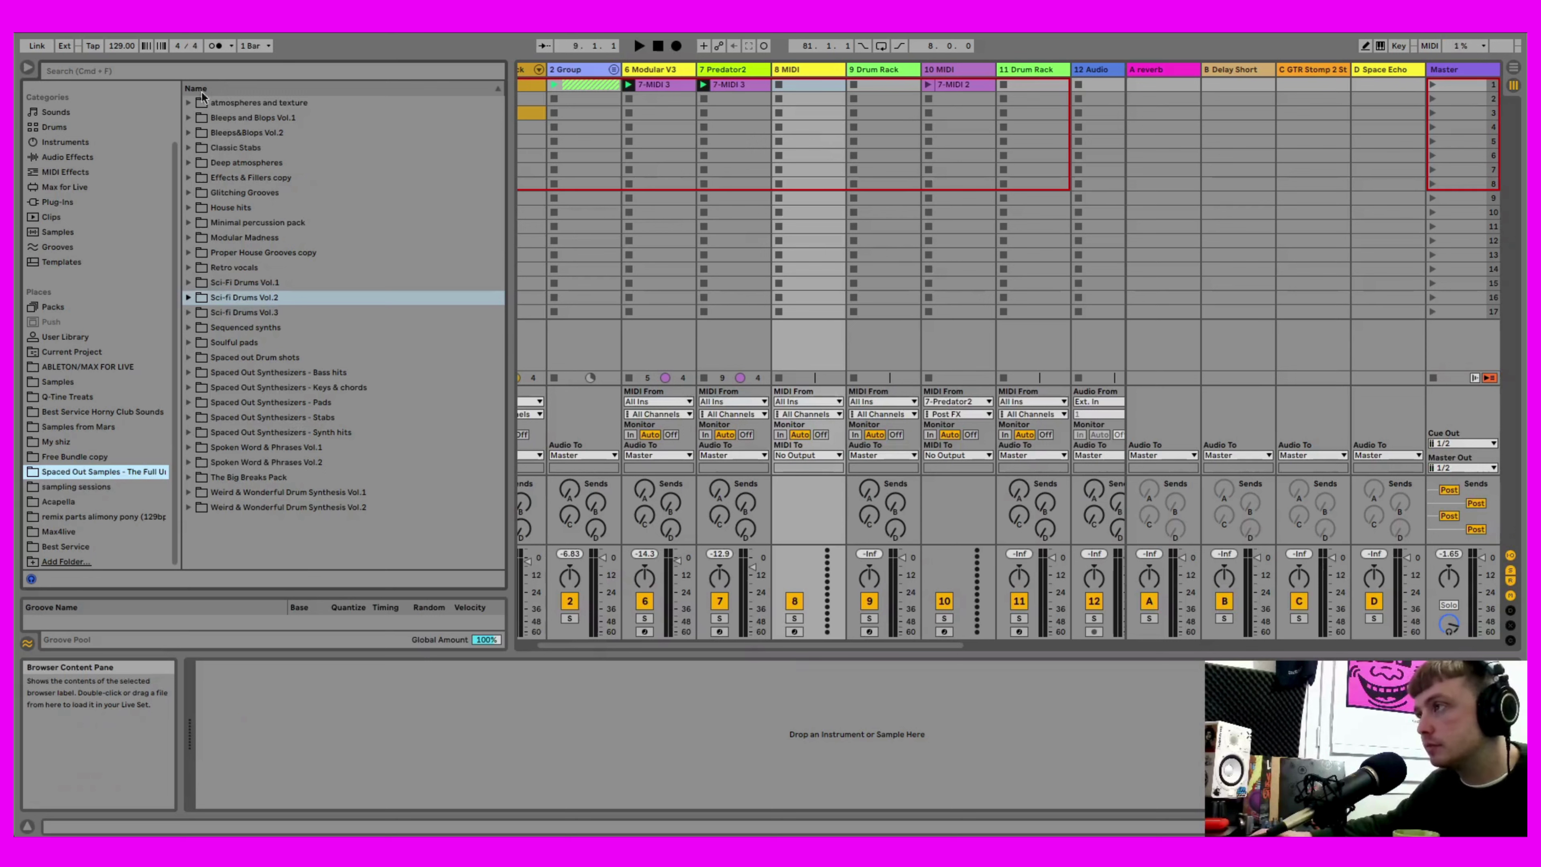
click(196, 148)
click(253, 164)
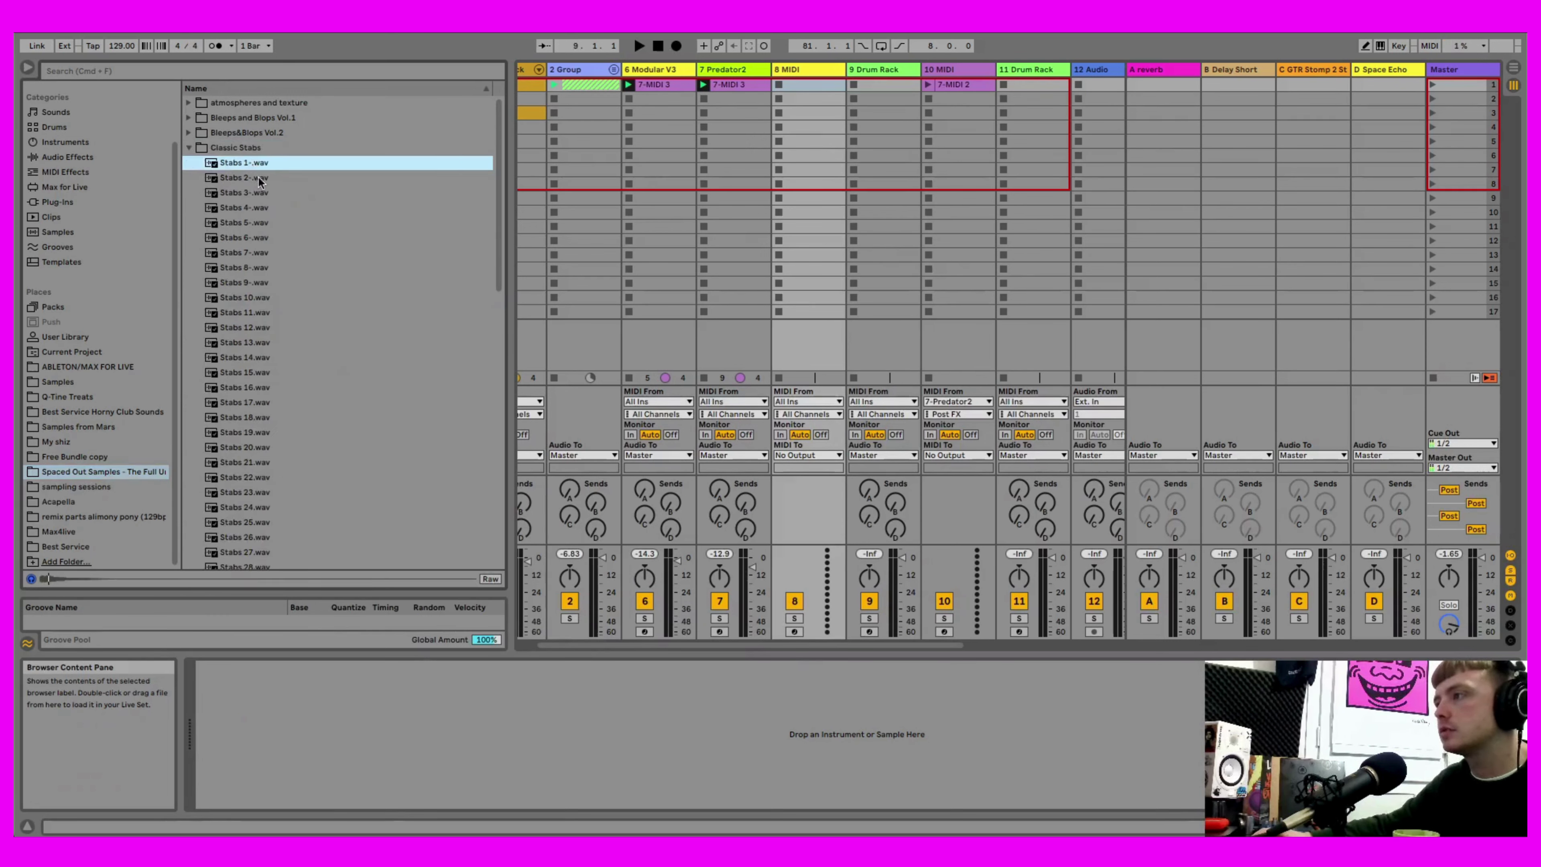
click(260, 179)
click(260, 164)
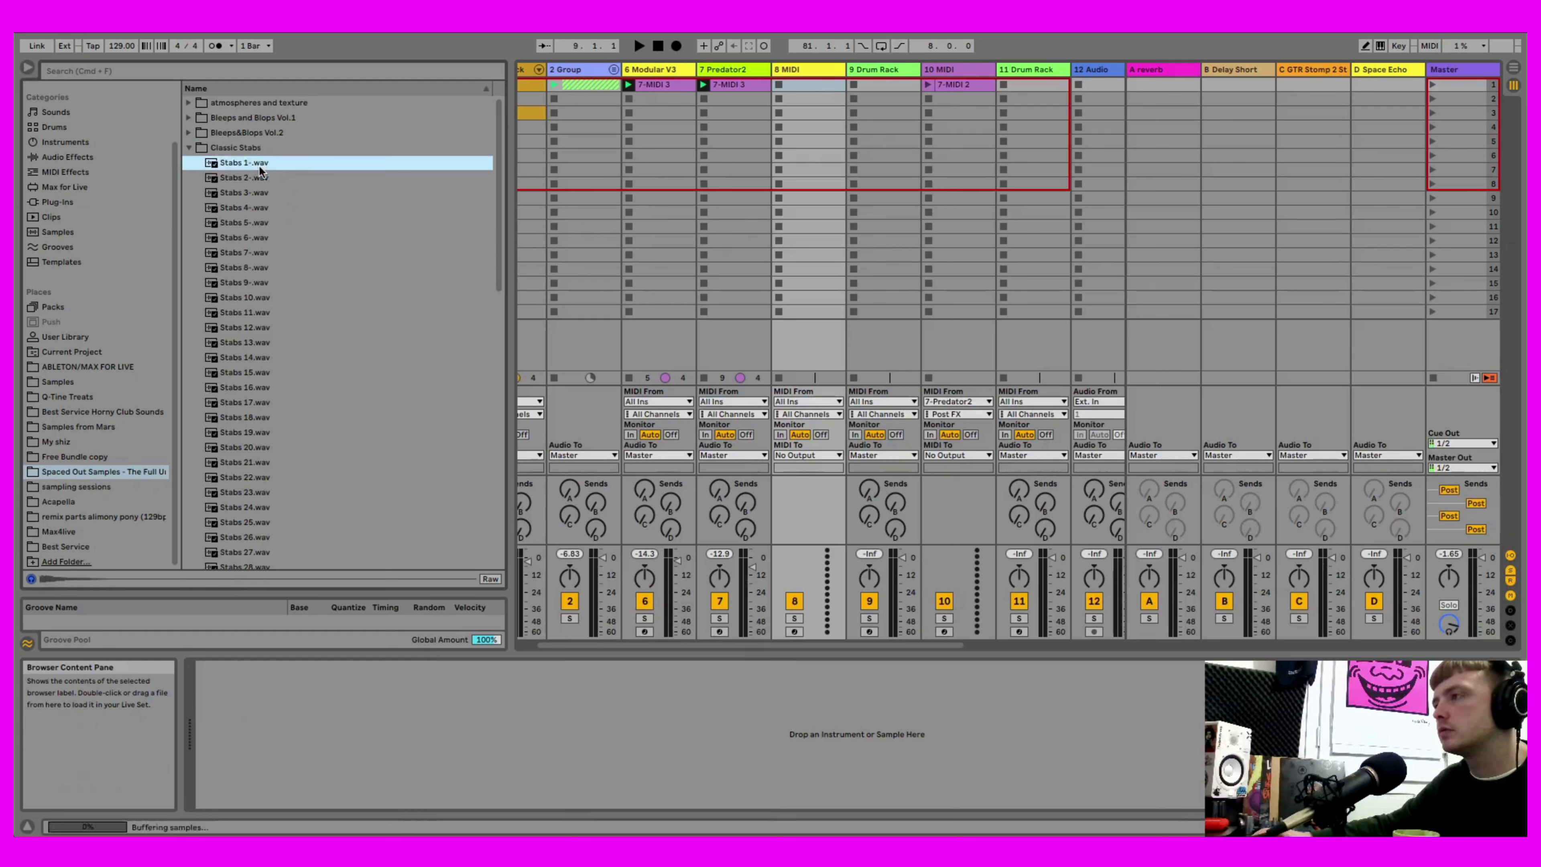
- Load Stabs 1-.wav as a sampler instrument on the new MIDI track and arm the track for recording
click(812, 68)
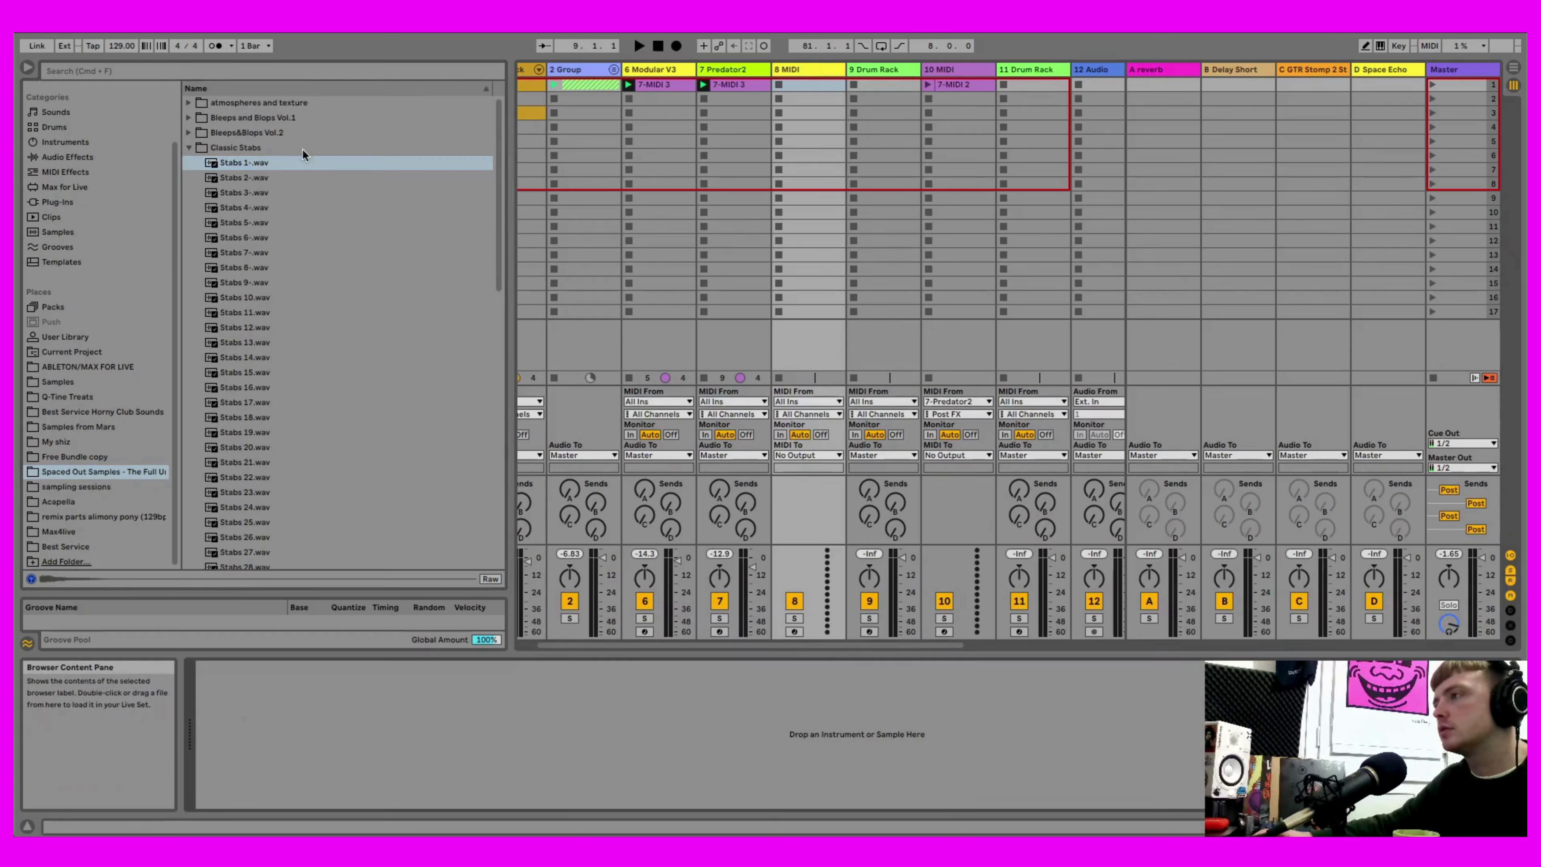
drag(300, 162, 537, 764)
drag(759, 668, 761, 667)
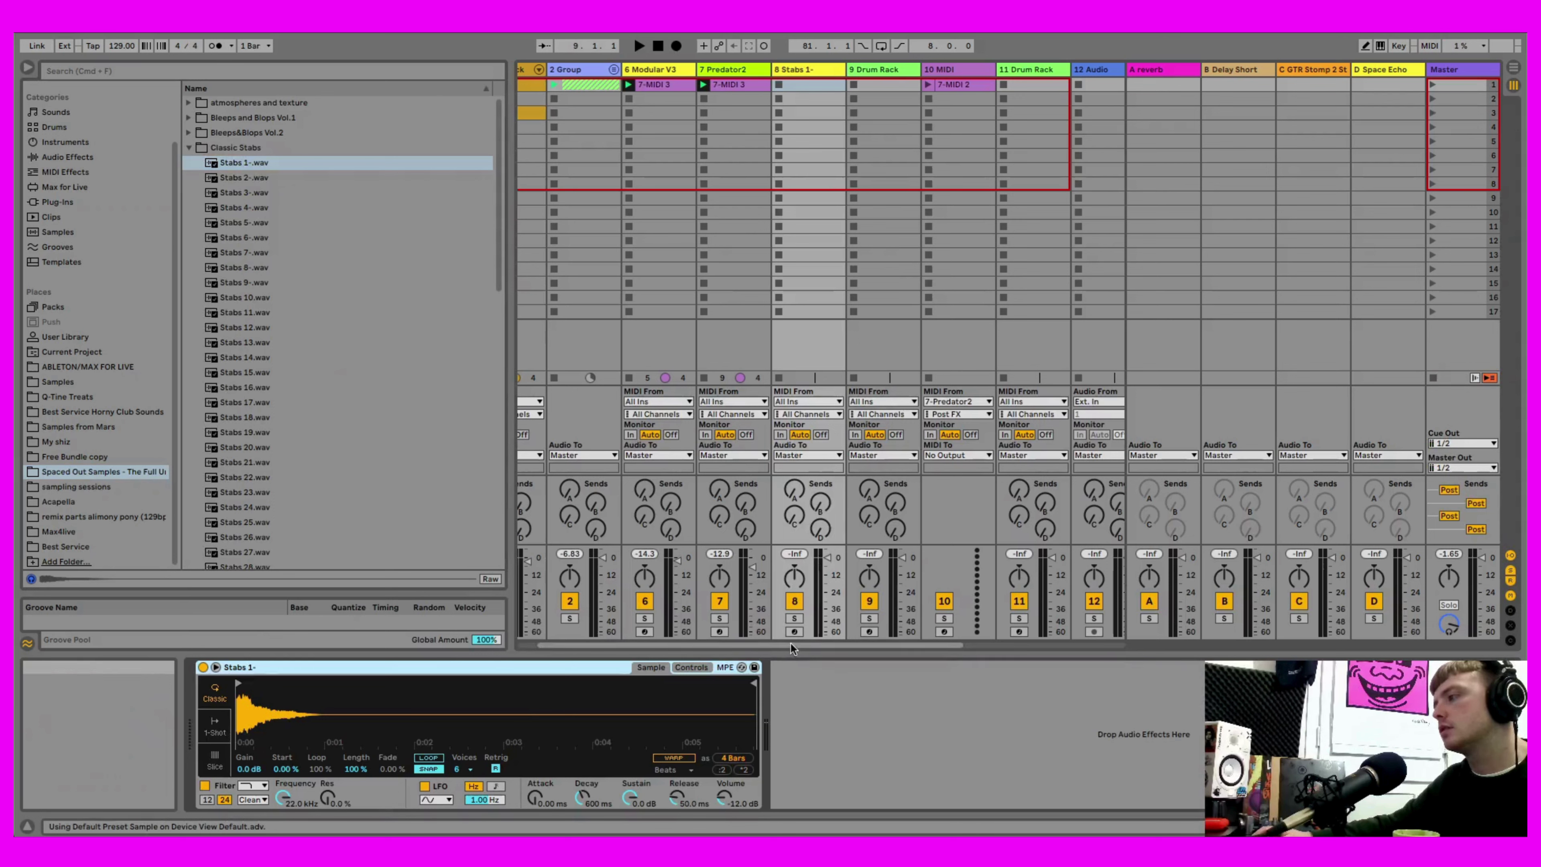
click(795, 632)
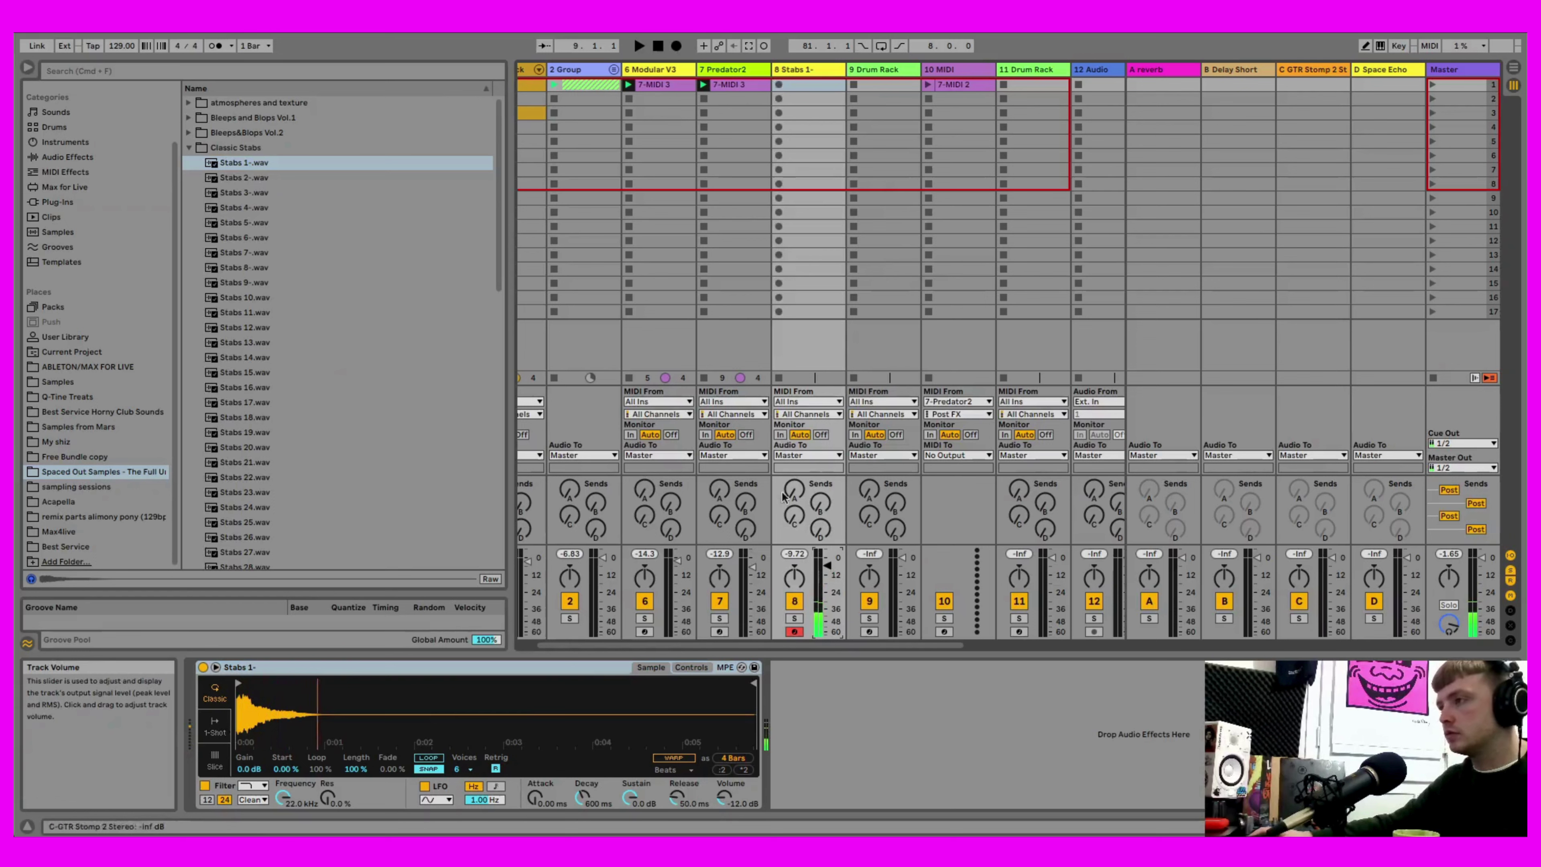
- Add EQ Eight to the Stabs 1- track and move its low-cut filter up to 211 Hz
click(66, 156)
click(225, 192)
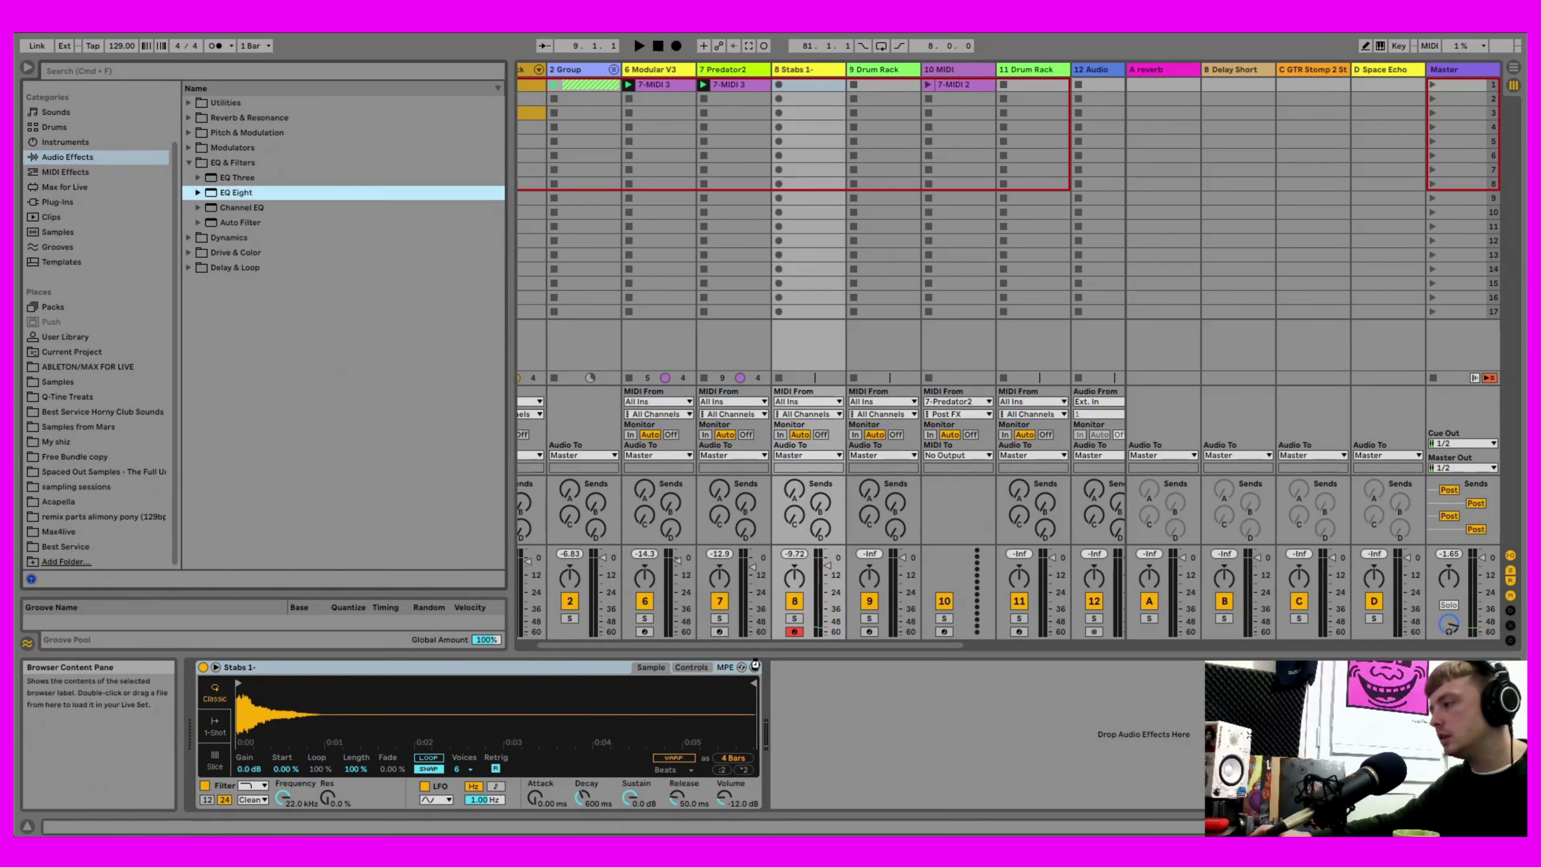
double_click(224, 192)
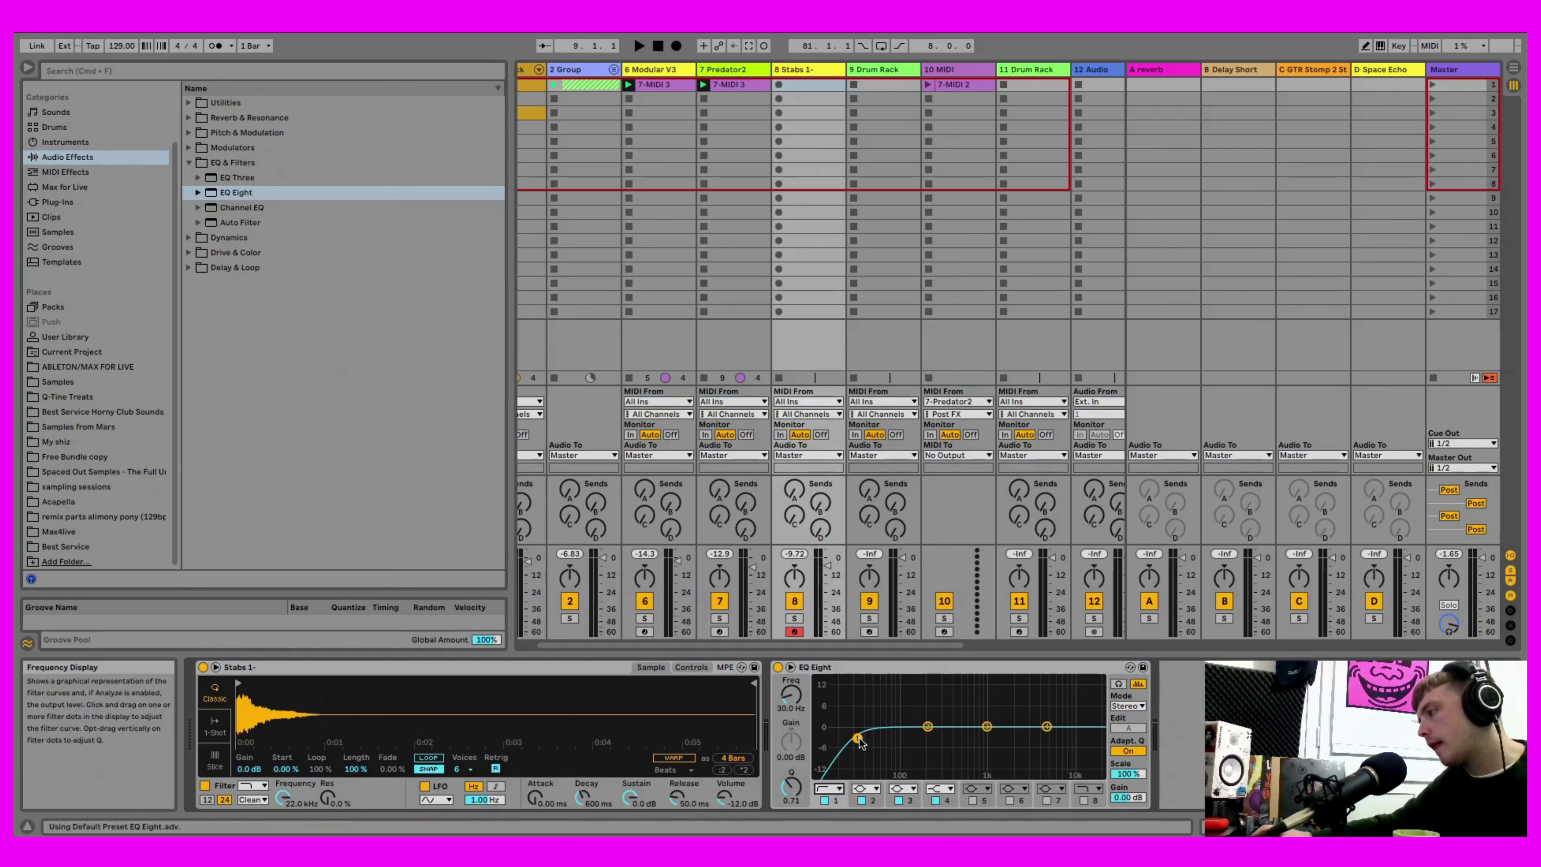
drag(857, 738, 928, 736)
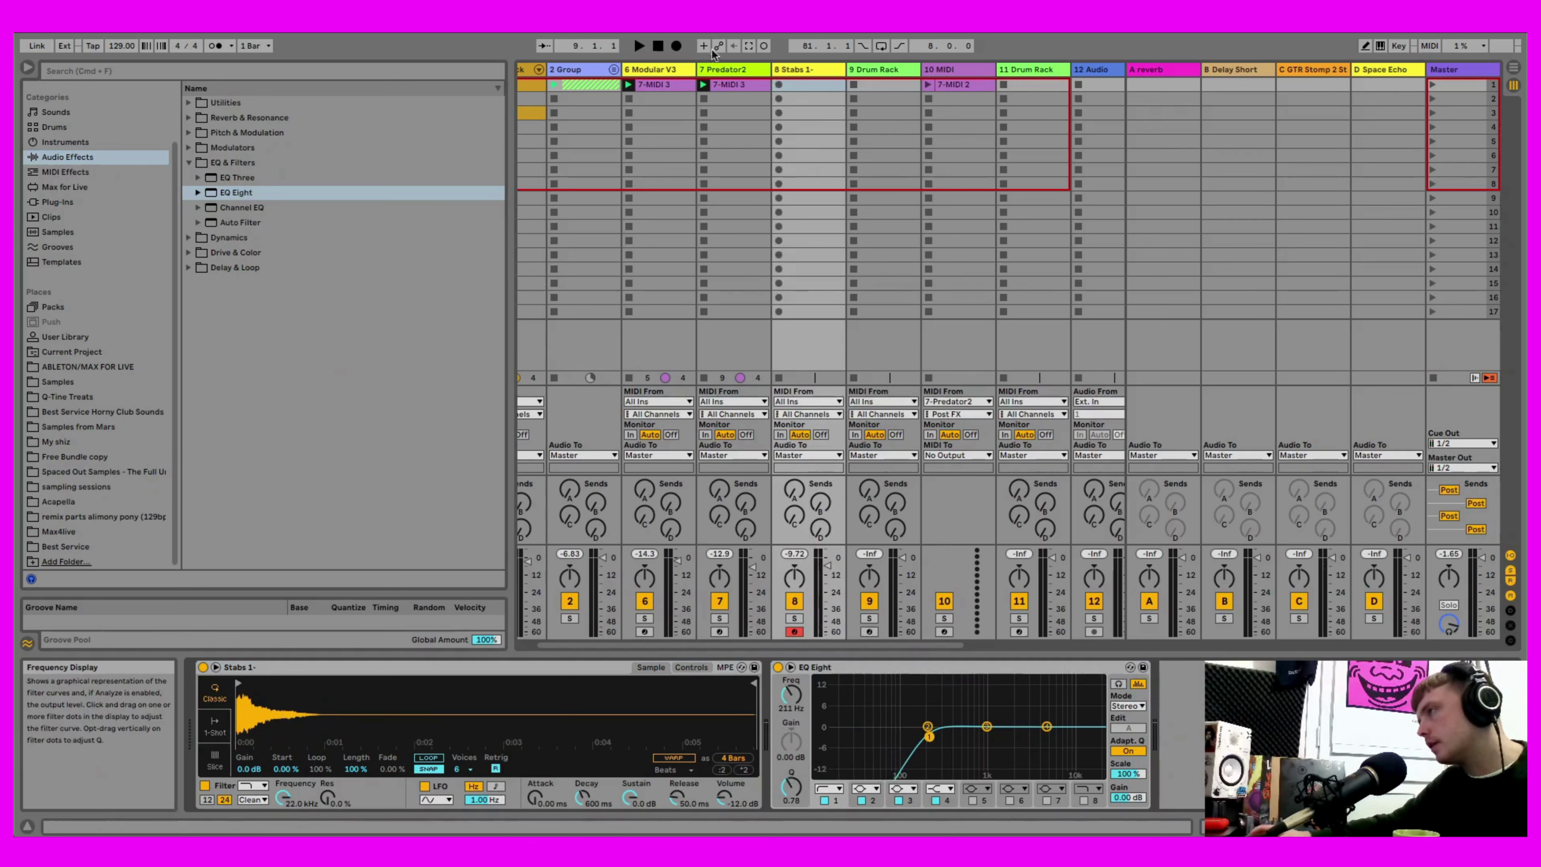
- Play the loop, lower the Stabs 1- track volume to -6.4 dB, and stop playback
key(space)
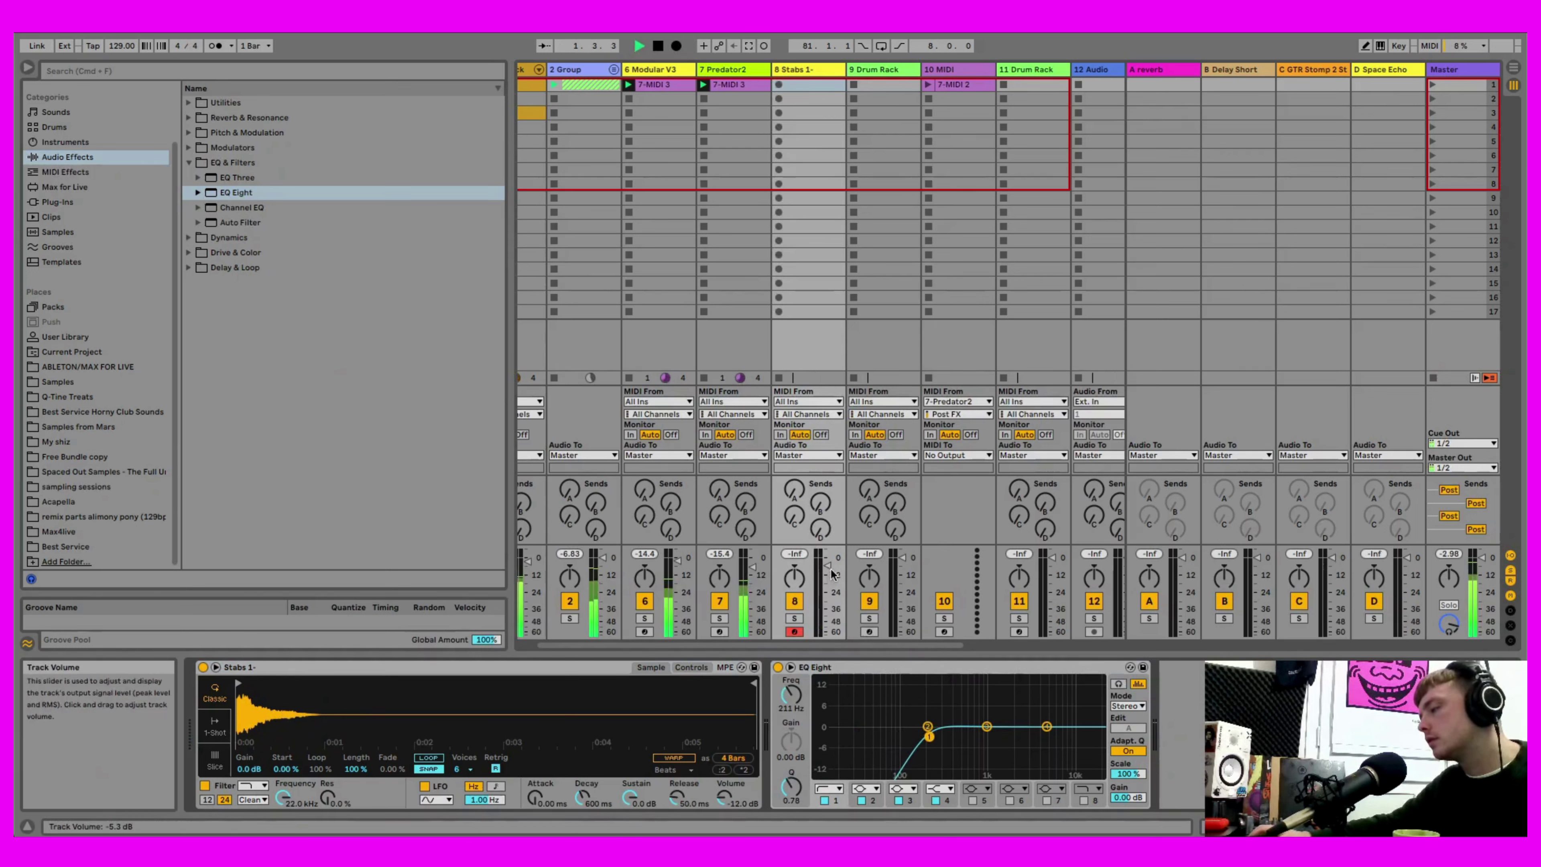
scroll(832, 574, down, 2)
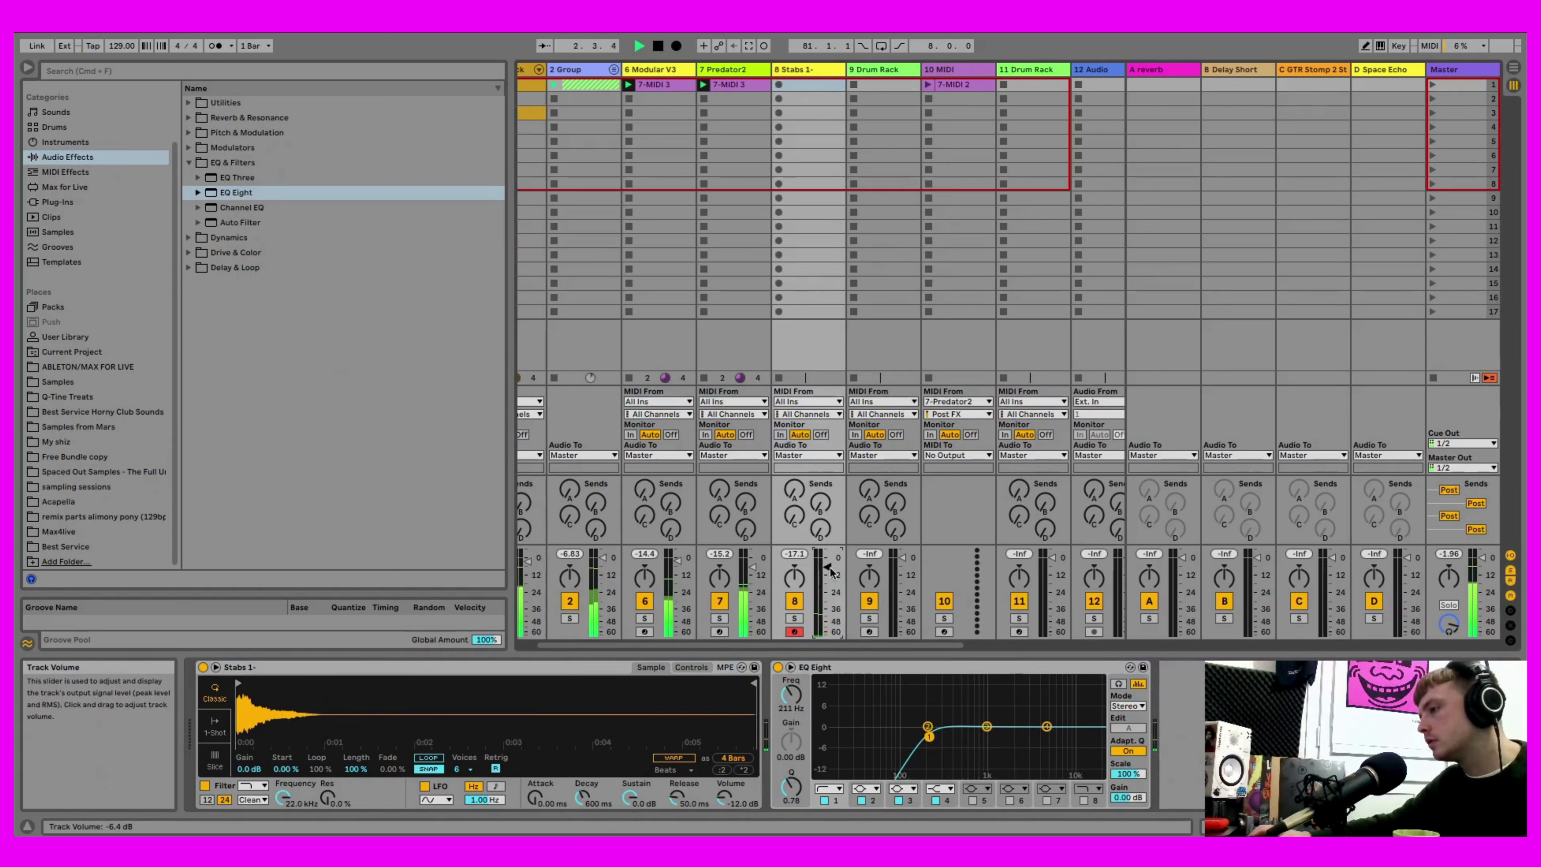
click(657, 45)
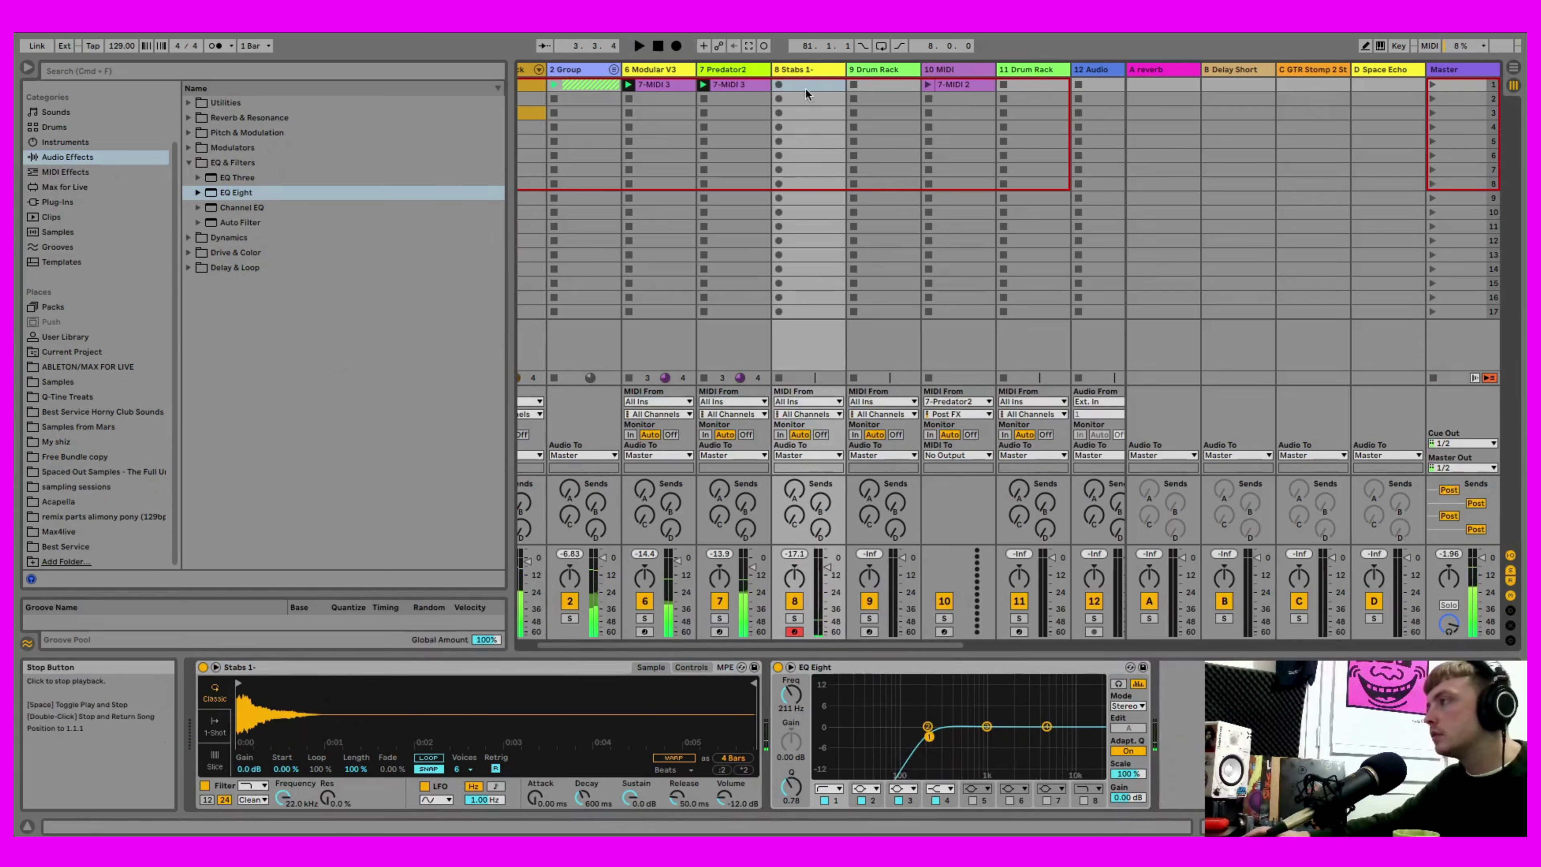
- Create a clip in the first Stabs 1- slot with a C3 note lasting from 1.1 to 1.3
double_click(806, 86)
double_click(433, 715)
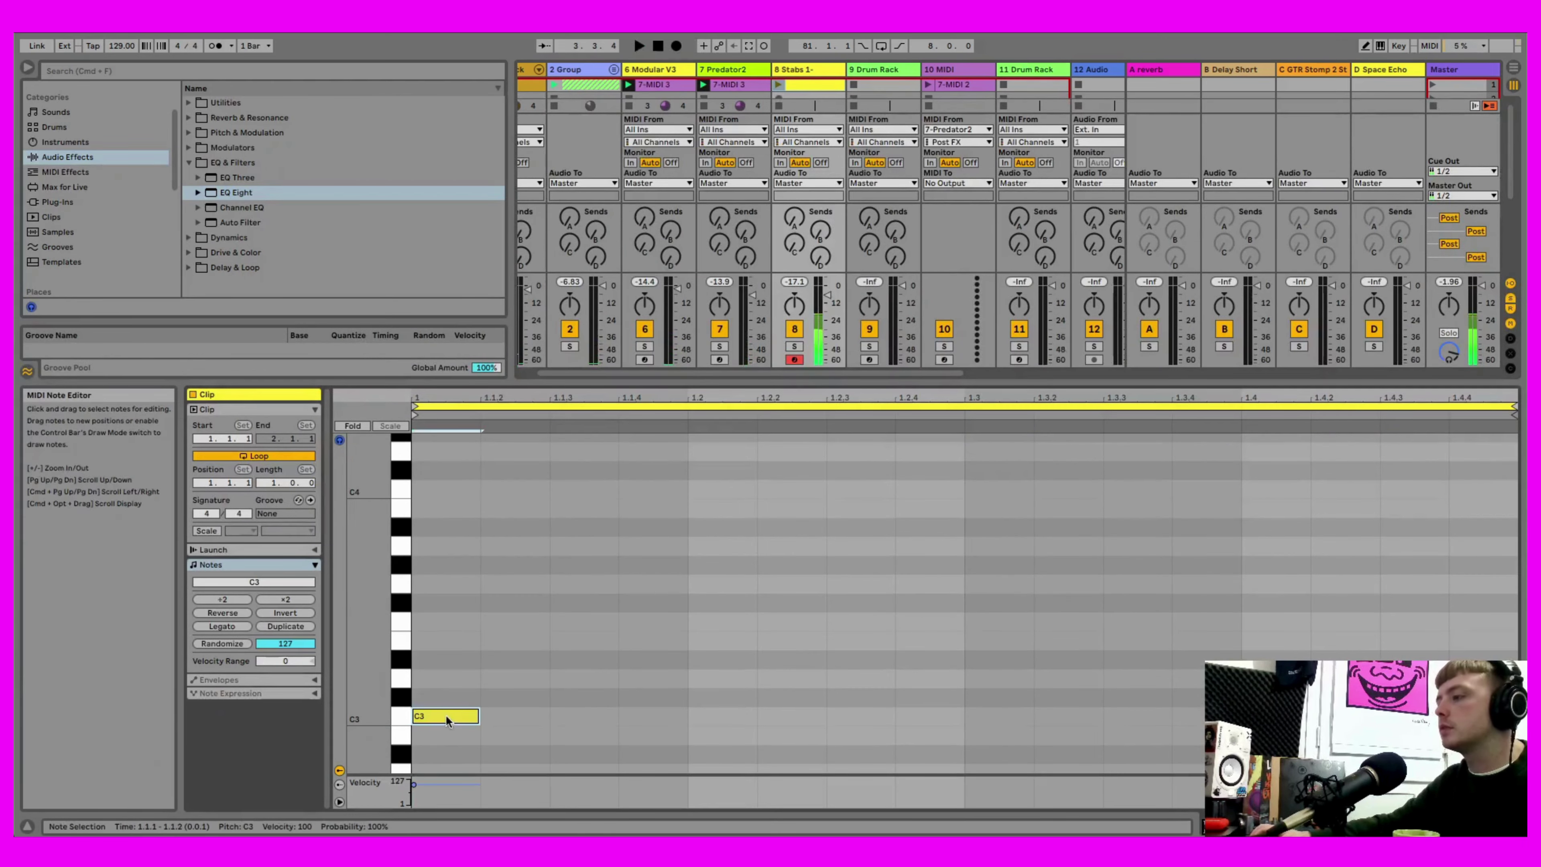
drag(477, 716, 963, 717)
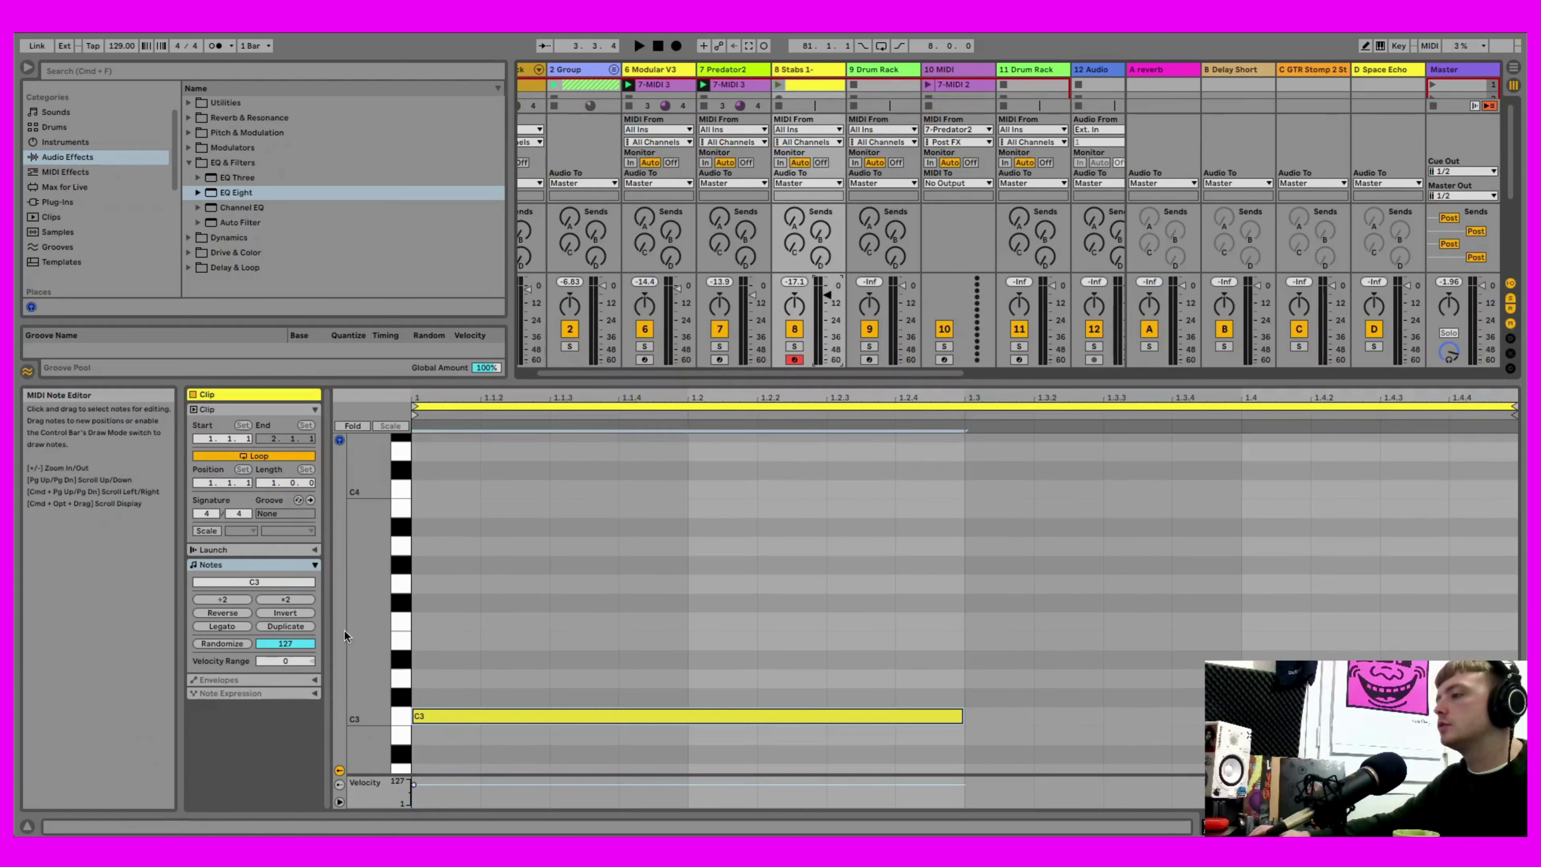
- Duplicate the stab clip's loop to two bars and delete the C3 note in the second bar
key(super+d)
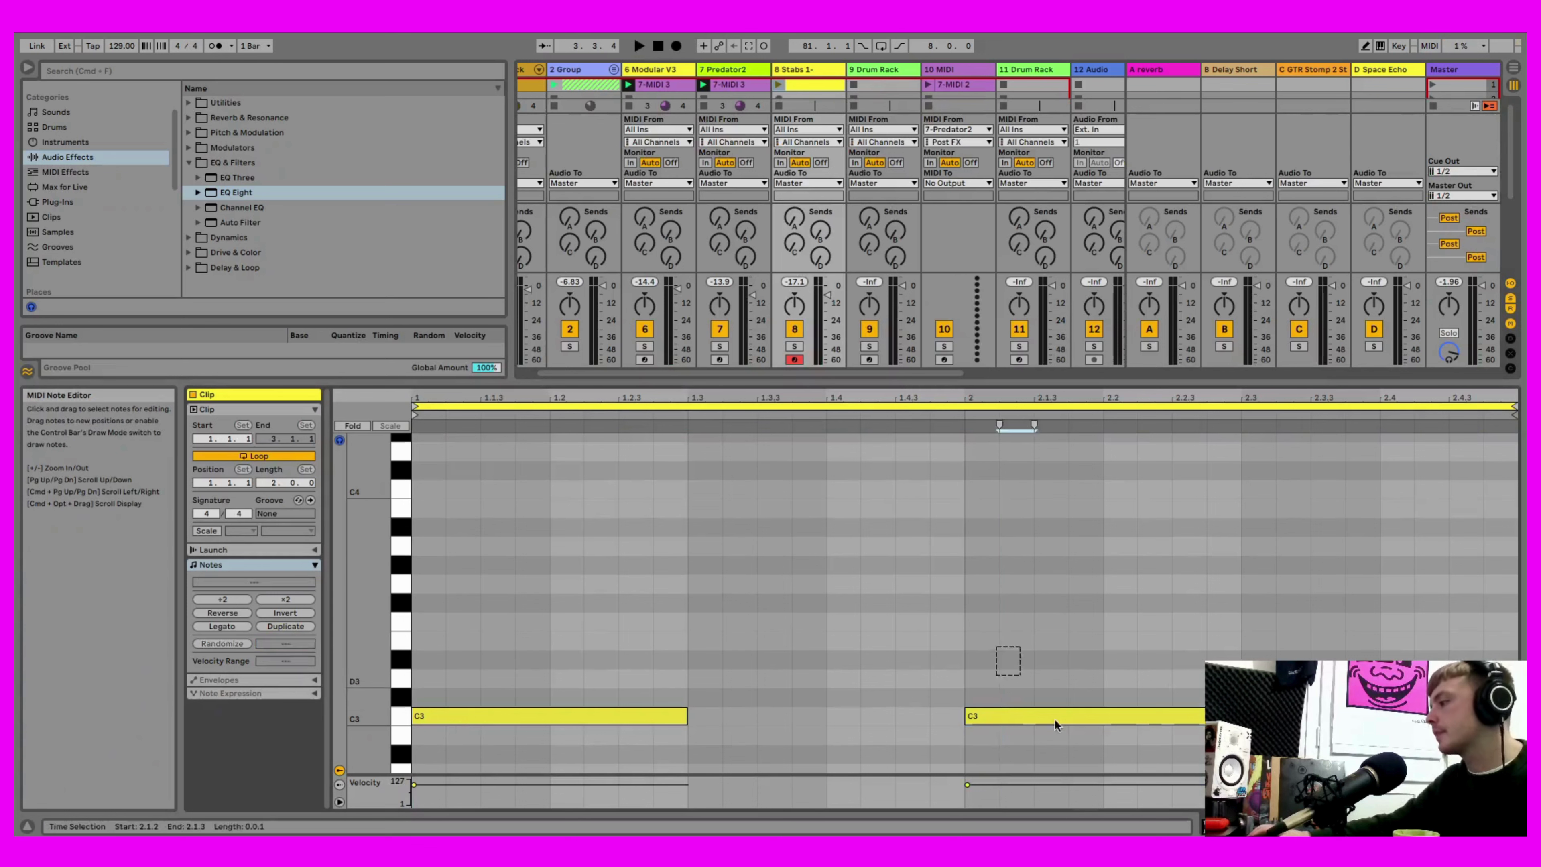
click(1001, 716)
key(Delete)
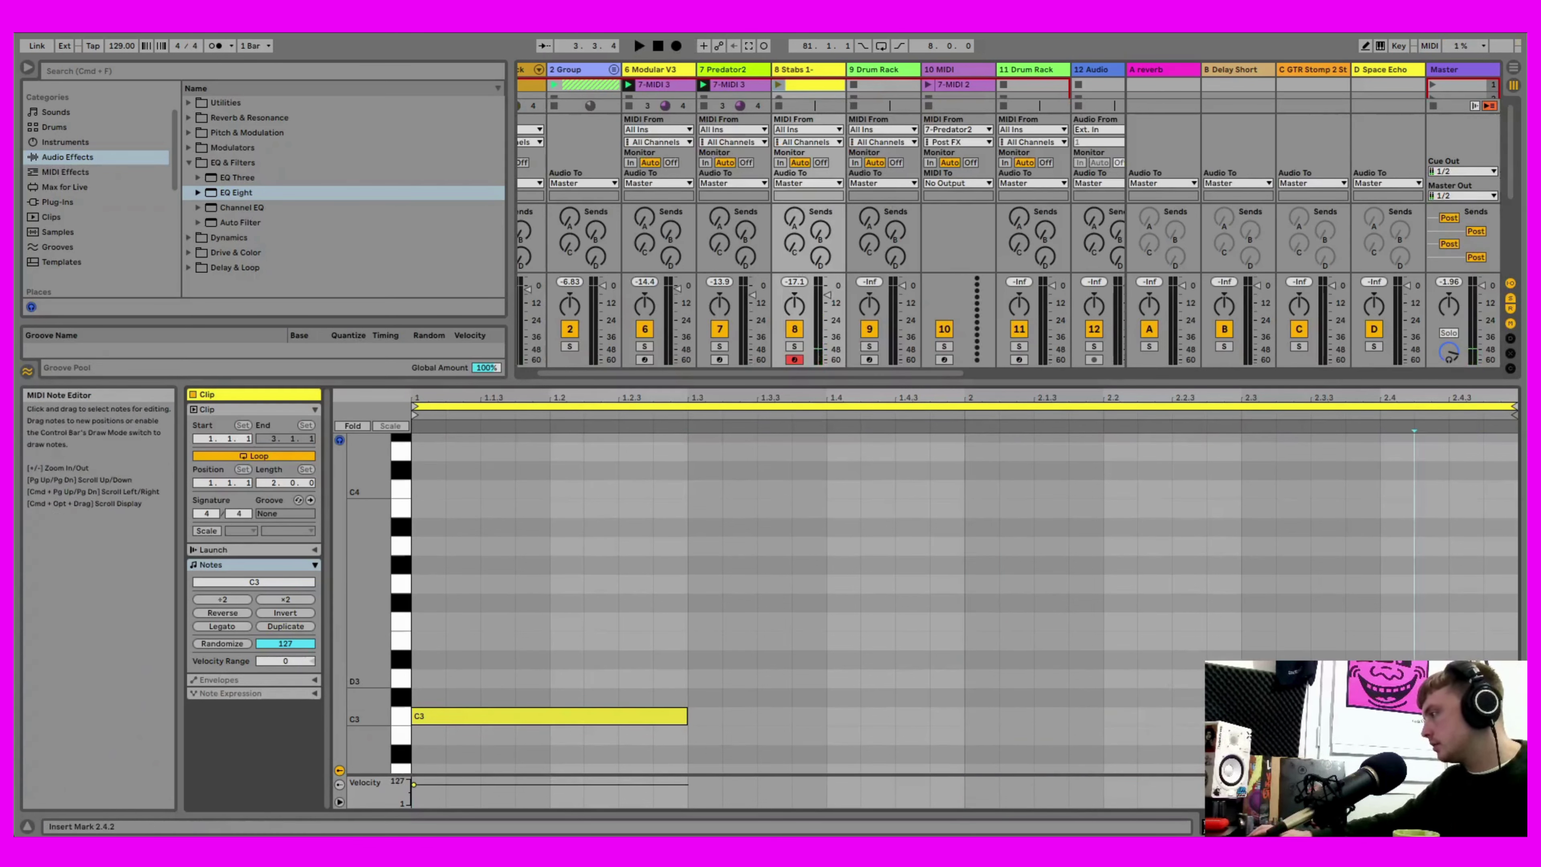
- Try a short D3 note at the end of bar 2 with the clip playing, raise it a semitone, and delete it
double_click(1396, 681)
drag(1416, 681, 1519, 681)
click(778, 85)
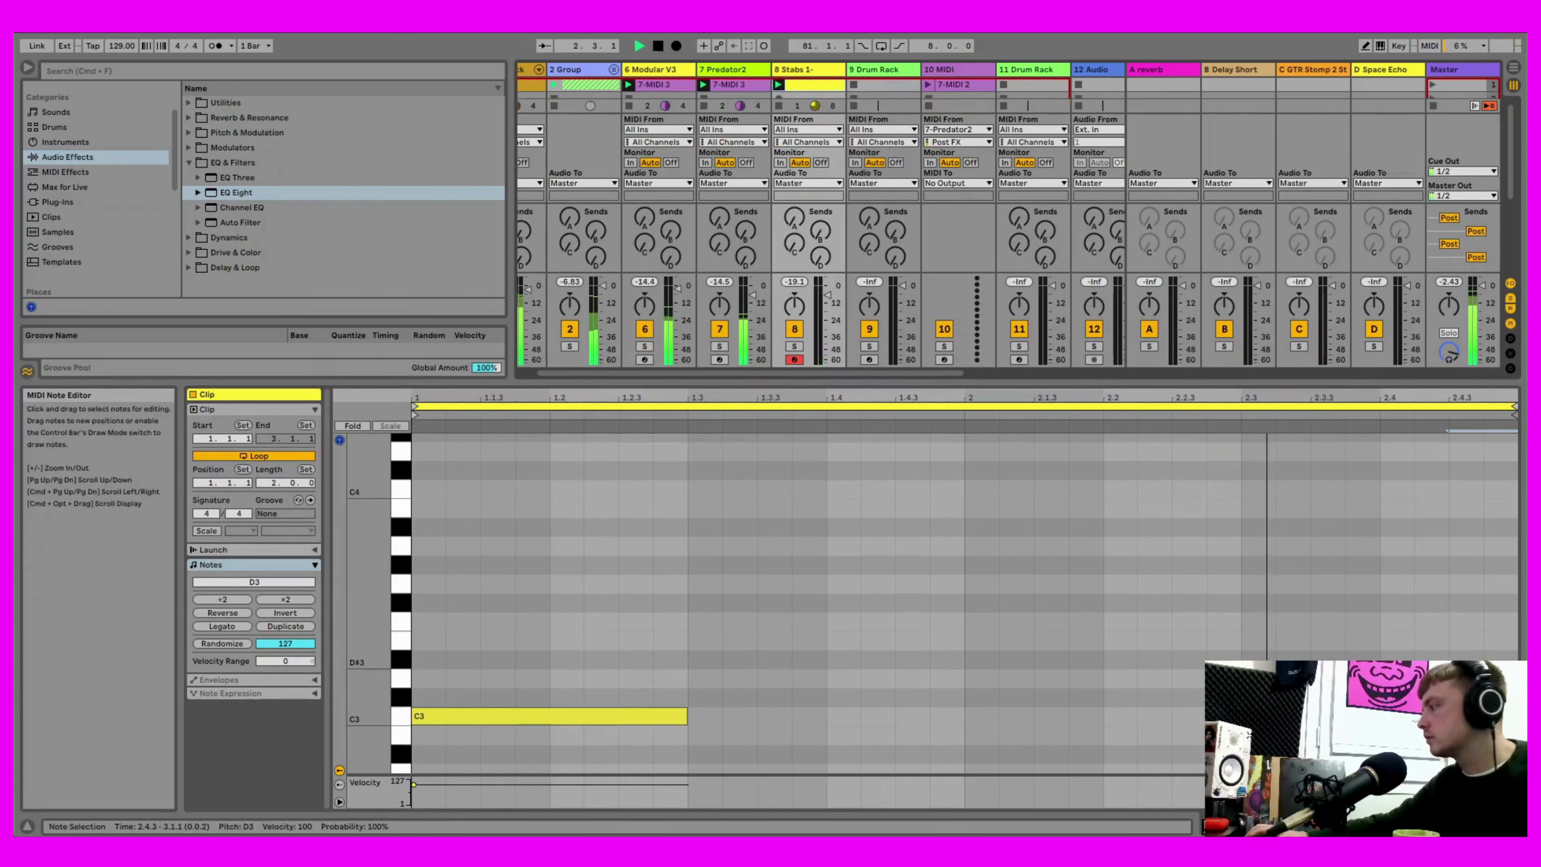
key(Up)
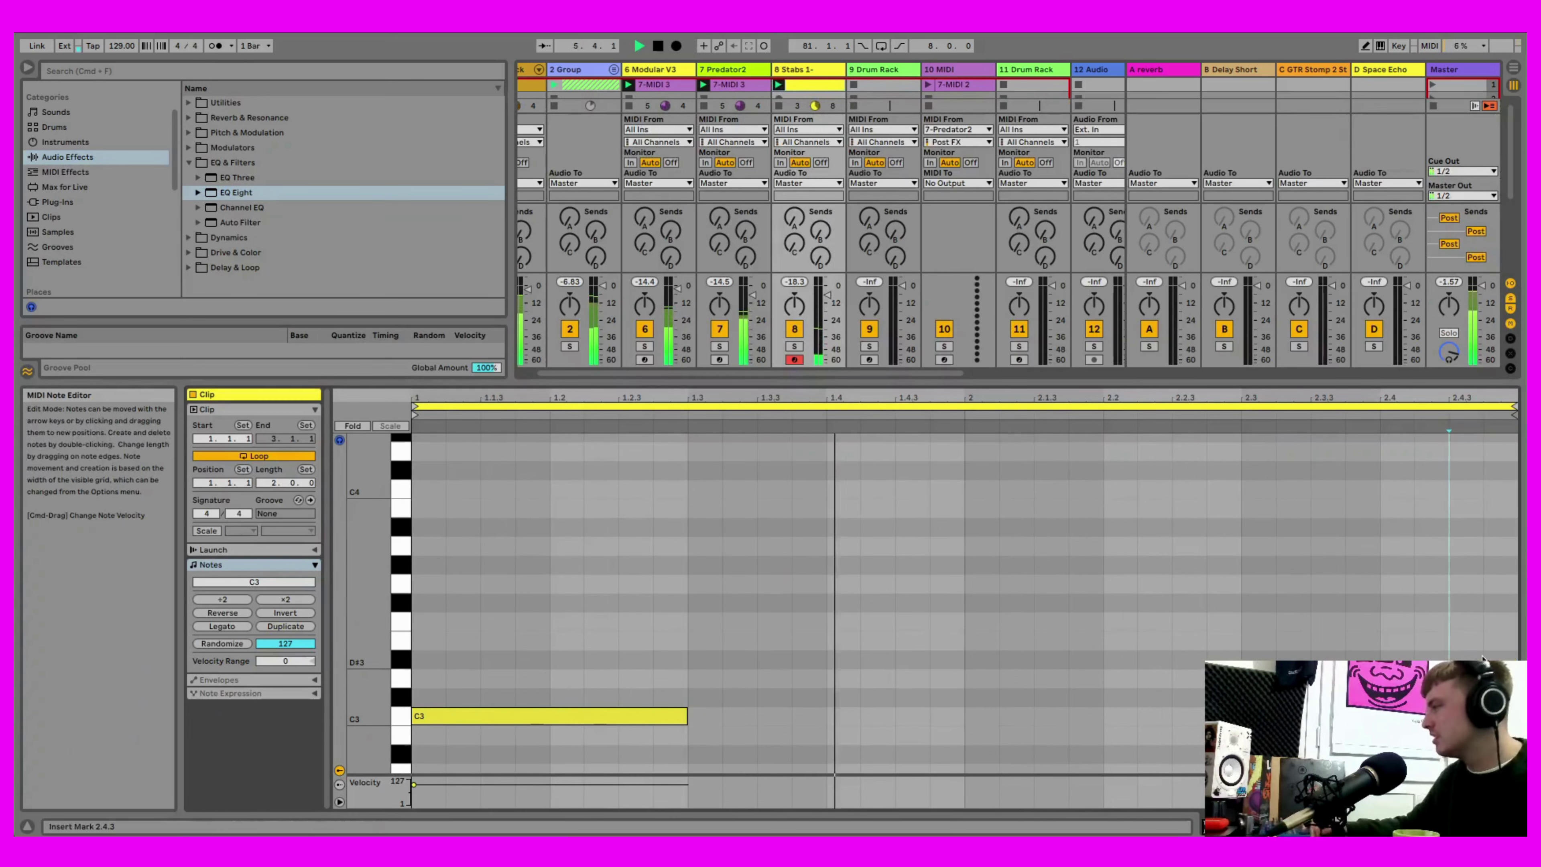
key(BackSpace)
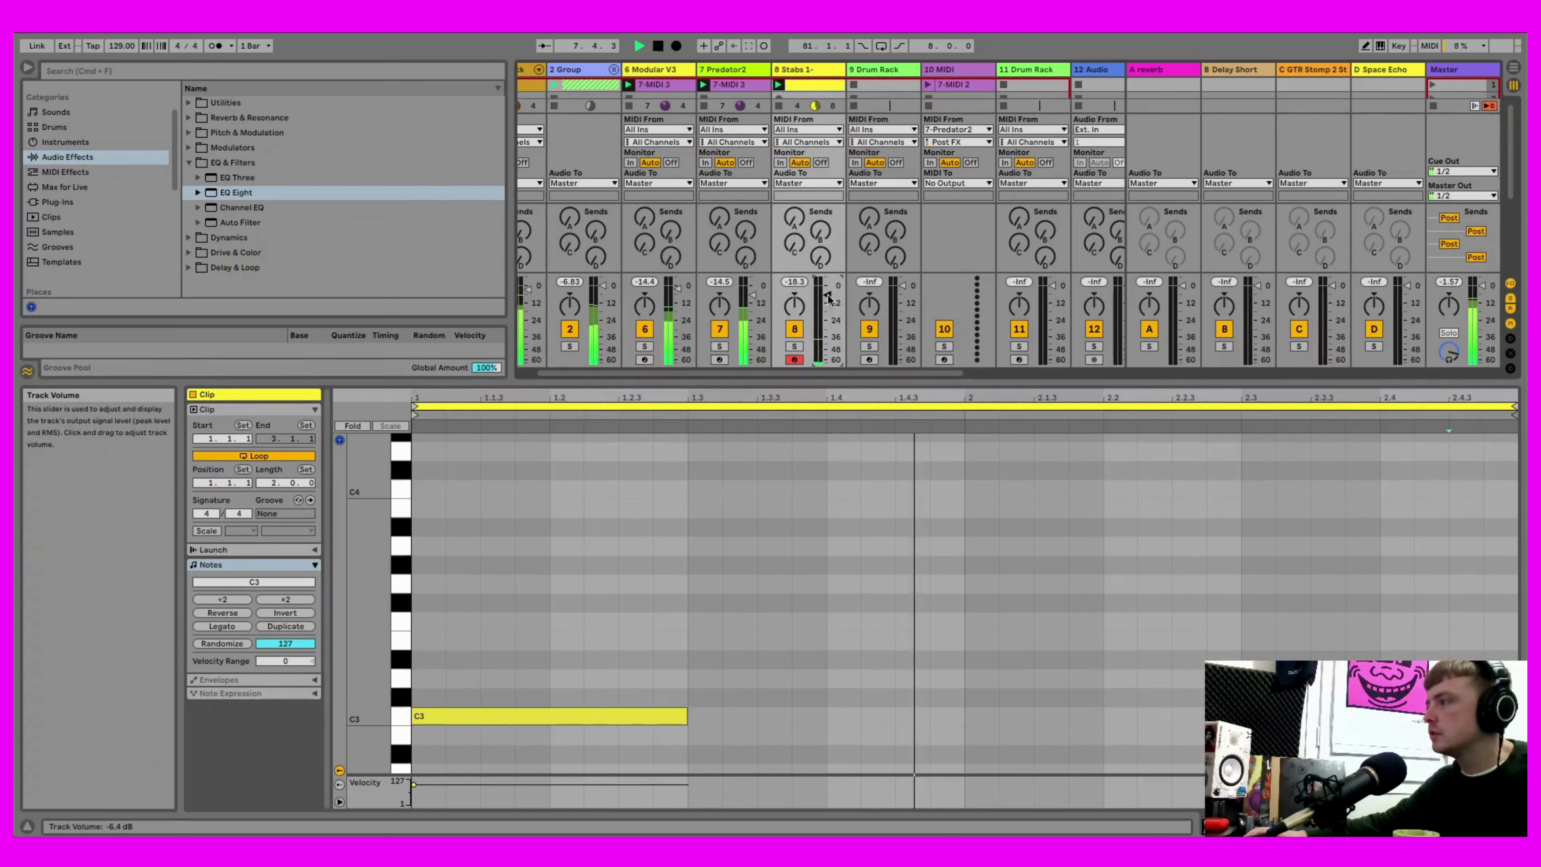
- Stop playback and insert a new MIDI track directly after Stabs 1-
click(779, 107)
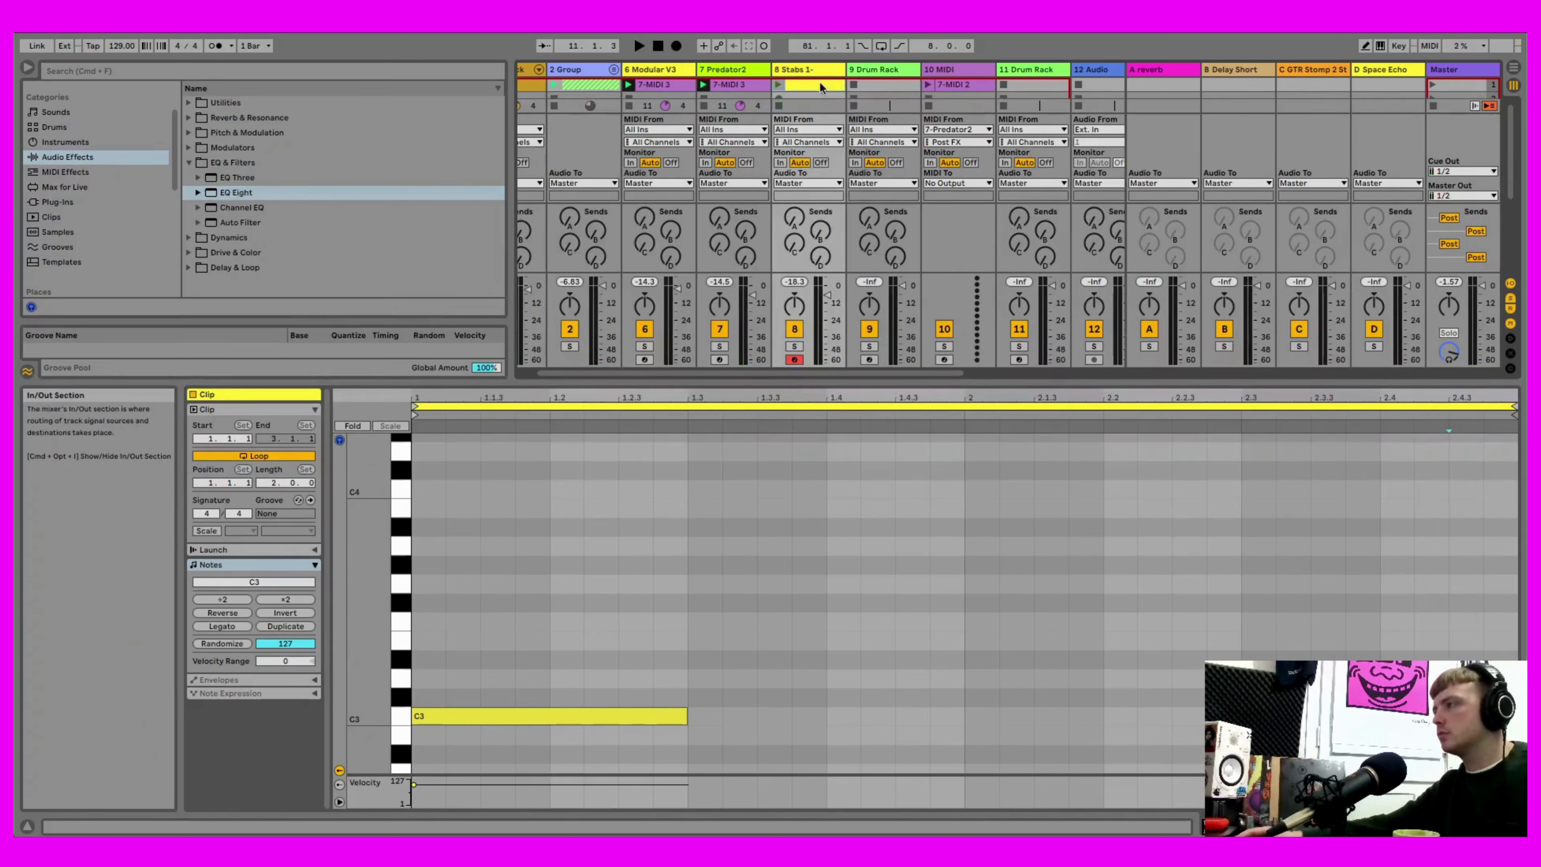
click(885, 69)
click(950, 71)
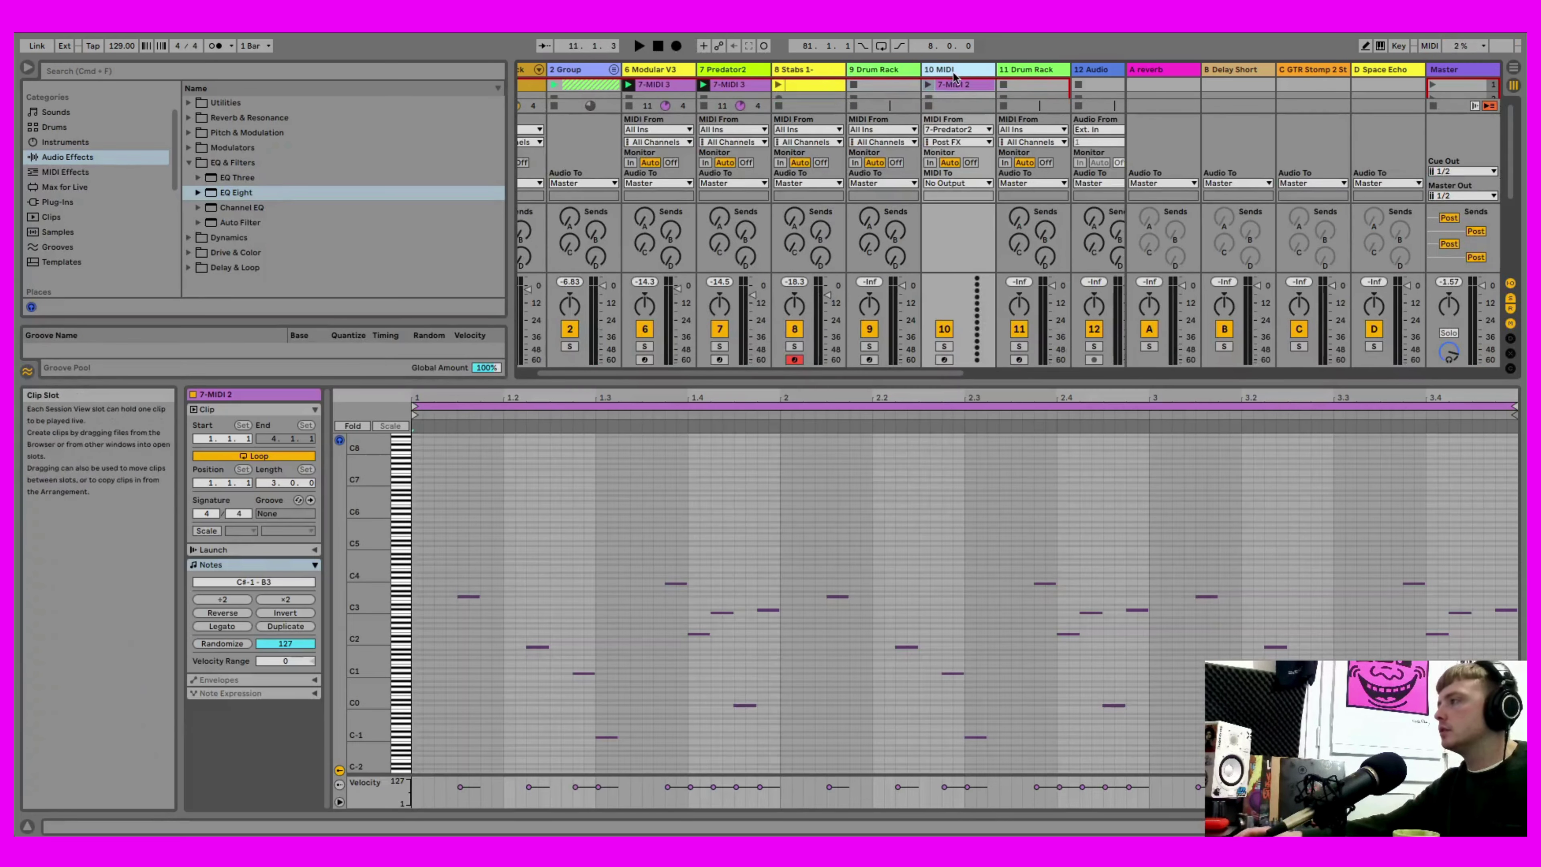
right_click(833, 72)
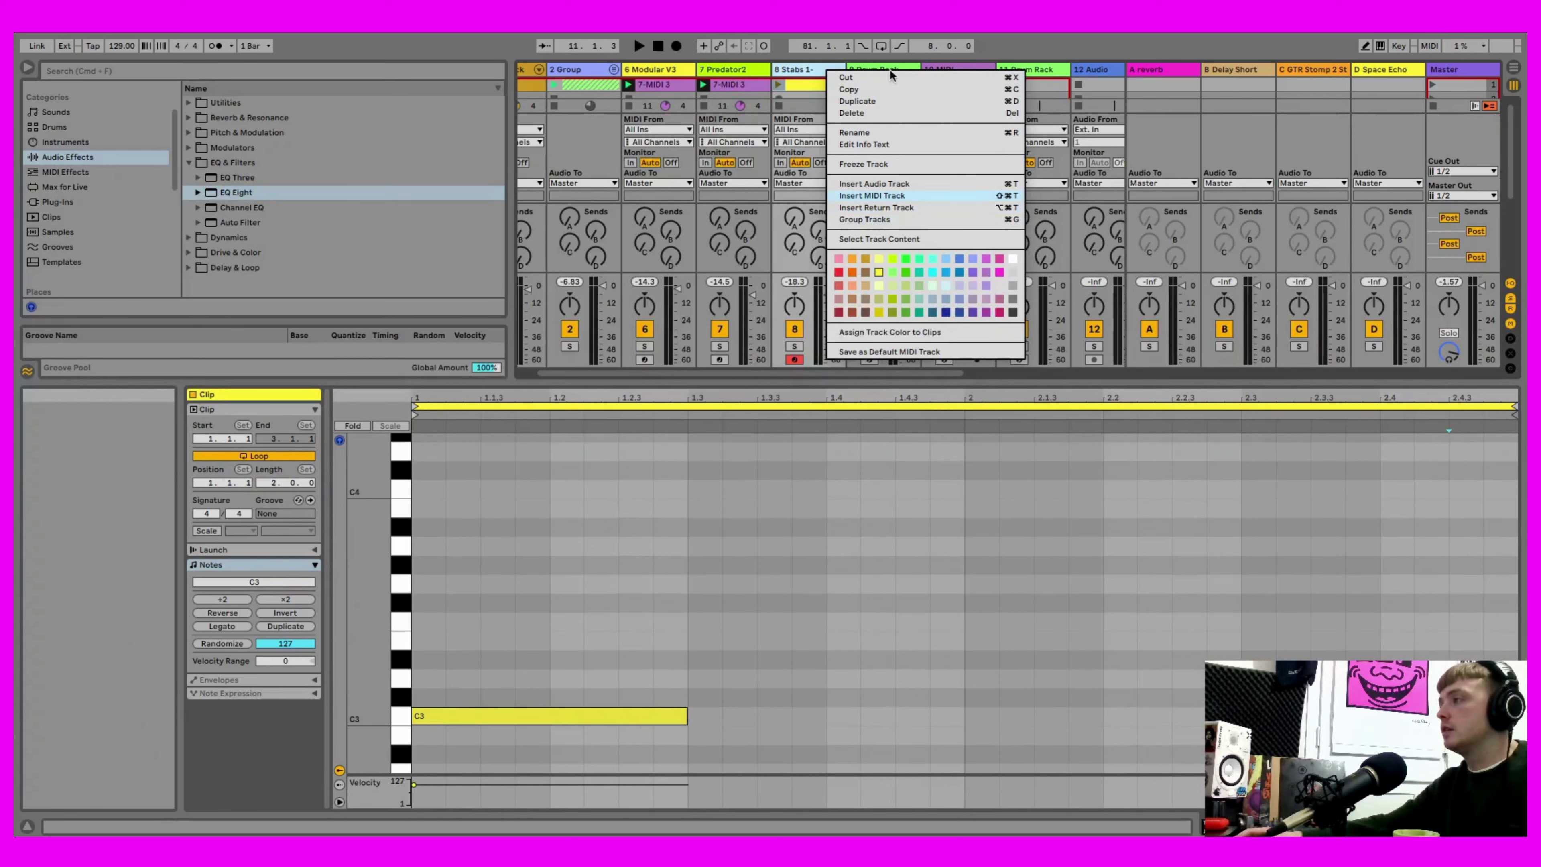
click(872, 196)
key(super+alt+l)
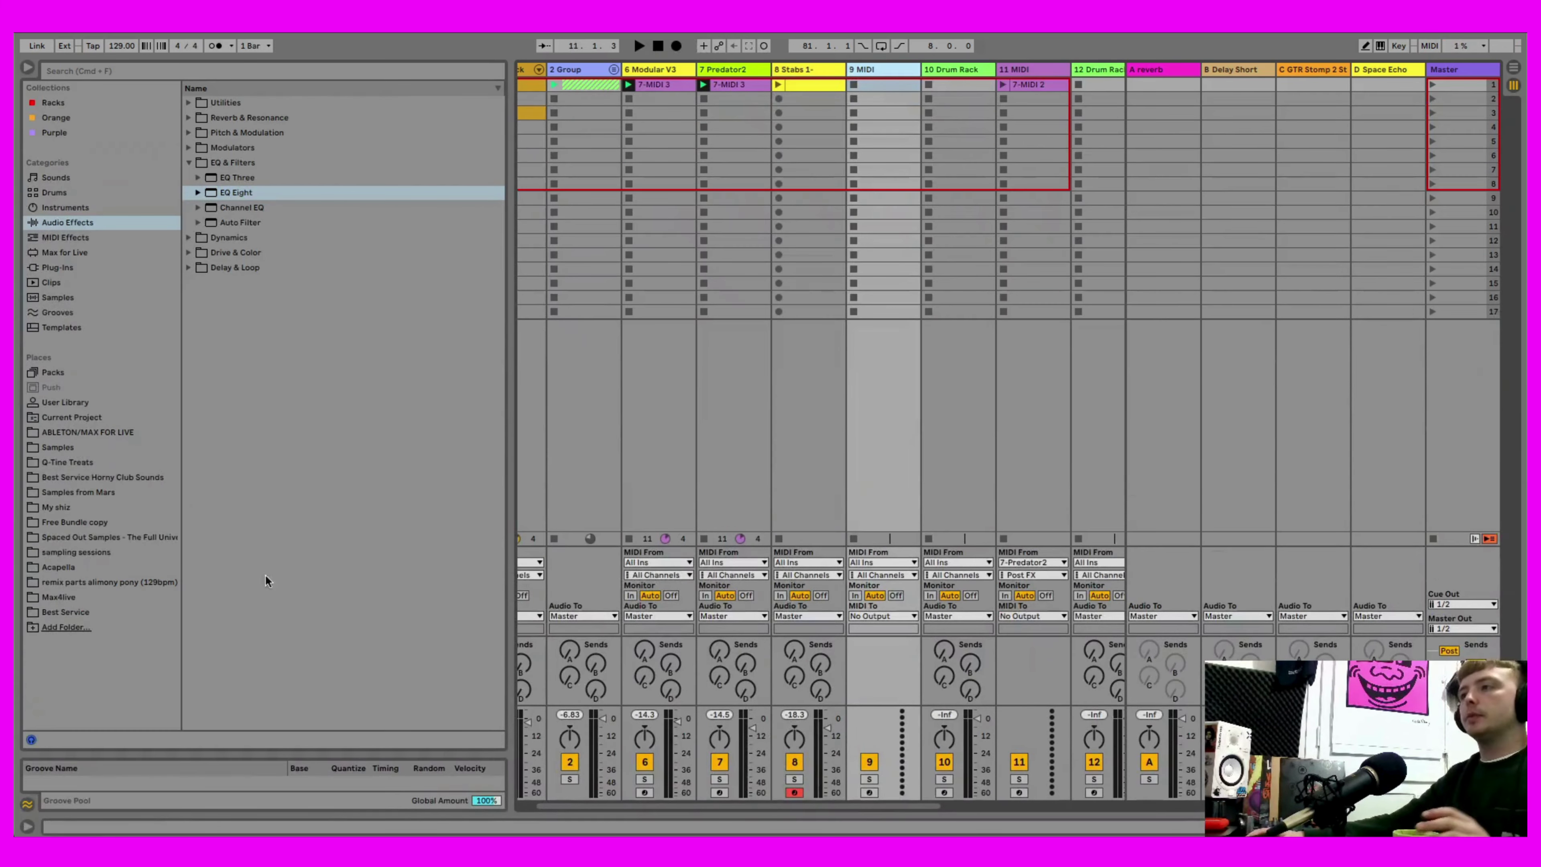
click(86, 265)
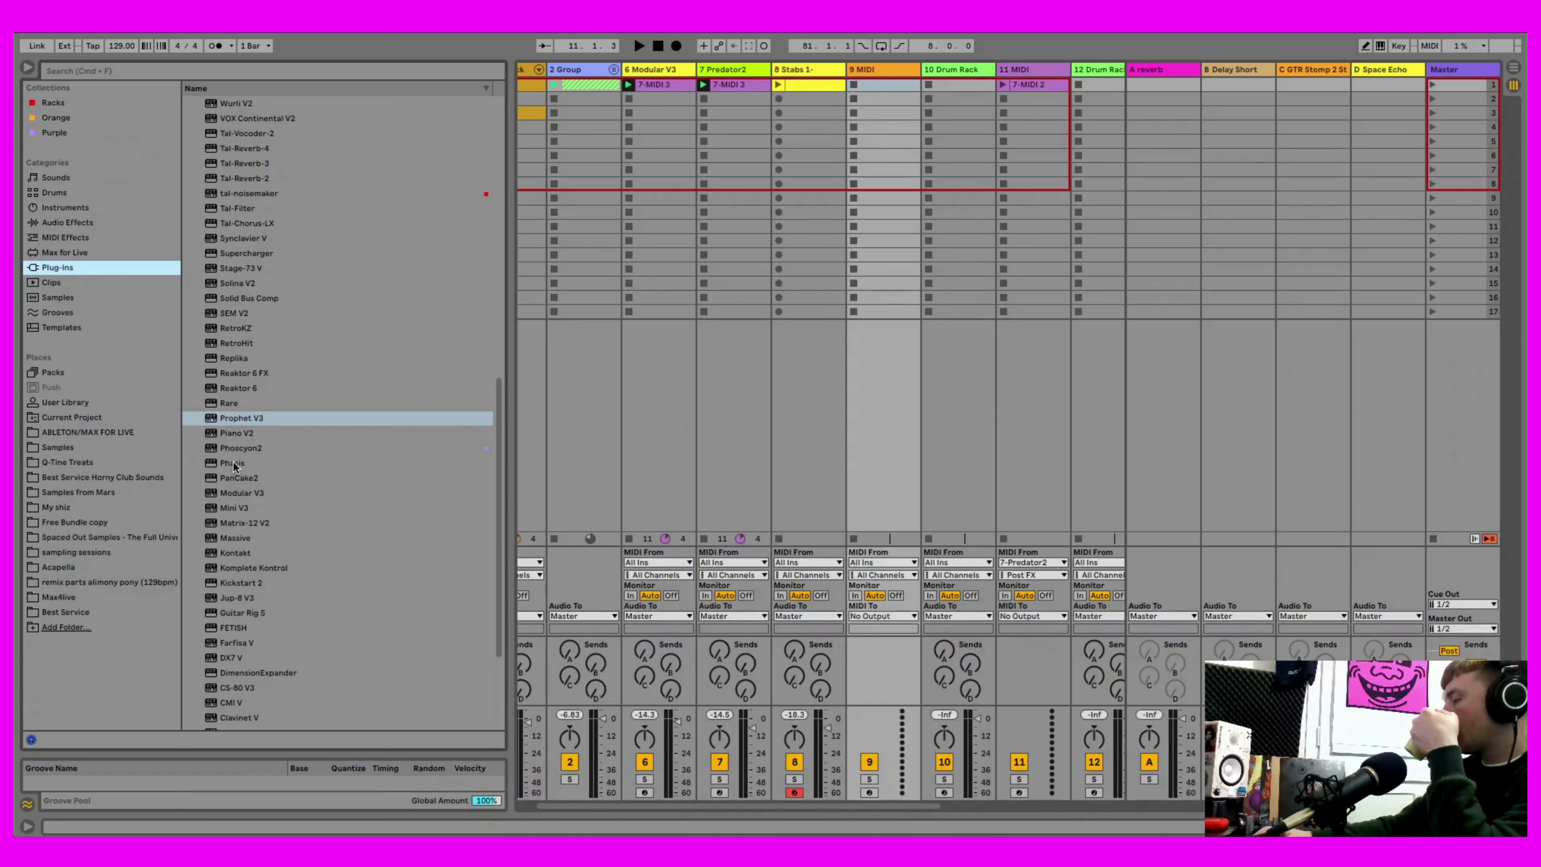
key(super+alt+l)
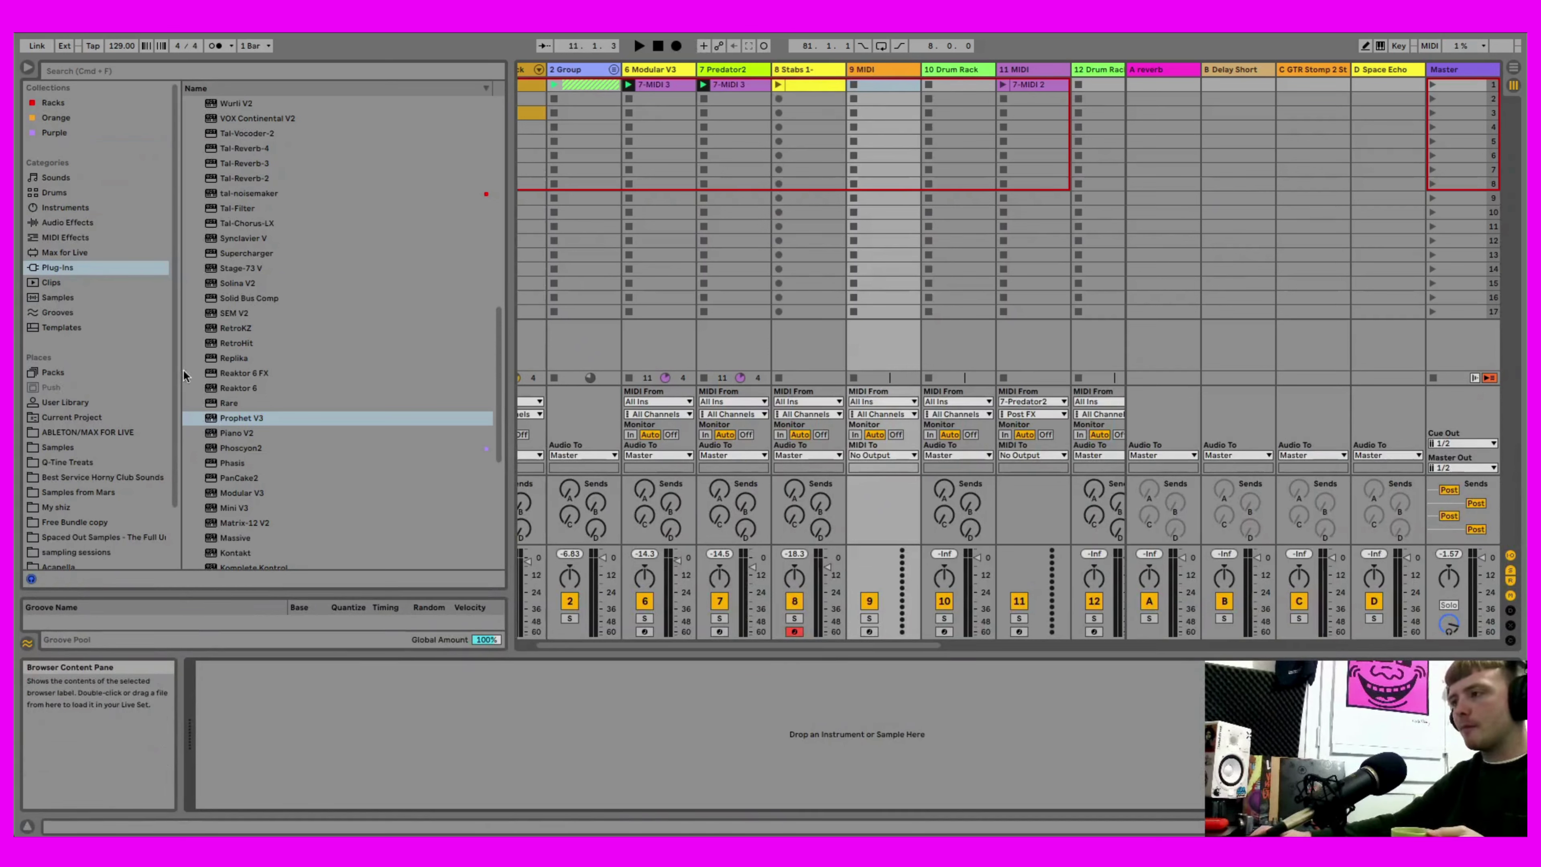
- Open Spaced Out Samples in the browser, collapse Classic Stabs, and expand the Retro vocals folder
scroll(171, 364, down, 3)
click(65, 466)
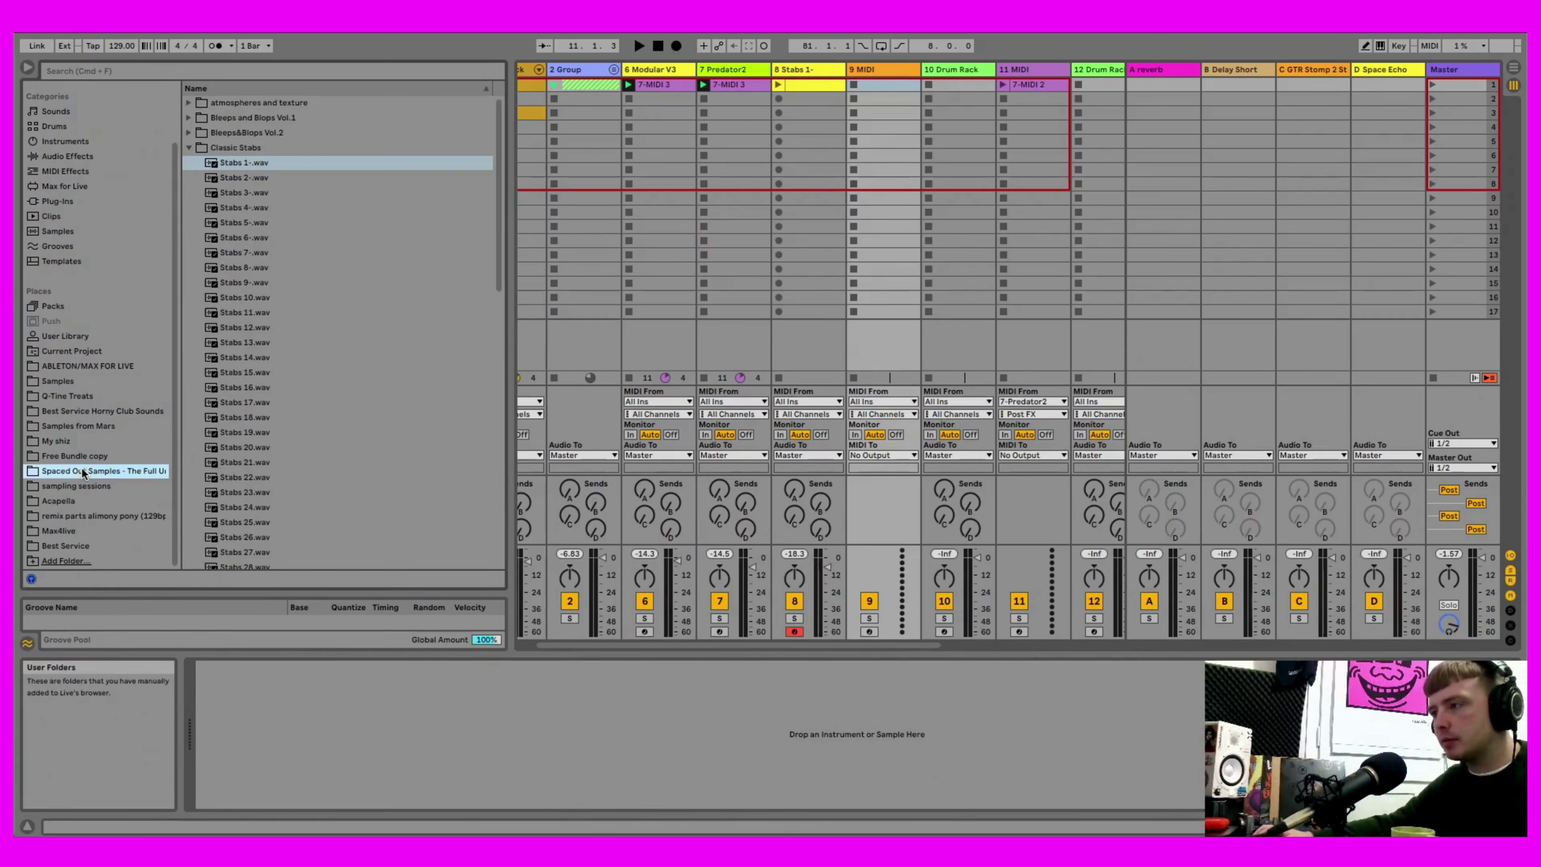
click(188, 147)
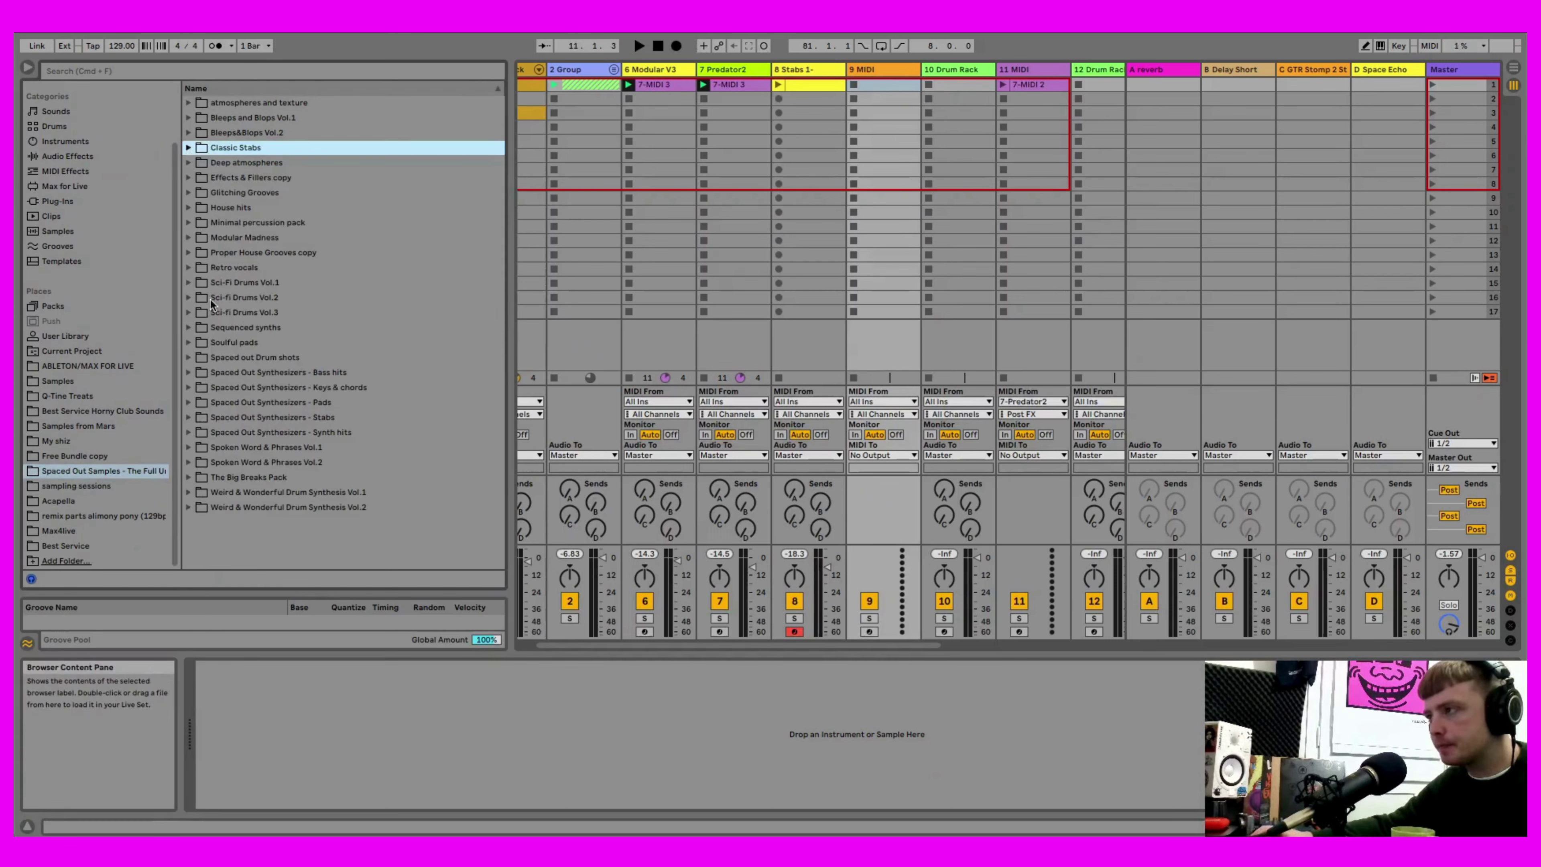
click(189, 267)
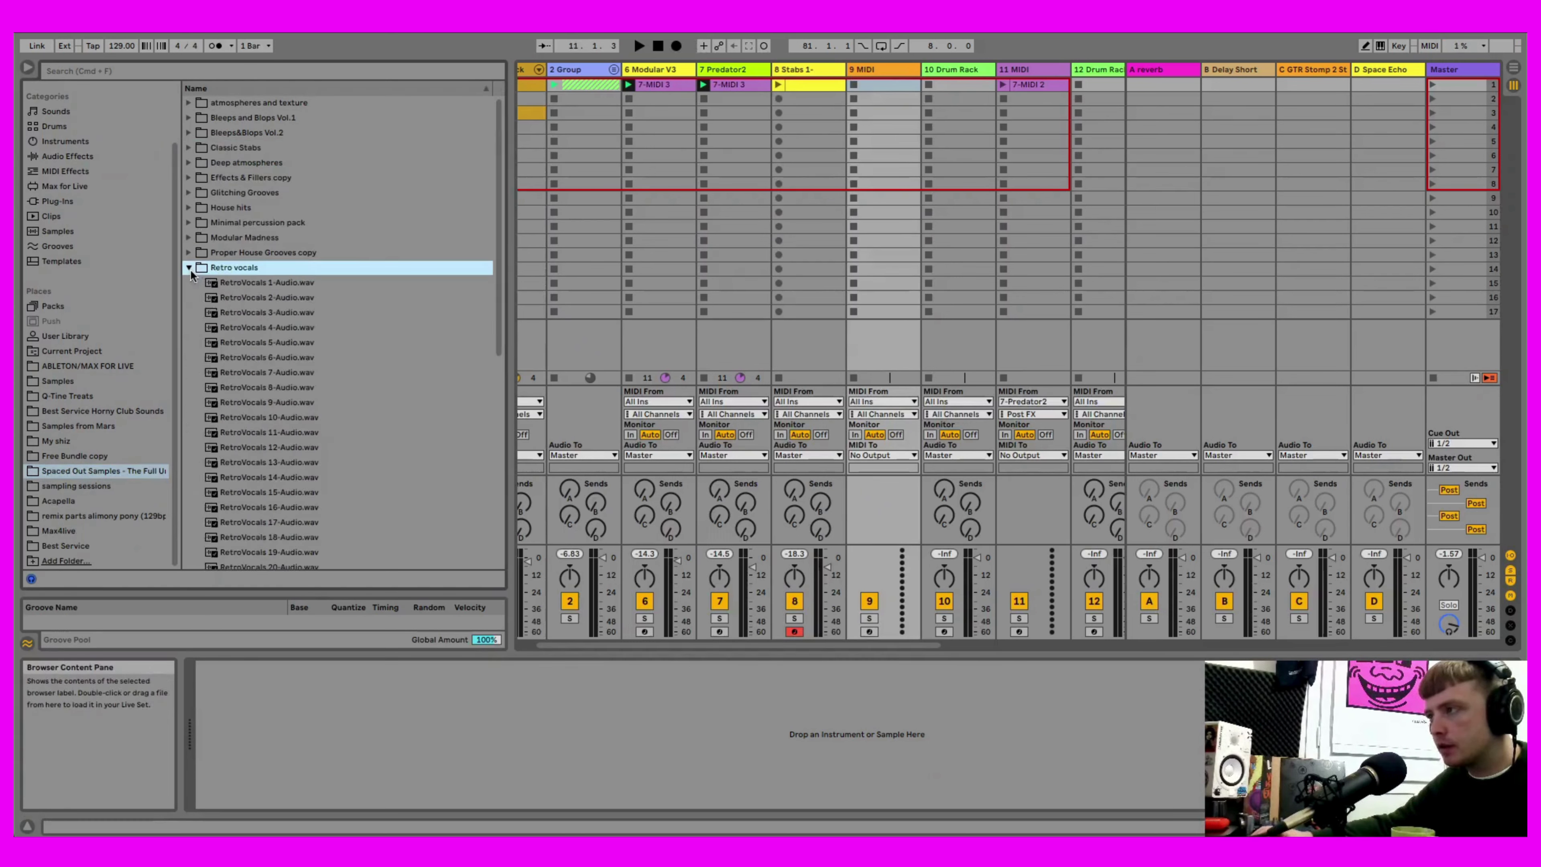
- Audition a range of samples in the Retro vocals folder, finishing on RetroVocals 23-Audio.wav
click(240, 281)
click(276, 316)
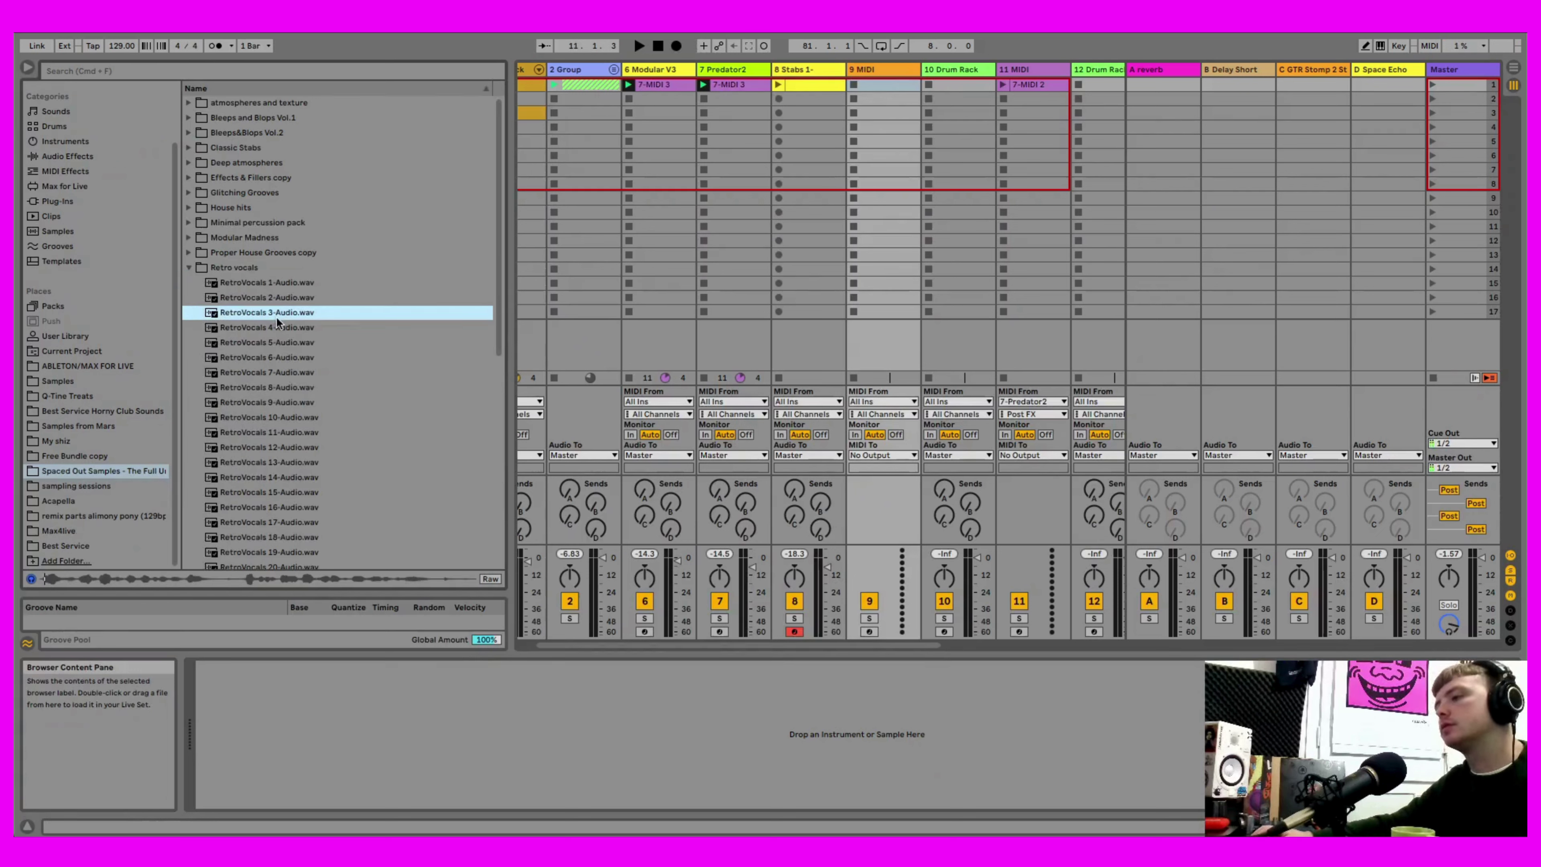
click(291, 372)
click(290, 436)
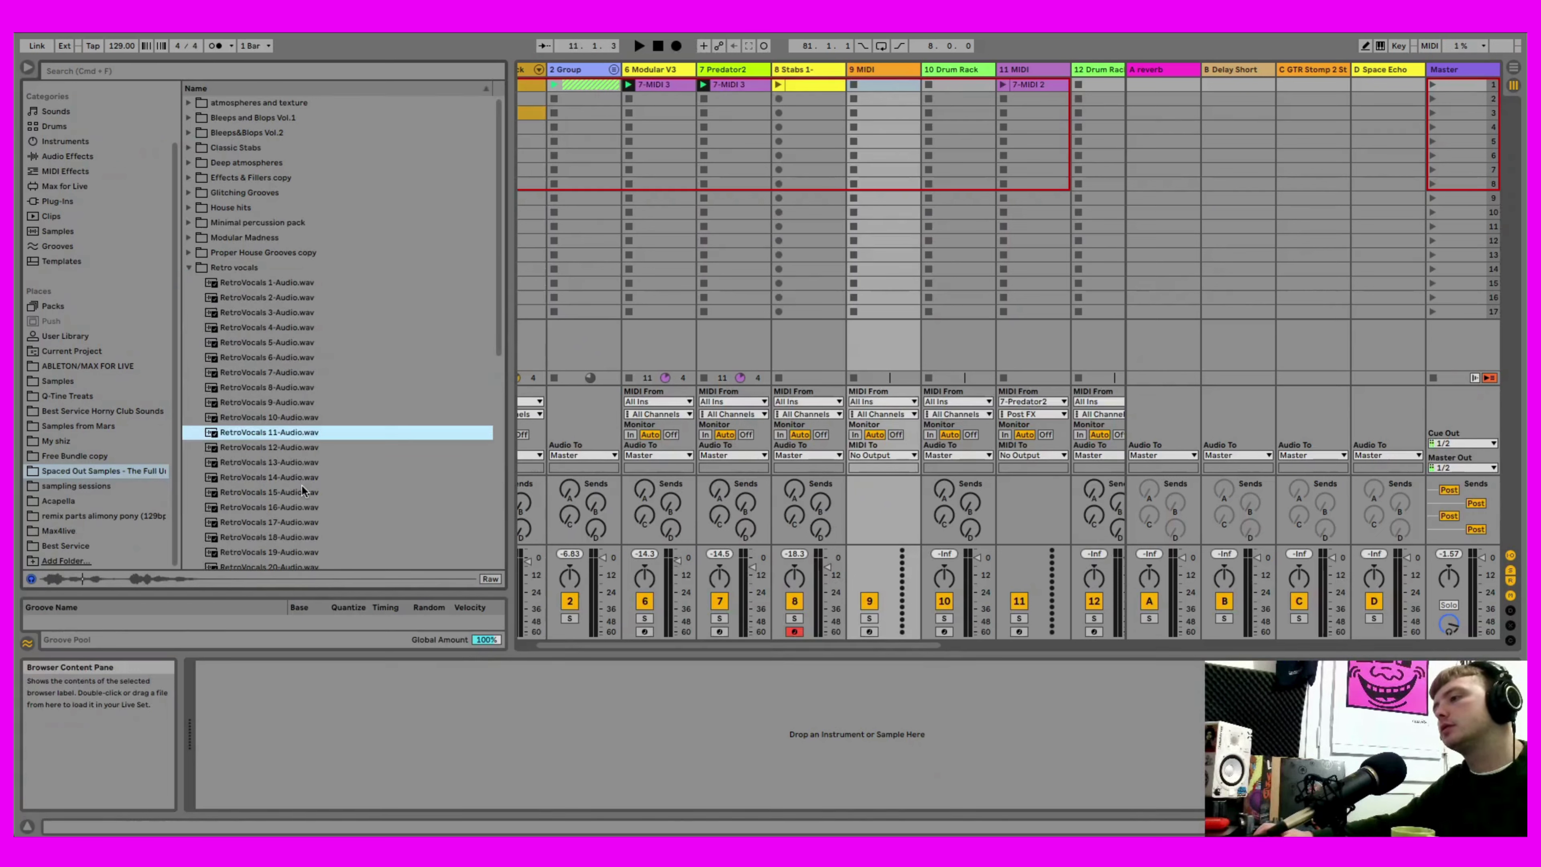
click(299, 489)
scroll(303, 495, down, 4)
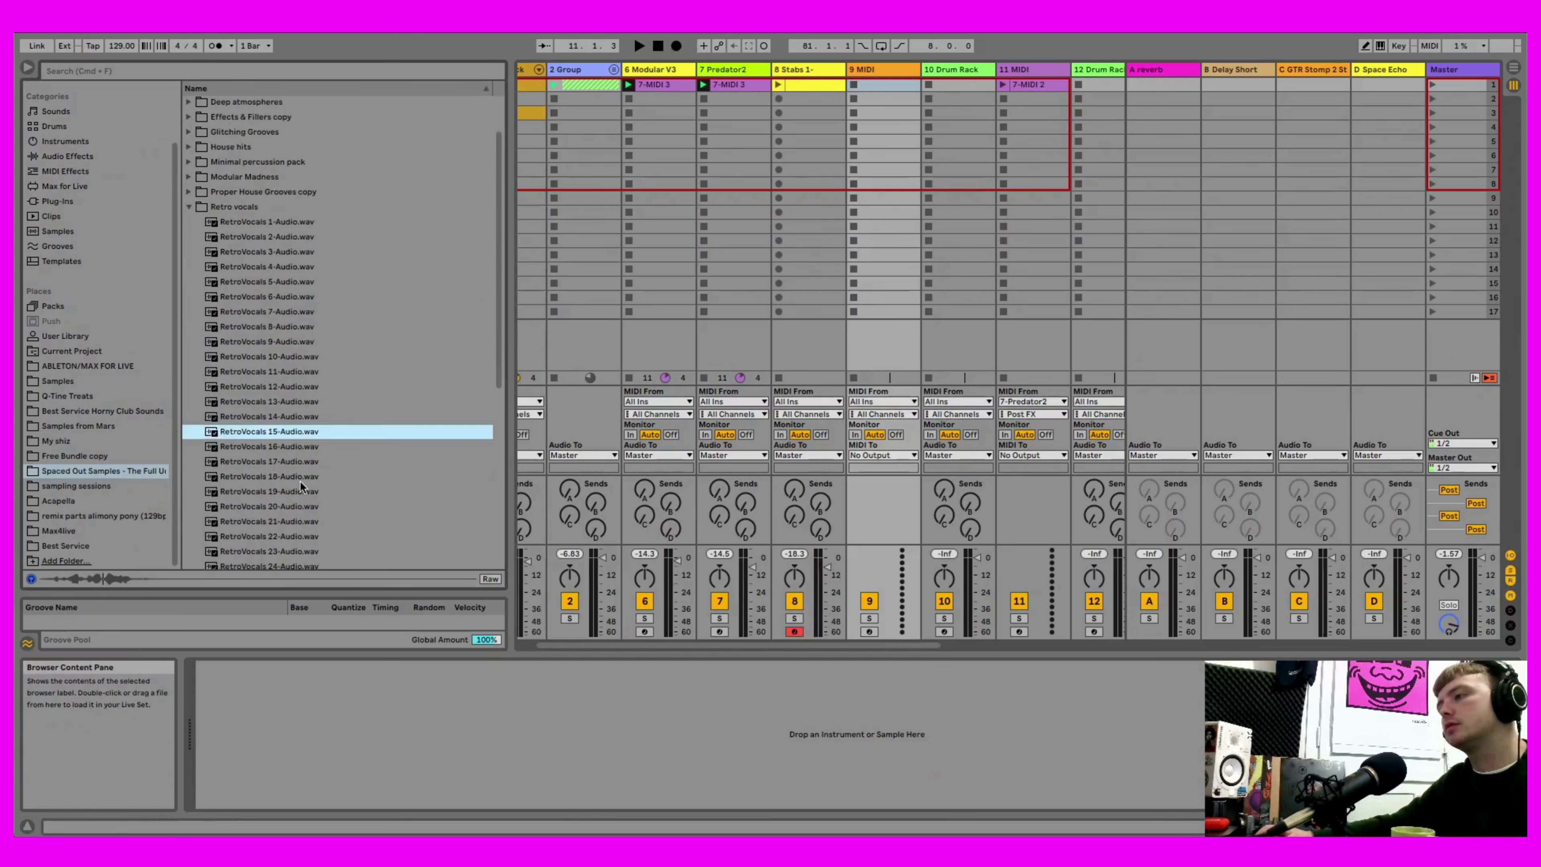
click(300, 478)
click(298, 503)
scroll(303, 516, down, 2)
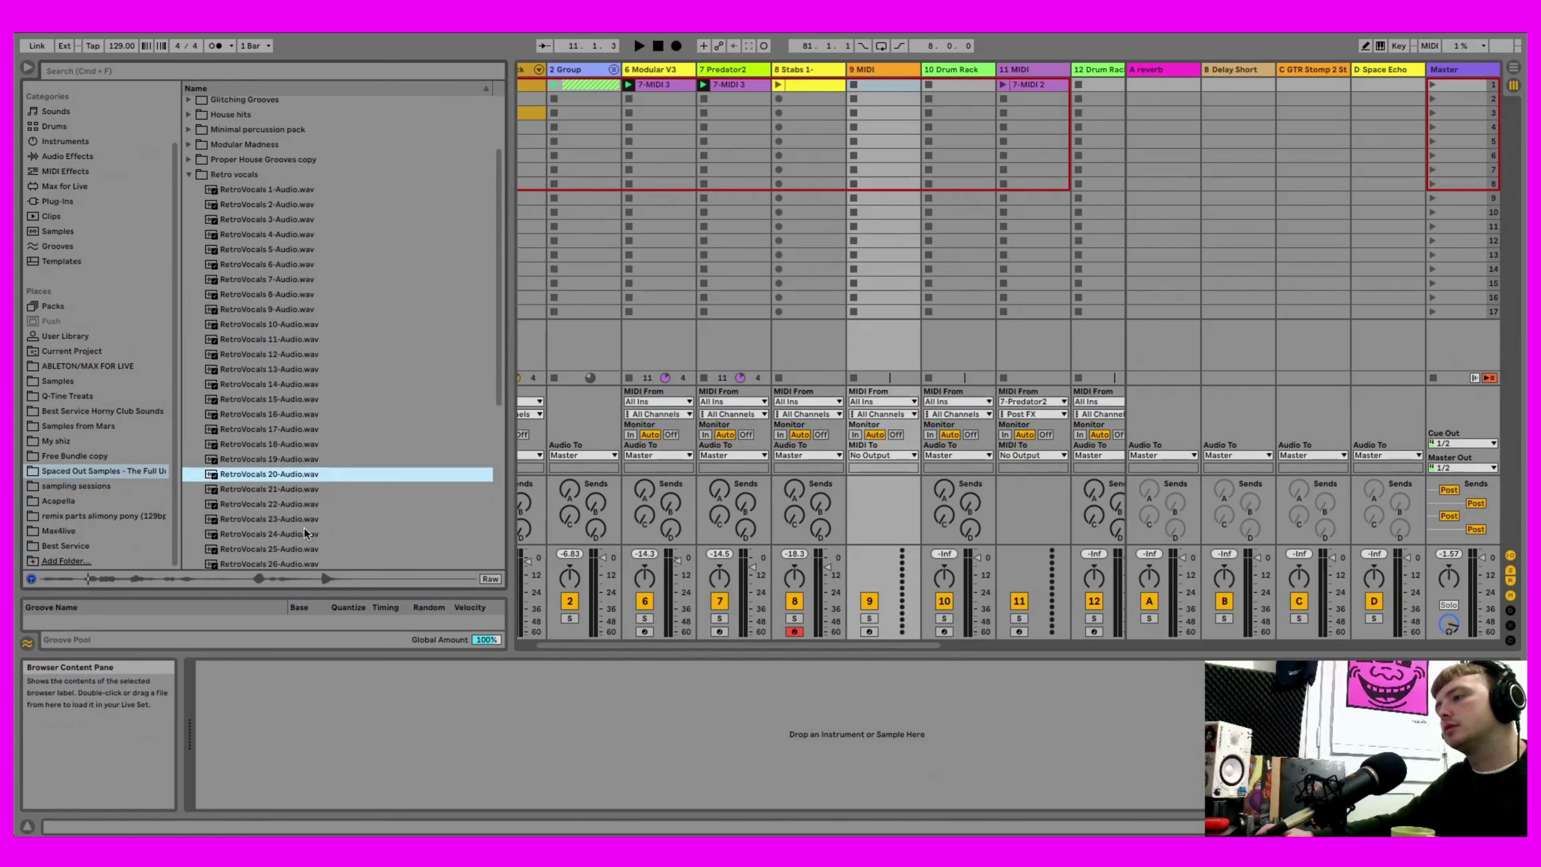
click(301, 520)
scroll(300, 524, down, 1)
click(294, 519)
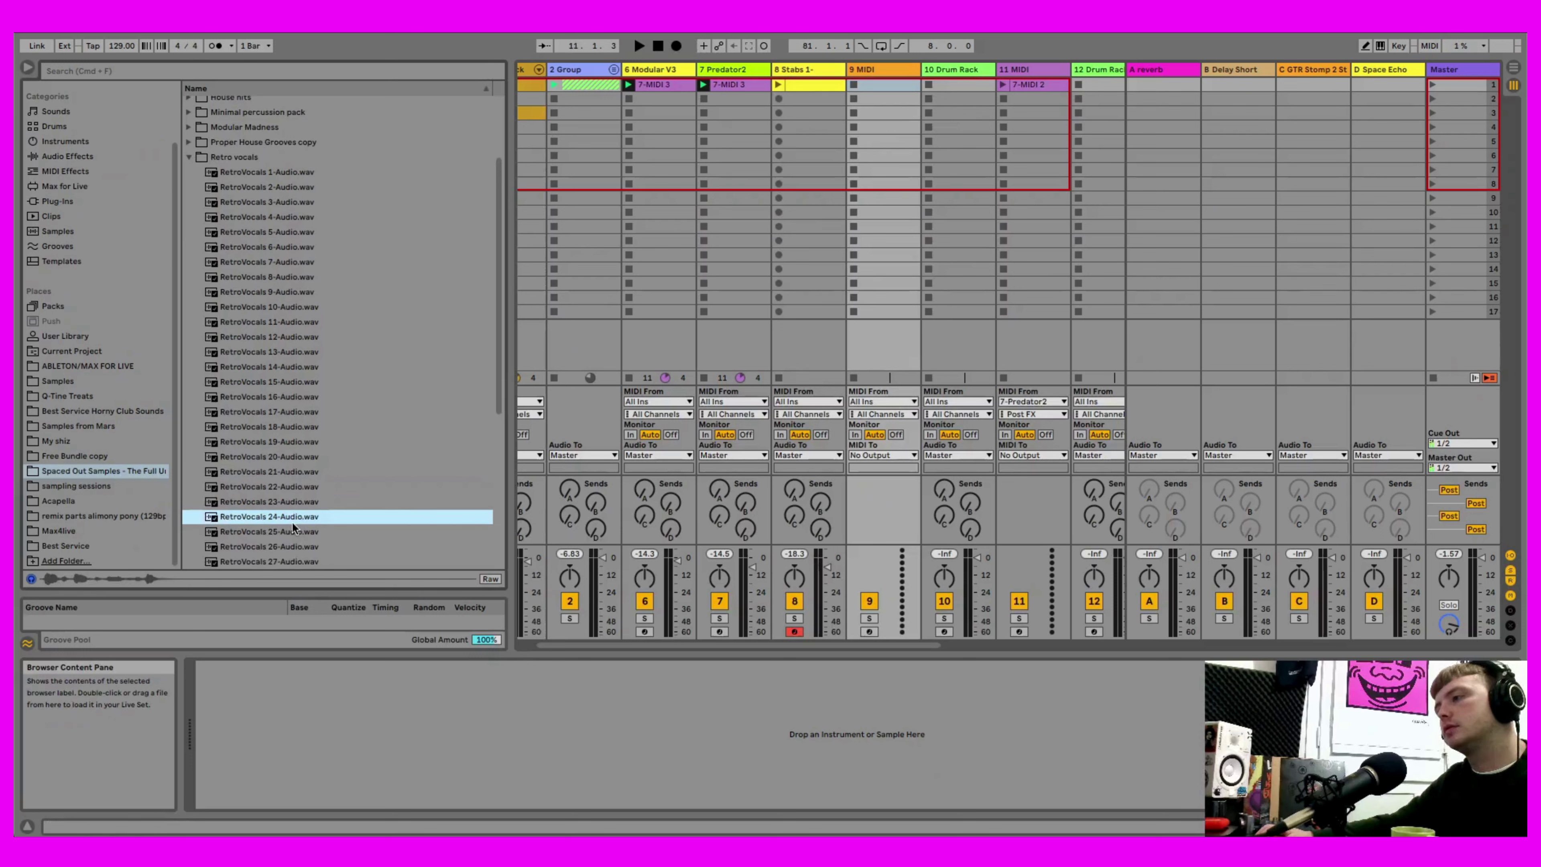
click(291, 484)
click(290, 502)
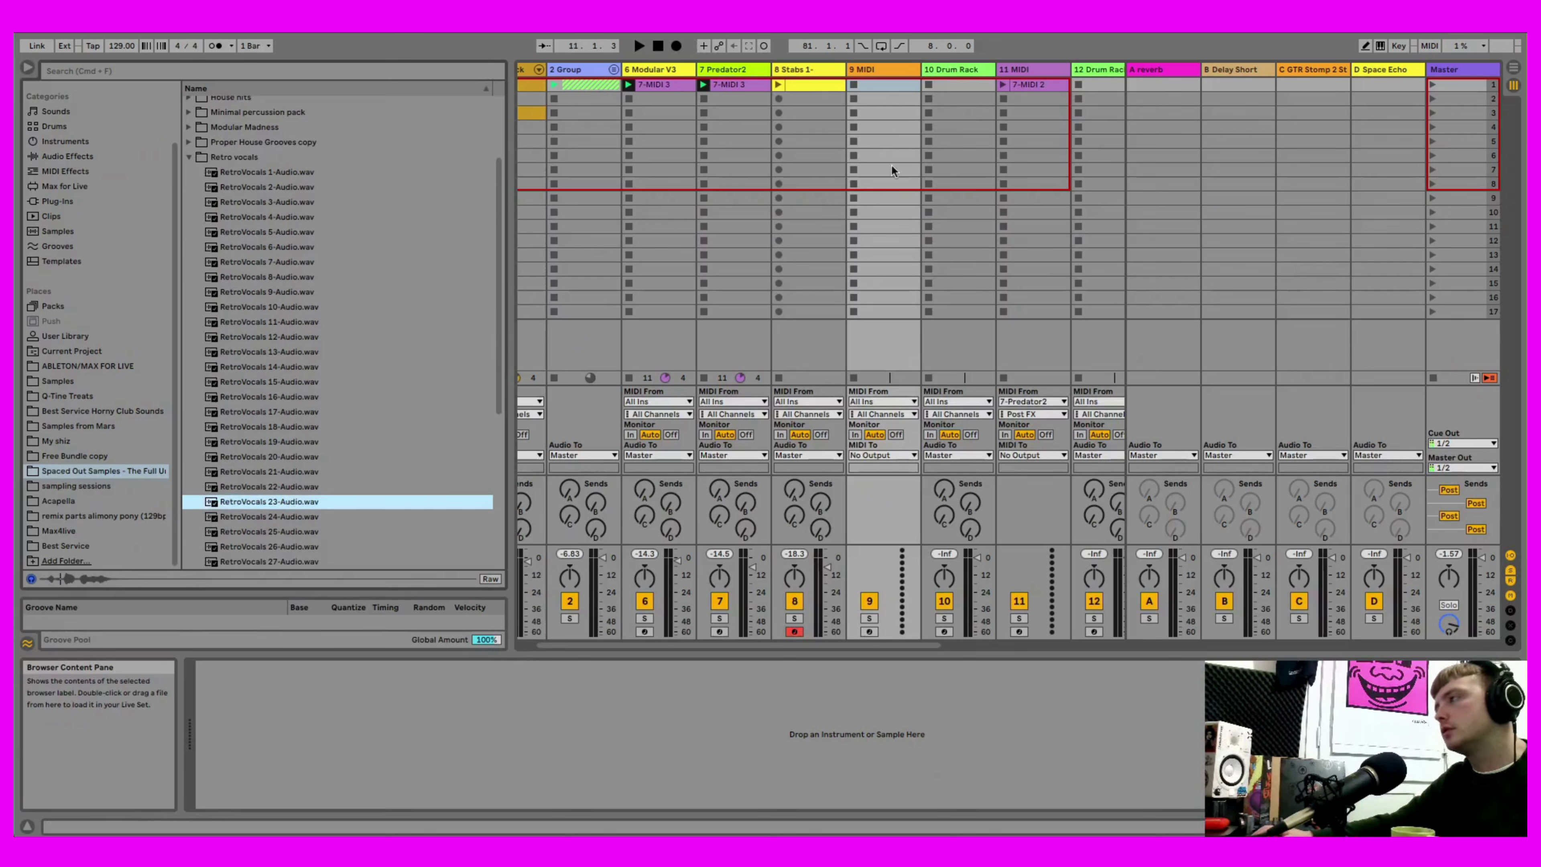
- Load RetroVocals 23-Audio.wav as a sampler instrument on the new MIDI track and switch it to Slice mode
click(870, 70)
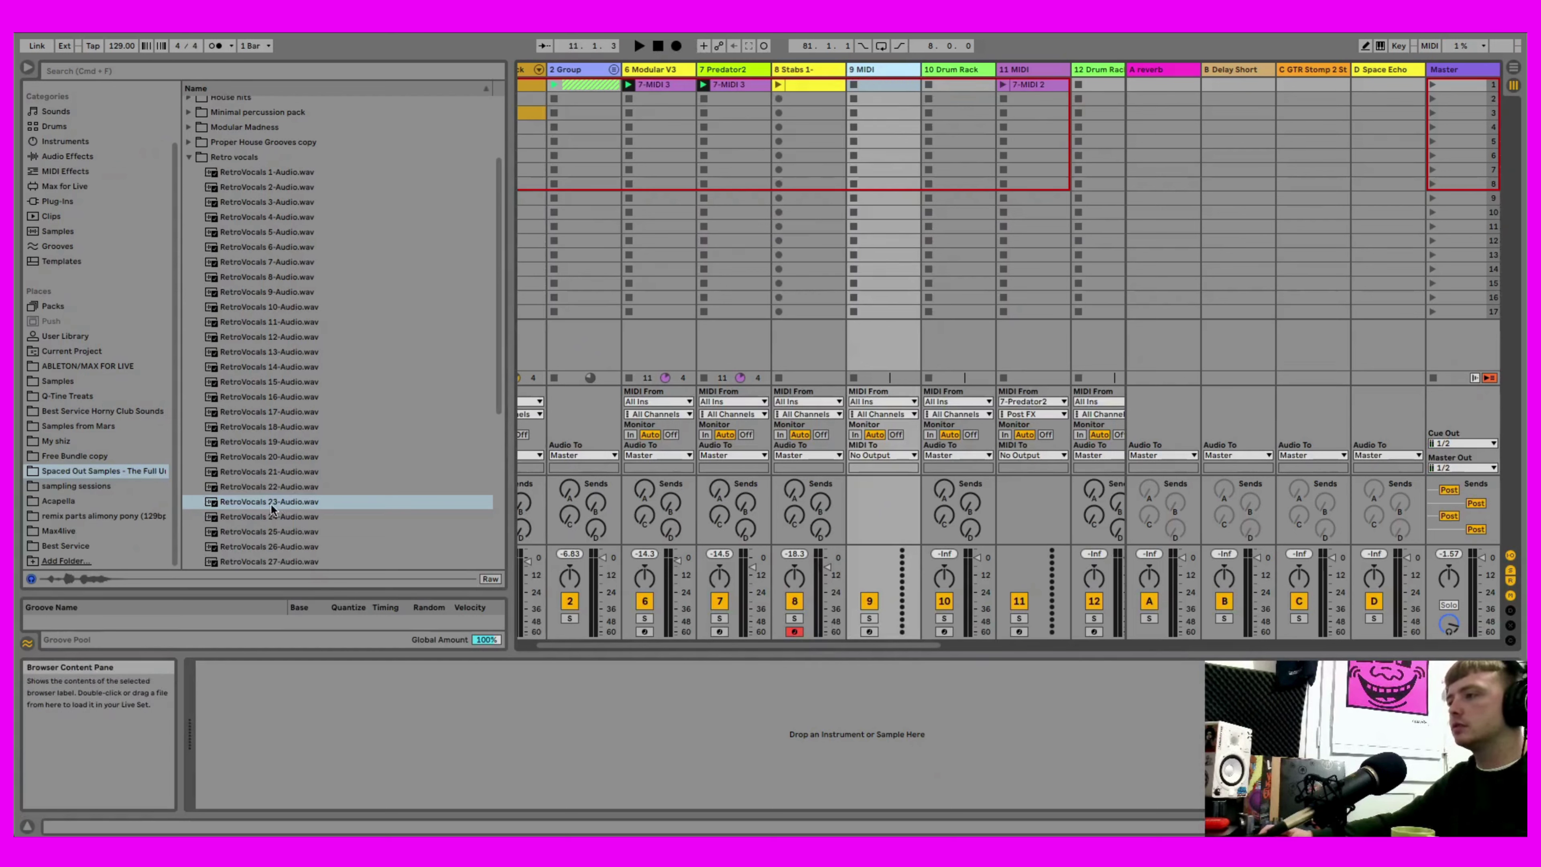
drag(271, 503, 557, 723)
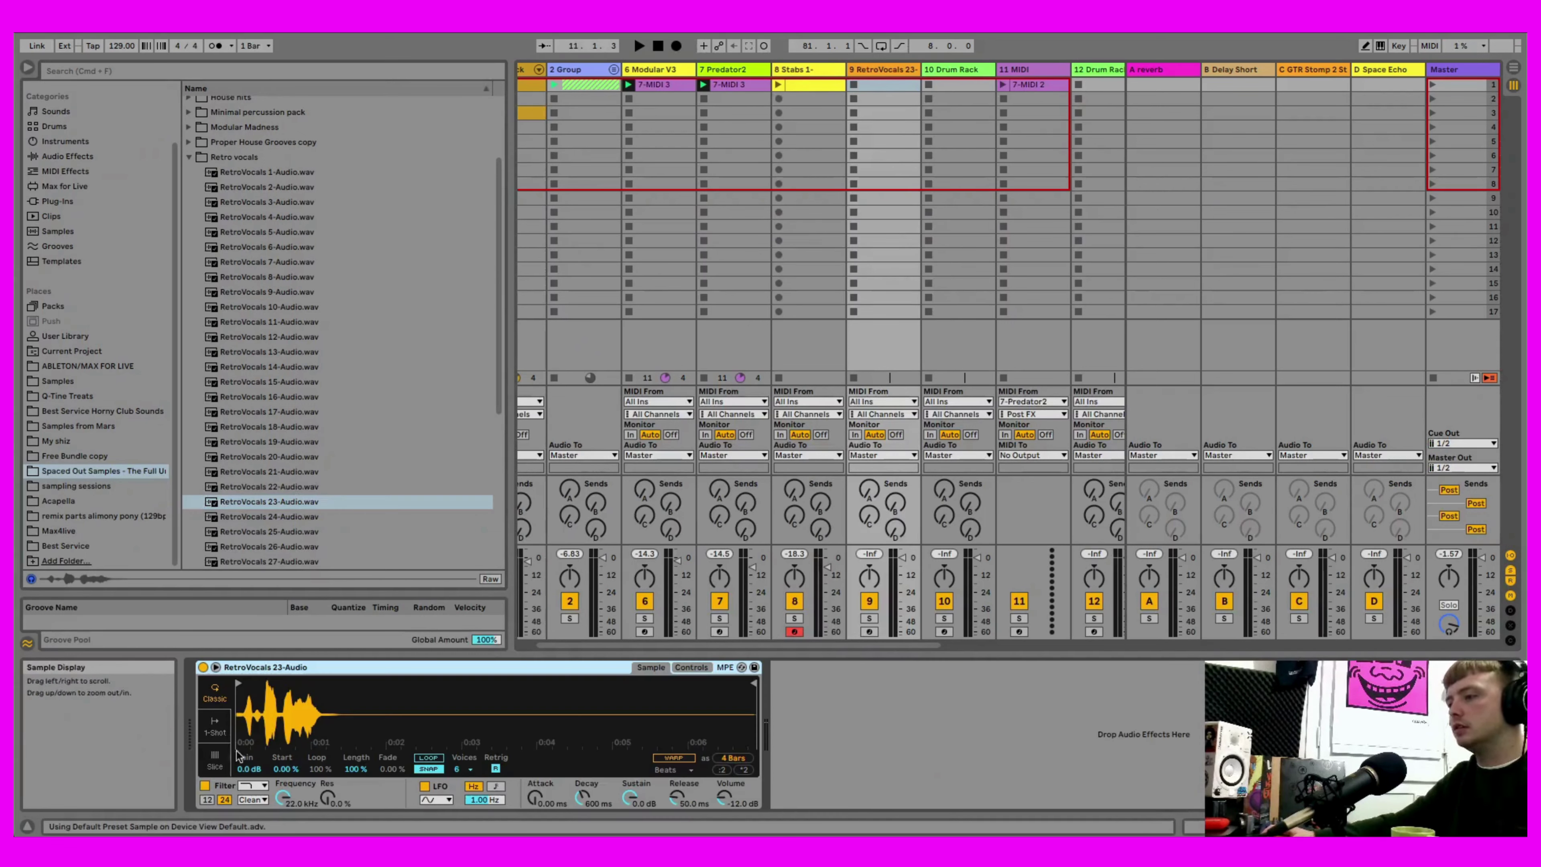
click(214, 759)
- Arm the RetroVocals 23 track for recording and transpose its slices by +3 st
click(869, 631)
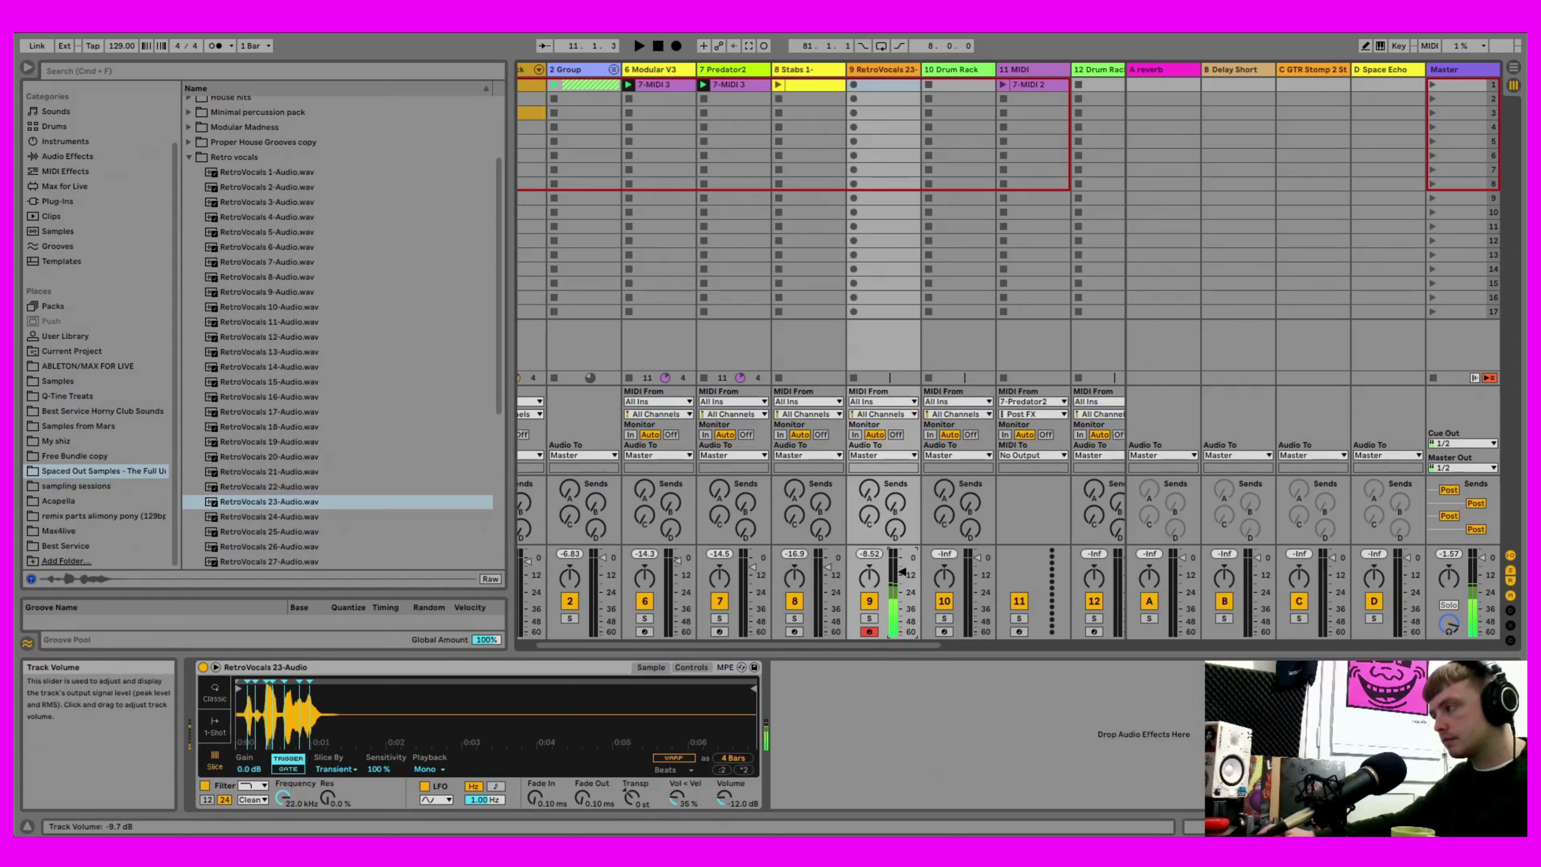
drag(632, 796, 632, 786)
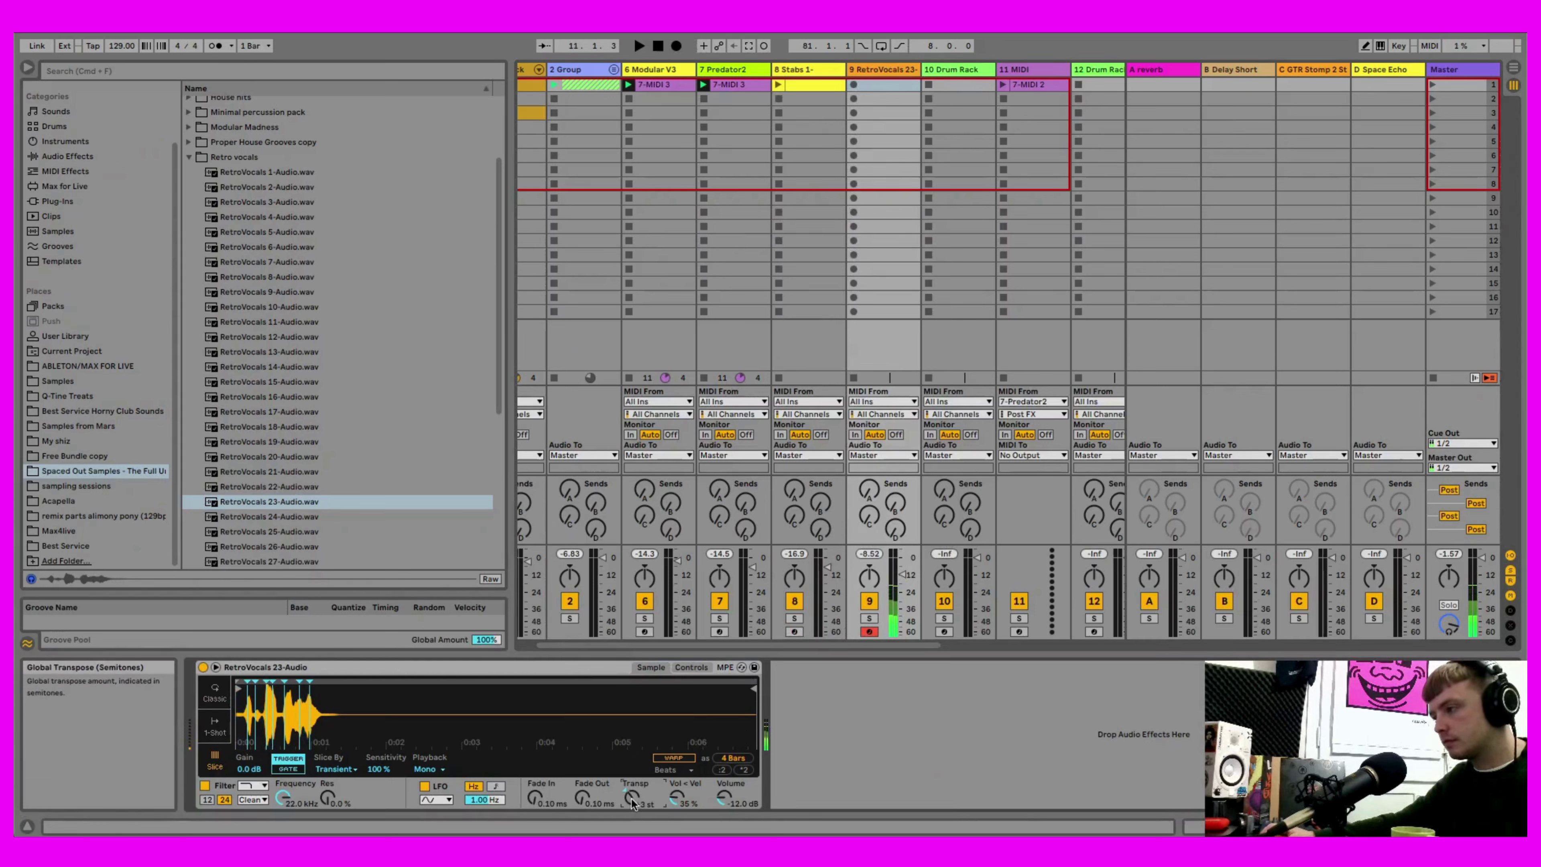
- Start playback, enable the vocal track's A reverb send at about -25 dB, and raise its C send slightly
click(638, 46)
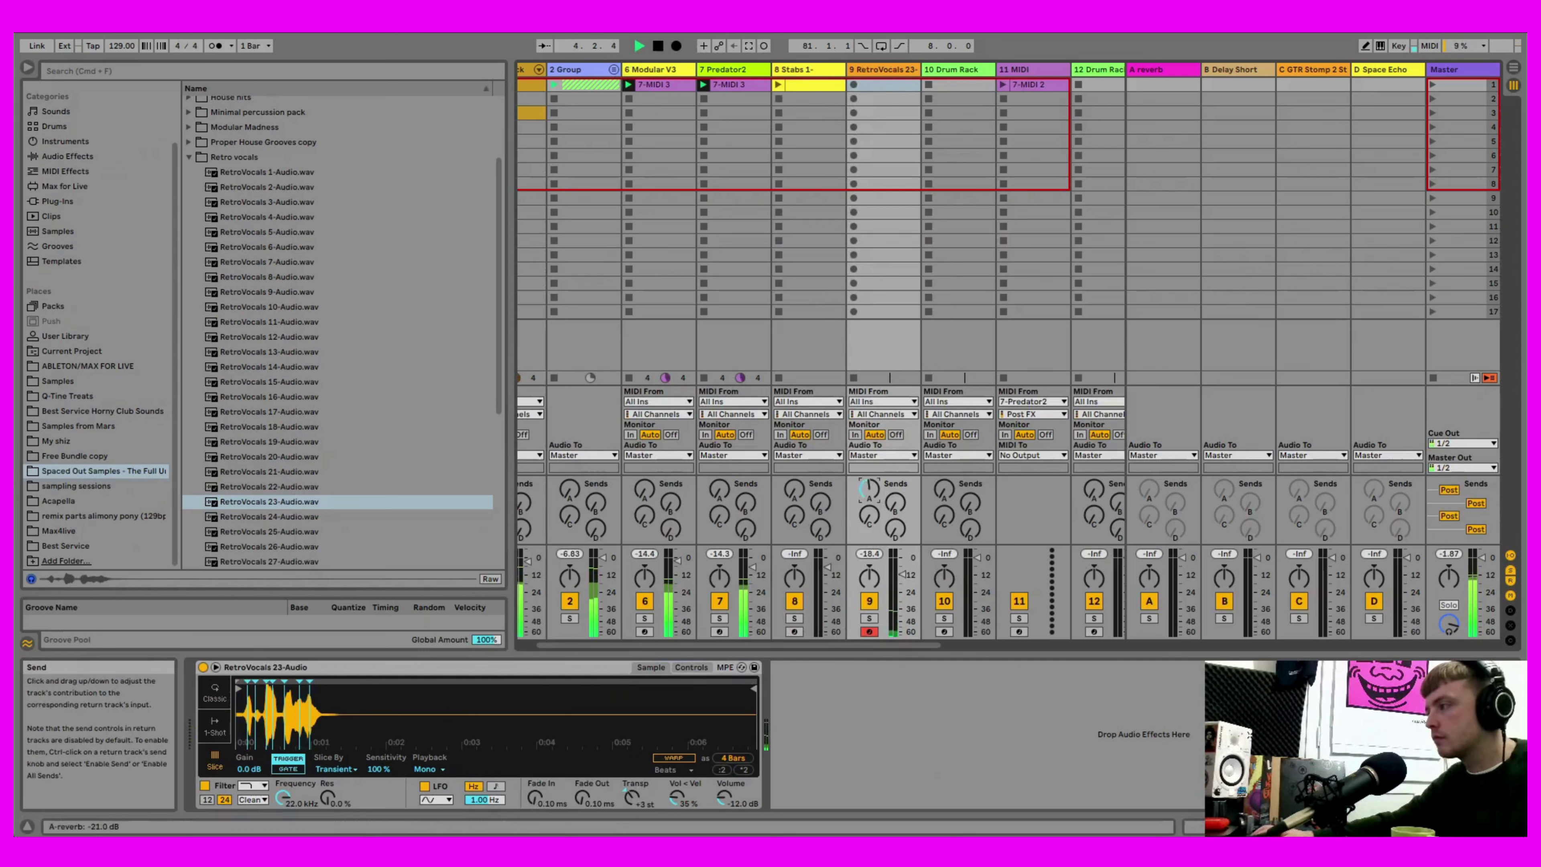
right_click(868, 489)
click(872, 488)
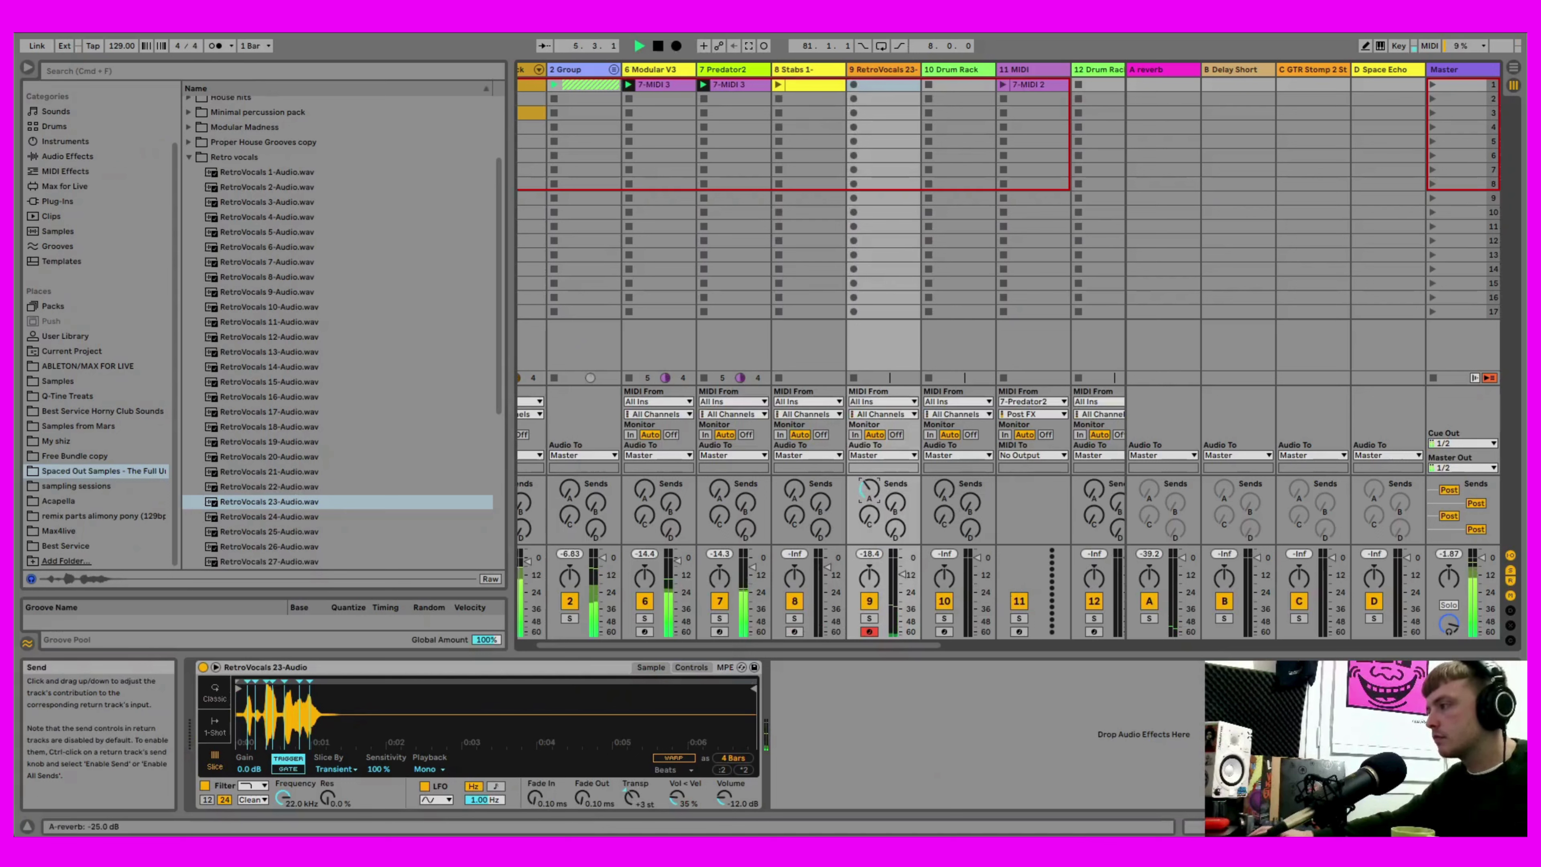
drag(869, 518, 869, 515)
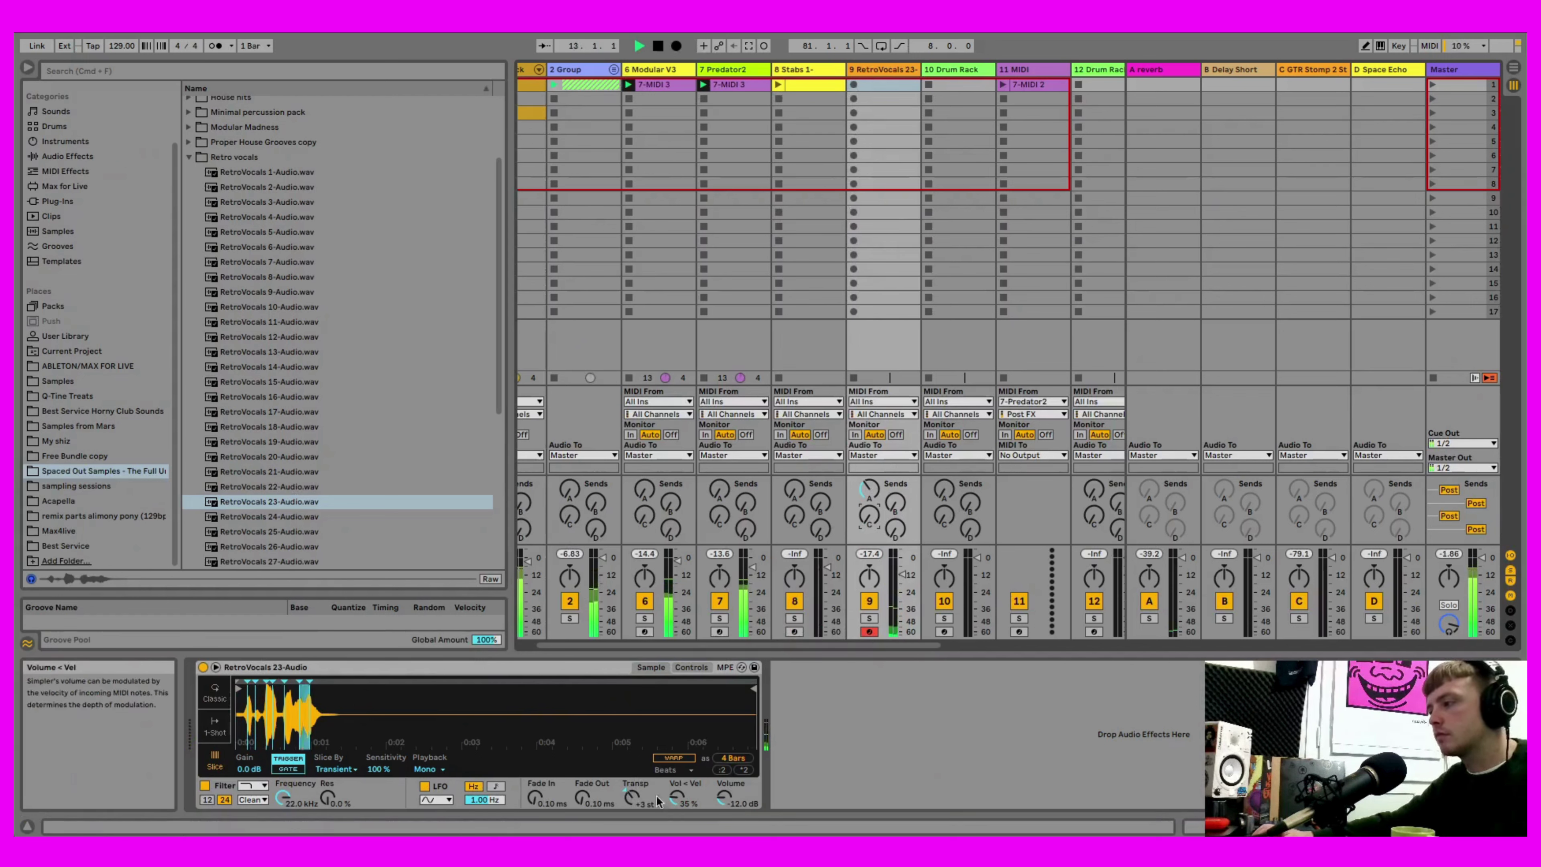
- Set the RetroVocals 23 slices' transposition to +8 st, and switch the sampler to Classic mode with its controls shown
drag(632, 796, 631, 809)
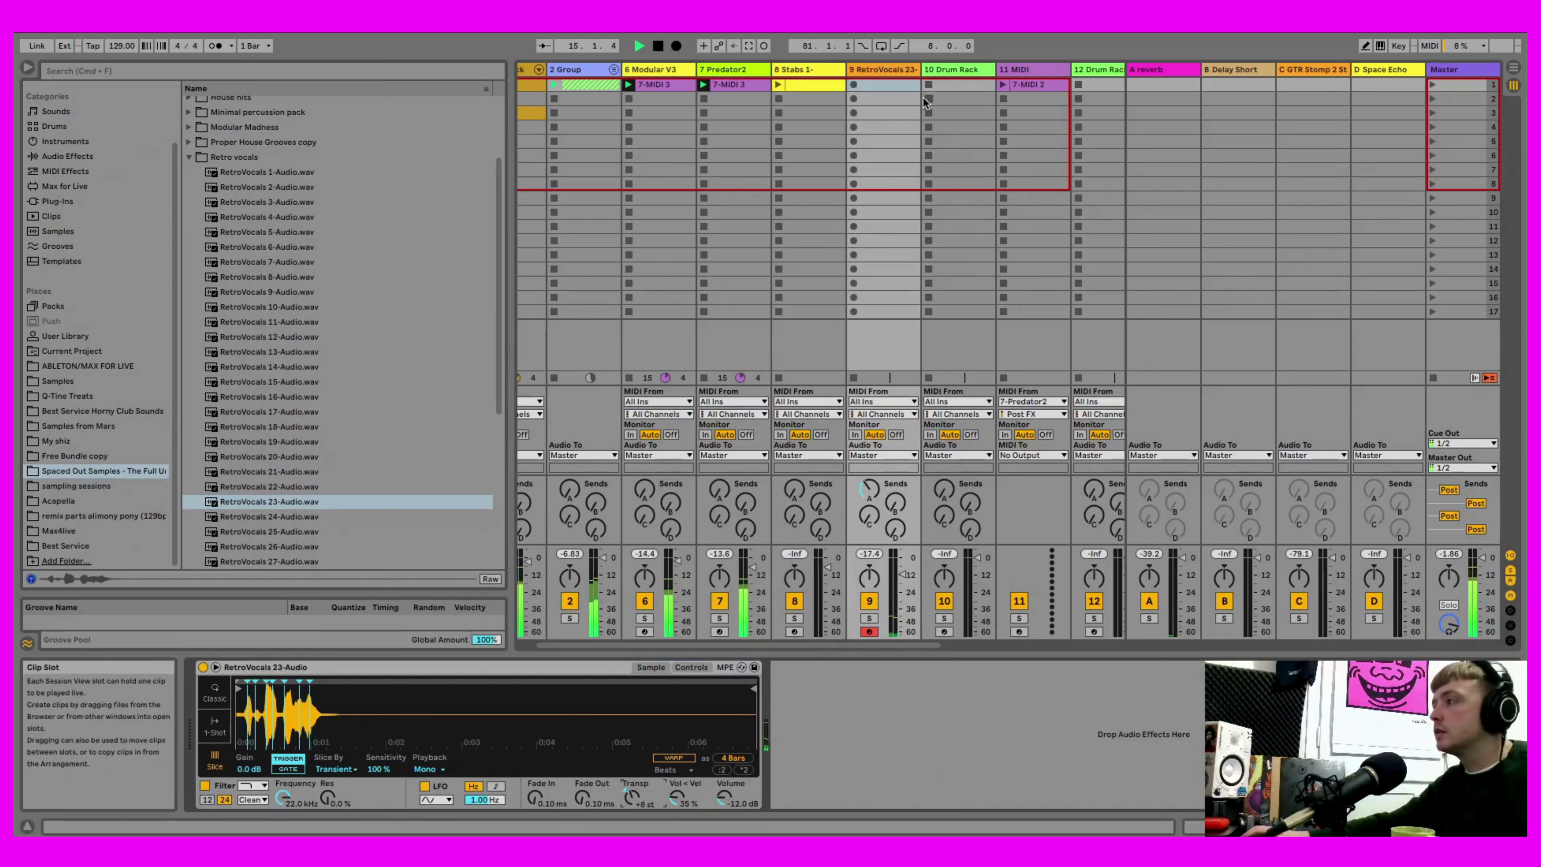
click(222, 697)
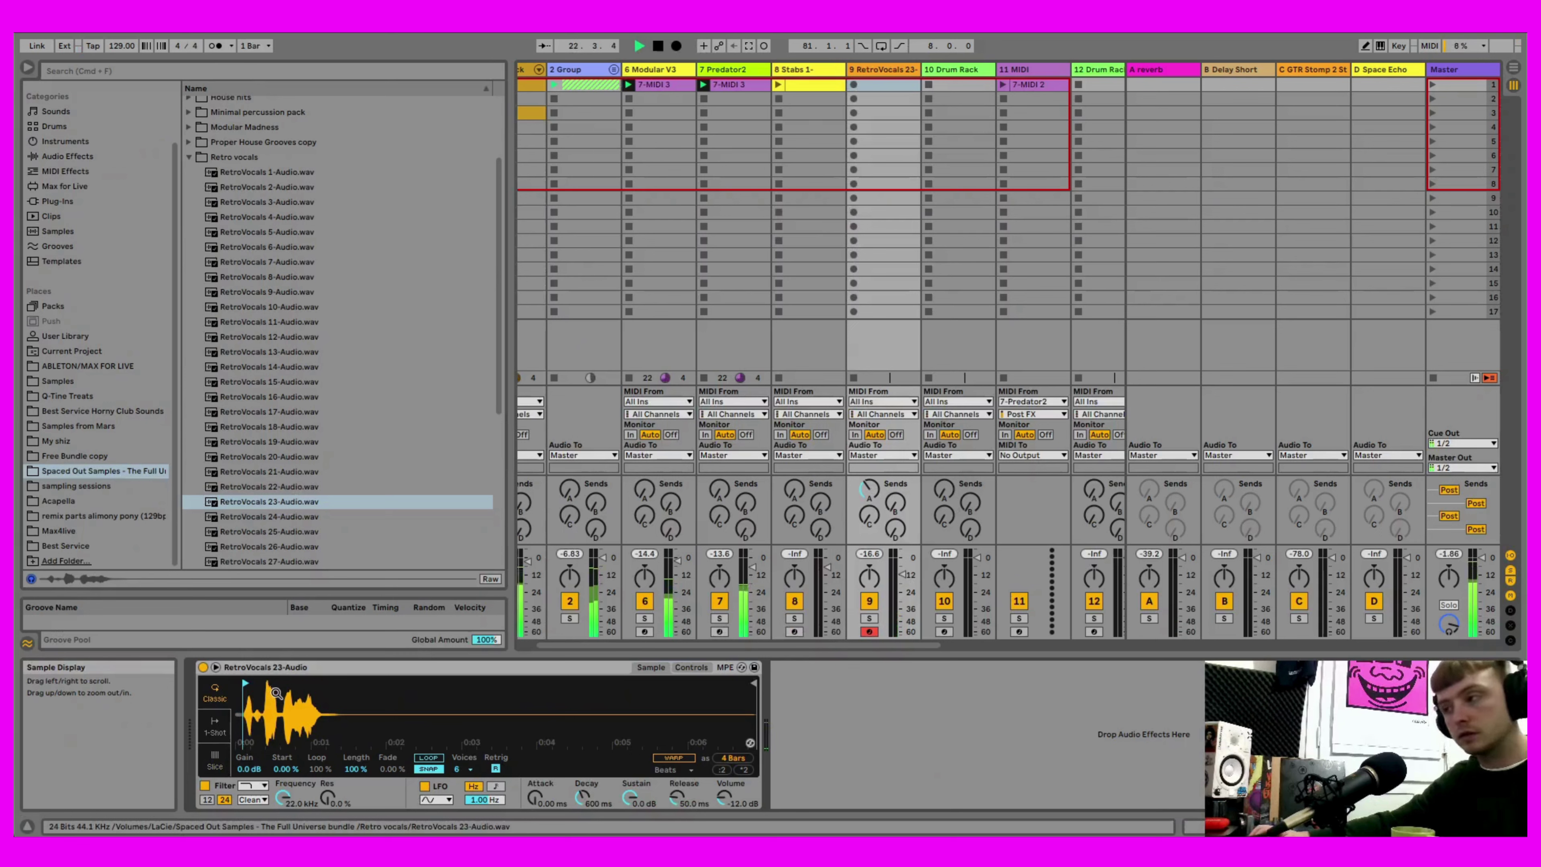
click(691, 667)
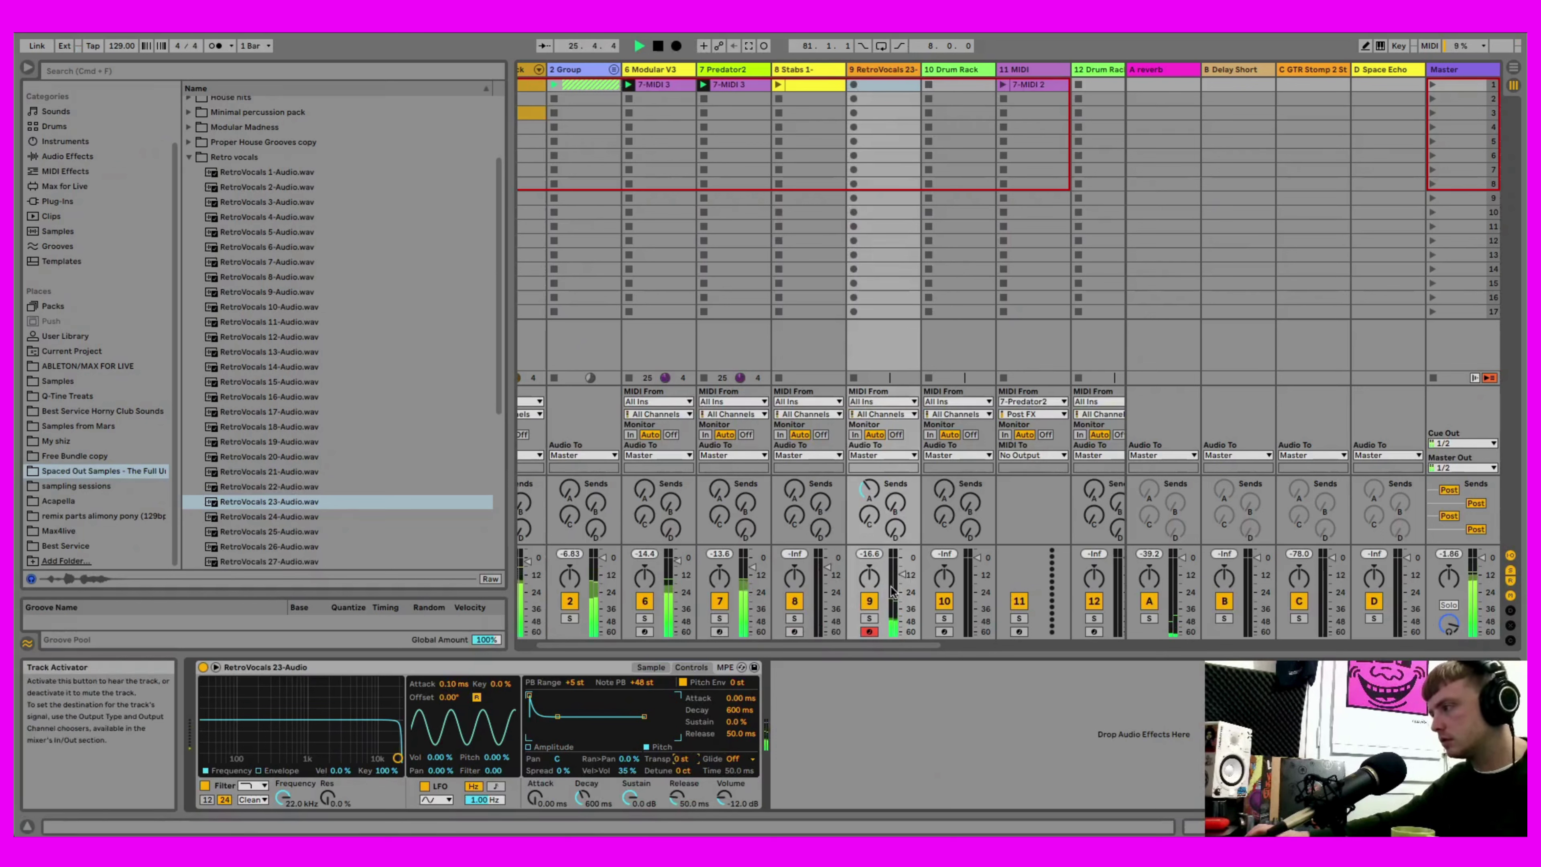
- Raise the RetroVocals 23 track's C send to about -8.6 dB and stop playback
drag(869, 523, 869, 516)
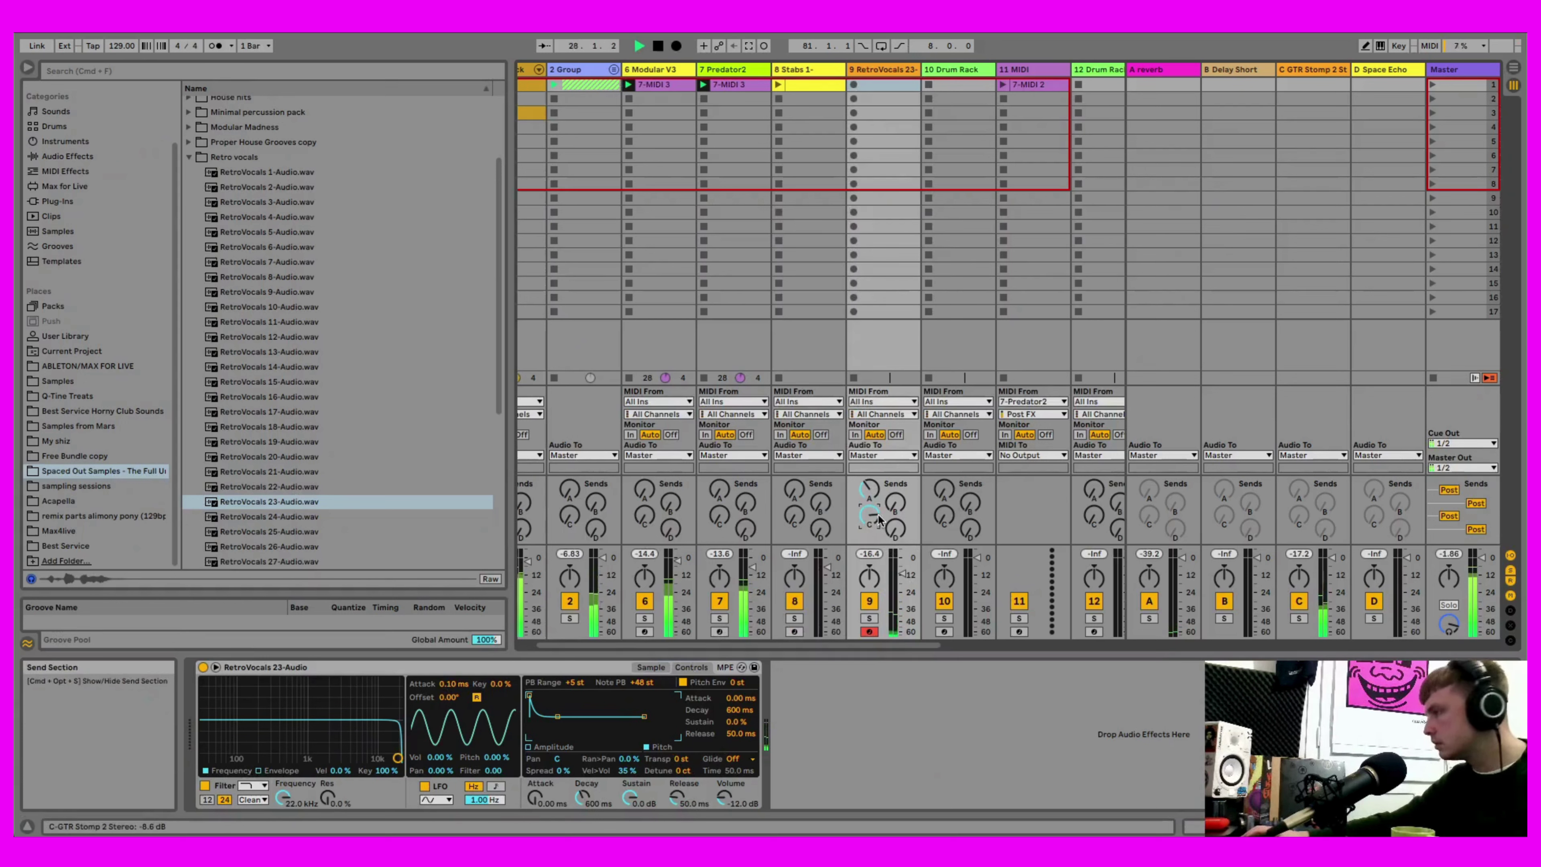
drag(872, 516, 873, 516)
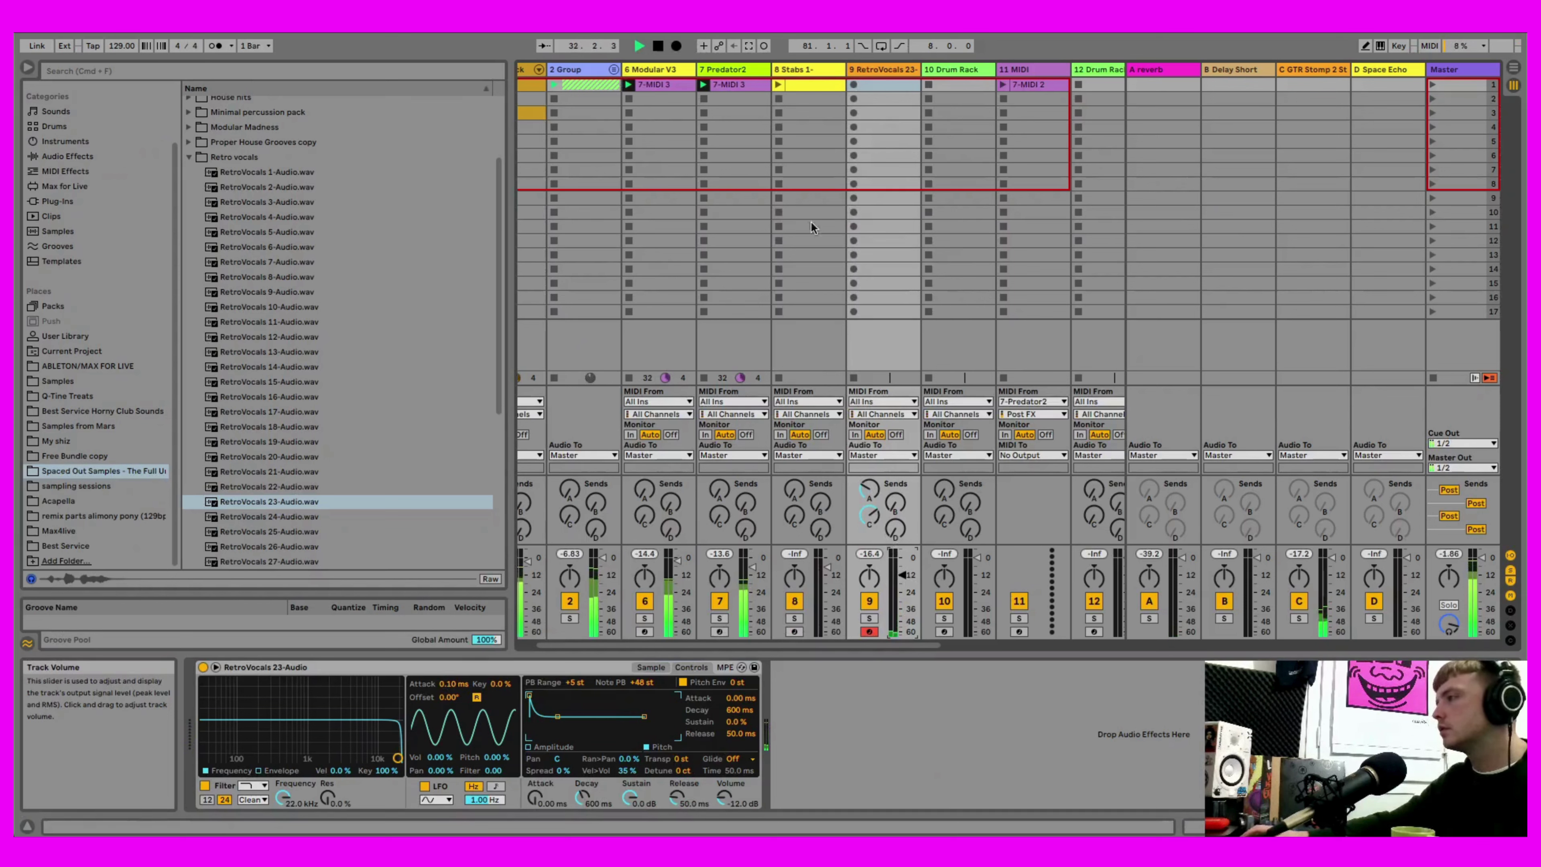
key(space)
- Duplicate the Modular V3 track
click(942, 69)
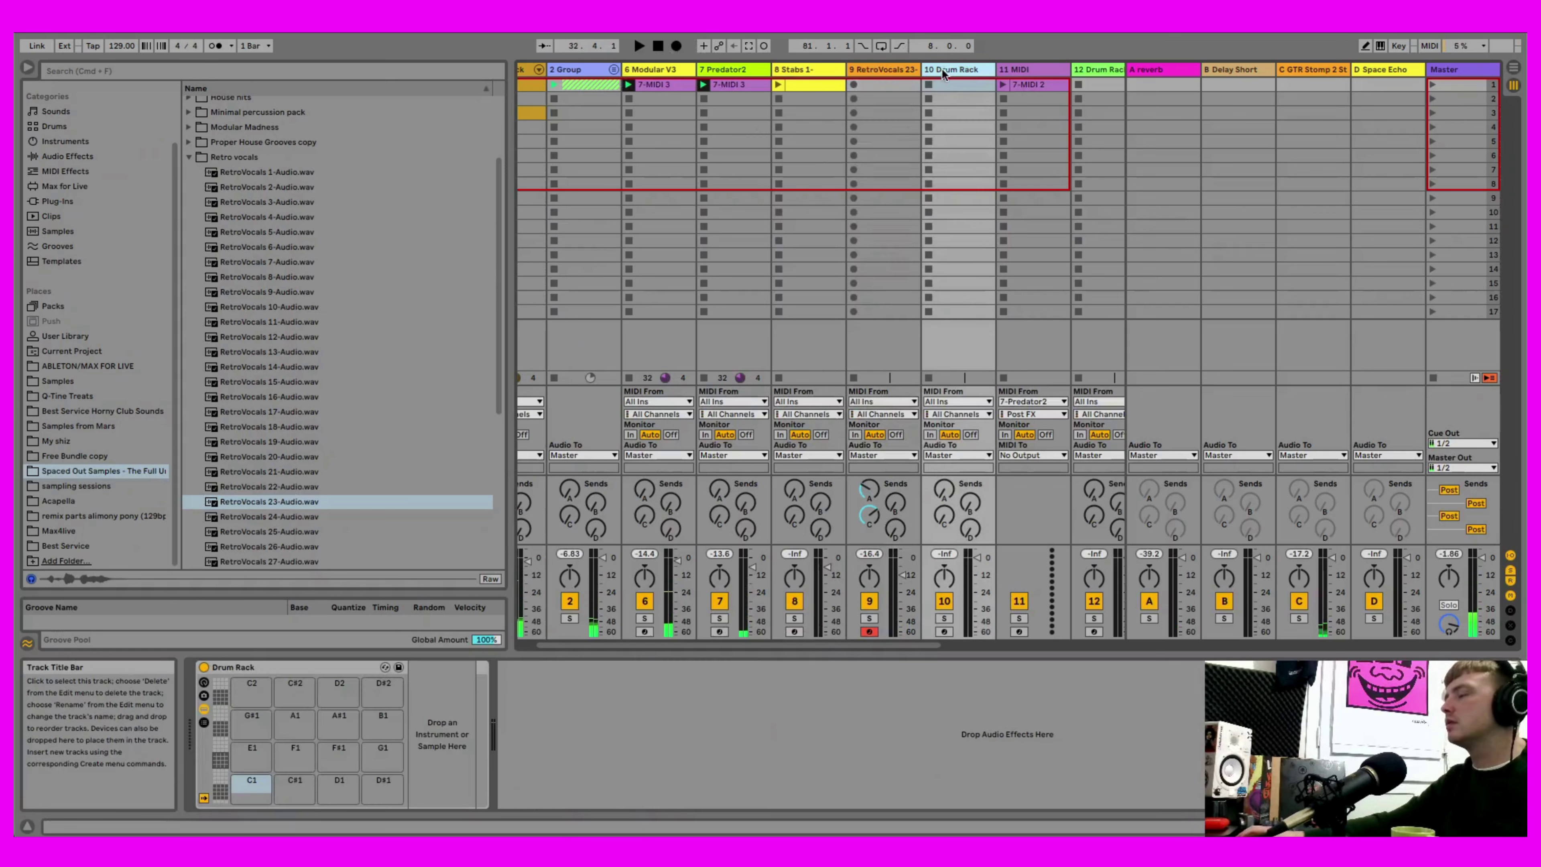
click(809, 69)
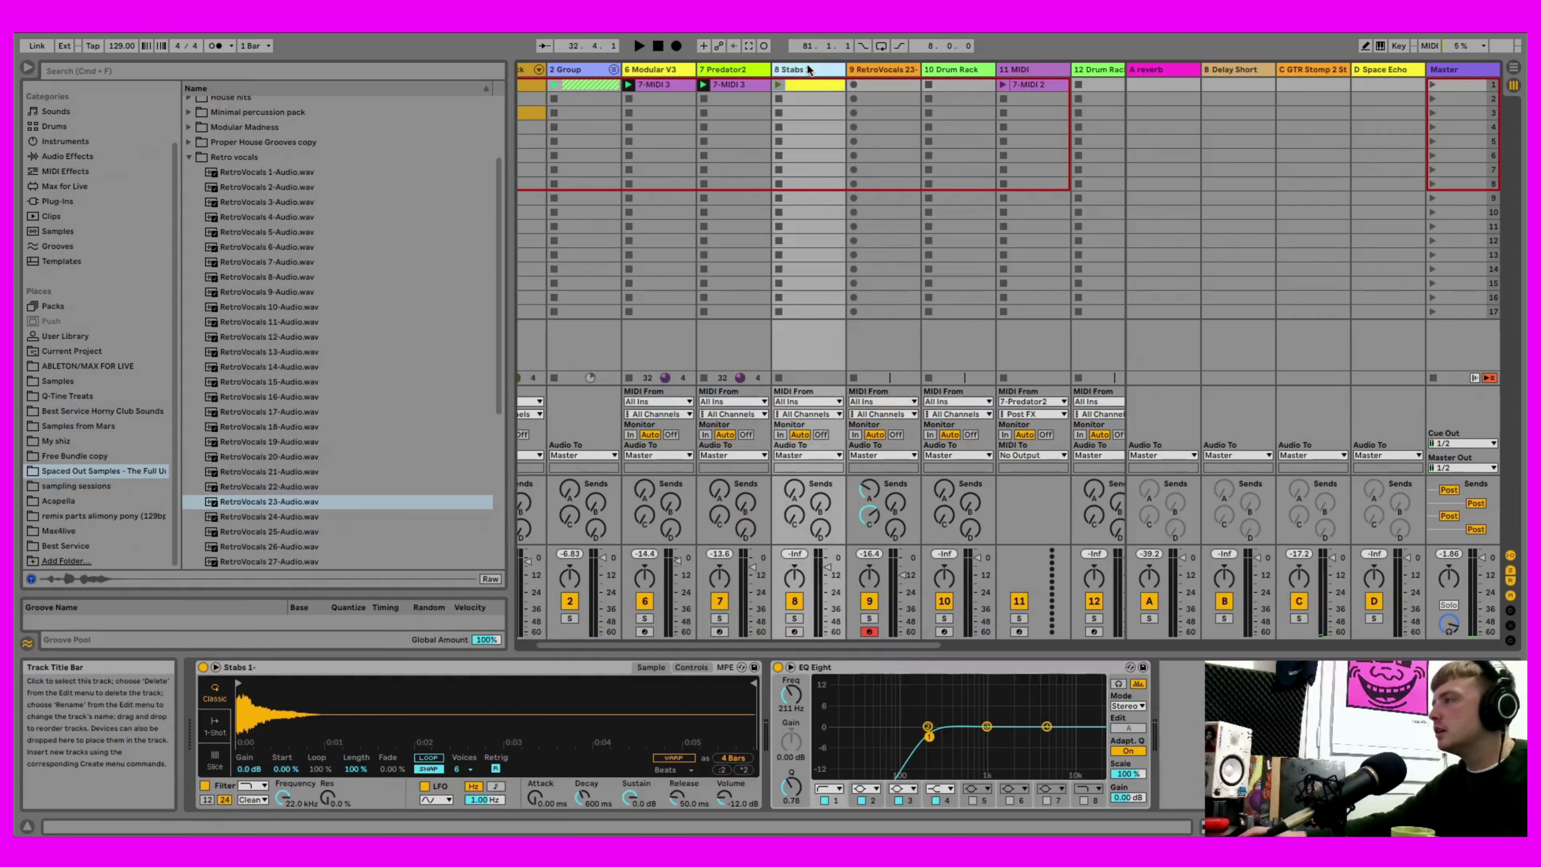
right_click(730, 70)
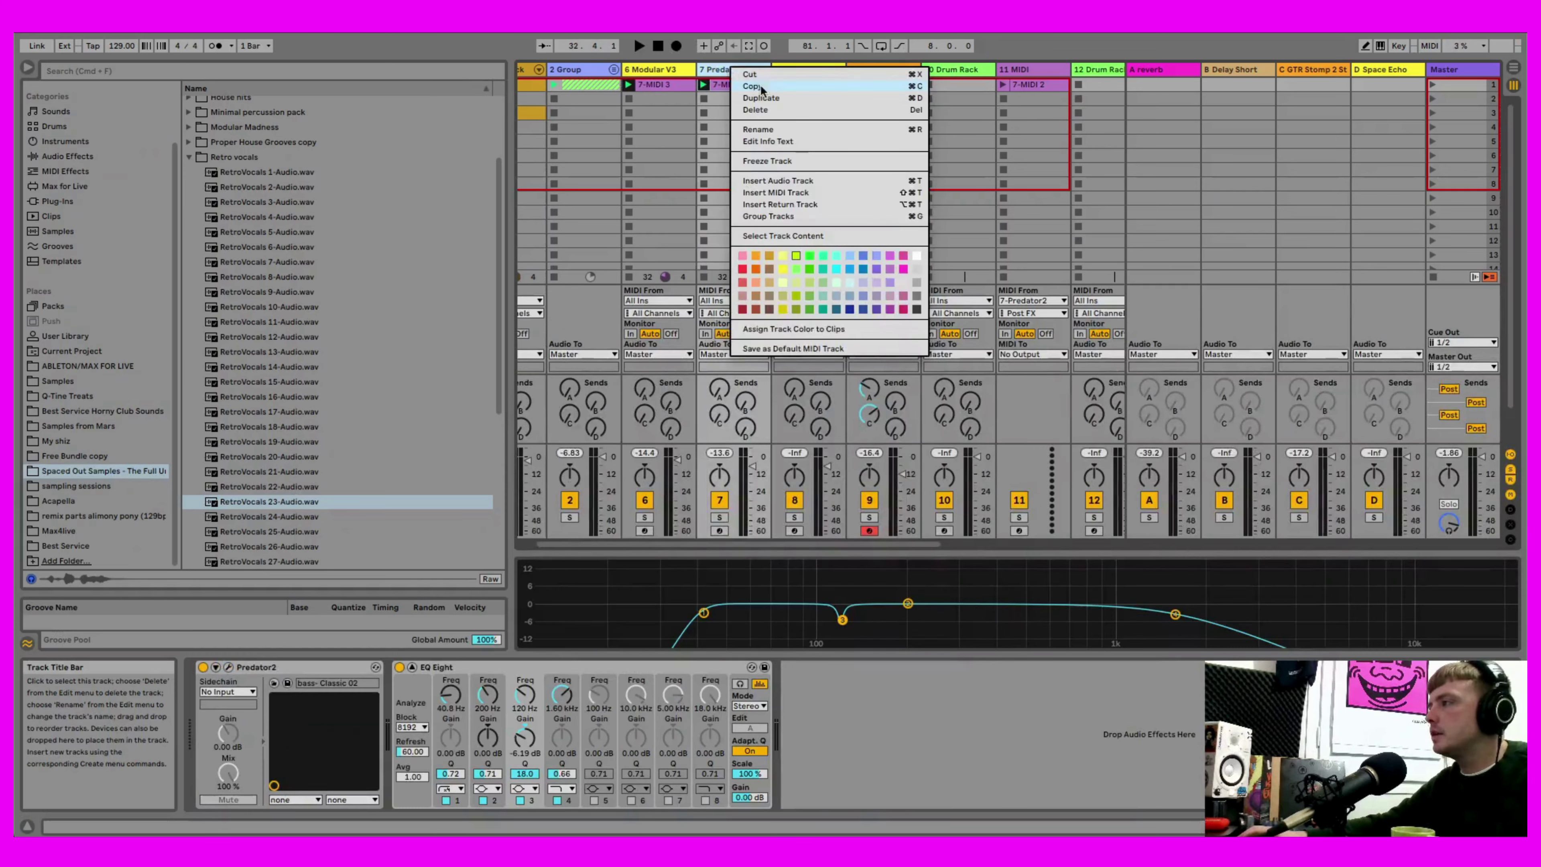
click(692, 66)
right_click(680, 69)
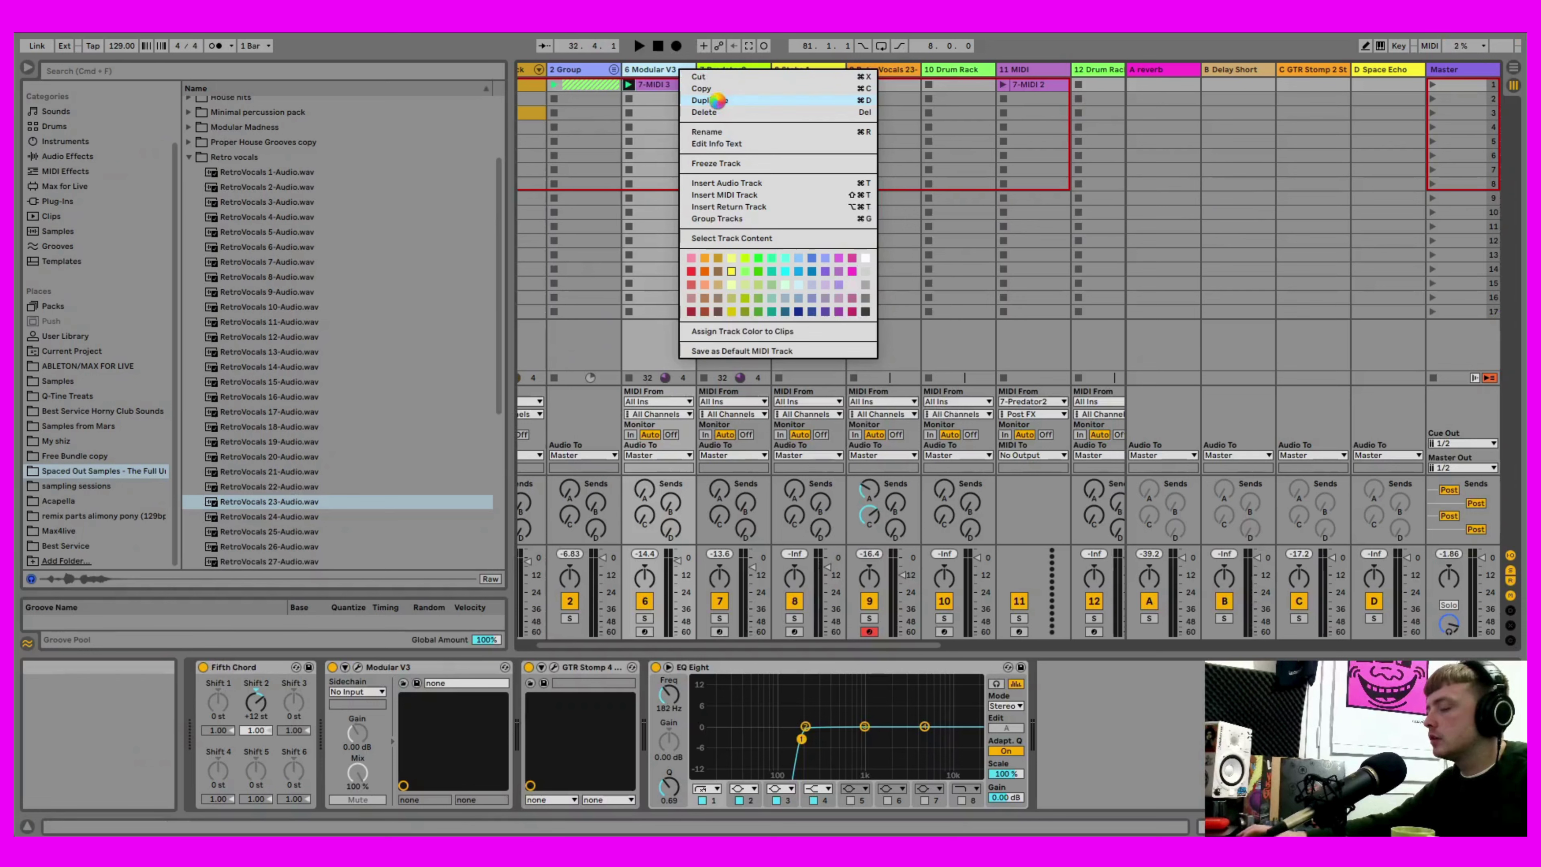
click(715, 100)
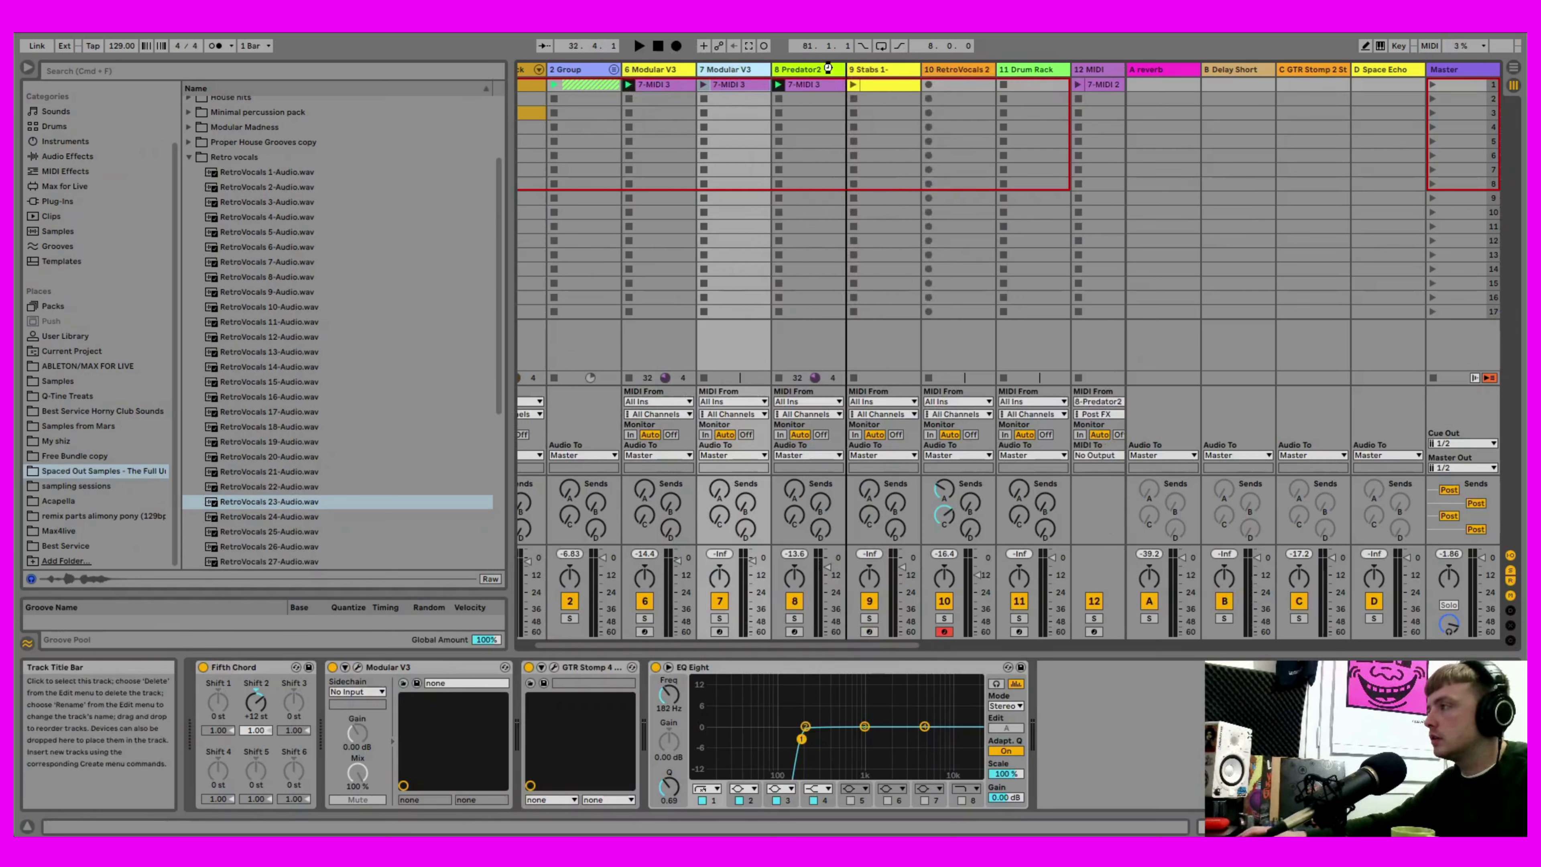
- Move the copied Modular V3 track to directly after Predator2 and delete its clip
drag(850, 79, 850, 79)
right_click(835, 82)
click(851, 132)
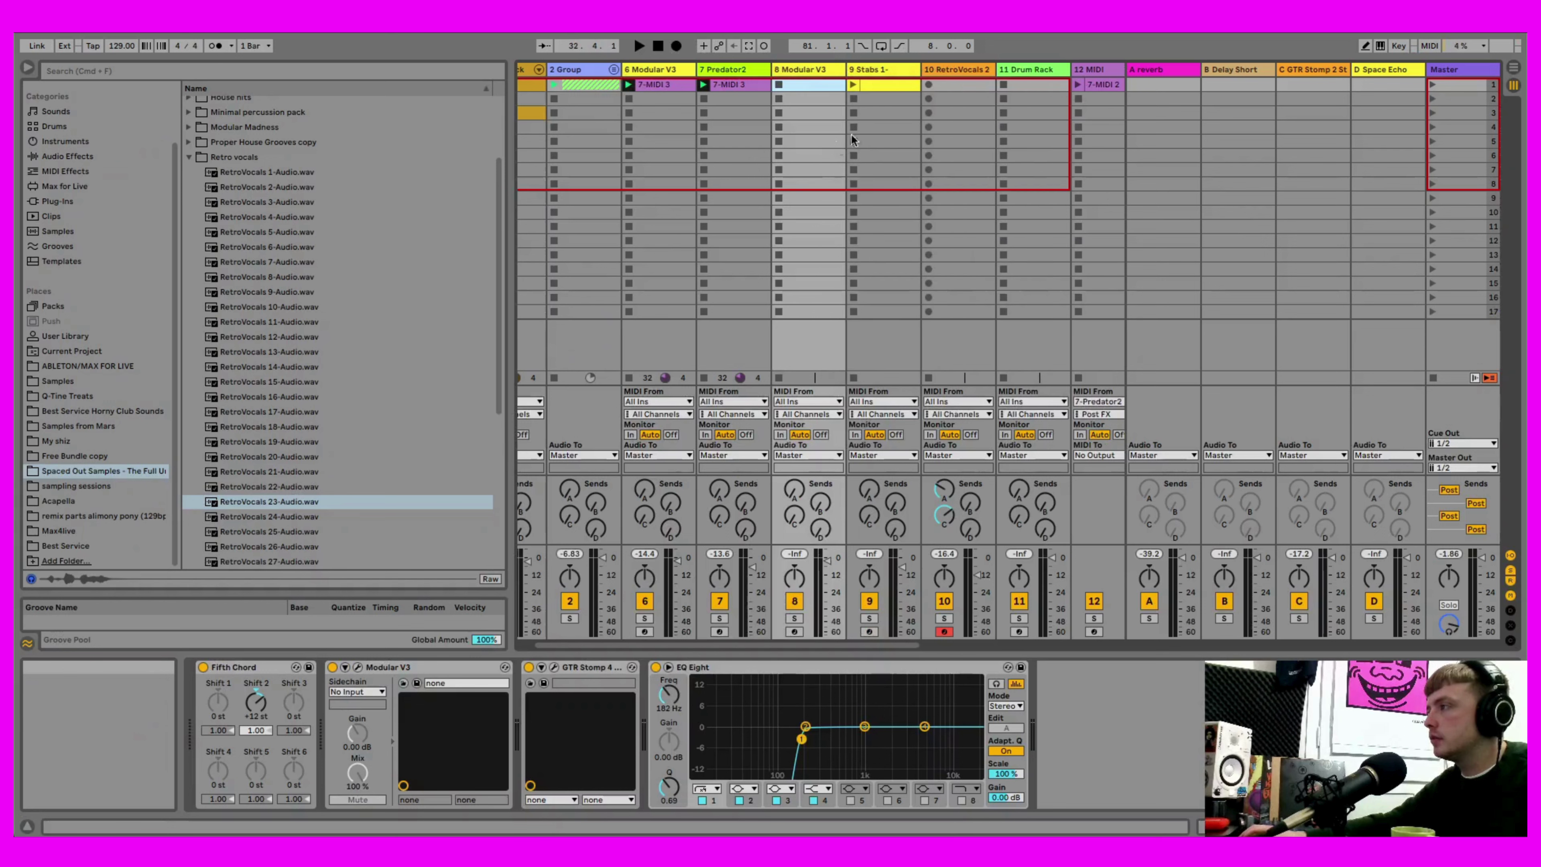
- Arm the copied Modular V3 track and set its Fifth Chord shifts to +7 st and +12 st
click(794, 631)
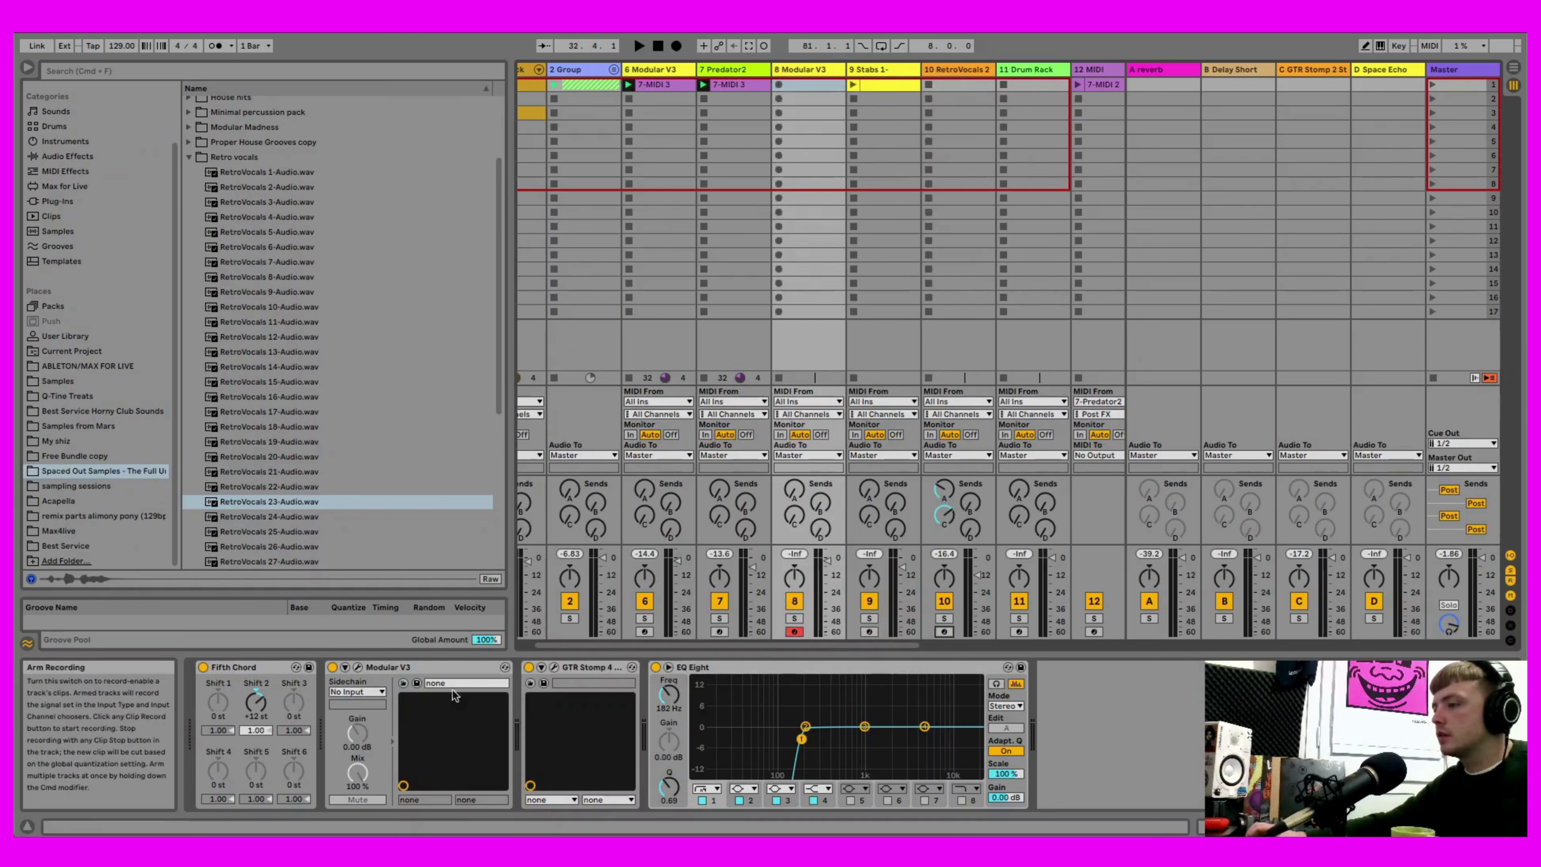
drag(256, 704, 295, 692)
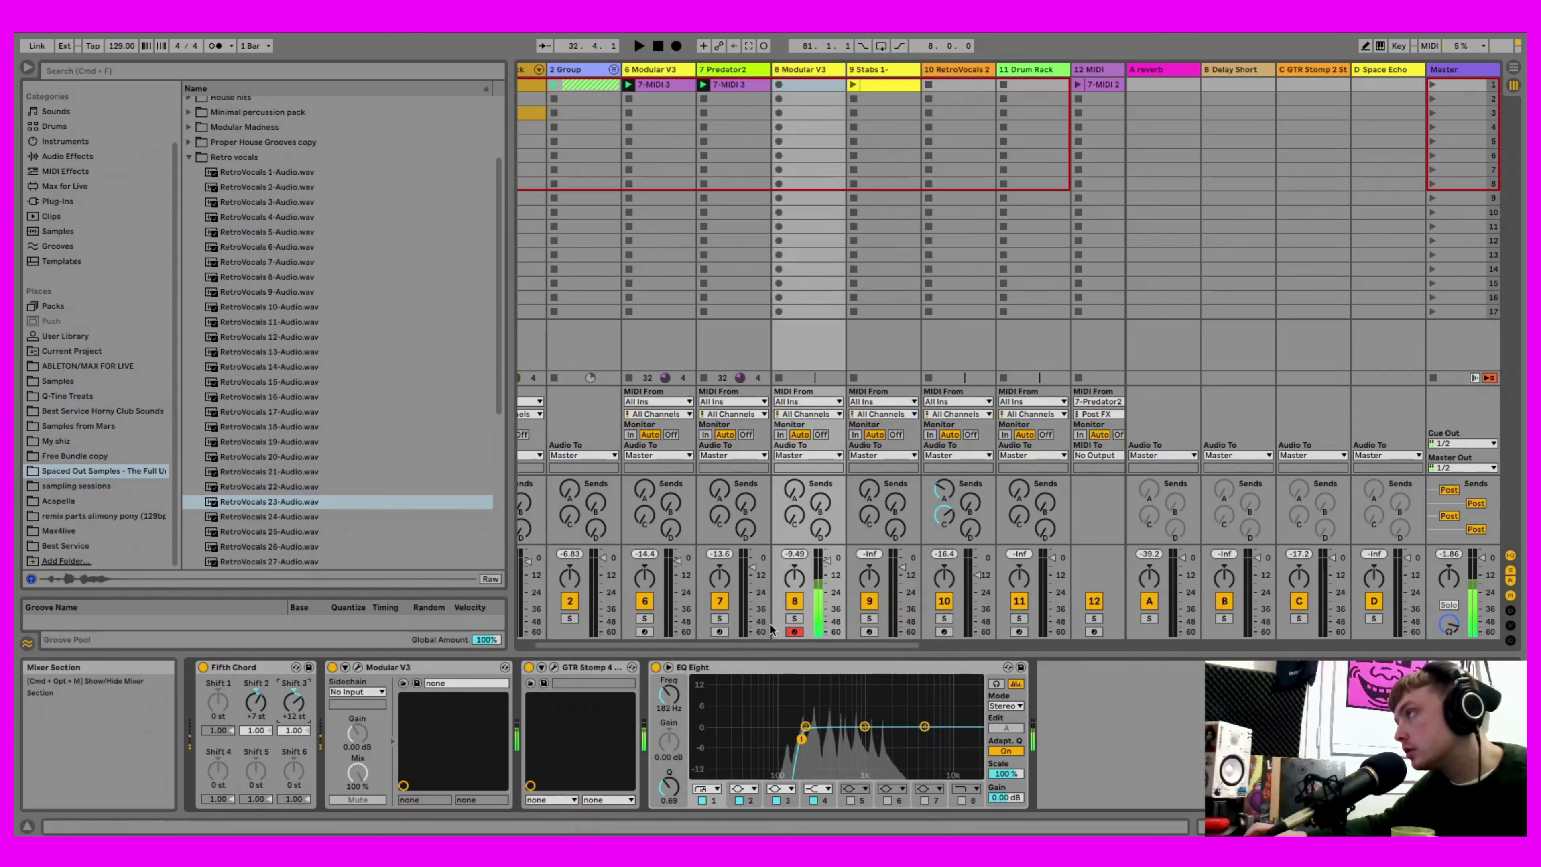
- Lower the copied Modular V3 track's volume to -6.0 dB and set its EQ Eight low cut to about 240 Hz
right_click(814, 592)
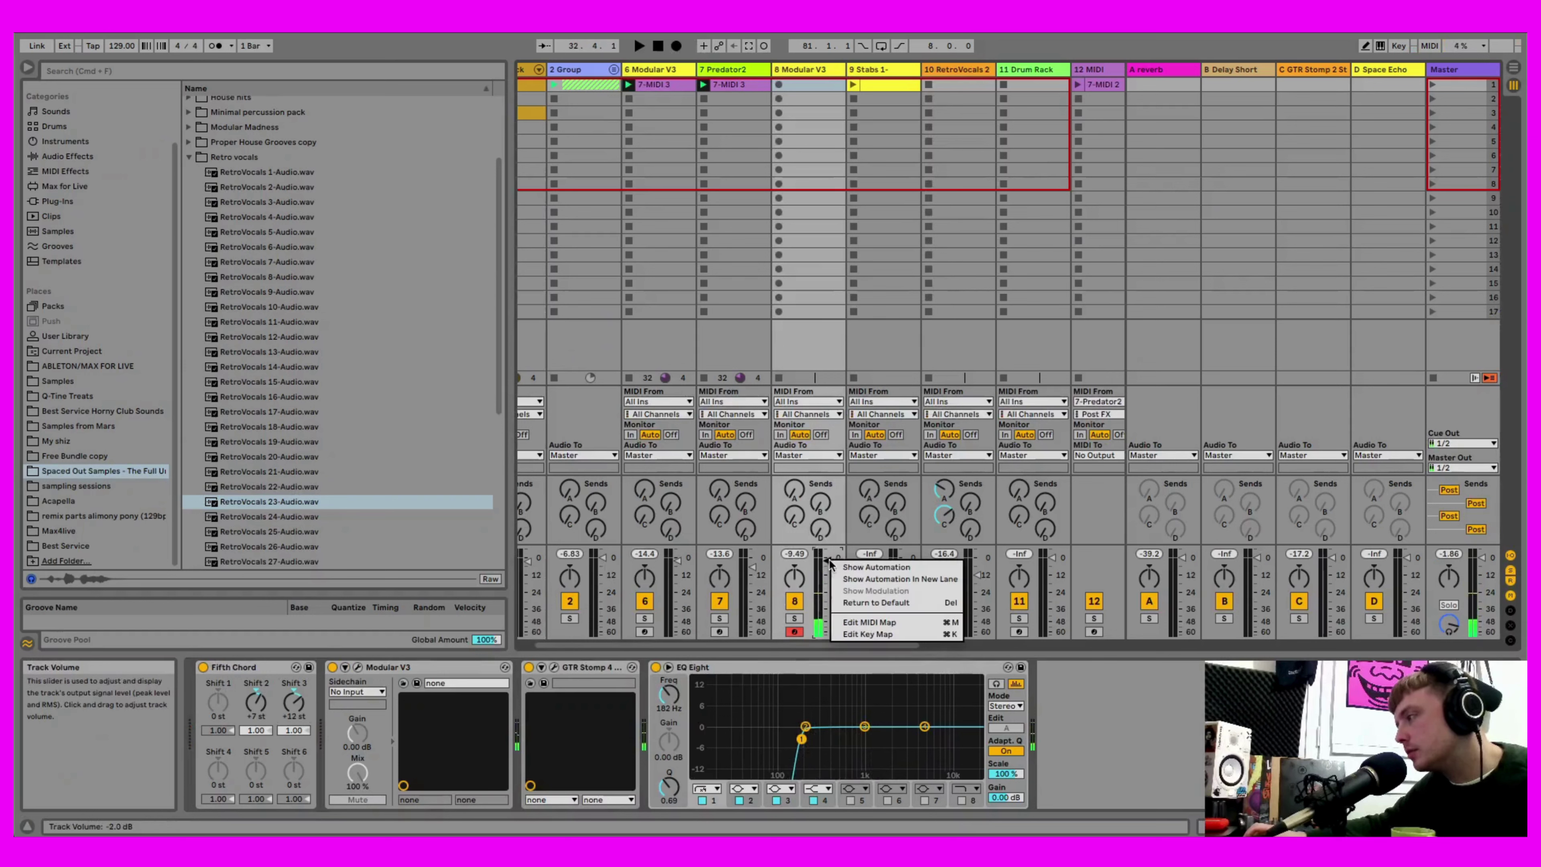
click(813, 592)
drag(813, 592, 814, 607)
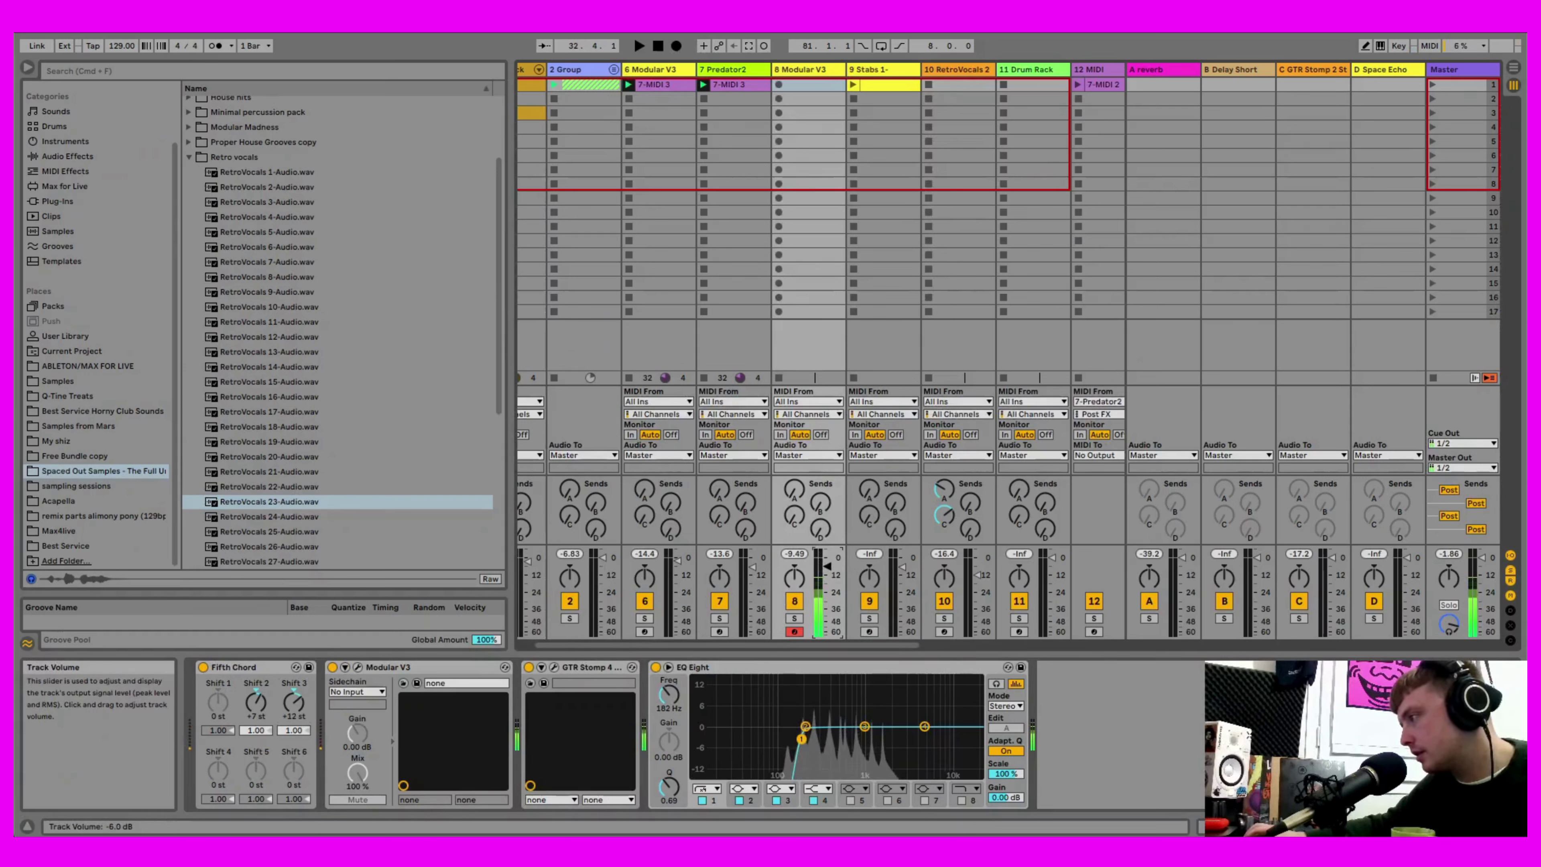
drag(802, 740, 805, 738)
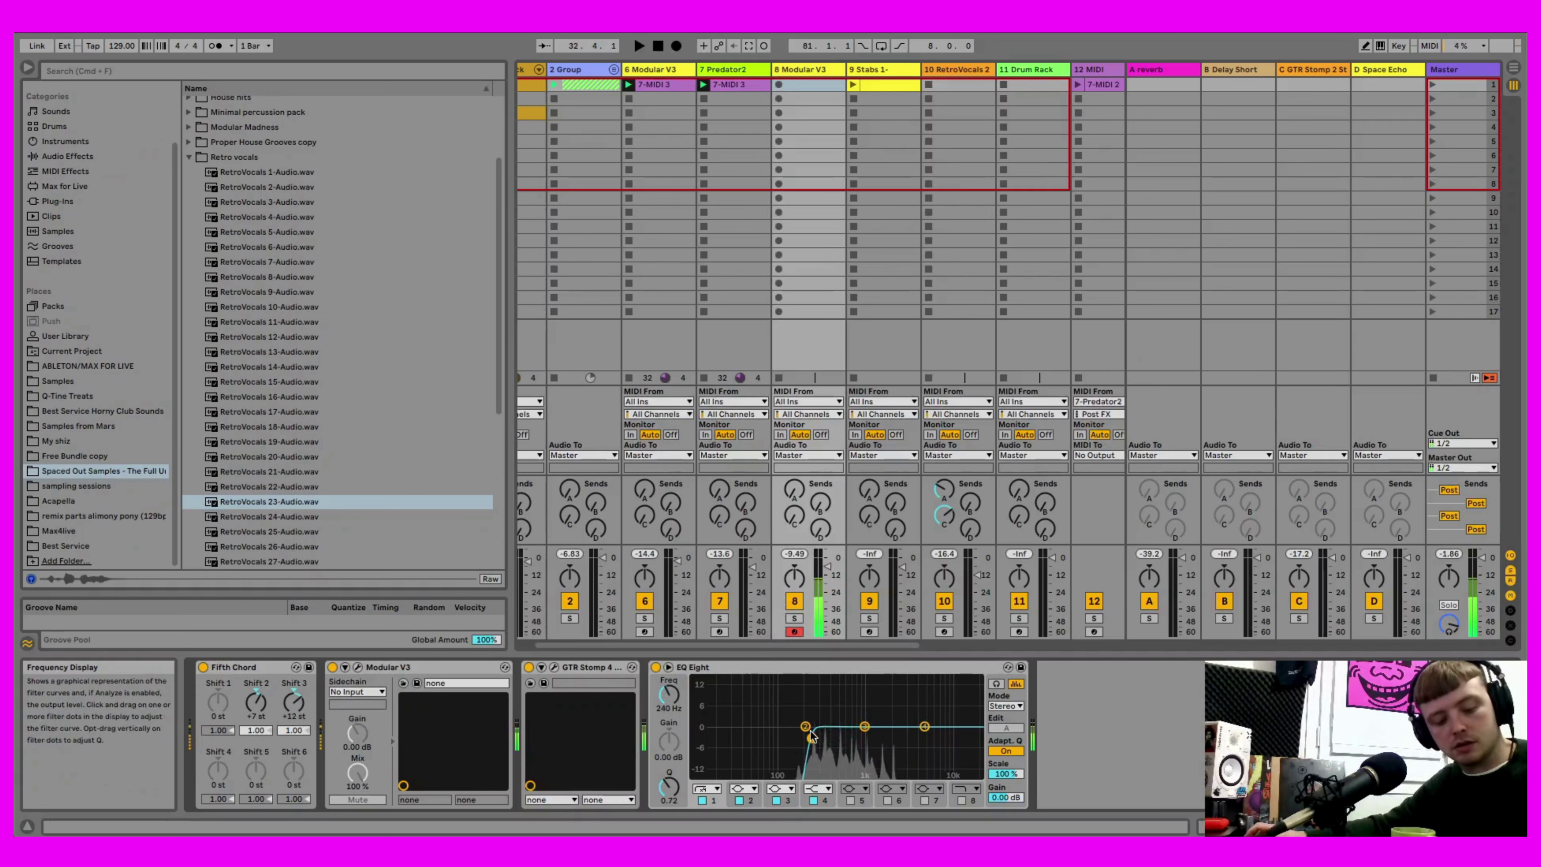
- Start playback and audition the copied Modular V3 track against the loop at a track volume of about -6.0 dB
drag(829, 566, 829, 634)
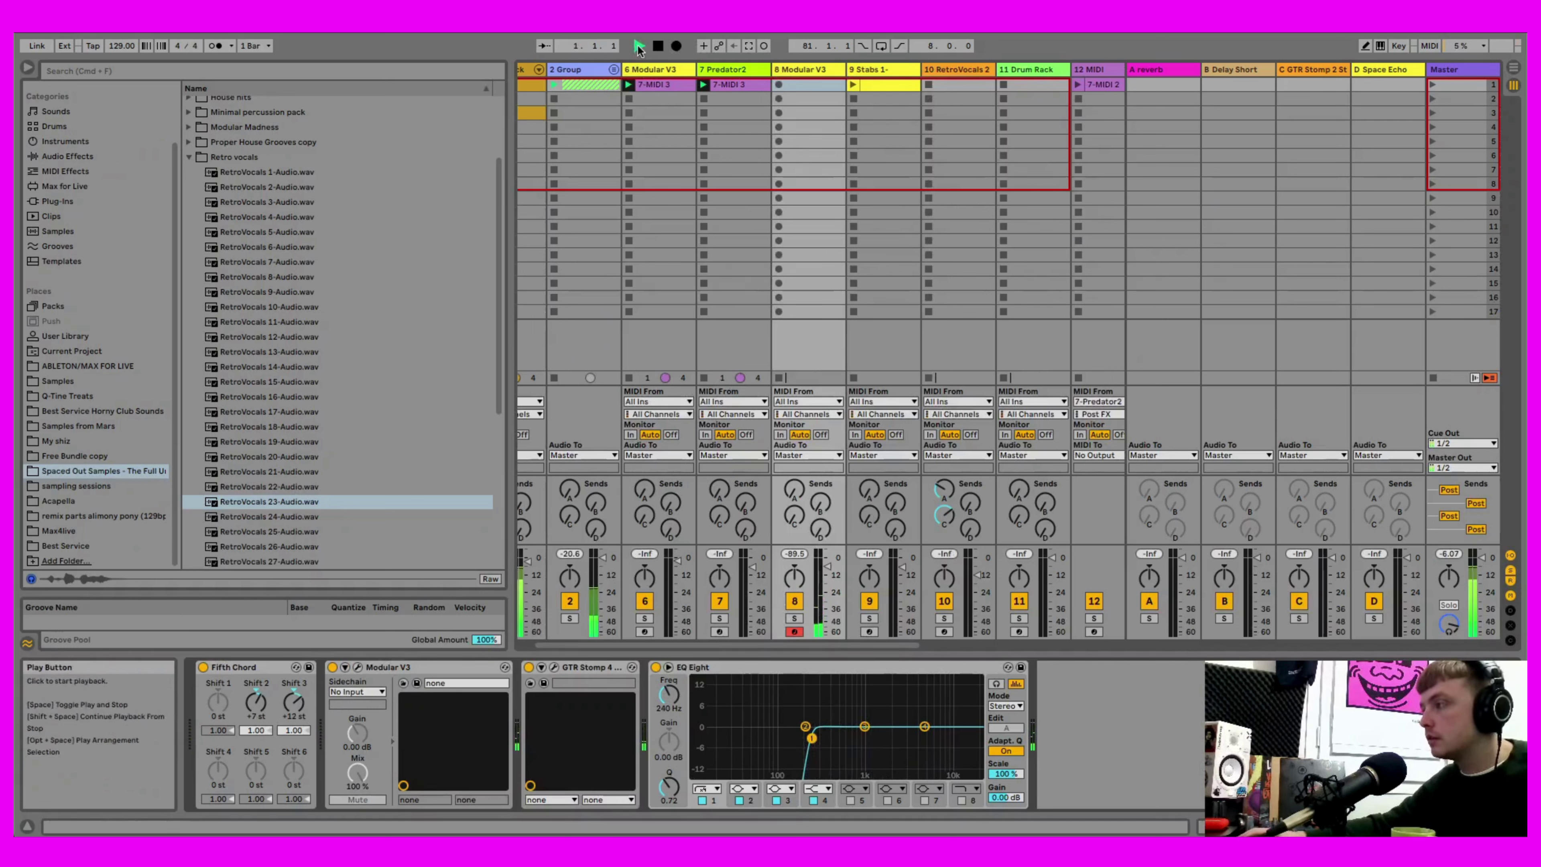
key(space)
drag(831, 567, 833, 571)
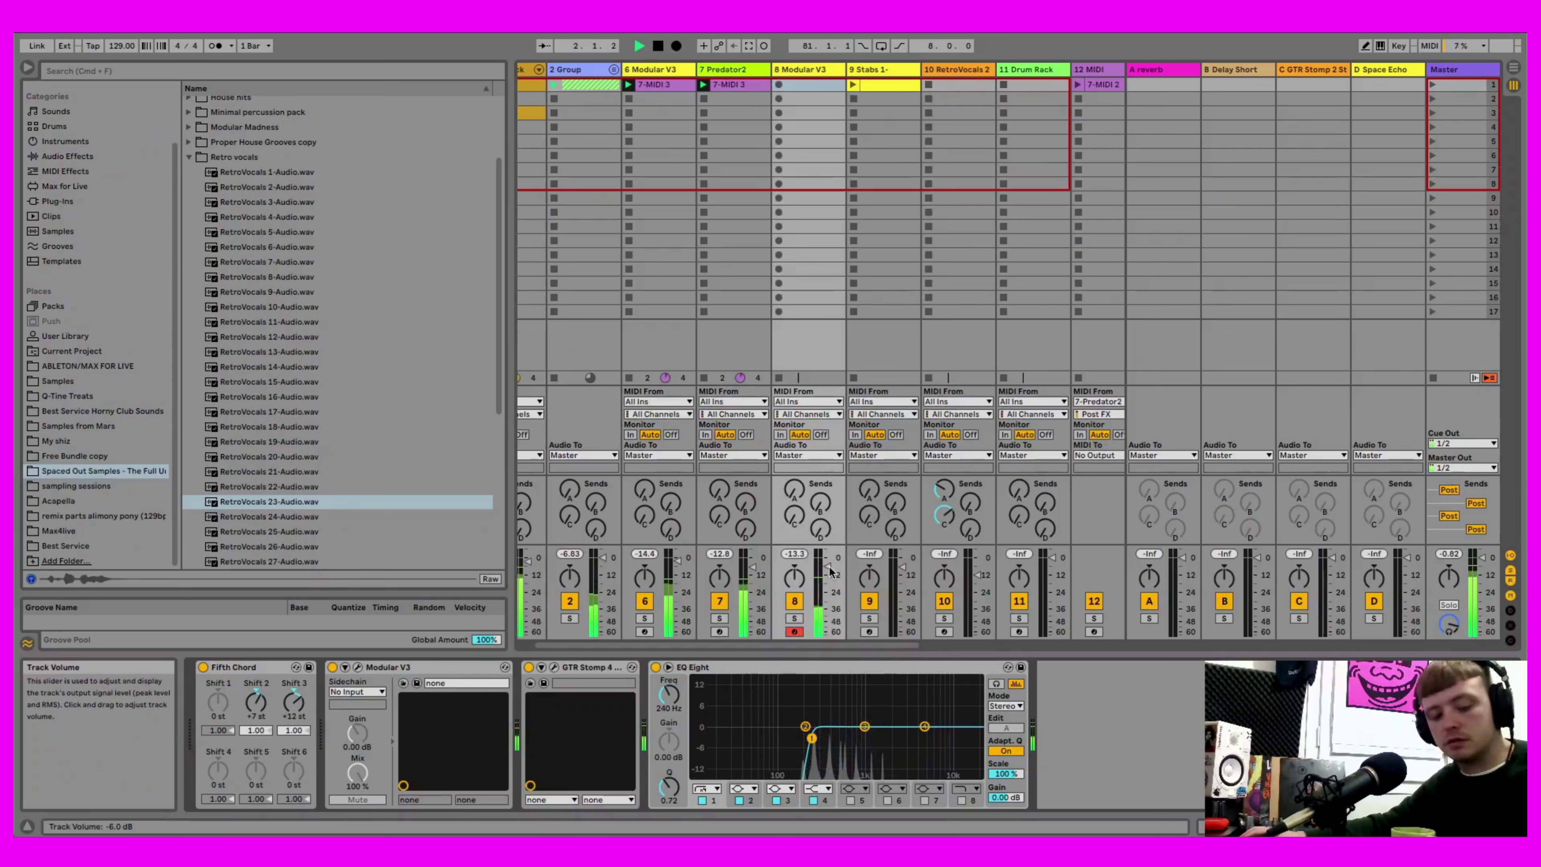
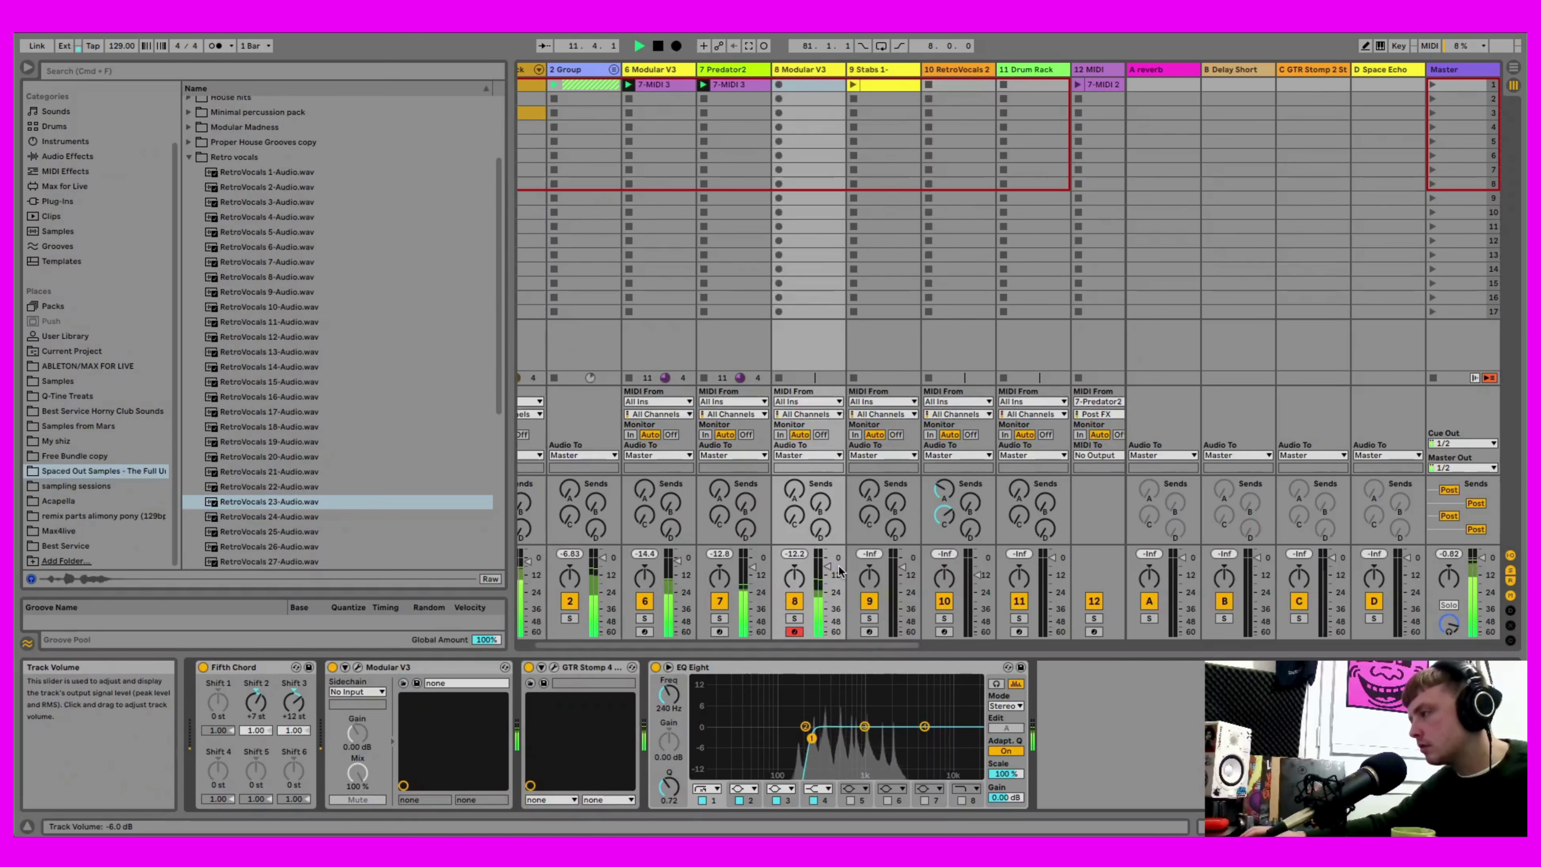
- Launch the clip on the Stabs 1- track to audition it, then stop playback and delete that clip
click(855, 85)
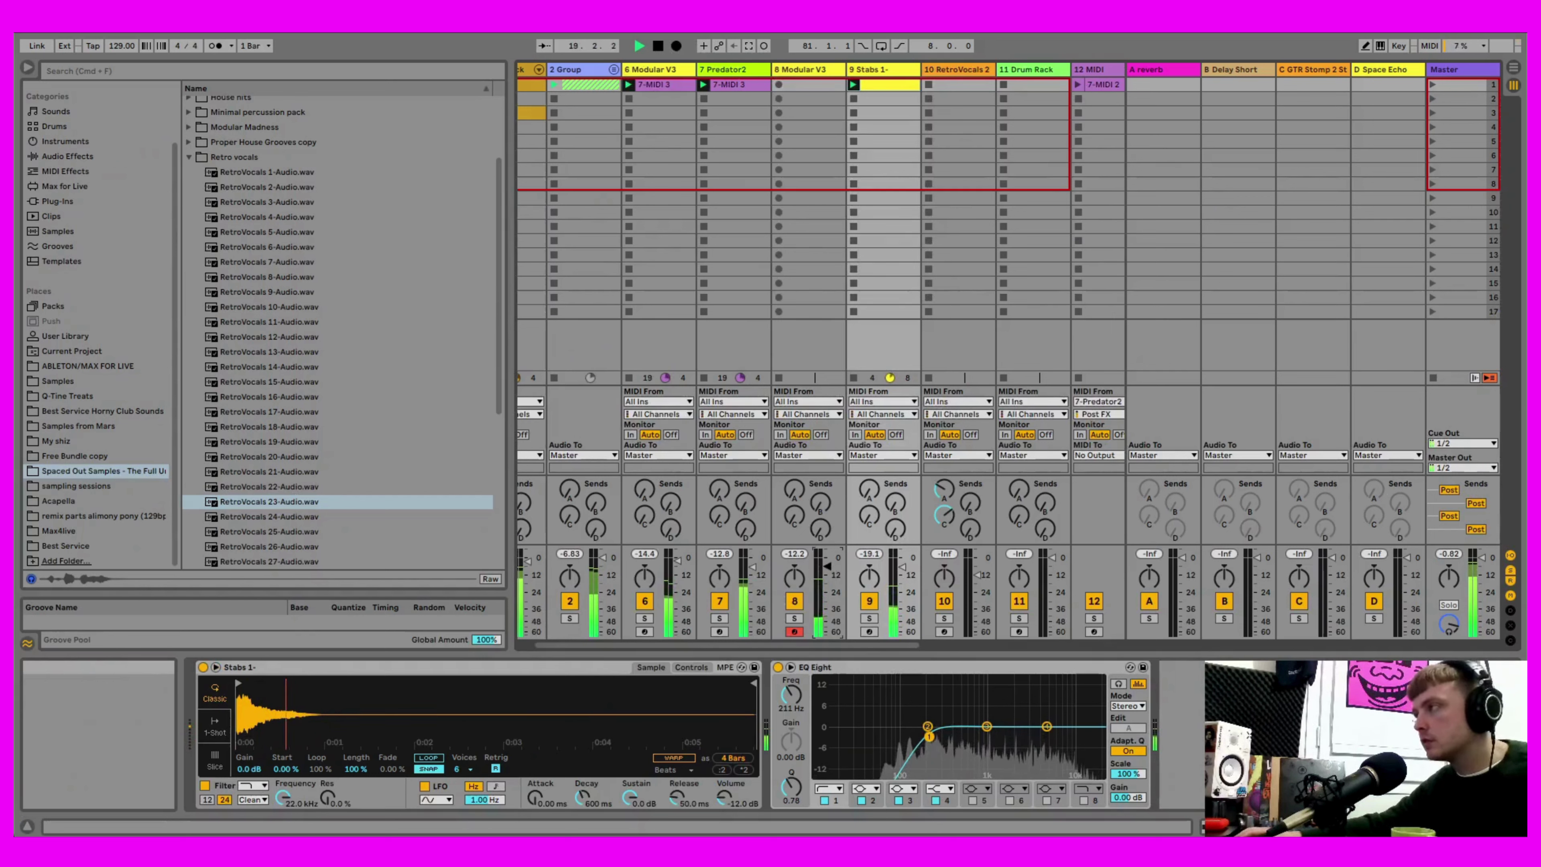
click(879, 85)
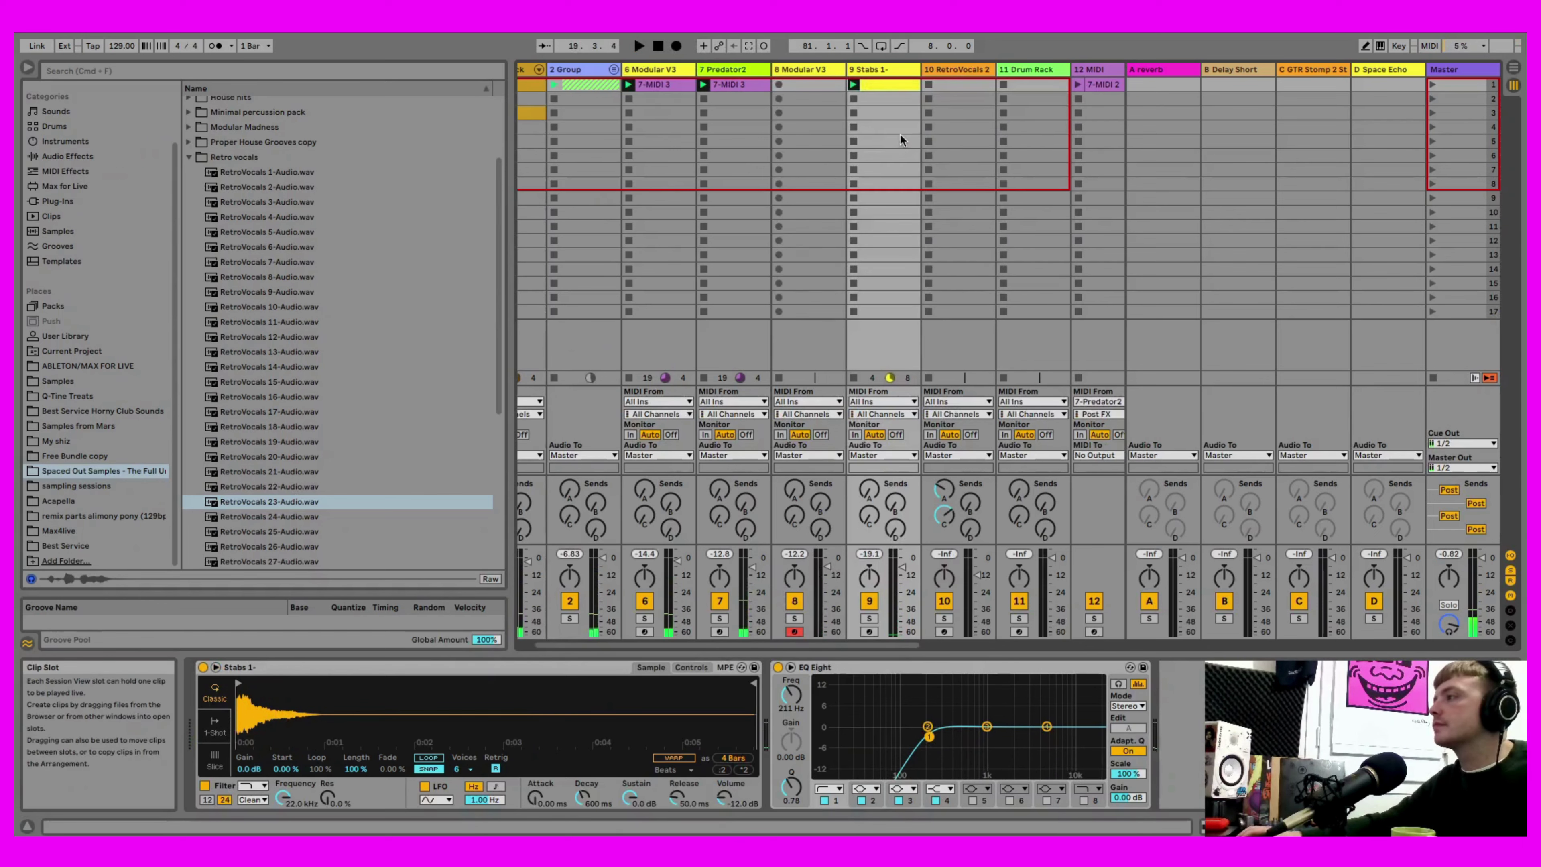
right_click(874, 85)
click(901, 137)
- Replay the loop from the start, then delete the copied Modular V3 track
click(745, 82)
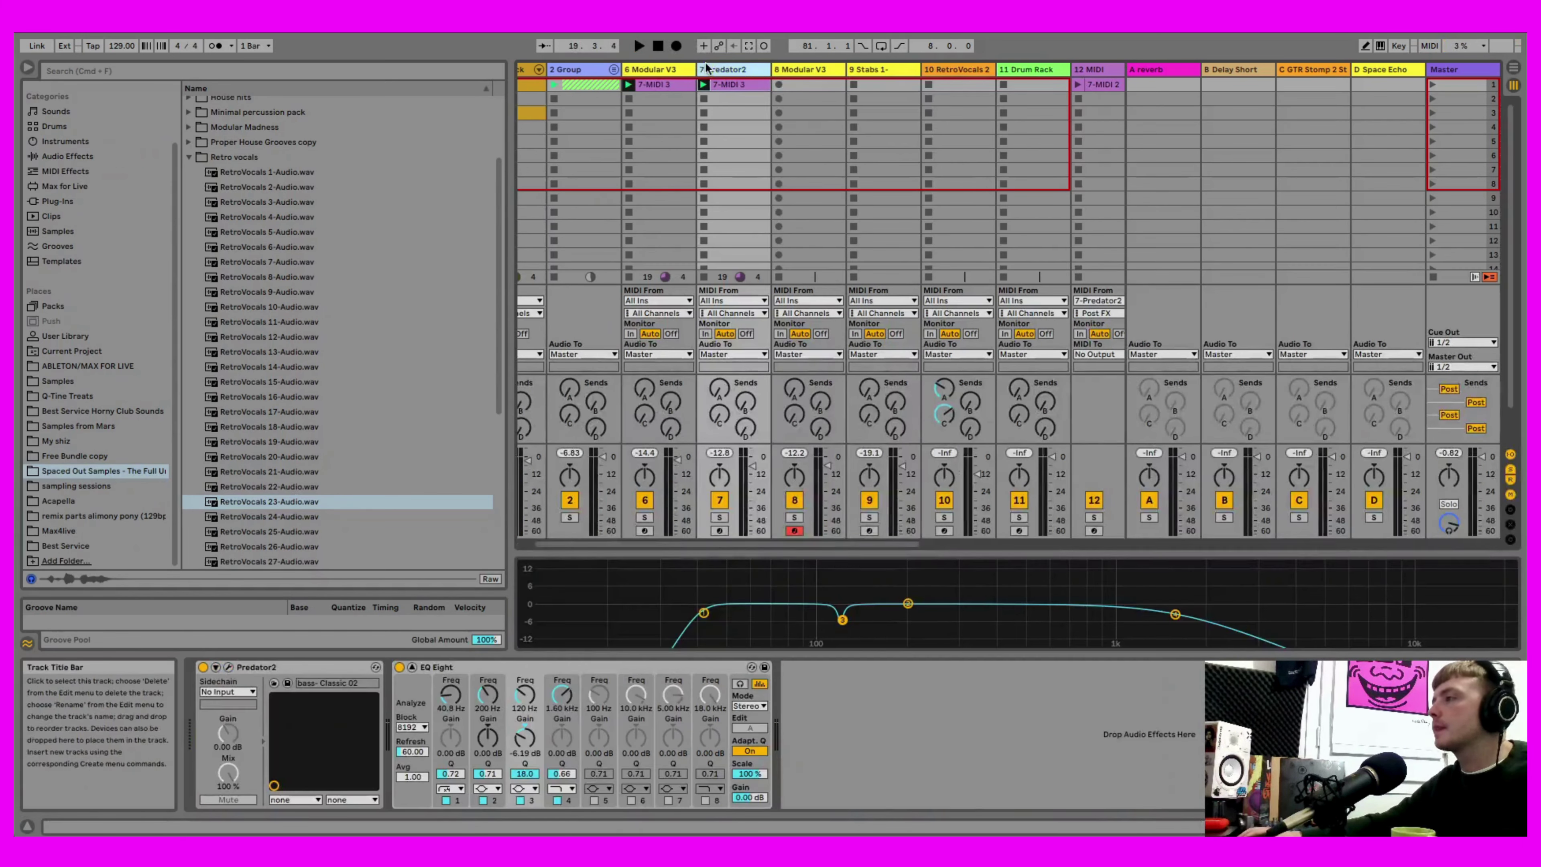
click(657, 69)
click(639, 45)
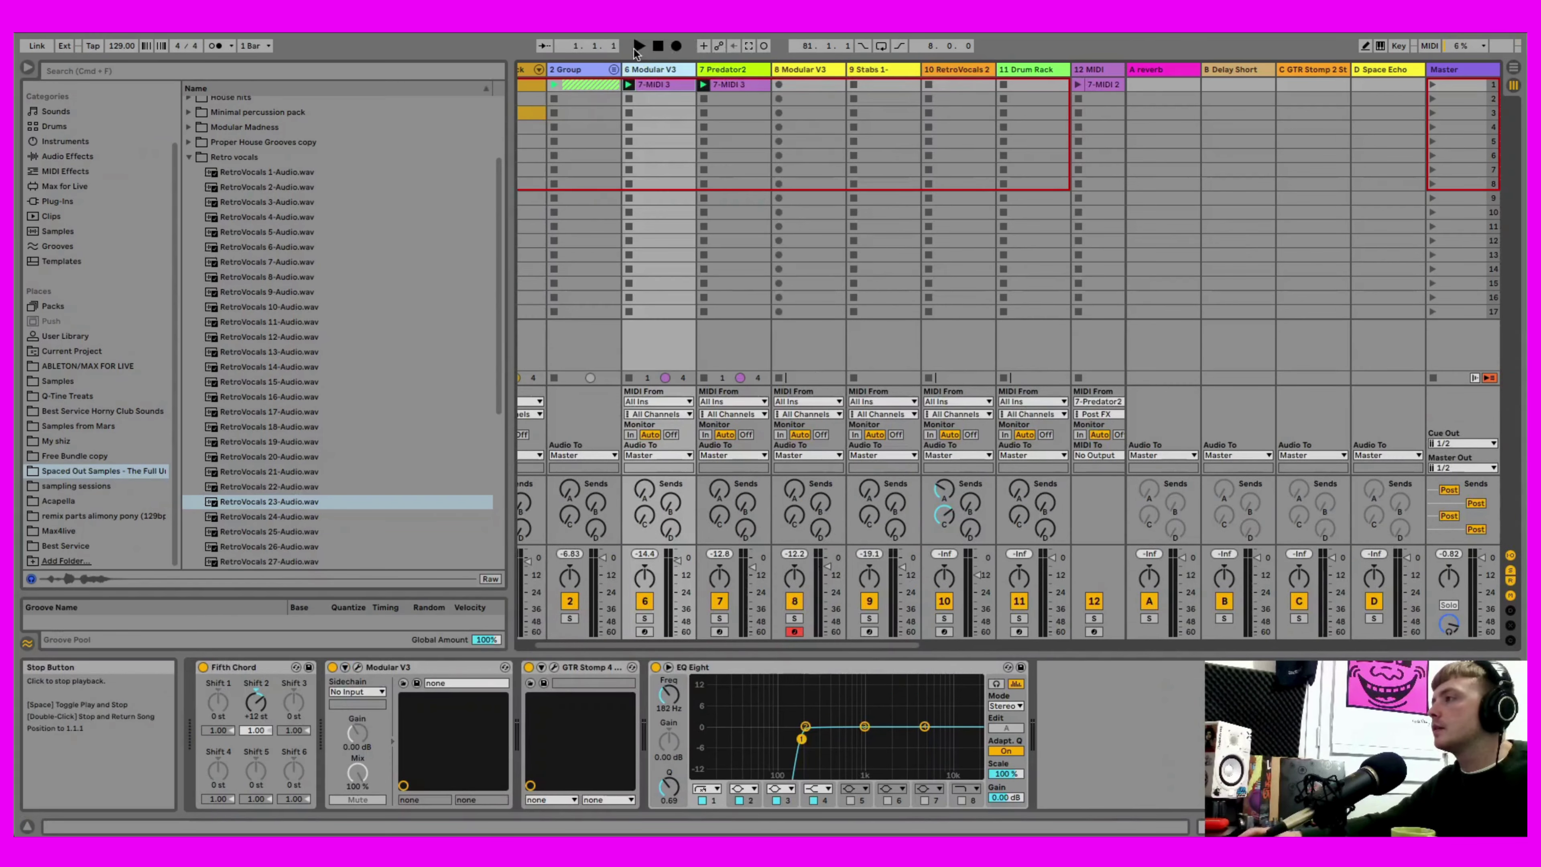
click(658, 46)
click(803, 67)
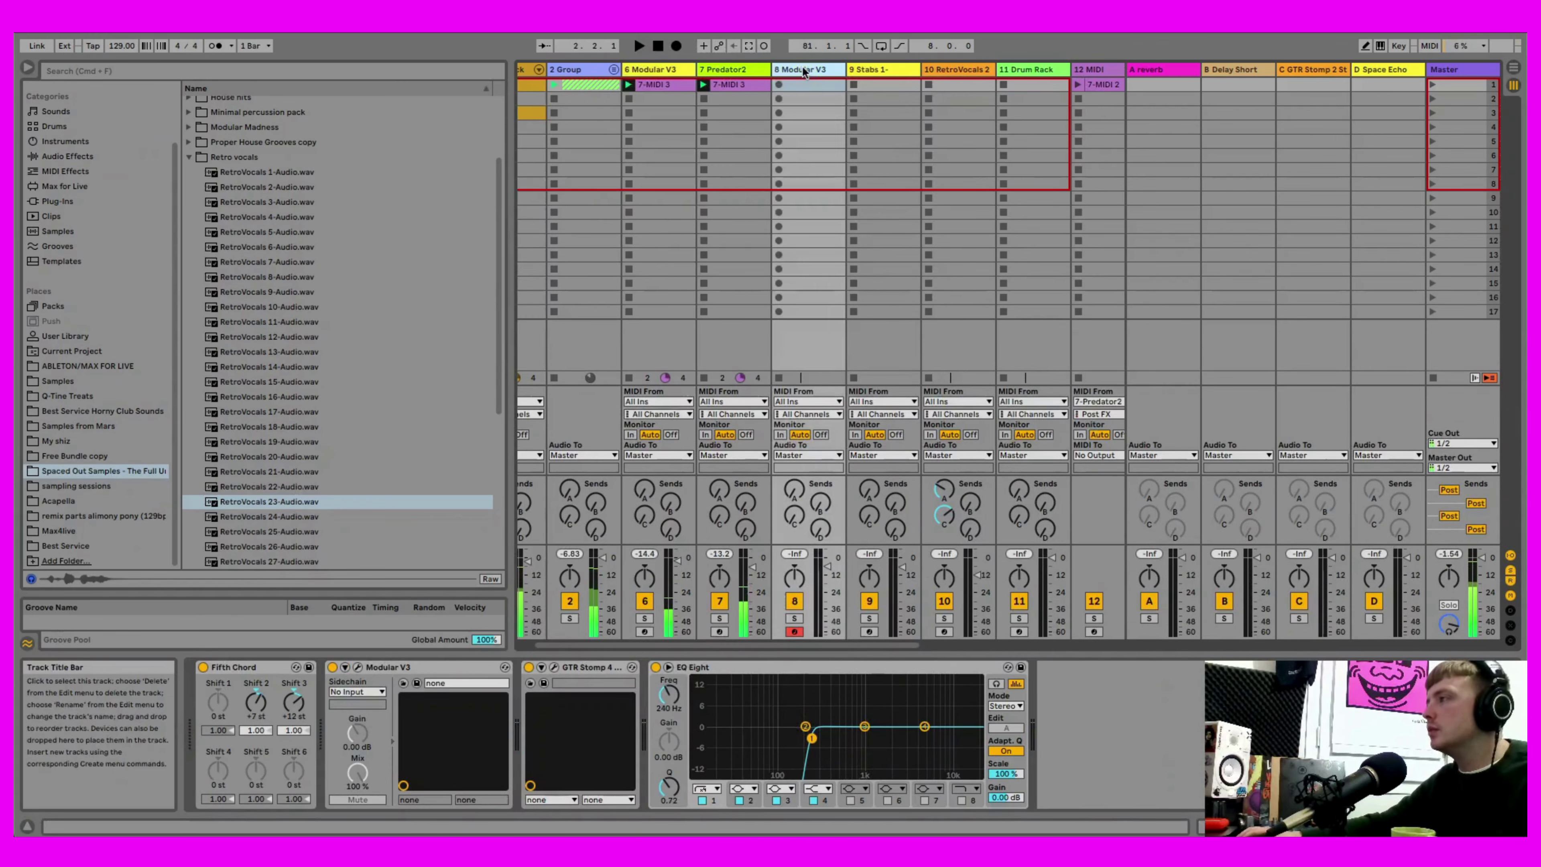
right_click(814, 69)
click(910, 114)
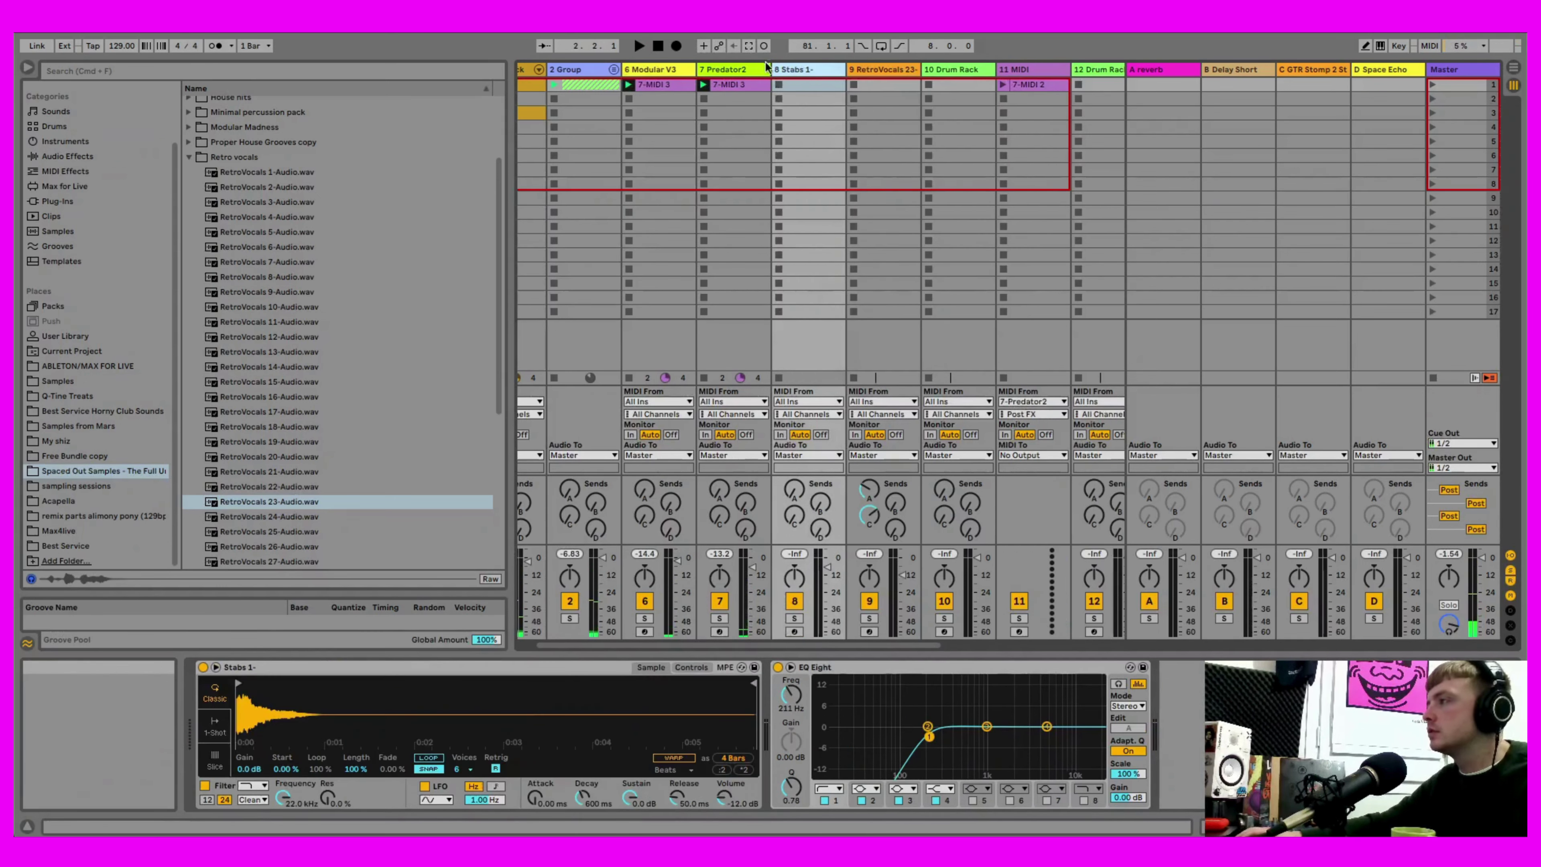
- Insert a new MIDI track directly after the Predator2 track
right_click(747, 69)
click(802, 199)
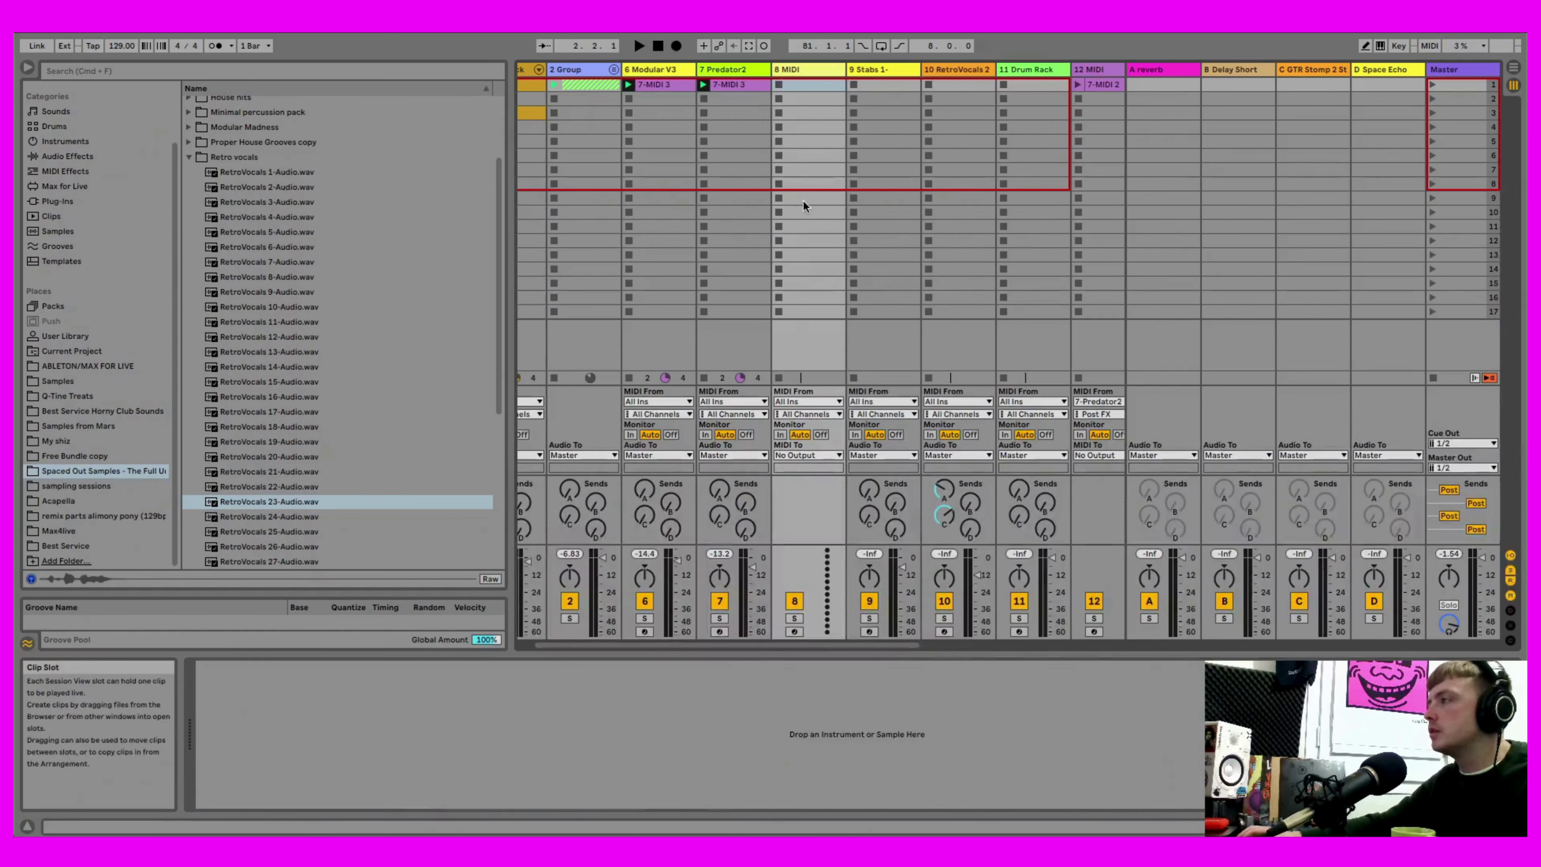
- Load the Prophet V3 plug-in on the new MIDI track
click(83, 202)
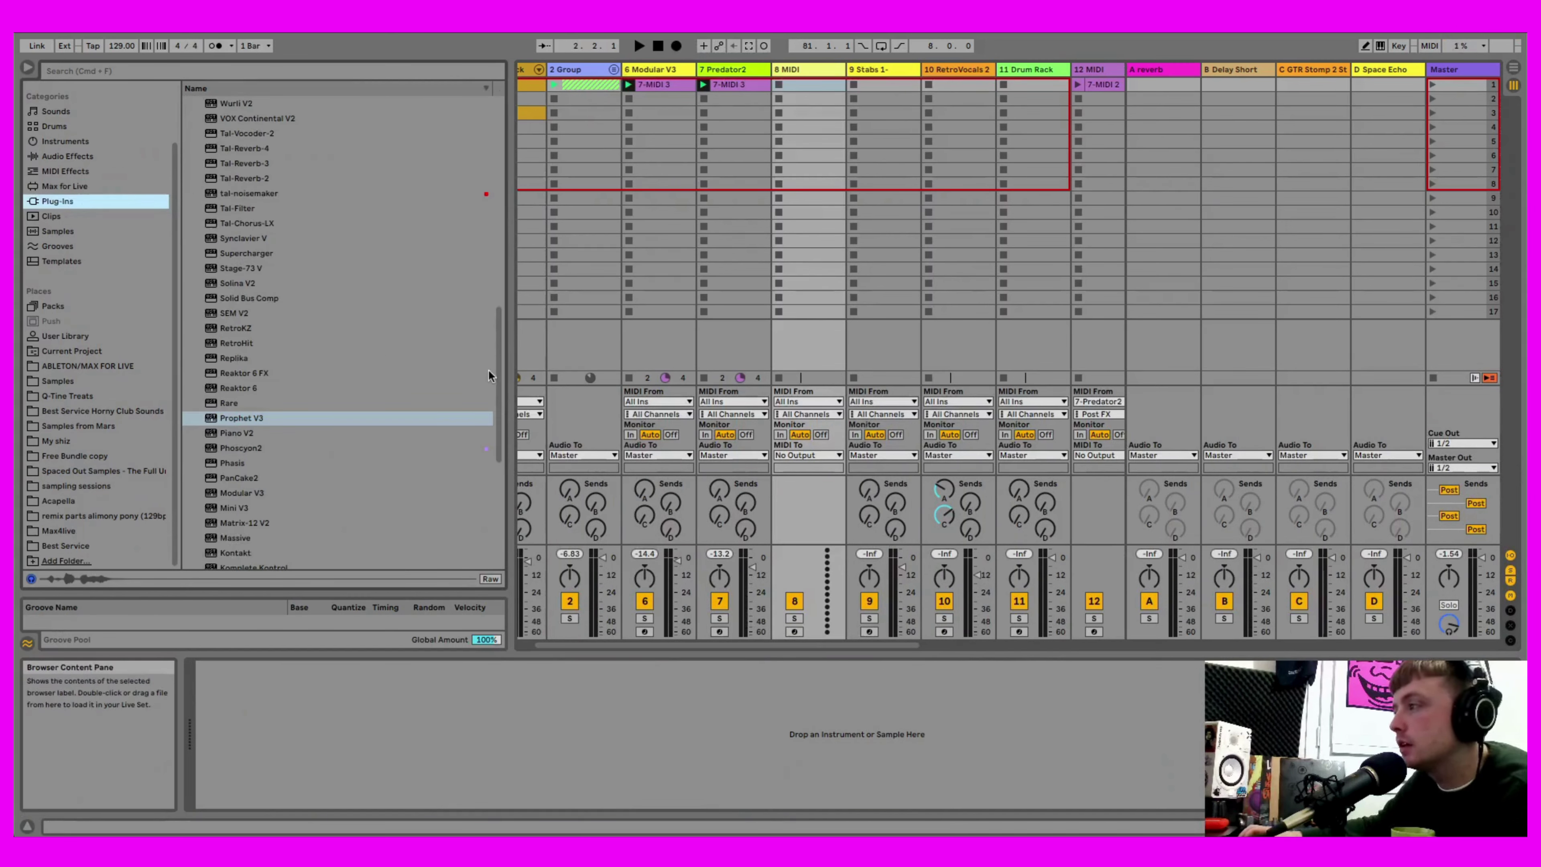
scroll(491, 365, up, 2)
click(273, 445)
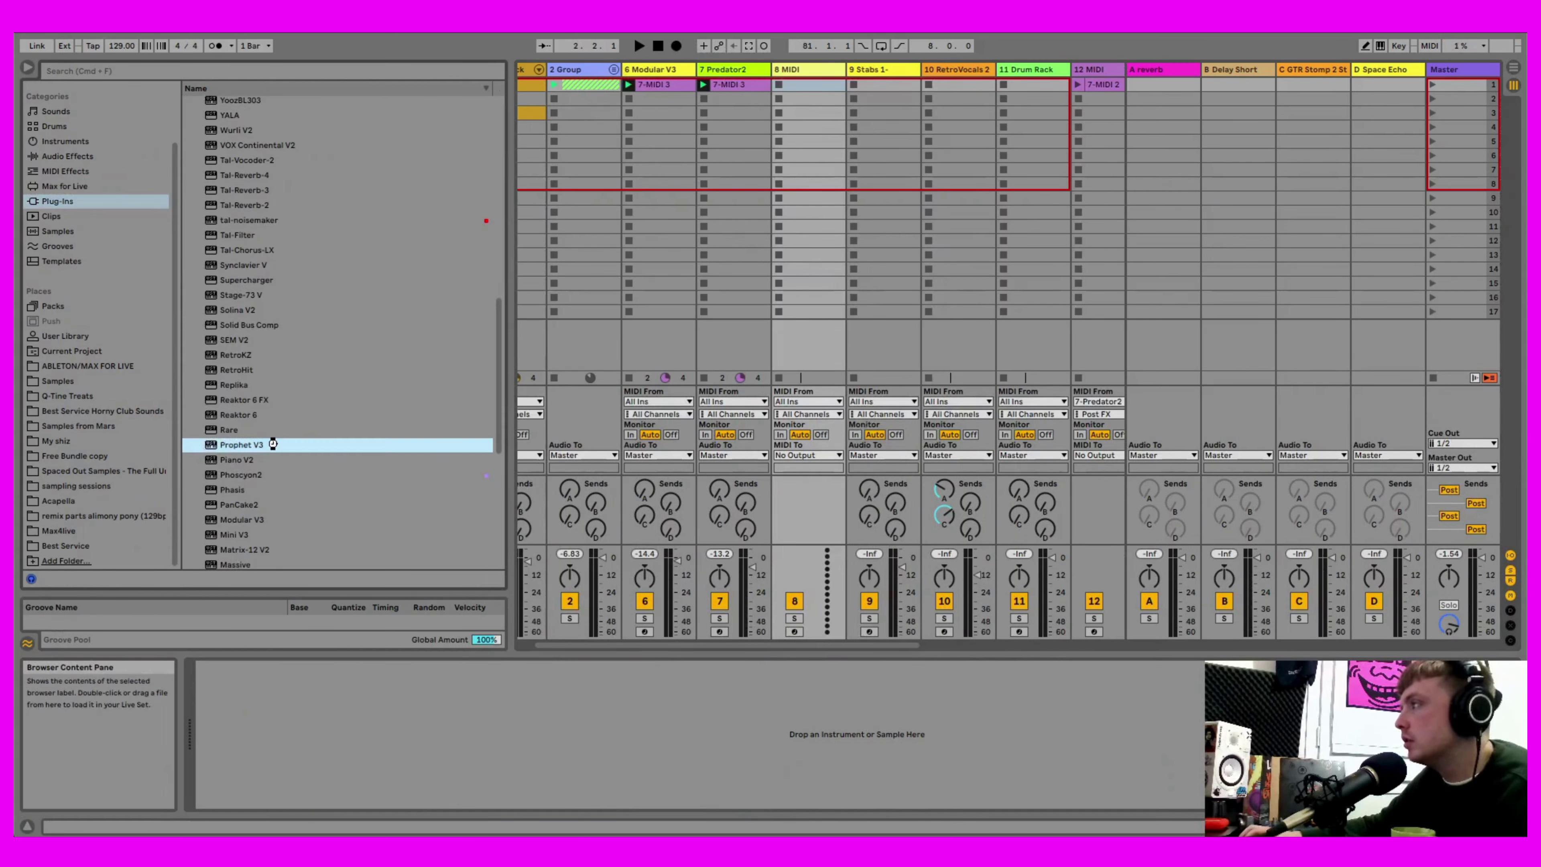
double_click(273, 445)
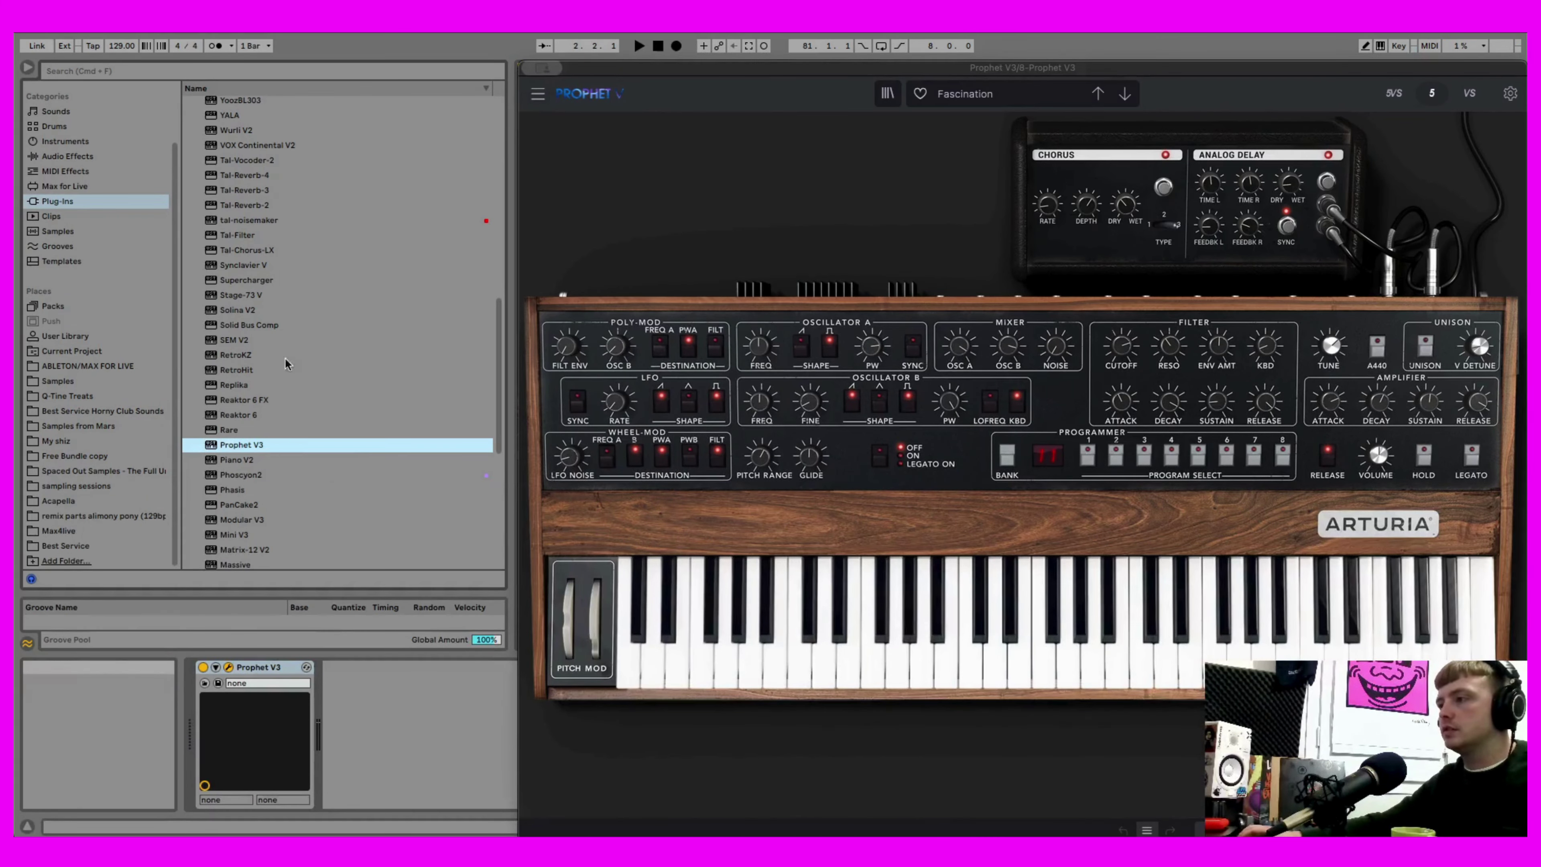
- Put the Rob Papen Predator2 plug-in on the new track in place of Prophet V3
key(super+alt+p)
scroll(300, 364, down, 10)
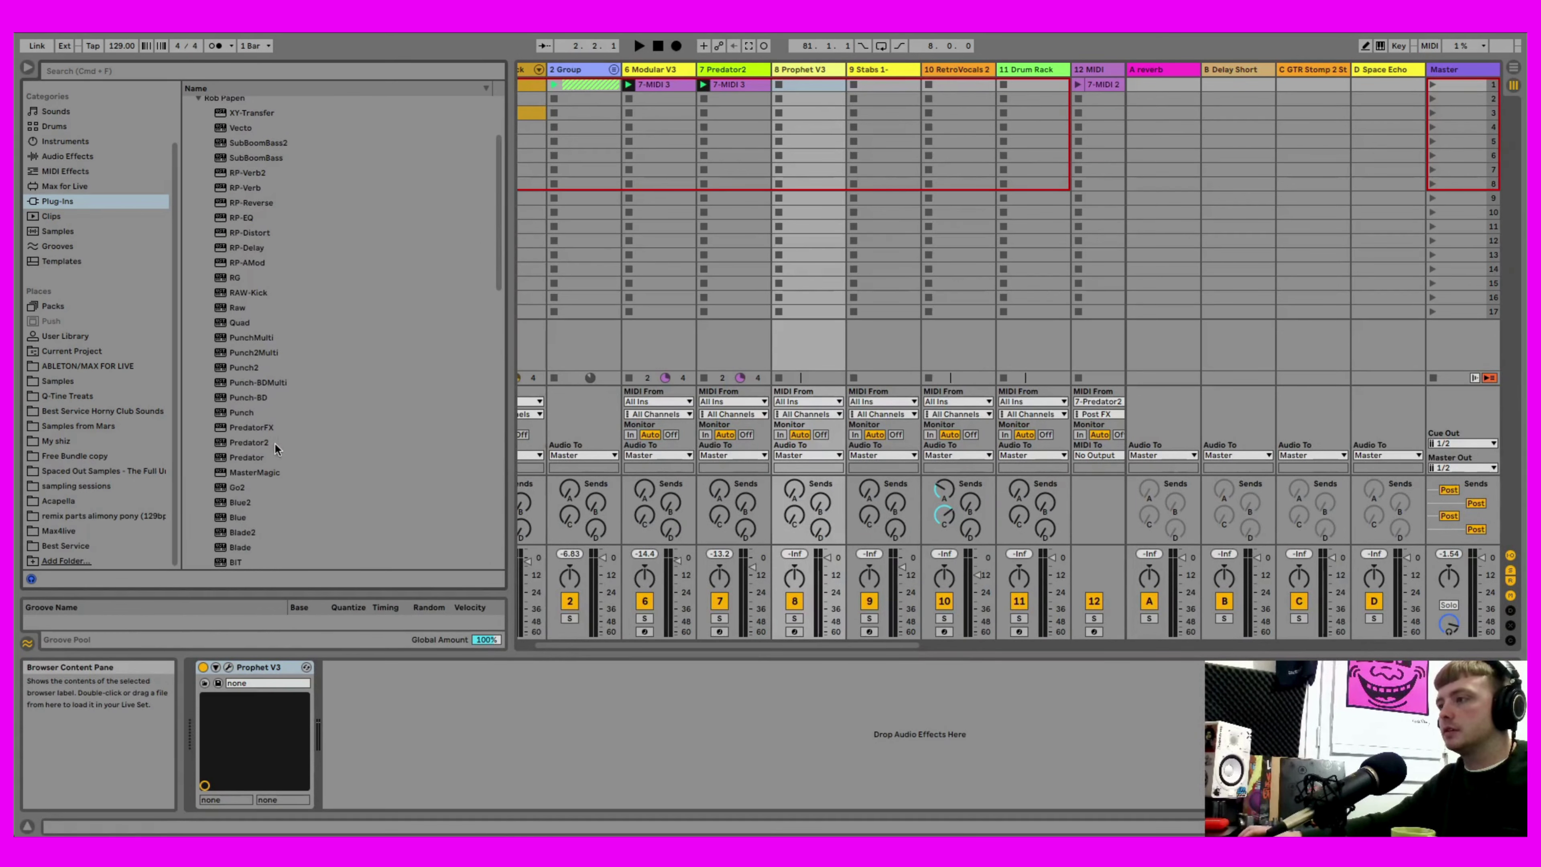
double_click(274, 442)
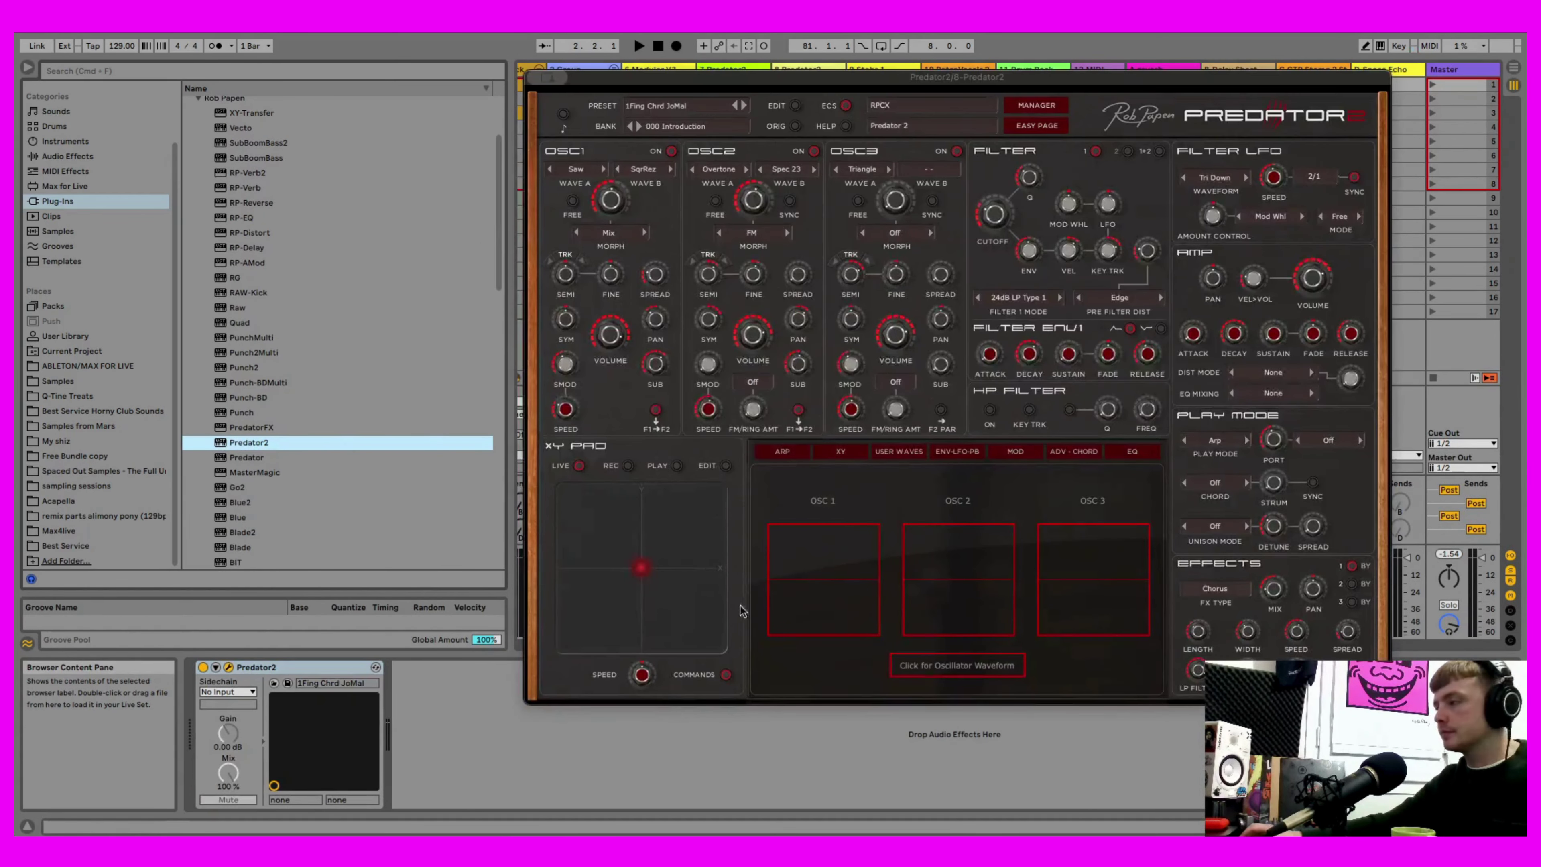
- Browse Predator2's preset banks, including 102 Predator dance 02 and 130 Gizeh Trance 2
click(1014, 104)
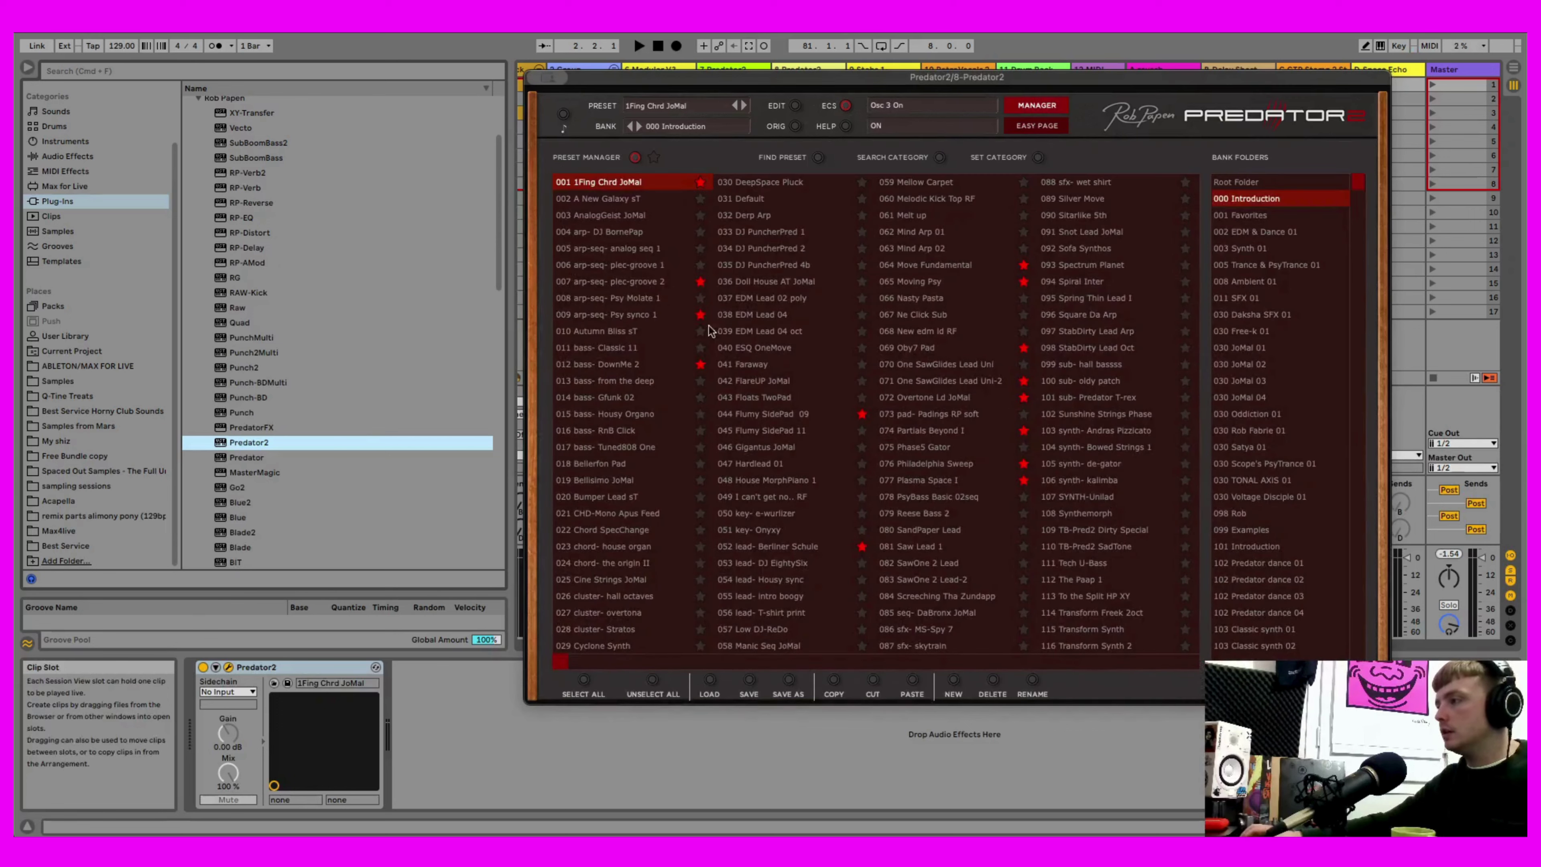
click(1286, 577)
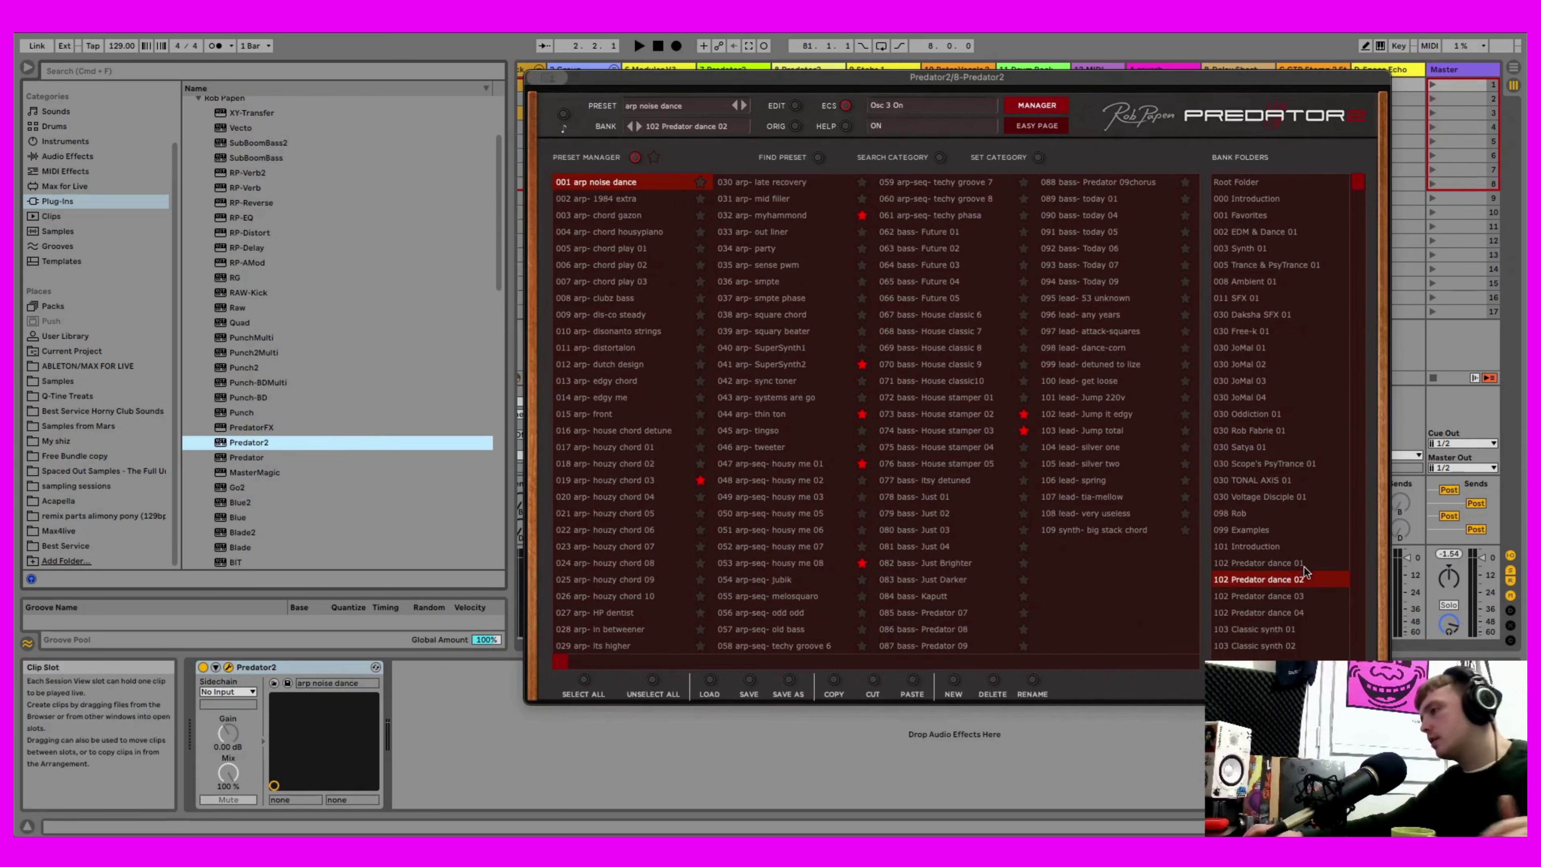
scroll(1274, 577, down, 10)
click(1268, 562)
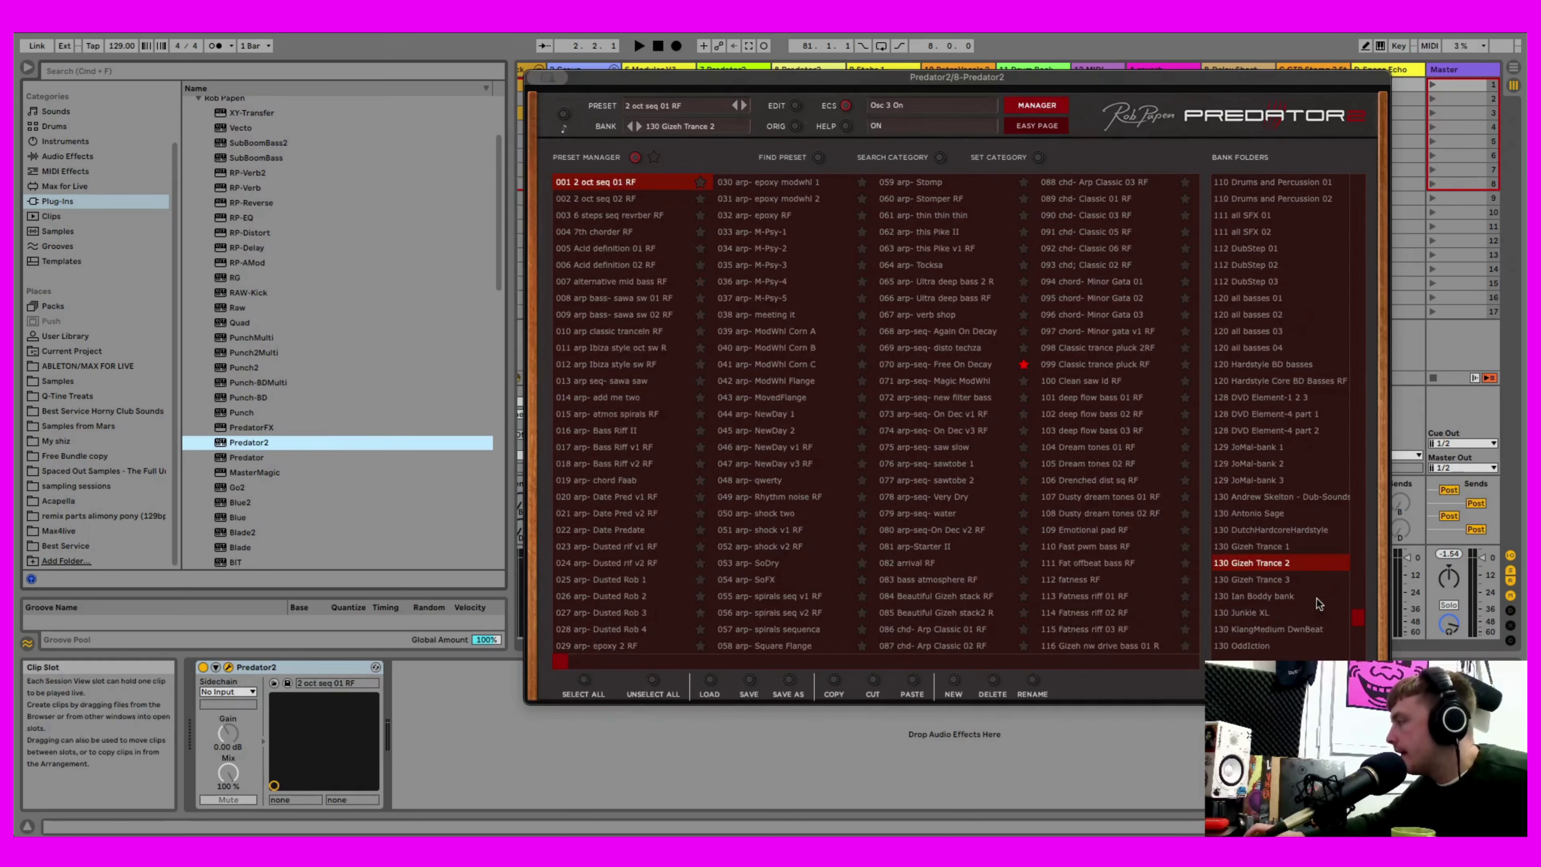
- Audition pad- hybrid, then load the pad- jacek sweep preset from the 103 Classic synth 01 bank
drag(1366, 622, 1359, 347)
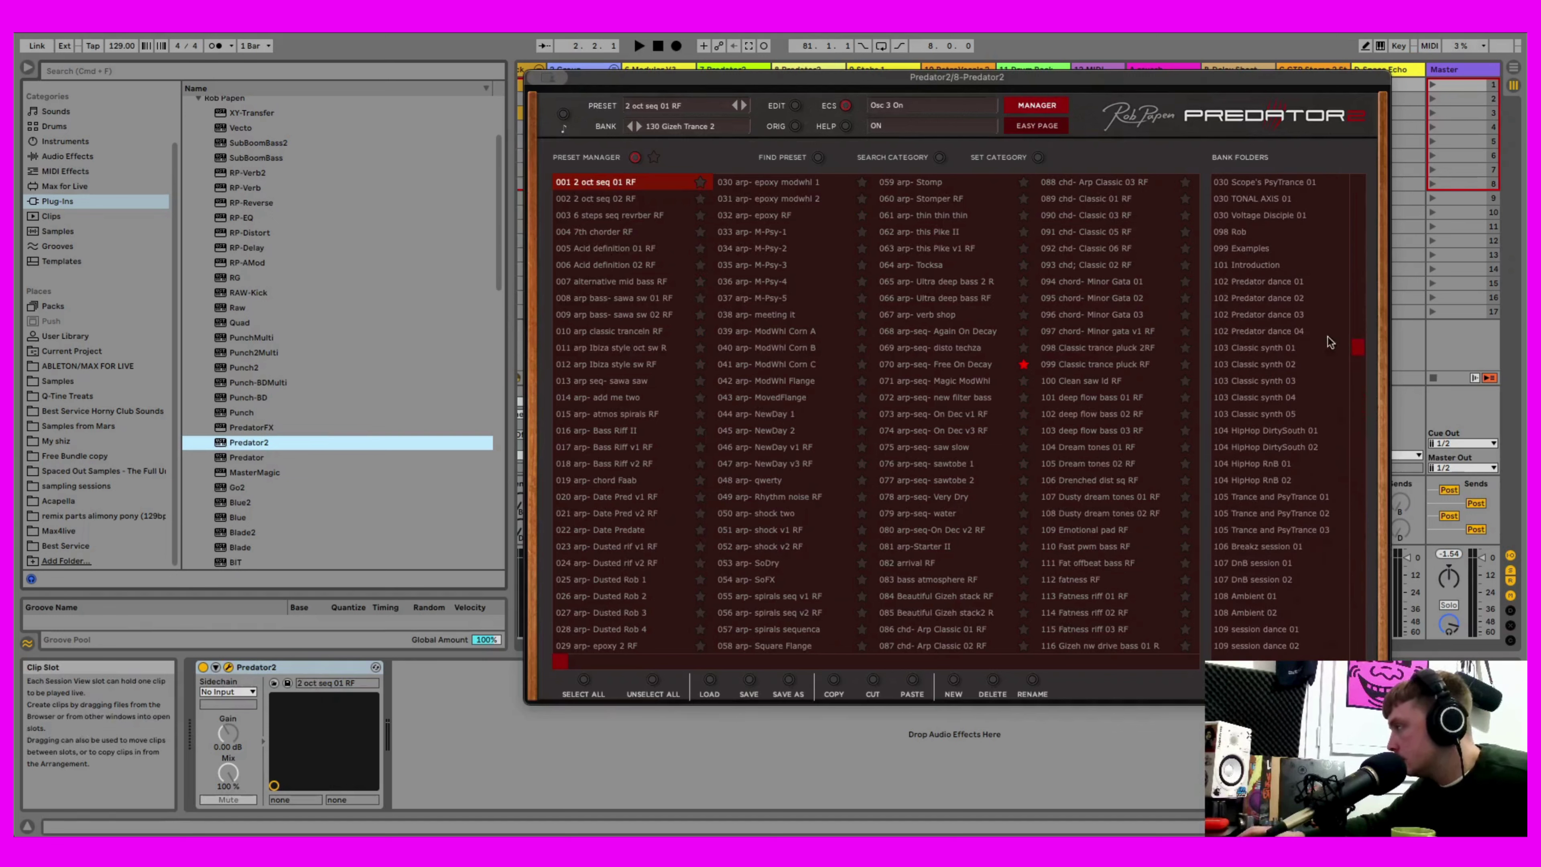
click(1254, 347)
click(934, 464)
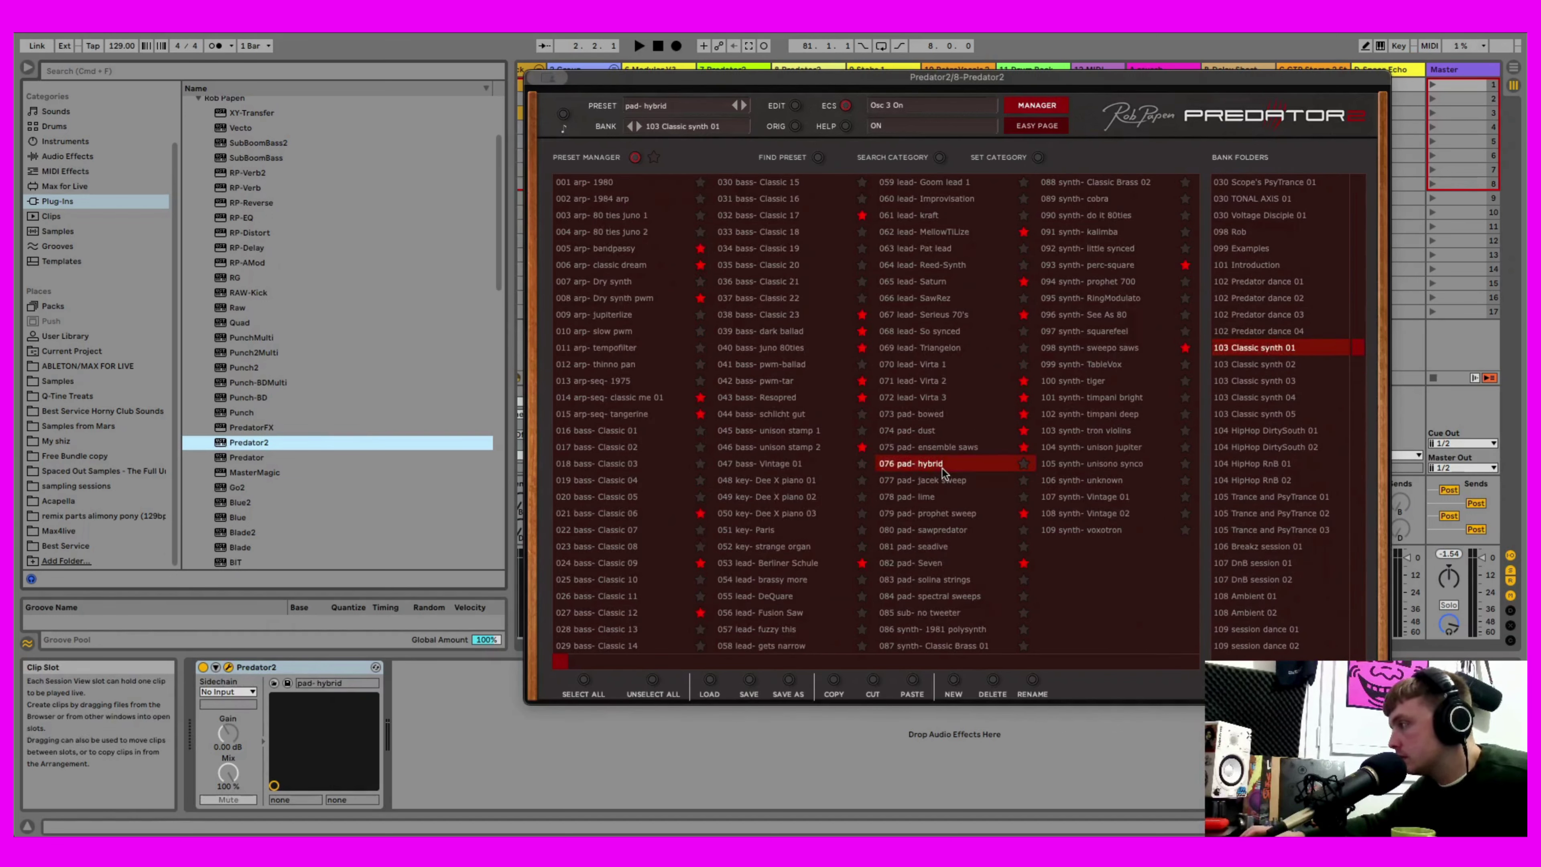
drag(635, 76, 870, 218)
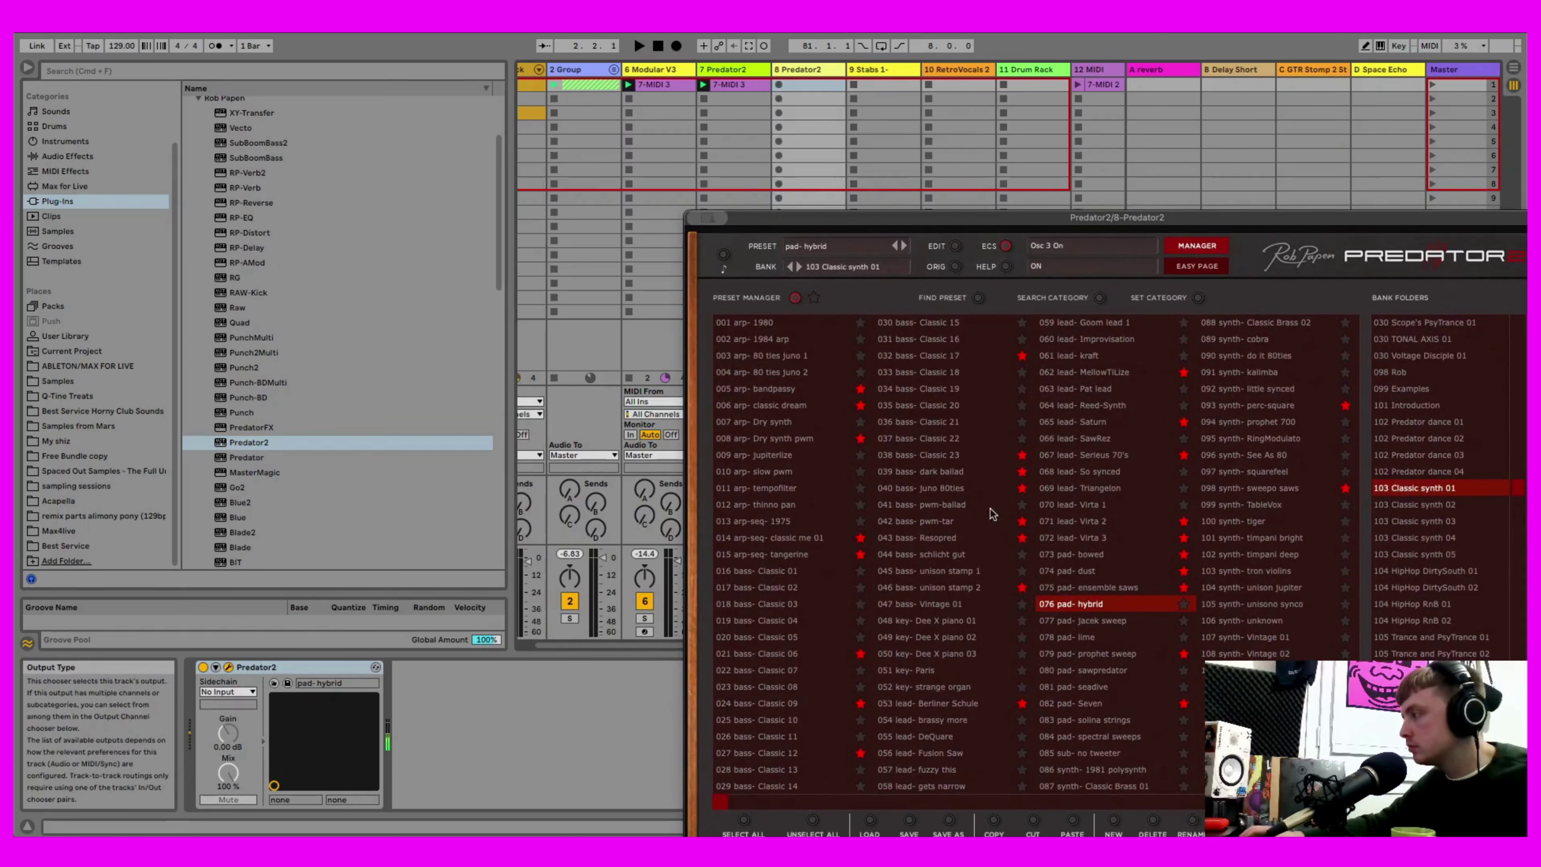
click(1146, 621)
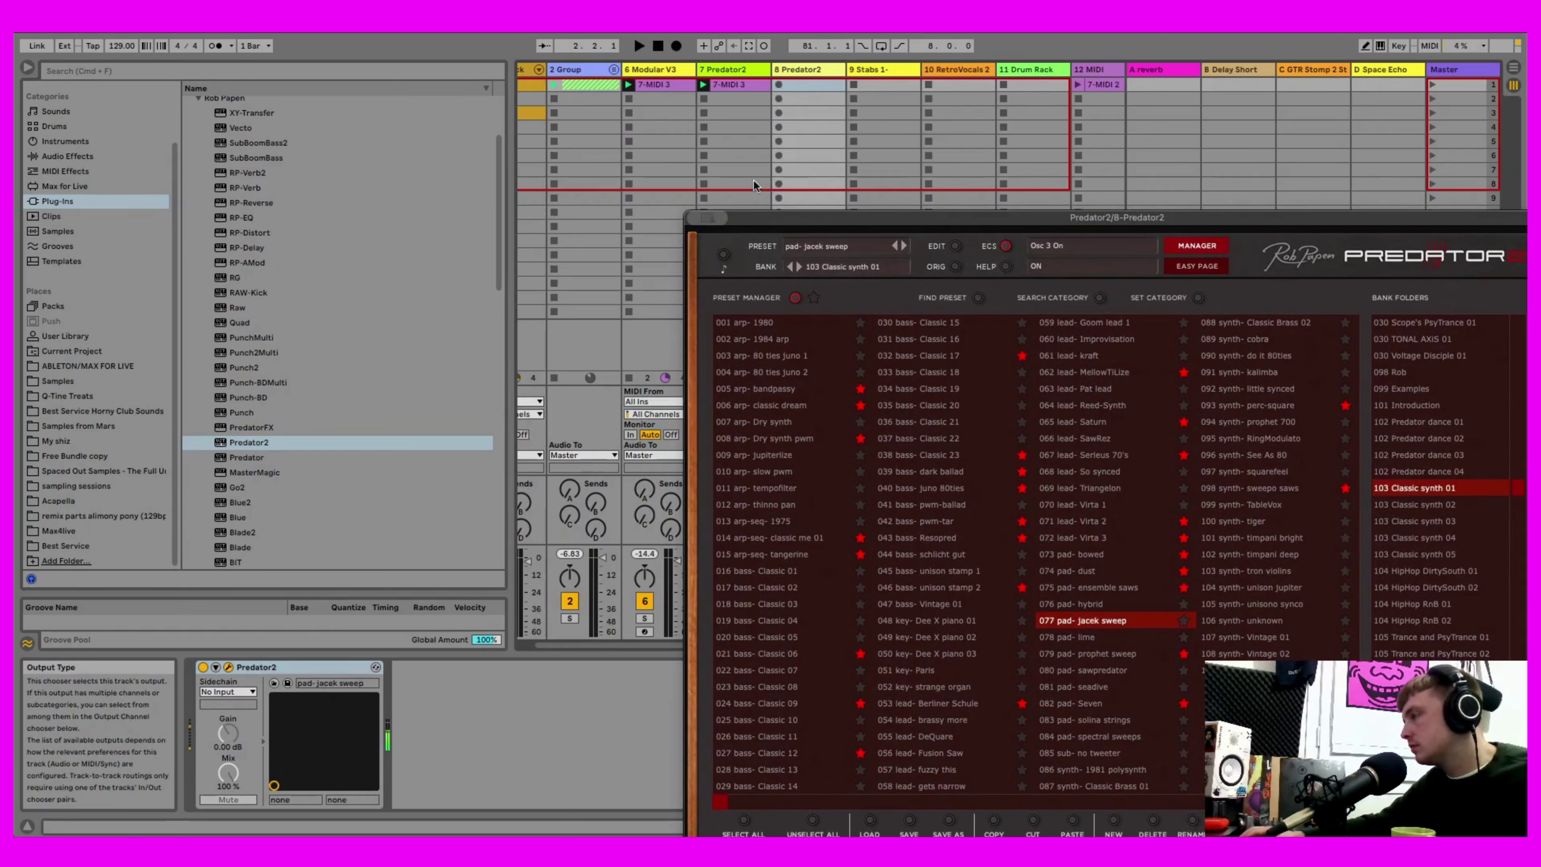
- Create a MIDI clip in the first slot of the new Predator2 track and add a C3 note at its start
double_click(805, 83)
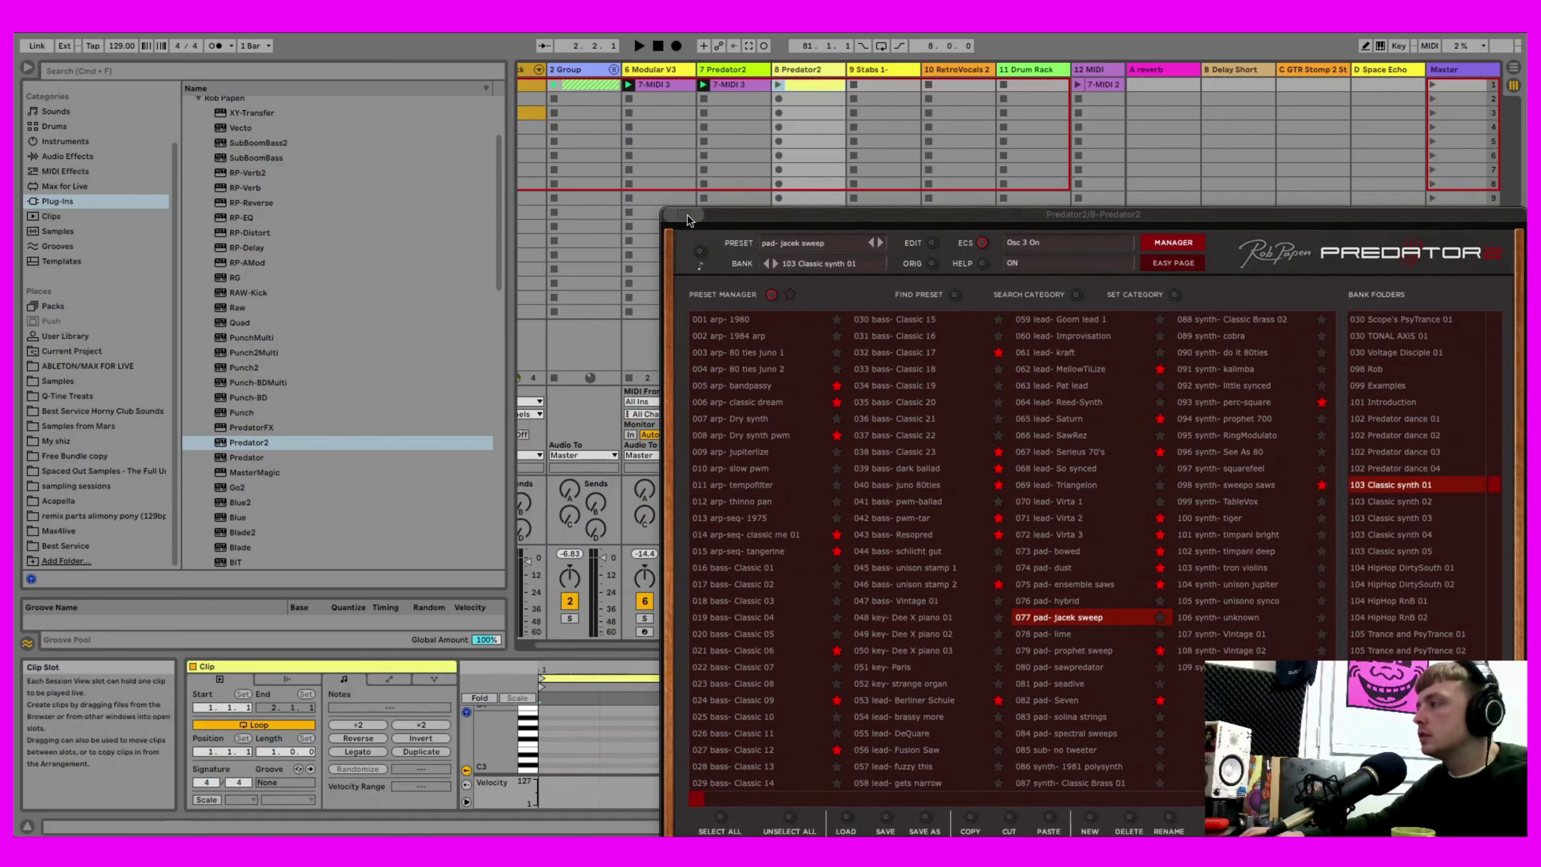
key(super+alt+p)
drag(485, 657, 485, 227)
double_click(437, 457)
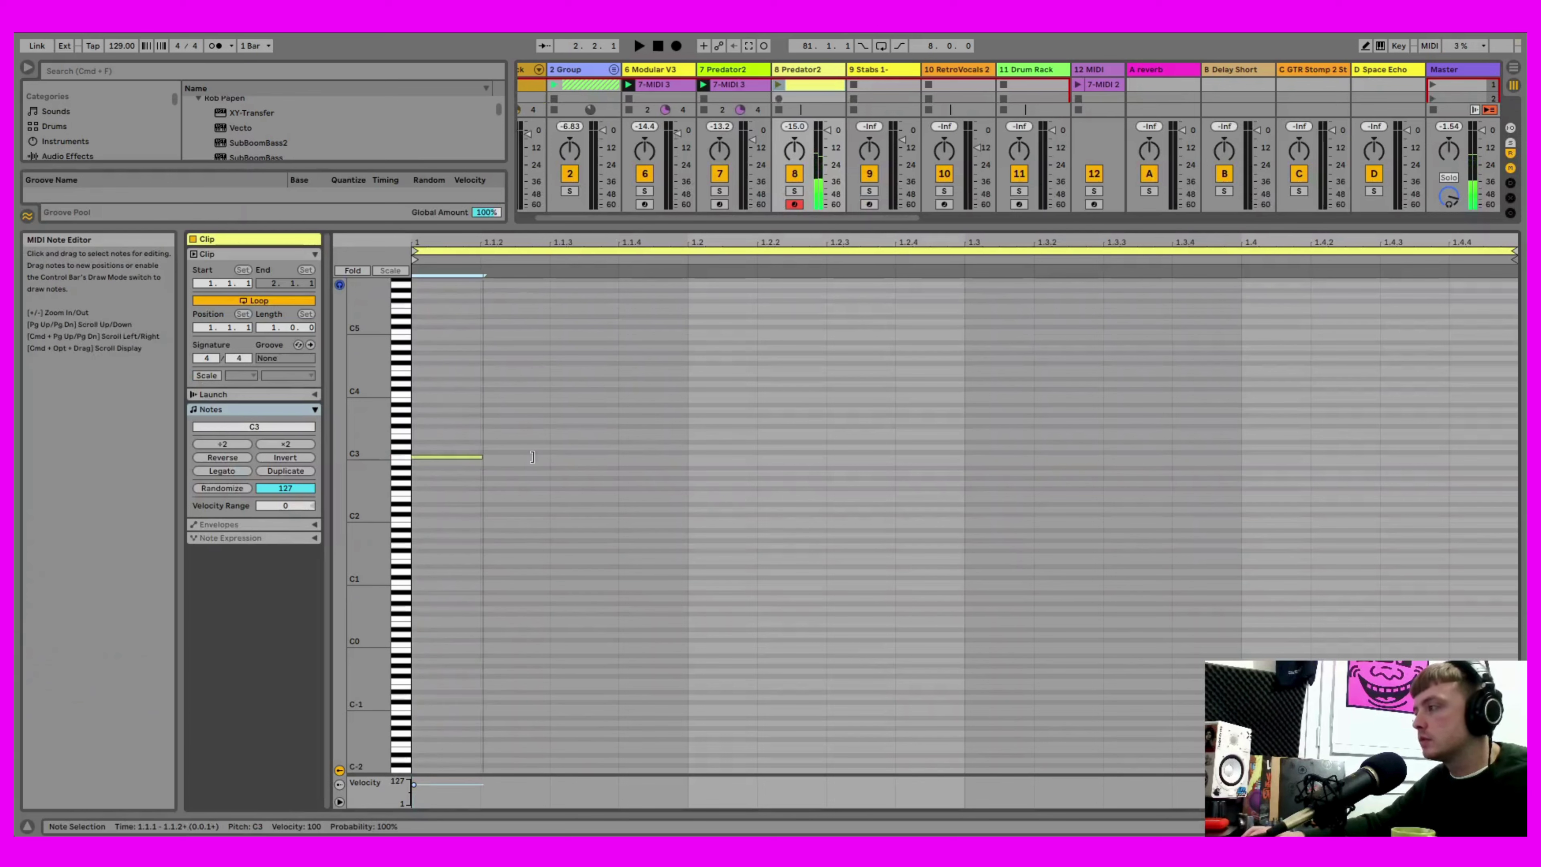
- Lengthen the C3 note to three beats and duplicate the clip's loop to two bars
key(shift+Right)
key(shift+Right)
key(shift+Right)
key(shift+Right)
key(shift+Right)
key(shift+Right)
key(shift+Right)
key(shift+Right)
key(shift+Right)
key(shift+Right)
key(shift+Right)
click(285, 470)
click(1315, 571)
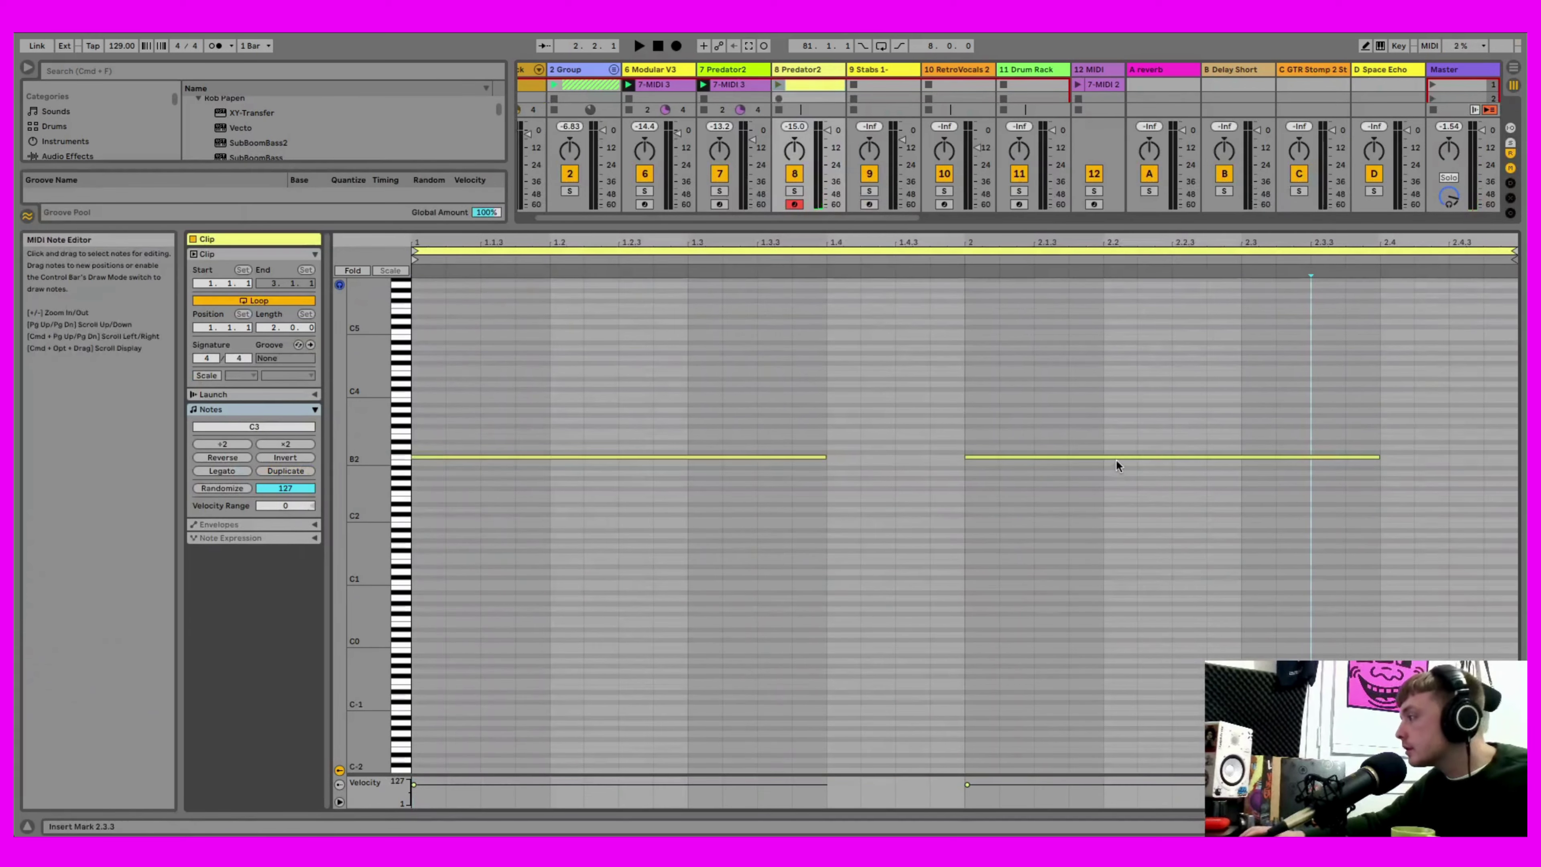
- Move the second bar's note to D#3, checking the first Predator2 track's clip for reference, and start playback
drag(1115, 457, 1118, 429)
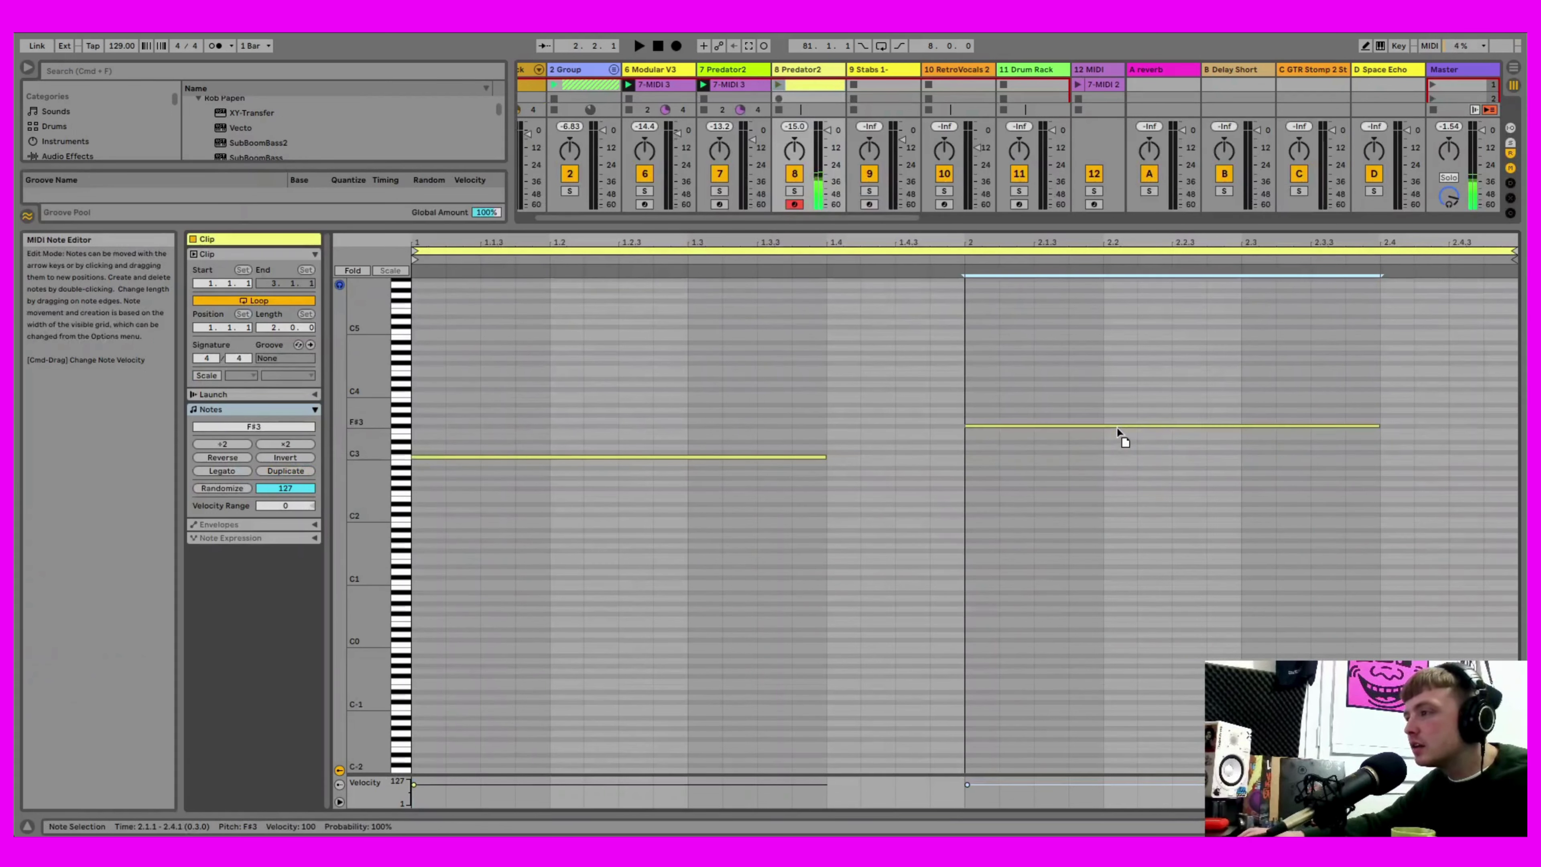
click(731, 84)
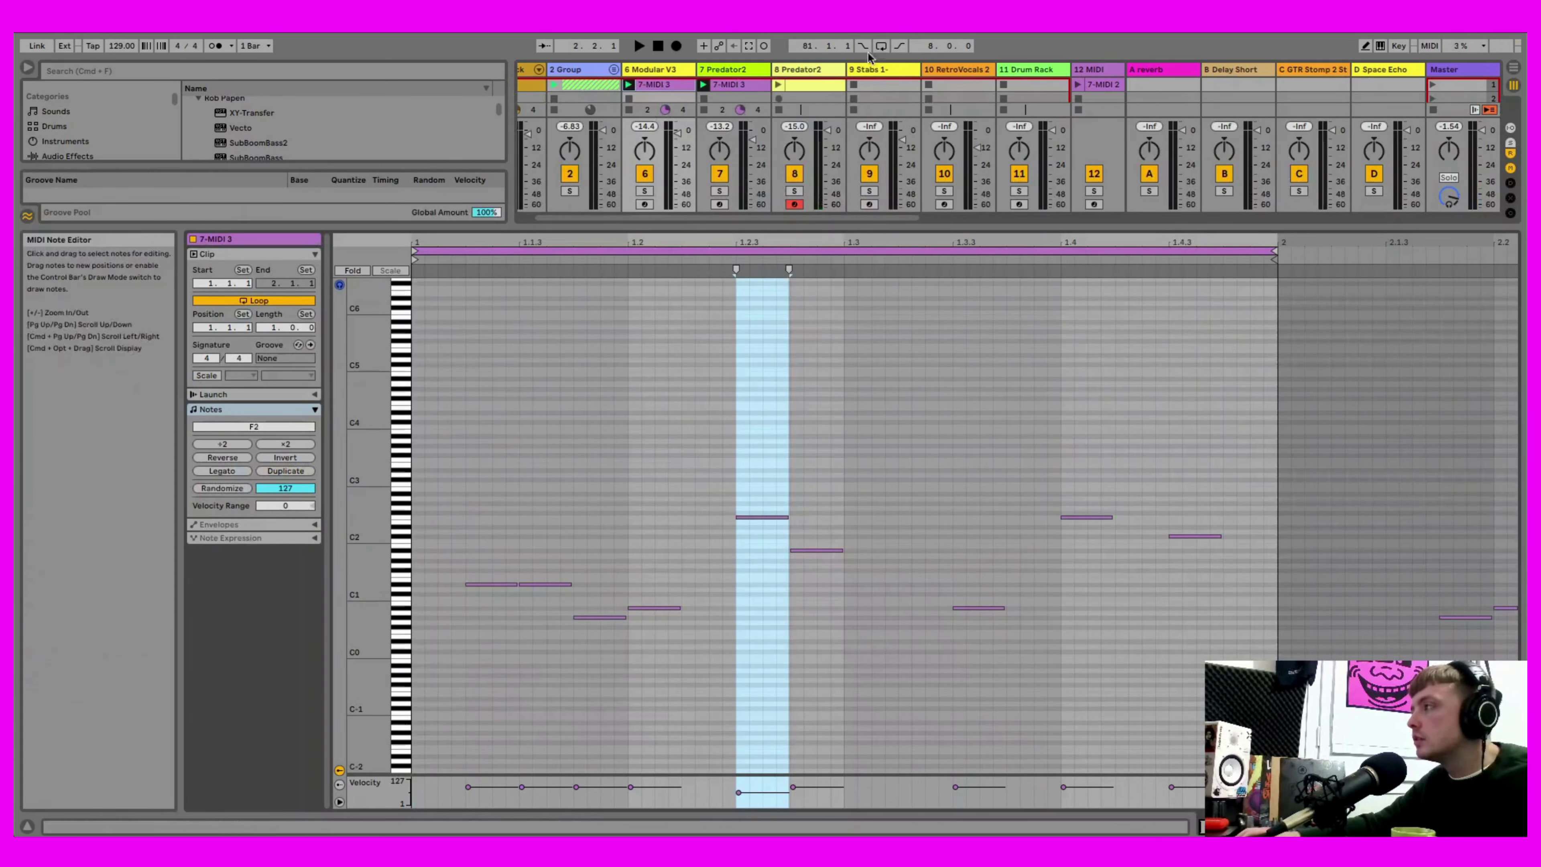
click(810, 84)
drag(987, 428, 990, 442)
key(space)
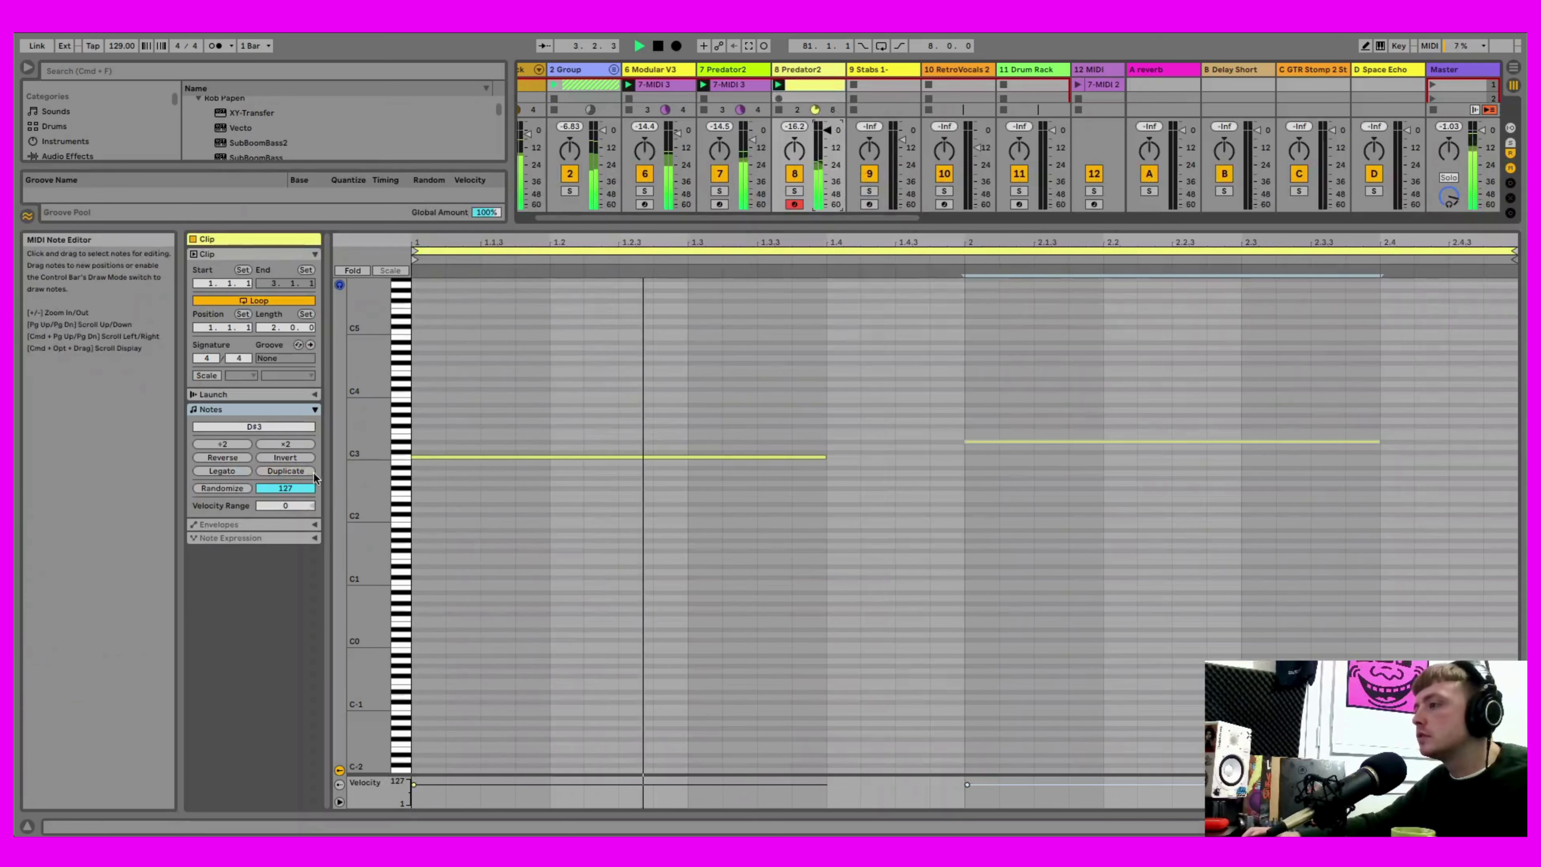
- Duplicate the clip's loop to four bars and delete the D#3 note in bar 2
key(super+d)
click(837, 441)
key(Delete)
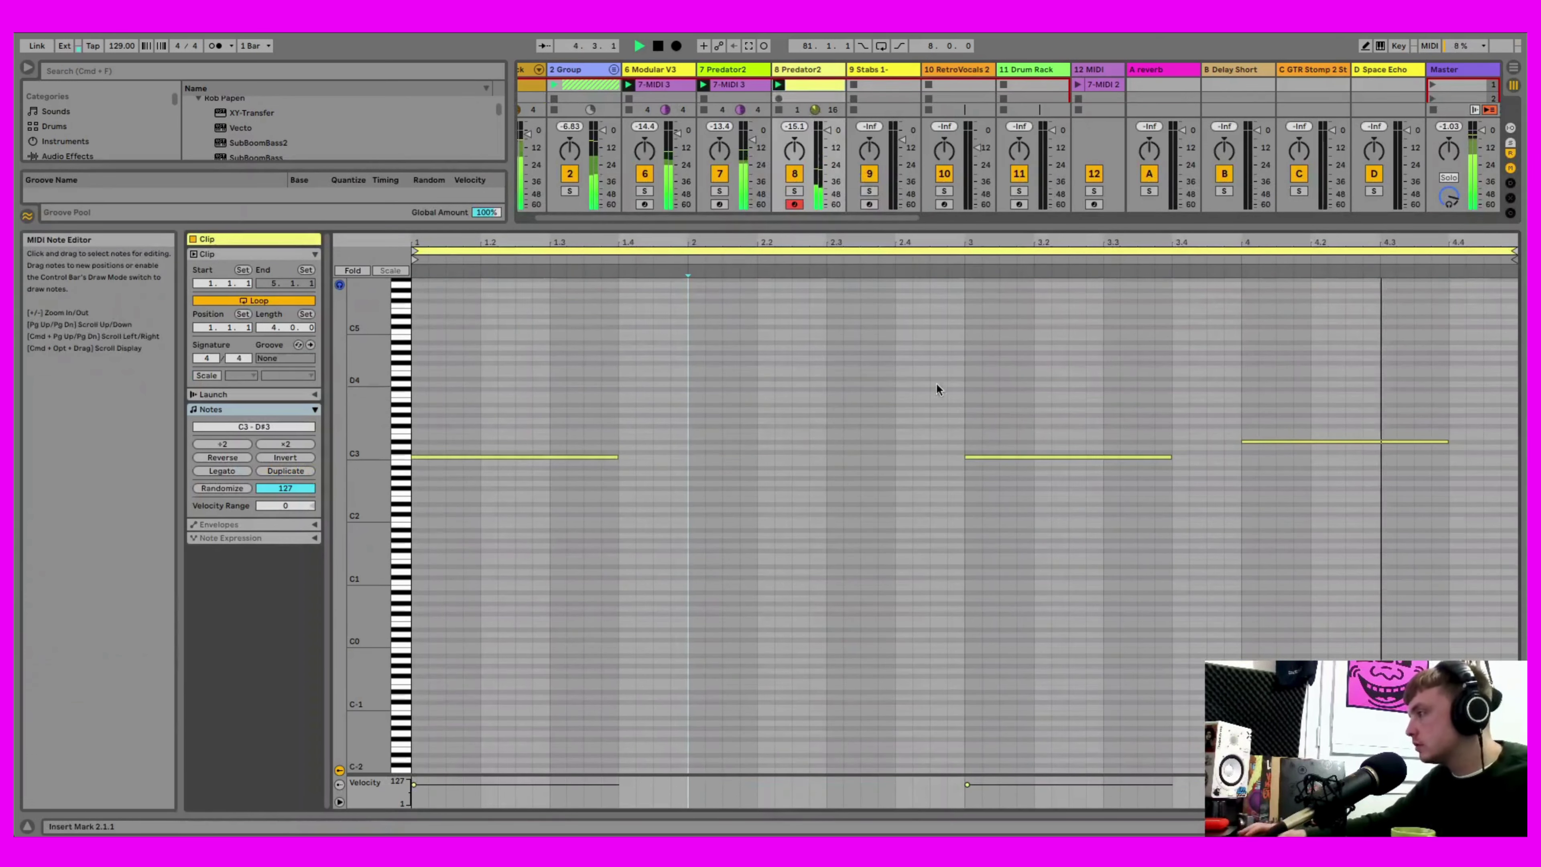
- Raise the bar 3 note to F3 and stretch the C3 and F3 notes to almost two bars each
click(986, 457)
drag(986, 460, 991, 434)
click(616, 456)
drag(615, 456, 929, 456)
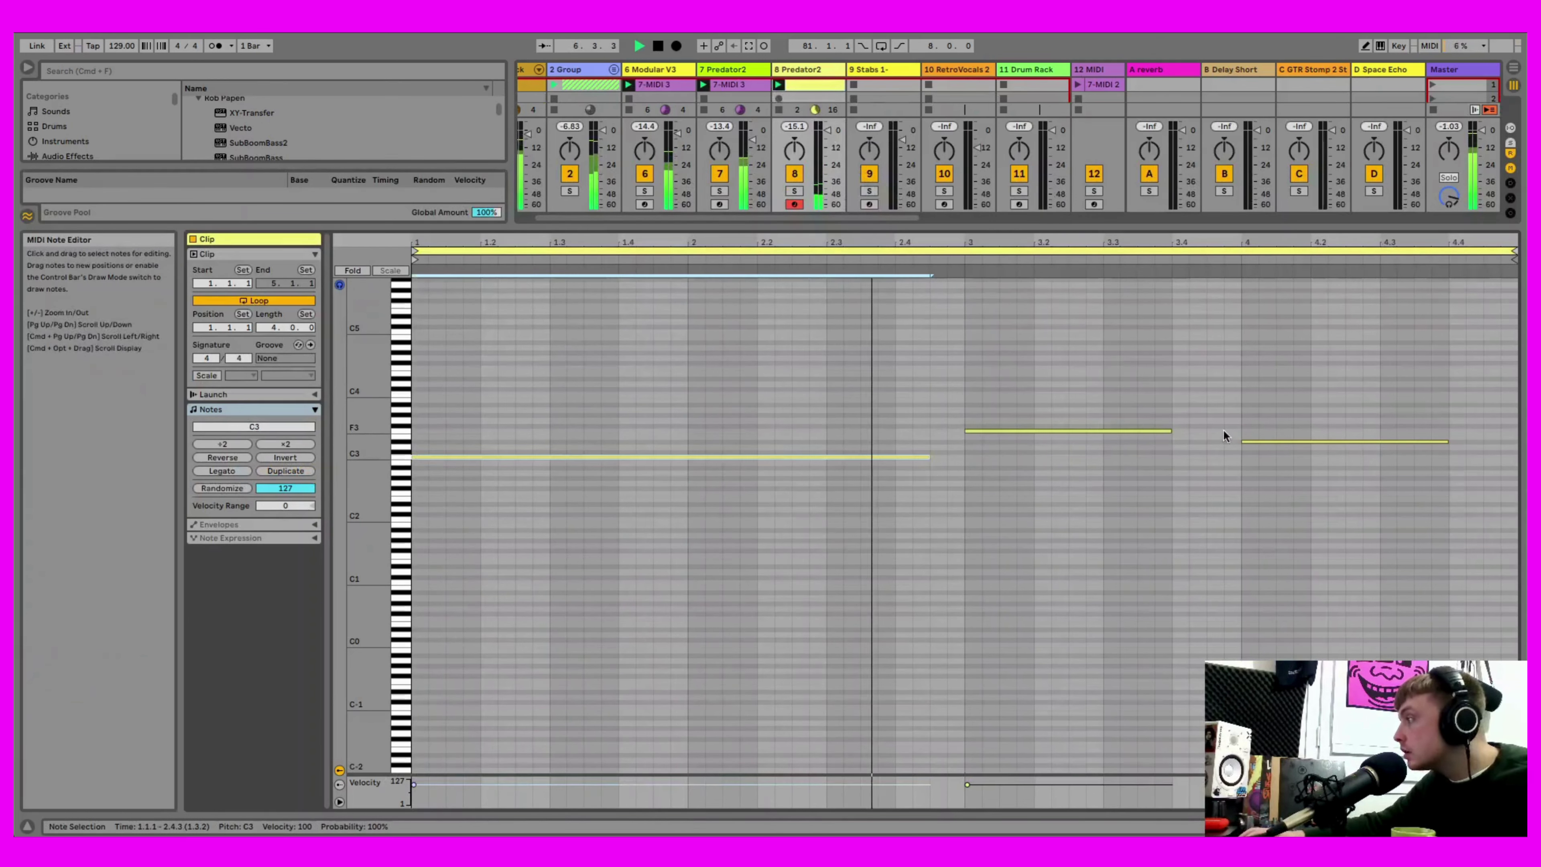
drag(1170, 433, 1438, 423)
- Delete the short note in bar 4 beneath the long F3 note
click(1418, 441)
key(Up)
key(Up)
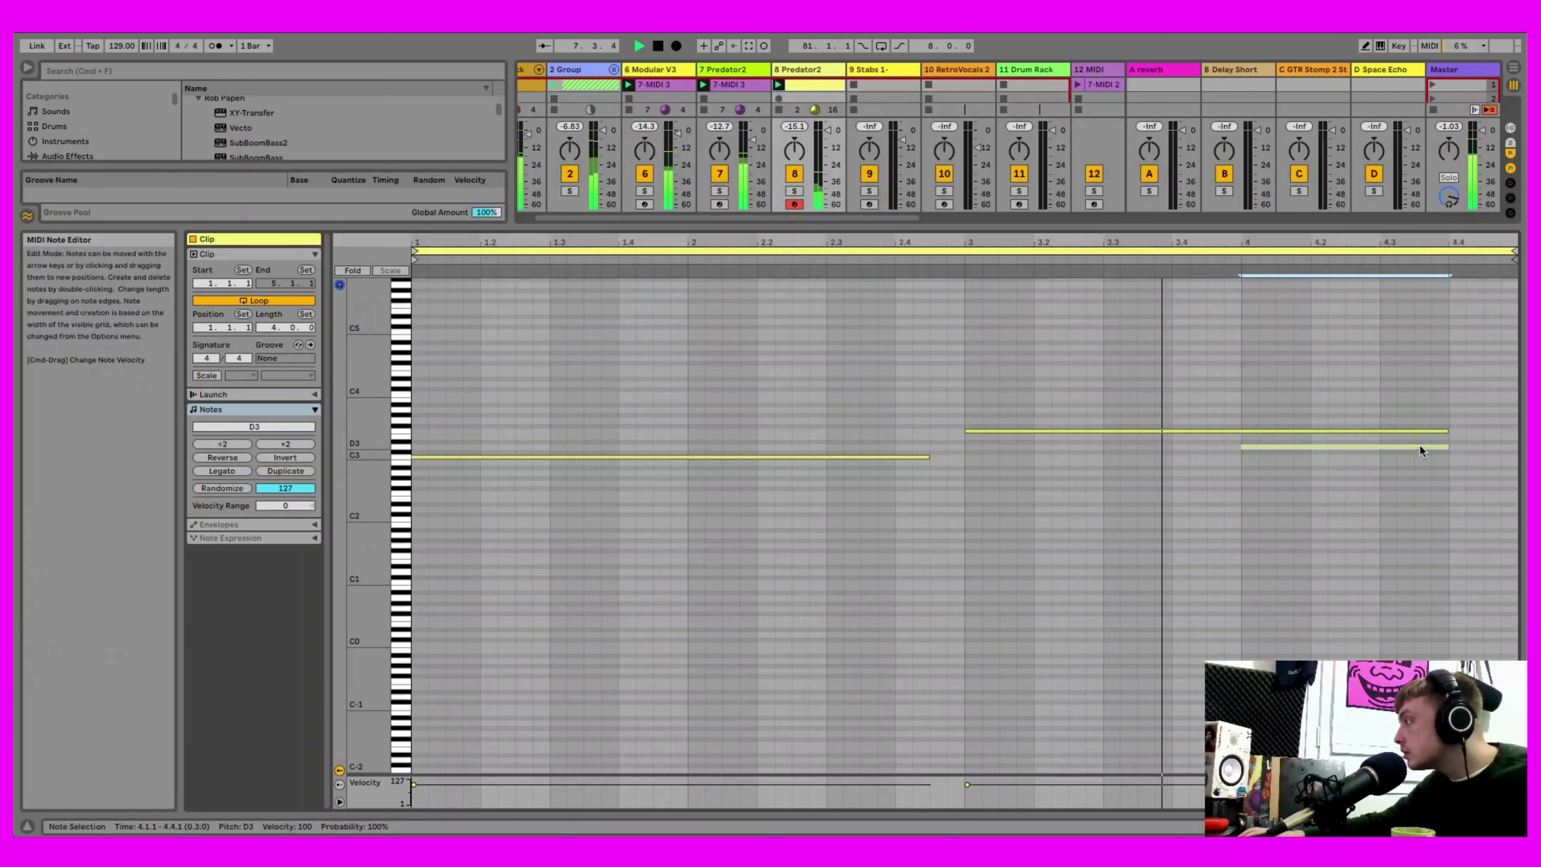
click(1427, 454)
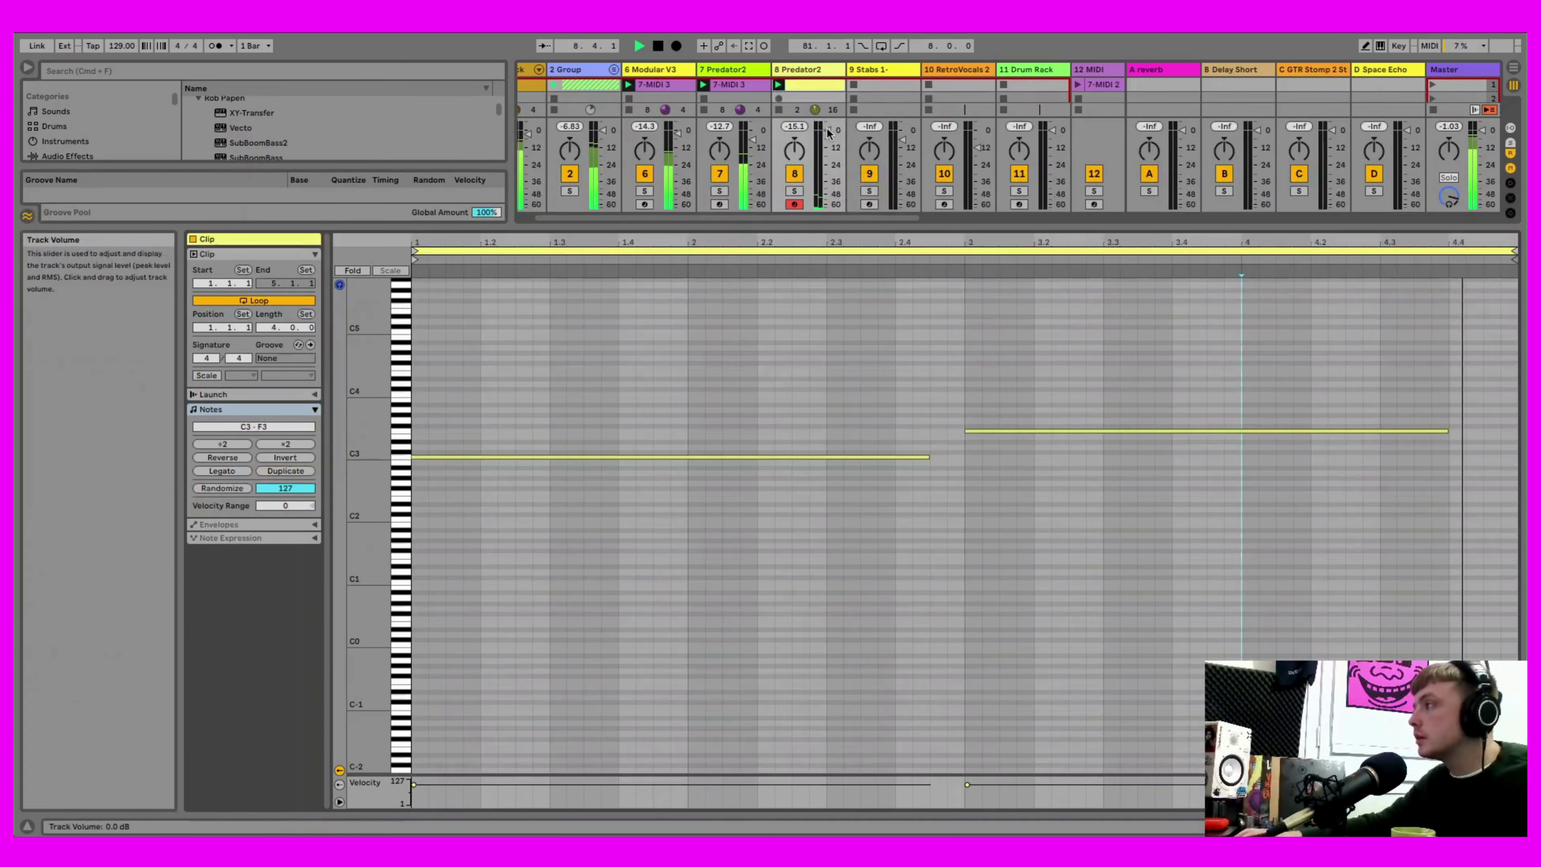
- Lower the new Predator2 track's volume, then shorten the C3 note to end at 2.3.1 and the F3 note at 4.3.1
drag(834, 161, 835, 171)
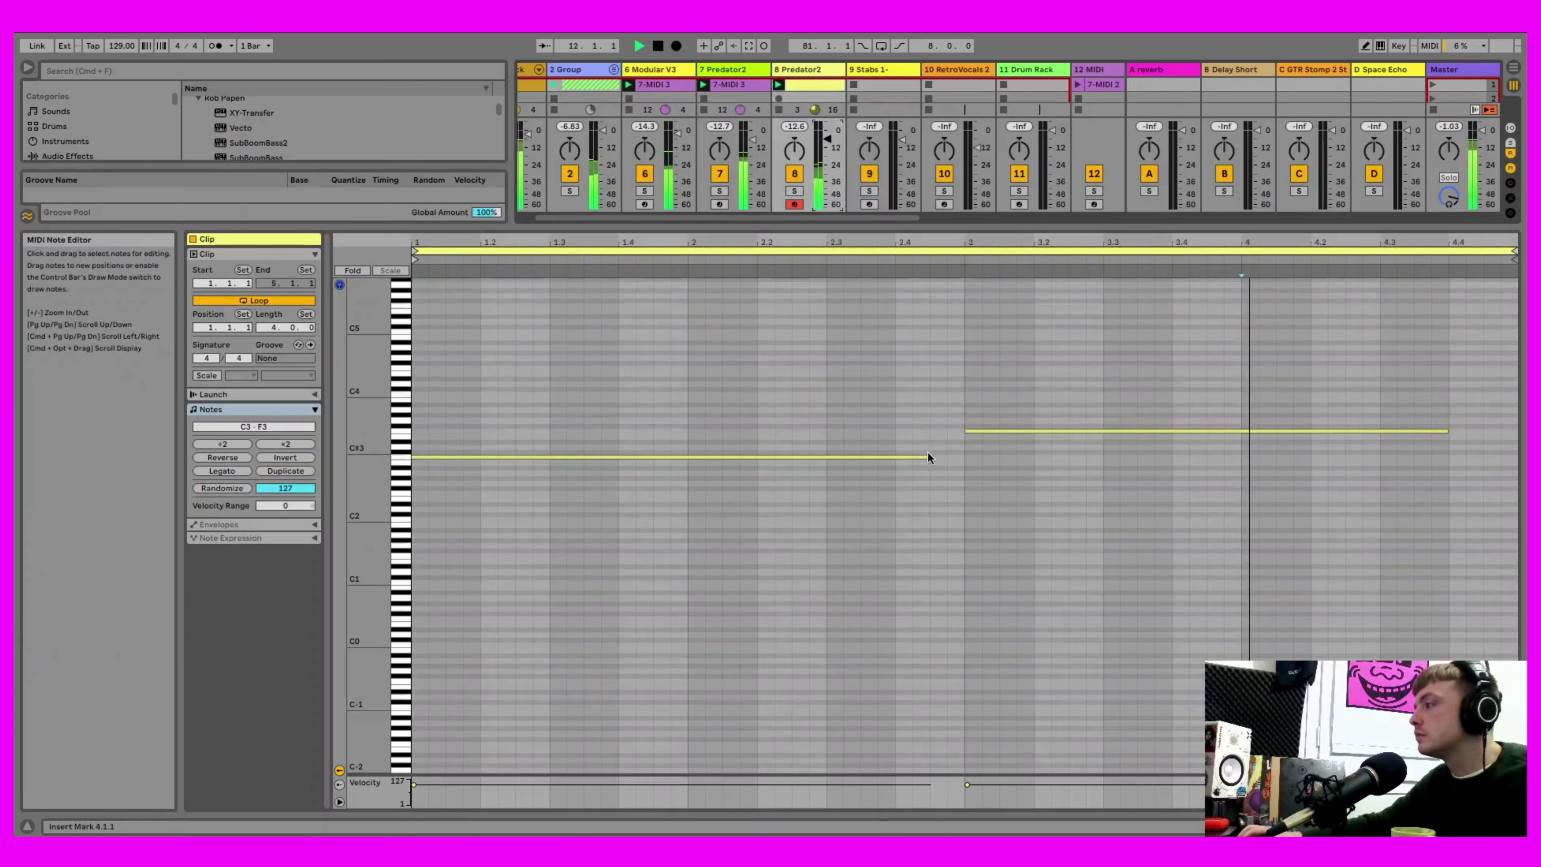
drag(930, 457, 816, 456)
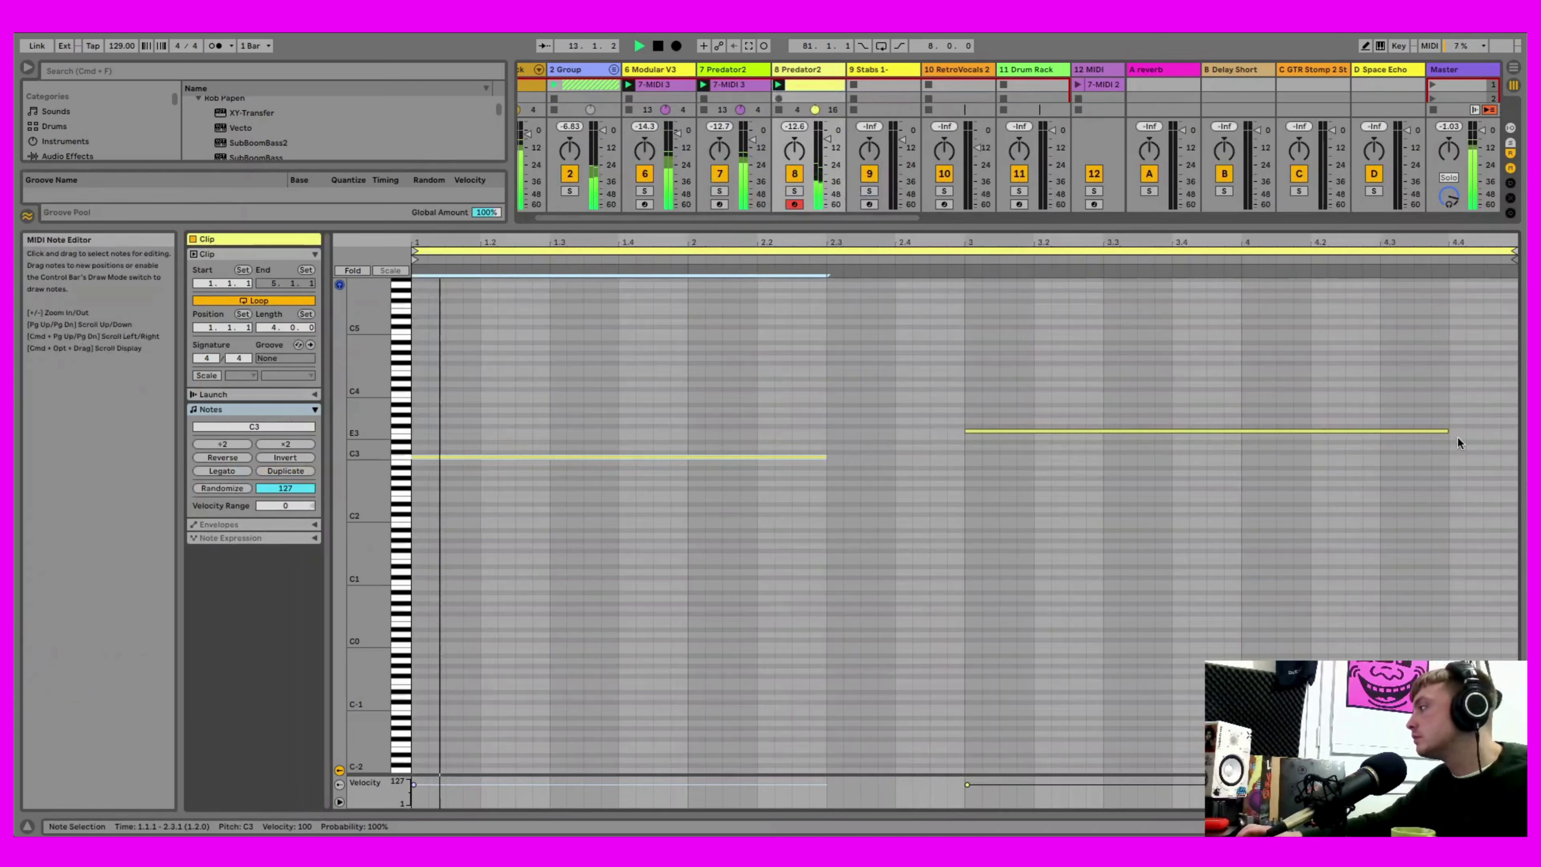
drag(1447, 431, 1384, 431)
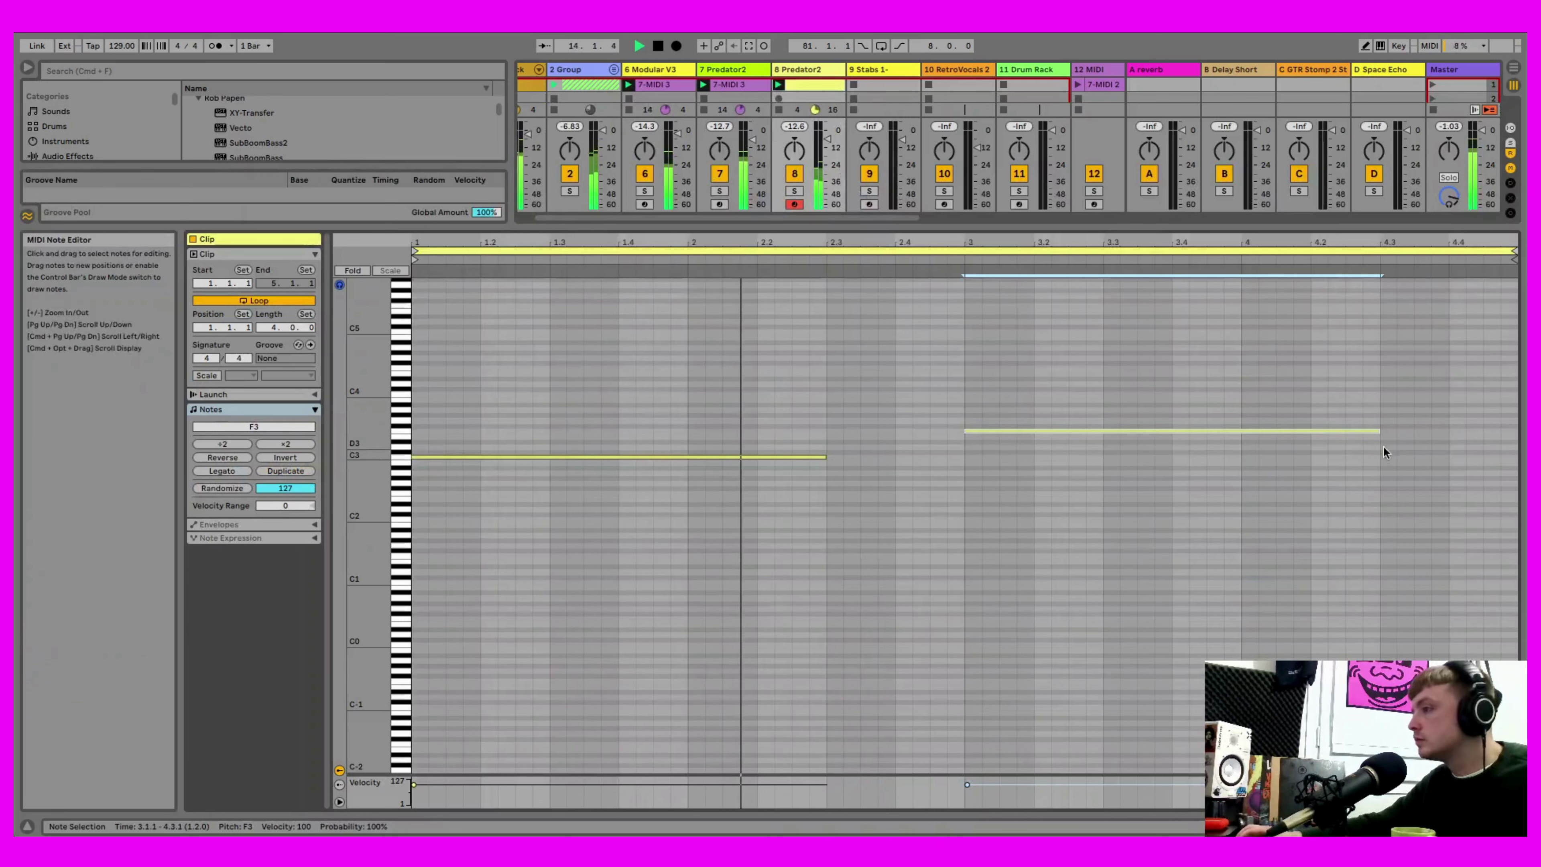
- Add an A#3 note from 4.3.1 to the end of the four-bar loop
click(1384, 431)
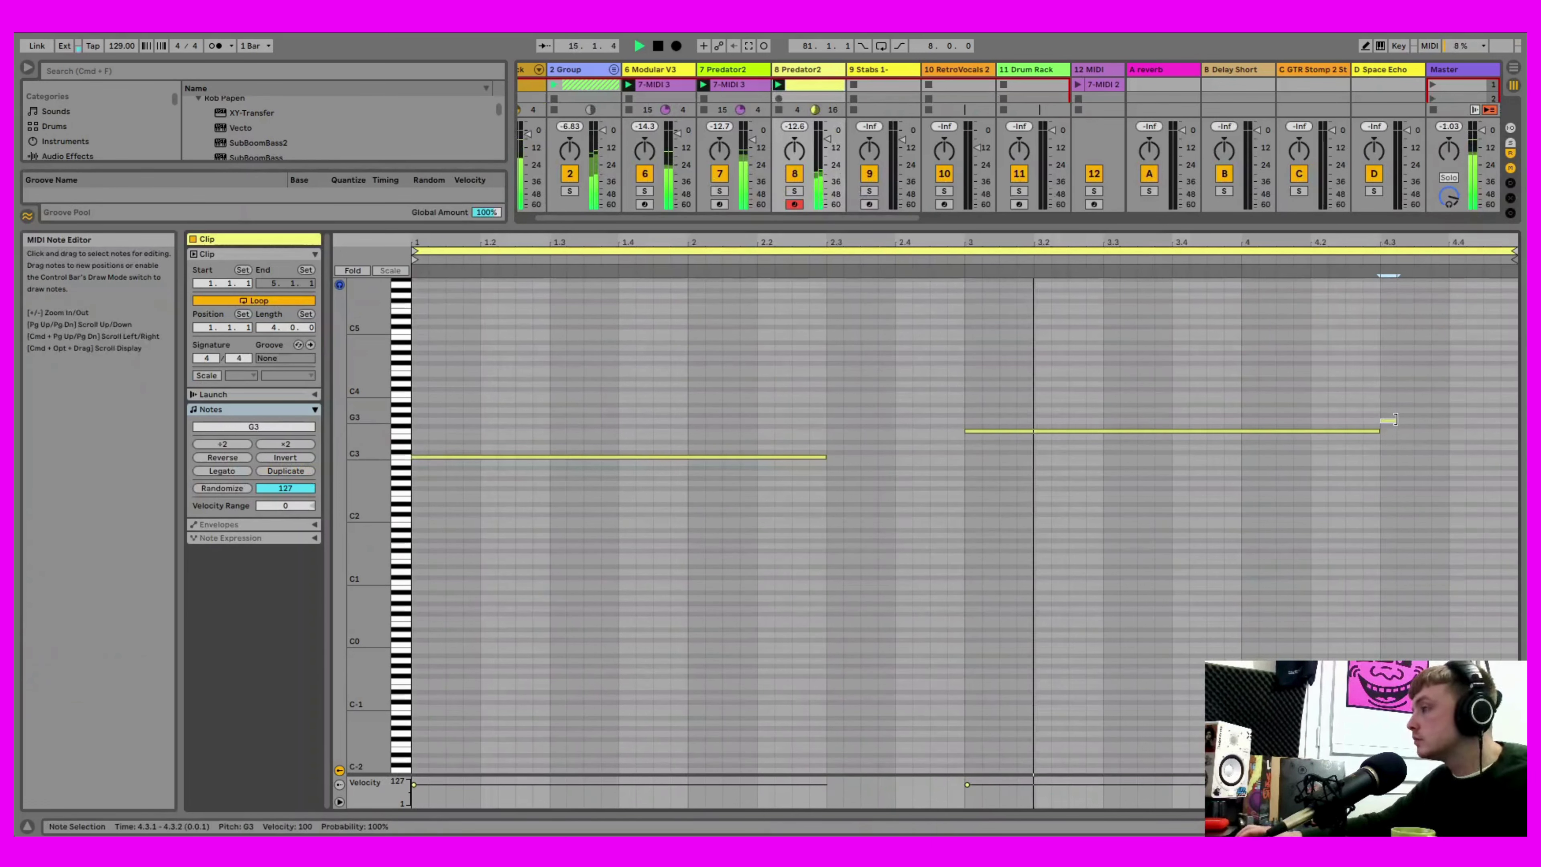
double_click(1389, 421)
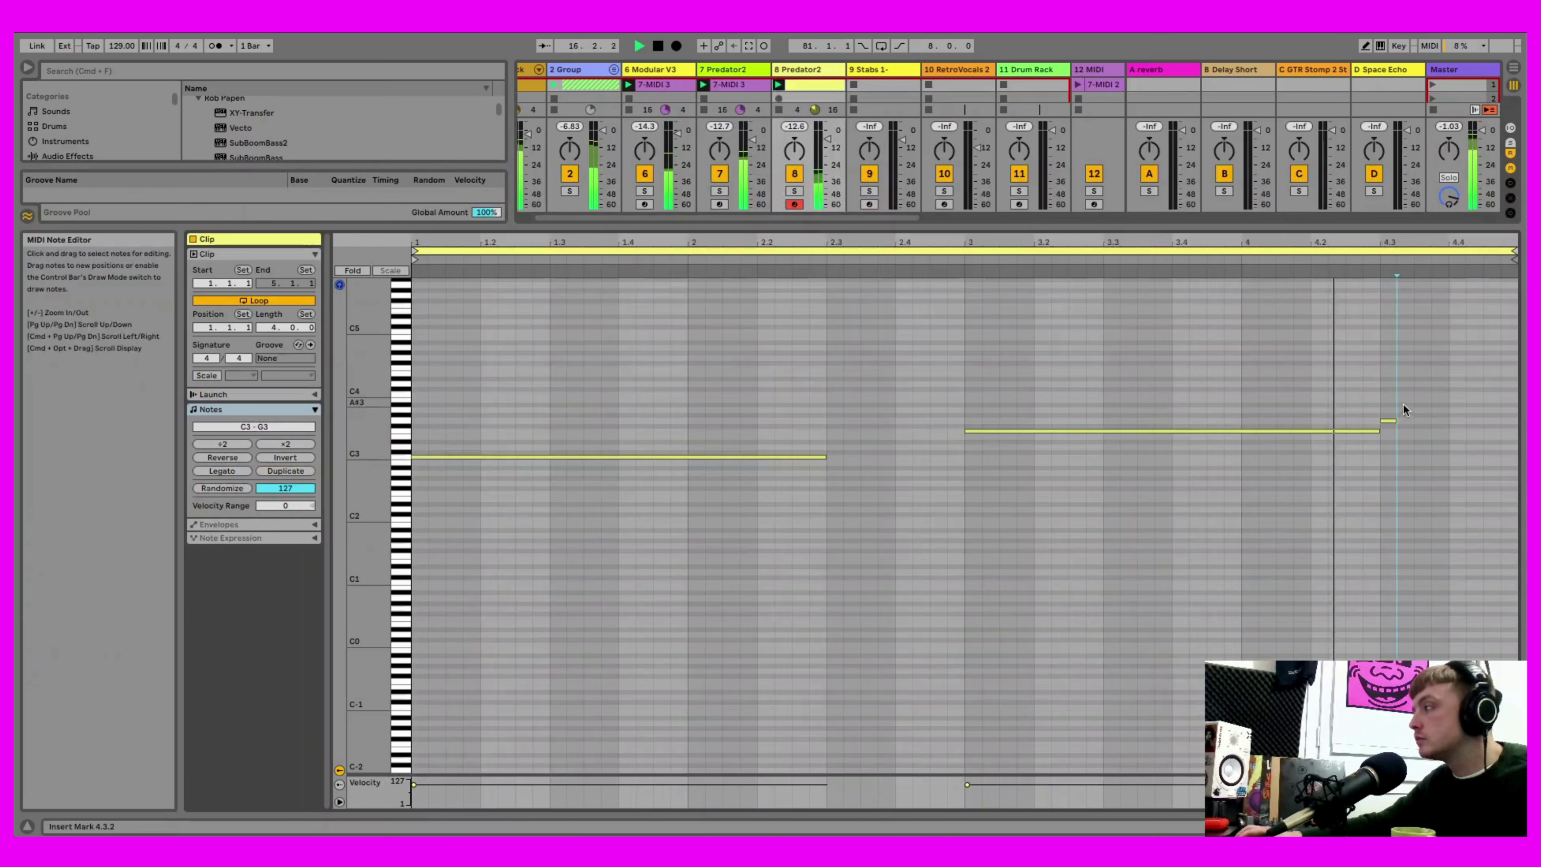
click(1393, 418)
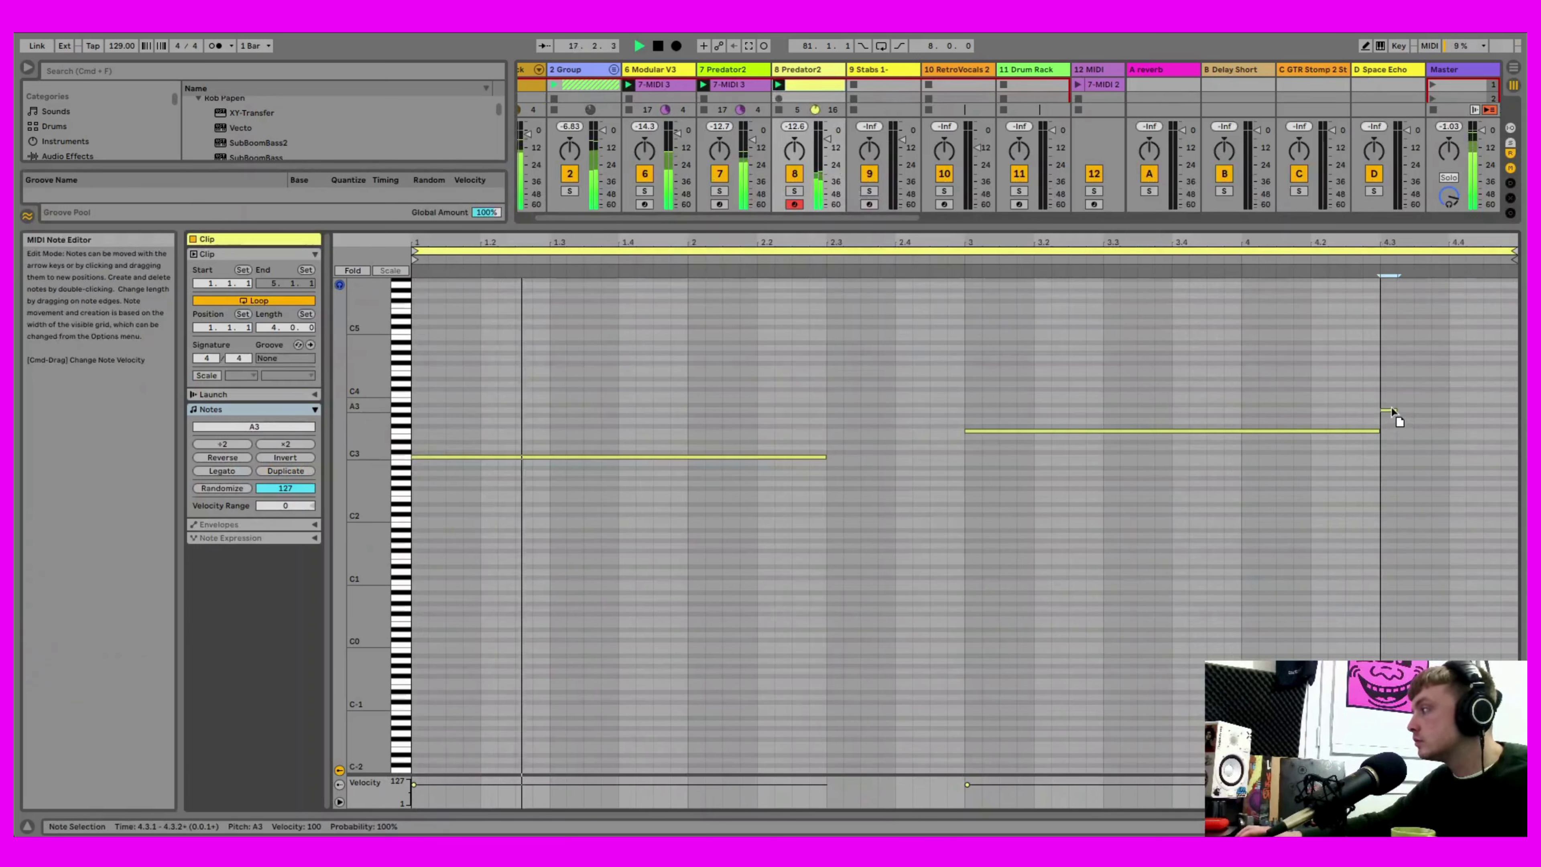
drag(1393, 418, 1513, 405)
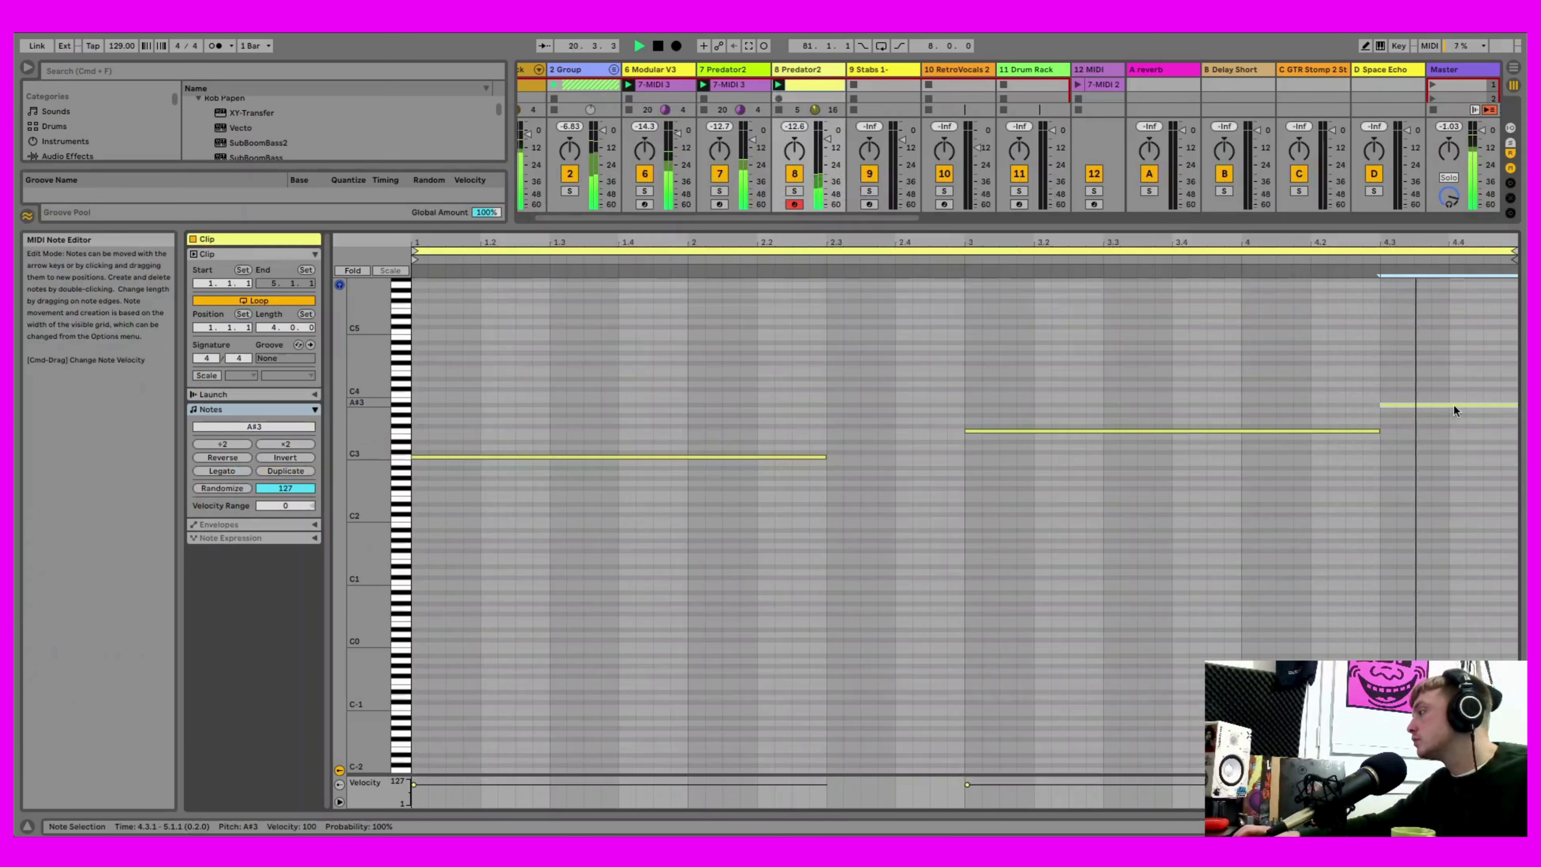
- Adjust the A#3 note to run from 4.2.1 to 5.1.1 and shorten the end of the F3 note slightly
mouse_move(1376, 429)
mouse_down()
mouse_move(1396, 430)
mouse_move(1369, 408)
mouse_up()
drag(1481, 405, 1518, 405)
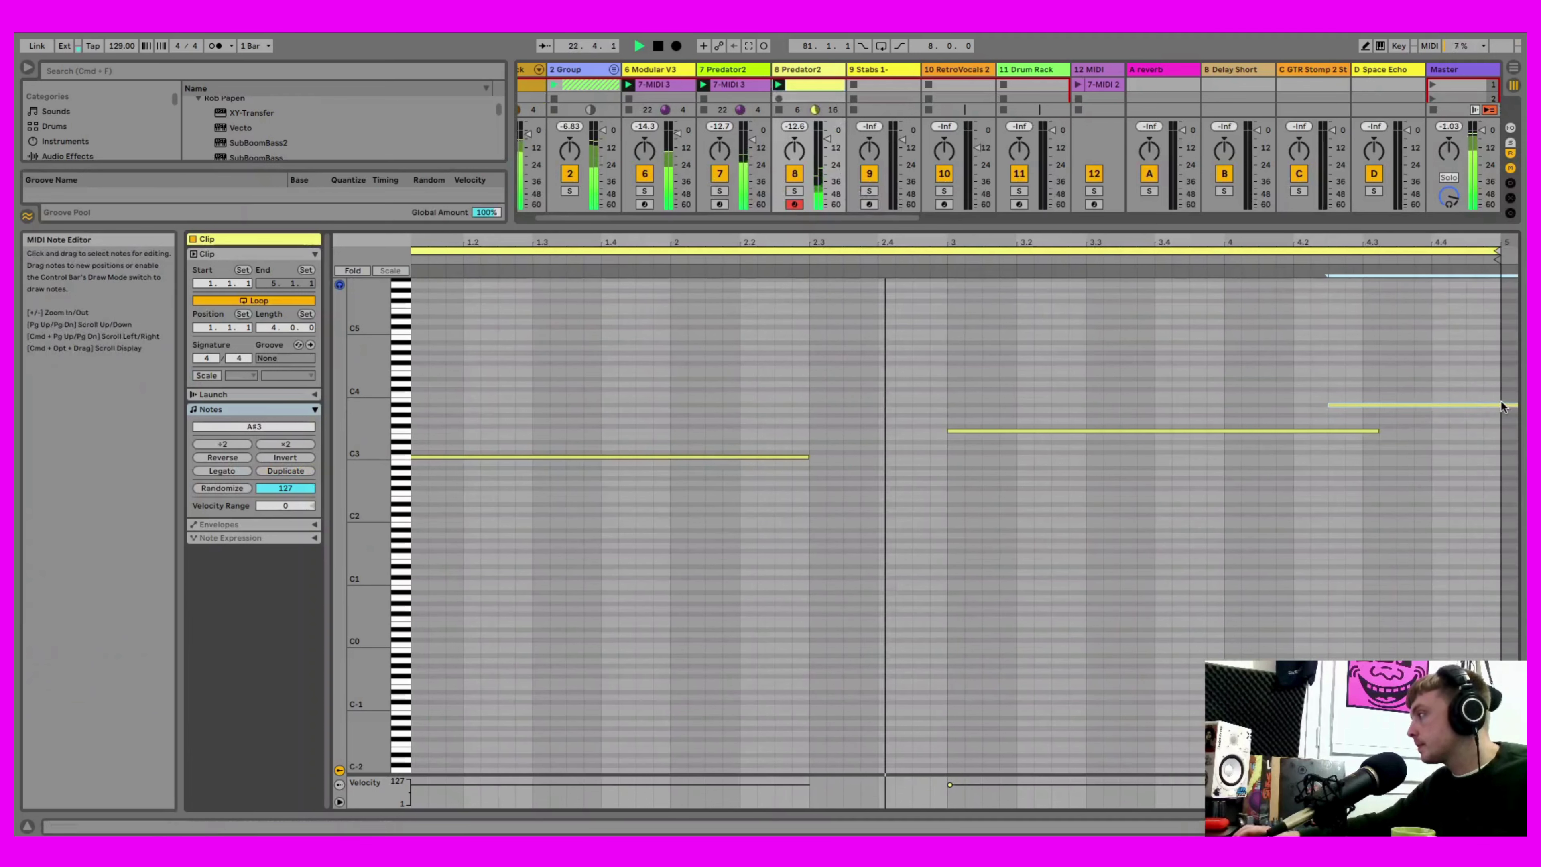
drag(1328, 406, 1376, 408)
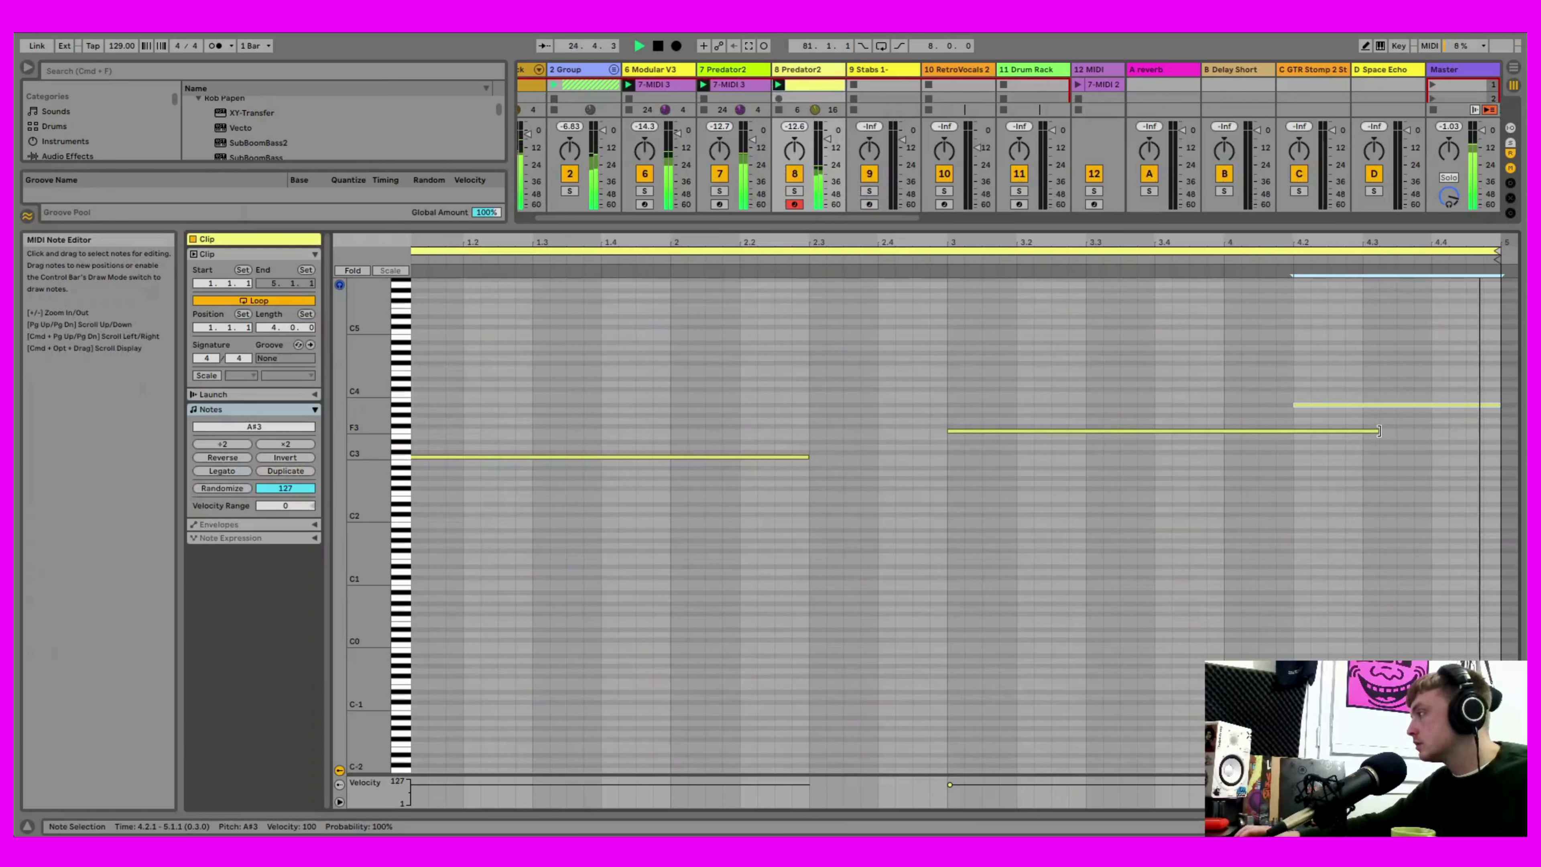
drag(1378, 431, 1346, 429)
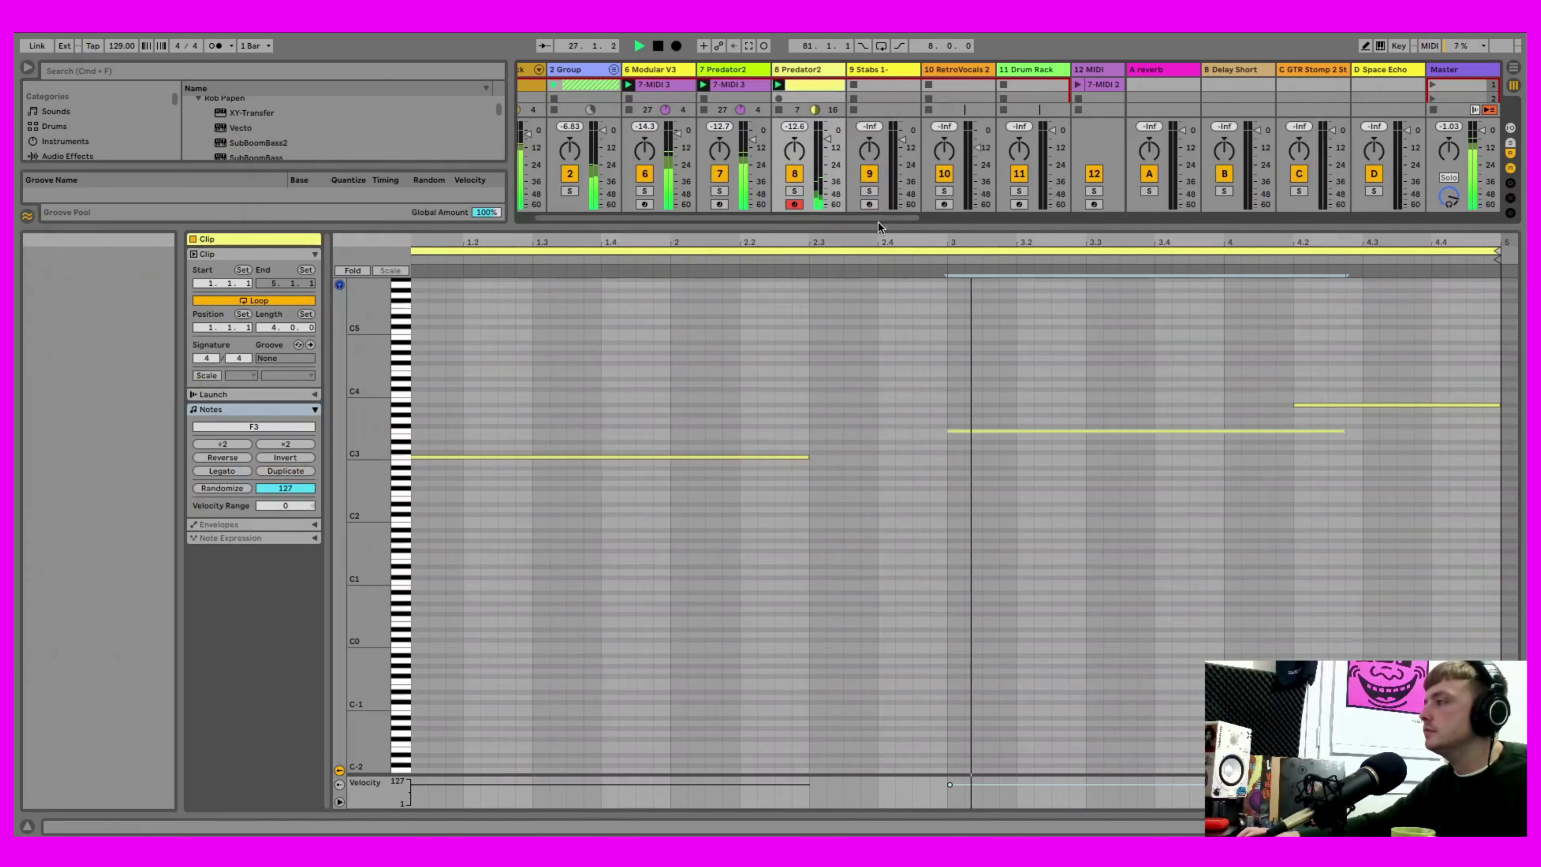
- Raise sends A and C on the new Predator2 track
drag(902, 227, 903, 484)
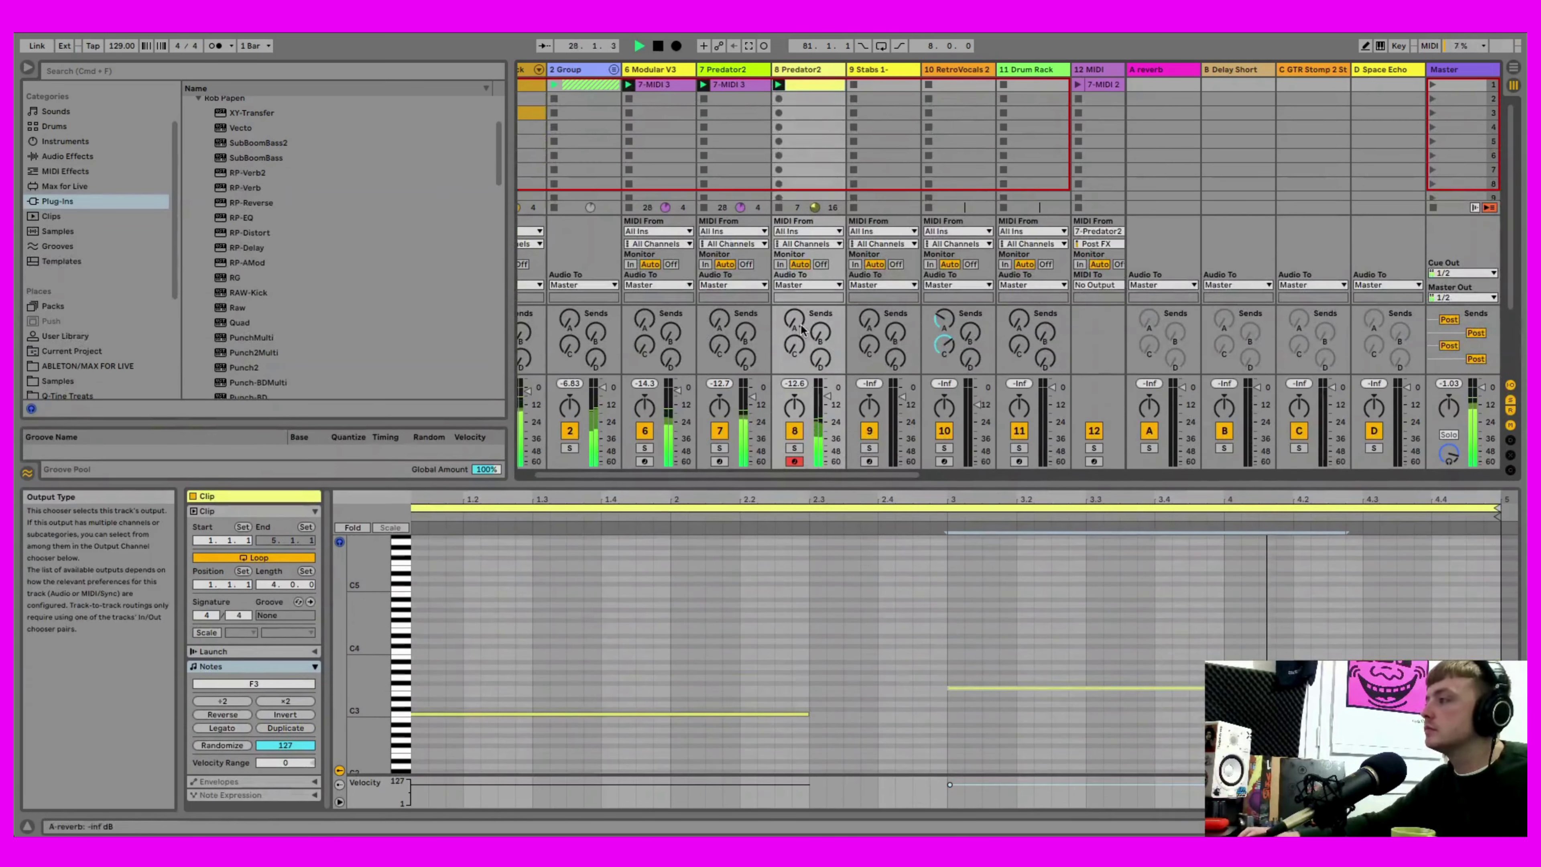
drag(794, 347, 792, 333)
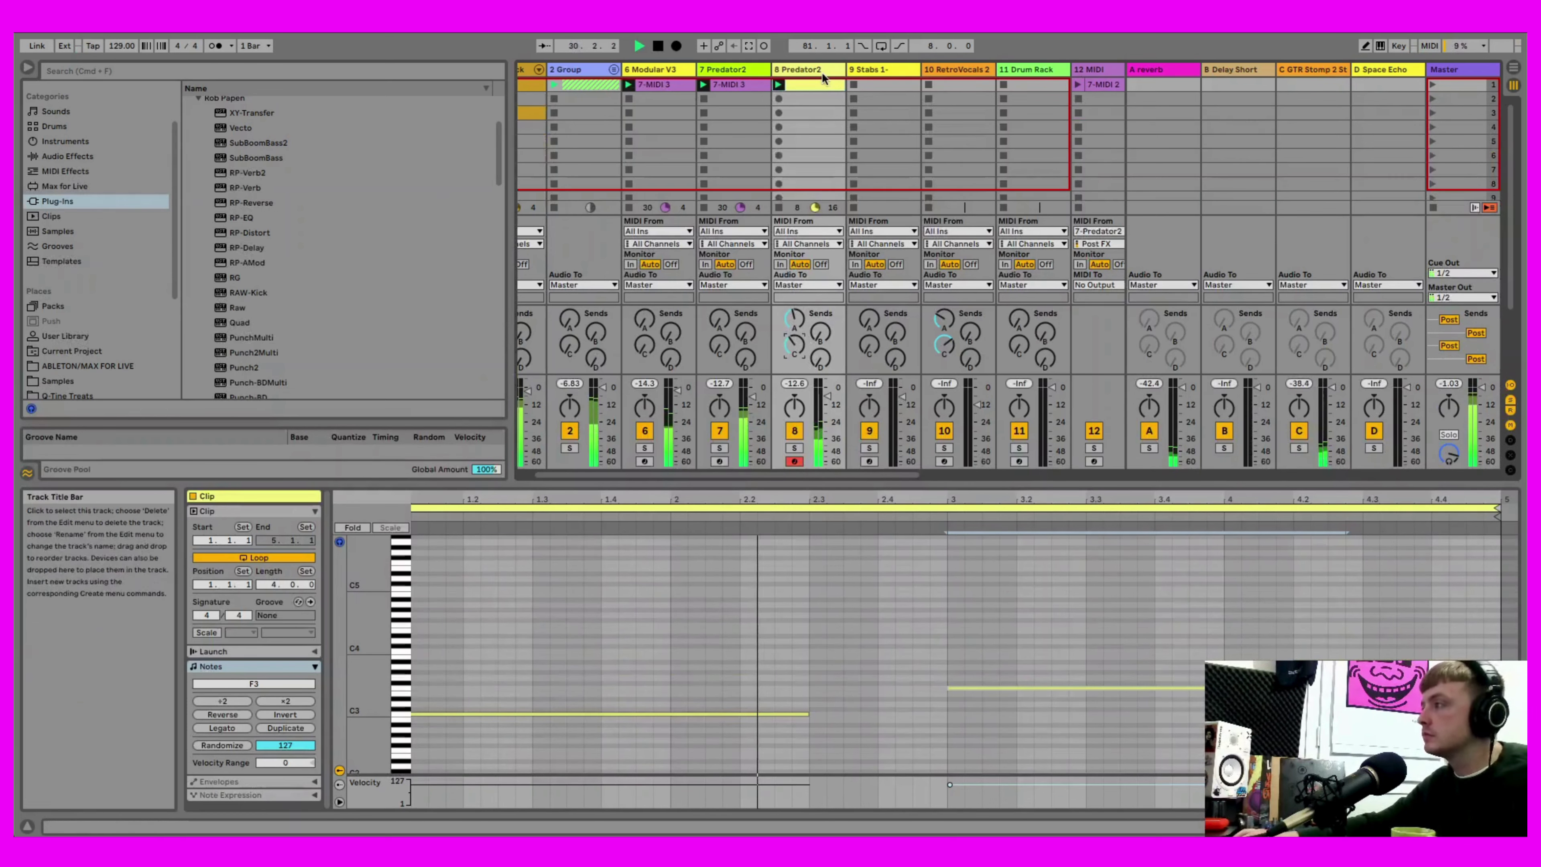
- Add EQ Eight after Predator2 and set its low cut to about 445 Hz
key(shift+Tab)
click(80, 155)
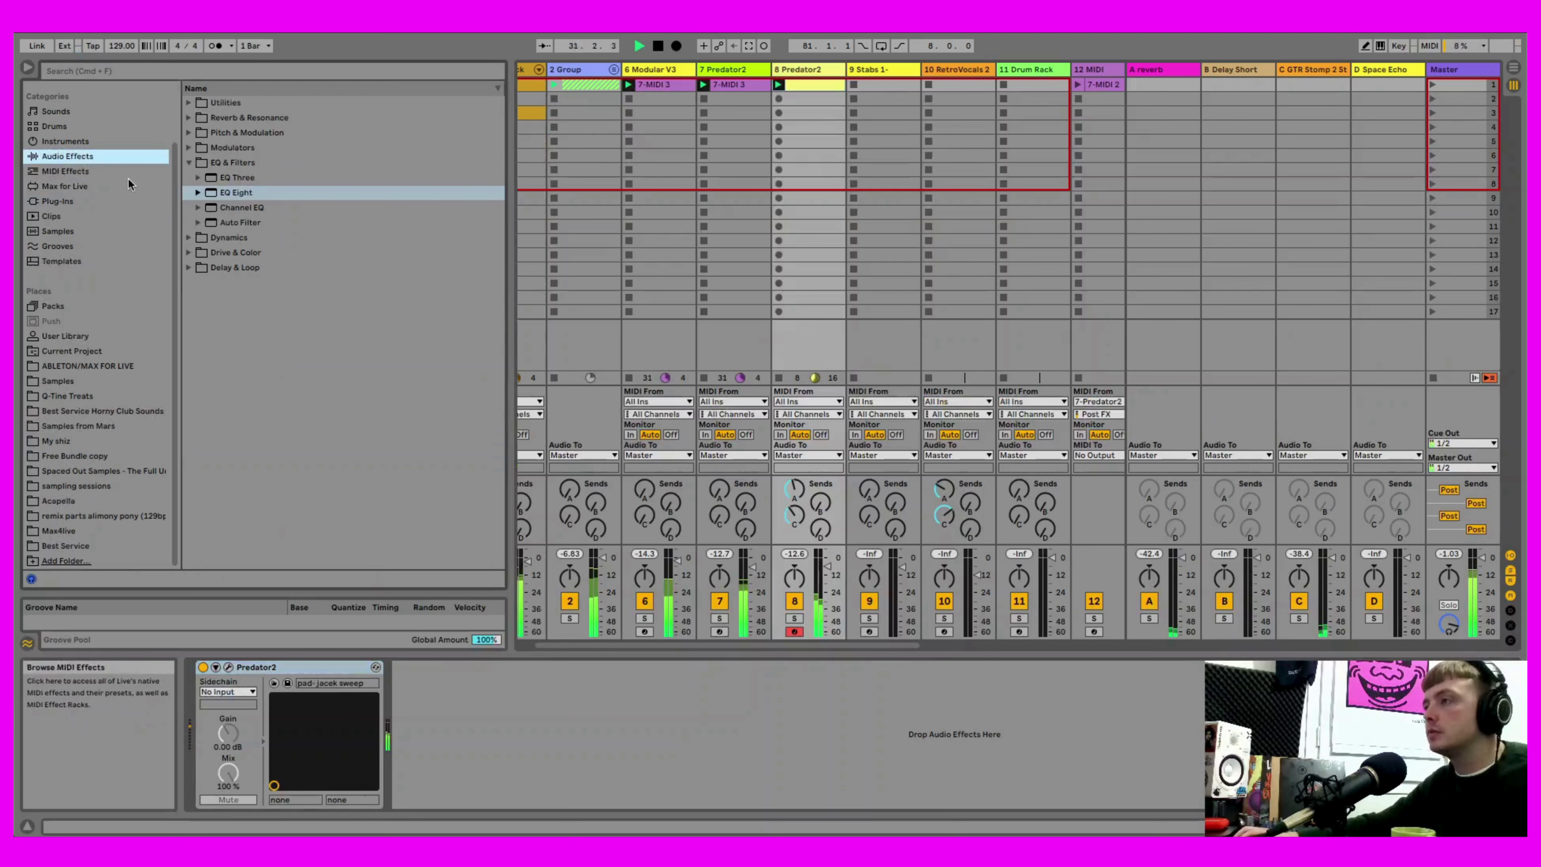
click(213, 193)
drag(474, 742, 595, 737)
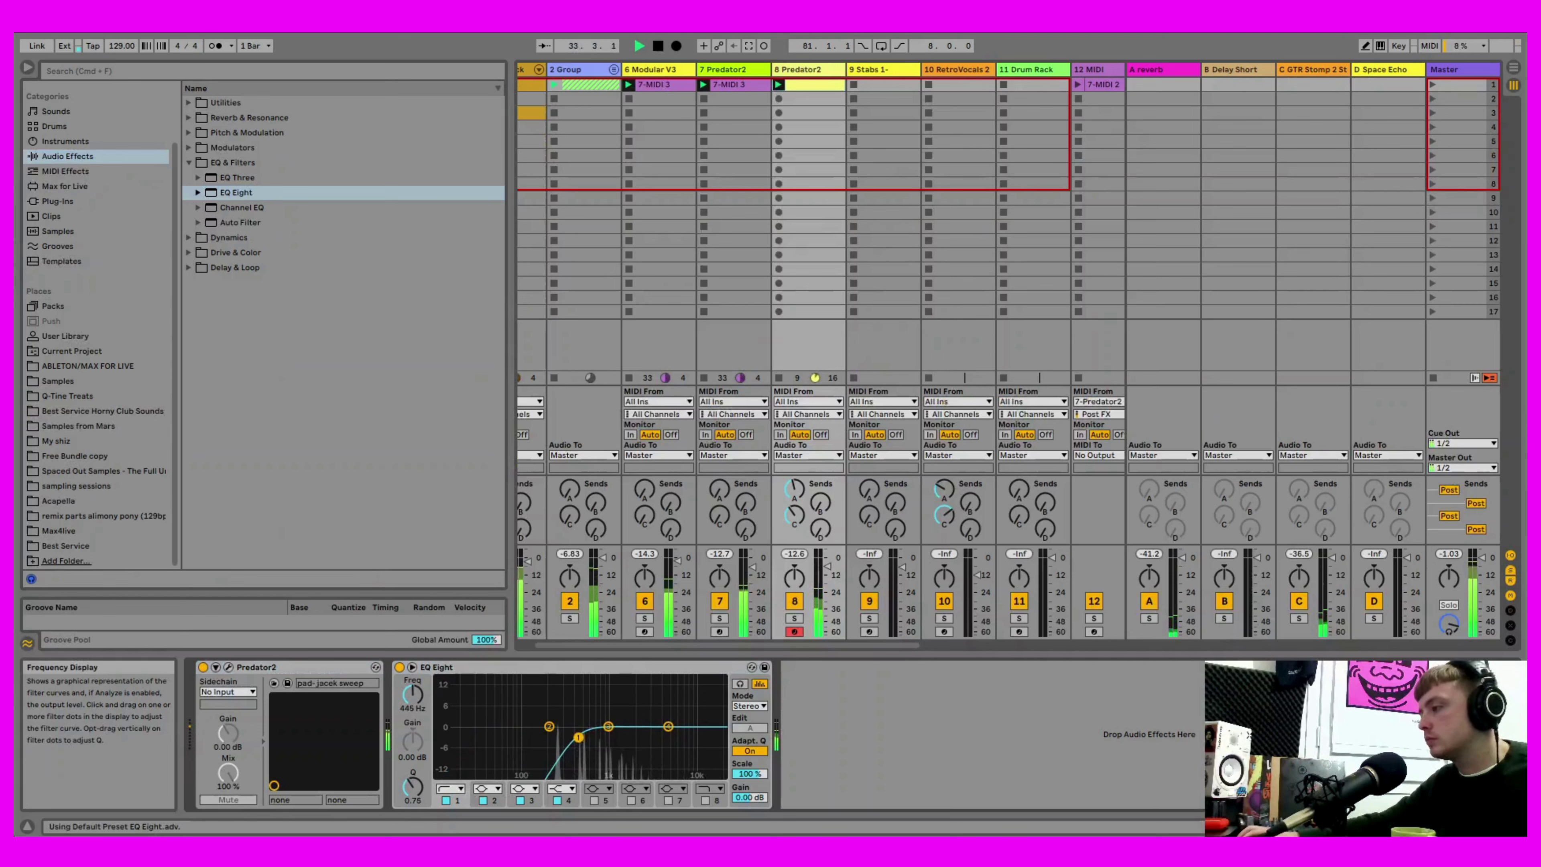
- Change EQ Eight's band 4 to a high-cut filter at about 10.7 kHz
click(561, 788)
click(561, 796)
drag(668, 726, 699, 736)
- Set Predator2's filter 1 cutoff to 80 Hz and close the plug-in window
key(super+alt+p)
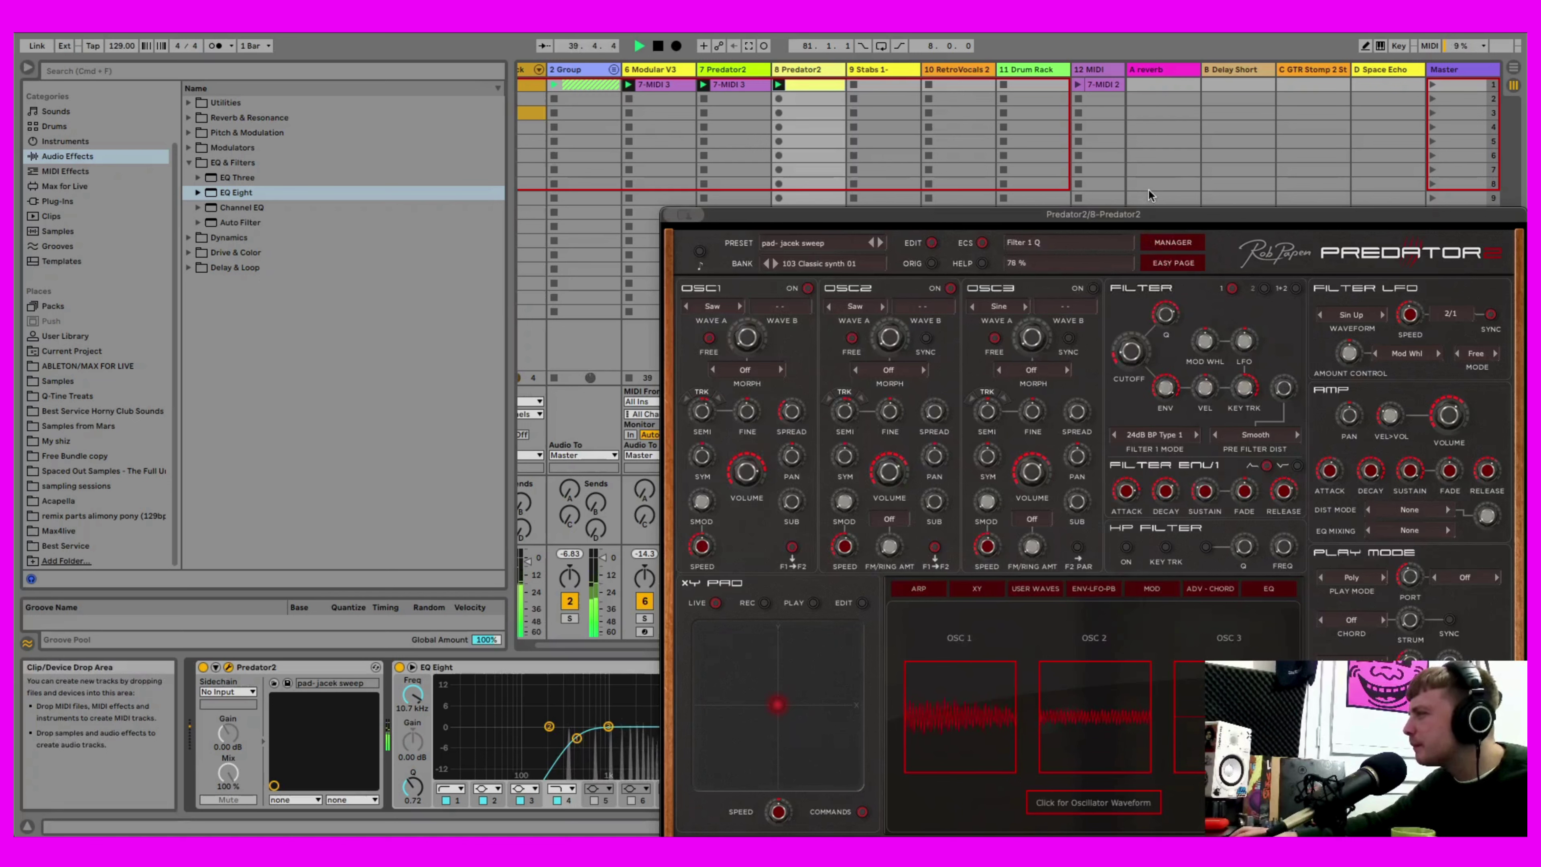
click(1130, 352)
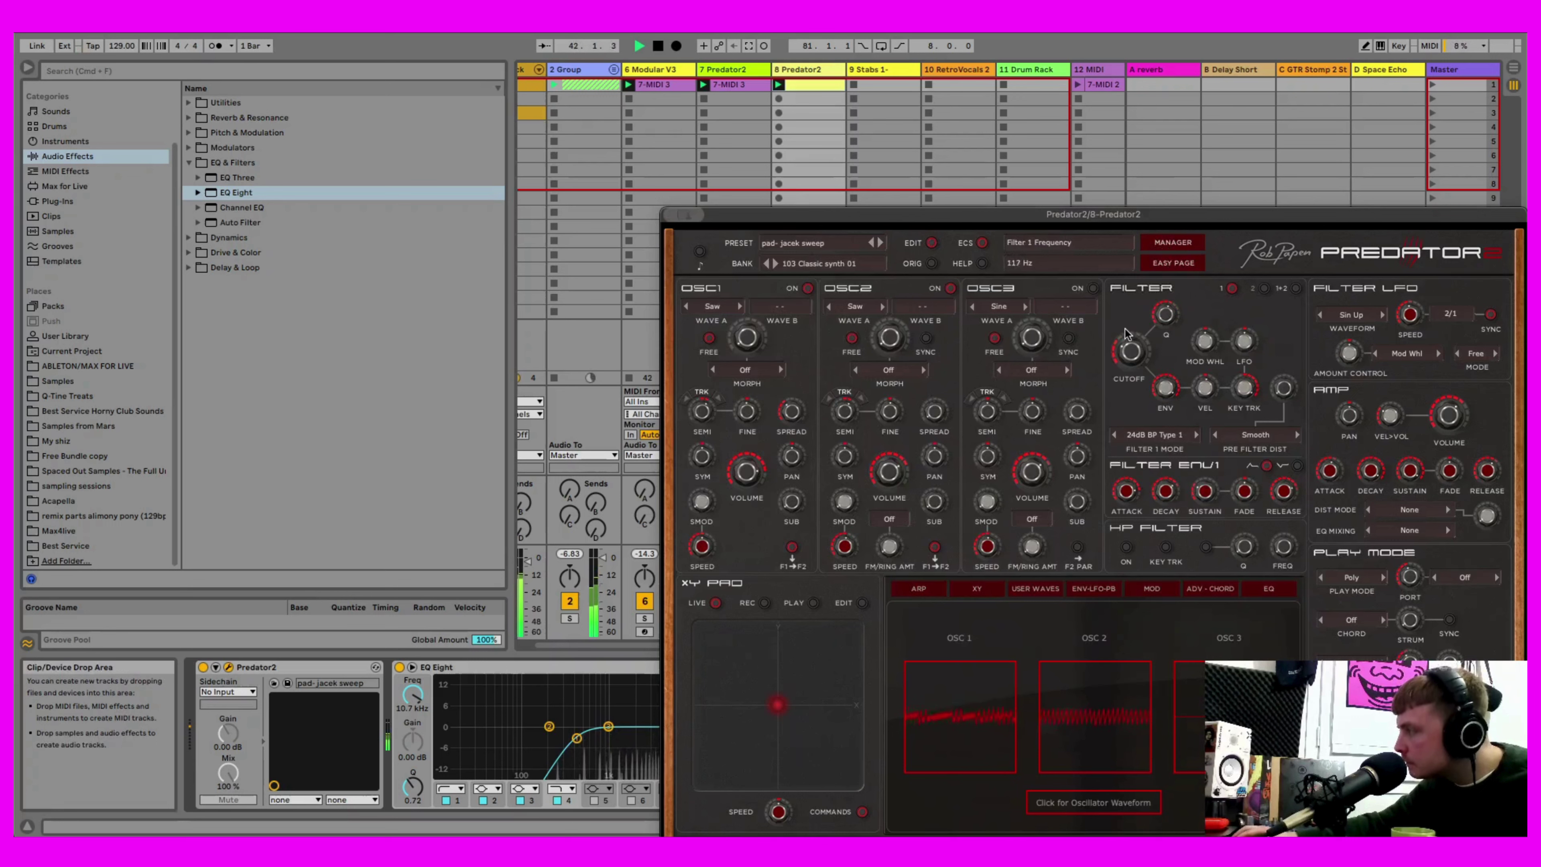
drag(672, 212, 732, 212)
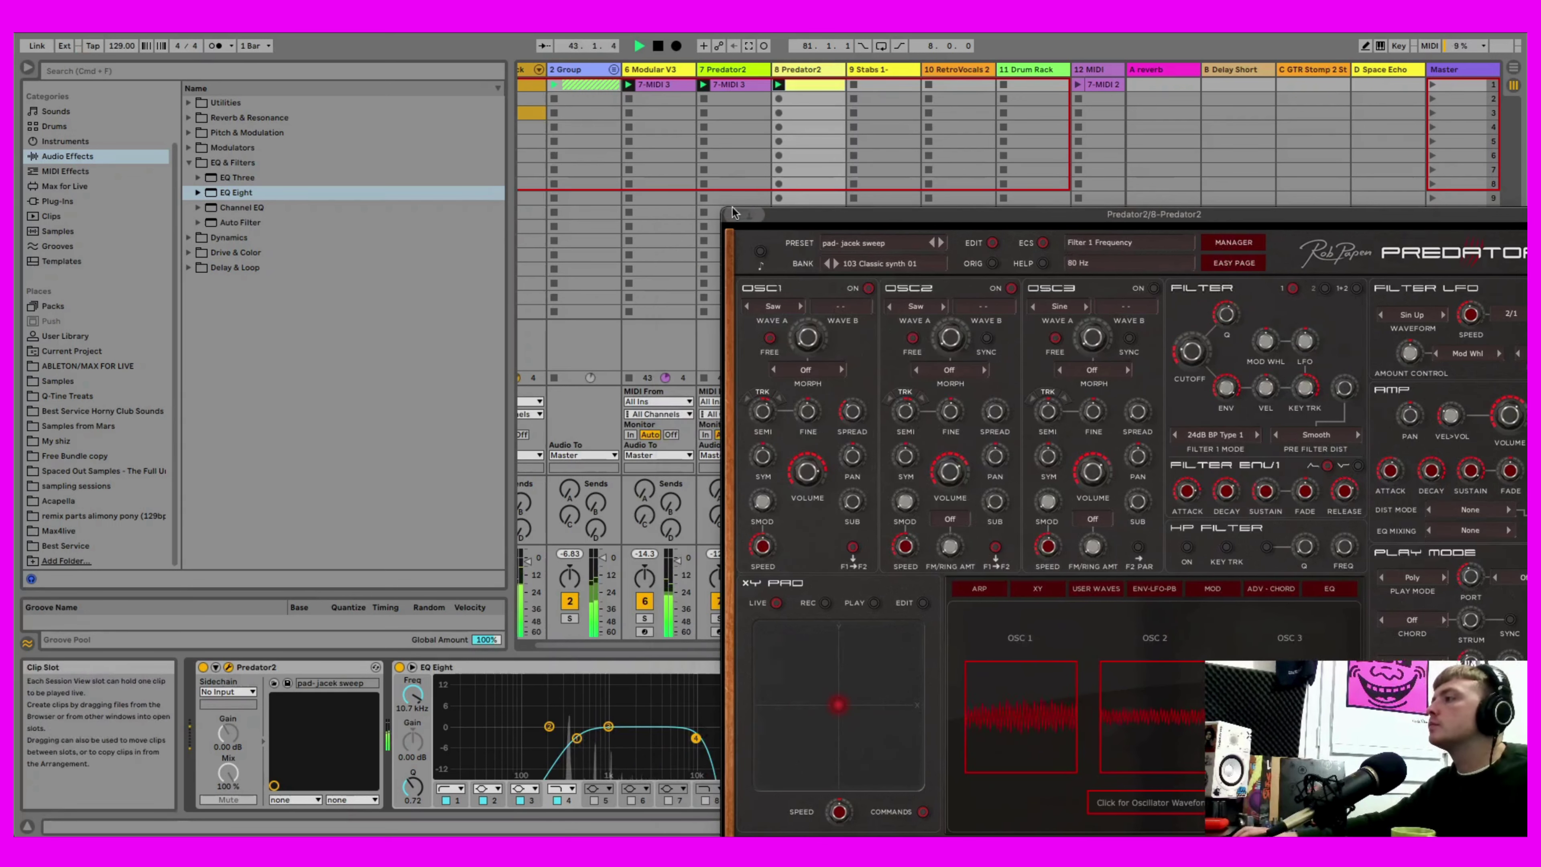
click(743, 215)
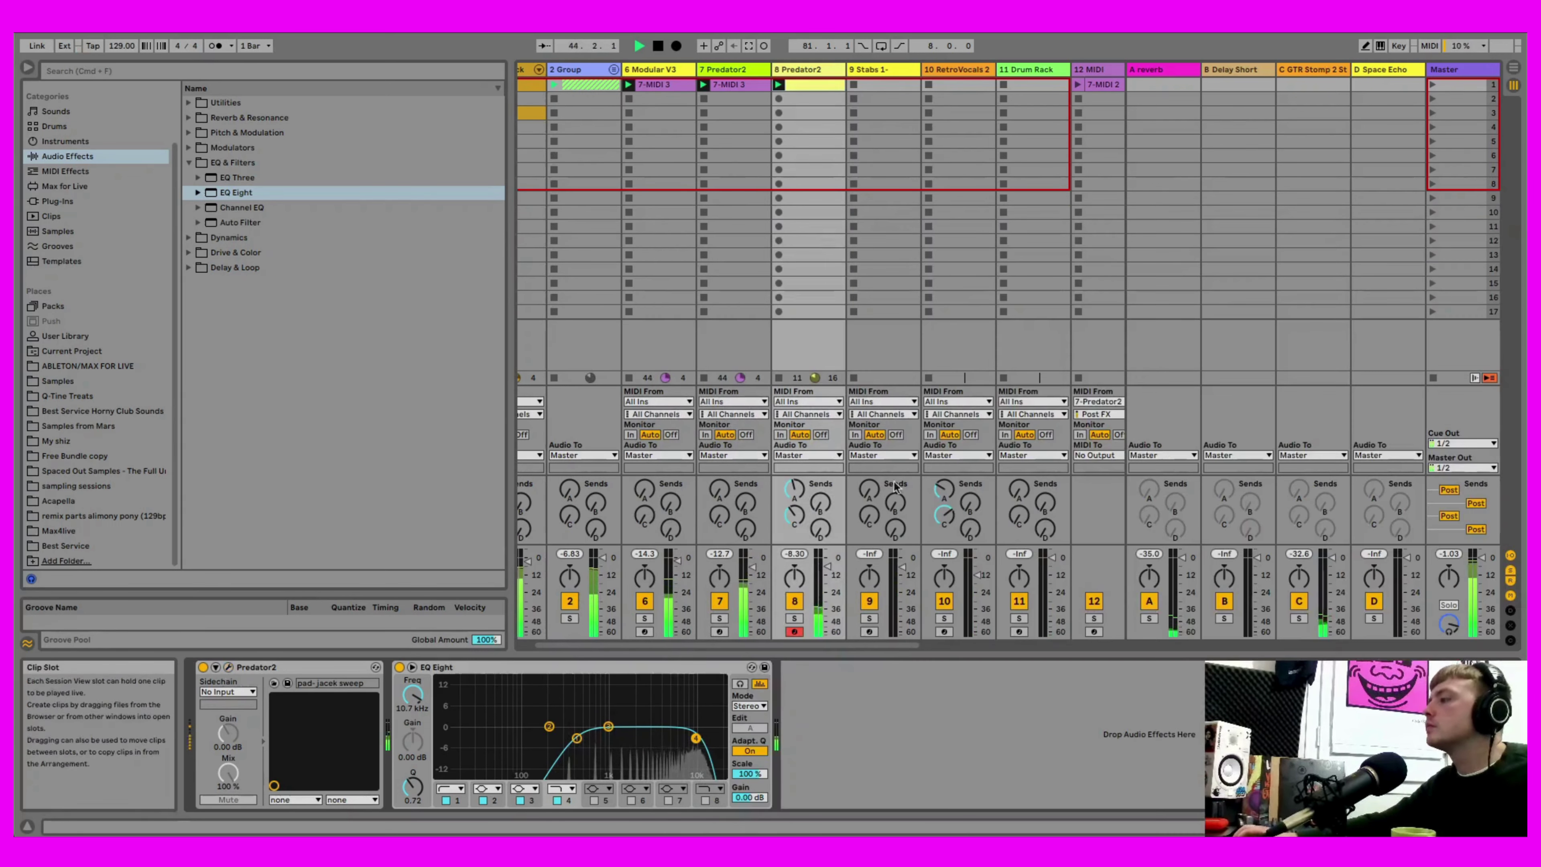